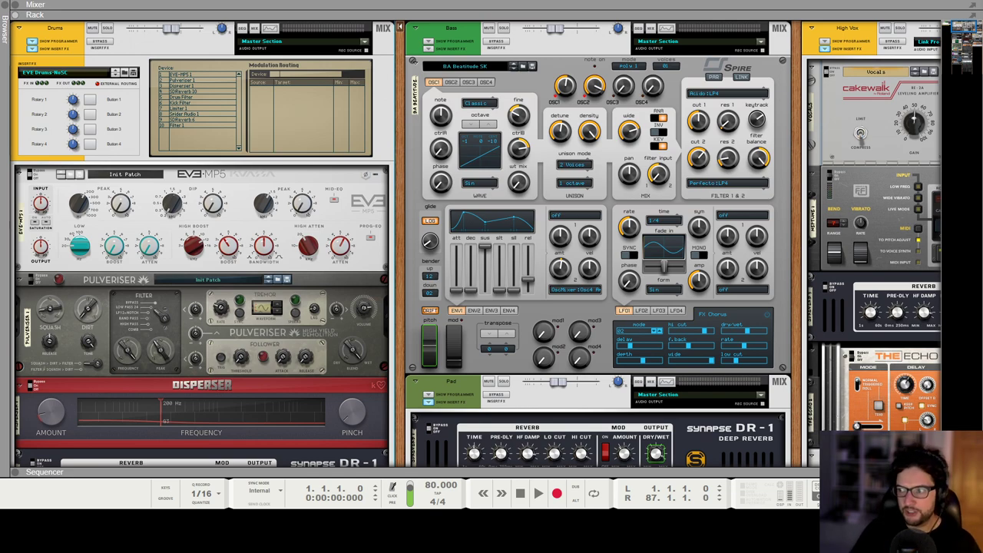
# Examine the Bass channel's Spire synth and the Pad channel with its DR-1 reverb in the rack
pyautogui.click(493, 369)
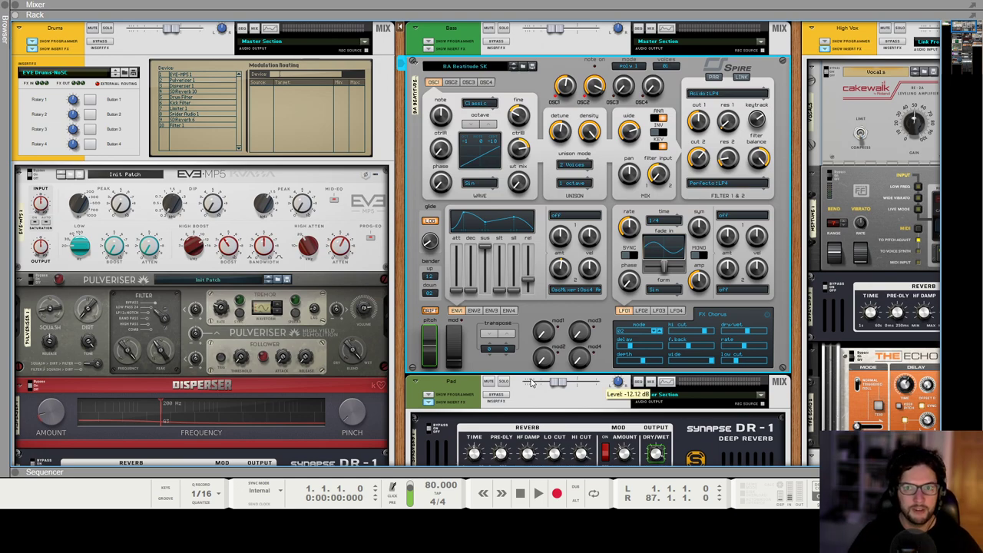
pyautogui.scroll(-1, 529, 317)
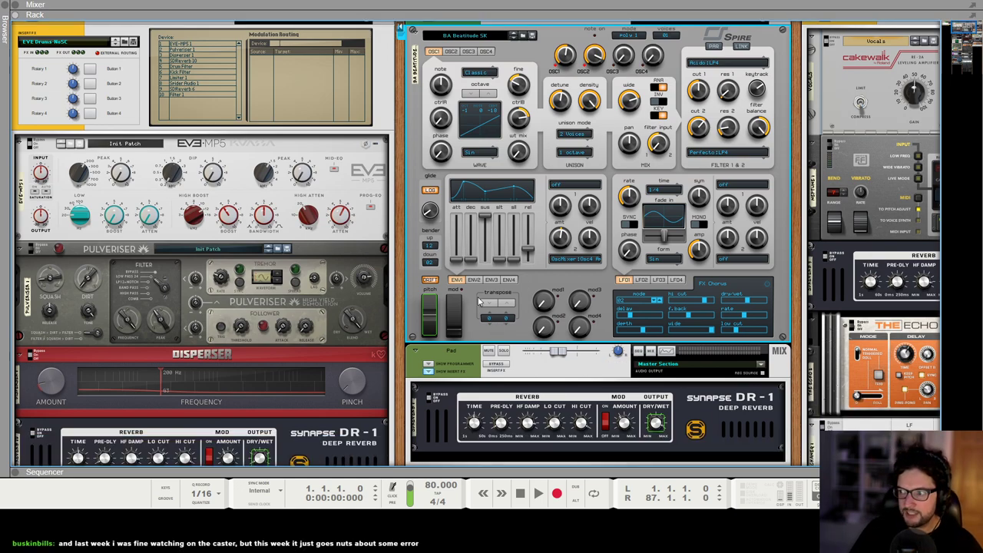
pyautogui.scroll(-1, 434, 280)
pyautogui.scroll(-2, 433, 281)
pyautogui.click(442, 291)
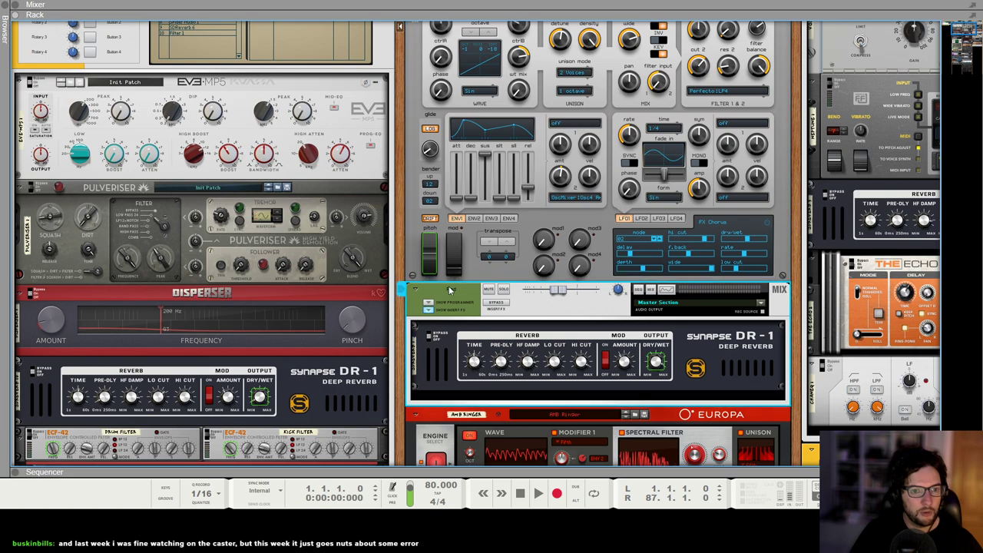
pyautogui.scroll(-2, 532, 291)
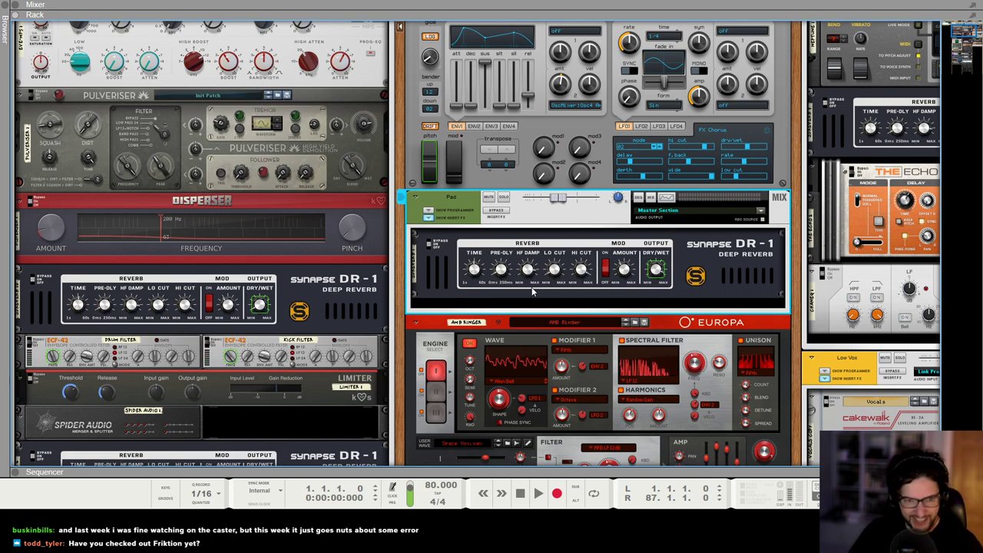
pyautogui.click(757, 255)
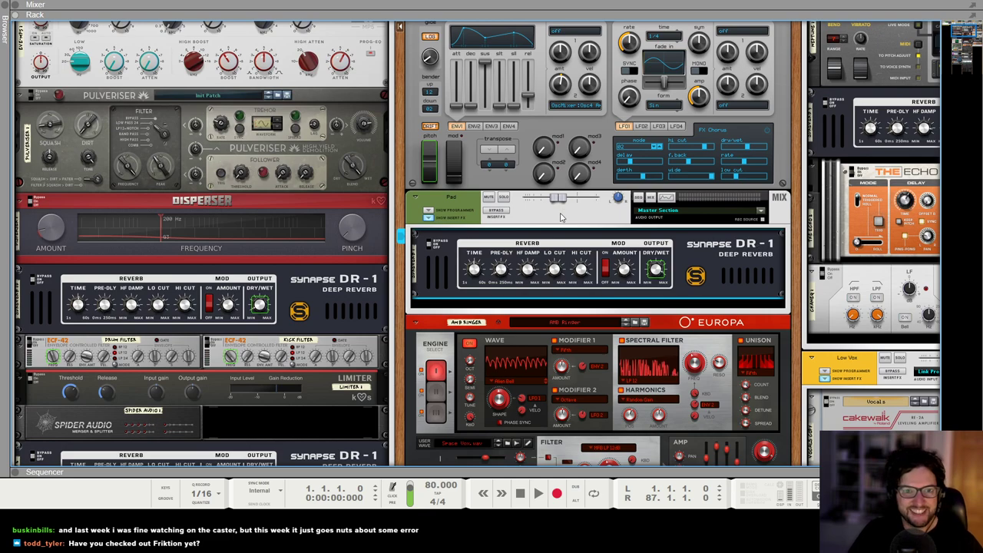
pyautogui.click(513, 207)
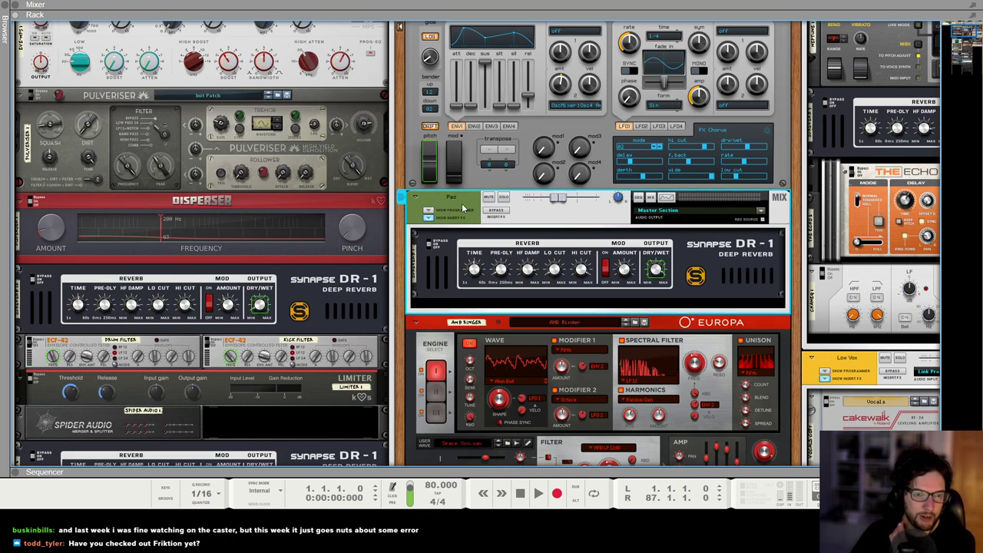
pyautogui.scroll(3, 463, 209)
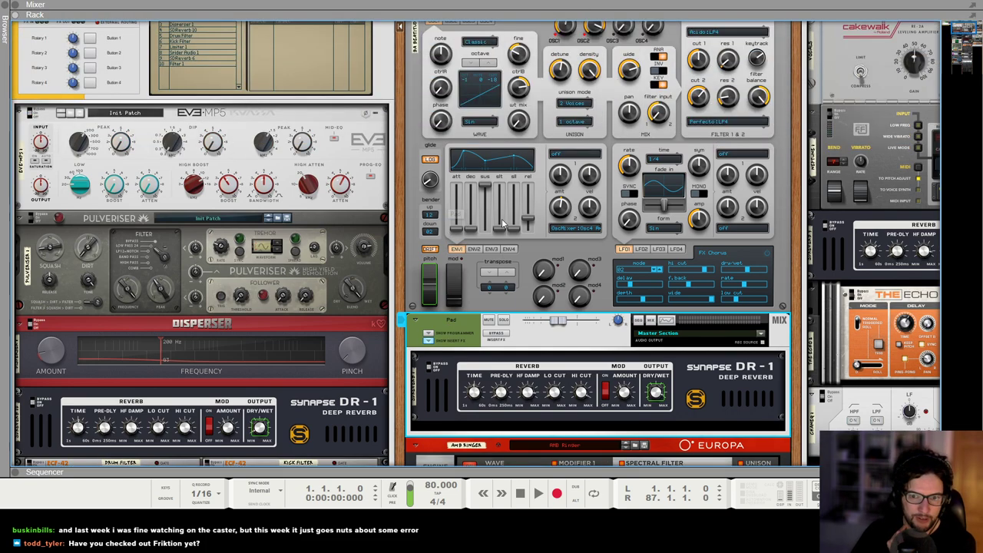
pyautogui.scroll(1, 503, 223)
# Examine the rack columns from the vocal effects back to the Master Section with its Maximizer and the Drums effects chain
pyautogui.hscroll(3, 503, 223)
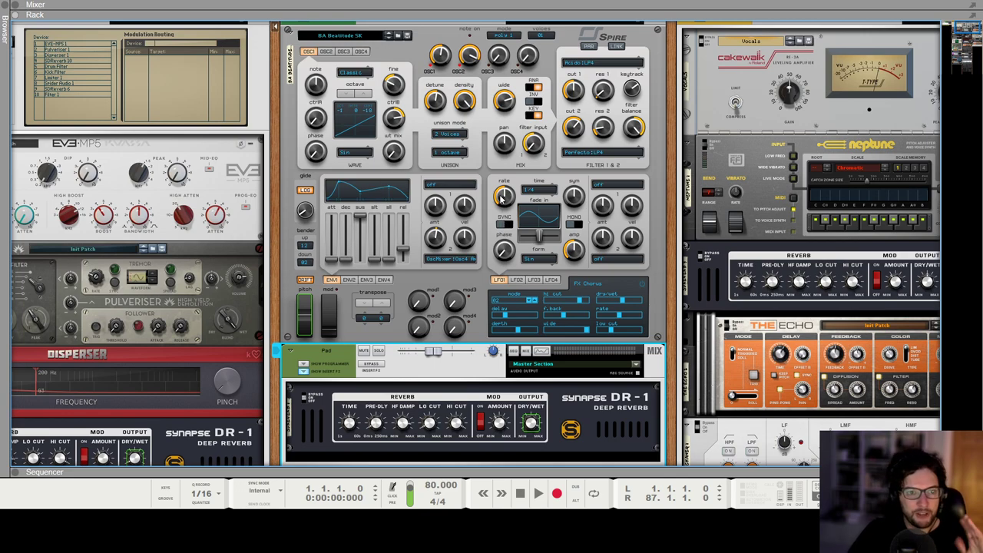
pyautogui.scroll(1, 476, 185)
pyautogui.scroll(3, 430, 168)
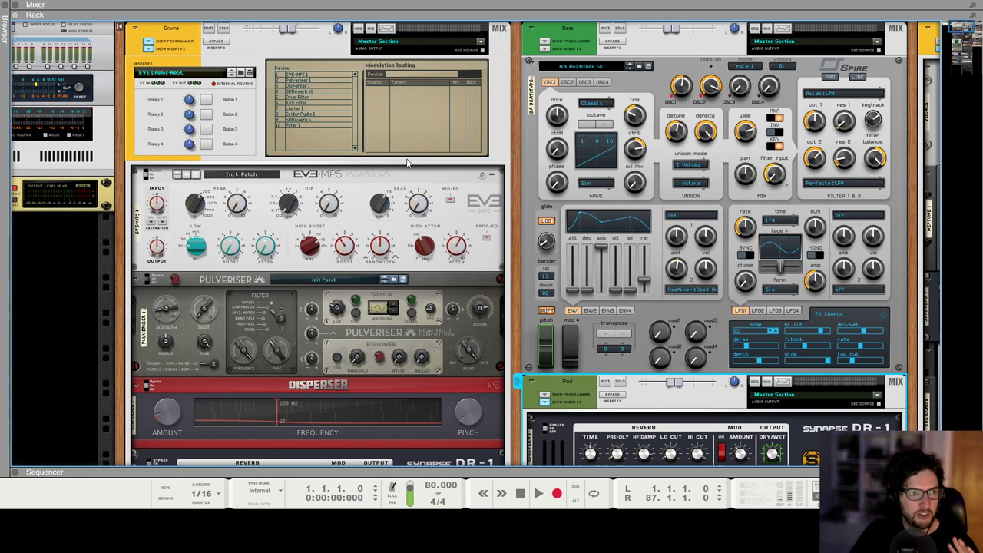
pyautogui.hscroll(-4, 407, 163)
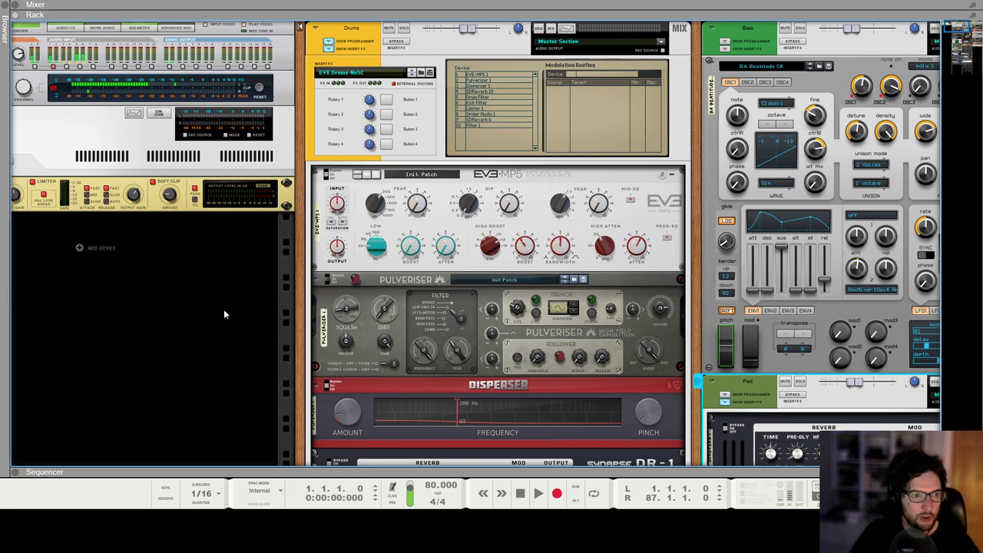
pyautogui.hscroll(-2, 227, 323)
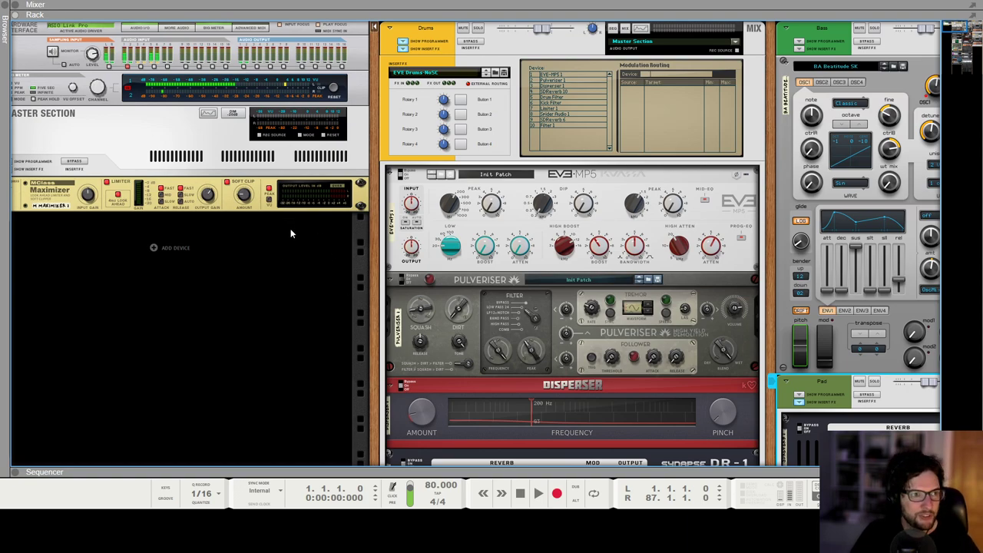
pyautogui.hscroll(-1, 310, 212)
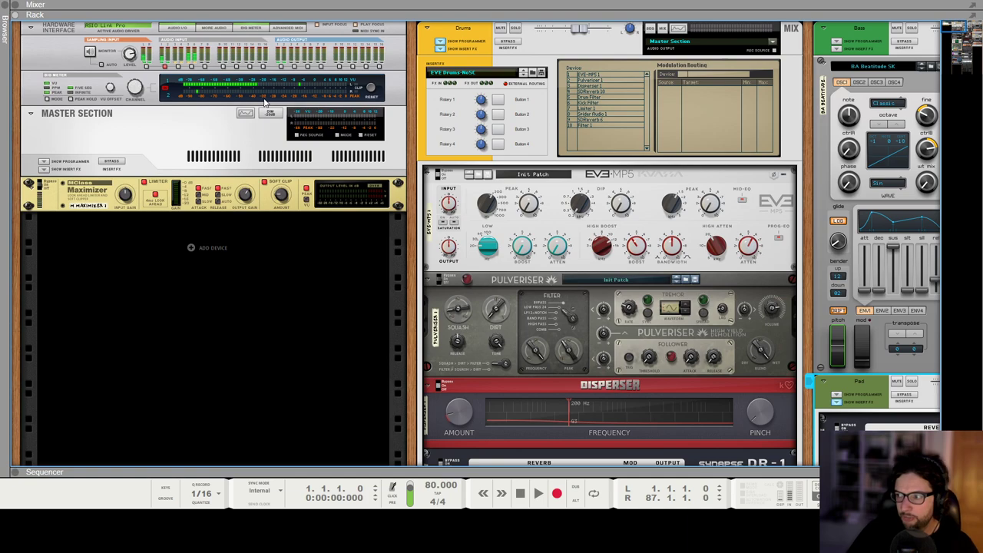
pyautogui.hscroll(5, 264, 102)
pyautogui.hscroll(-5, 154, 151)
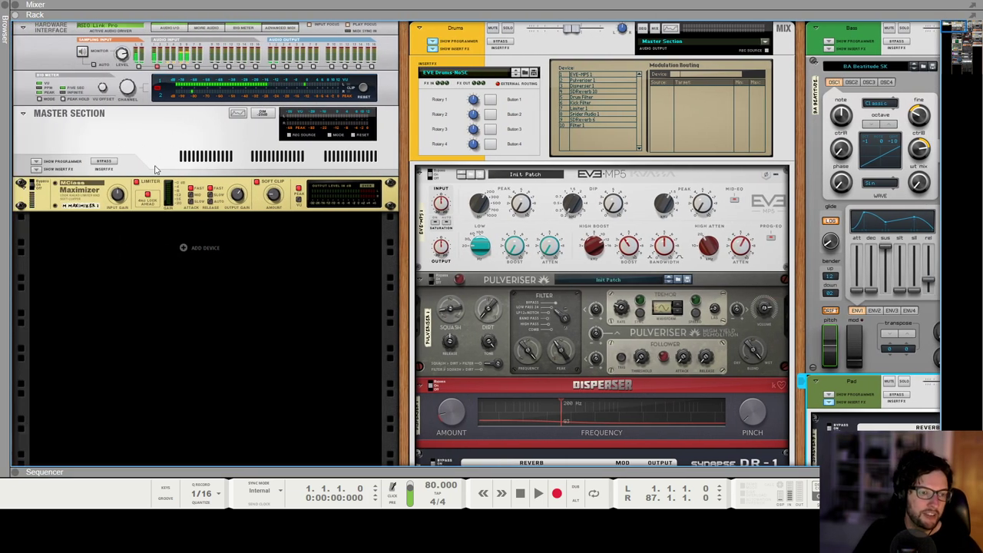
pyautogui.click(175, 161)
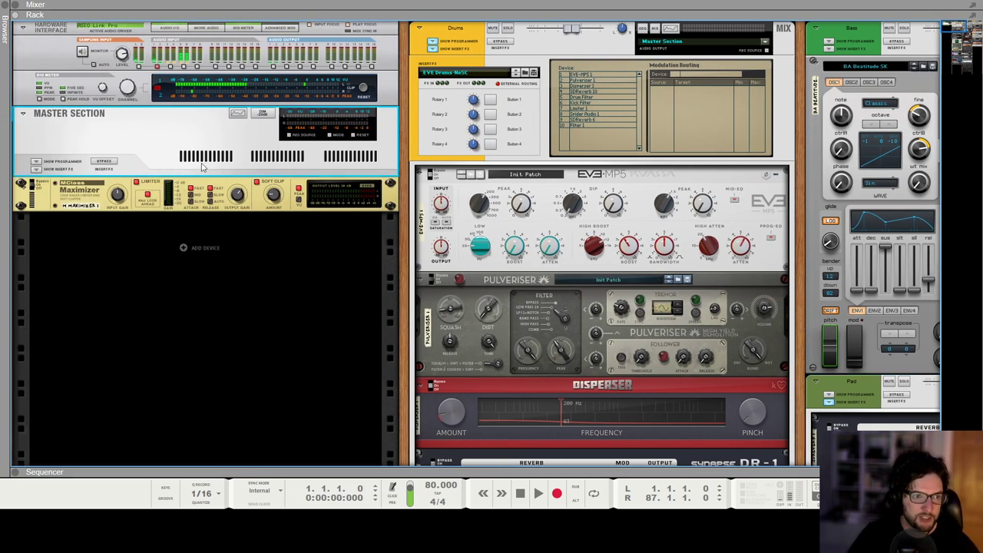
pyautogui.hscroll(3, 384, 173)
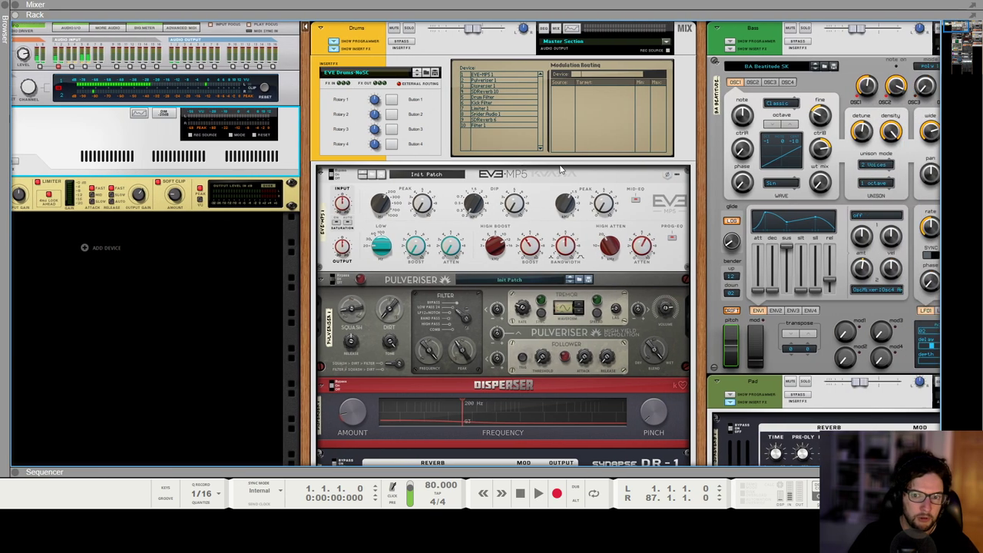
pyautogui.hscroll(4, 561, 168)
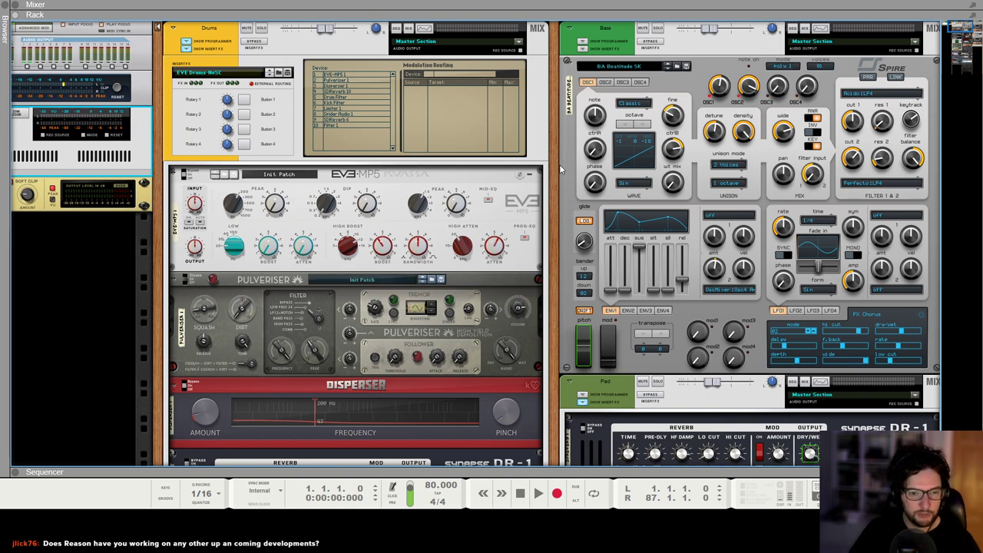
# Play the song from the start with the sequencer and mixer shown together, and reduce the sequencer's track heights
pyautogui.press('F7')
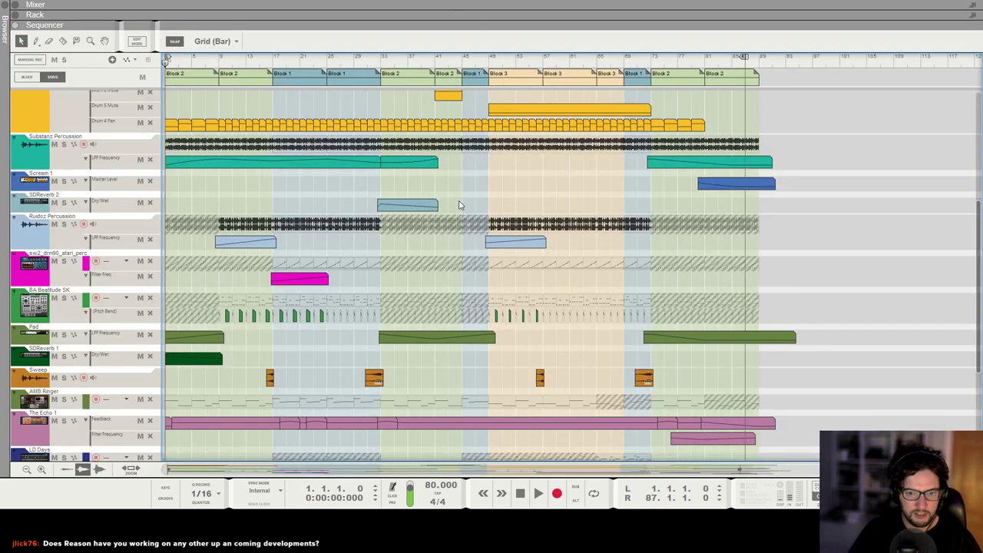
pyautogui.press('space')
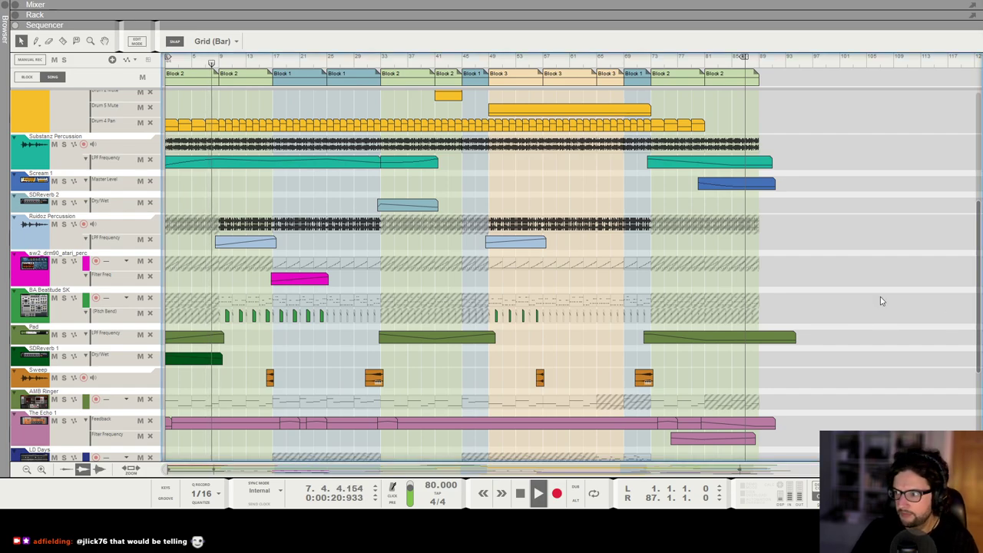
pyautogui.press('F5')
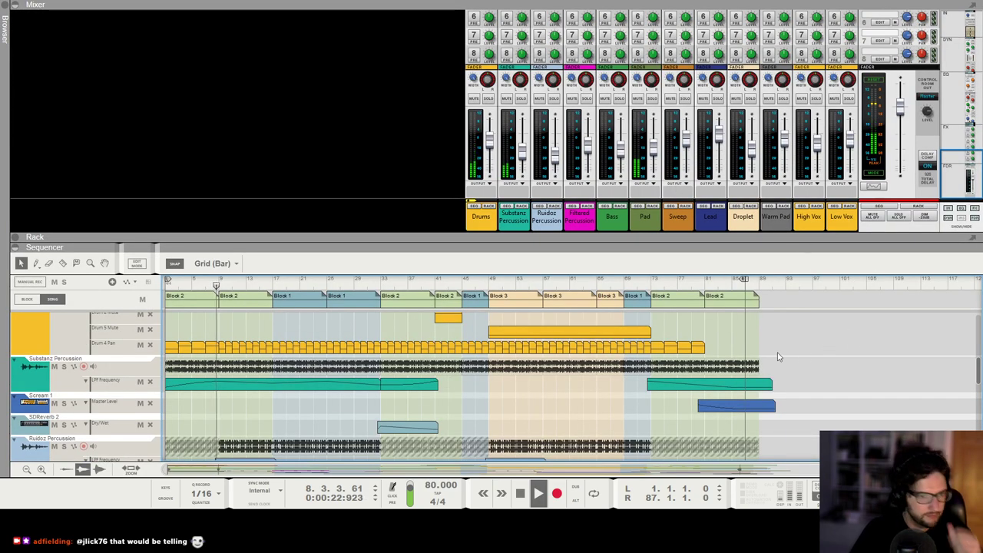
pyautogui.scroll(-2, 662, 321)
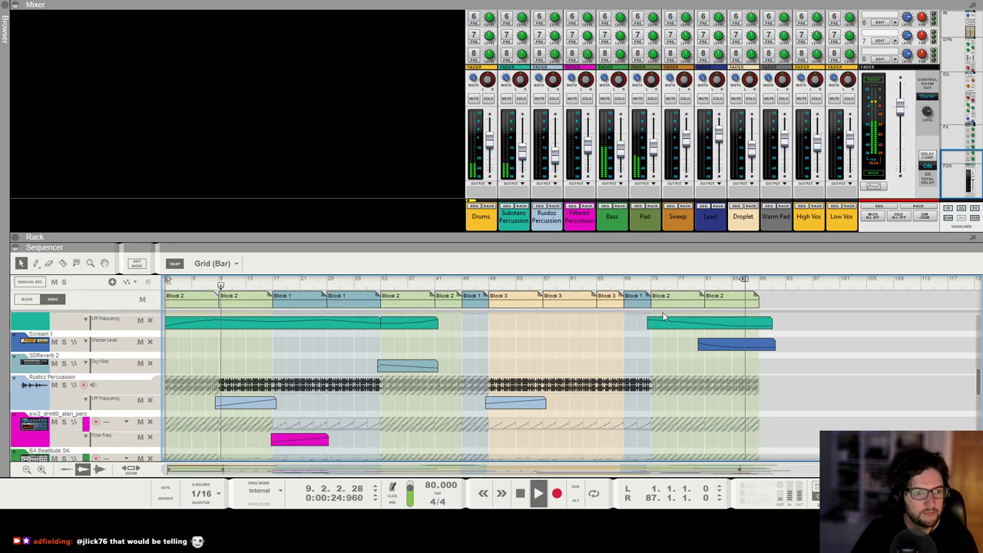
pyautogui.click(28, 470)
pyautogui.click(28, 470)
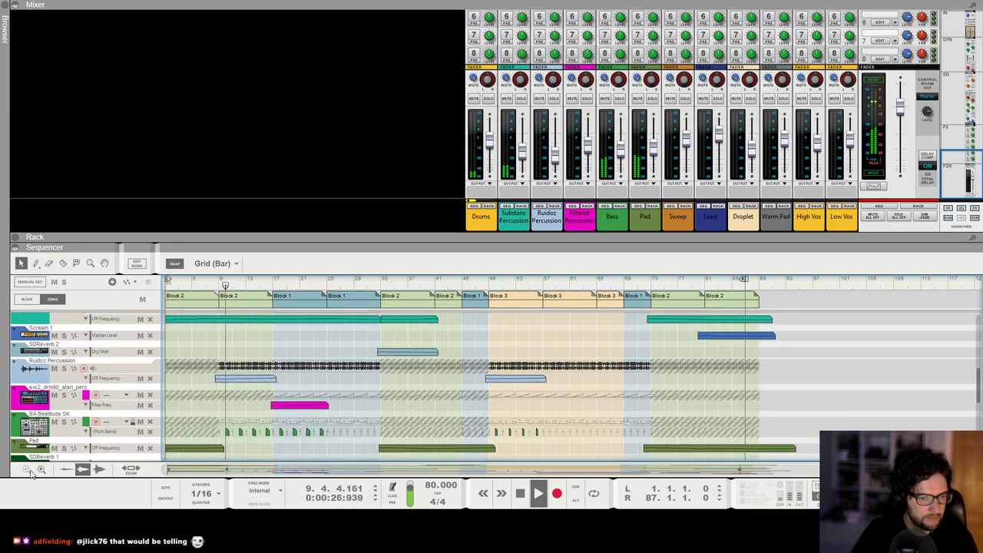
# Follow the arrangement down to the vocal tracks during playback, then stop and return the song position to the start
pyautogui.scroll(-2, 453, 376)
pyautogui.scroll(1, 453, 377)
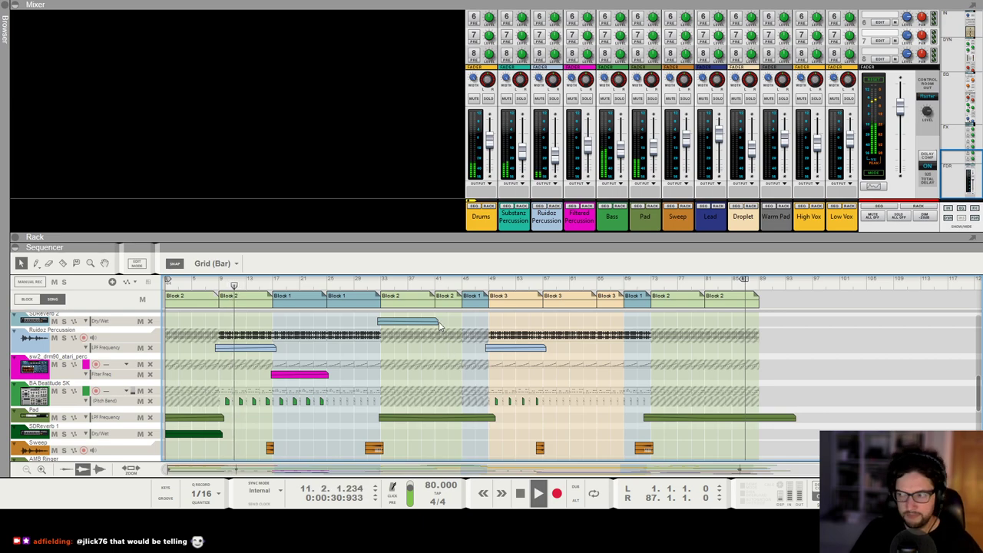
pyautogui.scroll(-1, 457, 357)
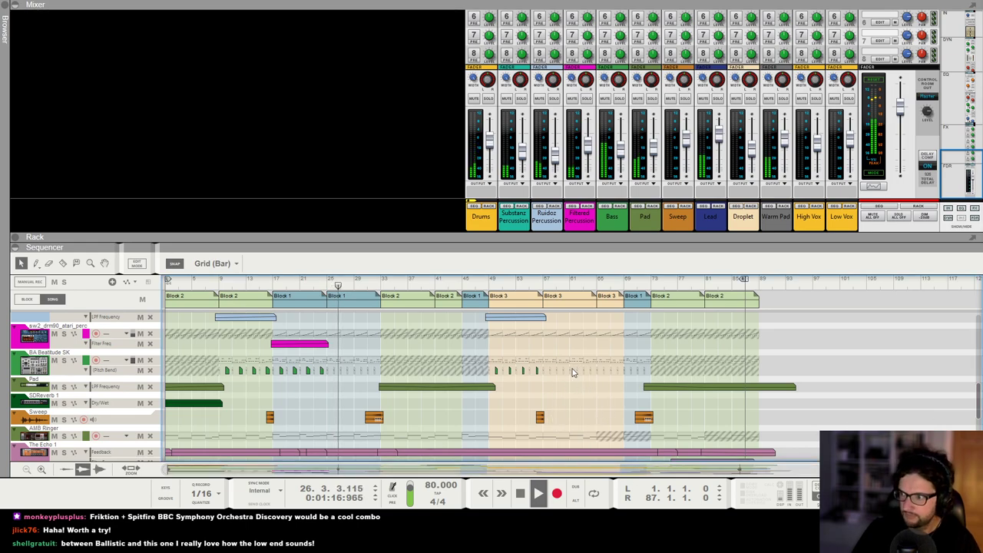
pyautogui.scroll(1, 571, 355)
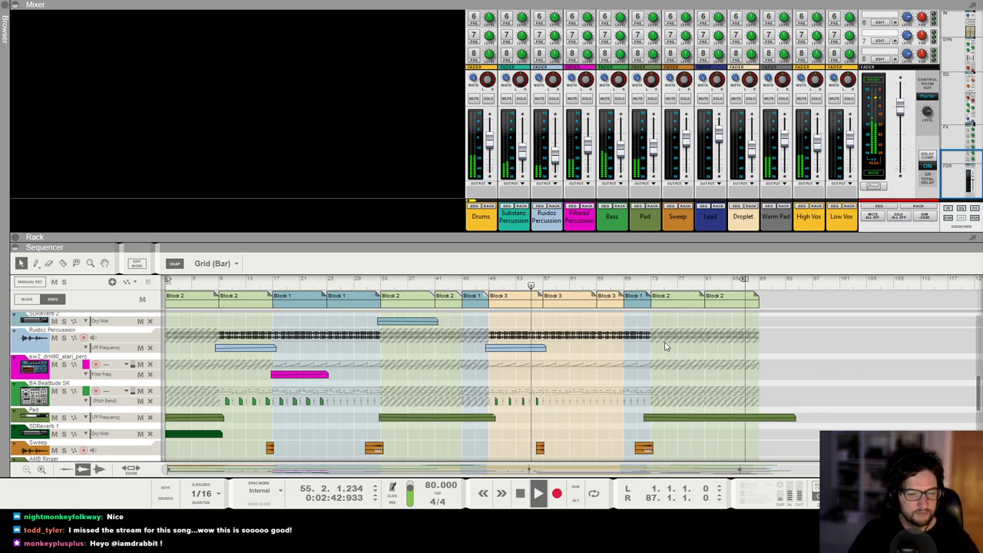
pyautogui.scroll(-1, 568, 361)
pyautogui.scroll(-4, 568, 361)
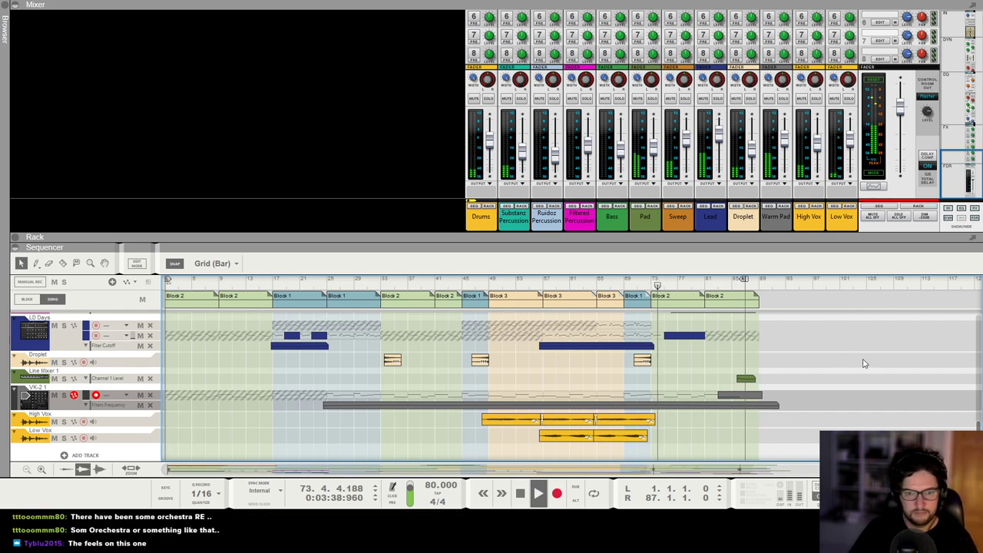
pyautogui.scroll(2, 835, 382)
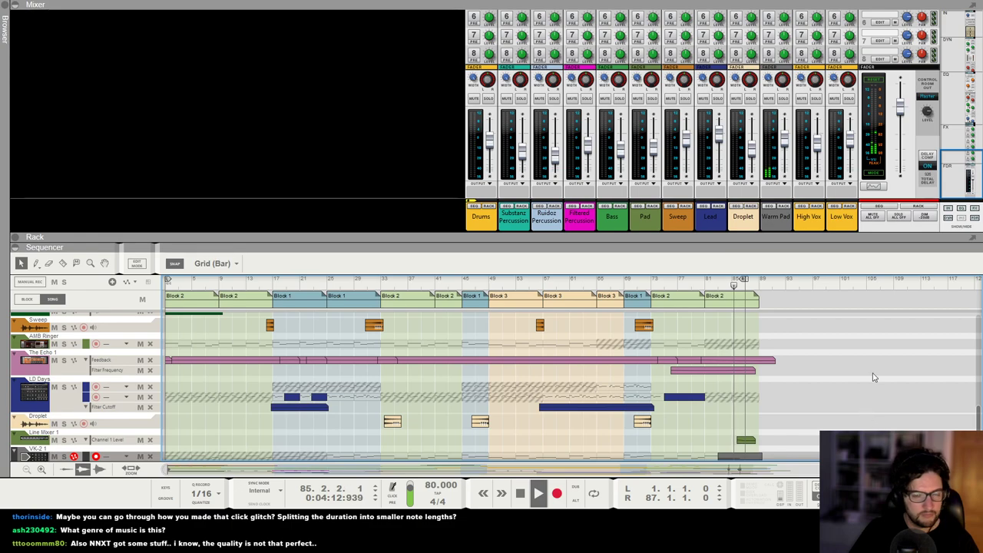
pyautogui.press('space')
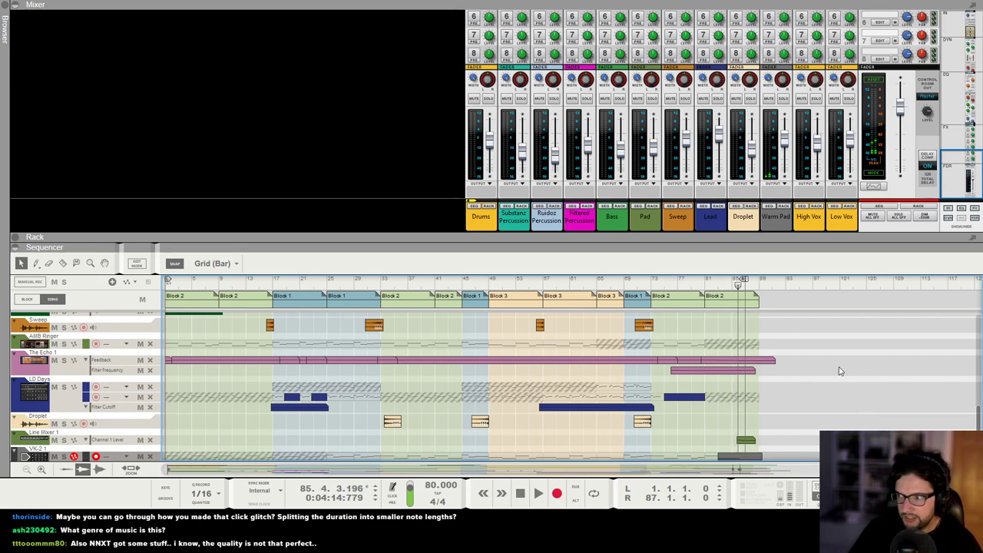
pyautogui.press('KP_0')
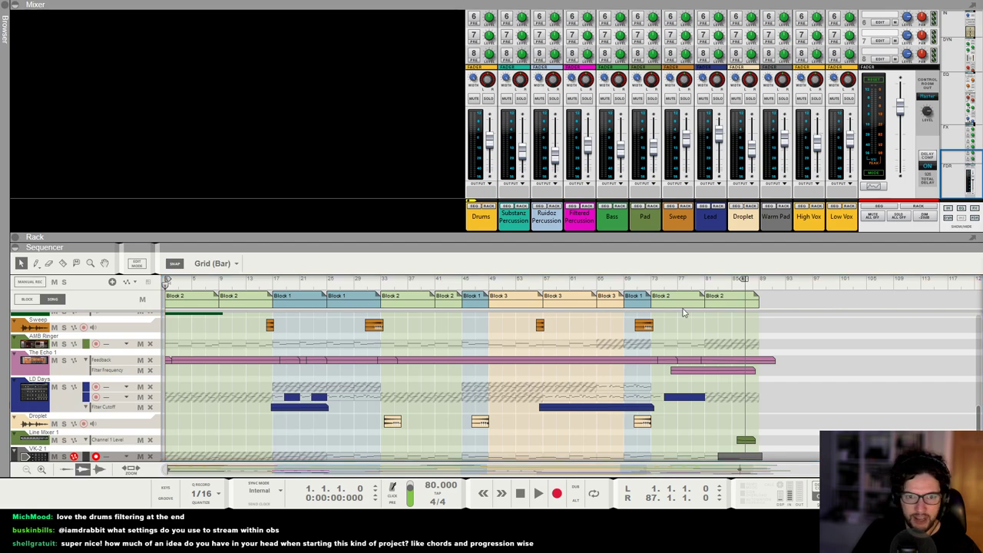
# Select the Bass channel and its Spire synth in the rack, and show the rack on its own without the mixer
pyautogui.click(622, 212)
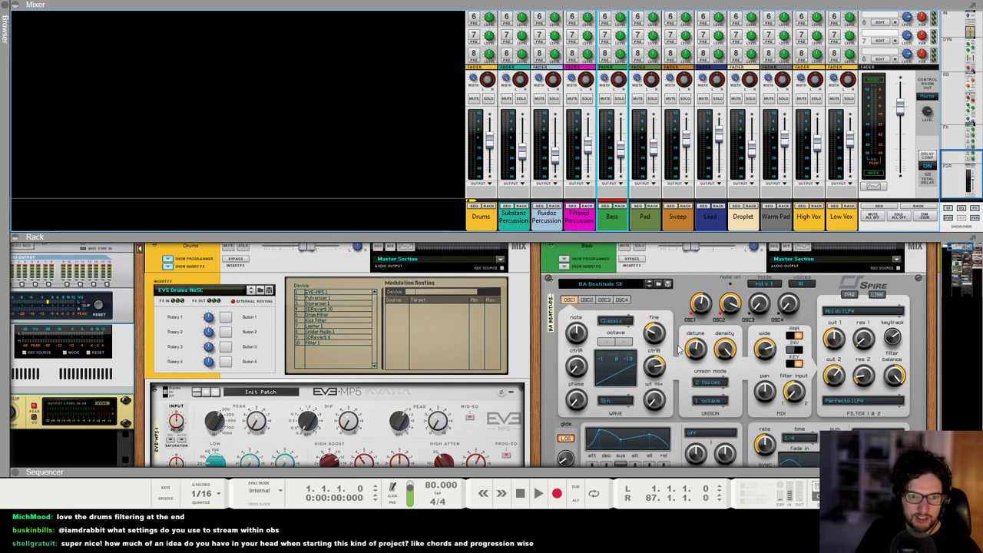
pyautogui.scroll(-1, 695, 326)
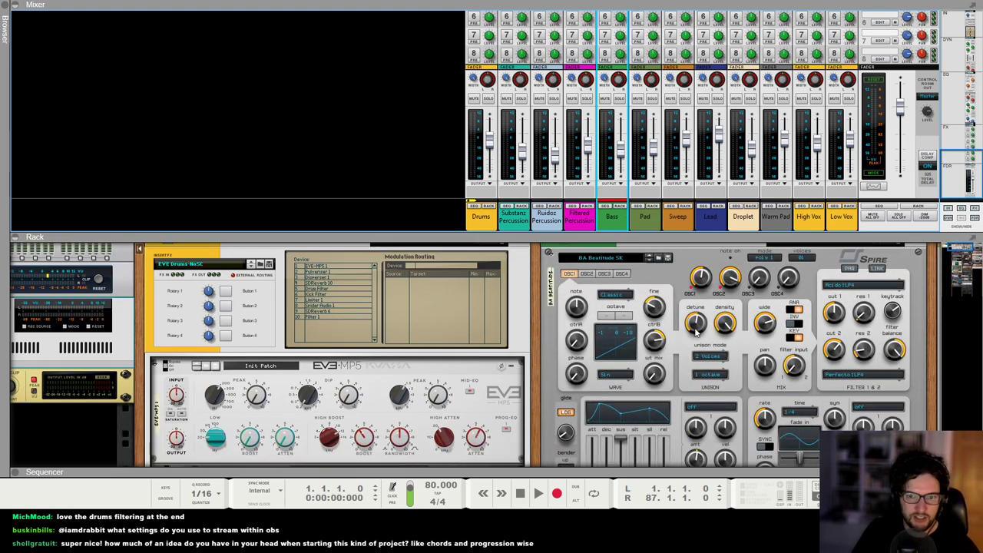
pyautogui.click(839, 266)
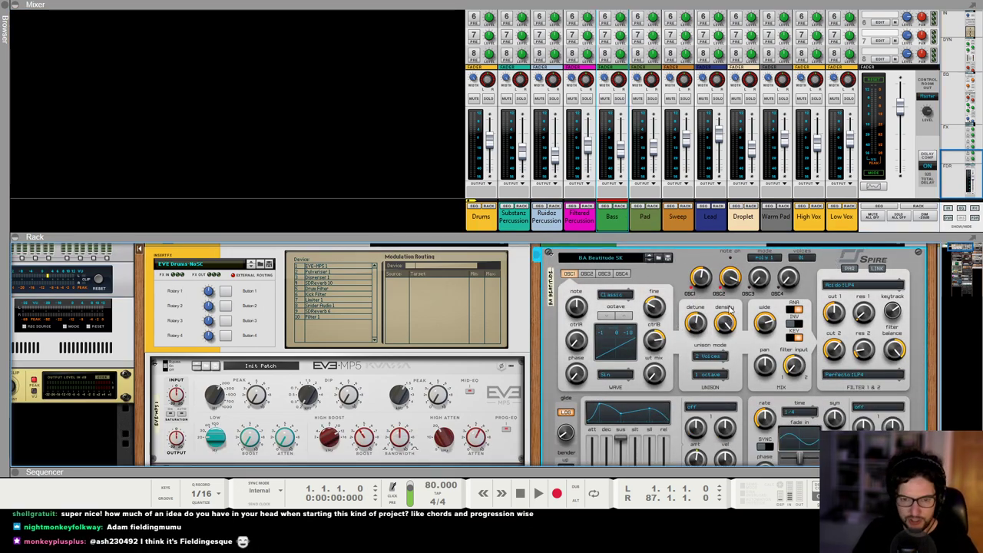
pyautogui.press('F5')
pyautogui.scroll(1, 733, 230)
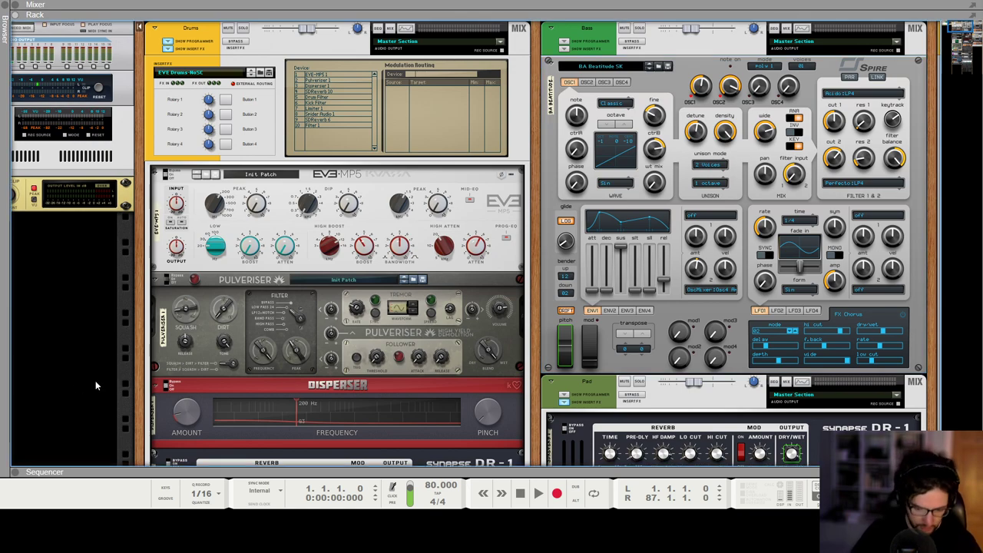
# Show the sequencer on its own, magnify the timeline, and select the first Block 3 section at bar 49
pyautogui.press('F5')
pyautogui.press('F7')
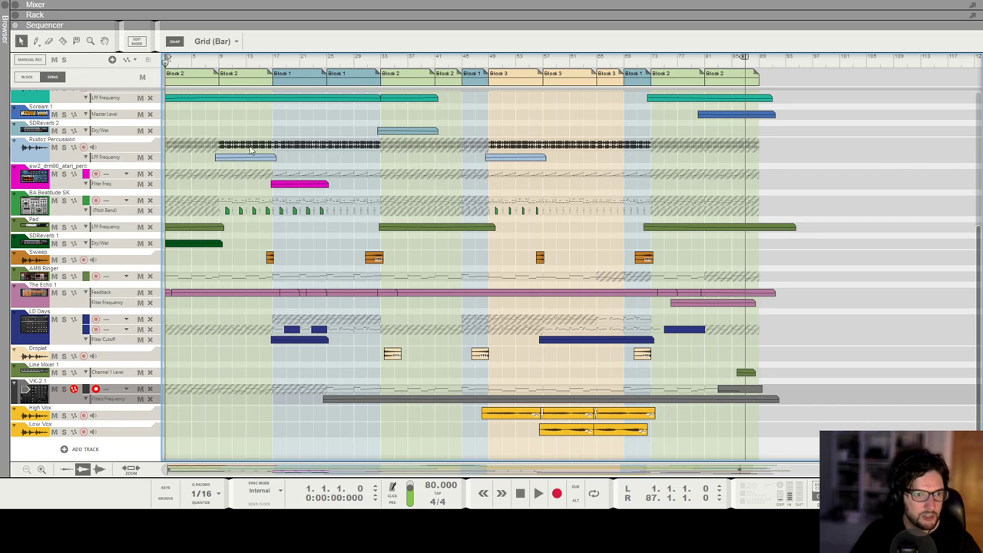
pyautogui.scroll(2, 453, 127)
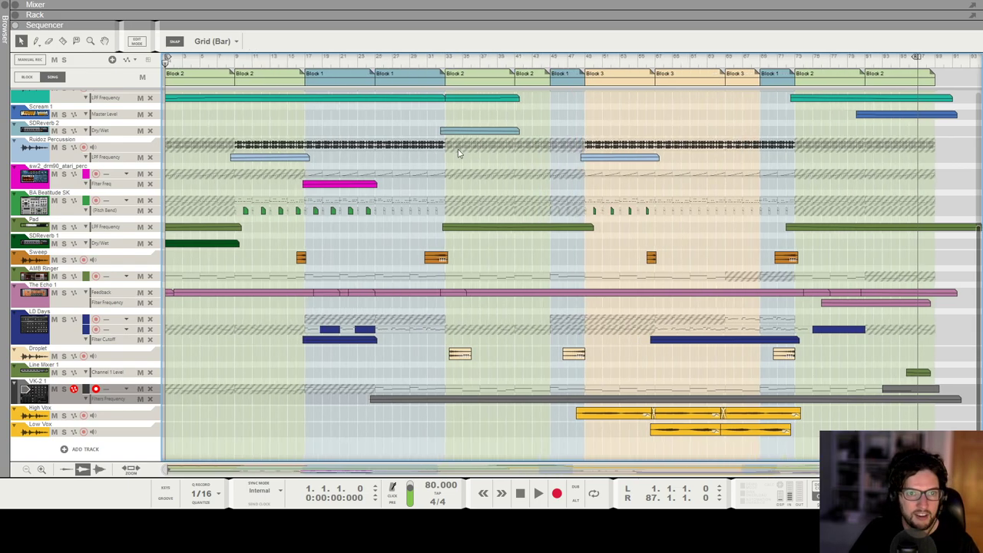
pyautogui.click(697, 84)
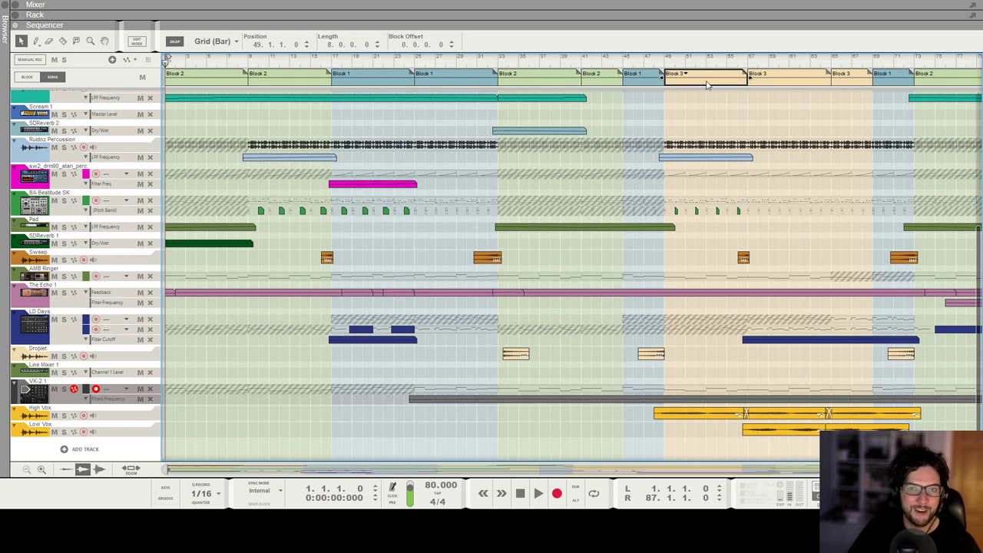
# Open Block 3 for editing and solo its Redrum 1 track
pyautogui.doubleClick(706, 85)
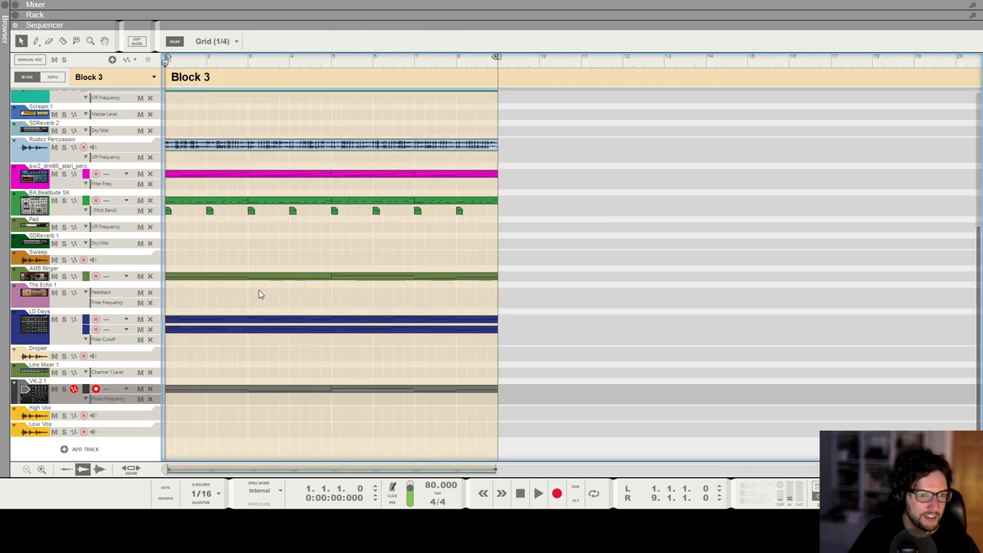
pyautogui.scroll(3, 193, 237)
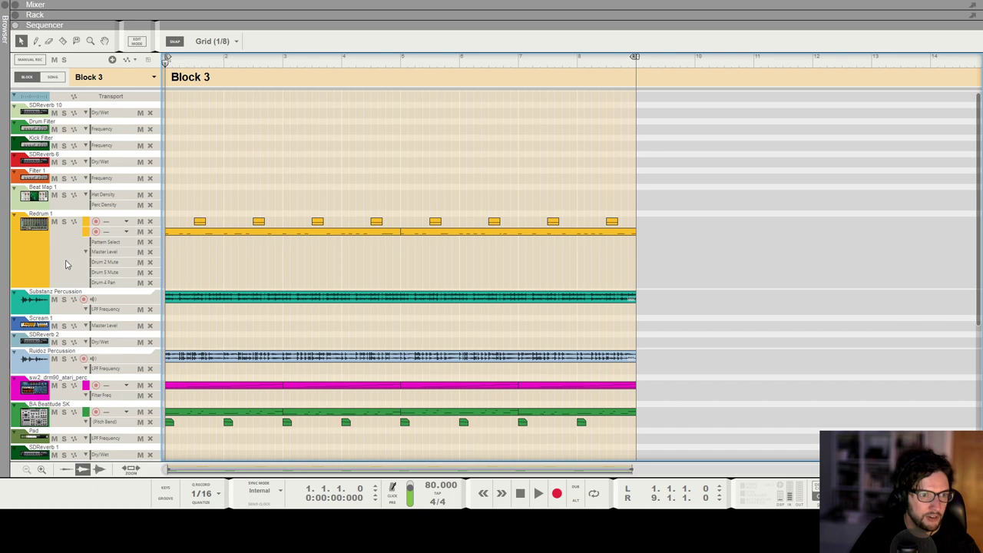
pyautogui.click(77, 245)
pyautogui.click(64, 221)
# Open the first short Redrum 1 clip in the note editor and audition its drum roll from 1.3.1.0, magnified for inspection
pyautogui.click(199, 222)
pyautogui.doubleClick(199, 222)
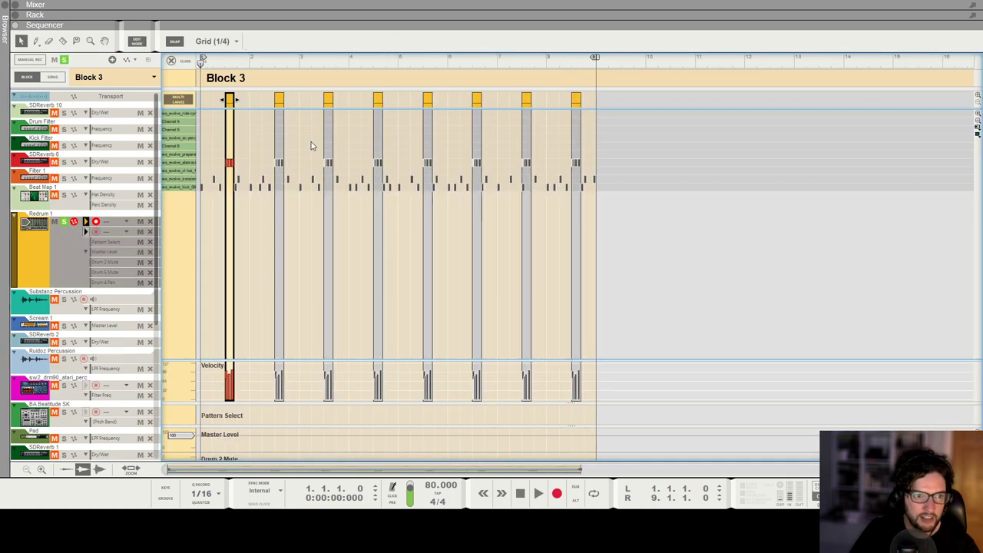
pyautogui.click(632, 61)
pyautogui.press('space')
pyautogui.press('space')
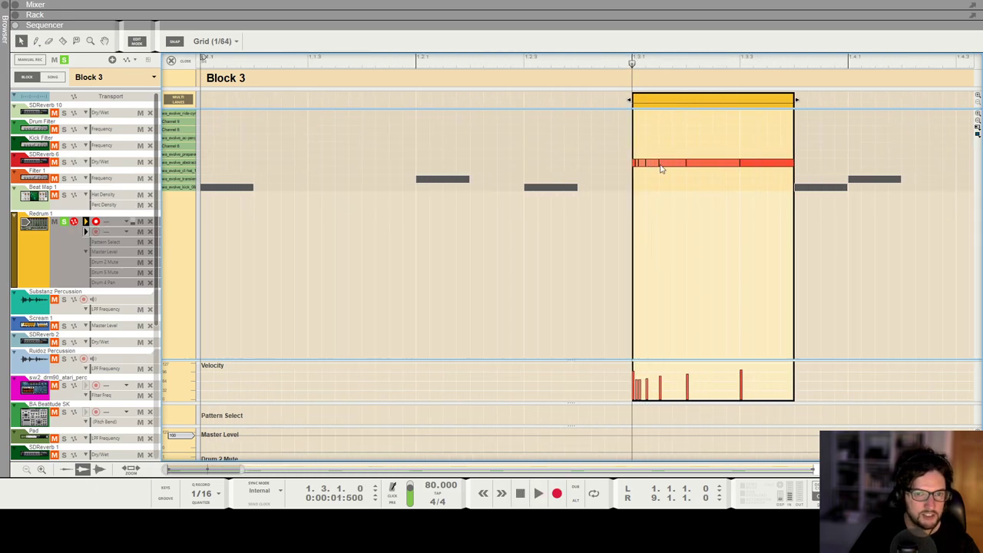
pyautogui.press('space')
pyautogui.press('space')
pyautogui.scroll(5, 697, 146)
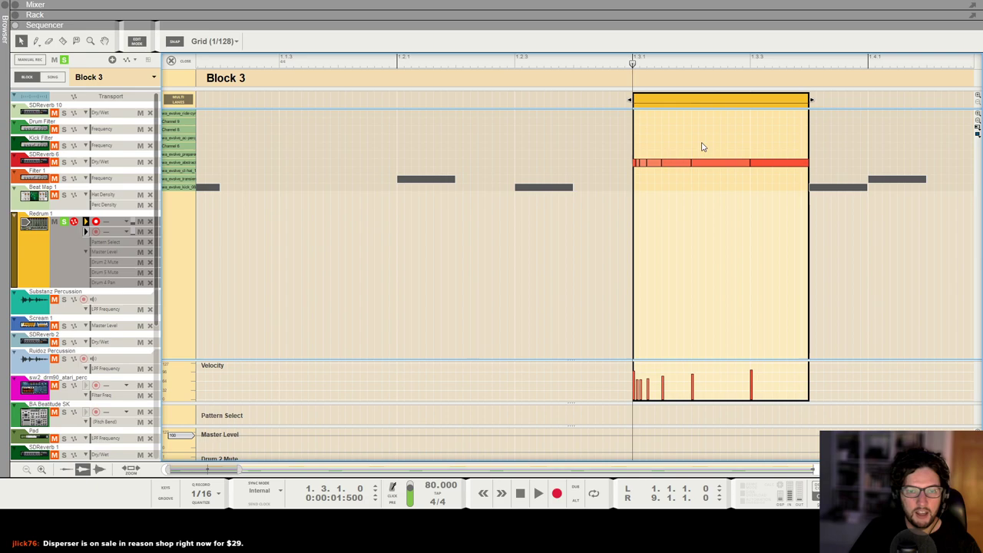
pyautogui.scroll(3, 693, 145)
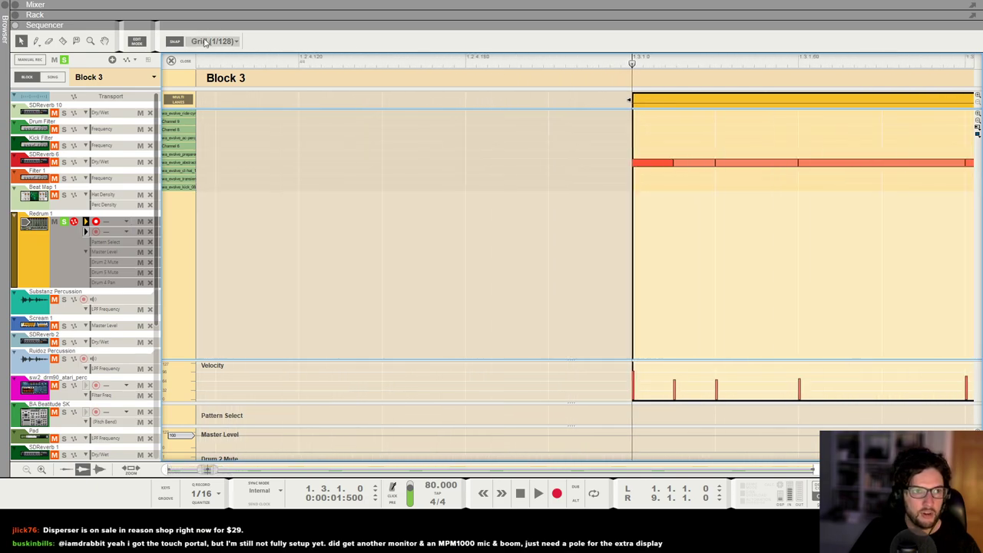
pyautogui.click(672, 150)
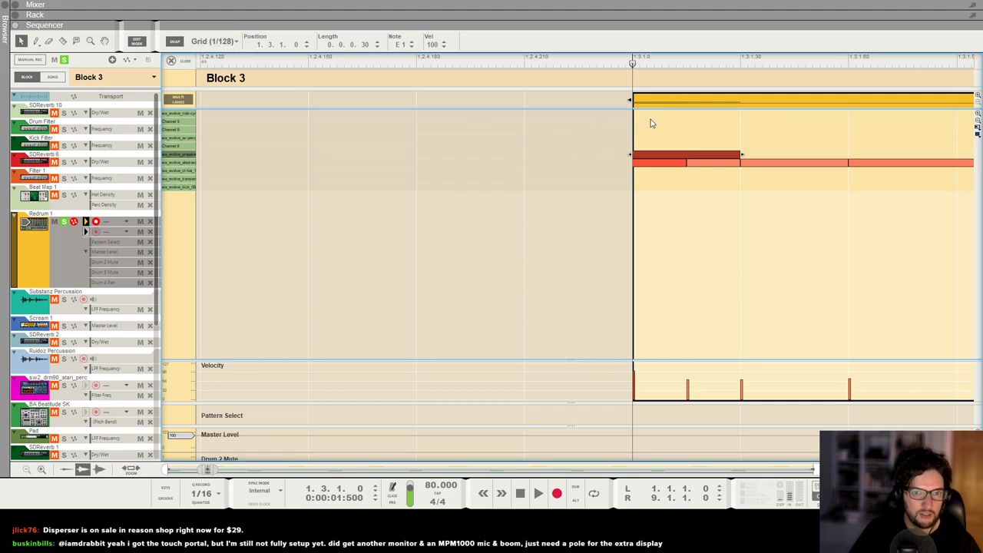
pyautogui.hotkey('ctrl', 'z')
pyautogui.scroll(-1, 528, 136)
pyautogui.scroll(-3, 402, 66)
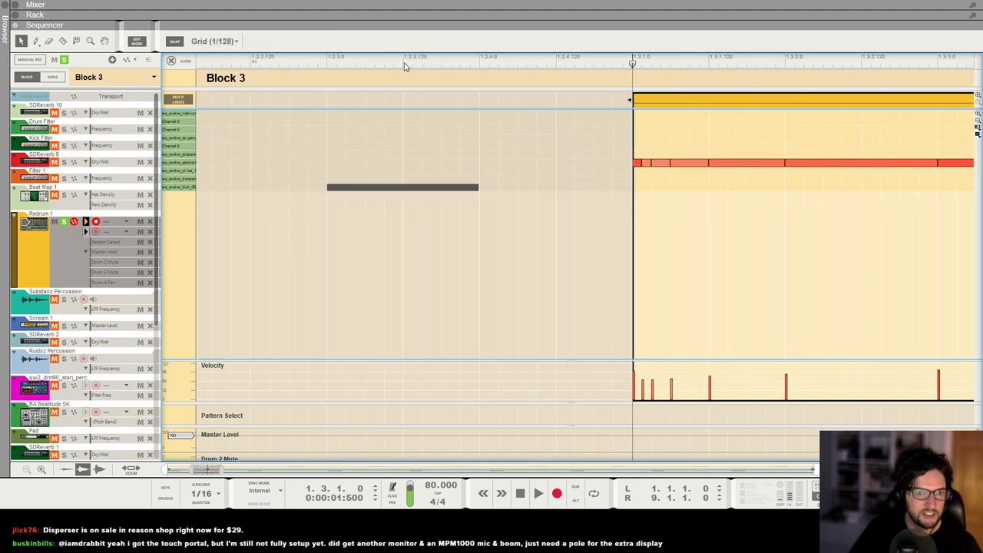
# Move the song position to 1.2.1.0 and draw a 30-tick hit there on the roll's D#1 drum lane
pyautogui.click(400, 63)
pyautogui.scroll(5, 427, 165)
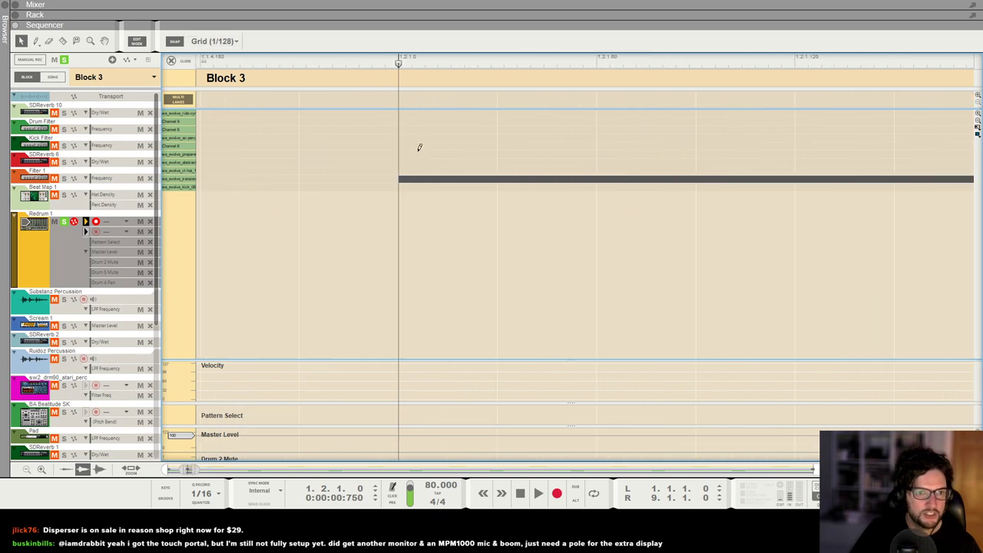
pyautogui.keyDown('alt'); pyautogui.click(418, 154); pyautogui.keyUp('alt')
pyautogui.moveTo(422, 156); pyautogui.dragTo(422, 164)
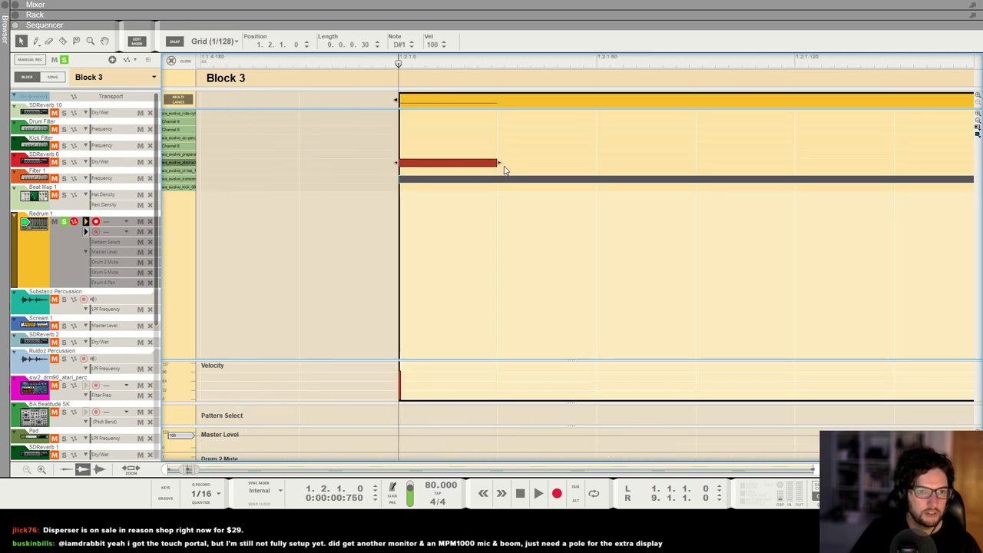
# Add a 30-tick hit at 1.2.1.30 and a 60-tick hit at 1.2.1.60 on the D#1 lane
pyautogui.scroll(-3, 445, 161)
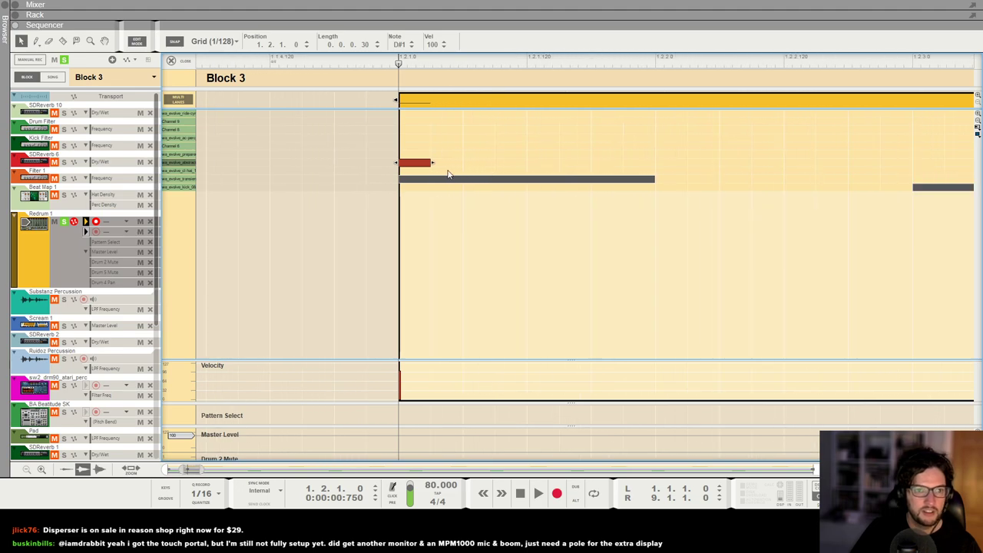
pyautogui.moveTo(449, 162); pyautogui.dragTo(493, 162)
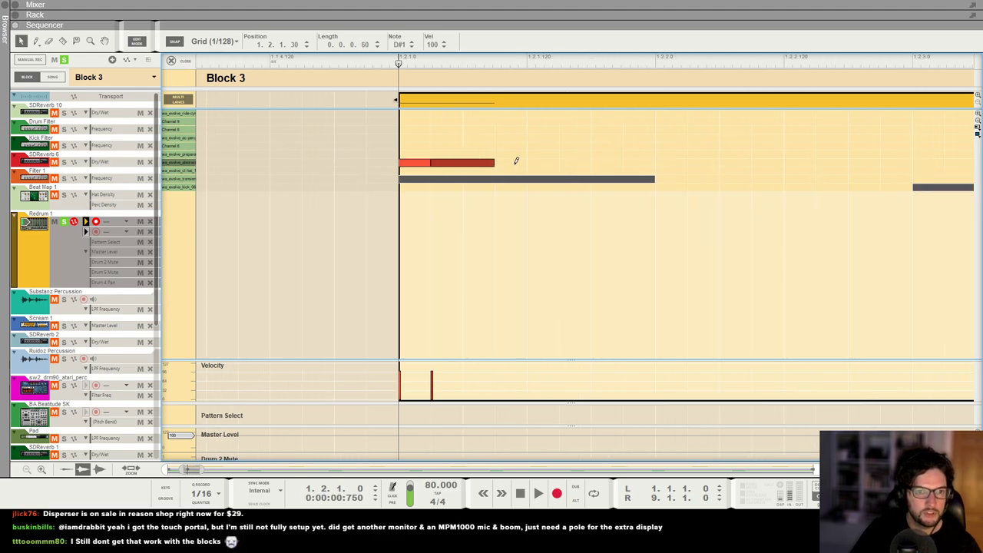
pyautogui.scroll(-1, 506, 165)
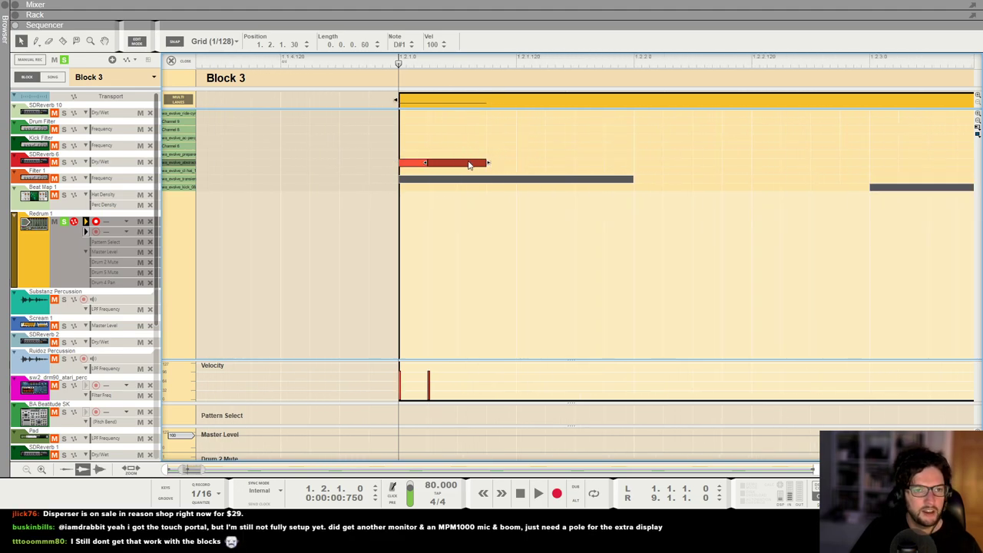
pyautogui.press('Delete')
pyautogui.click(442, 162)
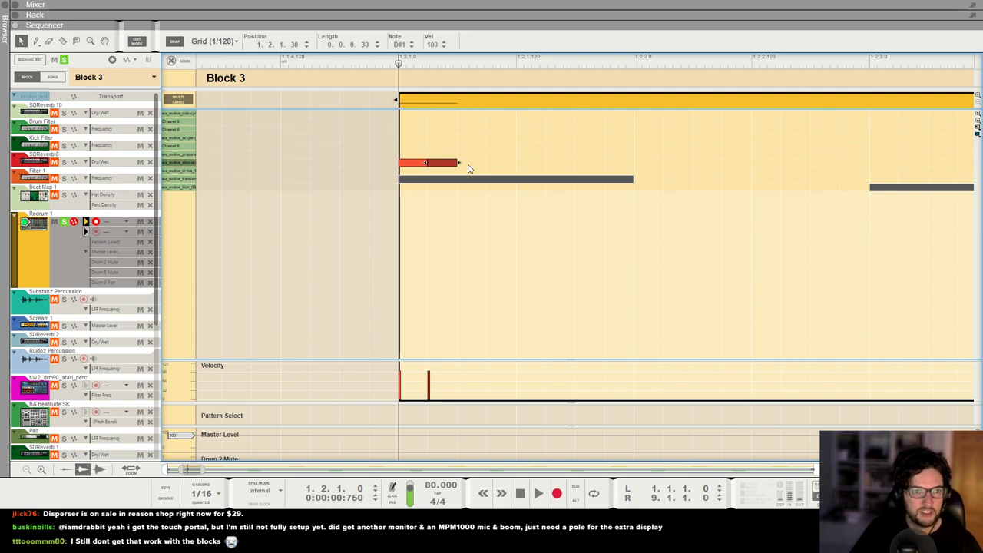
pyautogui.click(473, 162)
pyautogui.moveTo(492, 159); pyautogui.dragTo(517, 162)
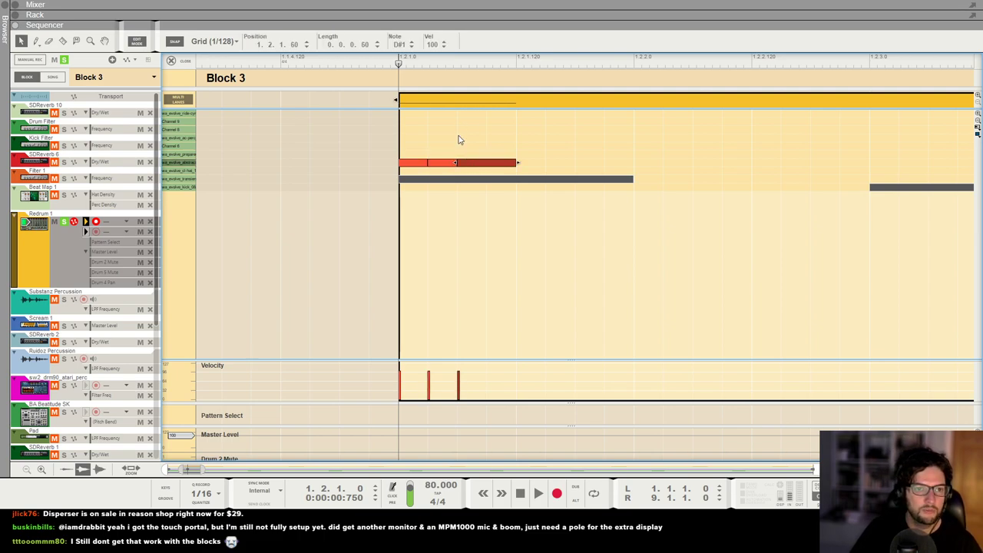
# Continue the roll with a hit reaching 1.2.2.0, one of length 0.0.1.0 at 1.2.2.0, and one of length 0.0.2.0 at 1.2.3.0
pyautogui.moveTo(542, 163); pyautogui.dragTo(866, 151)
pyautogui.scroll(-5, 784, 159)
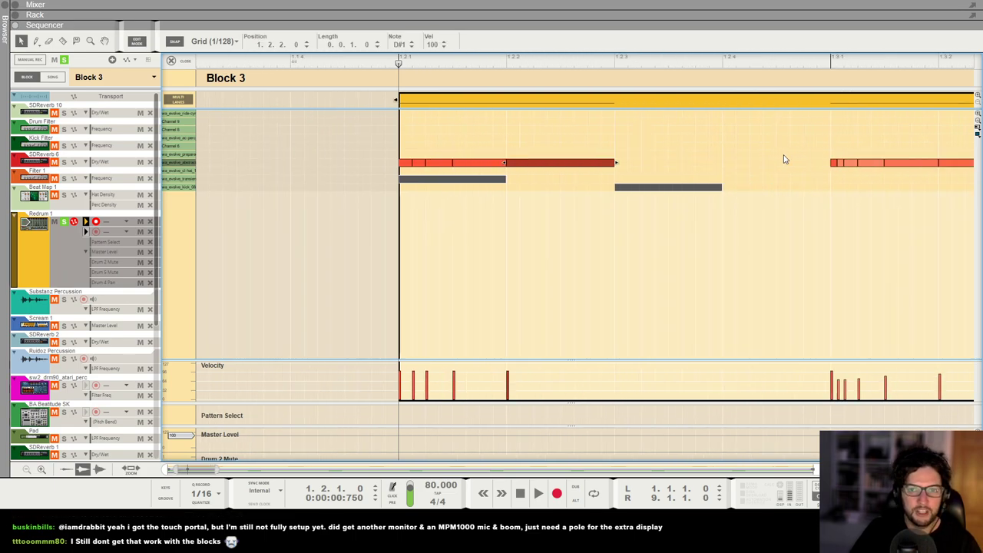
pyautogui.moveTo(572, 162)
pyautogui.mouseDown()
pyautogui.moveTo(734, 161)
pyautogui.moveTo(665, 156)
pyautogui.moveTo(689, 163)
pyautogui.moveTo(670, 171)
pyautogui.moveTo(681, 163)
pyautogui.mouseUp()
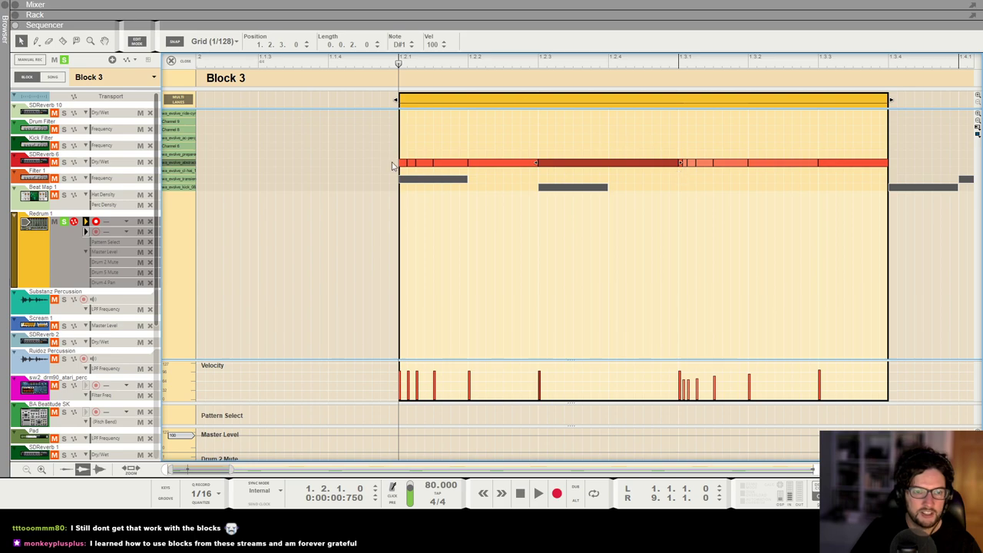
# Select the newly drawn hits before 1.3.1 and scale their tempo to double in the Tool Window
pyautogui.click(417, 148)
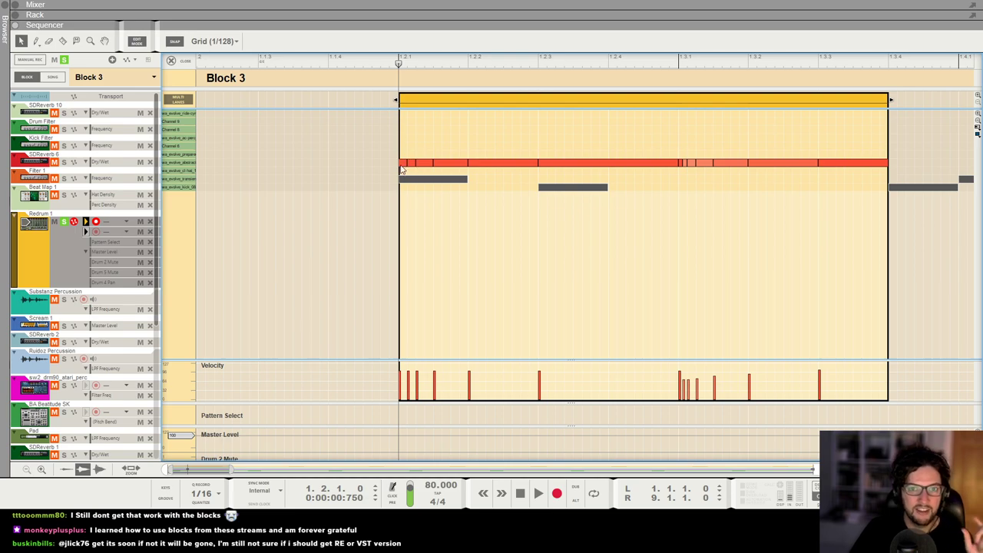
pyautogui.moveTo(399, 141); pyautogui.dragTo(629, 175)
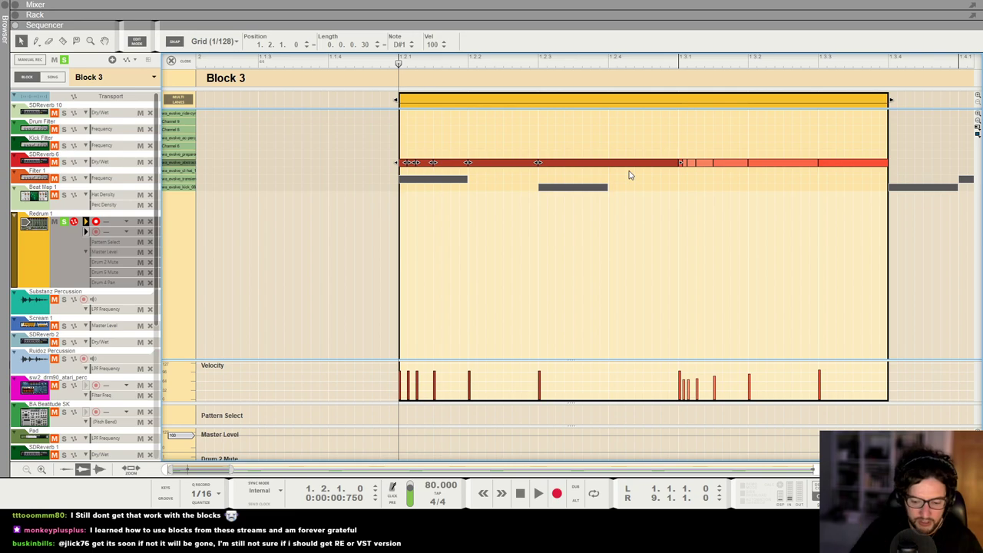
pyautogui.press('F6')
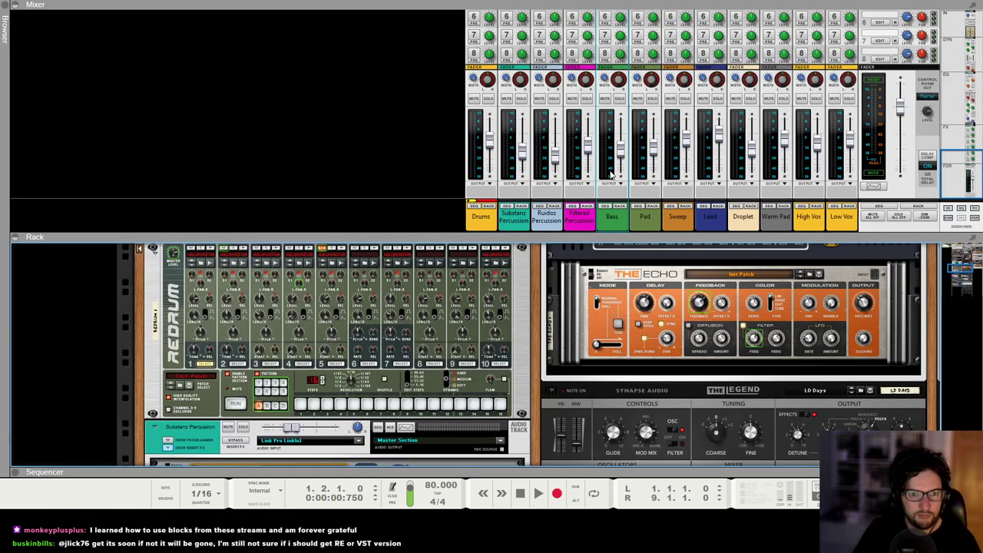
pyautogui.press('F7')
pyautogui.press('F8')
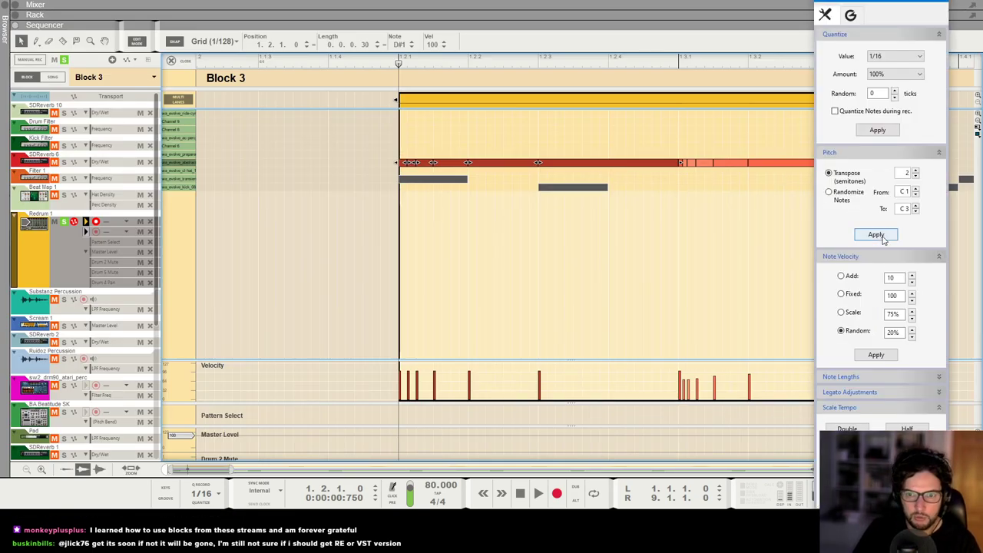
pyautogui.hotkey('ctrl', 'z')
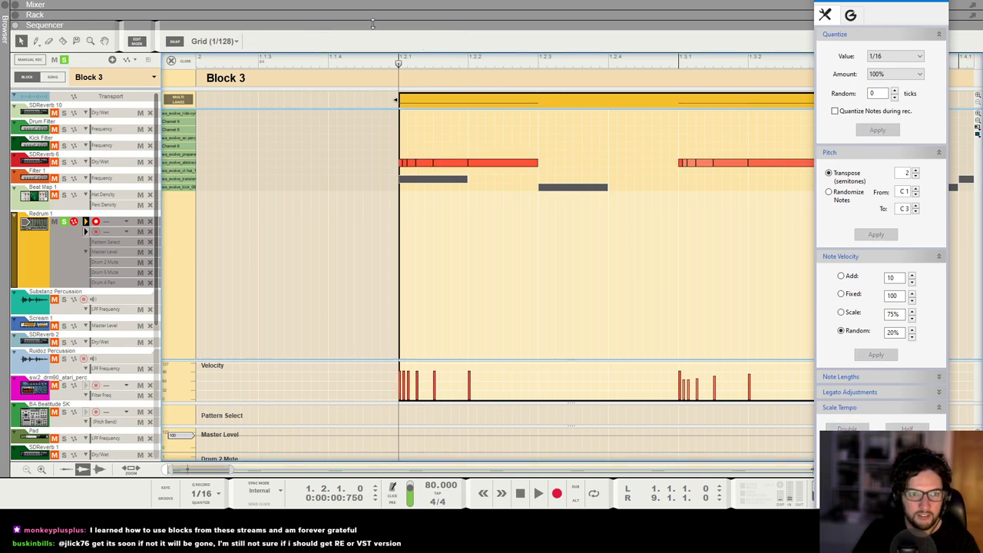
# Audition the compressed roll from 1.2.1.0 together with the other drums
pyautogui.press('space')
pyautogui.press('space')
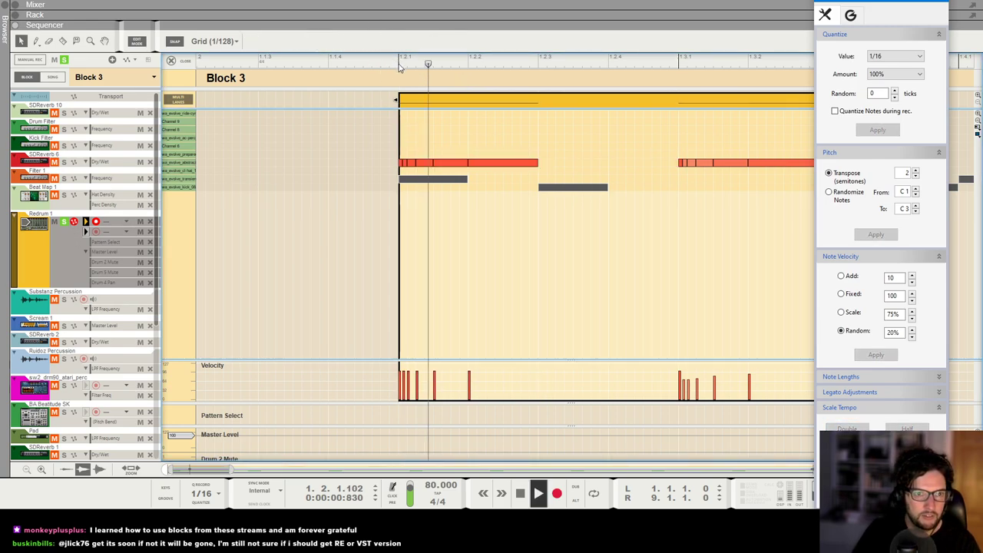
pyautogui.press('space')
pyautogui.press('space')
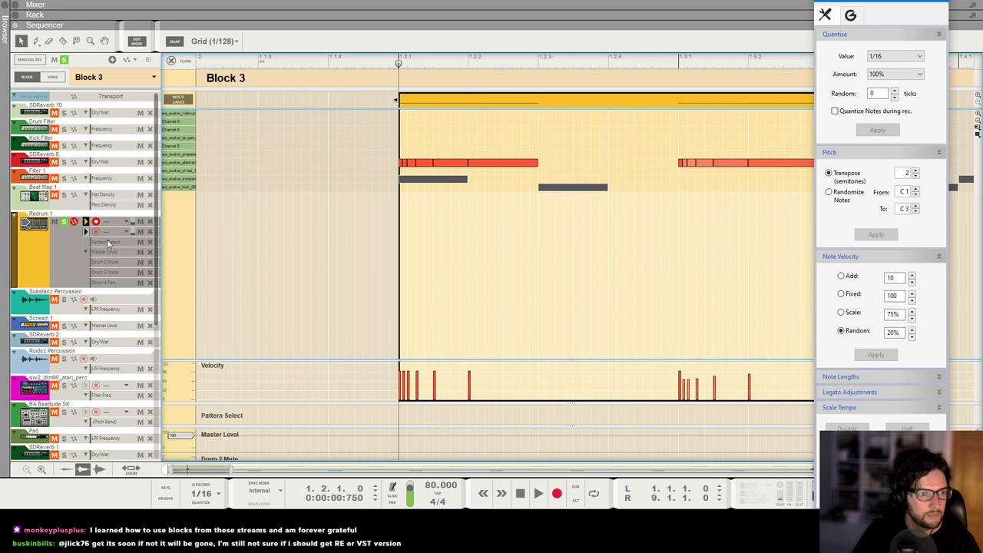
# Mute the second note lane of Redrum 1 and audition the roll on its own
pyautogui.hotkey('ctrl', 'z')
pyautogui.press('space')
pyautogui.press('space')
pyautogui.press('space')
pyautogui.press('space')
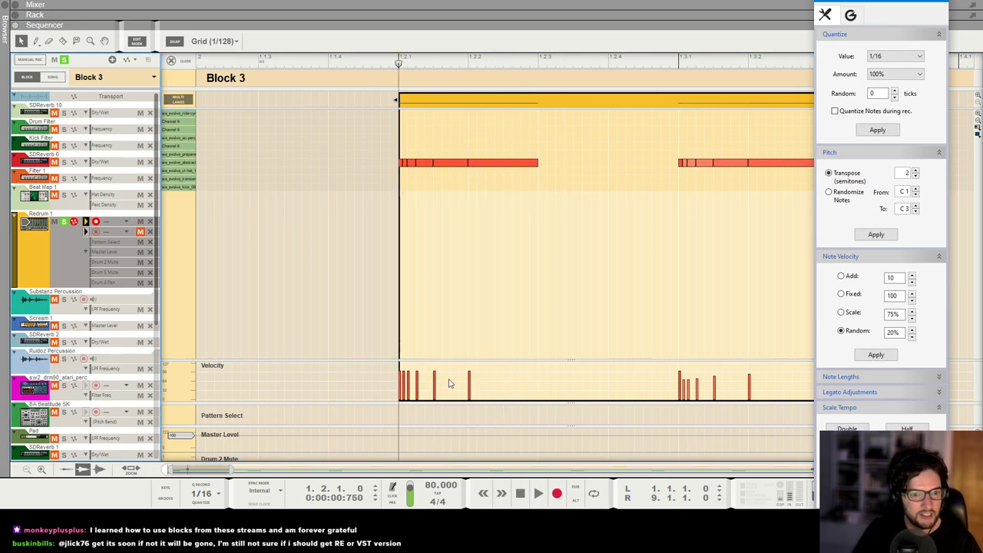
# Draw a rising velocity ramp across the new roll's hits and play it back
pyautogui.moveTo(403, 382); pyautogui.dragTo(476, 371)
pyautogui.press('space')
pyautogui.press('space')
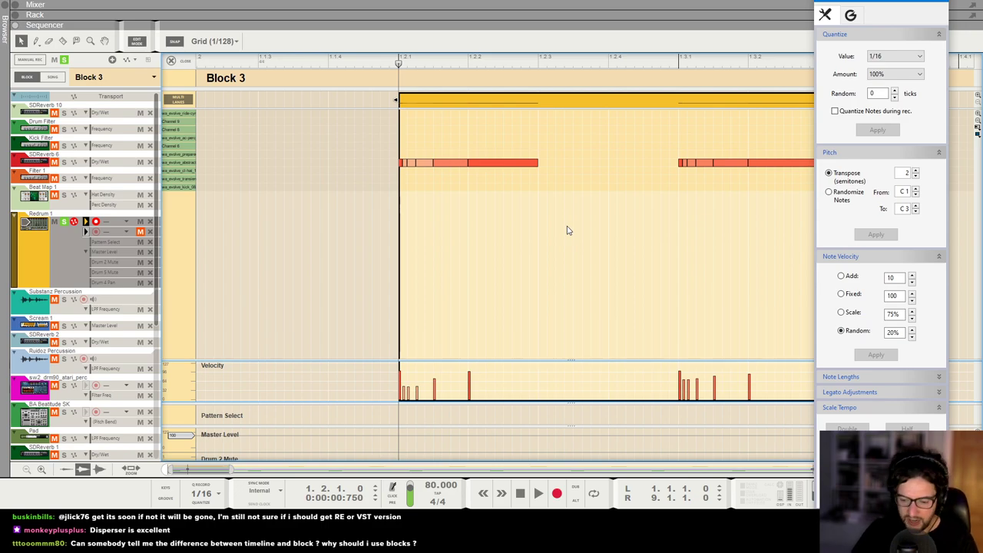
# Delete all the drawn hits before 1.3.1 and unmute the second note lane of Redrum 1
pyautogui.moveTo(596, 148); pyautogui.dragTo(362, 189)
pyautogui.press('Delete')
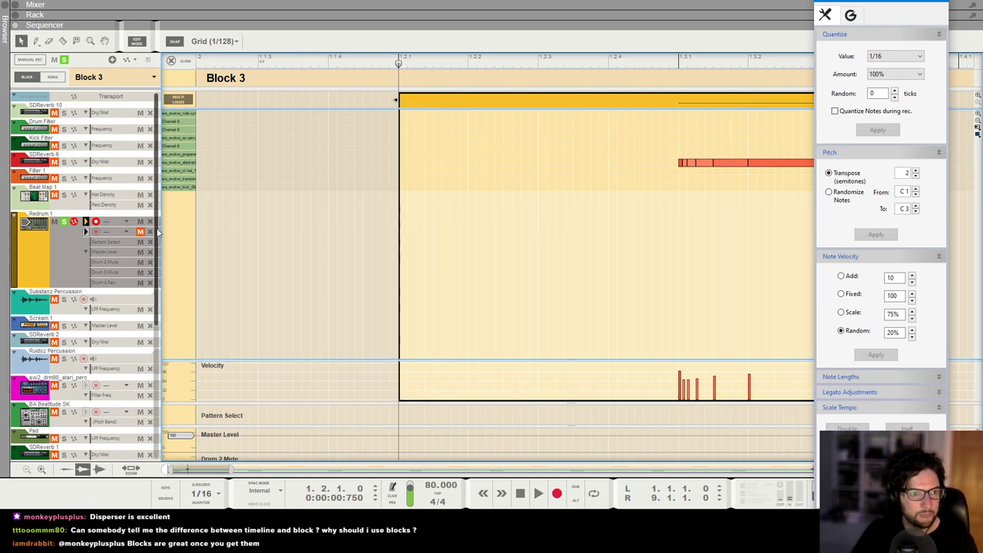
pyautogui.hotkey('ctrl', 'z')
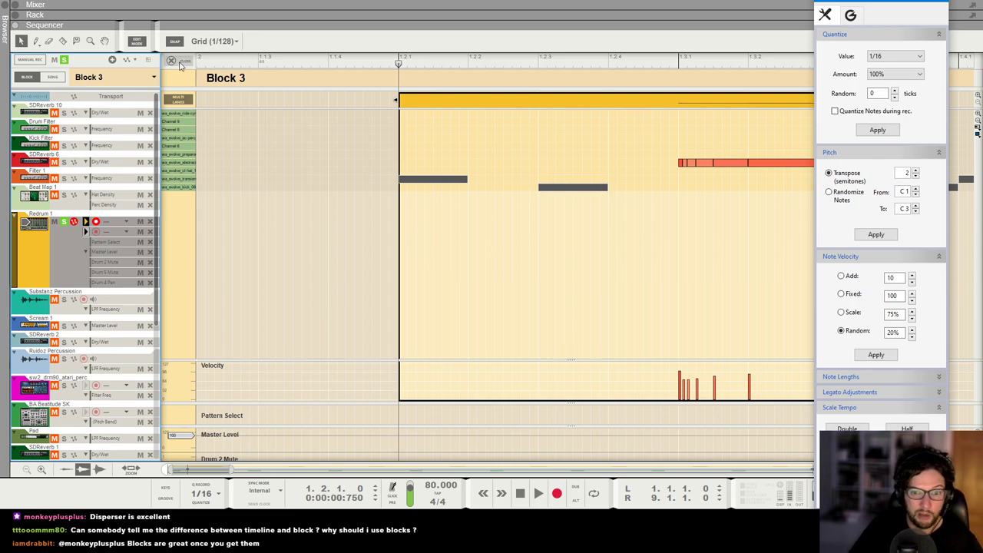
# Close the clip editor, turn off the Redrum 1 solo, and hide the Tool Window
pyautogui.click(172, 60)
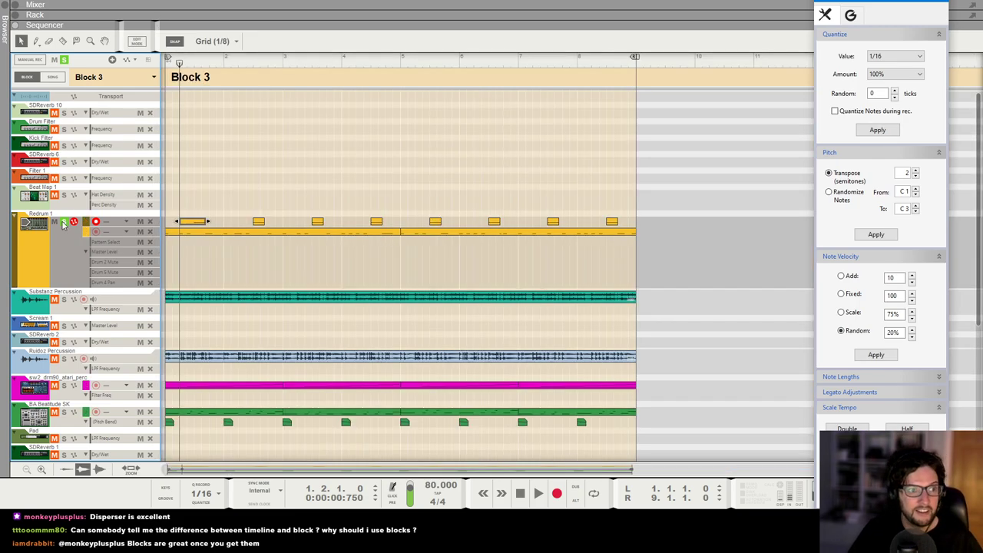
pyautogui.click(367, 175)
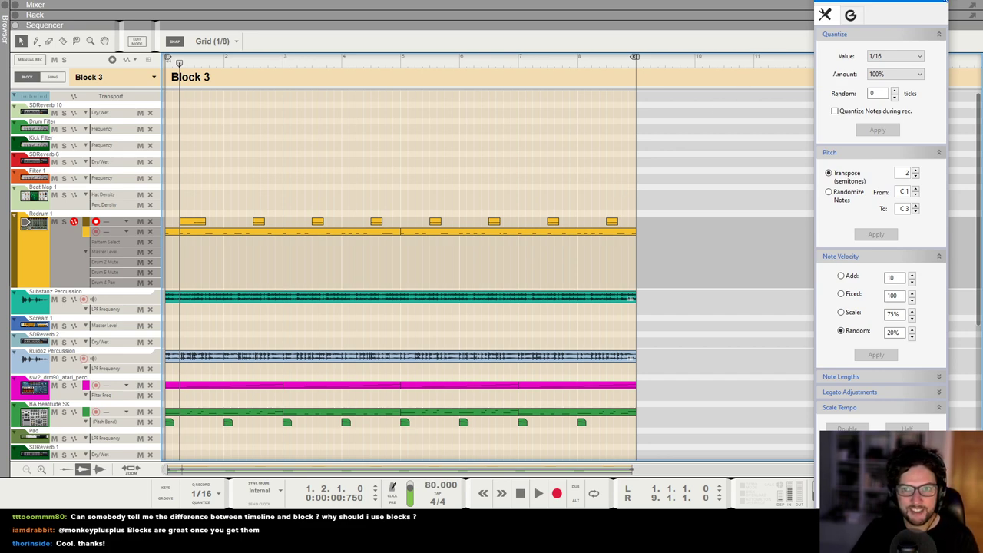
pyautogui.press('F8')
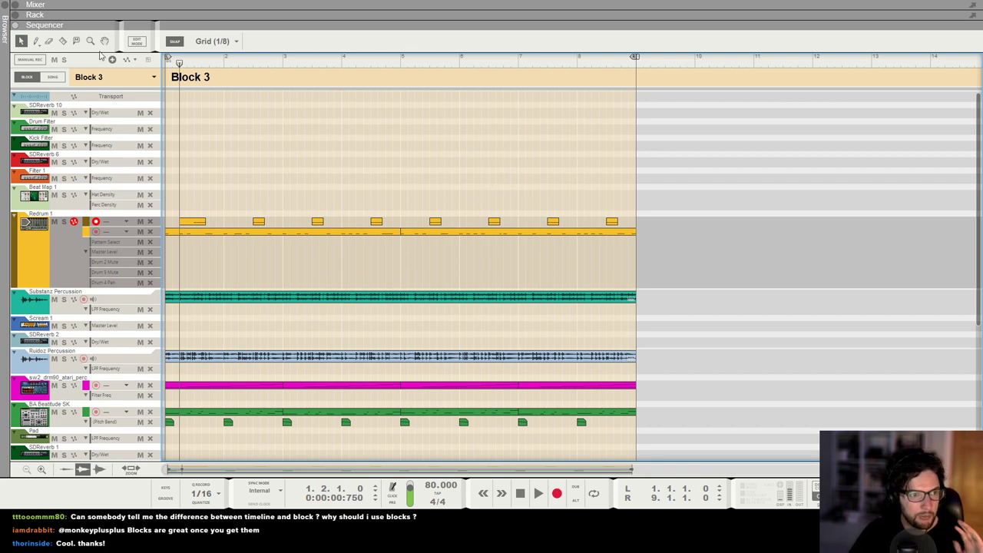
# Switch the block view to Block 1 and place the song position at 1.4.3.0
pyautogui.click(115, 77)
pyautogui.click(100, 88)
pyautogui.click(215, 61)
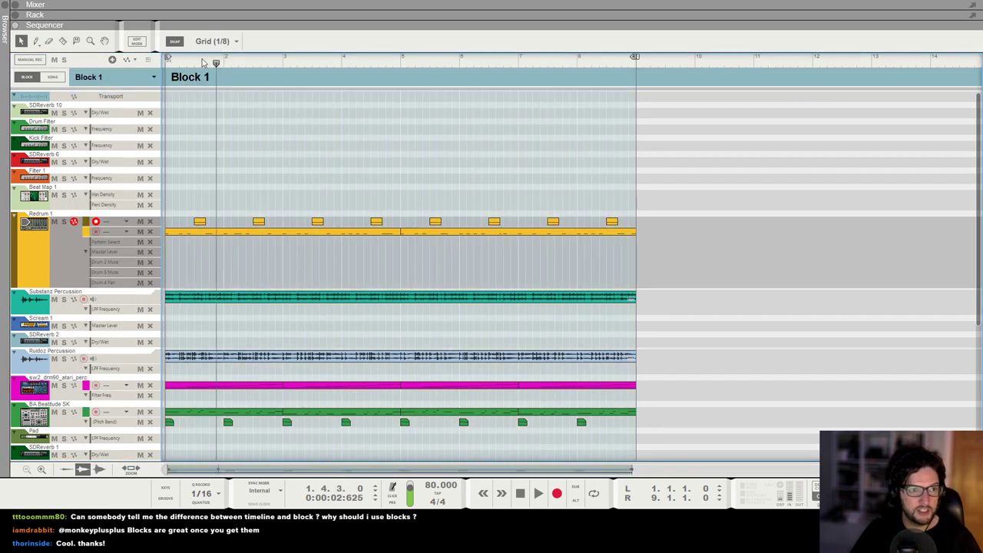
# Play through Block 1, stop with the position back at the start, and return to the song arrangement view
pyautogui.press('space')
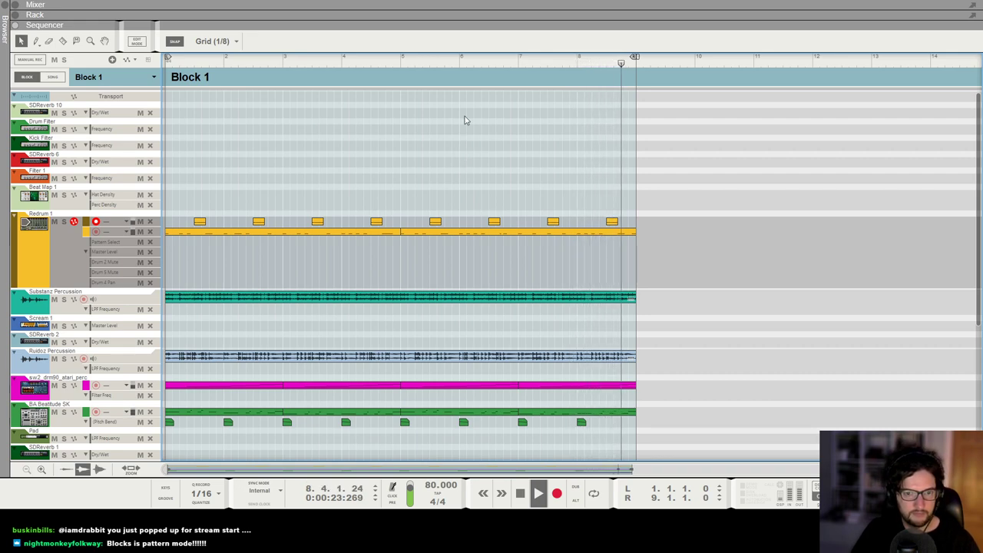
pyautogui.press('space')
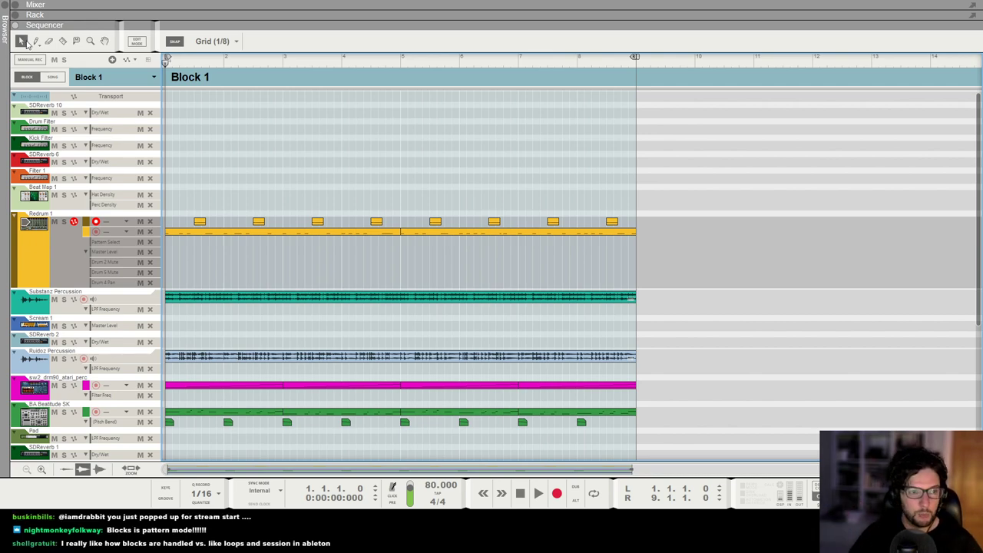
pyautogui.scroll(-1, 476, 184)
pyautogui.click(52, 77)
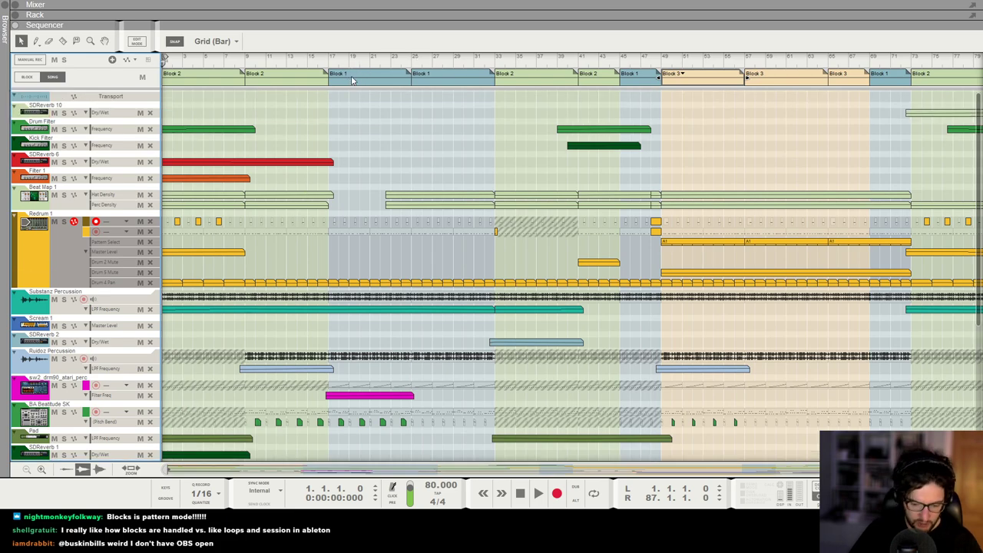
# Highlight the first Block 1 clip at bar 17 to examine its span in the full arrangement, and clear the selection
pyautogui.scroll(-5, 404, 156)
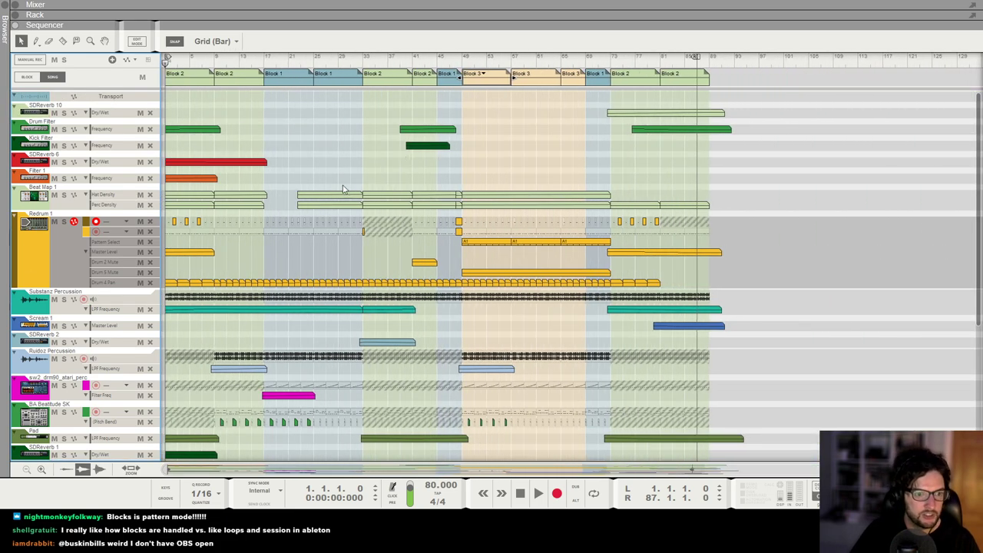
pyautogui.click(288, 82)
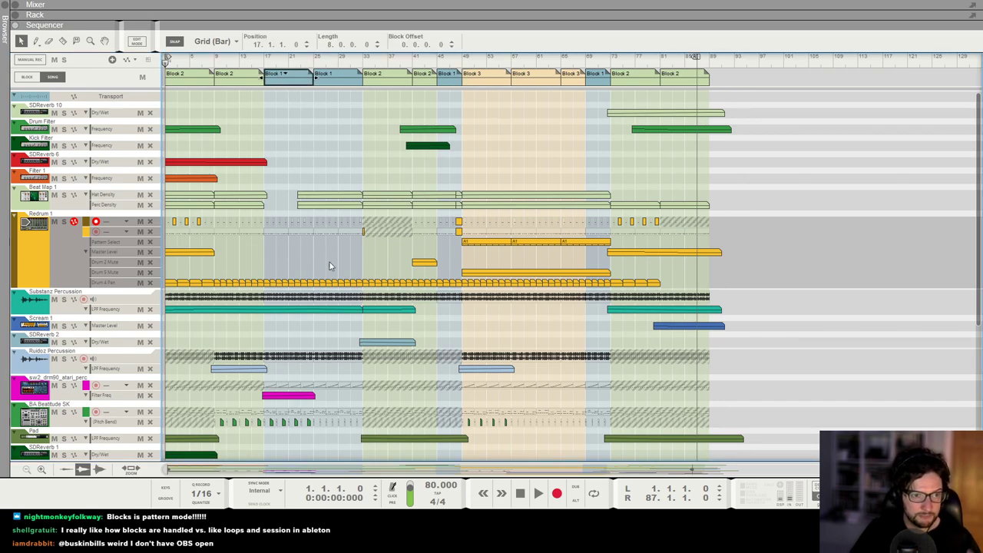
pyautogui.scroll(4, 391, 231)
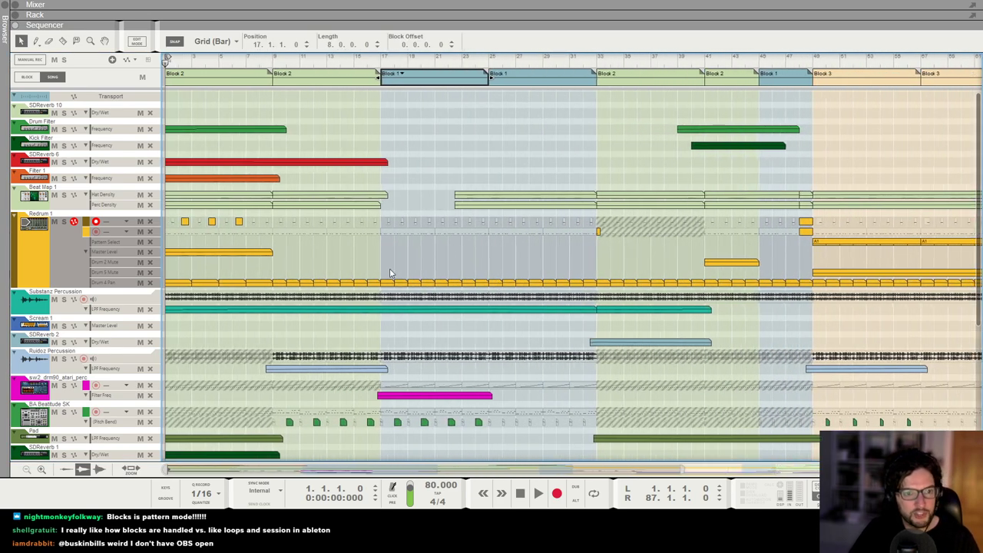
pyautogui.click(467, 250)
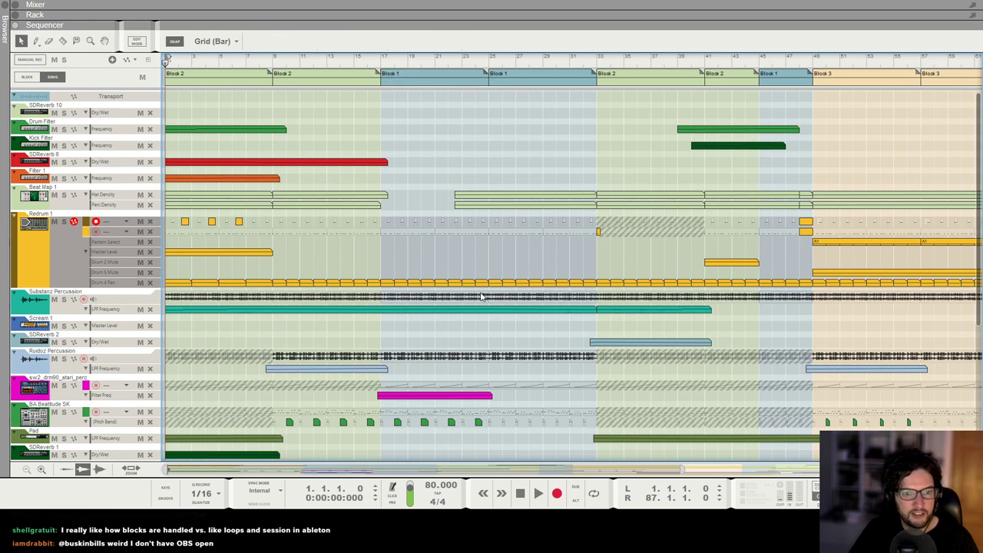
# Examine the lower tracks against the arrangement, highlighting the Block 2 clip at bar 9 and the Block 3 clip at bar 49
pyautogui.scroll(-5, 417, 390)
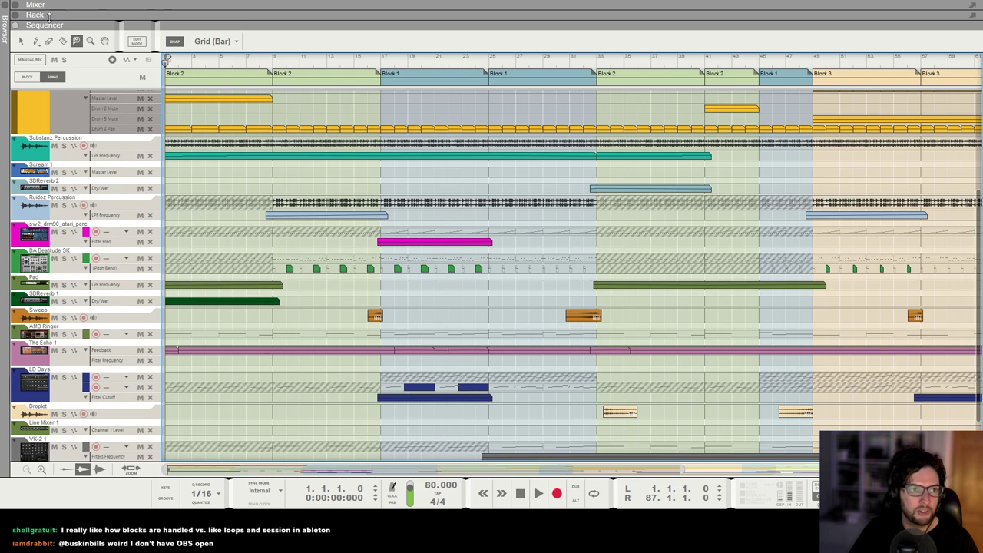
pyautogui.click(19, 43)
pyautogui.scroll(-8, 362, 96)
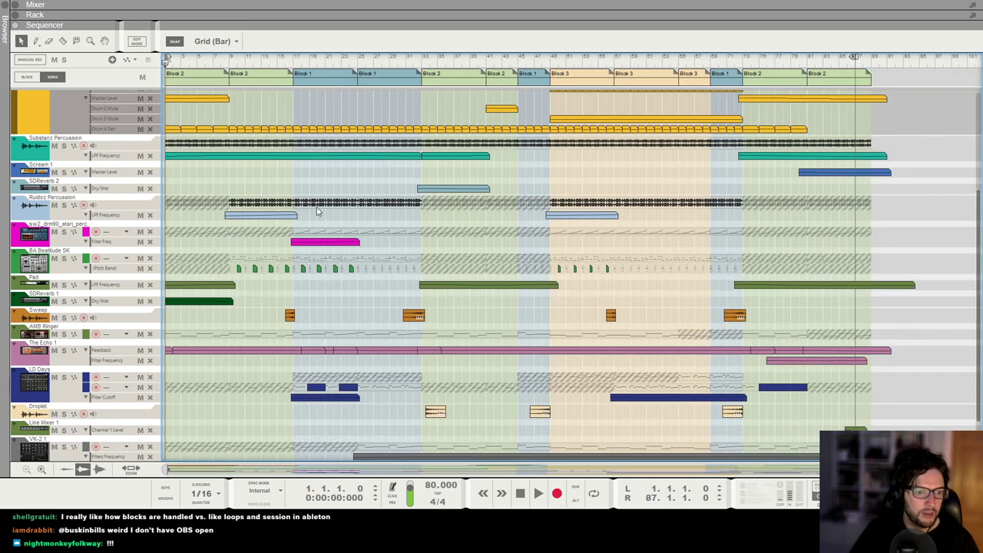
pyautogui.scroll(6, 305, 183)
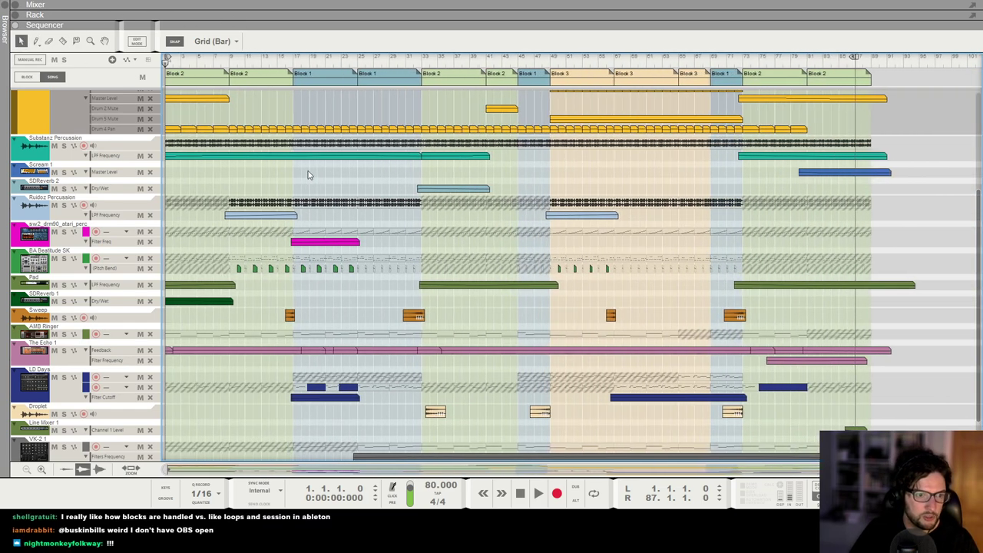
pyautogui.scroll(-1, 313, 182)
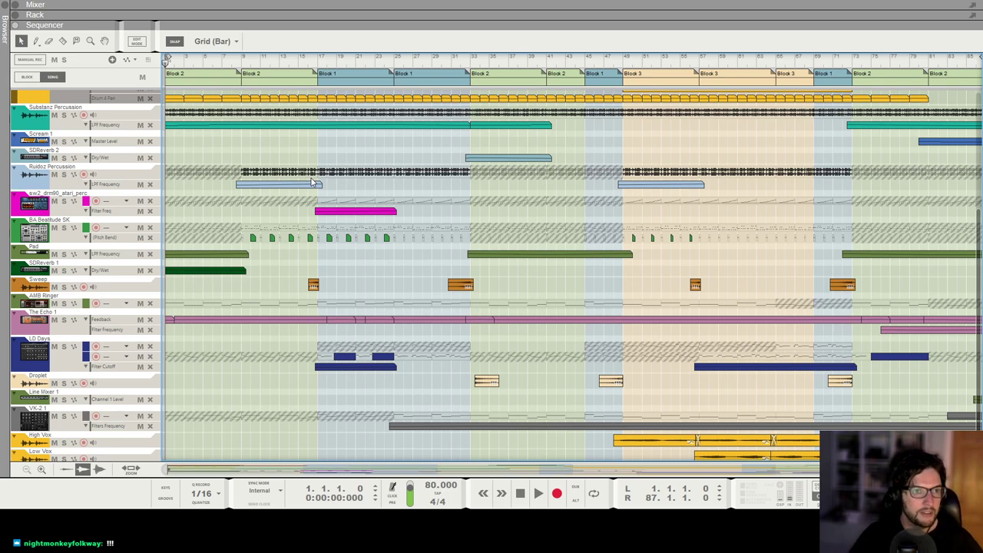
pyautogui.click(280, 77)
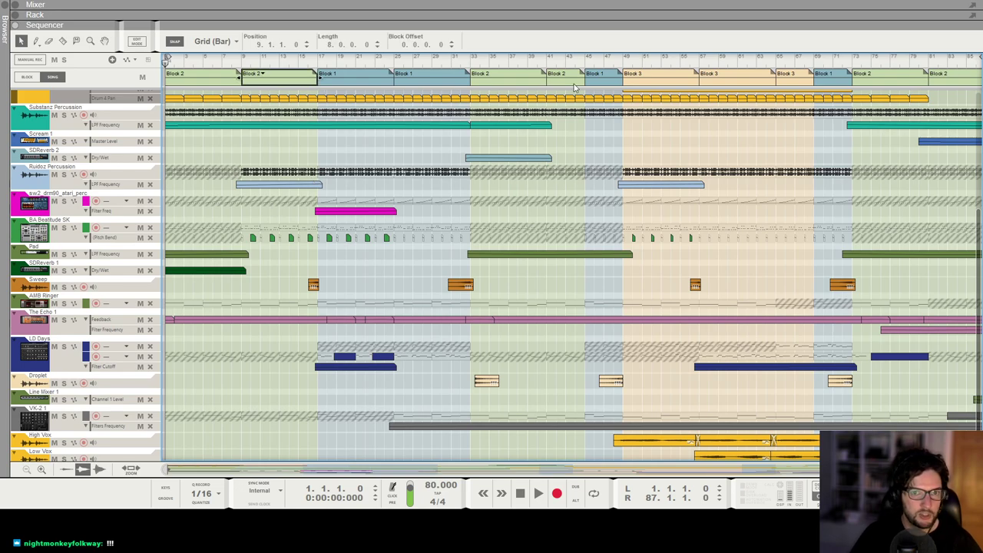
pyautogui.click(636, 78)
pyautogui.scroll(3, 694, 303)
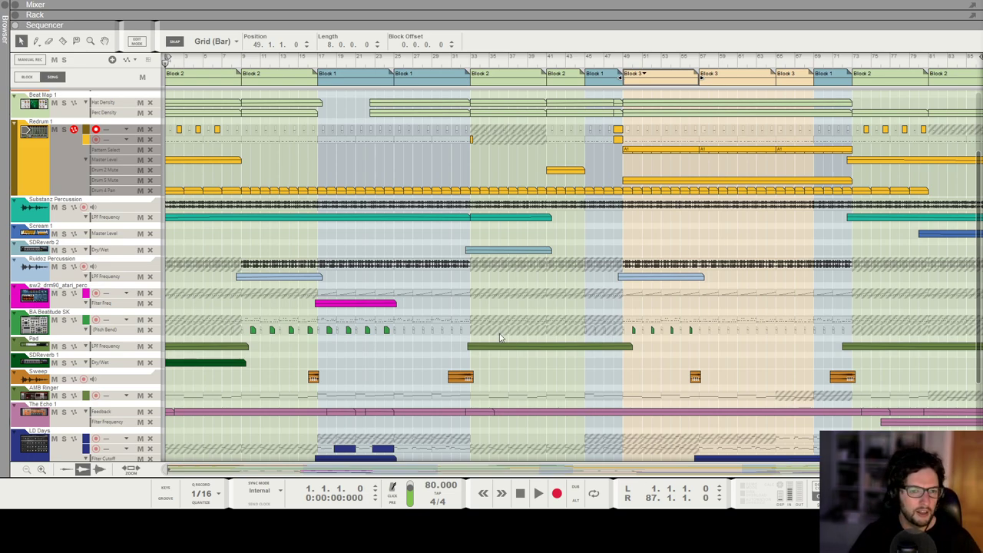
pyautogui.click(471, 317)
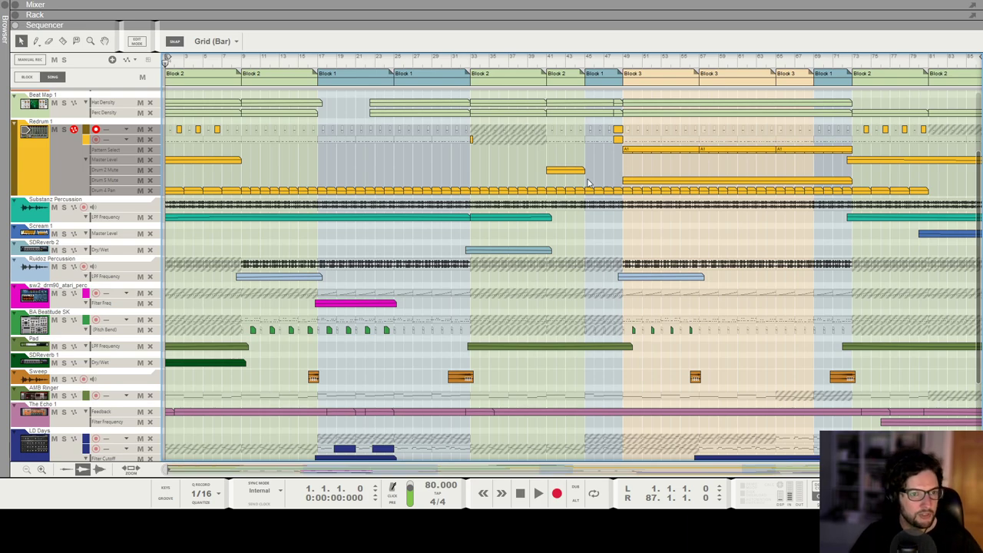
# Move the song position to bar 17, open Block 1 to view its contents, and return to the song arrangement view
pyautogui.scroll(3, 442, 191)
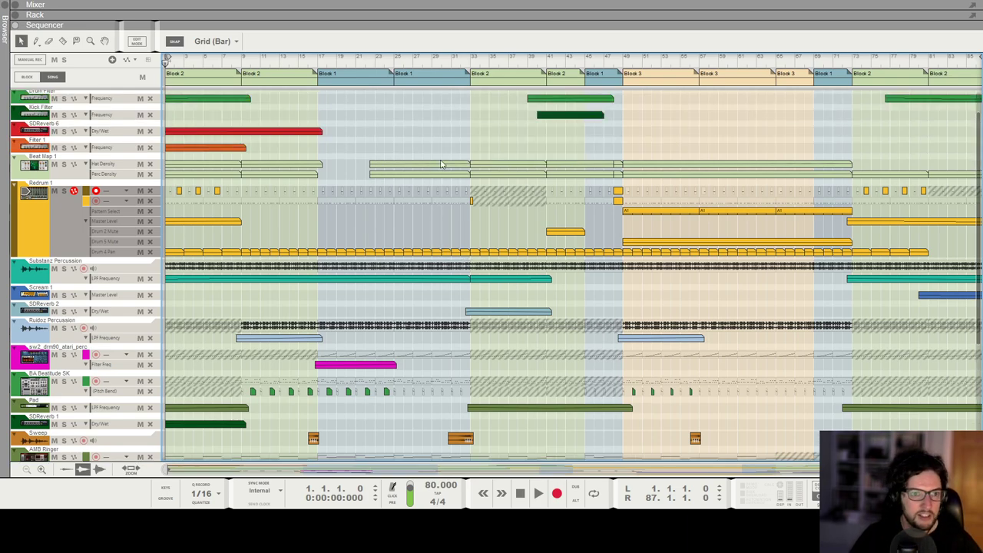
pyautogui.click(320, 60)
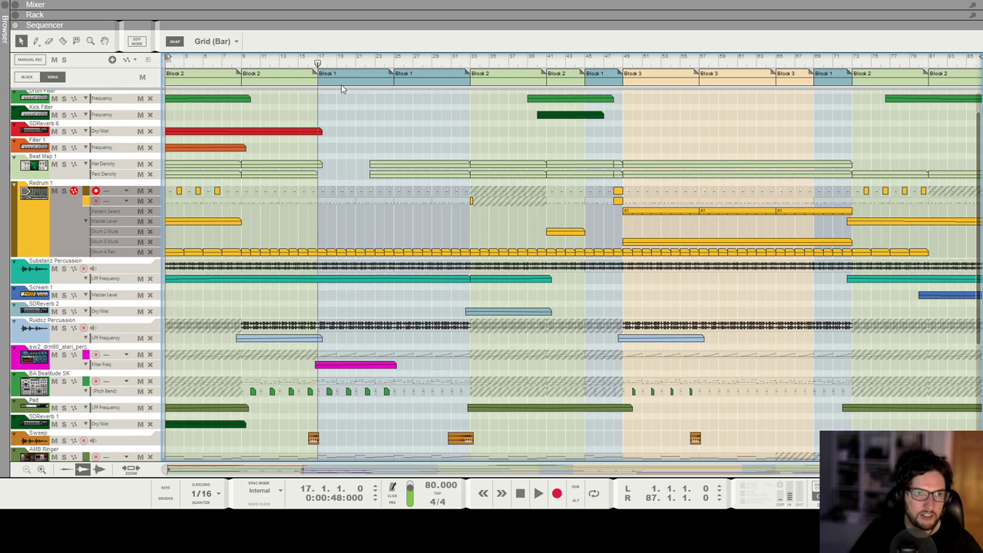
pyautogui.click(380, 86)
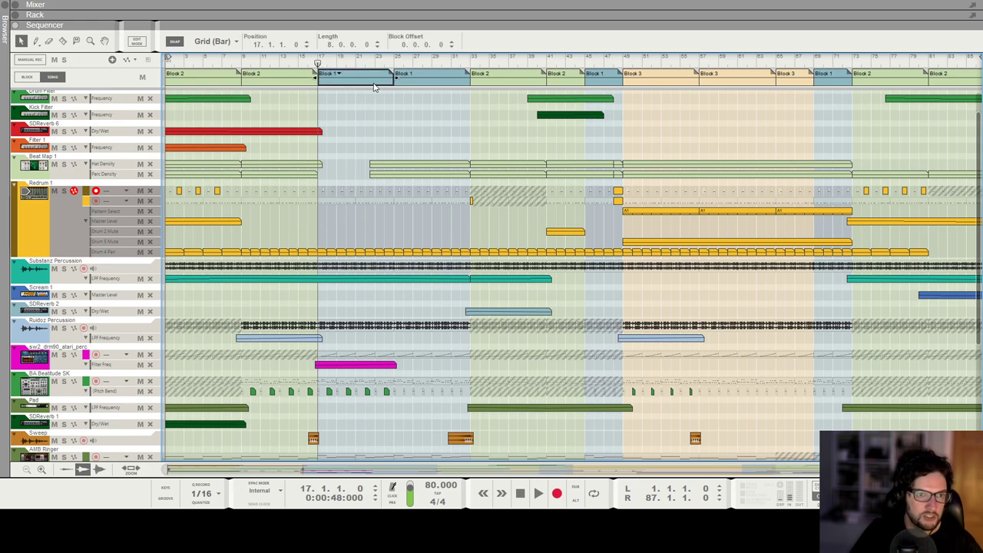
pyautogui.doubleClick(380, 86)
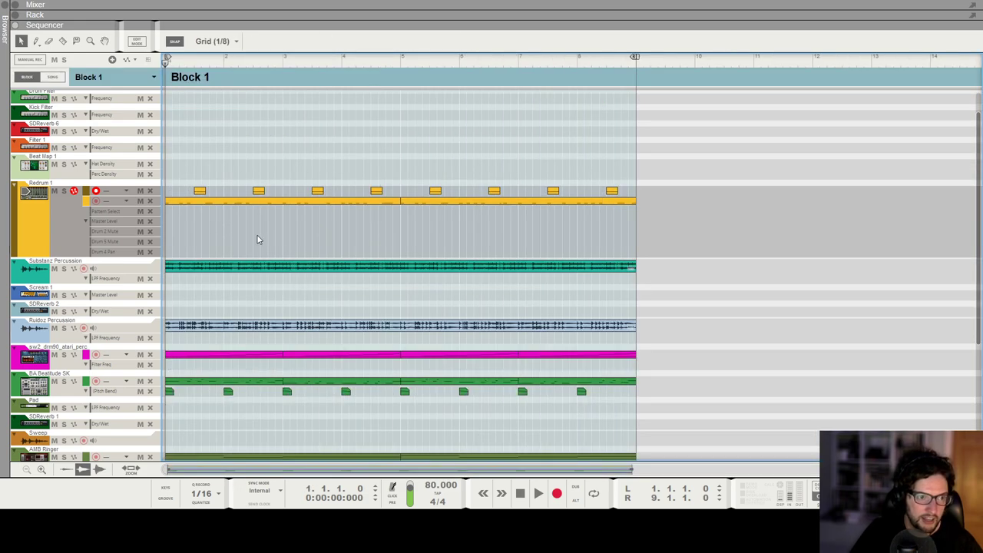
pyautogui.click(52, 77)
pyautogui.click(458, 220)
pyautogui.scroll(2, 432, 217)
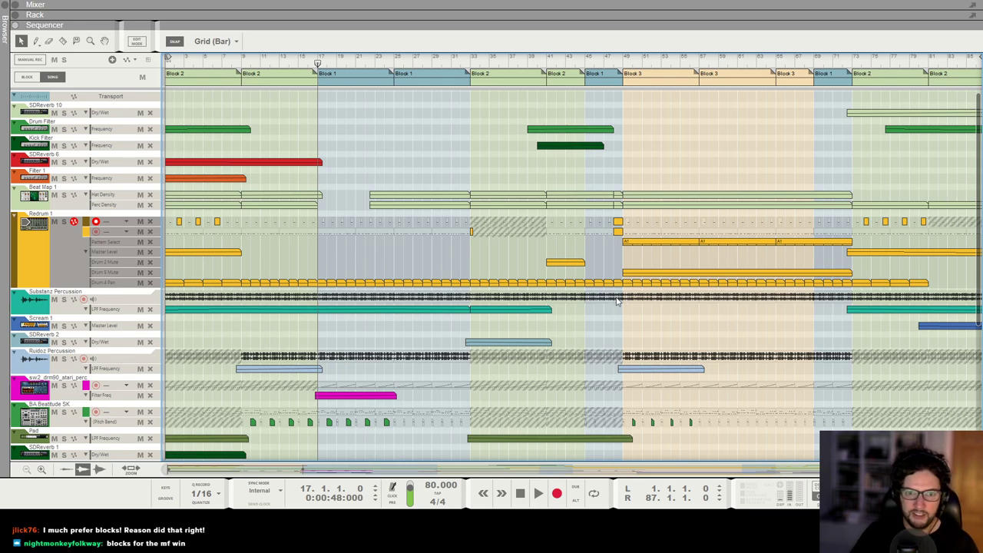
# Inspect the takes of the Sweep track's first clip near bar 16 in the comp editor, and close the editor
pyautogui.scroll(-2, 626, 289)
pyautogui.scroll(-2, 676, 281)
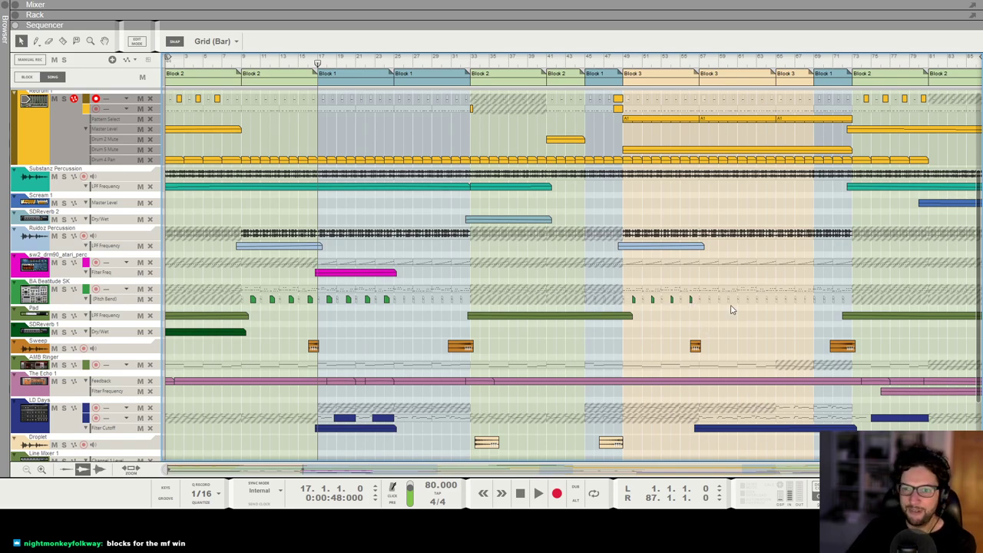
pyautogui.scroll(-2, 553, 372)
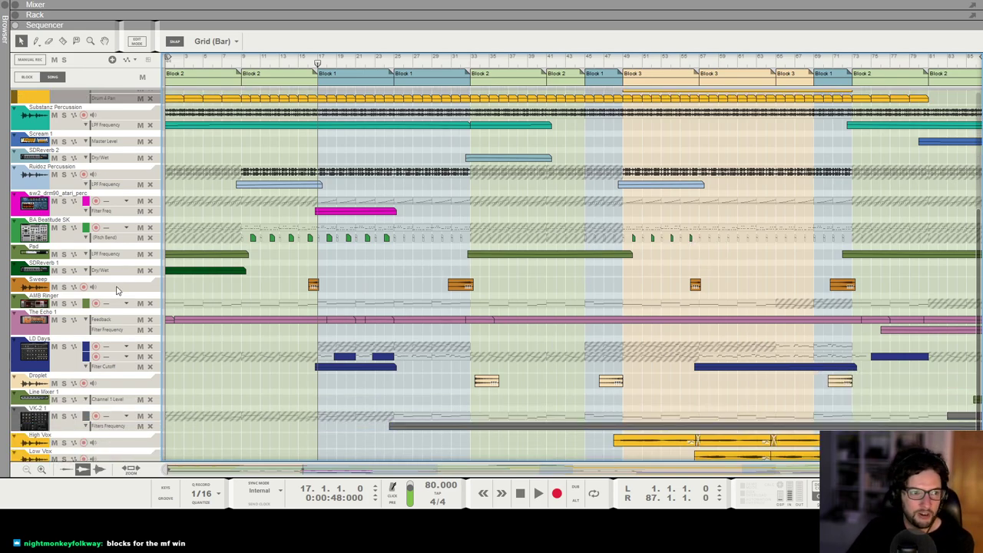
pyautogui.click(118, 290)
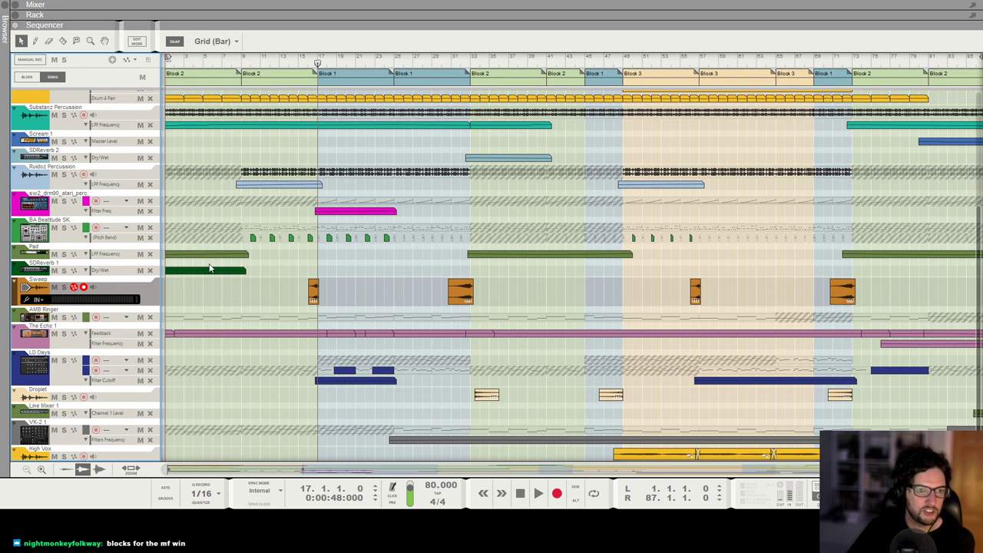
pyautogui.click(312, 292)
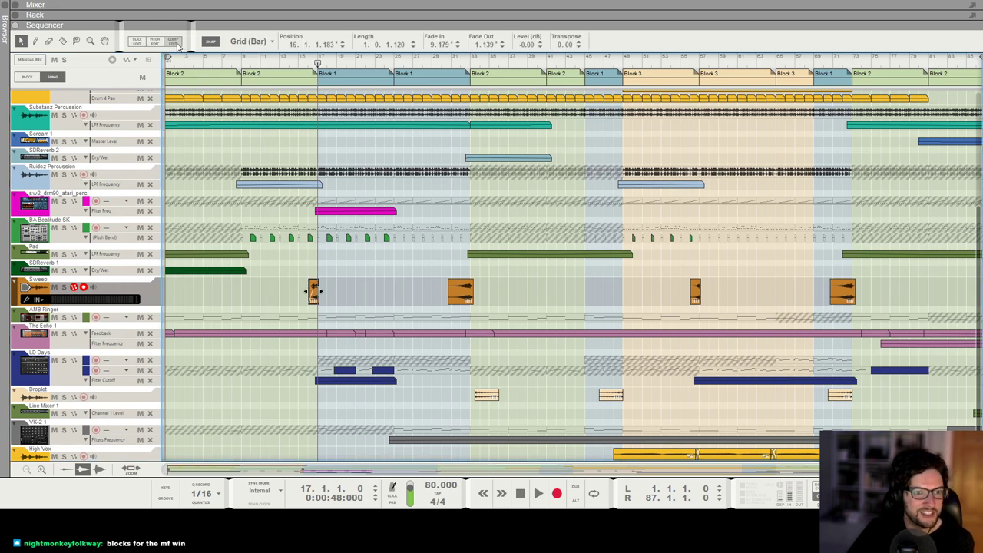
pyautogui.click(172, 41)
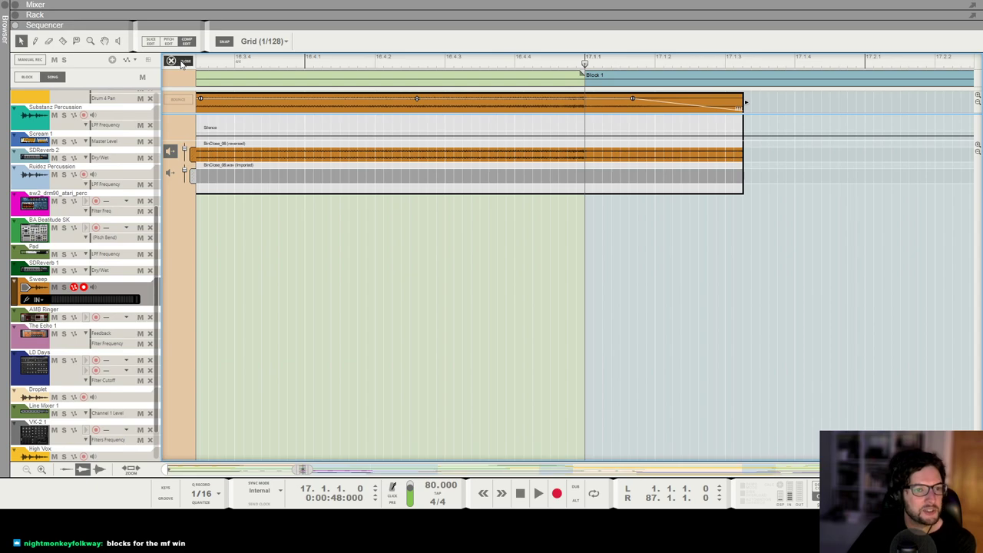
pyautogui.click(180, 61)
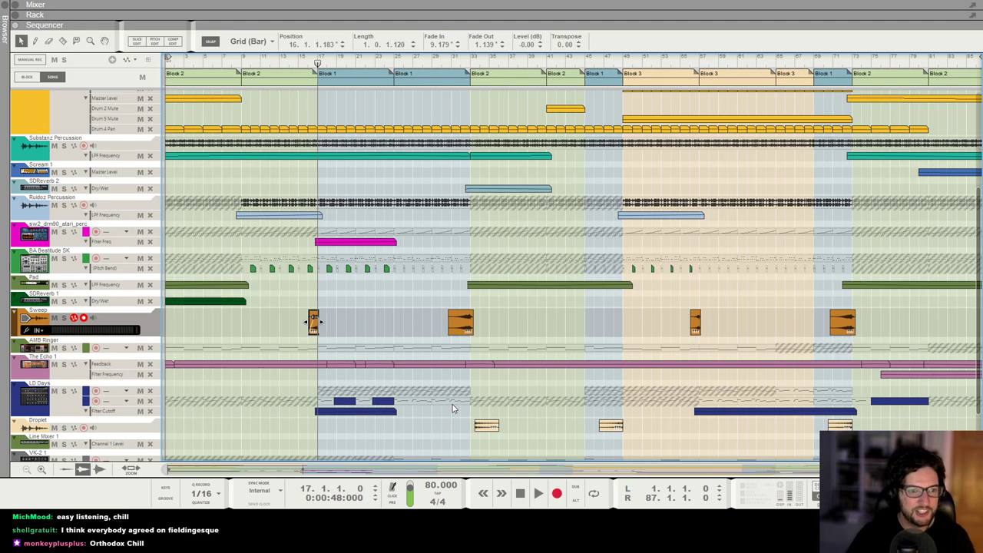
pyautogui.scroll(5, 395, 390)
pyautogui.click(328, 258)
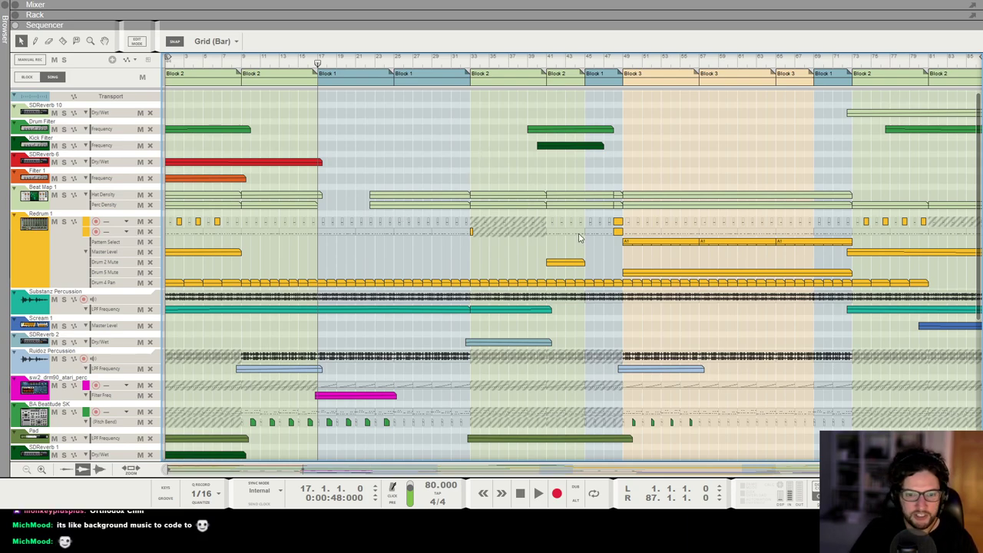
# Show the mixer, select the Low Vox channel, and display the sequencer alongside the mixer
pyautogui.press('F5')
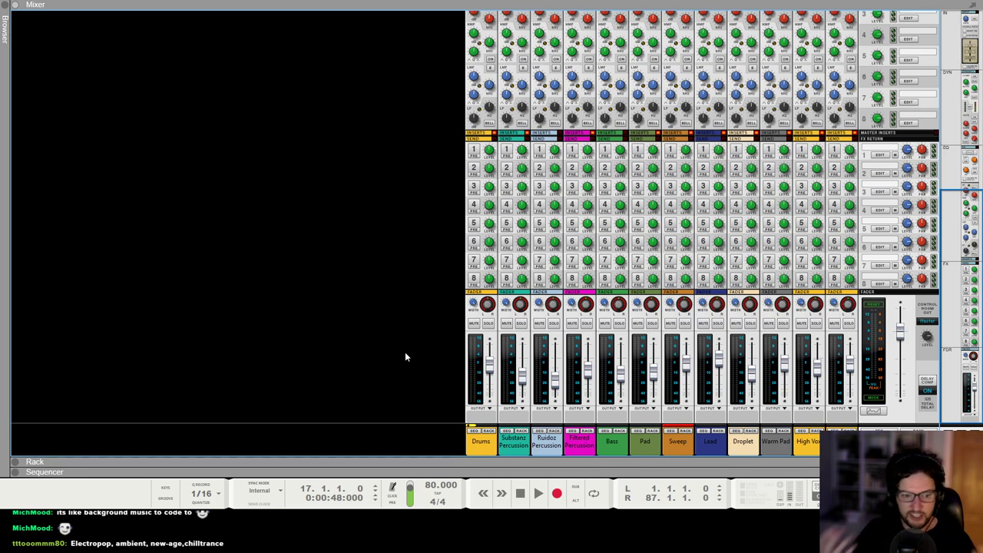
pyautogui.click(483, 456)
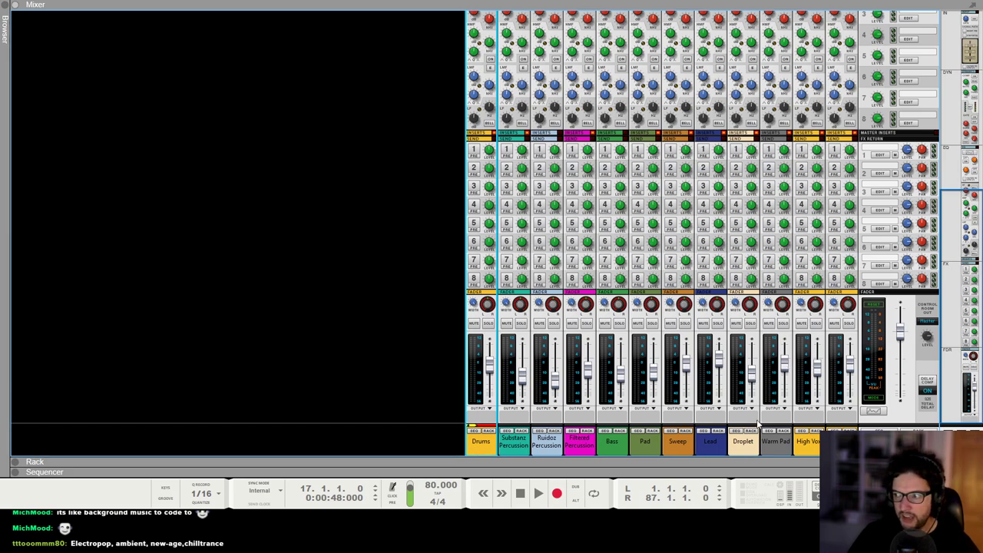
pyautogui.click(854, 372)
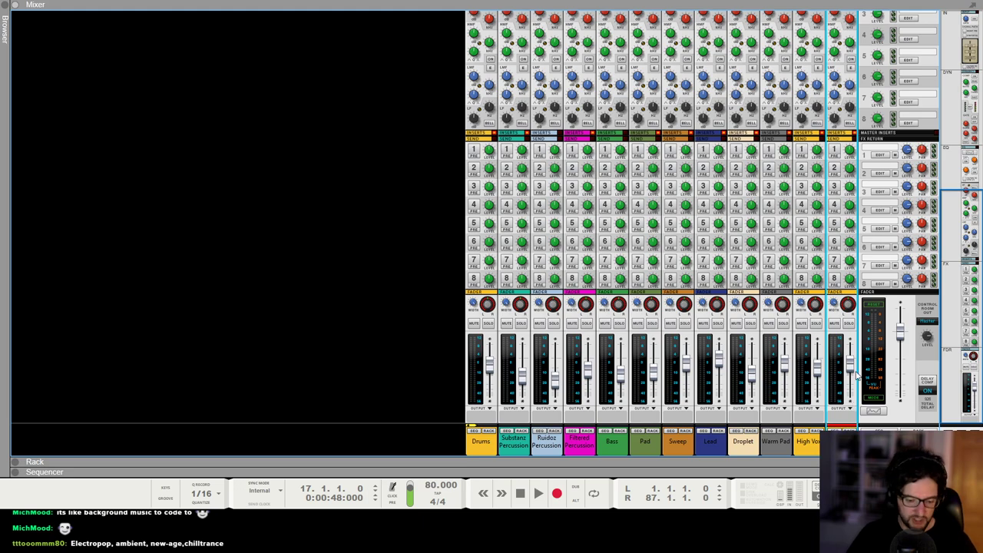
pyautogui.moveTo(850, 369)
pyautogui.press('F7')
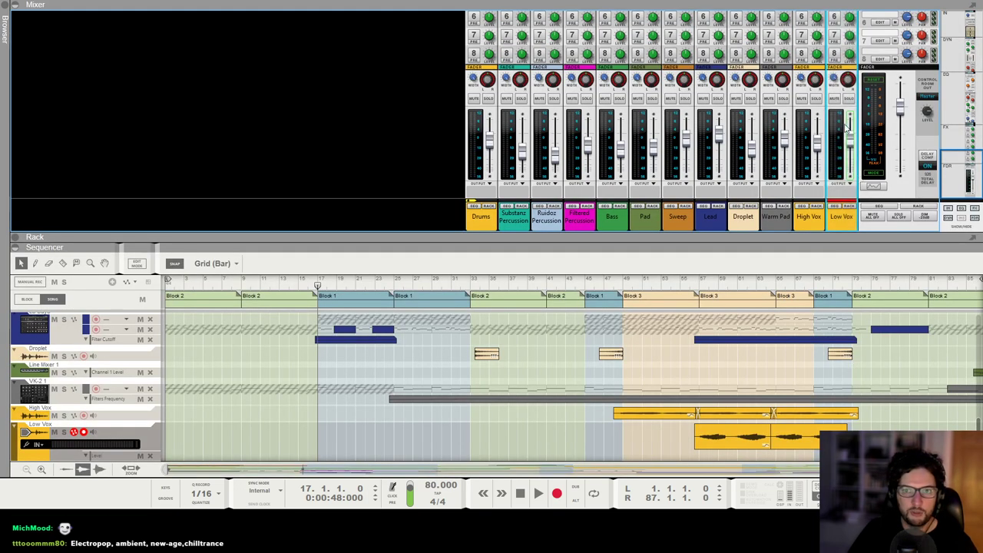
# Lower the Low Vox fader to about -22.7 dB and briefly play the song from the start to test its level automation
pyautogui.moveTo(850, 143)
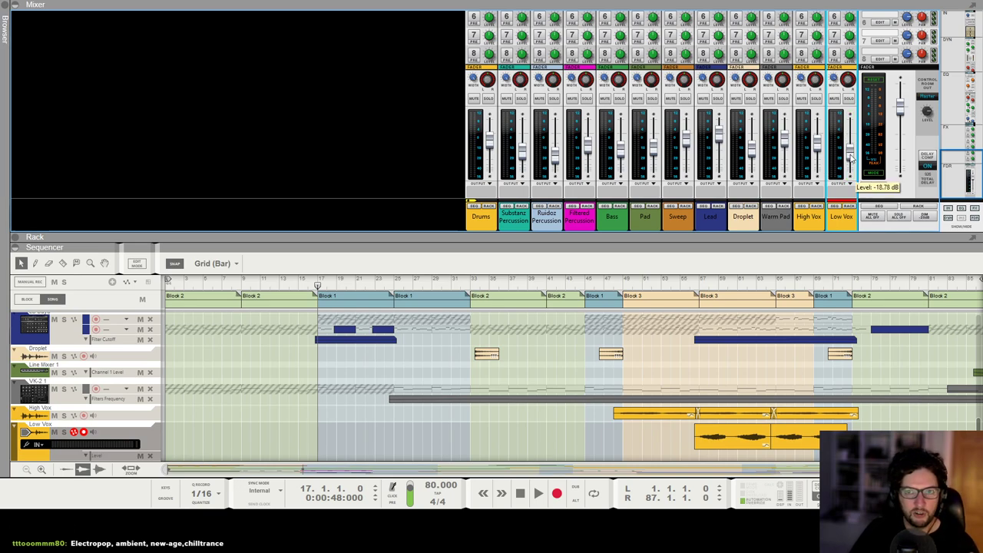
pyautogui.moveTo(851, 144); pyautogui.dragTo(851, 154)
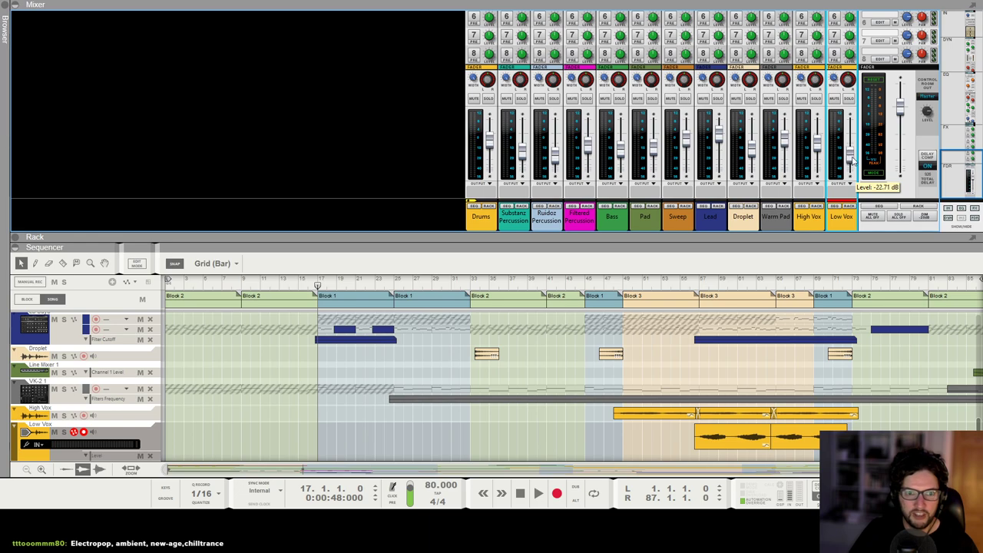
pyautogui.click(195, 280)
pyautogui.click(177, 281)
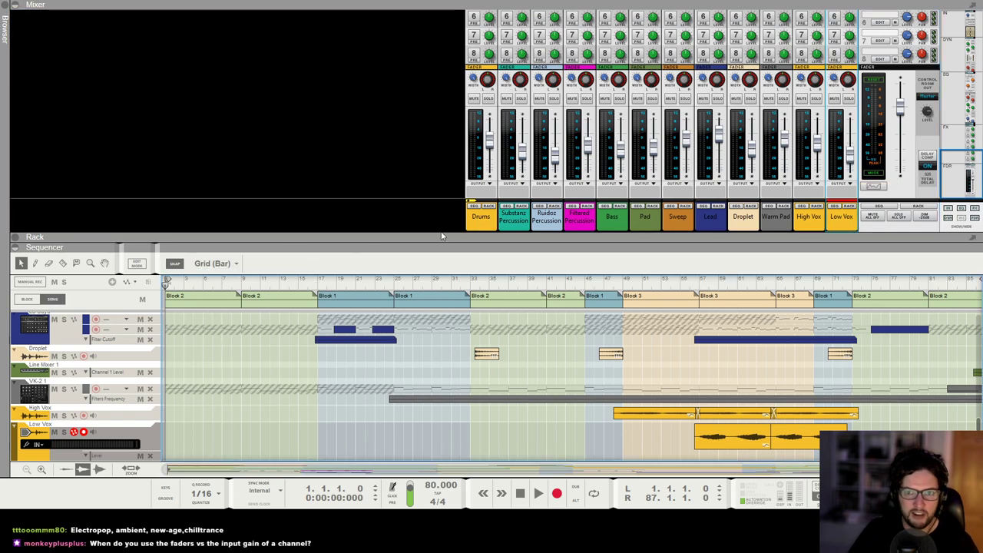
pyautogui.press('space')
pyautogui.press('space')
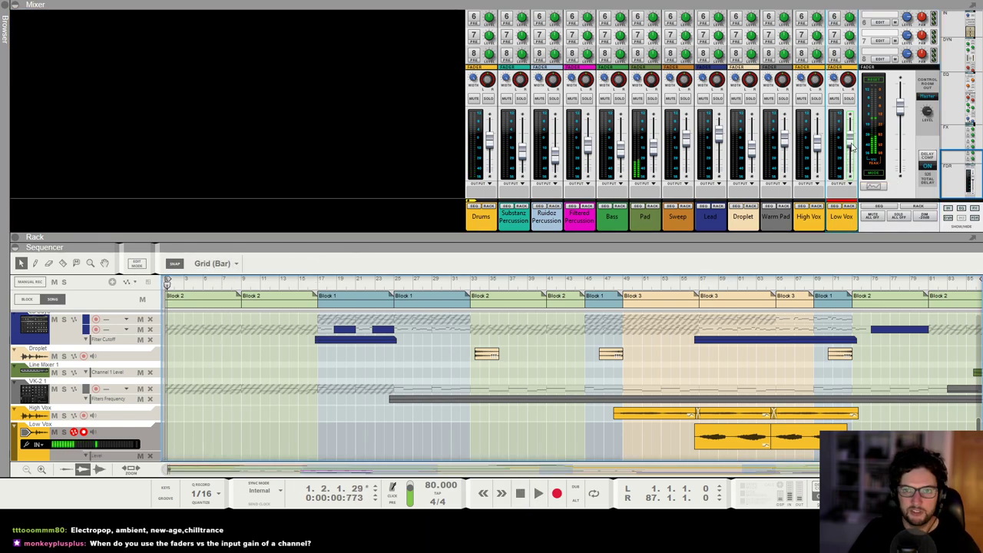
# Show the Low Vox channel's devices in the rack and look through the rack to find Substanz Percussion's Scream 4 unit
pyautogui.rightClick(853, 145)
pyautogui.press('Escape')
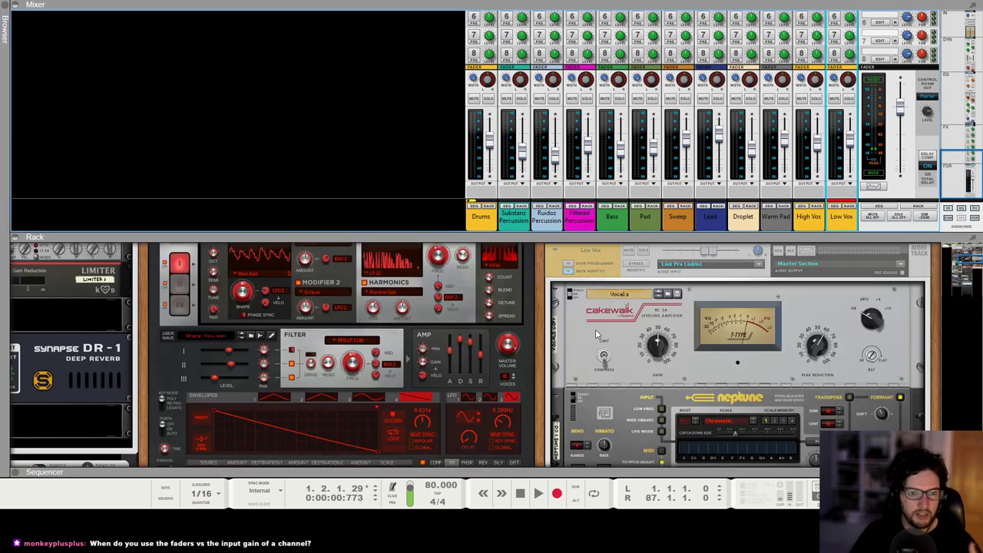
pyautogui.click(848, 206)
pyautogui.scroll(-10, 616, 339)
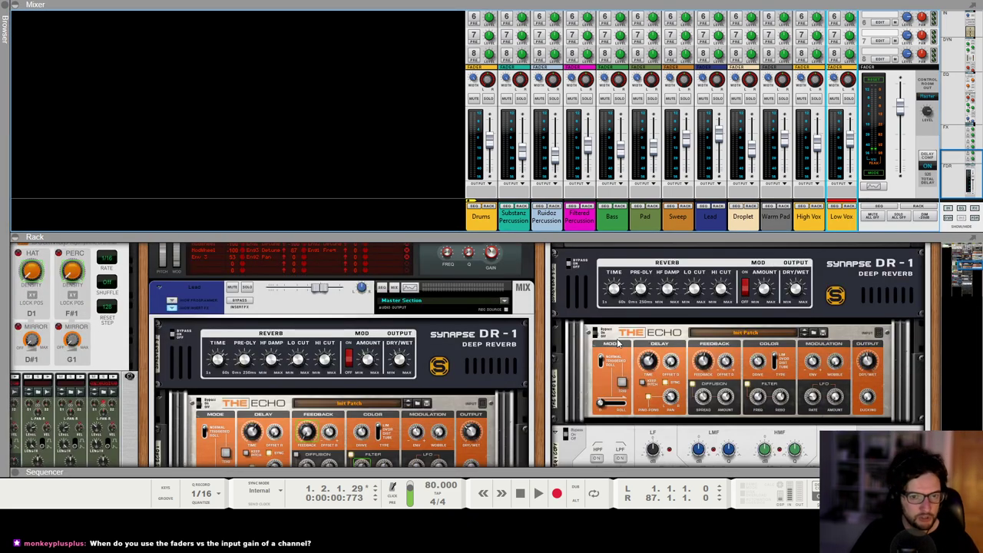
pyautogui.scroll(15, 376, 267)
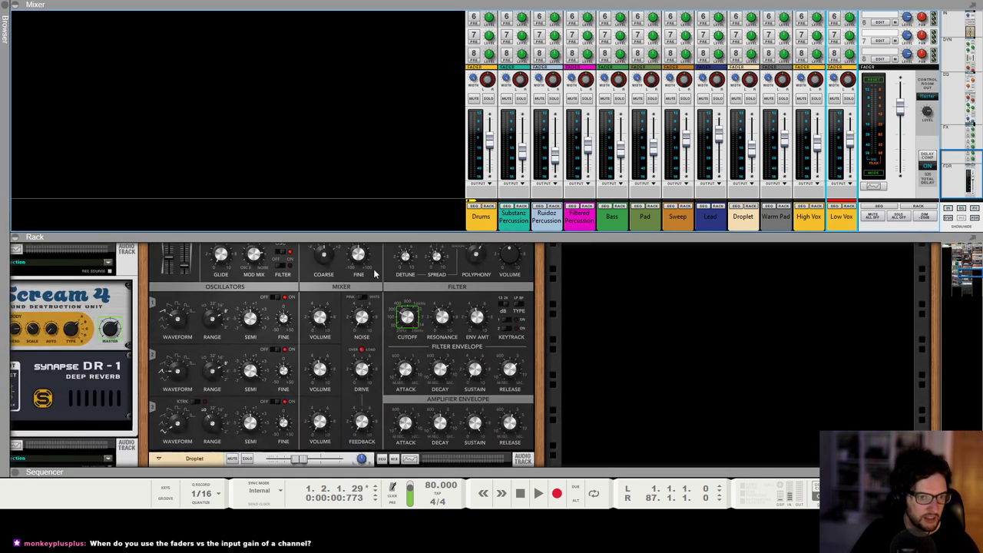
pyautogui.scroll(10, 360, 322)
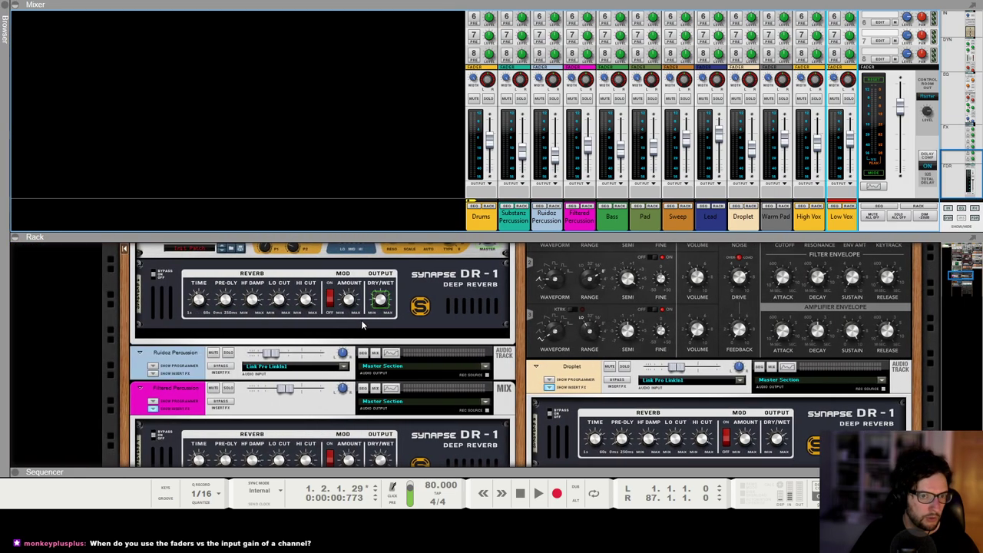
pyautogui.scroll(15, 455, 374)
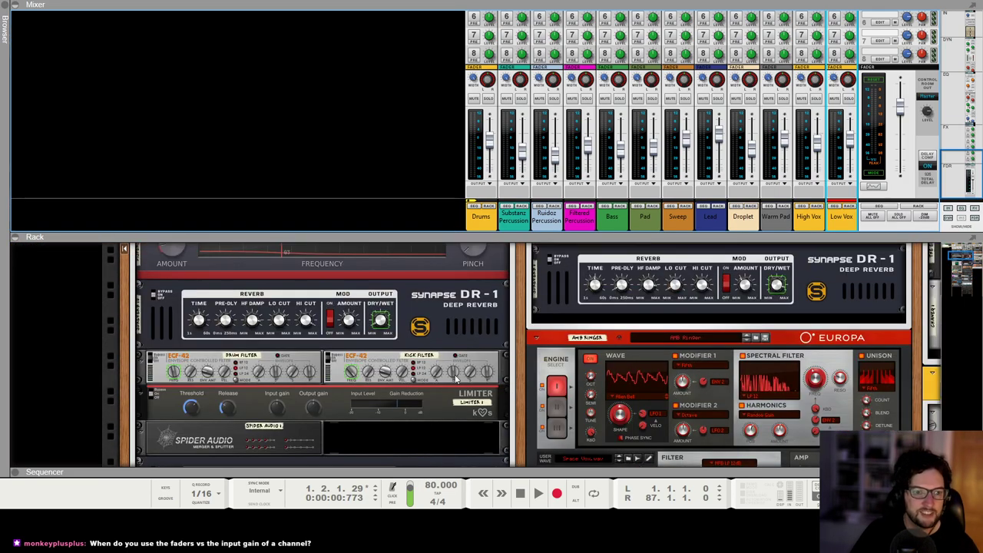
pyautogui.scroll(-20, 448, 346)
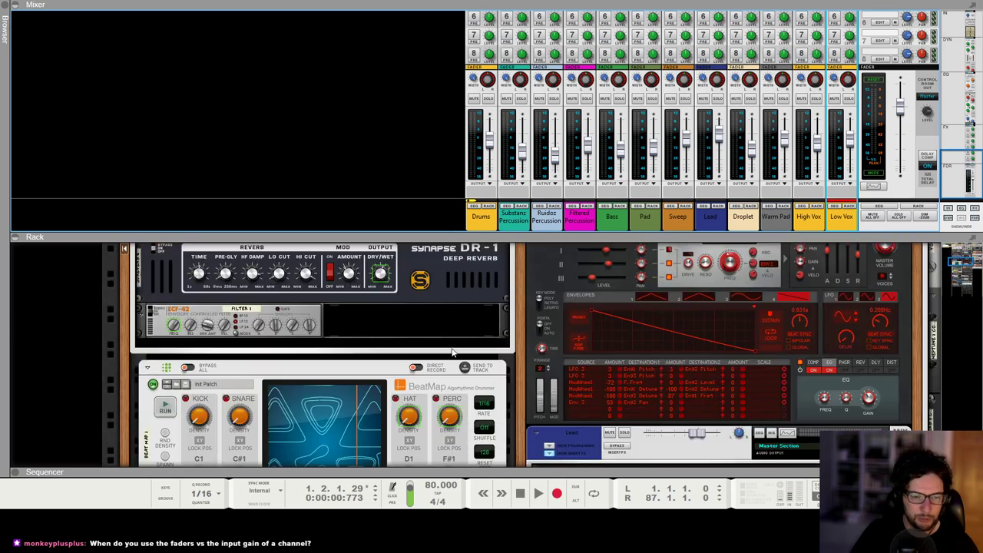
pyautogui.scroll(3, 470, 345)
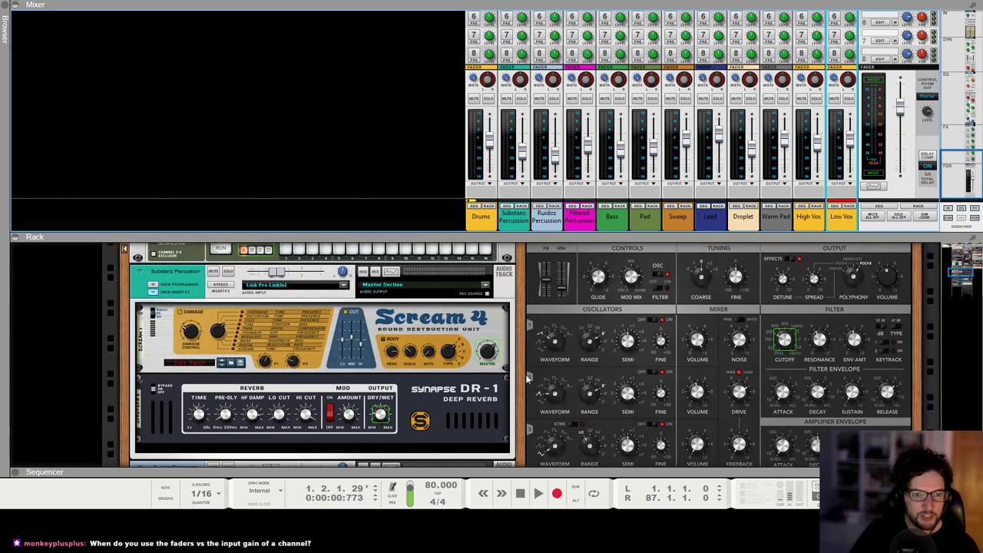
# Go from the Substanz Percussion rack device to its sequencer track and examine Scream 1's Master Level automation near the song's end
pyautogui.click(487, 354)
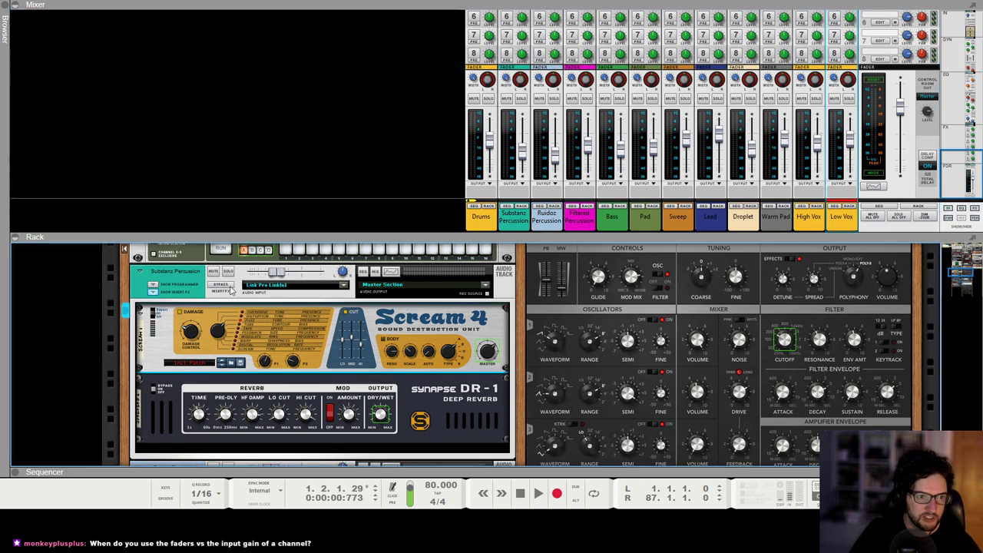
pyautogui.rightClick(198, 274)
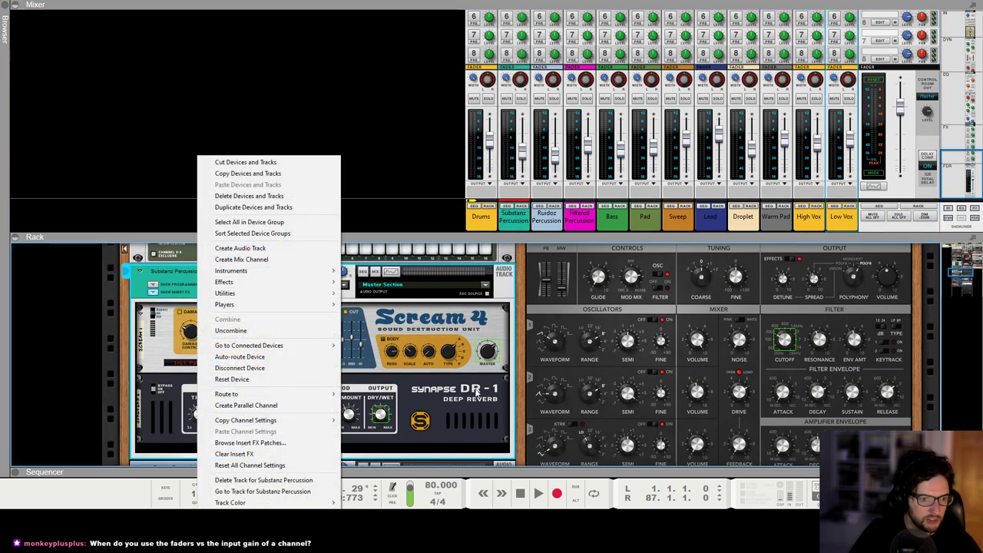
pyautogui.click(262, 491)
pyautogui.scroll(-2, 370, 366)
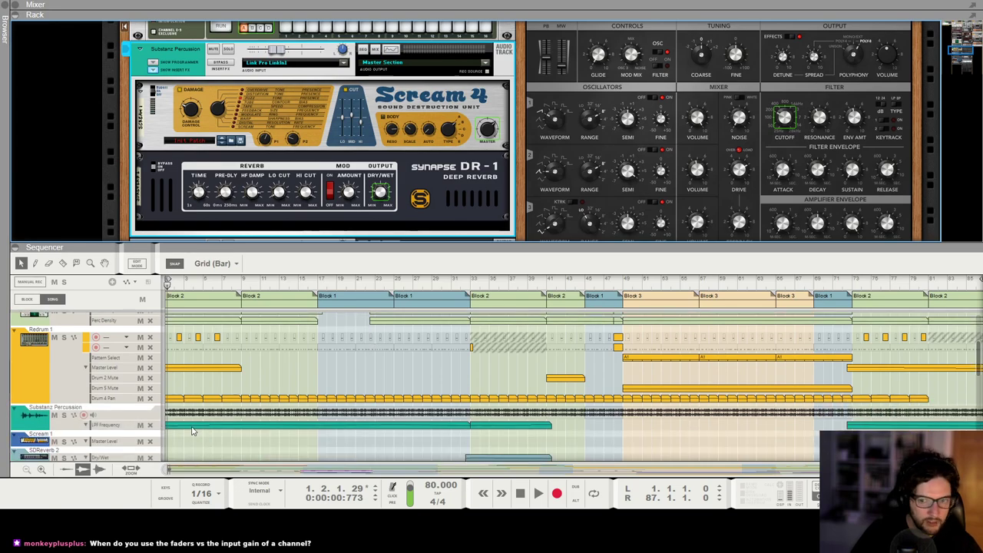
pyautogui.scroll(-1, 720, 446)
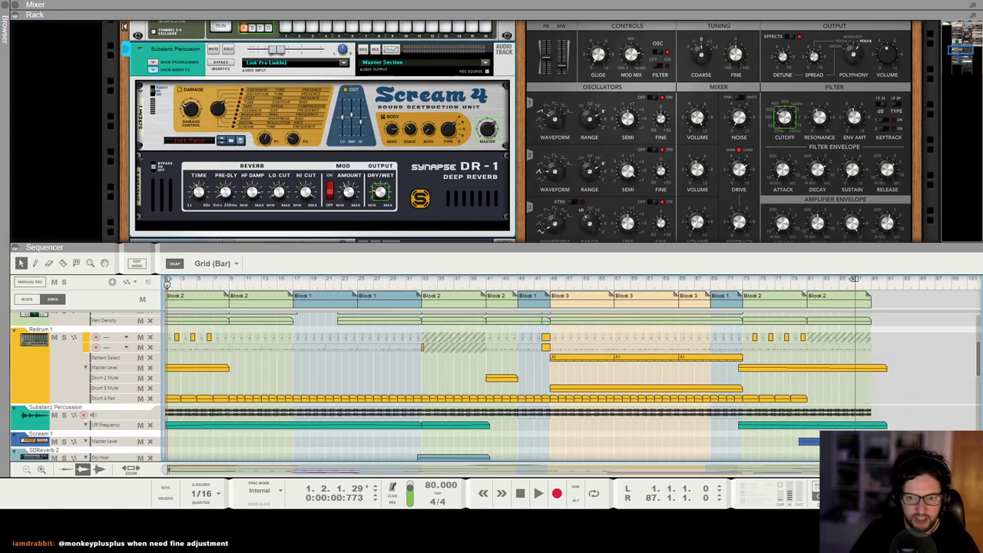
pyautogui.scroll(-1, 796, 442)
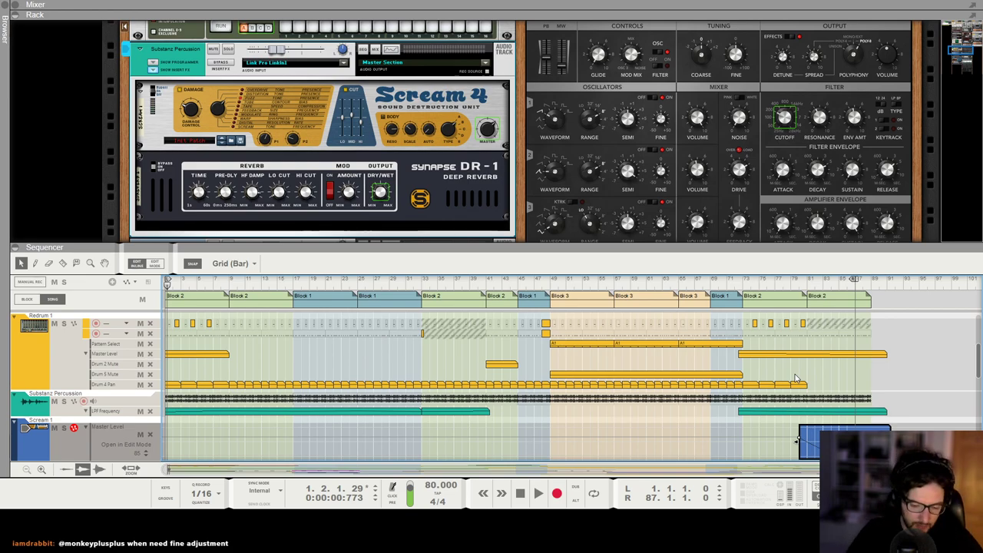
# Display the full mixer, select the Pad channel and the Drums channel in turn, and look over the channel faders
pyautogui.press('F5')
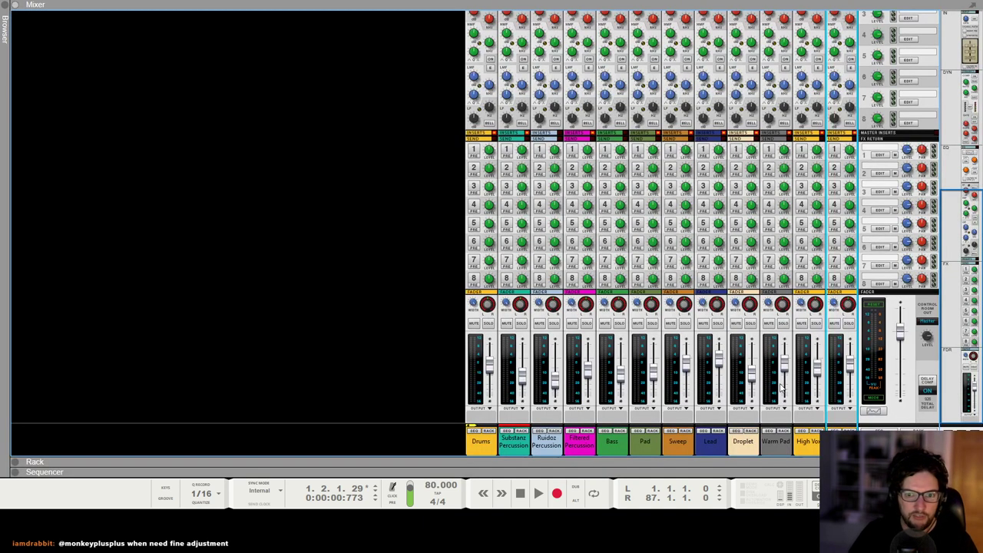
pyautogui.click(644, 445)
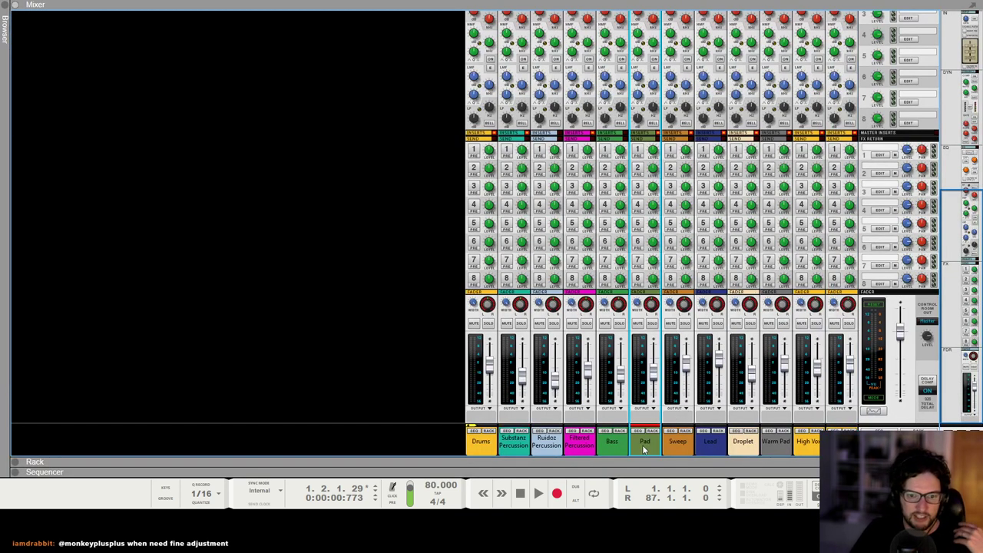
pyautogui.click(477, 451)
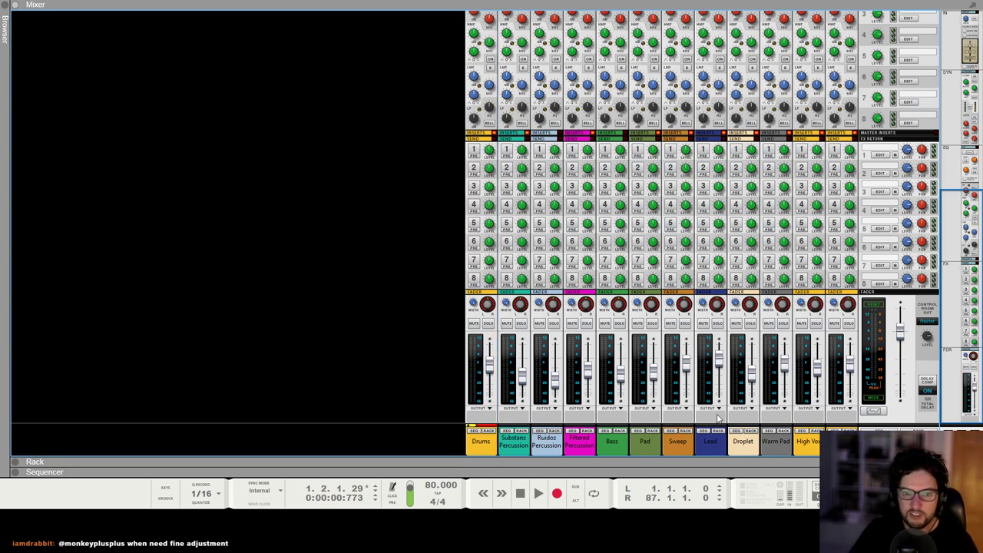
pyautogui.moveTo(853, 368)
pyautogui.moveTo(719, 352)
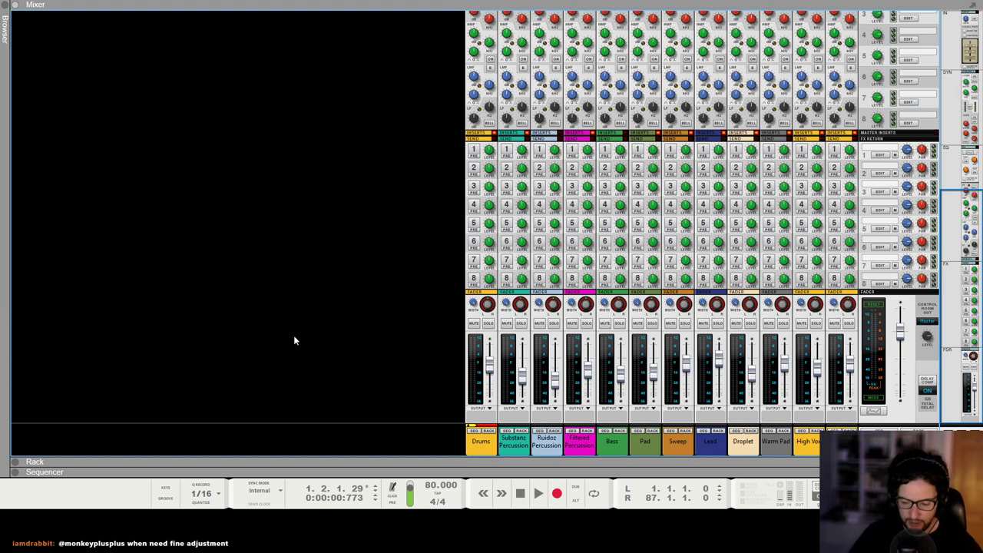
# Play the song from within the arrangement while viewing the mixer's level meters, and stop playback back at the song start
pyautogui.press('Home')
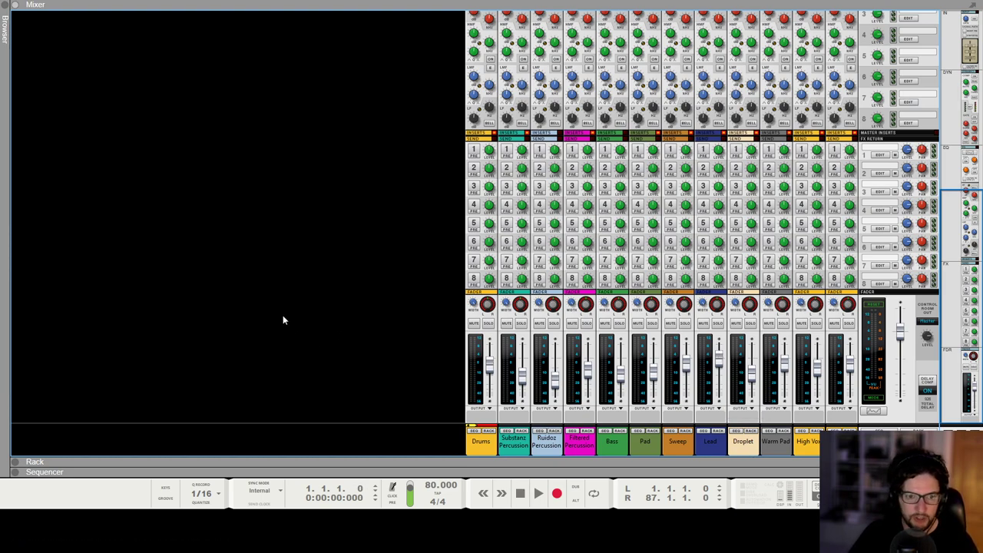
pyautogui.press('F7')
pyautogui.click(294, 61)
pyautogui.press('space')
pyautogui.press('F5')
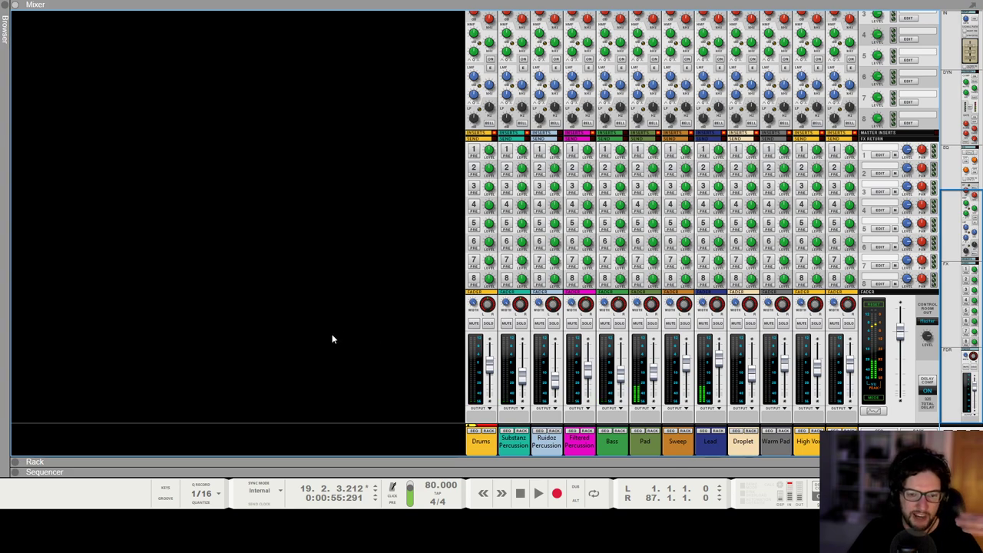
pyautogui.click(520, 493)
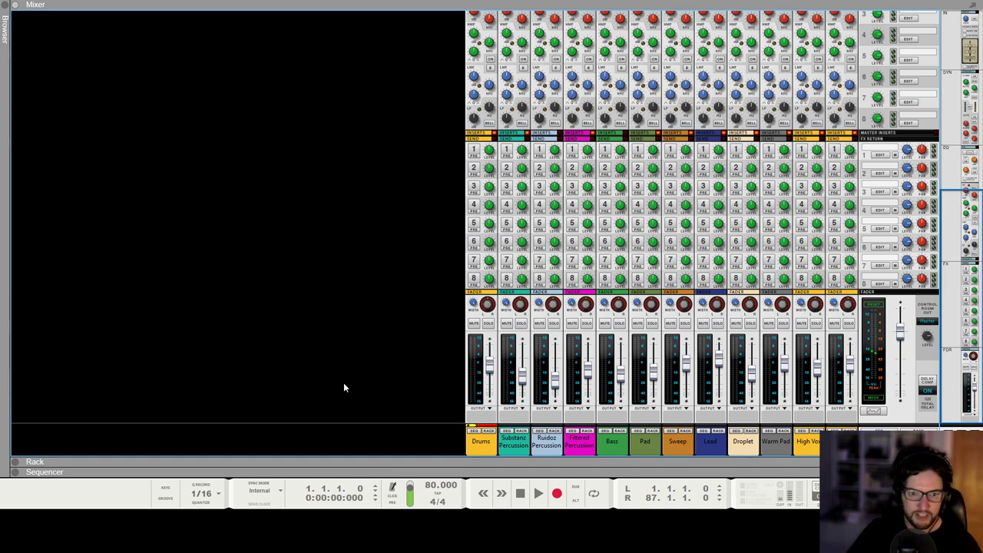
# Inspect the mixer's input gain and dynamics sections, and briefly select all channels before clearing the selection
pyautogui.scroll(10, 399, 315)
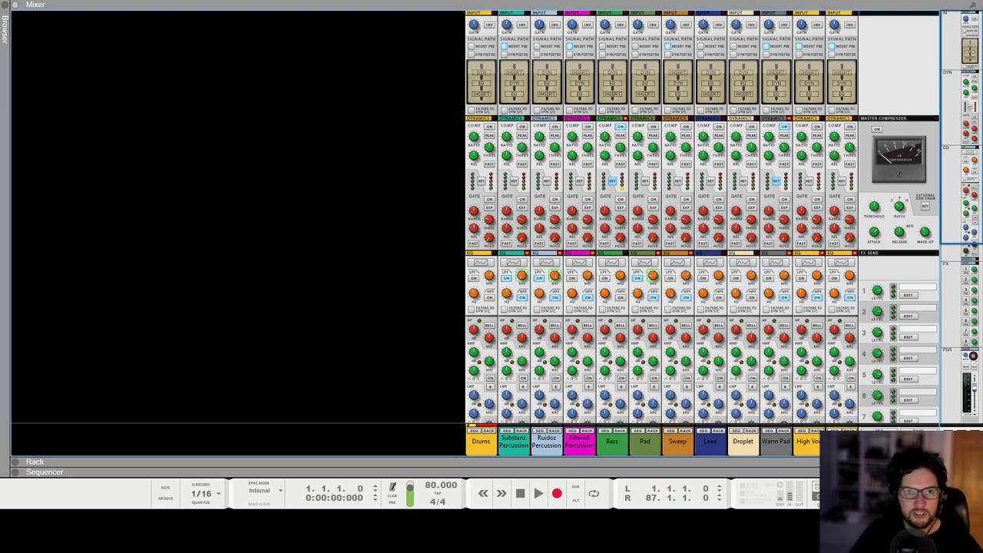
pyautogui.scroll(-10, 505, 227)
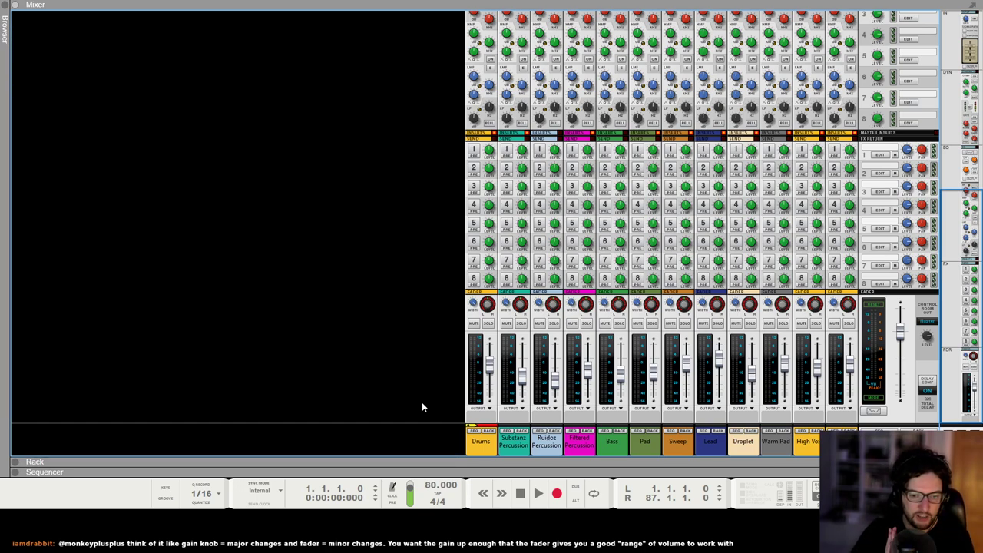
pyautogui.click(495, 447)
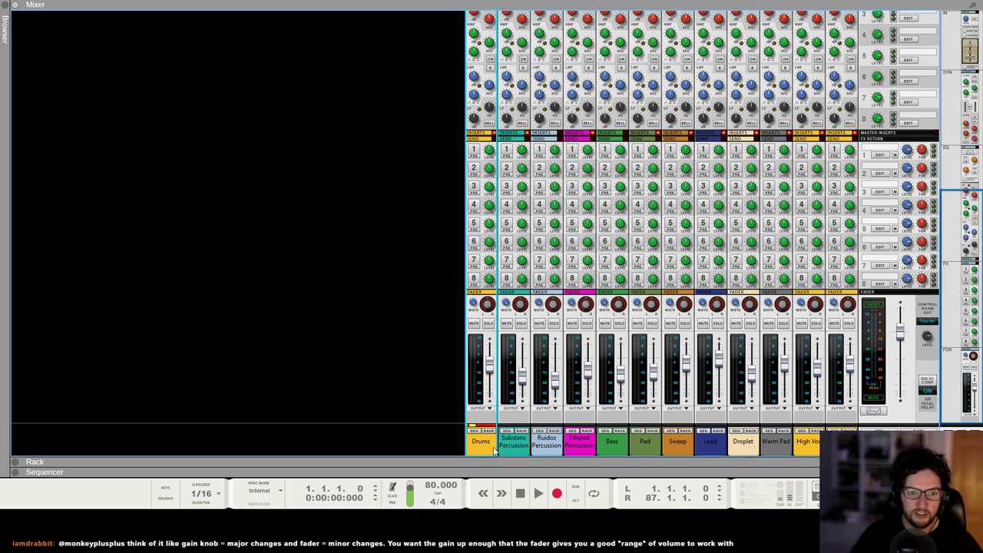
pyautogui.hotkey('ctrl', 'a')
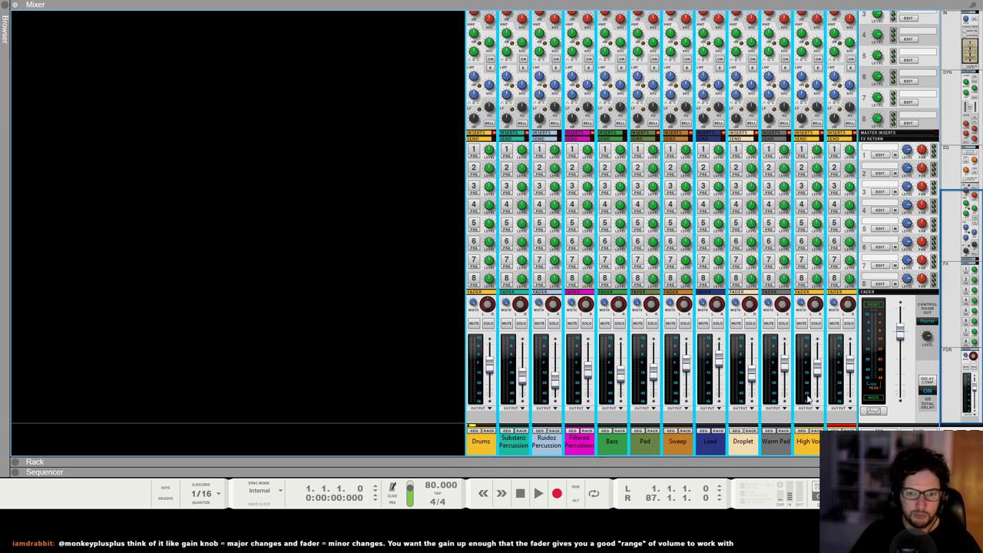
pyautogui.click(319, 305)
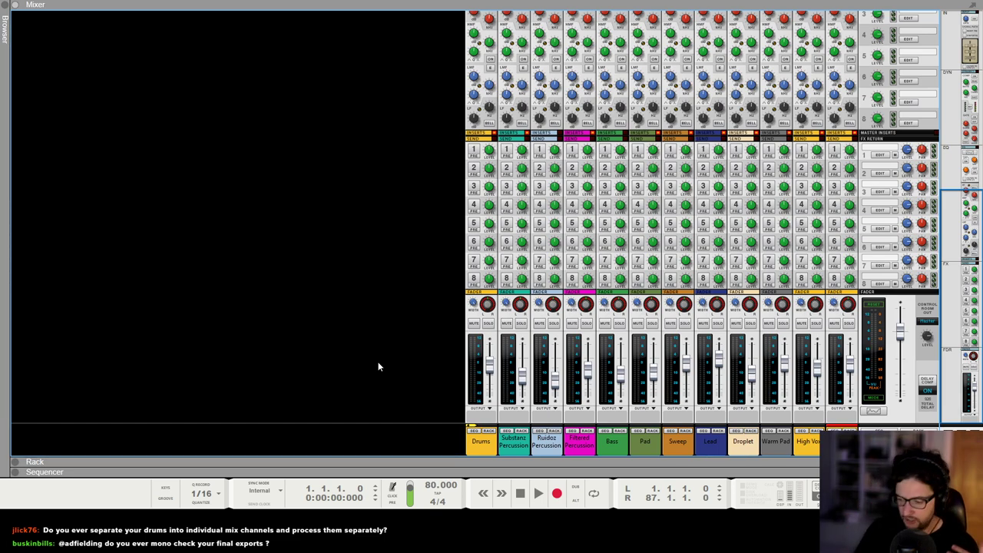
# Show the rack together with the mixer and select all the channels from Drums to Low Vox
pyautogui.click(476, 451)
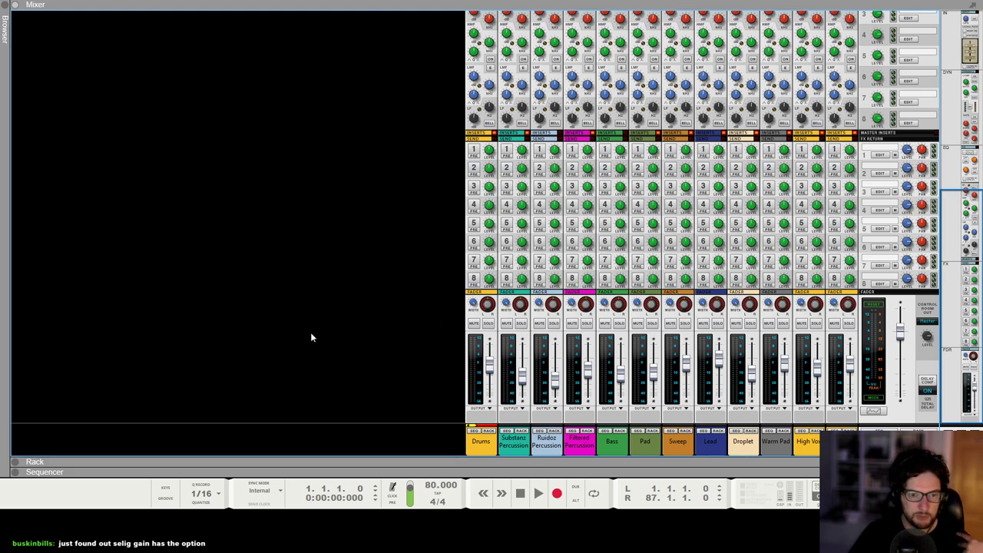
pyautogui.press('F6')
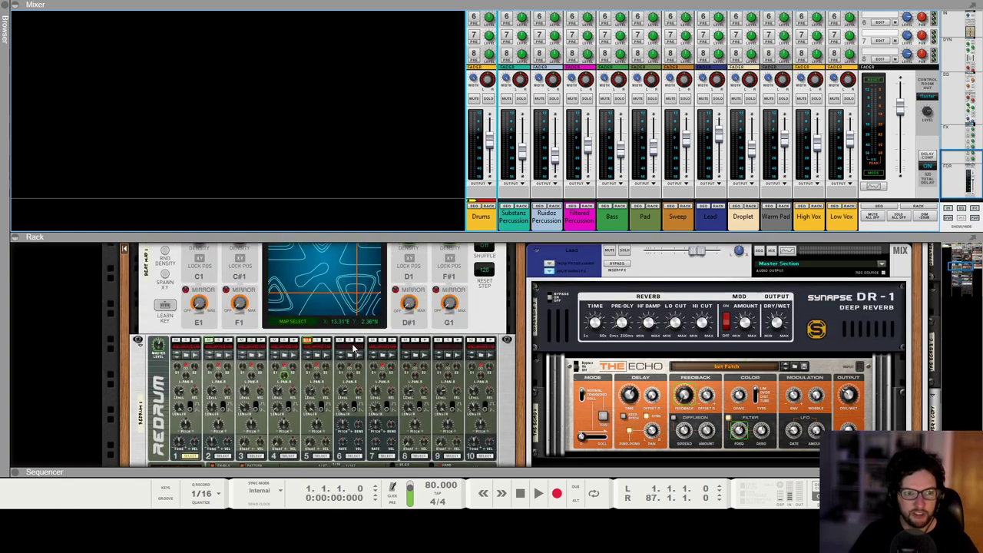
pyautogui.scroll(3, 353, 350)
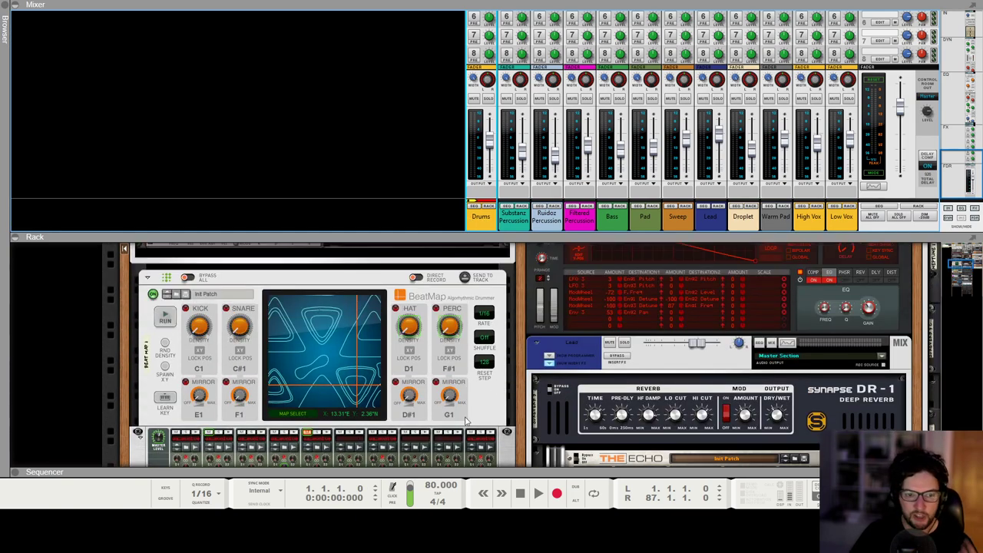
pyautogui.click(842, 220)
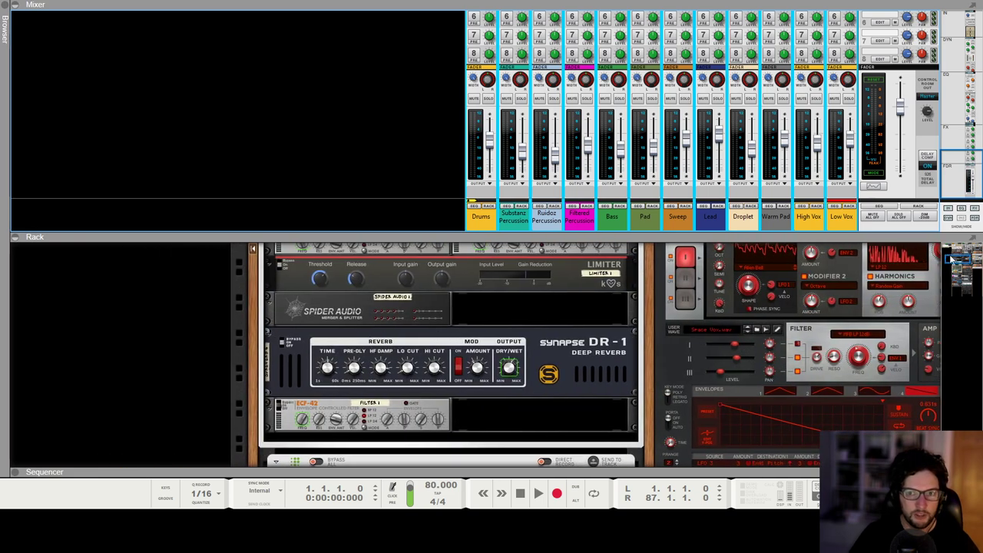
# View the Master Section and the Drums mix channel at the start of the rack, with only the Drums channel selected
pyautogui.click(946, 257)
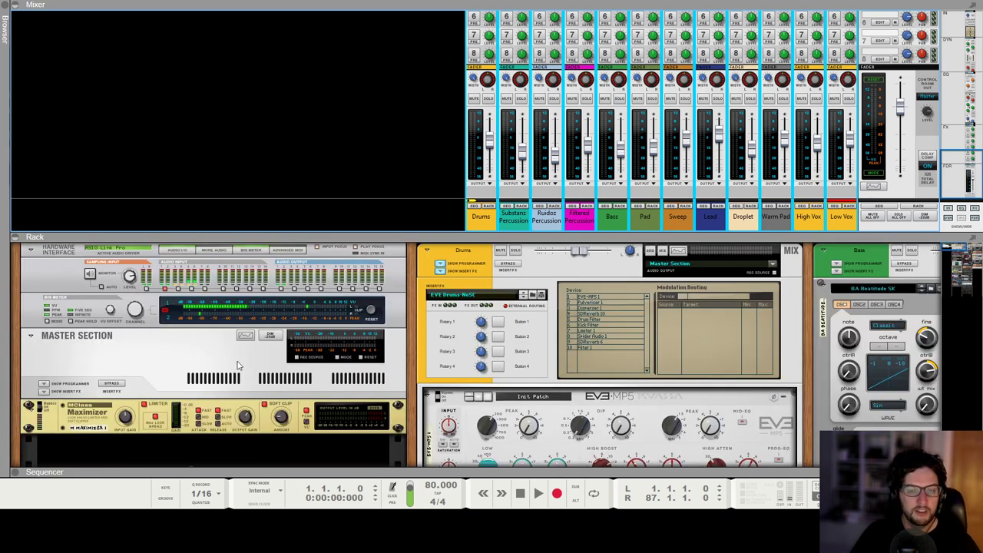
pyautogui.hscroll(3, 238, 366)
pyautogui.hscroll(1, 614, 315)
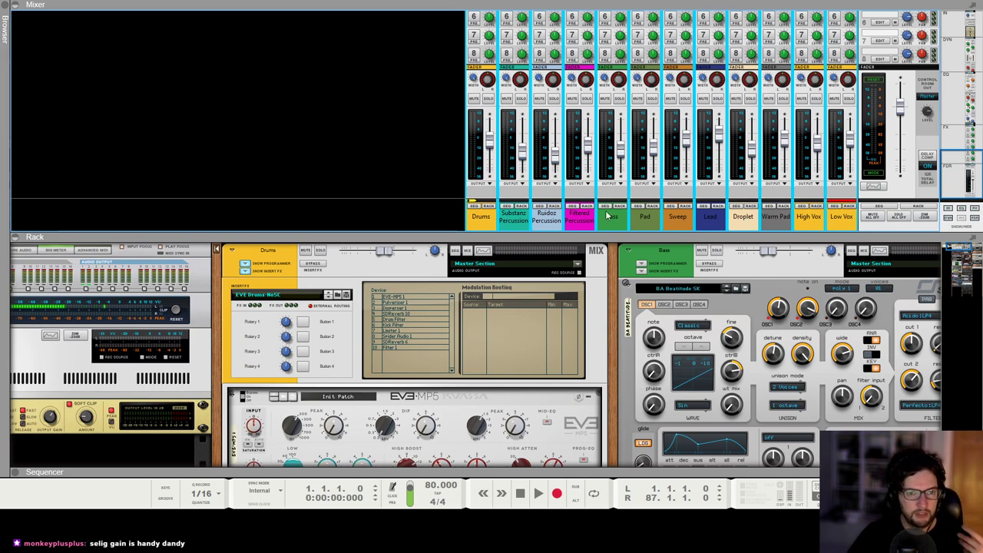
pyautogui.click(596, 289)
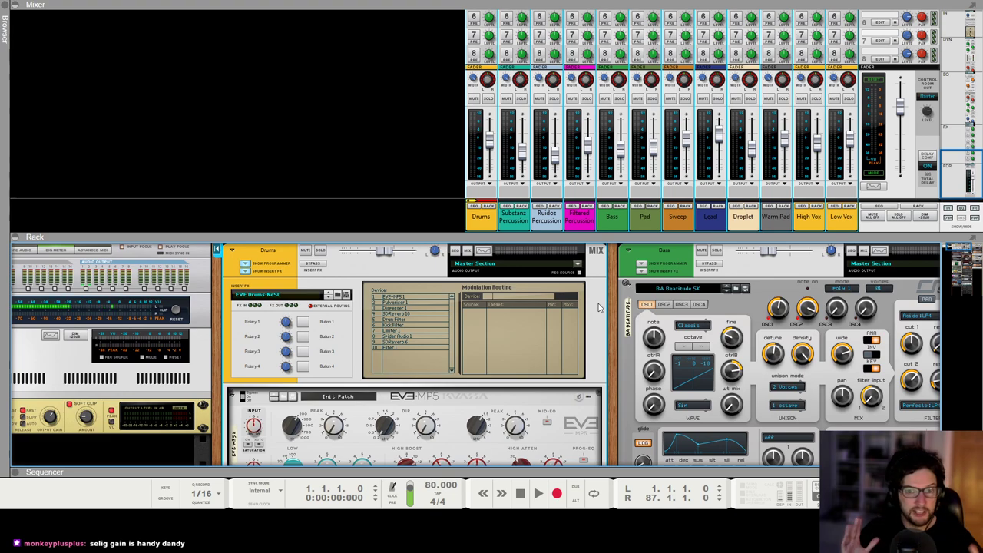
pyautogui.click(500, 221)
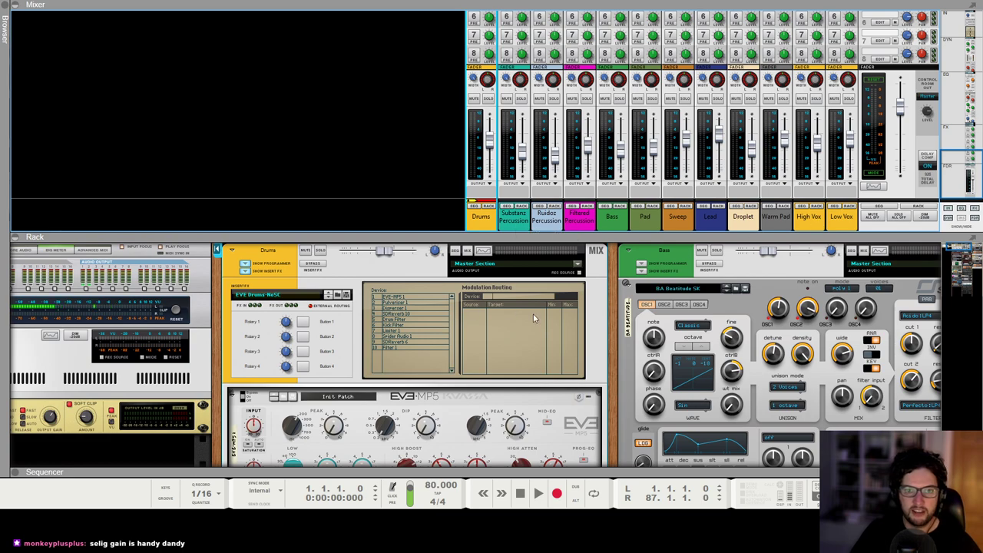
pyautogui.click(602, 324)
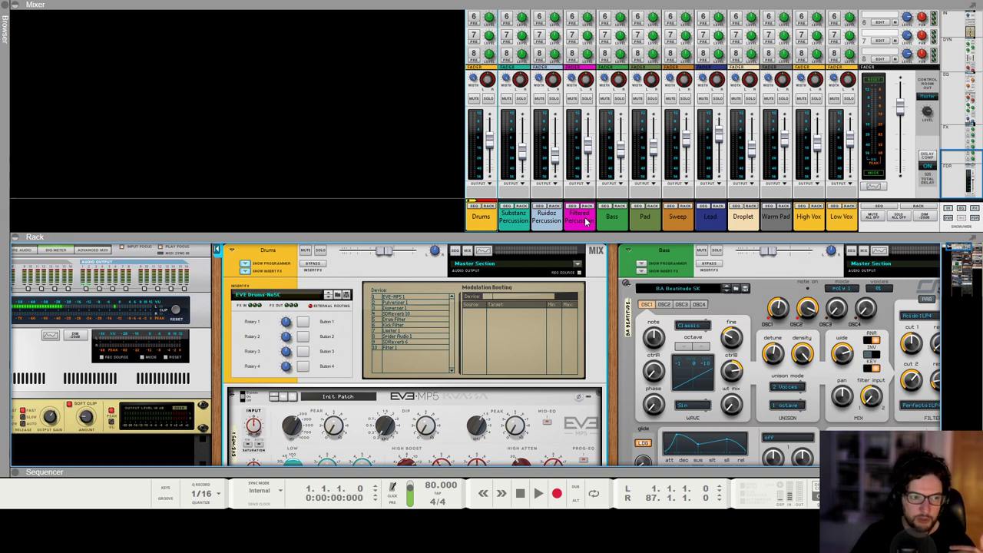
pyautogui.hscroll(-3, 215, 319)
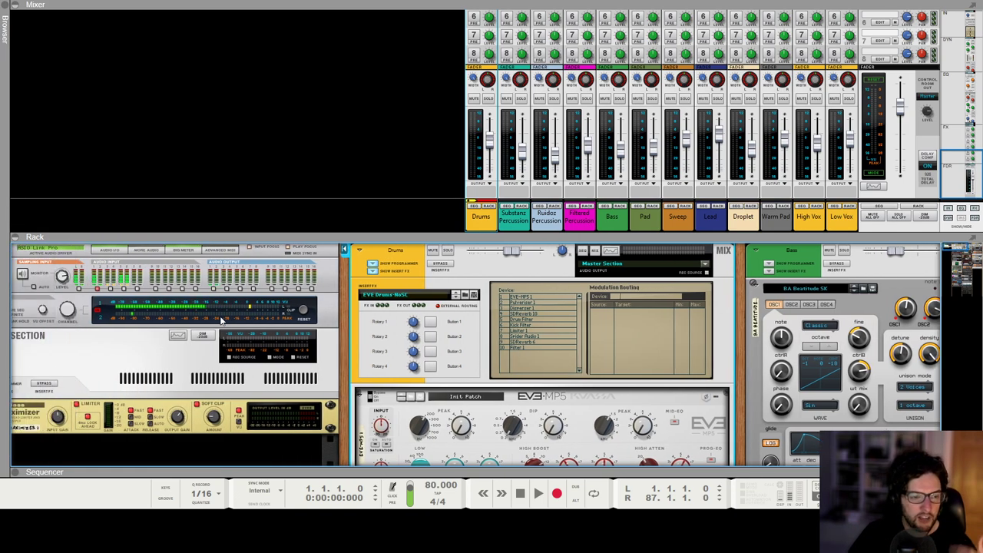
pyautogui.hscroll(-1, 197, 351)
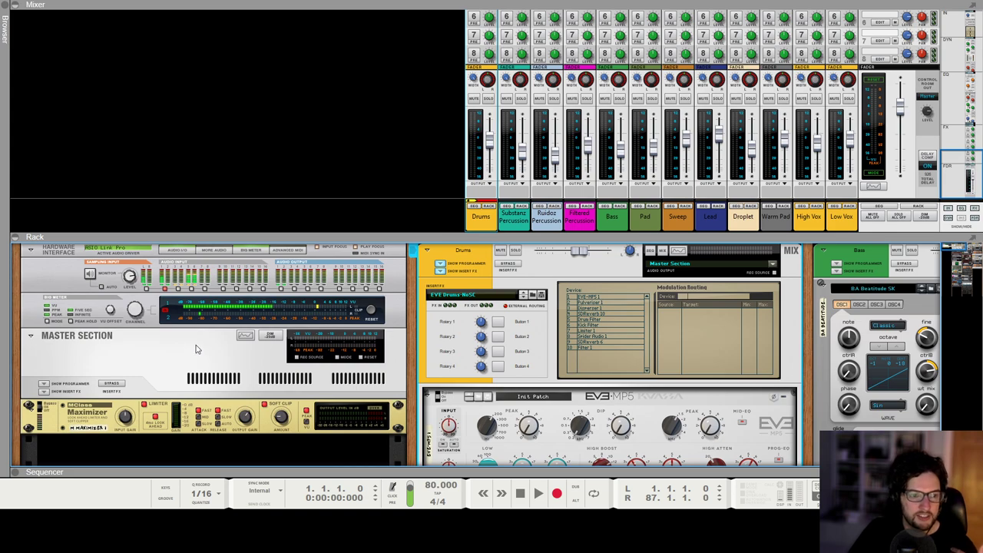
# Point out the Filtered Percussion channel, the Master Section and its MClass Maximizer by selecting each in turn
pyautogui.click(584, 225)
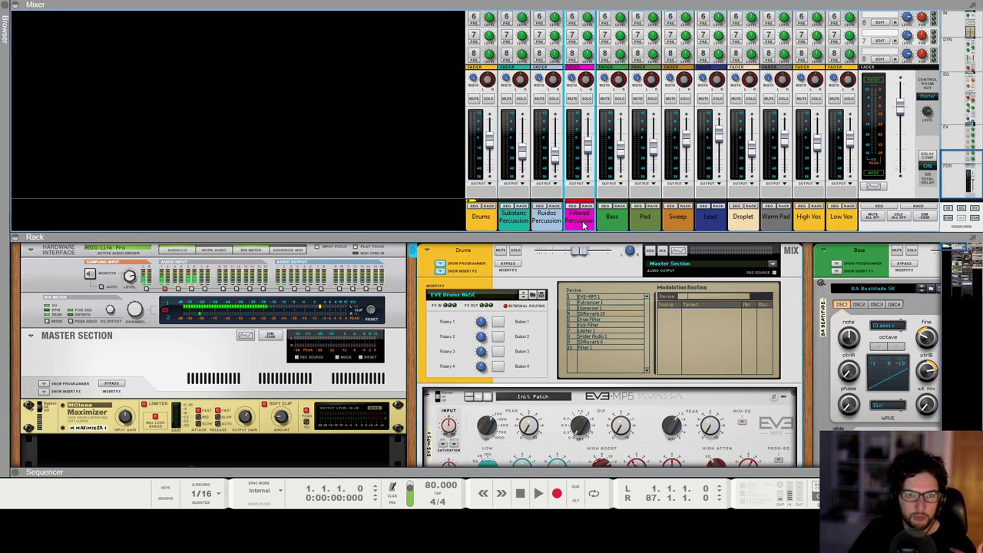
pyautogui.click(196, 369)
pyautogui.click(98, 413)
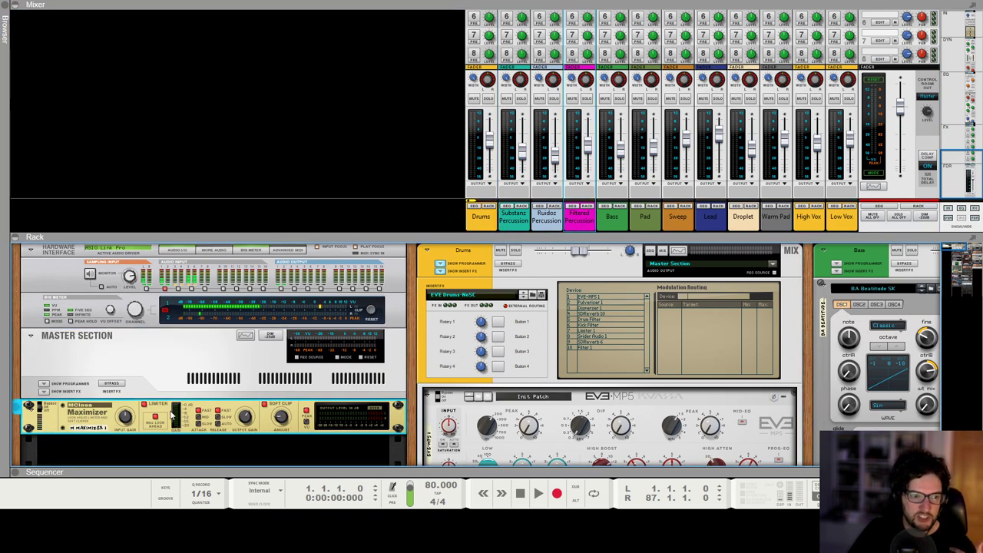
pyautogui.click(194, 370)
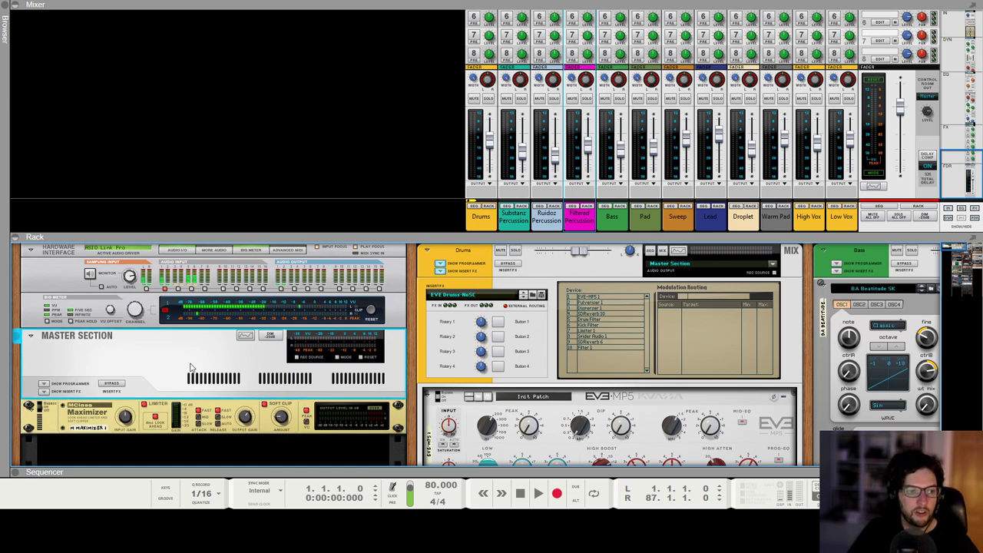
# Set the MClass Maximizer's input gain to 4.5 dB and its output gain to -0.8 dB
pyautogui.click(127, 427)
pyautogui.moveTo(129, 427); pyautogui.dragTo(128, 402)
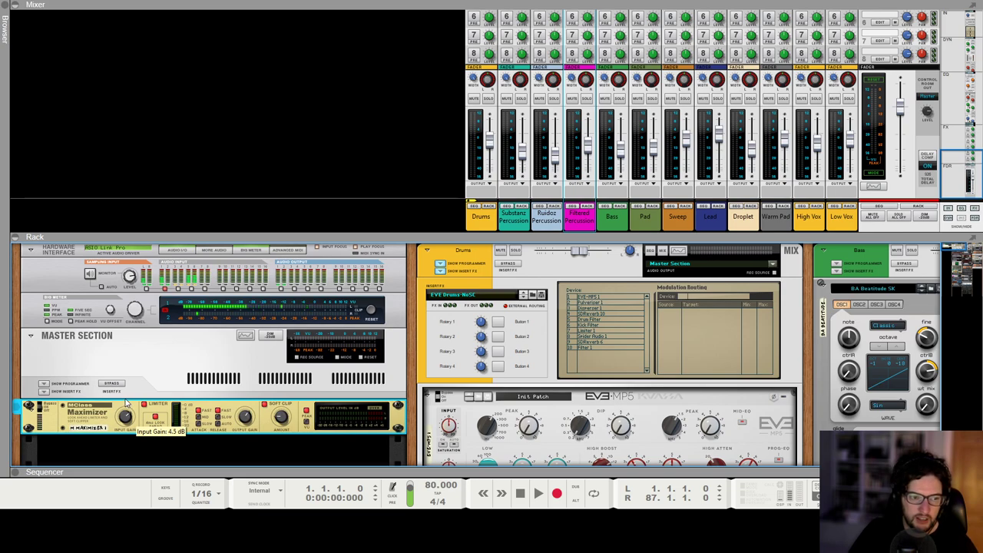
pyautogui.moveTo(251, 422); pyautogui.dragTo(249, 438)
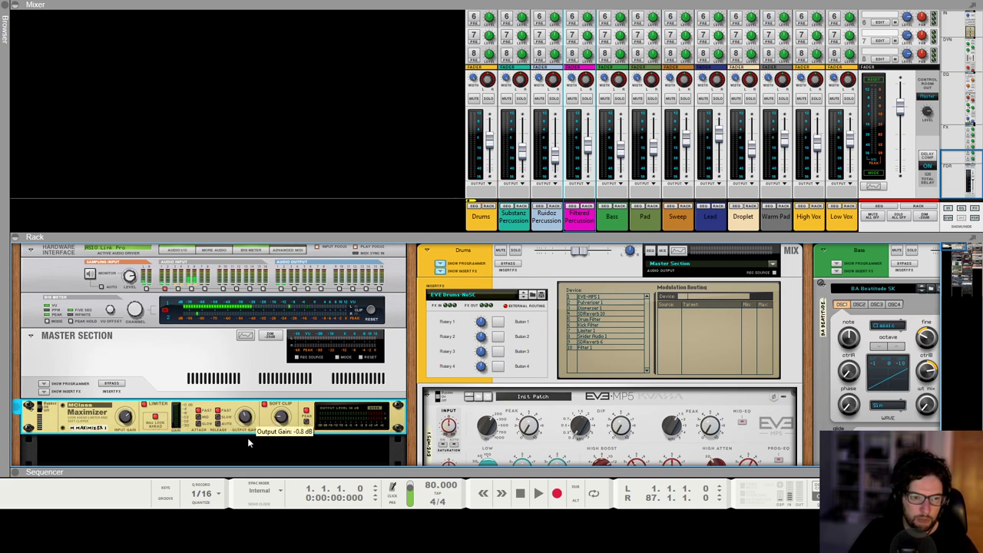
pyautogui.click(222, 384)
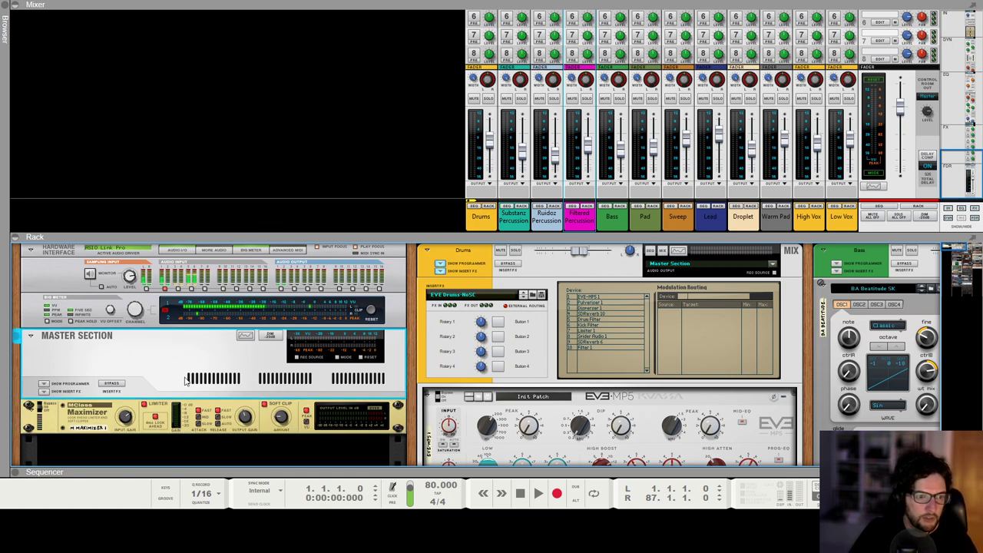
pyautogui.click(121, 407)
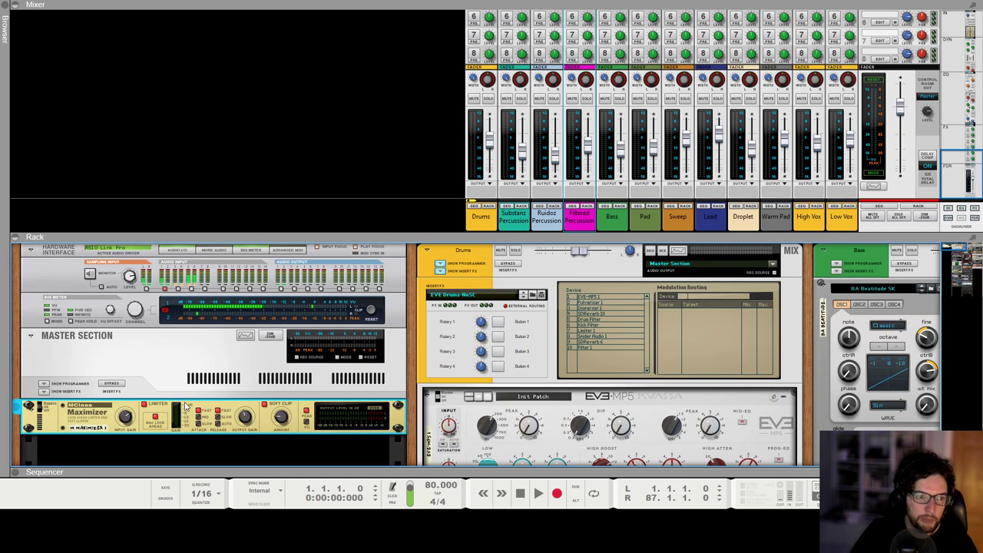
# Play the song from bar 49 at the first Block 3 while viewing the rack's Master Section and Maximizer meters
pyautogui.press('F7')
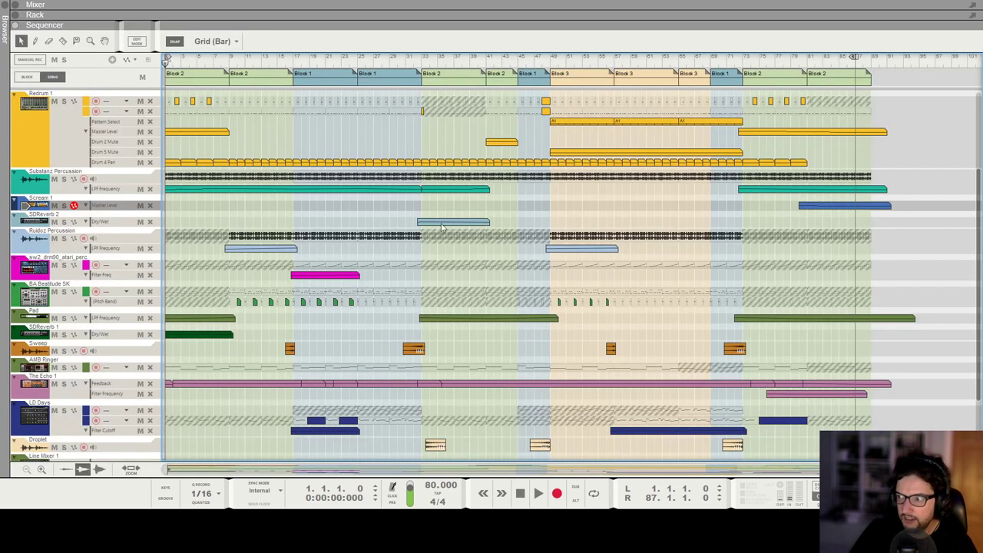
pyautogui.click(552, 60)
pyautogui.press('space')
pyautogui.press('F6')
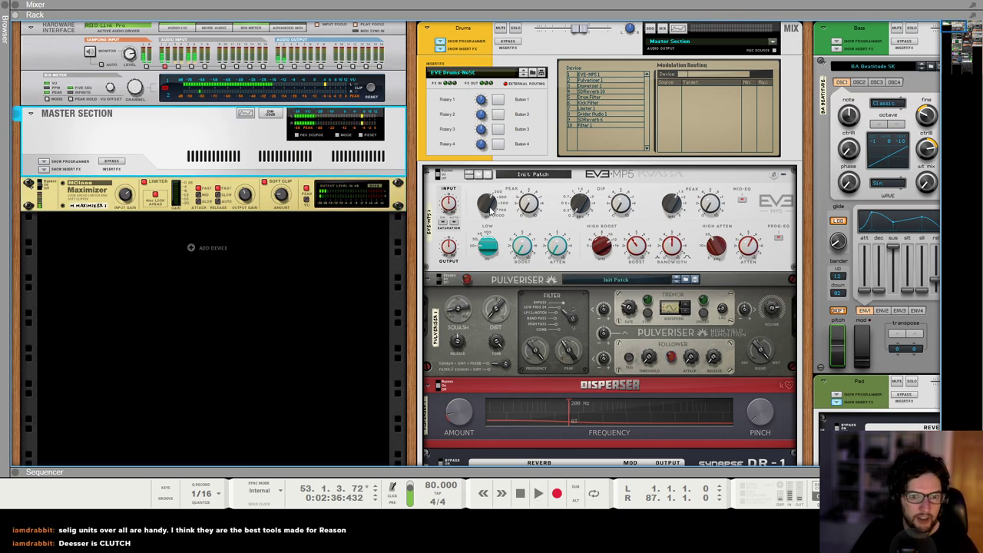
# Look through the Drums channel's rack effects, including the EVE-MP5, Pulveriser, Disperser, DR-1 reverb and limiter, along with the Maximizer's output gain
pyautogui.scroll(-5, 521, 254)
pyautogui.scroll(-2, 520, 254)
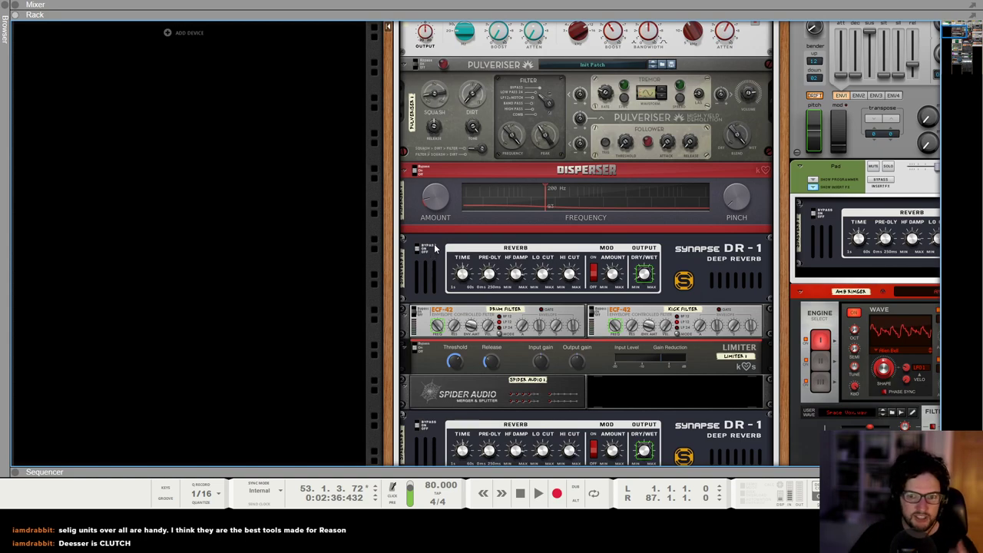
pyautogui.scroll(5, 435, 248)
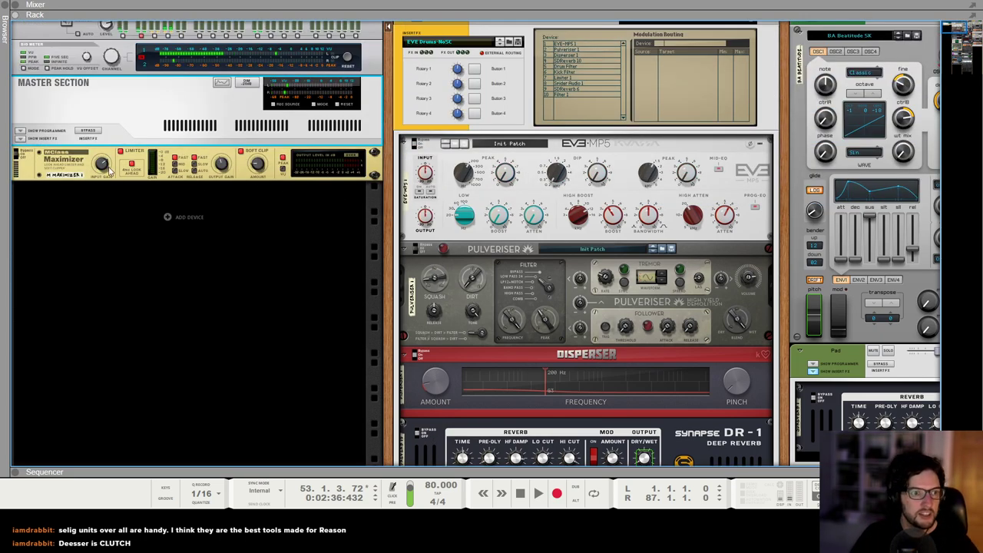
pyautogui.scroll(1, 132, 165)
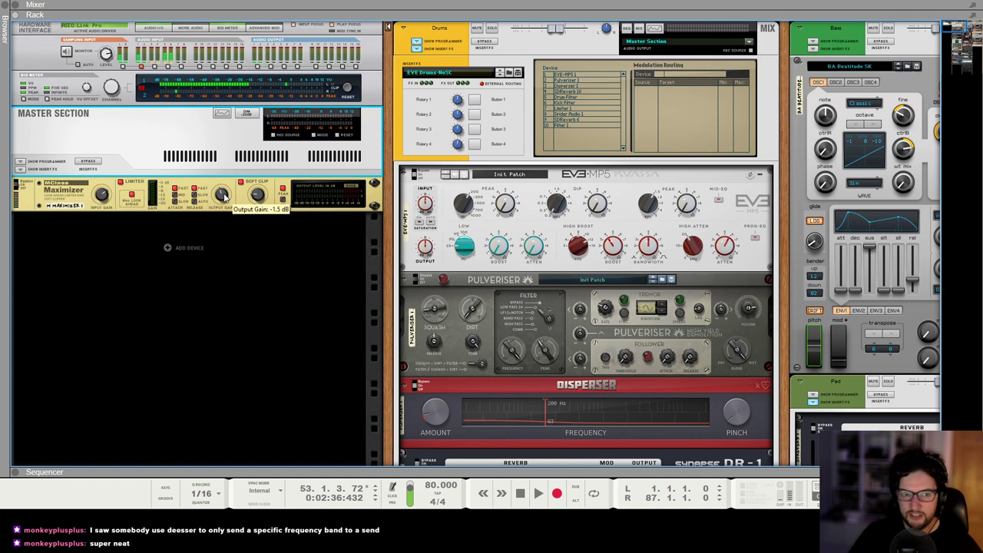
pyautogui.click(453, 231)
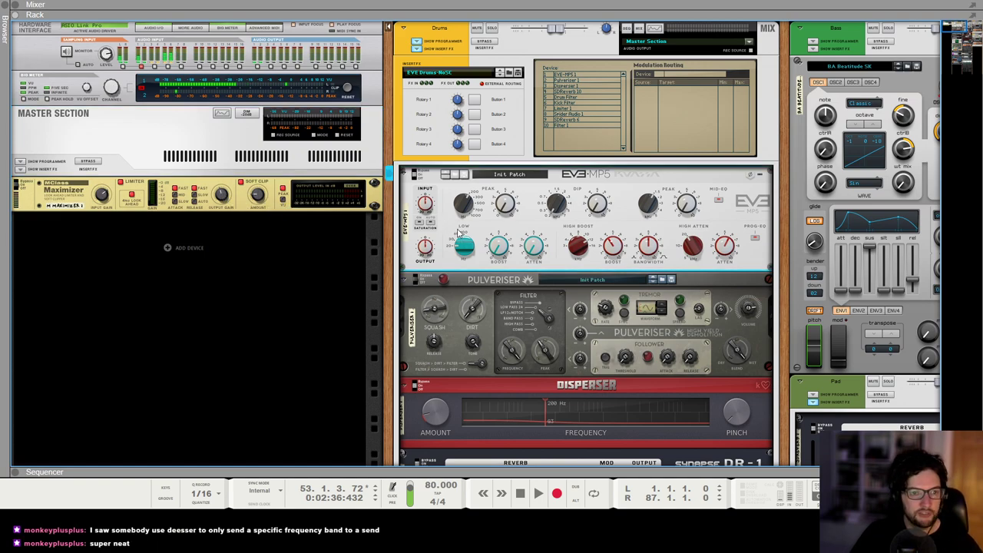
pyautogui.scroll(-1, 449, 238)
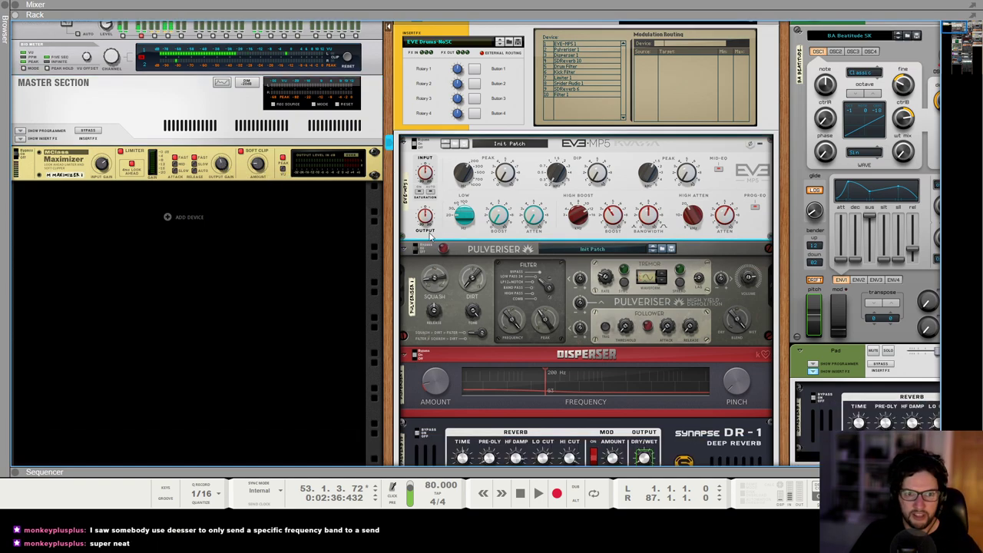
pyautogui.click(475, 257)
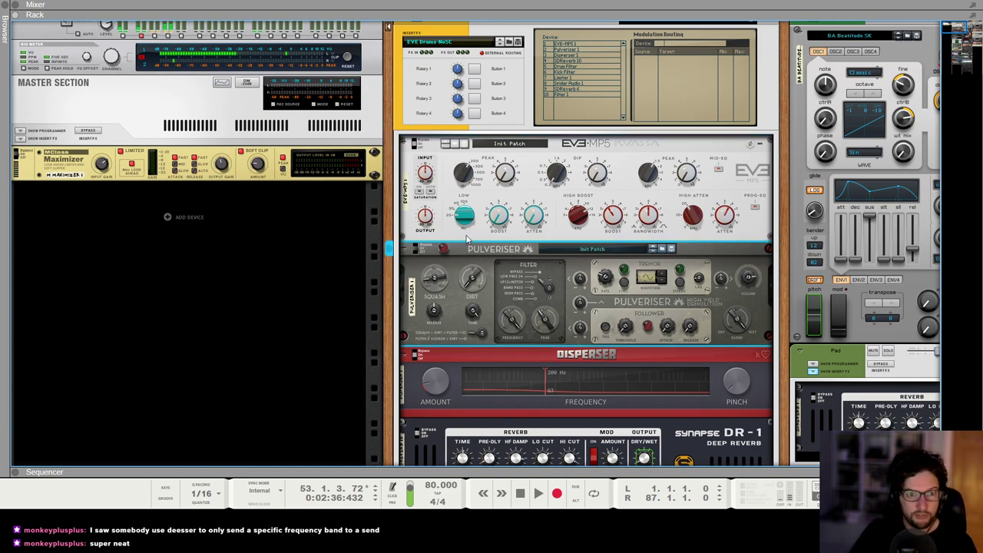
pyautogui.click(443, 230)
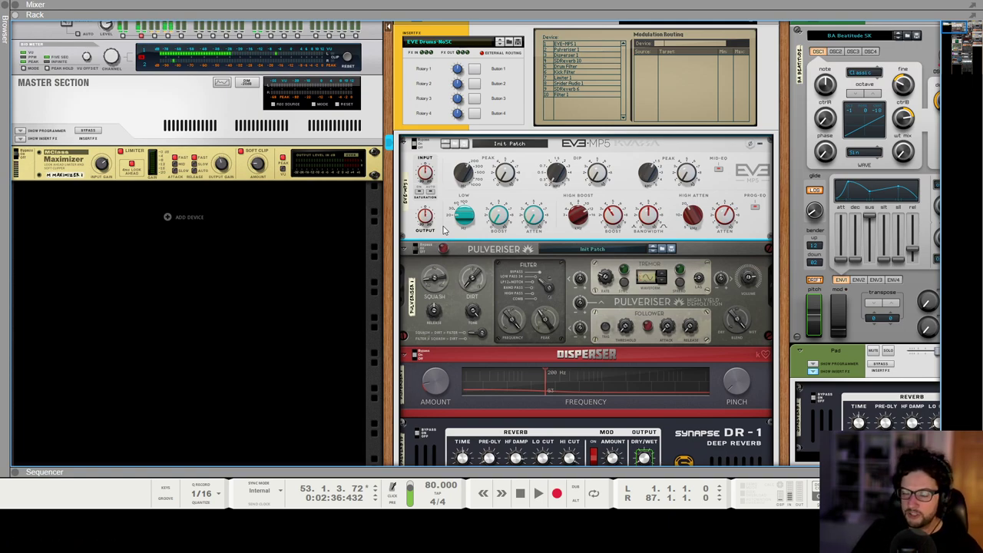
pyautogui.scroll(-5, 538, 269)
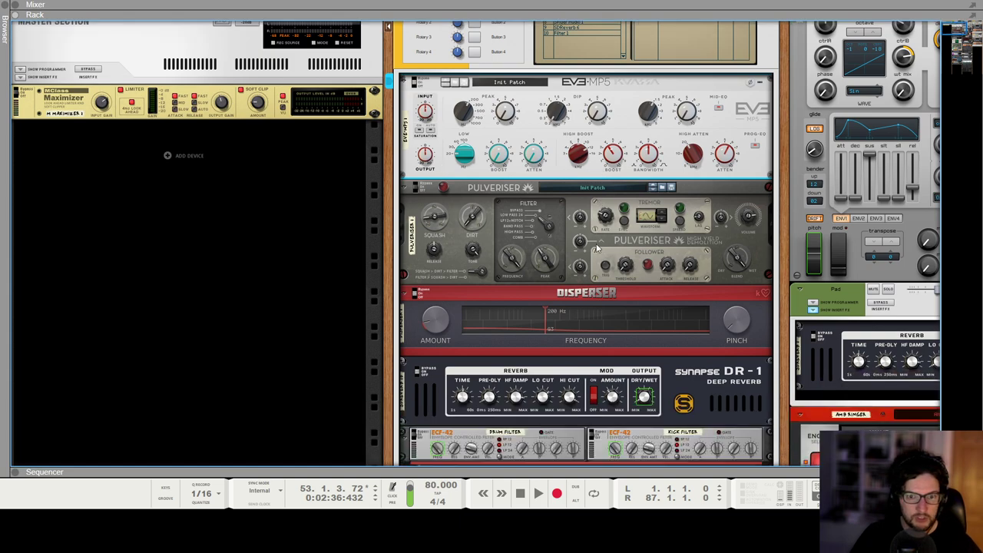
pyautogui.hscroll(2, 560, 315)
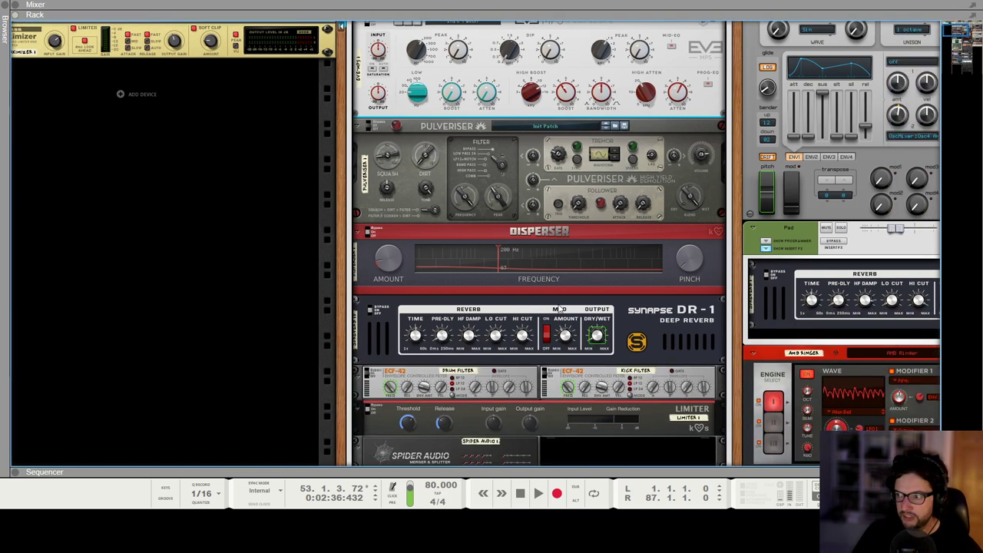
pyautogui.scroll(5, 586, 306)
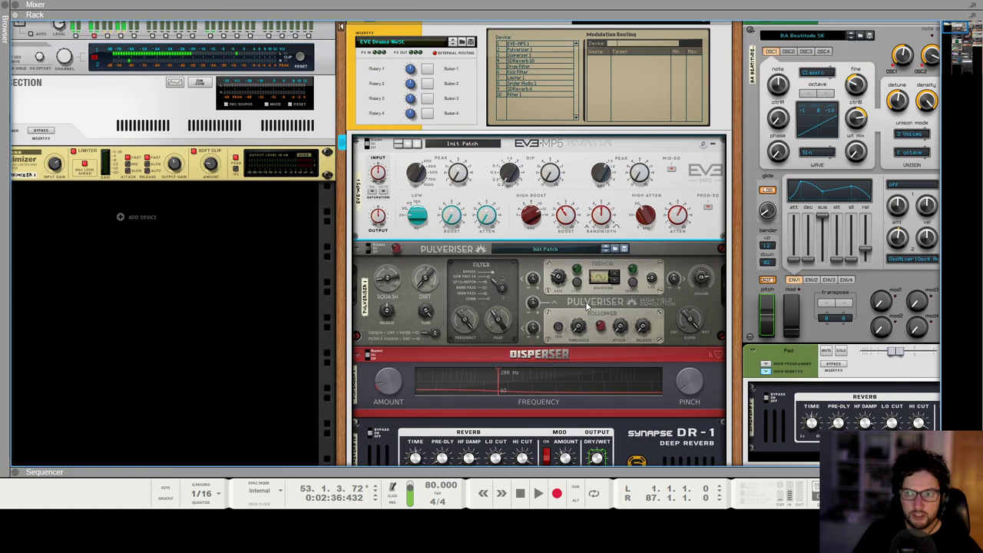
# Return to the song arrangement and move the song position to bar 73, where the final Block 2 section begins
pyautogui.press('F5')
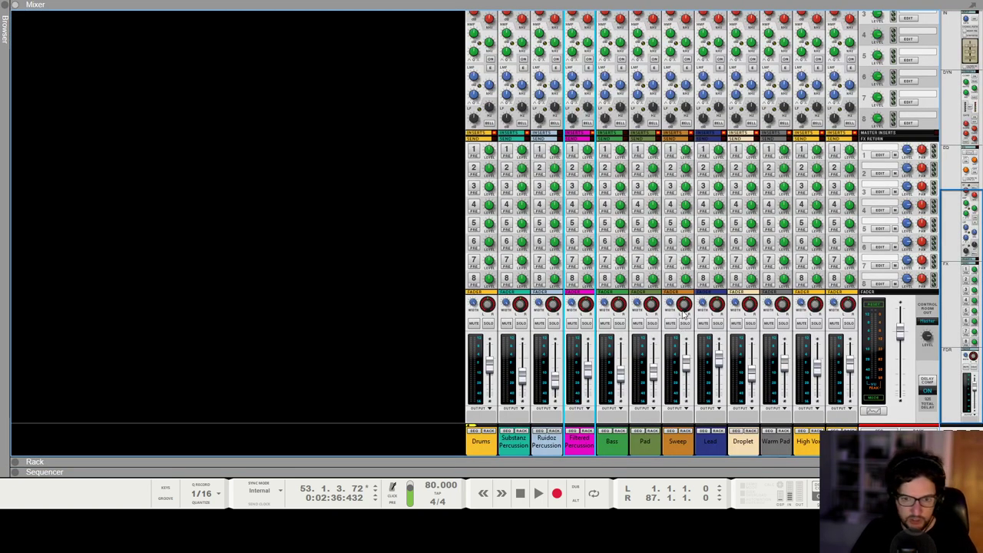
pyautogui.press('F7')
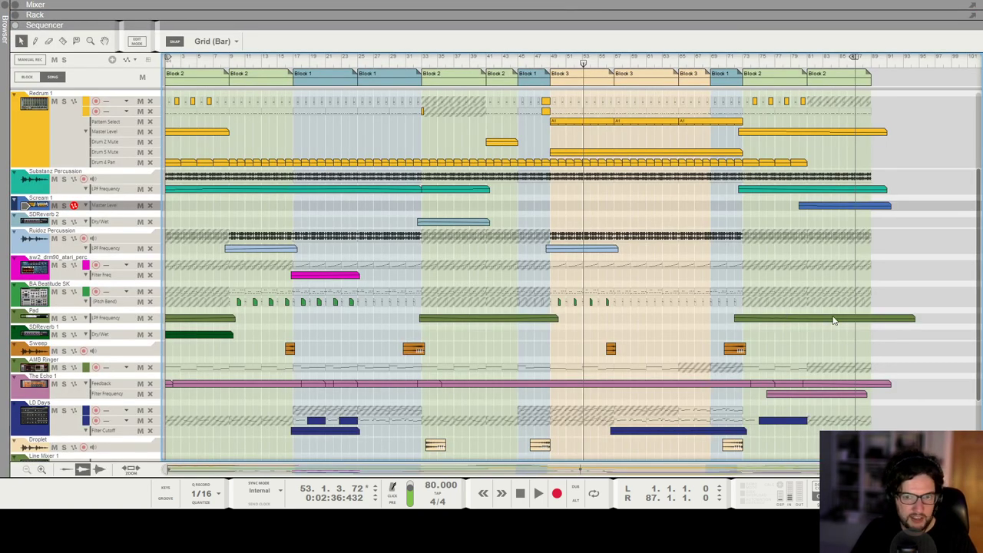
pyautogui.scroll(4, 833, 322)
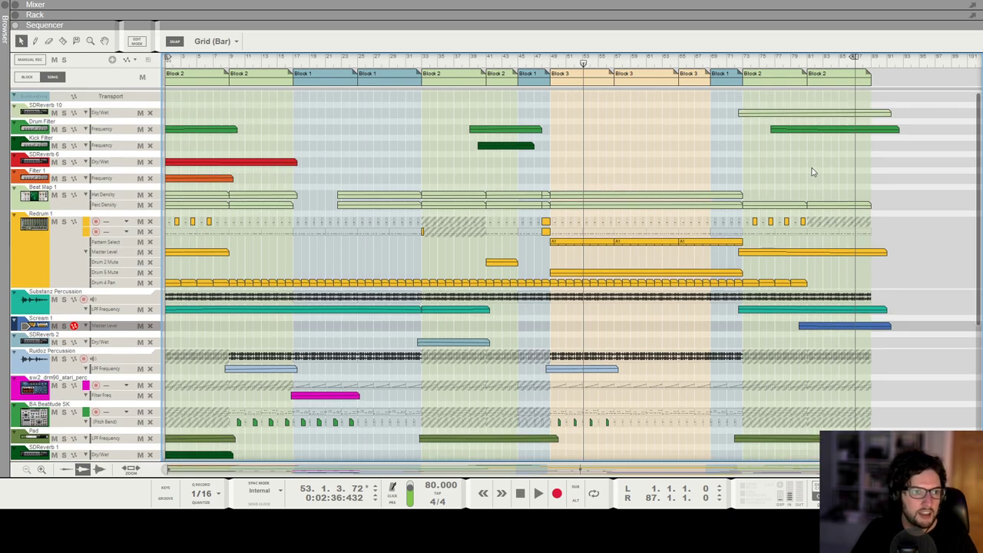
pyautogui.click(743, 61)
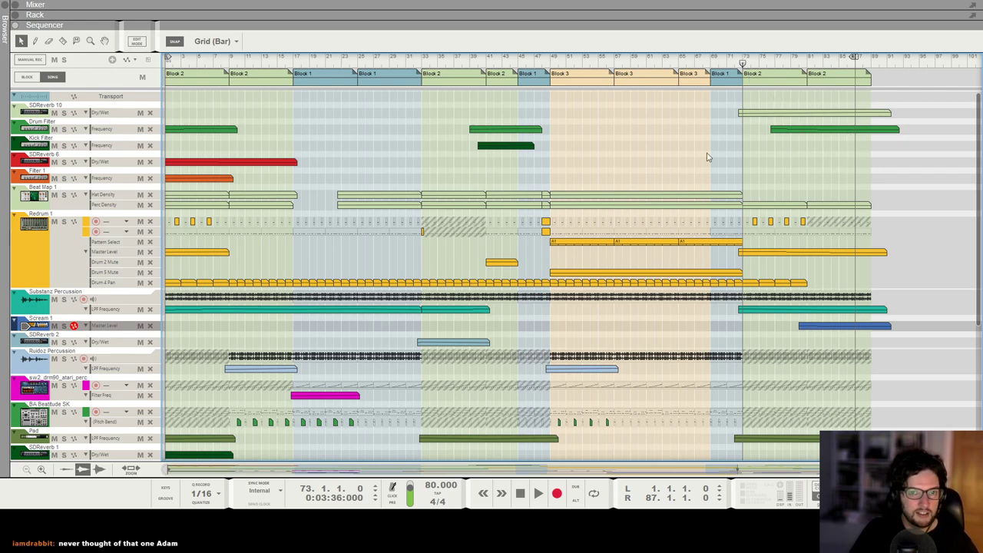
# Enlarge the sequencer track heights and review the automation curves on the drum, filter and percussion tracks
pyautogui.click(43, 471)
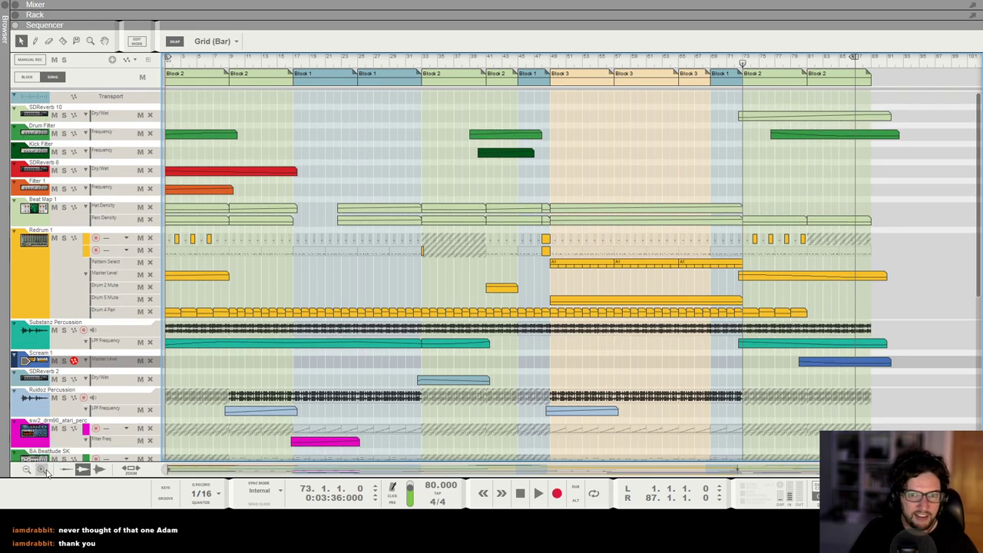
pyautogui.click(42, 470)
pyautogui.click(42, 470)
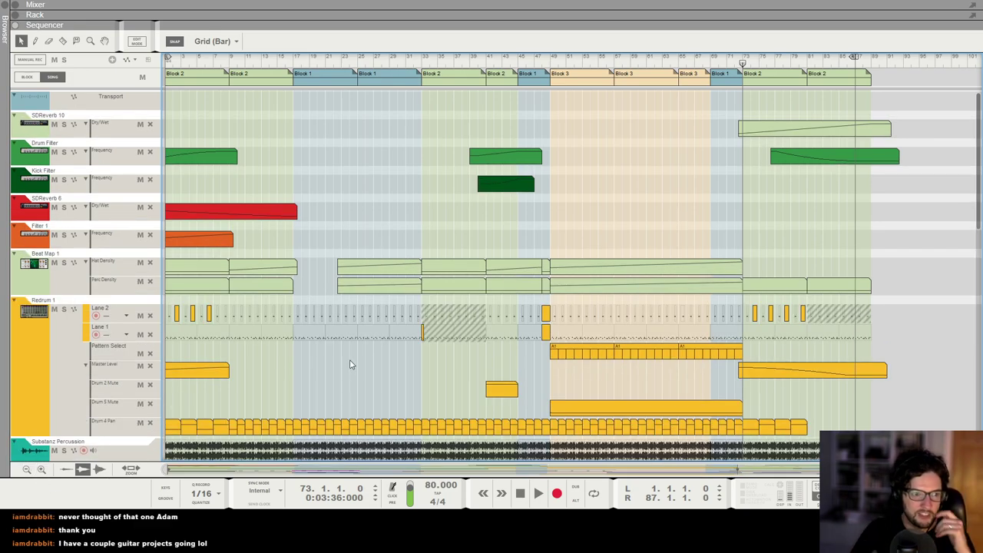
pyautogui.scroll(-7, 428, 315)
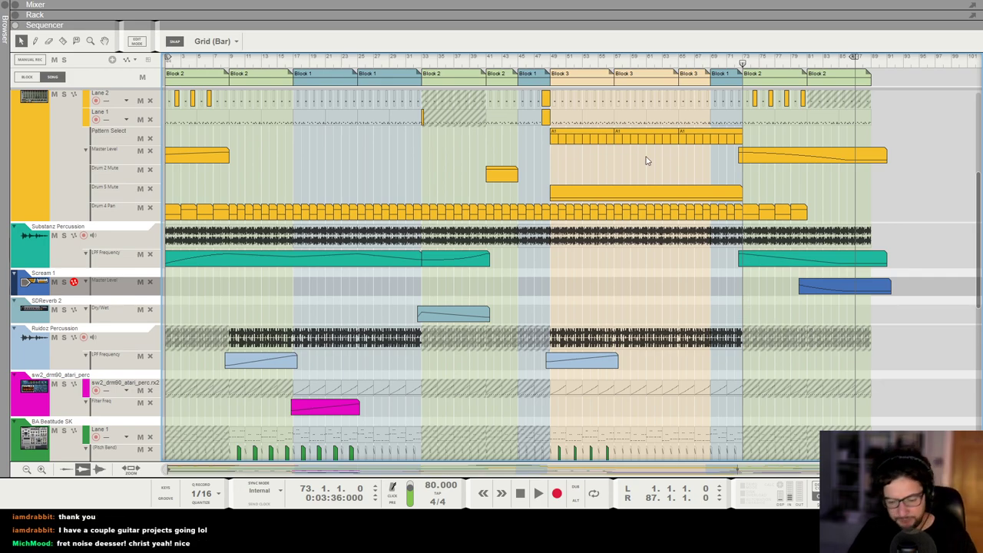
pyautogui.scroll(5, 548, 230)
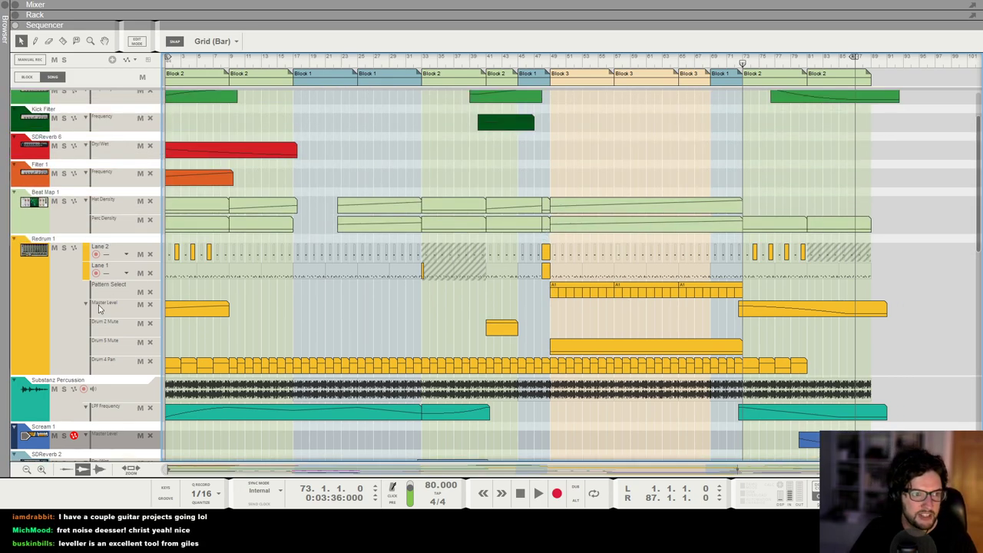
# Solo the Redrum 1 track and open Block 1 for editing
pyautogui.click(66, 259)
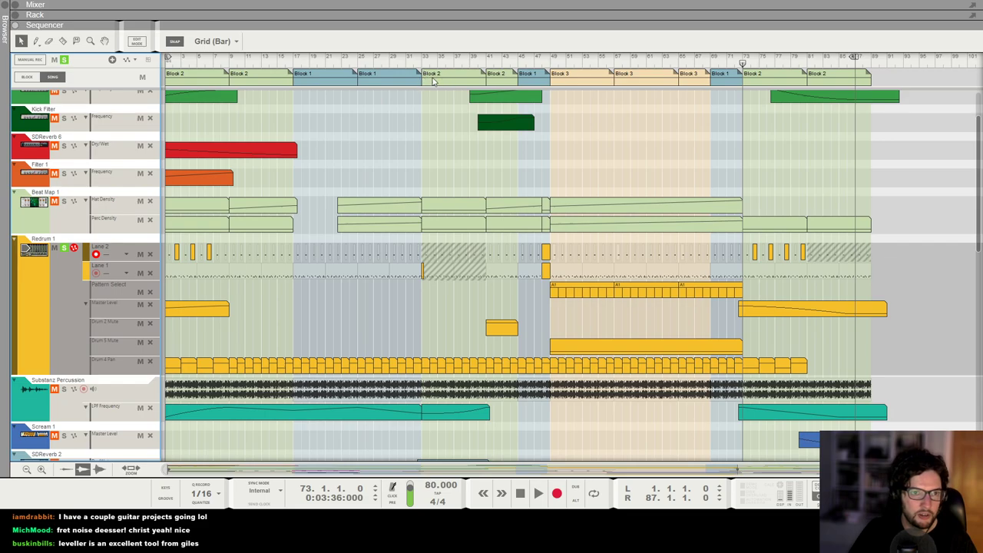
pyautogui.doubleClick(319, 80)
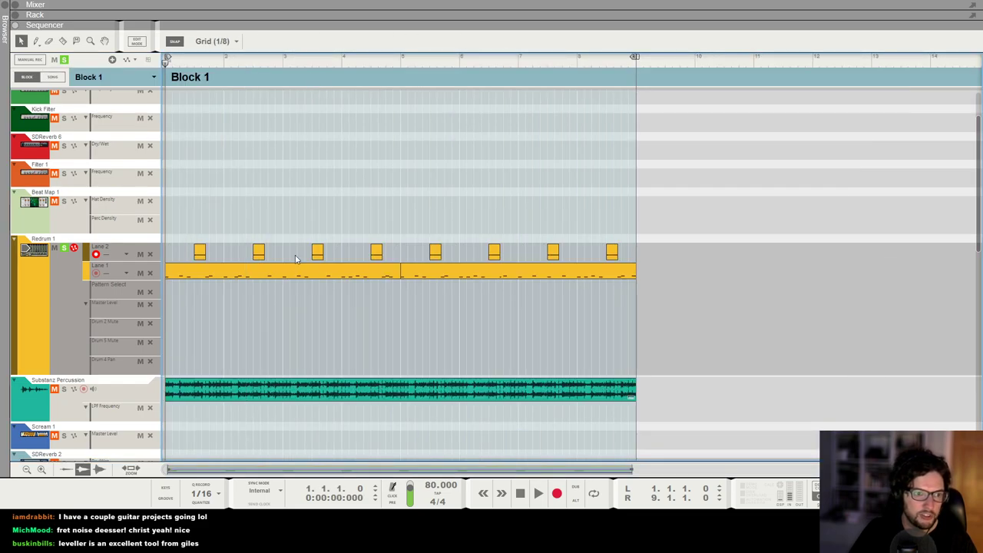
# Inspect the cable routing of the drum effects on the back of the rack and return to the front view
pyautogui.press('F6')
pyautogui.scroll(10, 443, 190)
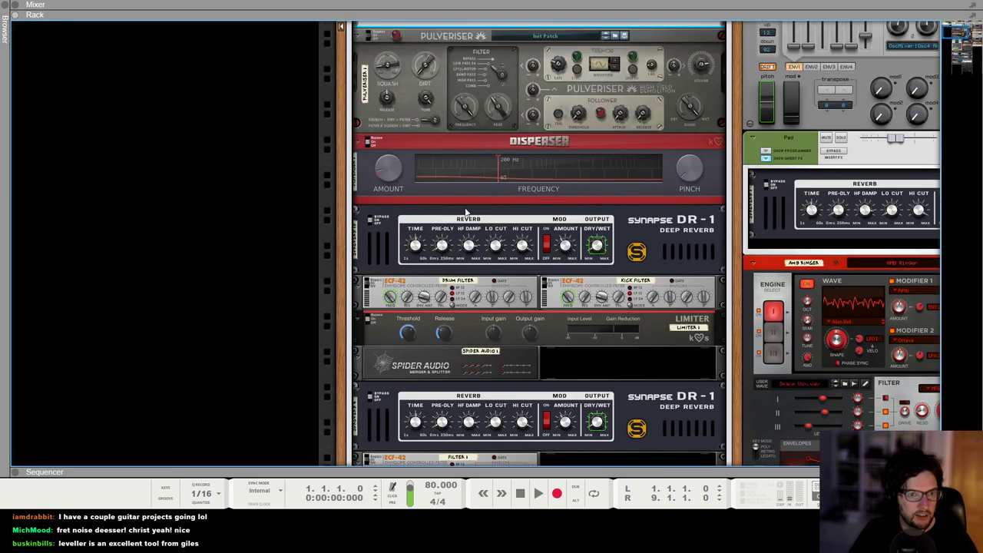
pyautogui.press('Tab')
pyautogui.scroll(5, 571, 172)
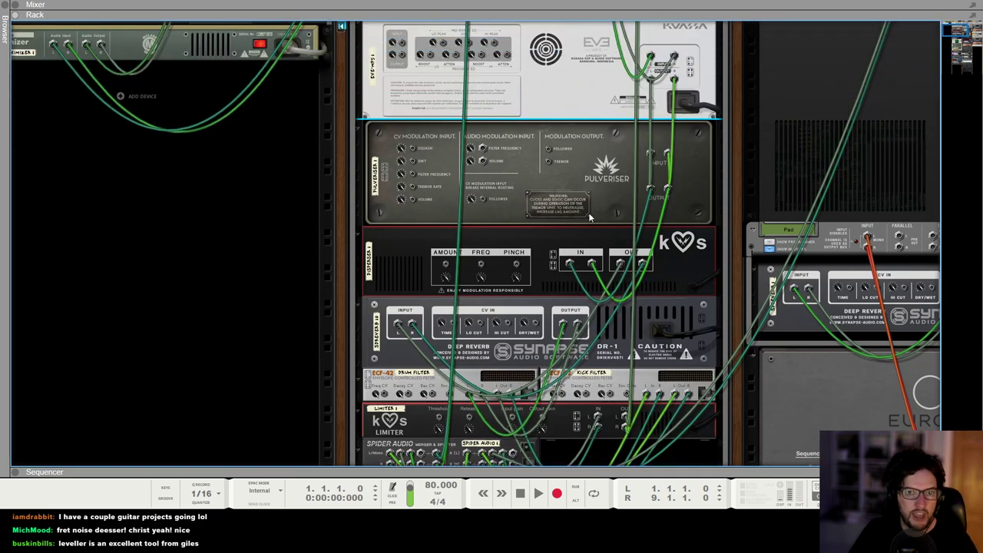
pyautogui.press('Tab')
# Set the Disperser's amount to 17 and play Block 1 to hear it on the soloed drums
pyautogui.click(584, 231)
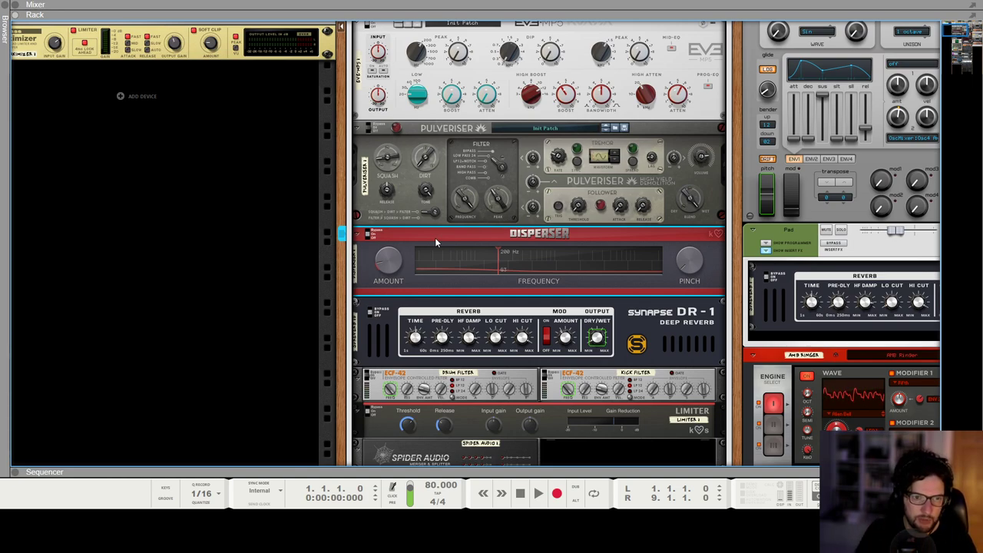
pyautogui.scroll(-1, 434, 237)
pyautogui.scroll(1, 435, 233)
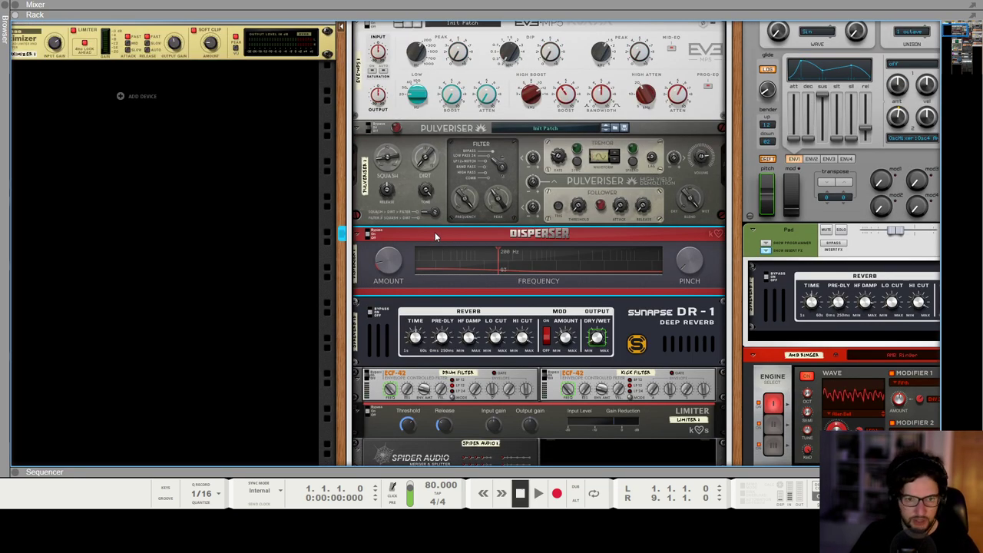
pyautogui.moveTo(387, 269); pyautogui.dragTo(388, 259)
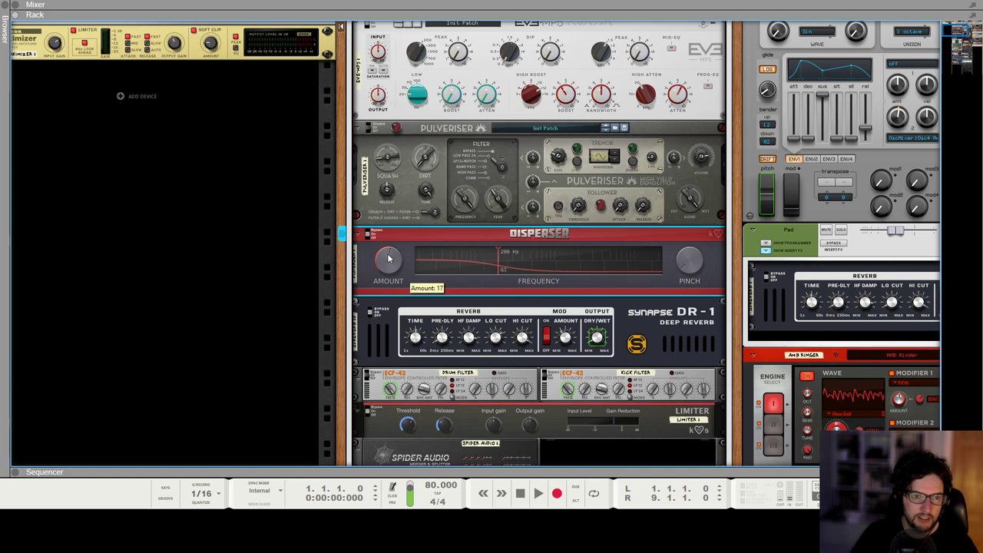
pyautogui.press('space')
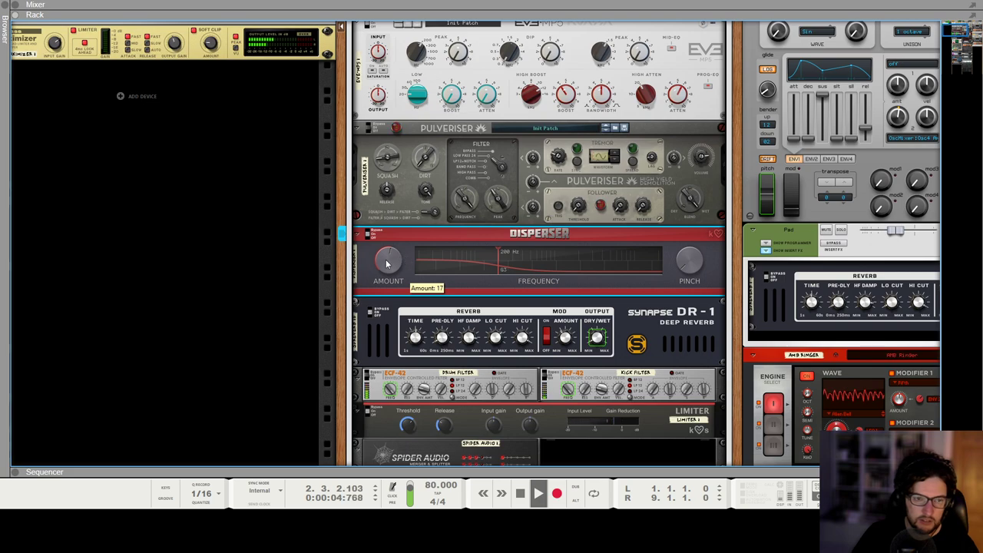
# Replay Block 1 from the start, compare the drums with the Disperser bypassed and enabled, and lower its amount
pyautogui.press('space')
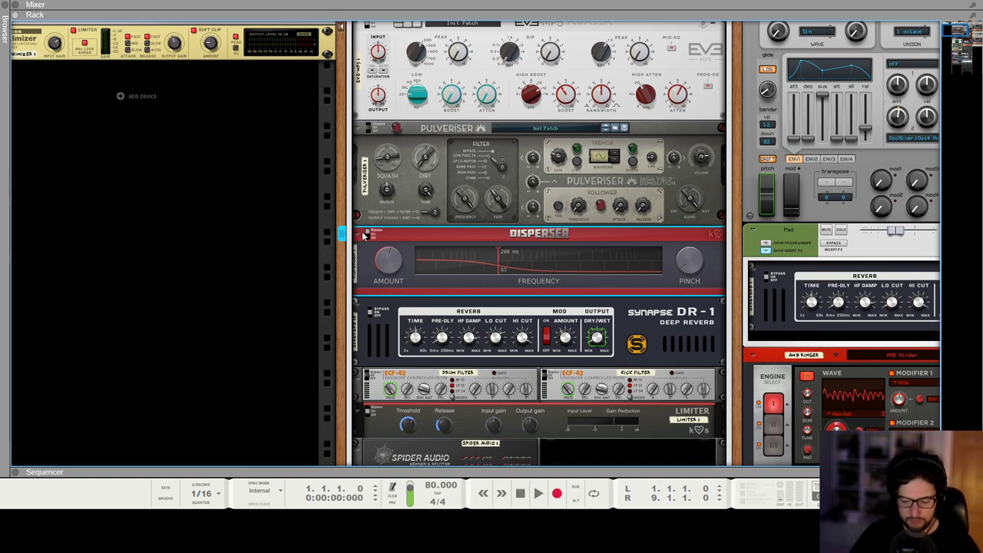
pyautogui.press('KP_0')
pyautogui.press('space')
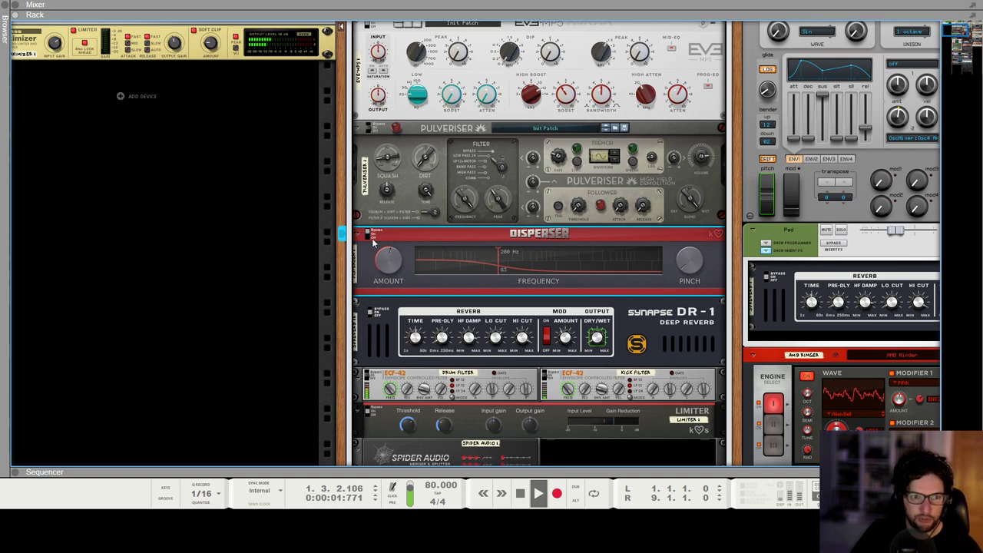
pyautogui.click(369, 234)
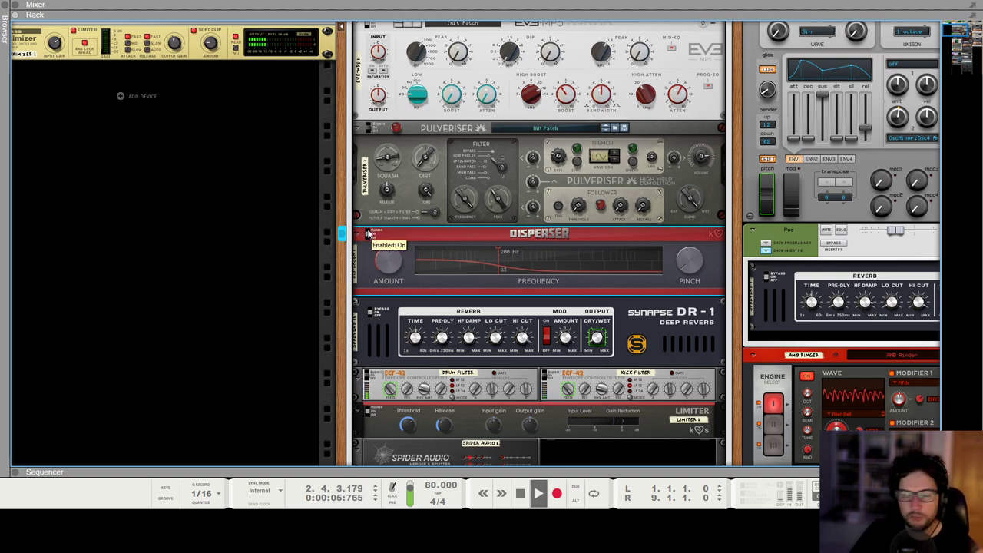
pyautogui.moveTo(392, 256); pyautogui.dragTo(392, 263)
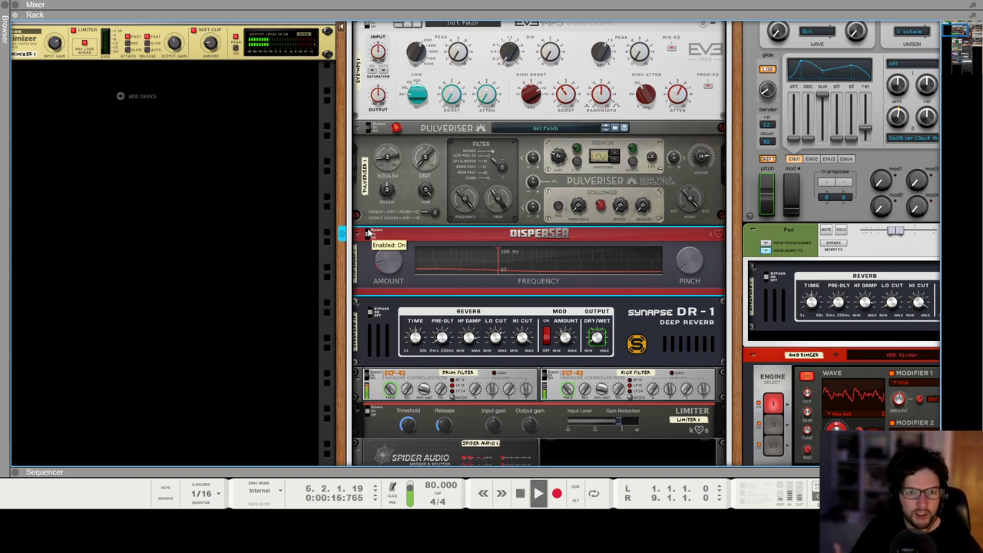
pyautogui.press('space')
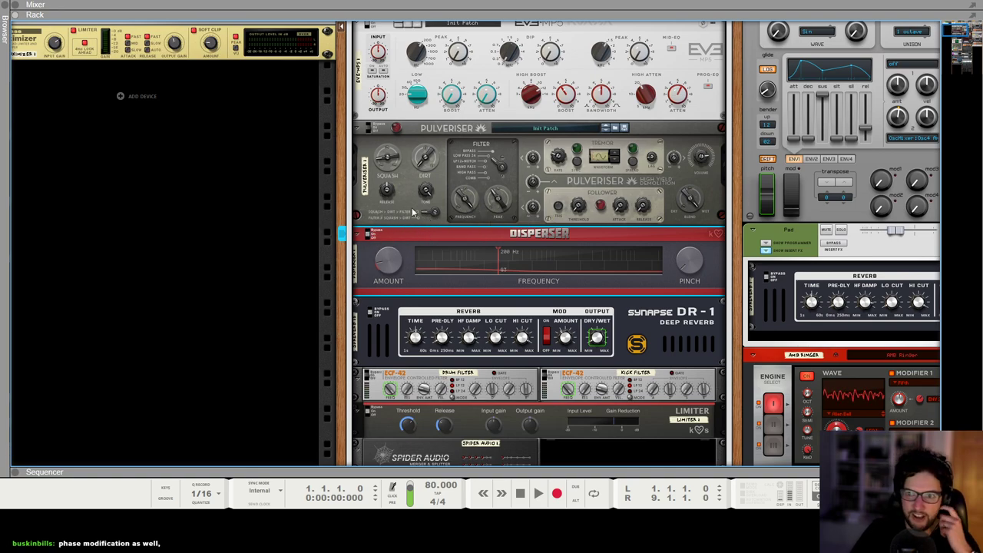
# Open Block 3 for editing in the sequencer and play it with the drums soloed
pyautogui.scroll(-1, 412, 211)
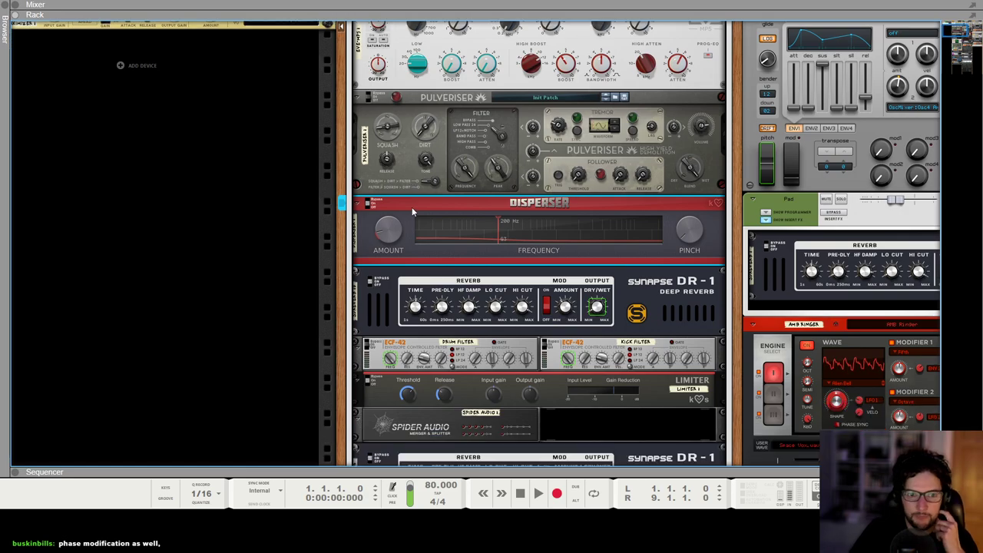
pyautogui.scroll(4, 455, 212)
pyautogui.scroll(-5, 460, 218)
pyautogui.scroll(-10, 461, 219)
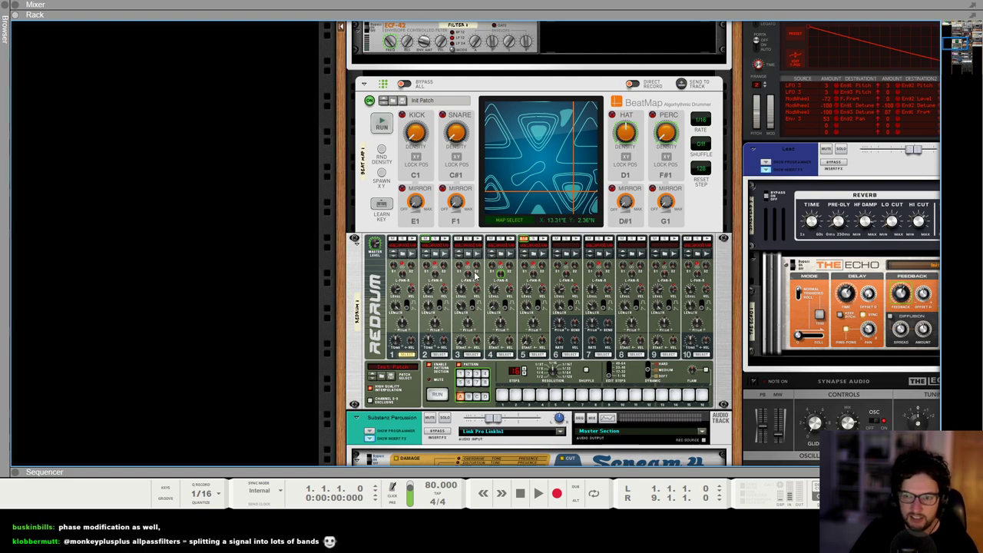
pyautogui.press('F7')
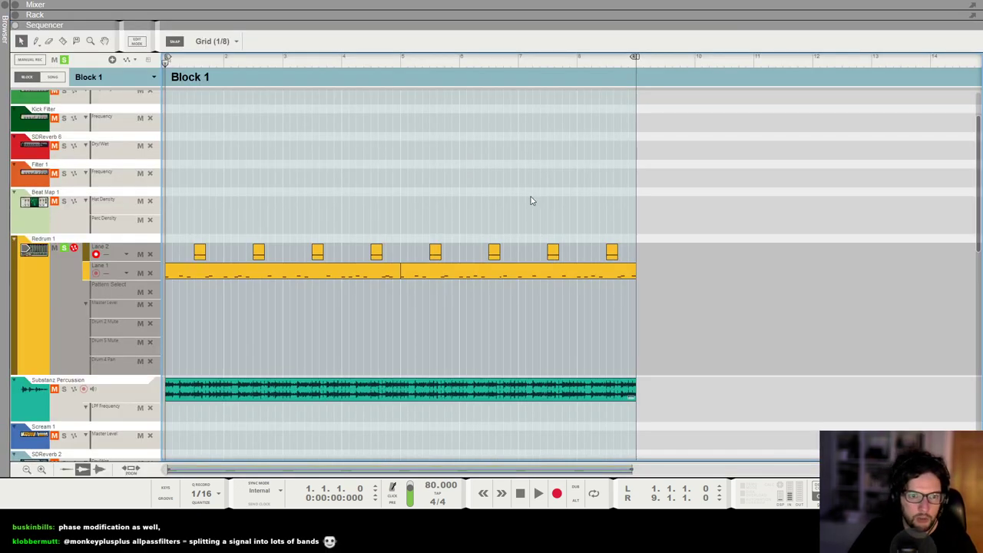
pyautogui.click(115, 77)
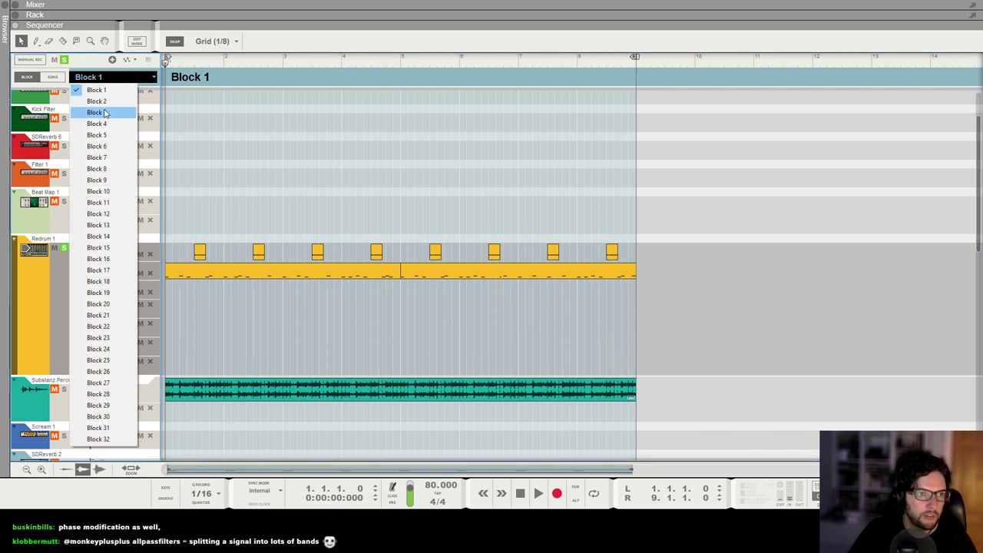
pyautogui.click(99, 114)
pyautogui.press('space')
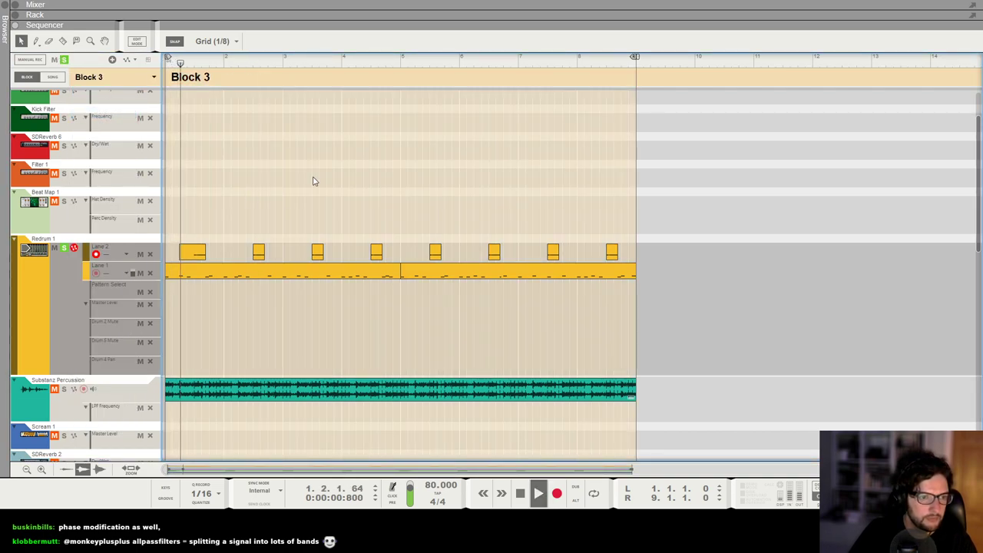
# Unmute drum channel 5 on the Redrum in the rack to hear it during playback, and stop
pyautogui.press('F6')
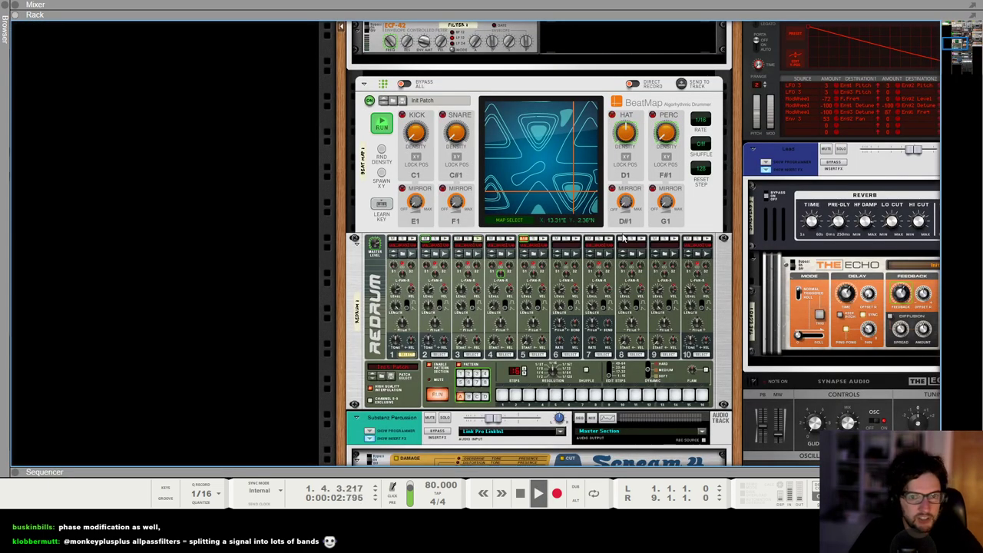
pyautogui.click(524, 241)
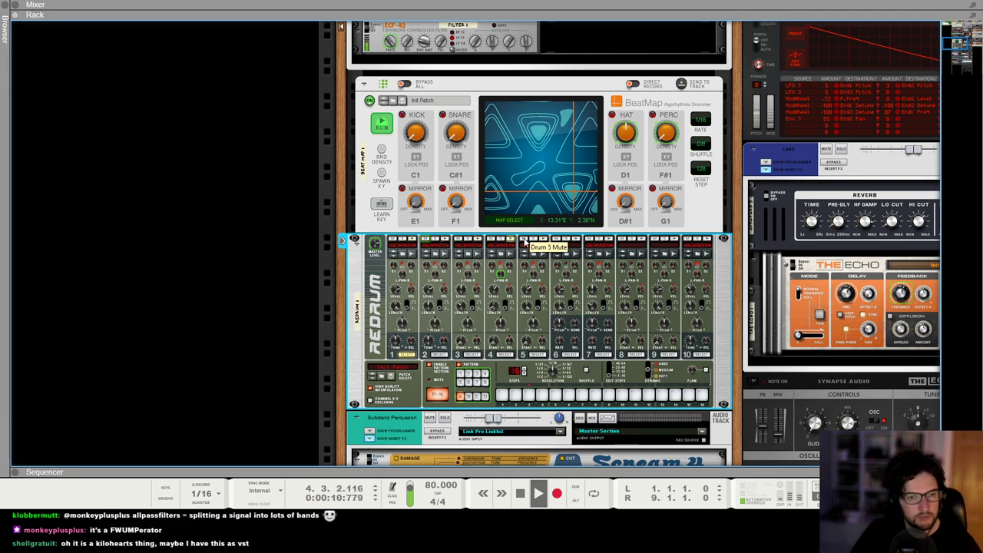
pyautogui.press('space')
pyautogui.click(268, 287)
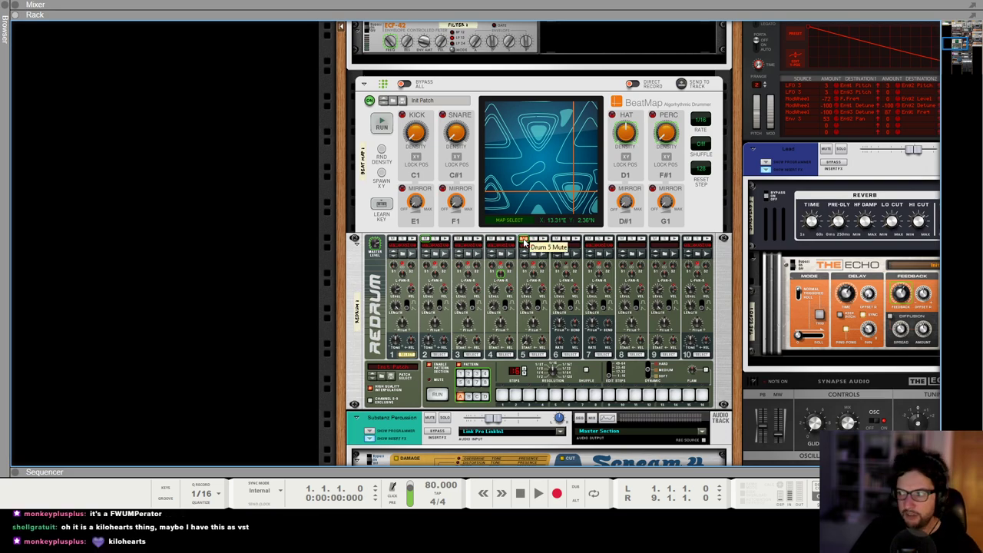
# Inspect the gate cable between drum channels 2 and 5 on the back of the Redrum
pyautogui.press('Tab')
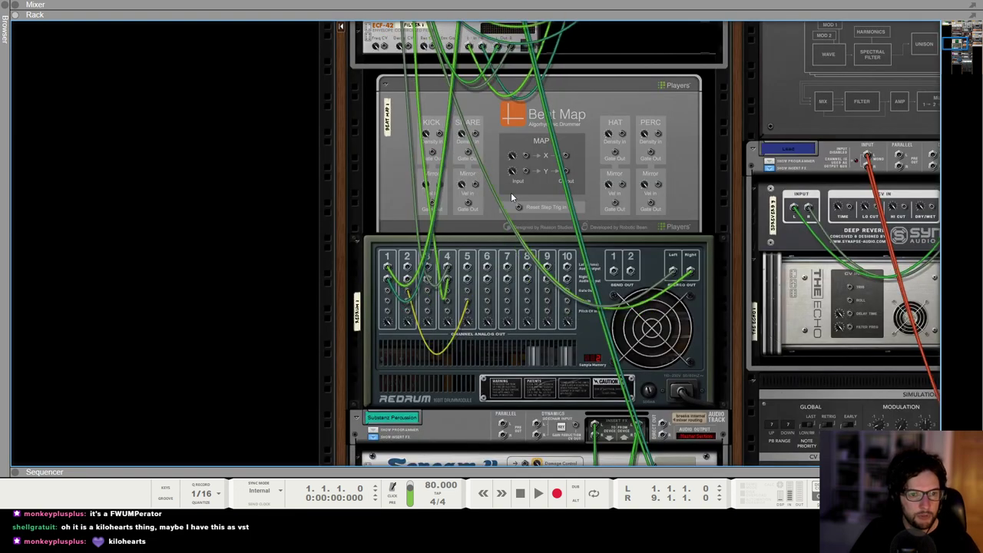
pyautogui.moveTo(407, 292); pyautogui.dragTo(404, 302)
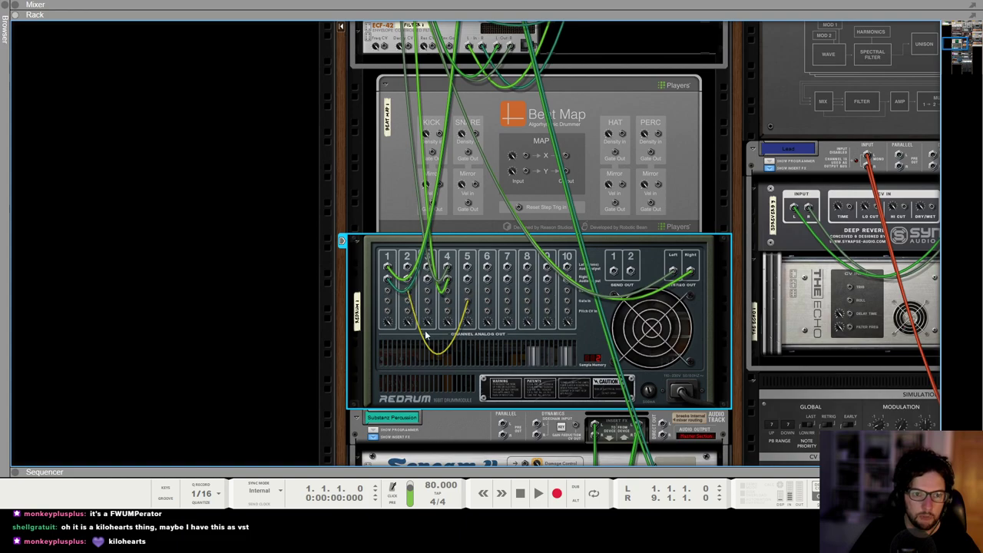
pyautogui.moveTo(466, 315)
pyautogui.mouseDown()
pyautogui.moveTo(469, 304)
pyautogui.moveTo(466, 315)
pyautogui.mouseUp()
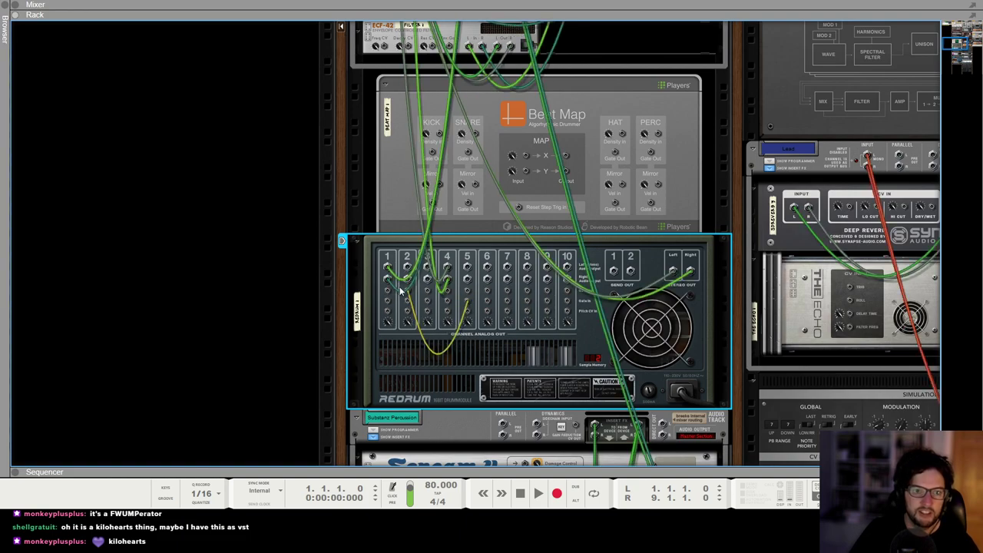
pyautogui.press('Tab')
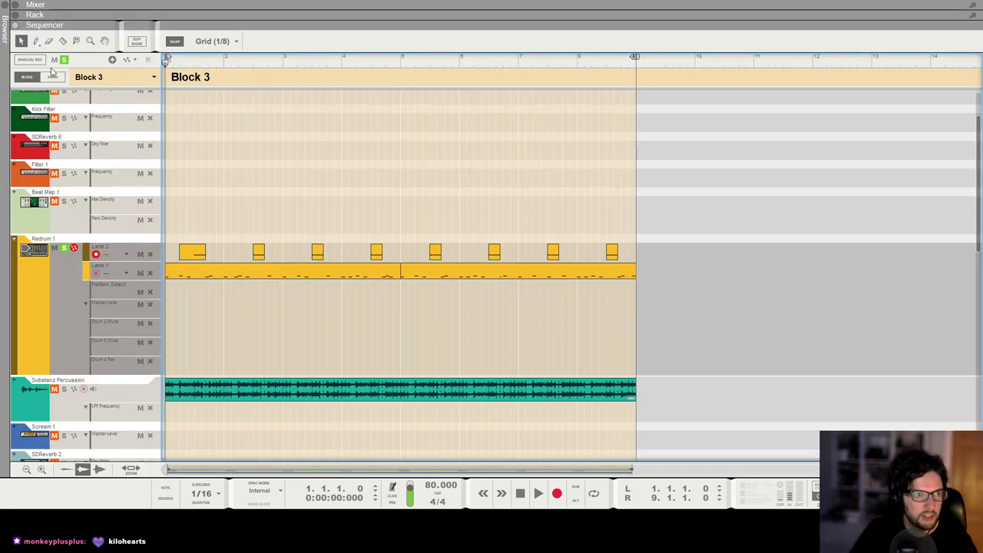
# Return the sequencer to the song arrangement and fit the opening blocks in view
pyautogui.click(52, 77)
pyautogui.press('-')
pyautogui.press('-')
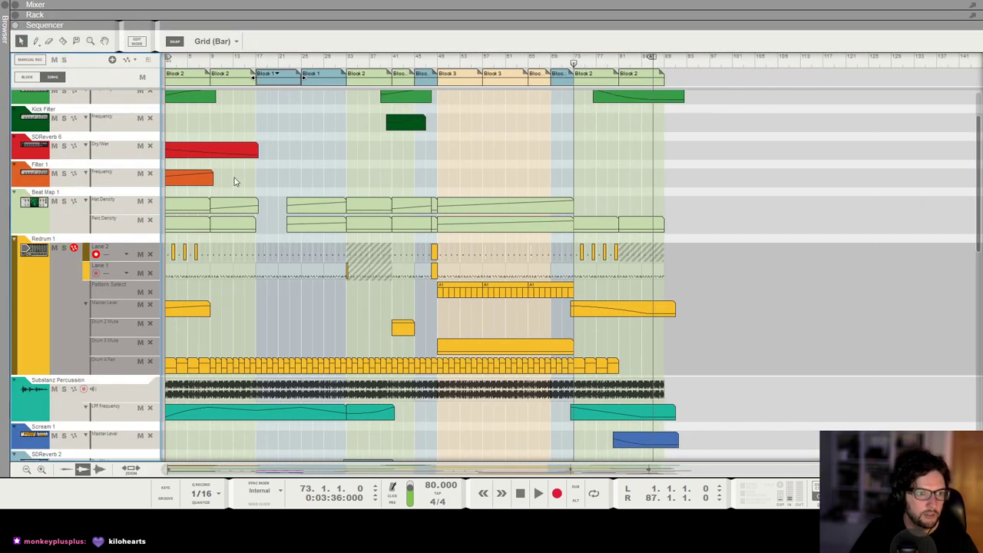
pyautogui.press('+')
pyautogui.press('+')
pyautogui.press('+')
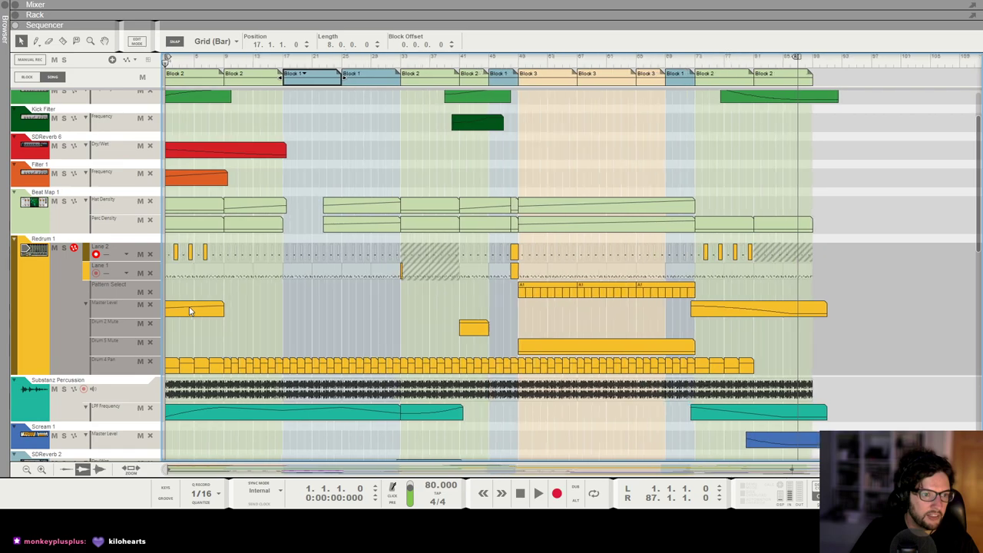
# Audition the song's opening with Redrum 1's first Master Level automation clip muted and unmuted
pyautogui.click(196, 309)
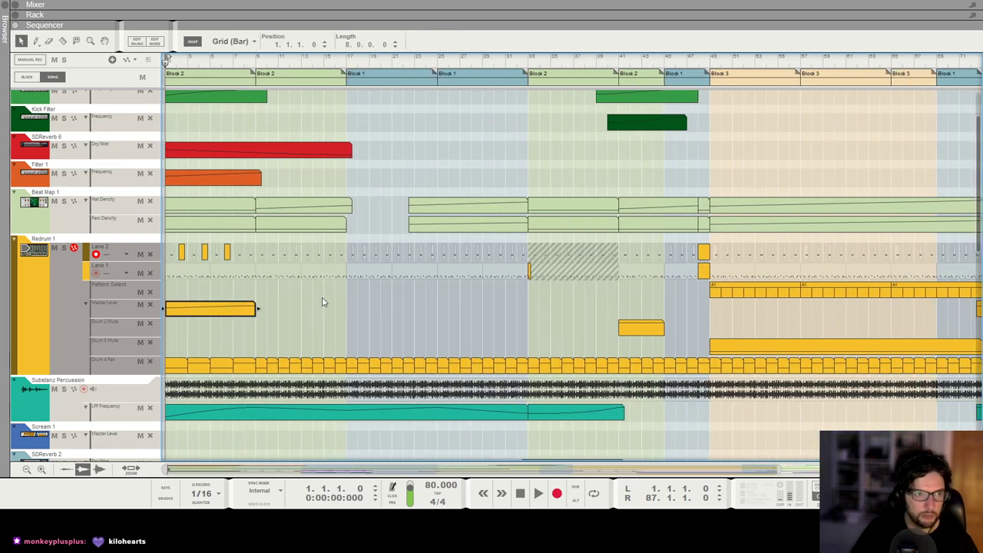
pyautogui.press('m')
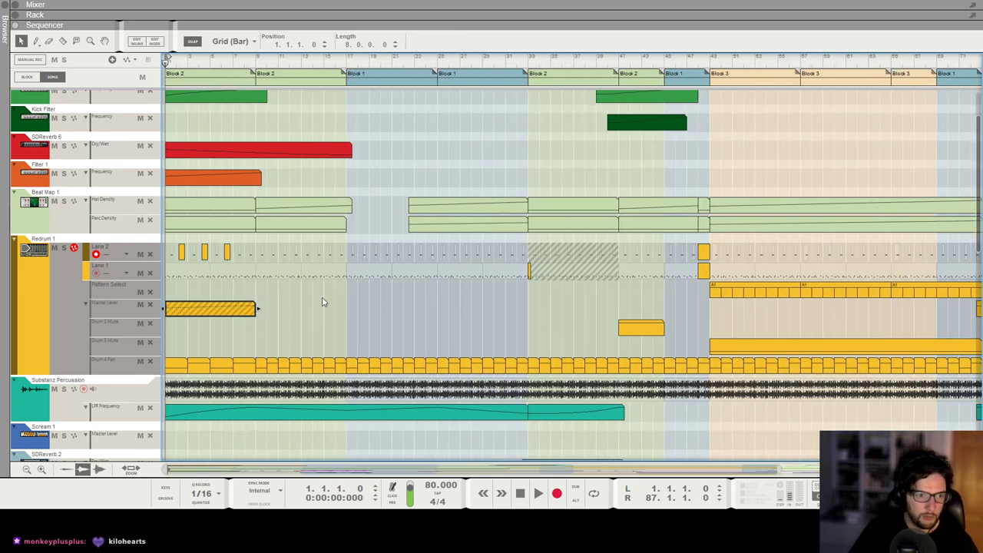
pyautogui.press('space')
pyautogui.press('-')
pyautogui.press('-')
pyautogui.press('-')
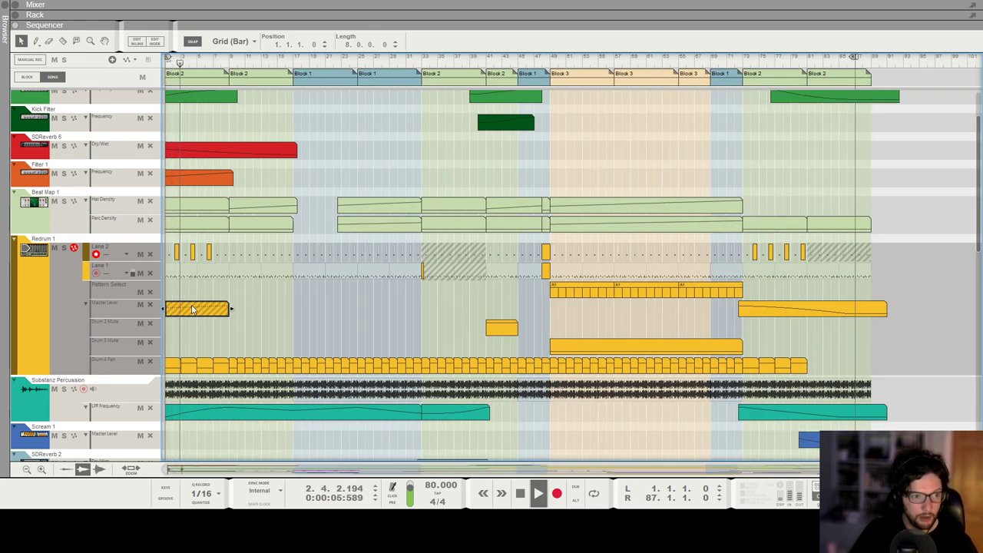
pyautogui.press('m')
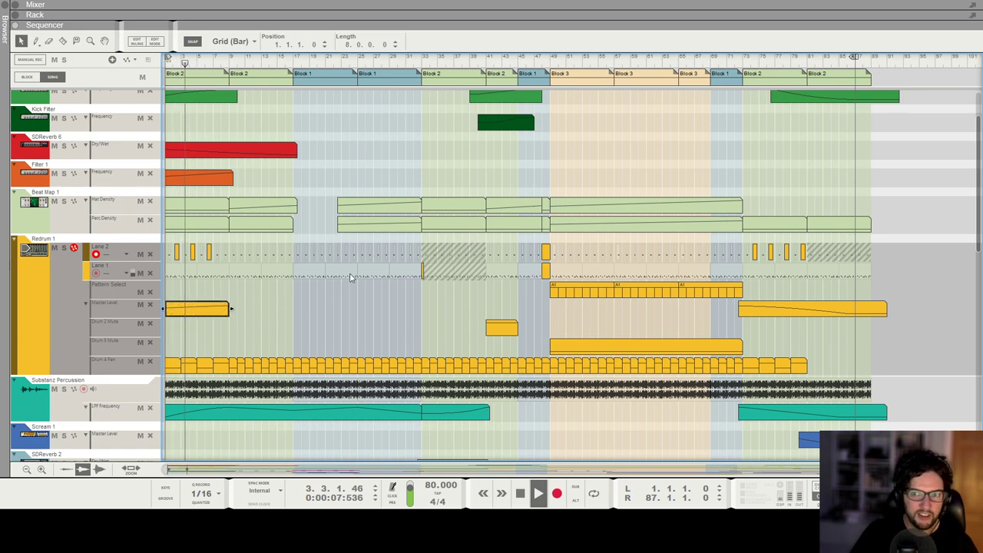
pyautogui.click(189, 325)
pyautogui.press('space')
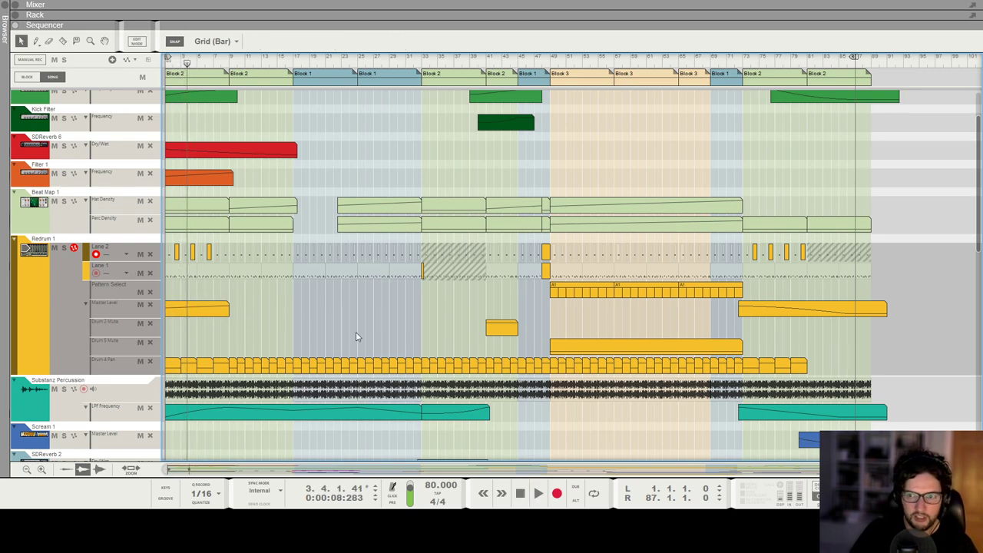
# Play the song from bar 41 and select the Drum Filter's frequency automation clip that starts at bar 39
pyautogui.press('g')
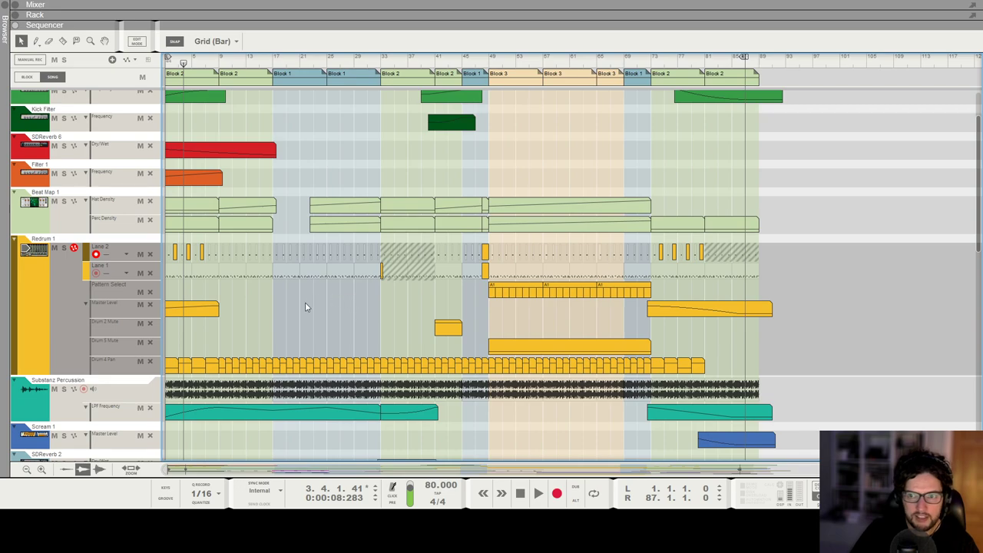
pyautogui.scroll(-1, 304, 302)
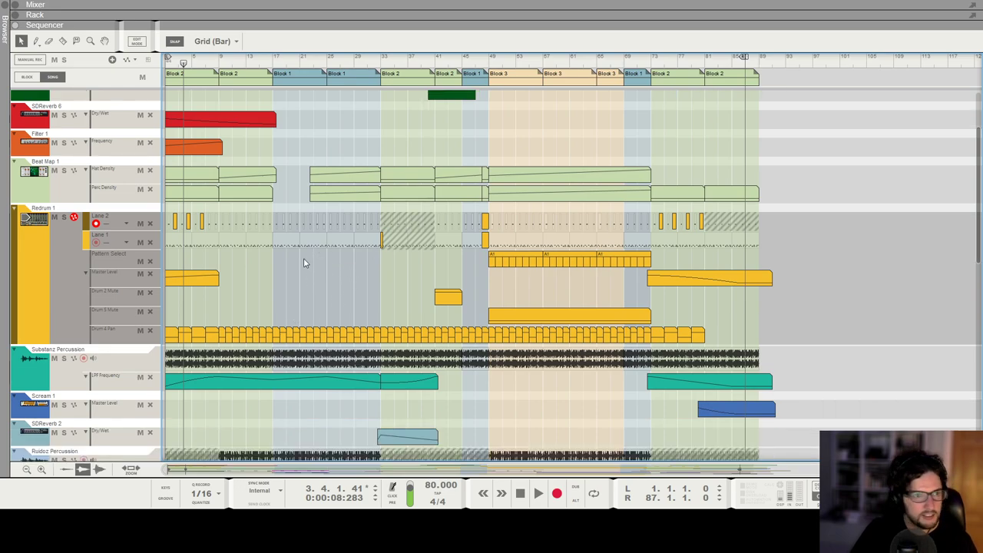
pyautogui.click(435, 62)
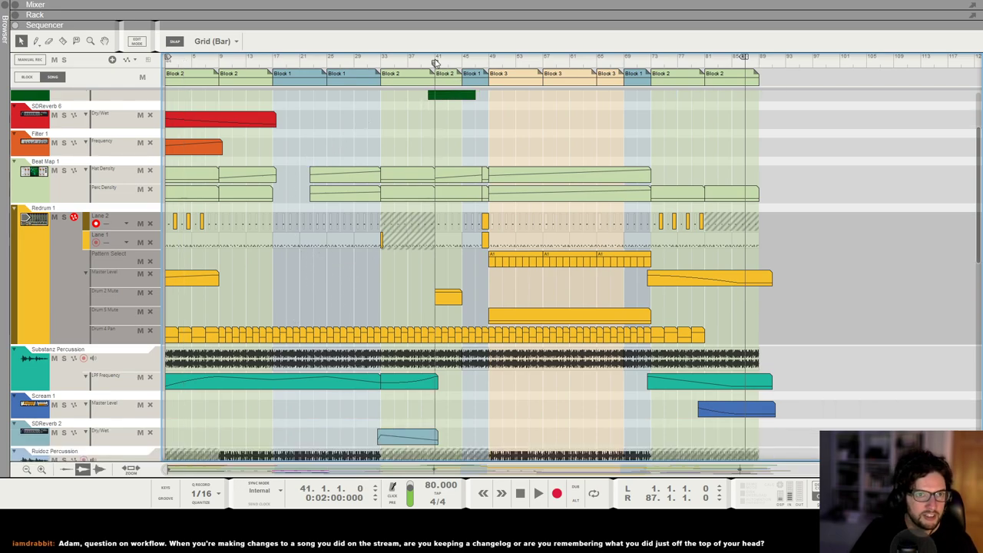
pyautogui.scroll(-1, 461, 202)
pyautogui.scroll(2, 461, 202)
pyautogui.scroll(1, 518, 268)
pyautogui.press('space')
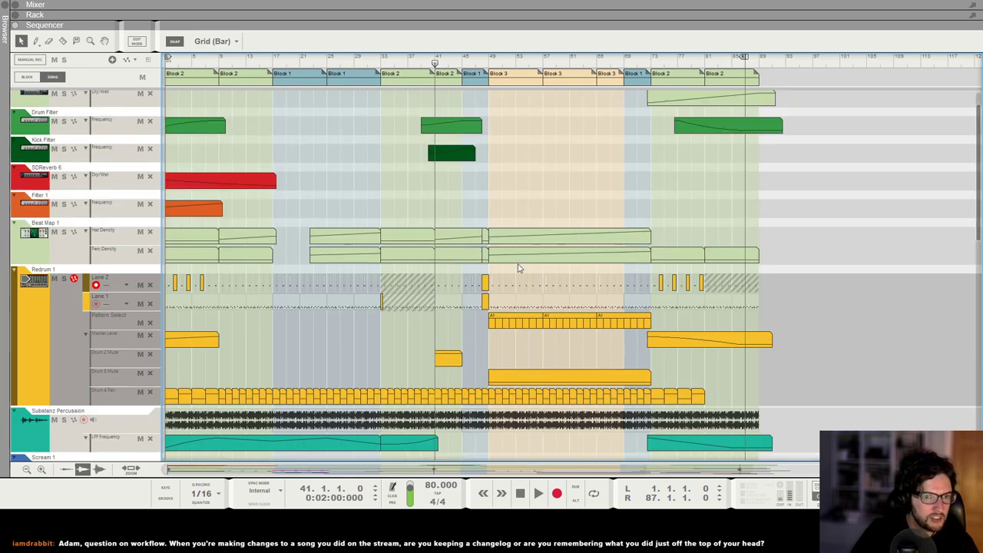
pyautogui.press('h')
pyautogui.press('h')
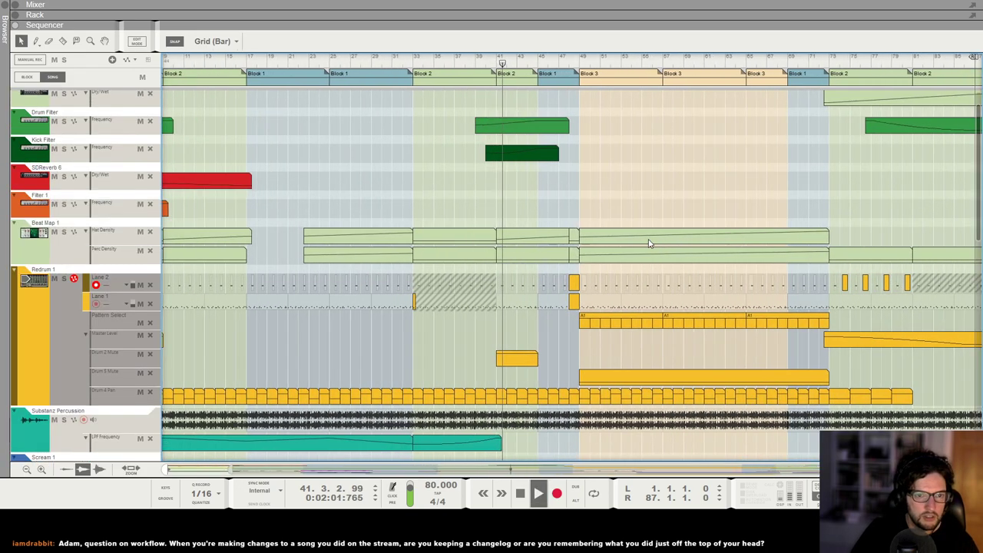
pyautogui.press('h')
pyautogui.scroll(1, 526, 224)
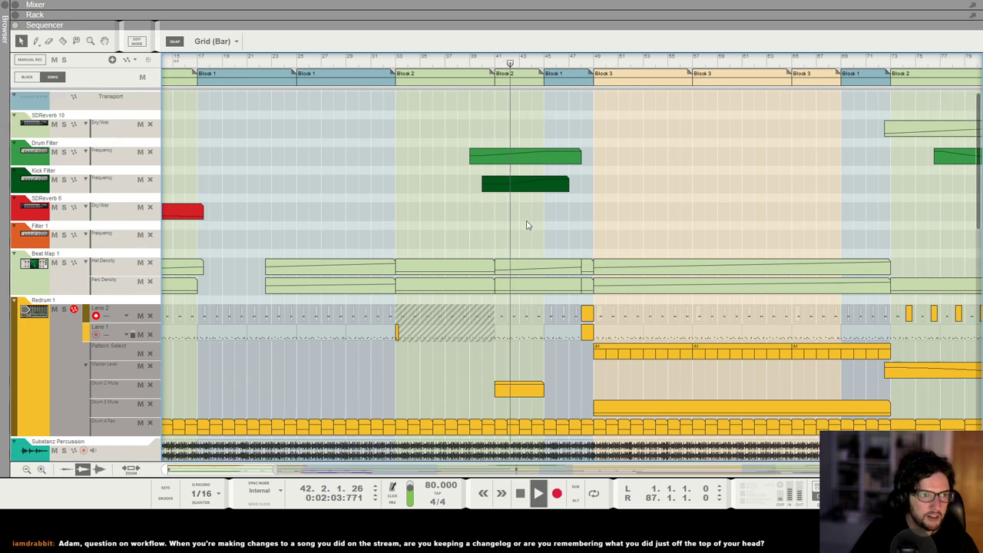
pyautogui.click(521, 151)
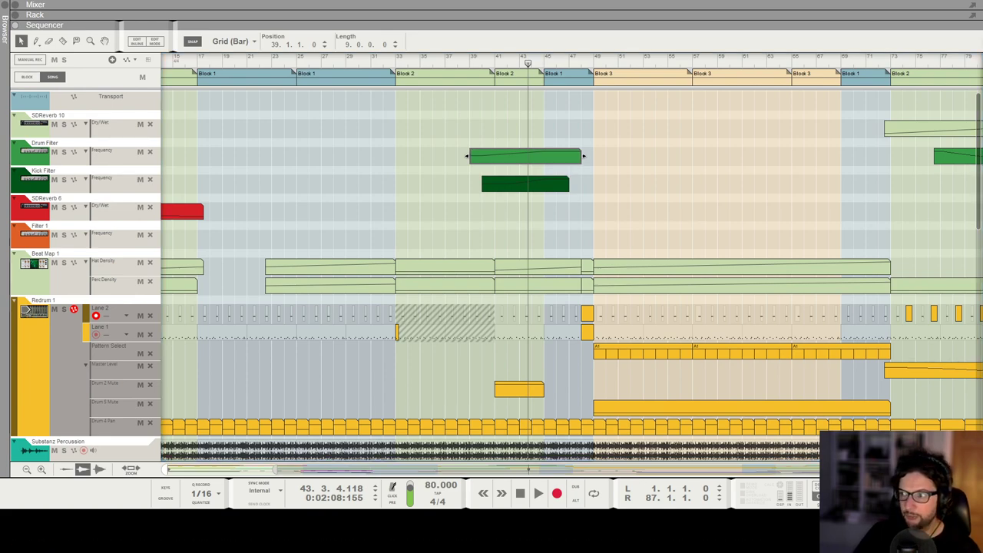
# Switch to the Notepad changelog, review the Midnight Circuits entries, and return to the sequencer with the Drum Filter clip deselected
pyautogui.moveTo(982, 5); pyautogui.dragTo(453, 5)
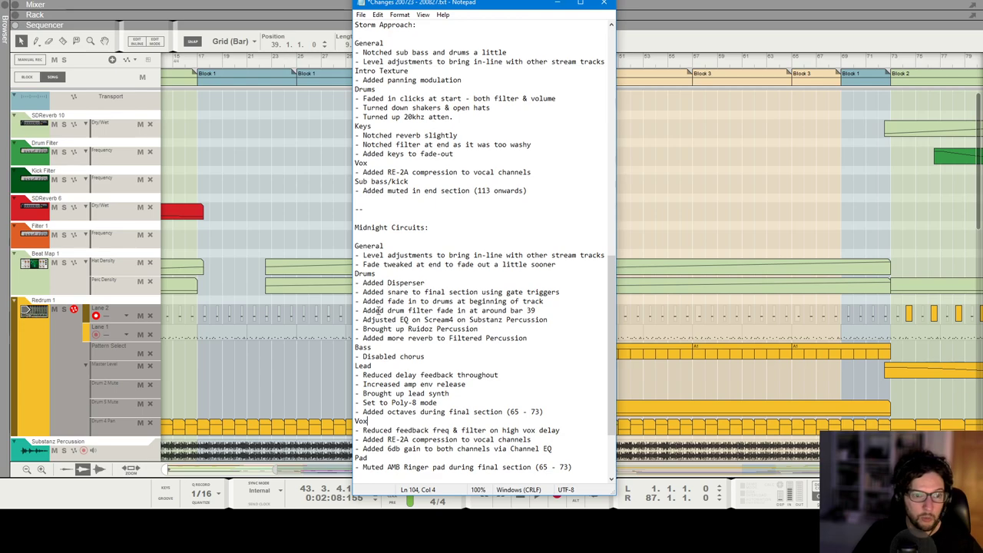
pyautogui.click(434, 355)
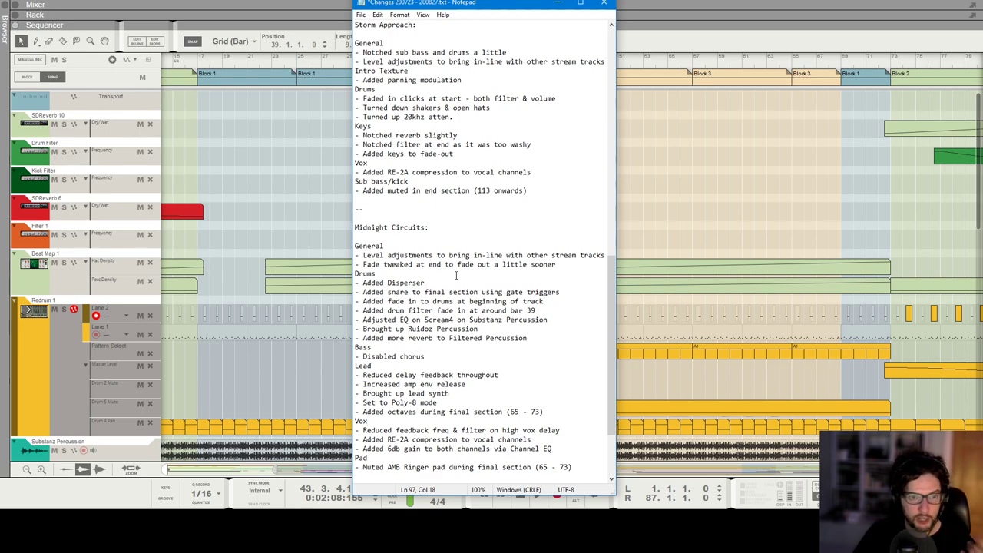
pyautogui.click(556, 3)
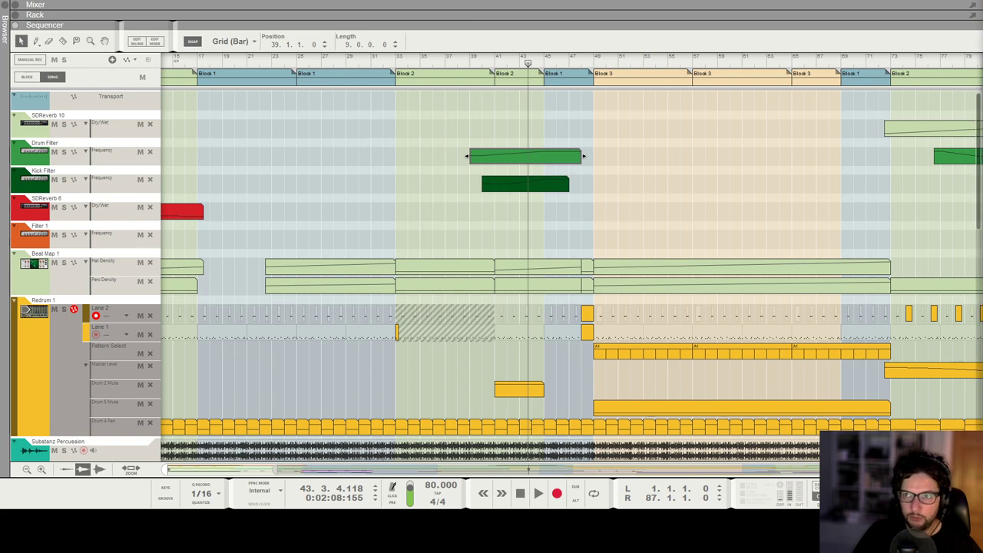
pyautogui.click(785, 165)
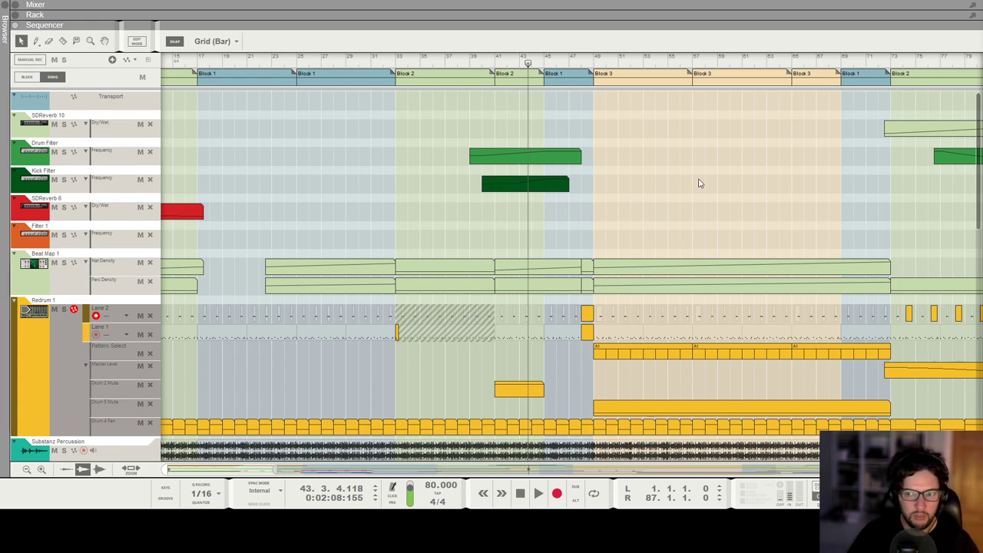
# Select the Substanz Percussion track and inspect its Scream 4 and DR-1 reverb devices in the rack
pyautogui.scroll(-3, 300, 303)
pyautogui.click(61, 380)
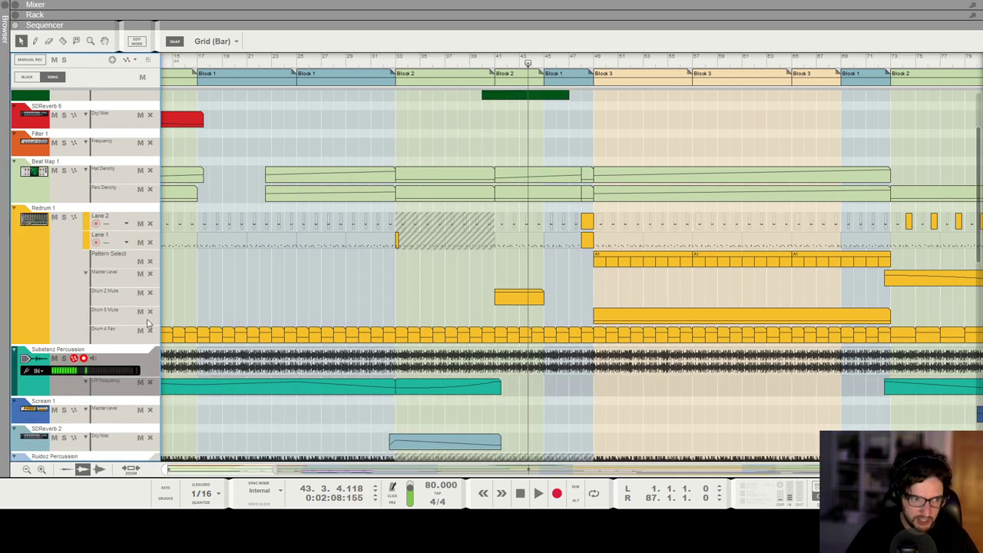
pyautogui.press('F6')
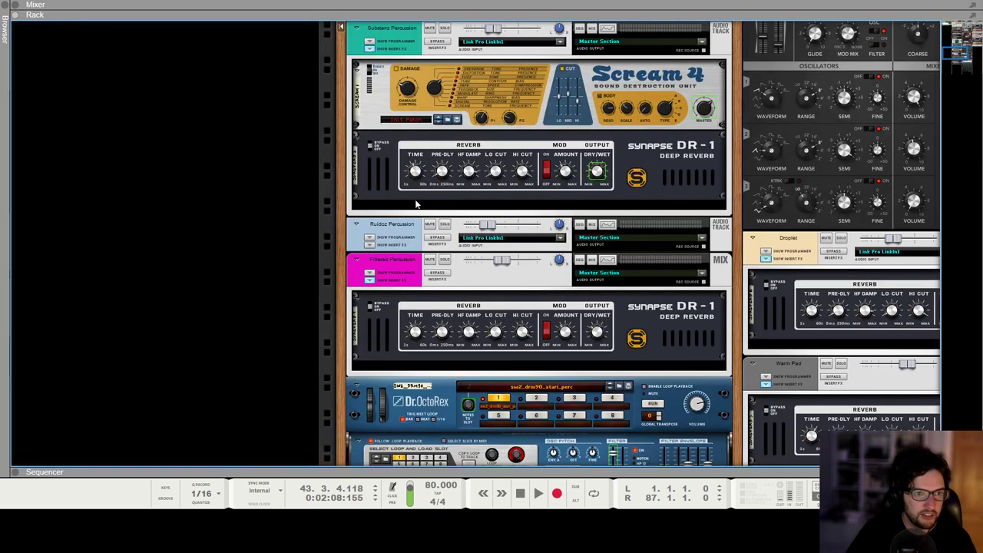
pyautogui.scroll(1, 408, 202)
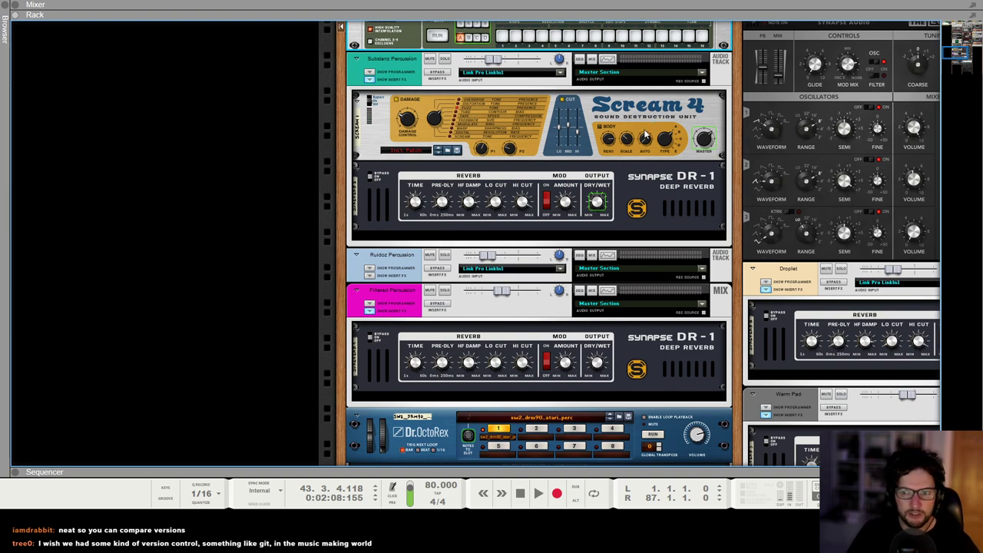
pyautogui.hscroll(2, 631, 178)
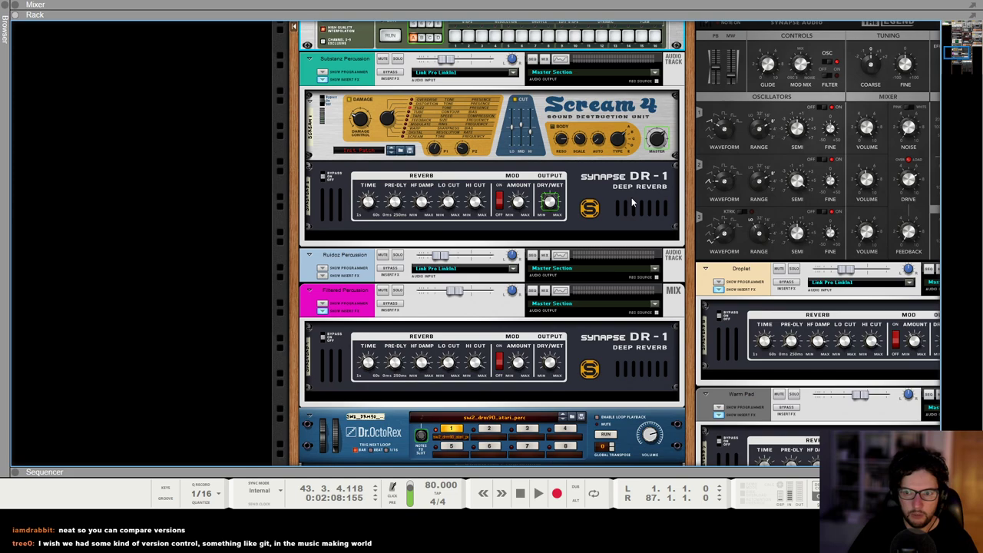
# Return to the sequencer and audition the Ruidoz Percussion track soloed from bar 29
pyautogui.press('F7')
pyautogui.scroll(-1, 51, 330)
pyautogui.scroll(-1, 52, 330)
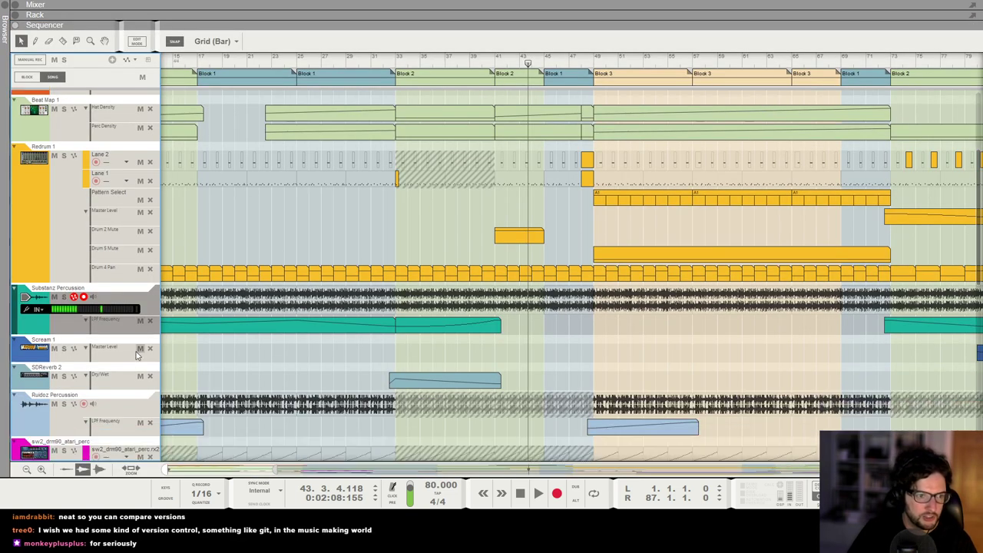
pyautogui.click(347, 63)
pyautogui.press('space')
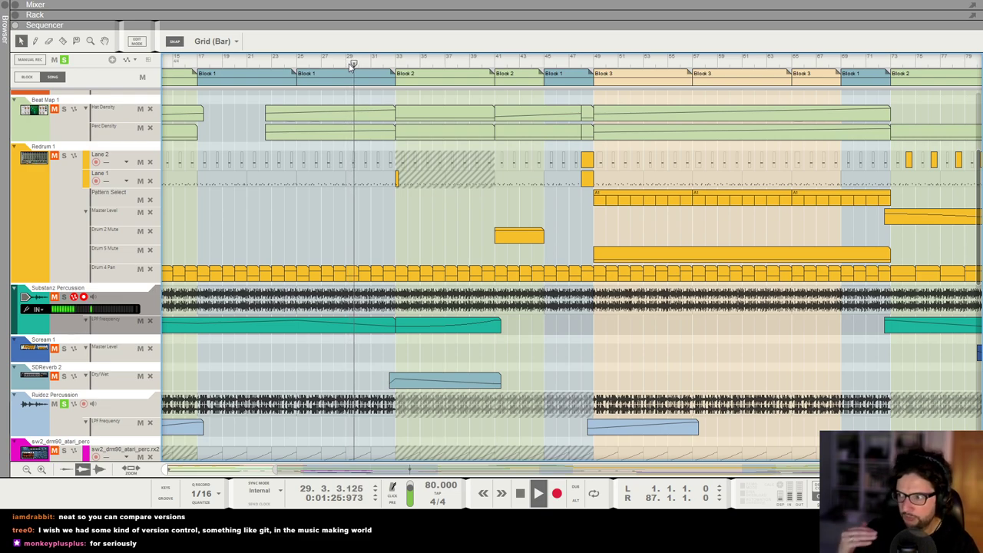
pyautogui.press('space')
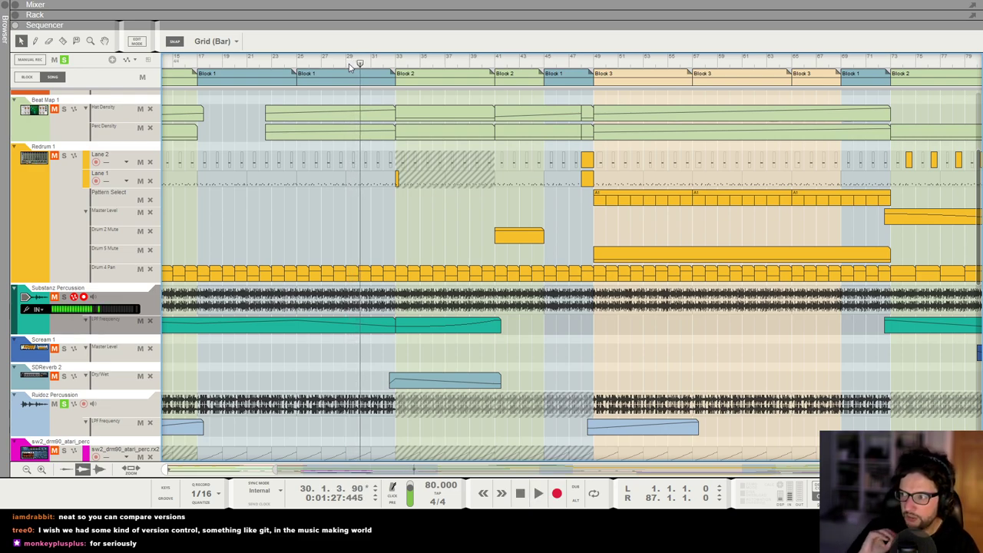
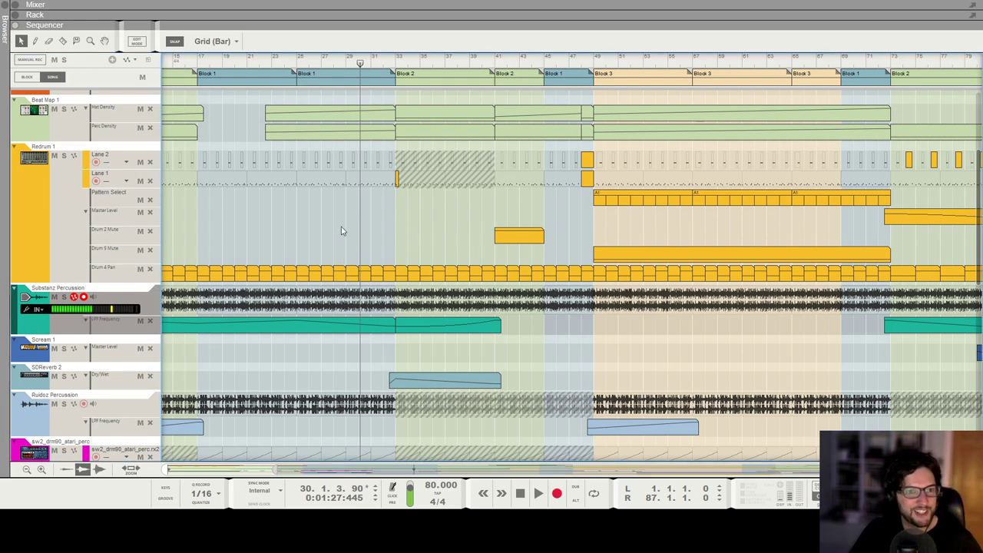
# Select and solo the BA Beatitude SK bass track and play it from bar 25
pyautogui.scroll(1, 435, 256)
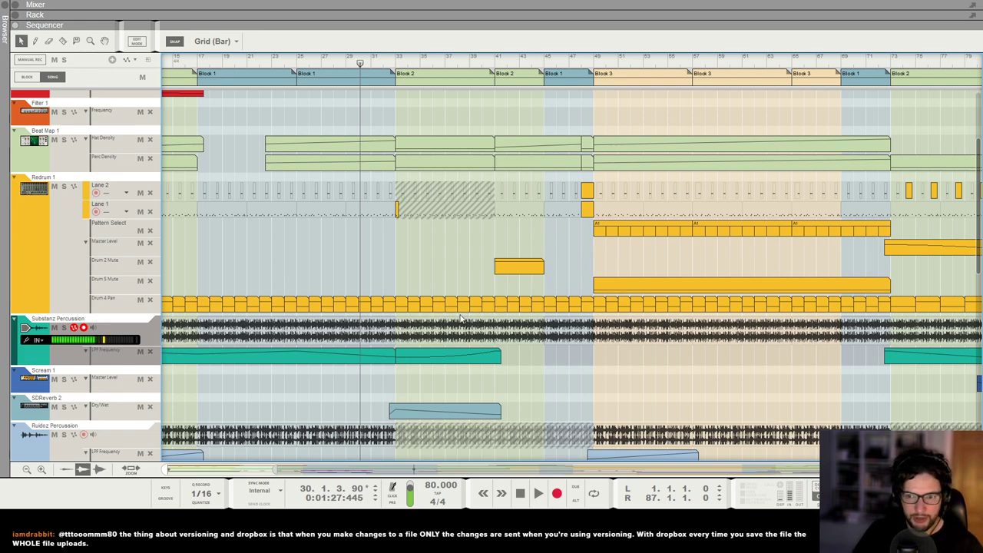
pyautogui.scroll(-7, 77, 247)
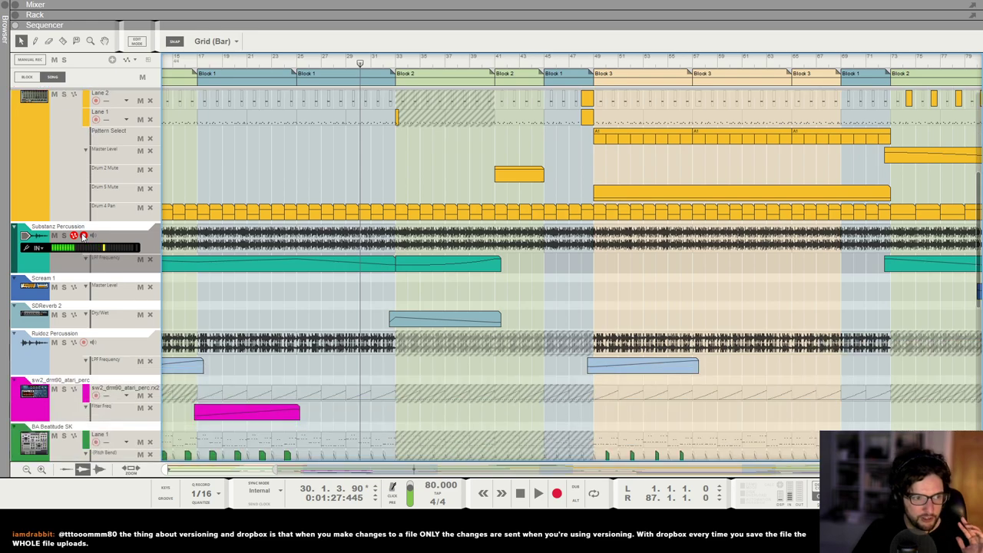
pyautogui.click(48, 337)
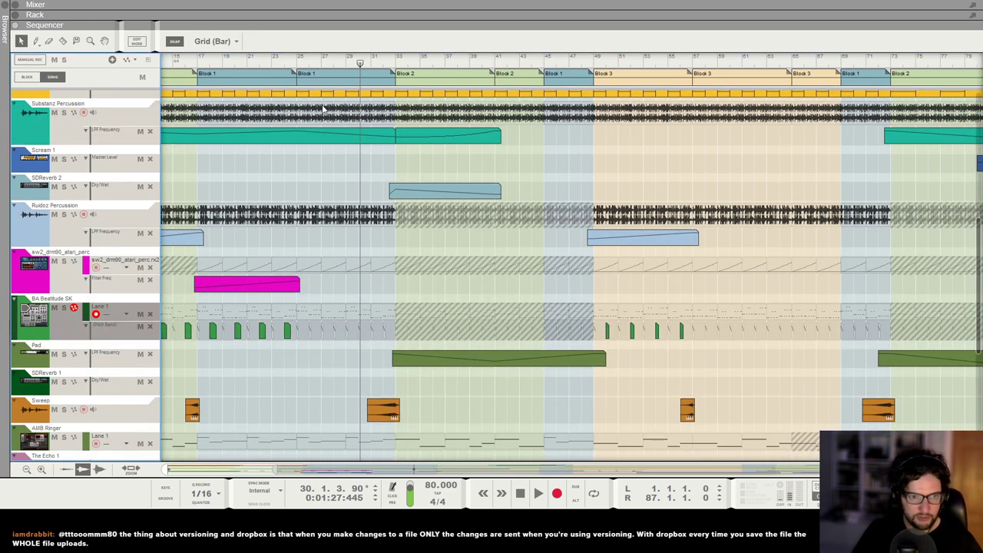
pyautogui.click(299, 61)
pyautogui.click(64, 307)
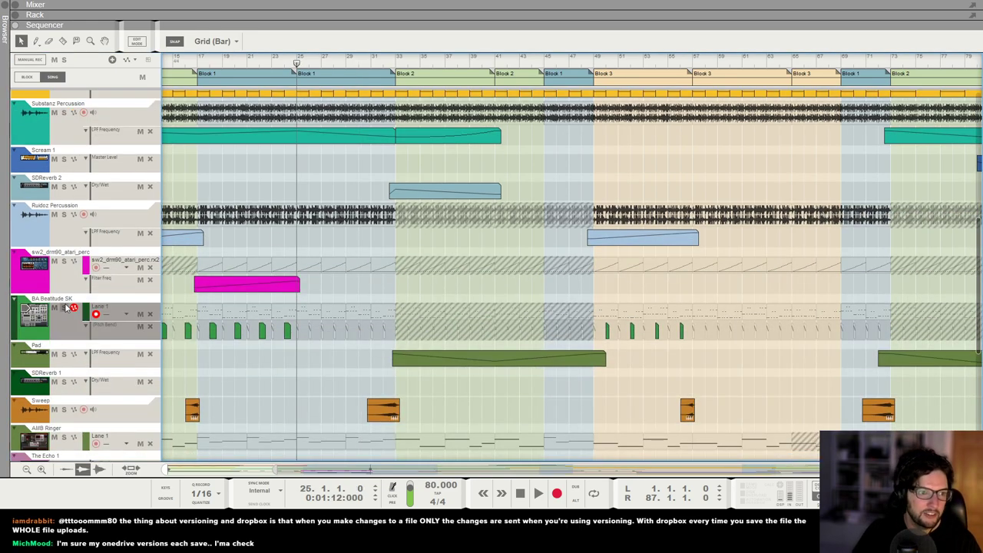
pyautogui.press('space')
# Inspect the bass's Spire synth in the rack during playback, stop the song, and look over the neighbouring devices
pyautogui.press('F6')
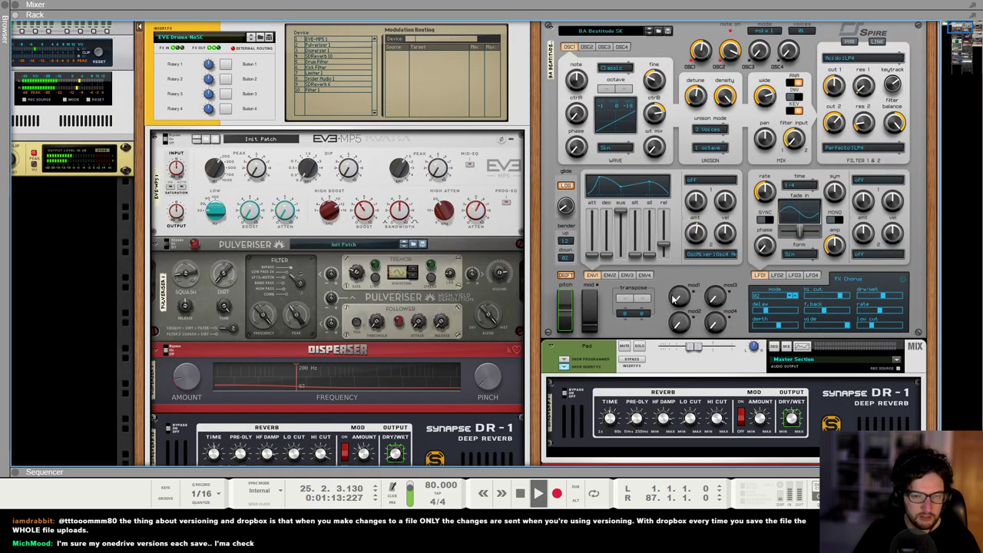
pyautogui.scroll(1, 649, 311)
pyautogui.click(904, 319)
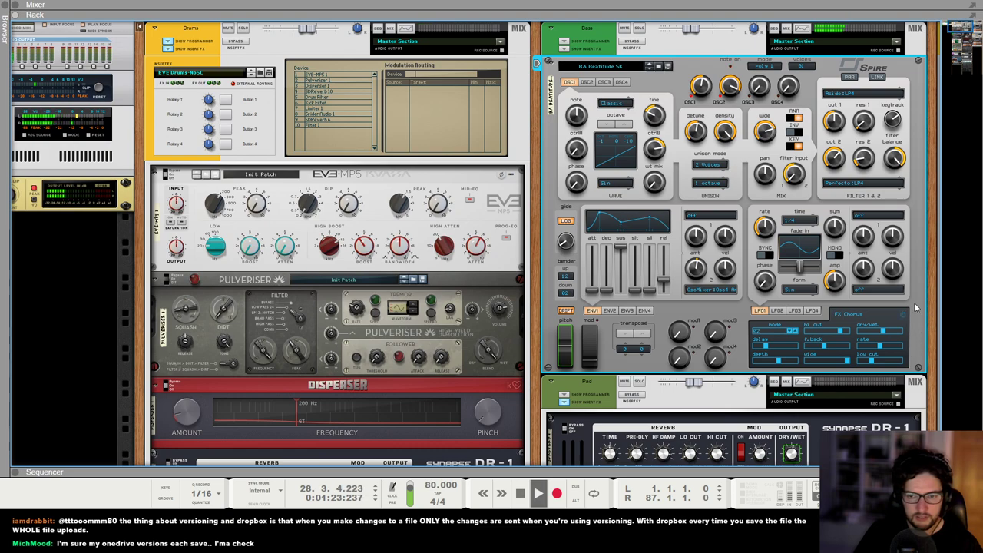
pyautogui.press('space')
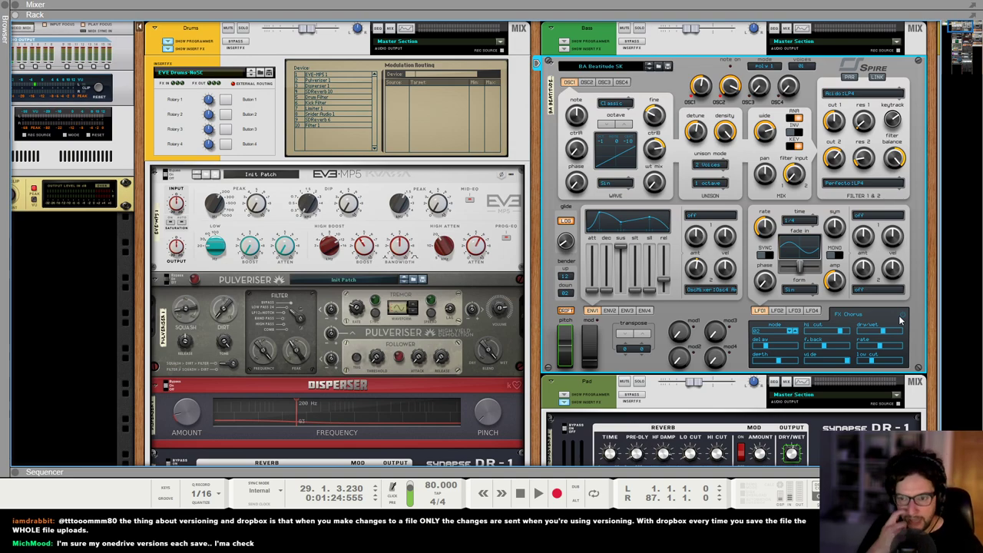
pyautogui.scroll(-3, 387, 266)
pyautogui.scroll(-12, 388, 266)
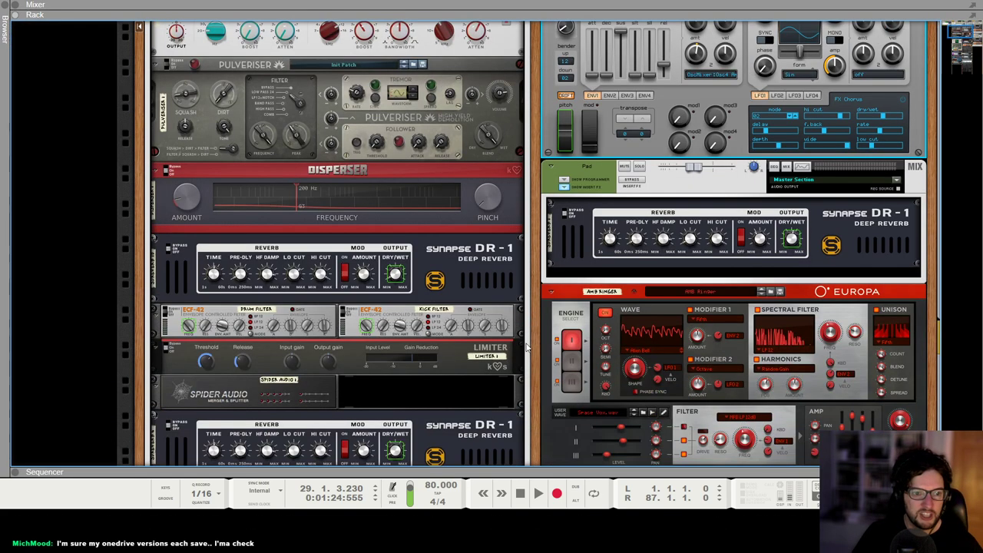
pyautogui.scroll(9, 615, 269)
pyautogui.scroll(5, 614, 268)
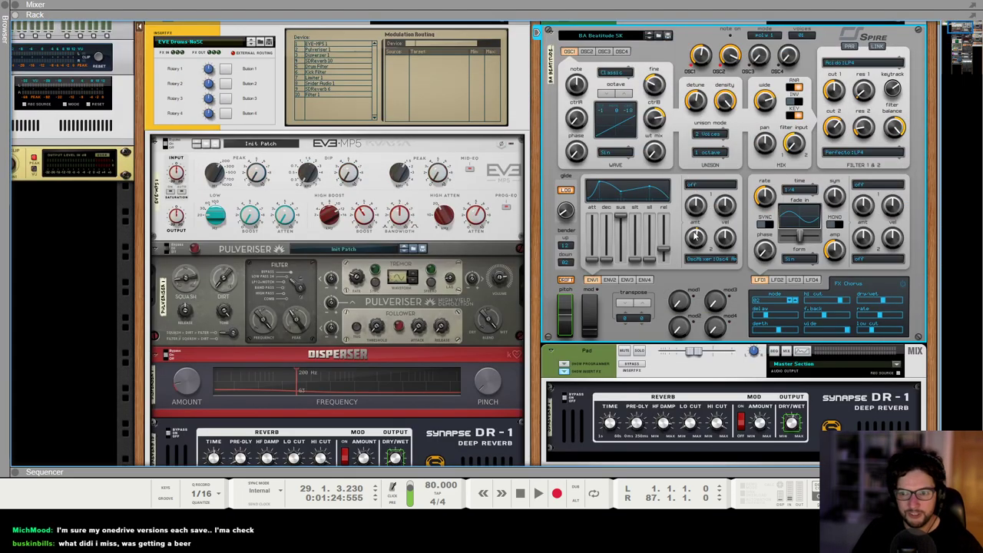
pyautogui.scroll(-2, 726, 259)
# Return to the sequencer, solo the LD Days track instead of the bass, and play it from bar 25
pyautogui.press('F7')
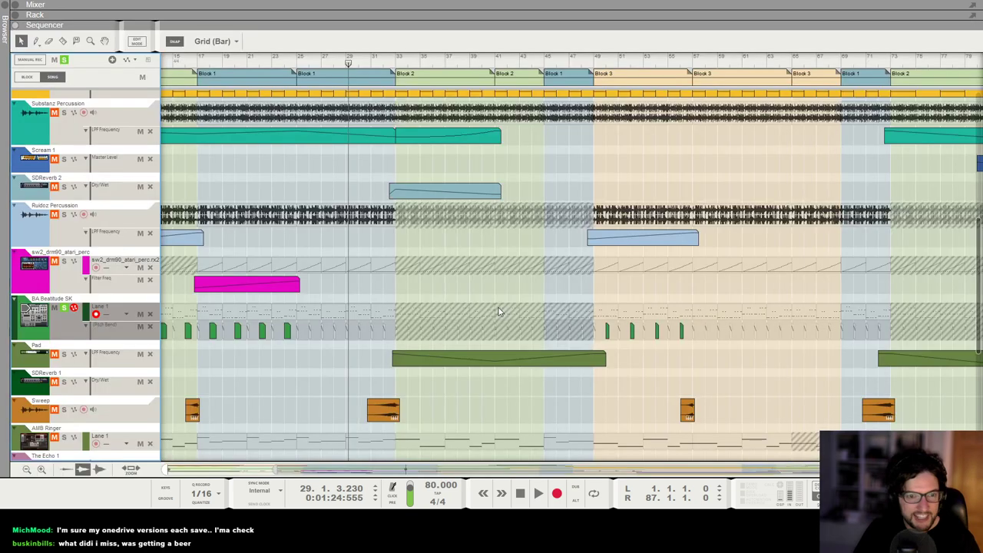
pyautogui.scroll(-3, 448, 320)
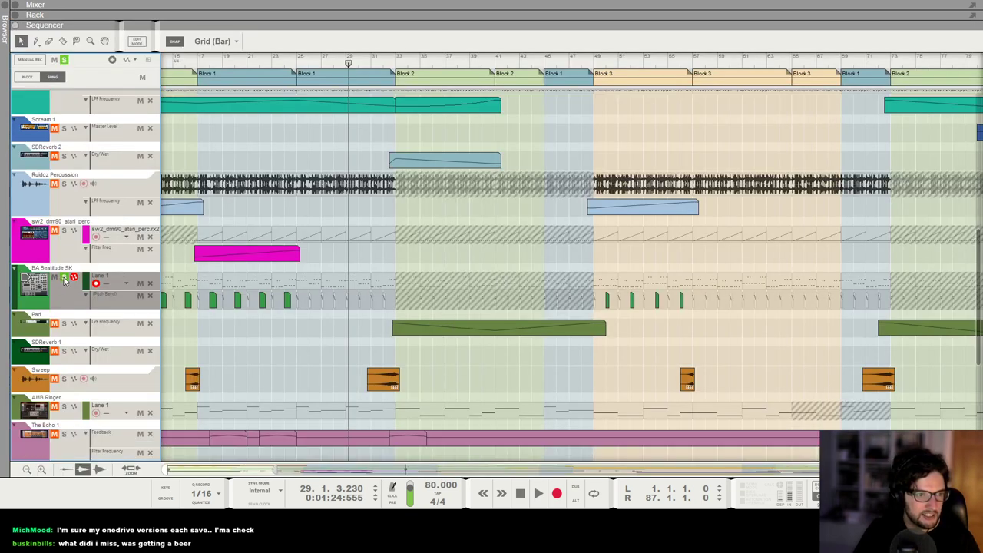
pyautogui.scroll(-4, 252, 313)
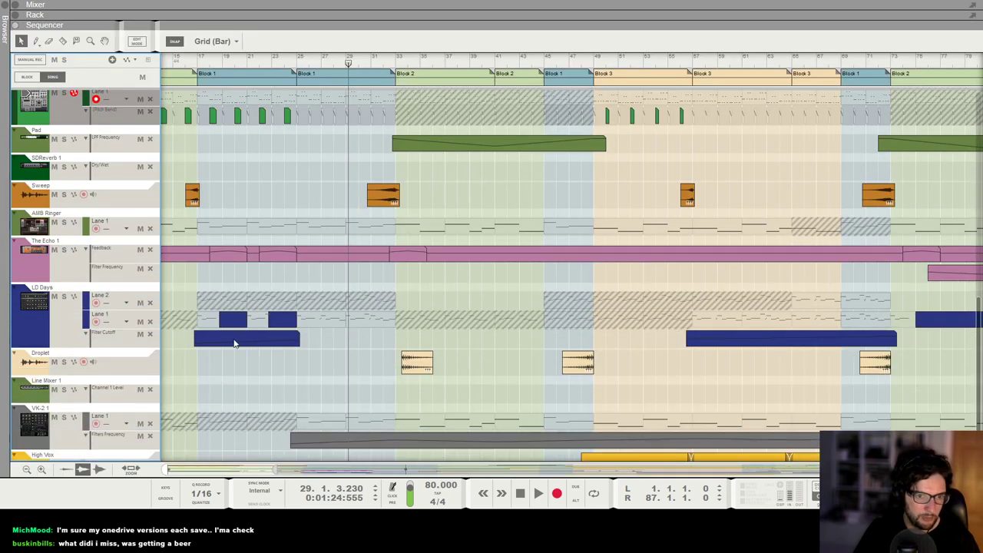
pyautogui.click(64, 295)
pyautogui.click(296, 63)
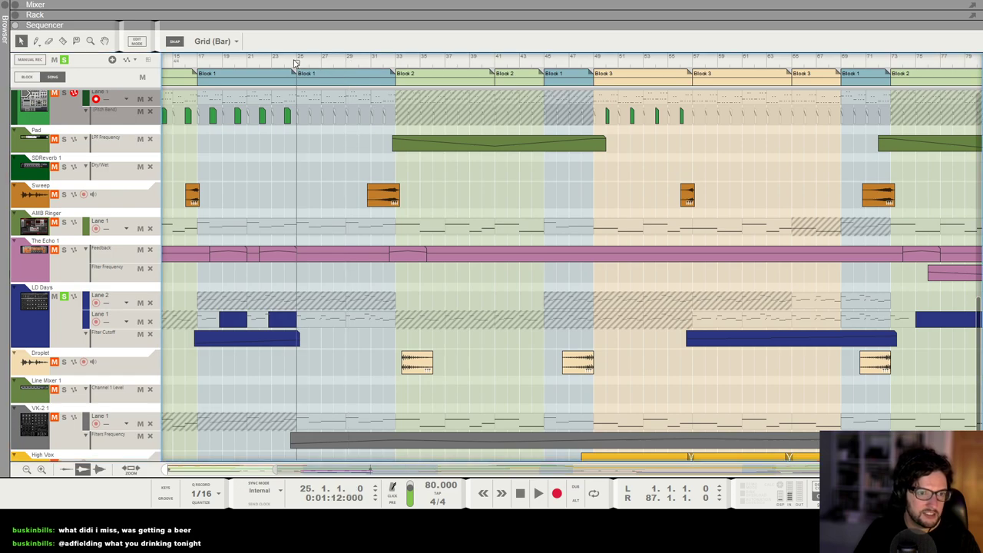
pyautogui.press('space')
# Examine The Legend synth and the lead channel's DR-1 and The Echo effects in the rack, with playback stopped
pyautogui.press('F6')
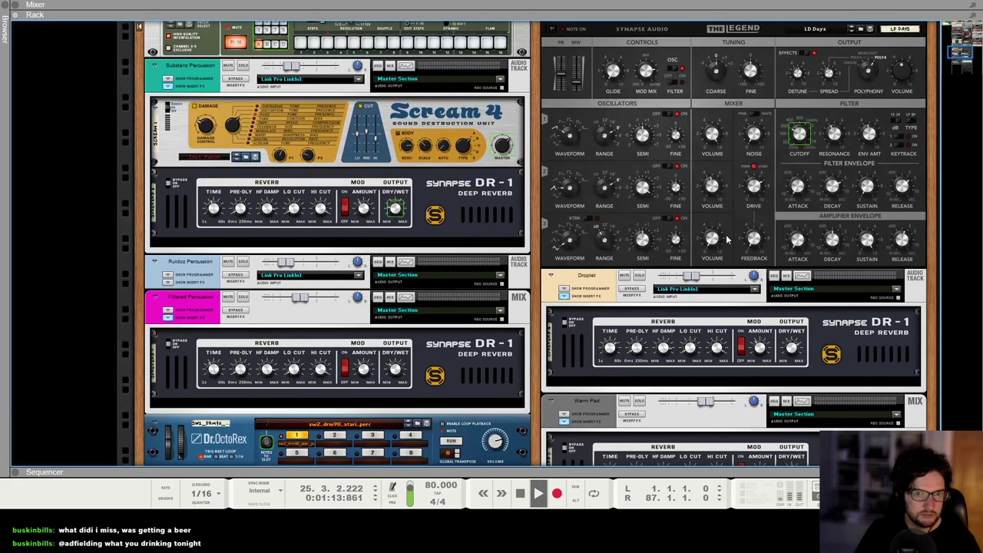
pyautogui.scroll(3, 435, 248)
pyautogui.click(654, 140)
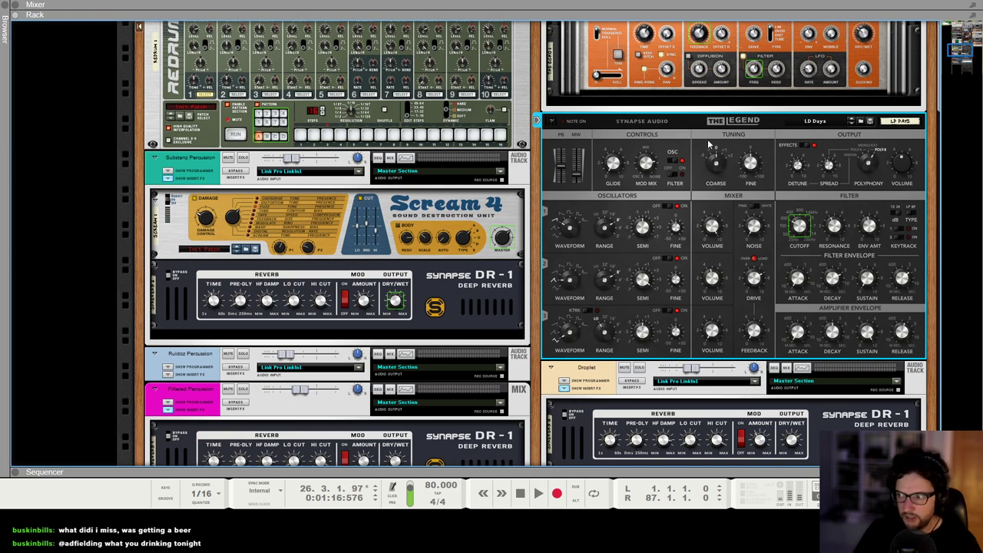
pyautogui.scroll(1, 708, 145)
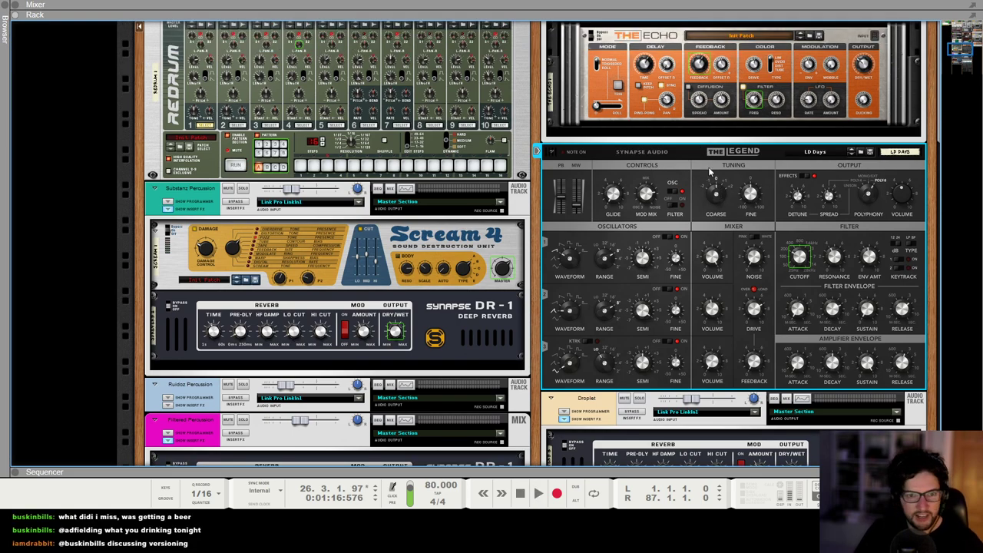
pyautogui.scroll(4, 689, 165)
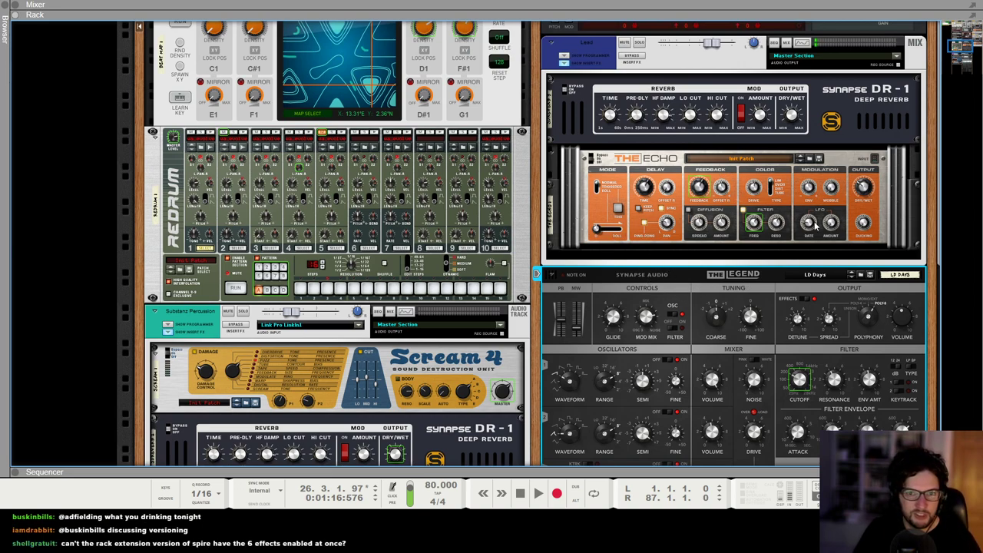
pyautogui.click(863, 123)
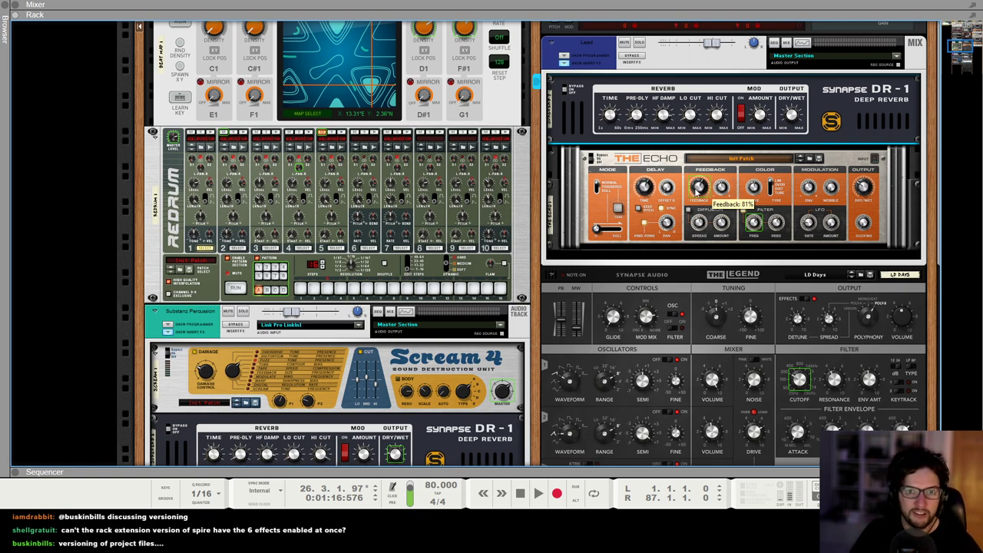
# Open The Echo 1's Feedback automation clip in the sequencer, then check the Feedback knob and The Legend's amplifier envelope in the rack
pyautogui.press('F7')
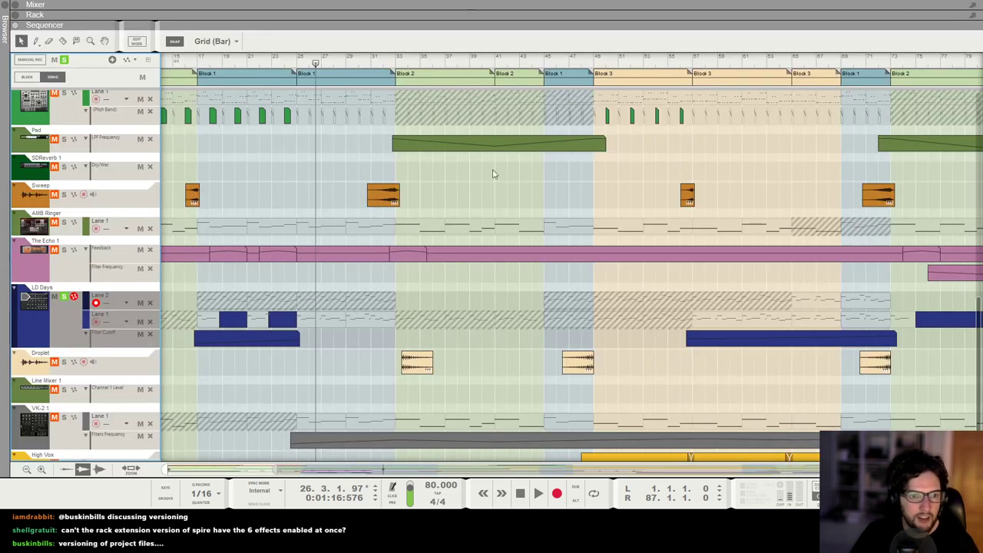
pyautogui.doubleClick(326, 257)
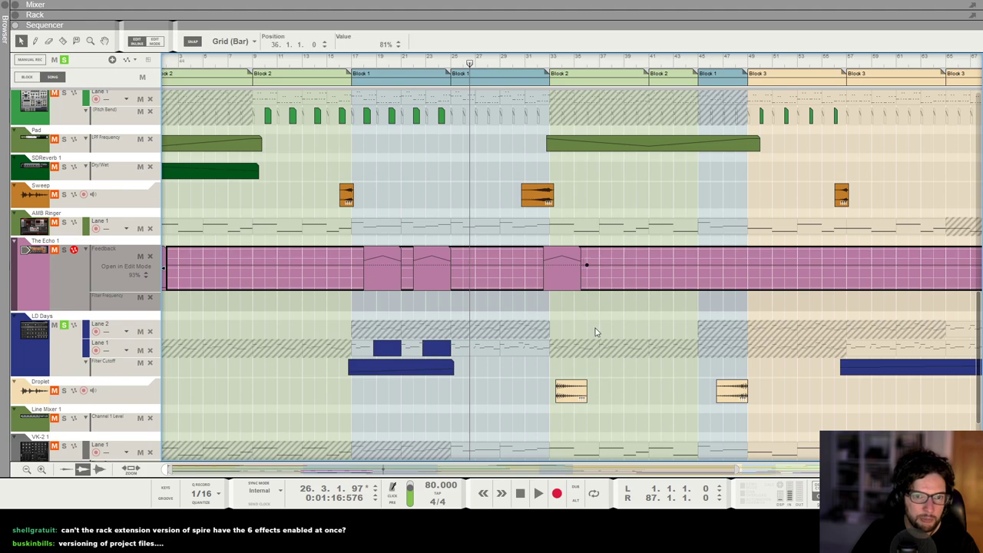
pyautogui.press('F6')
pyautogui.scroll(2, 716, 142)
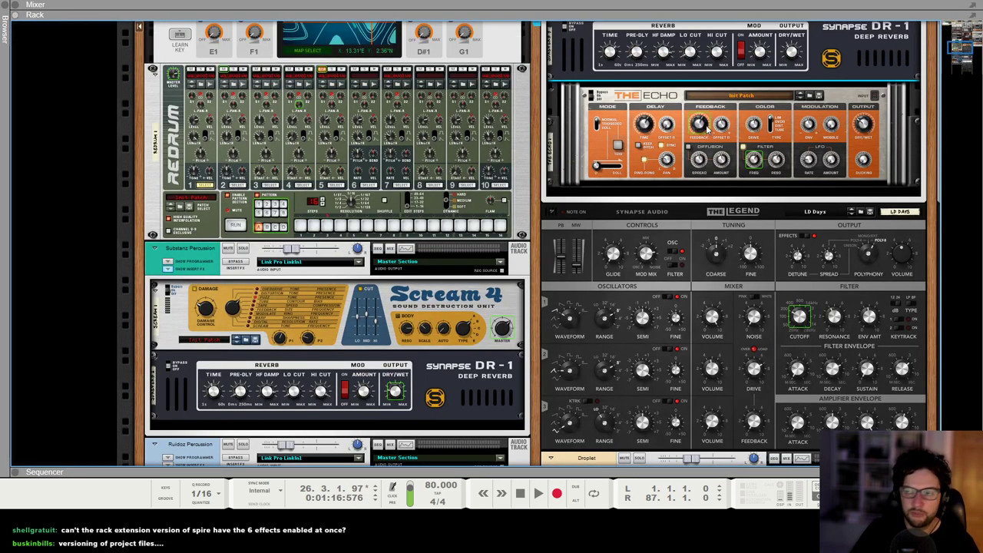
pyautogui.moveTo(708, 135)
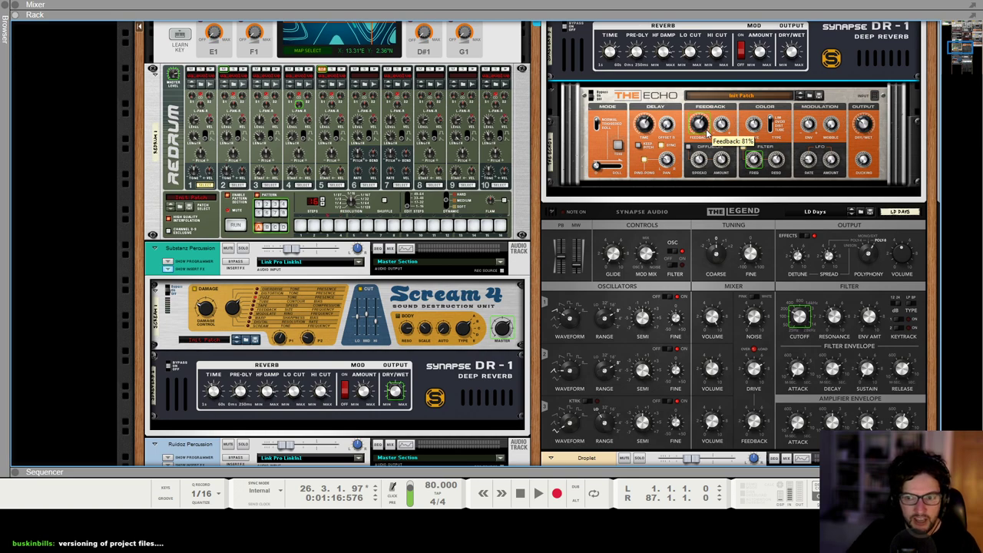
pyautogui.scroll(-3, 703, 146)
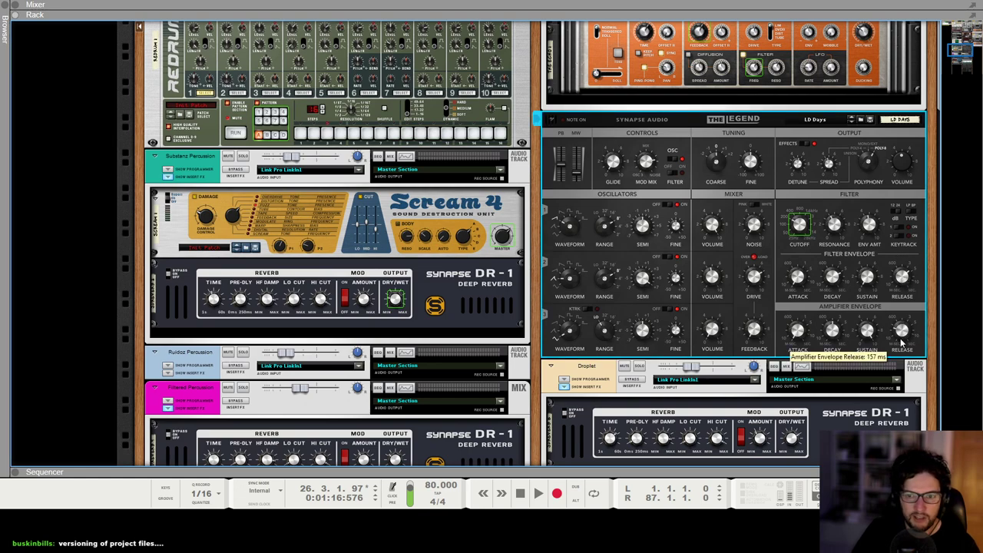
# Play the soloed lead from bar 17 in the sequencer, move the song position to bar 29, and select the LD Days track
pyautogui.press('F7')
pyautogui.click(353, 62)
pyautogui.press('space')
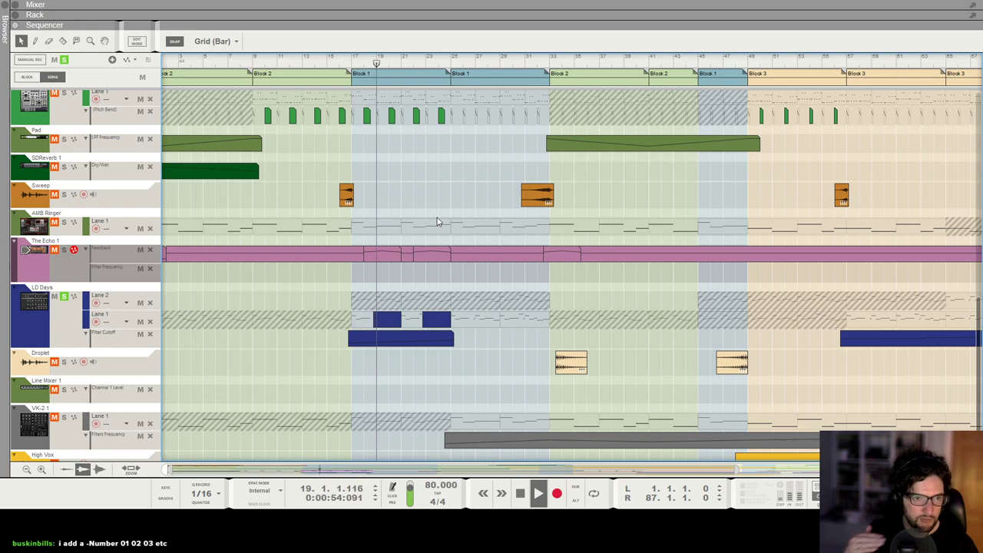
pyautogui.click(451, 63)
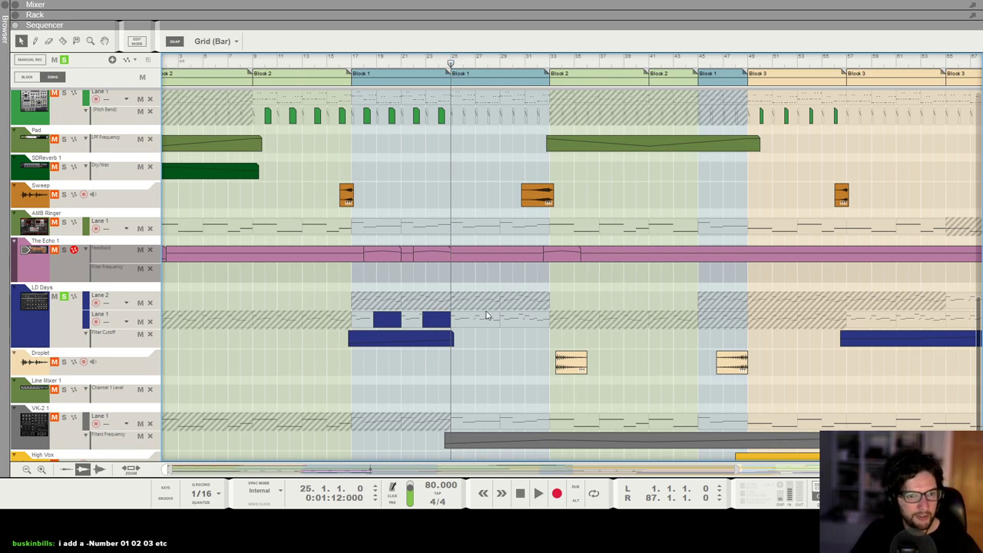
pyautogui.click(497, 63)
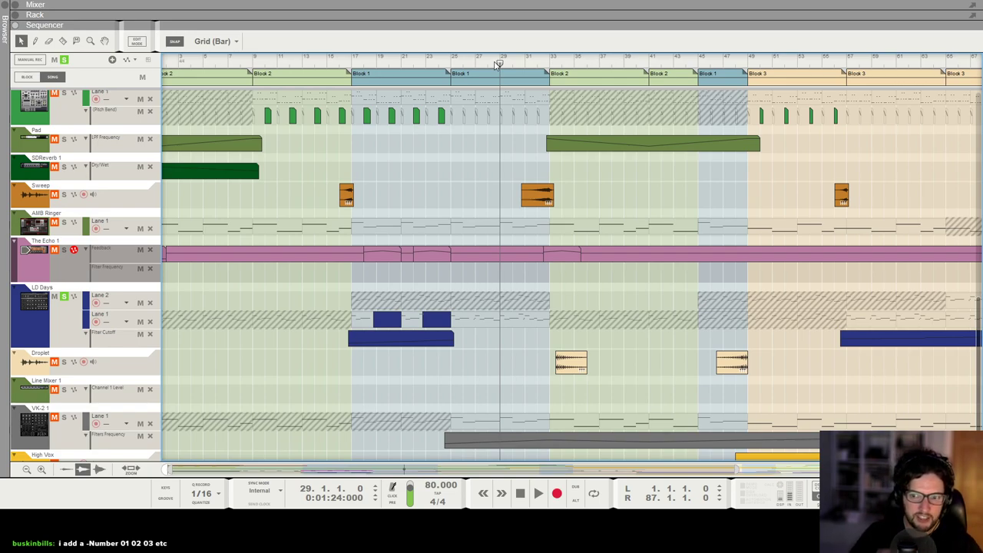
pyautogui.click(52, 331)
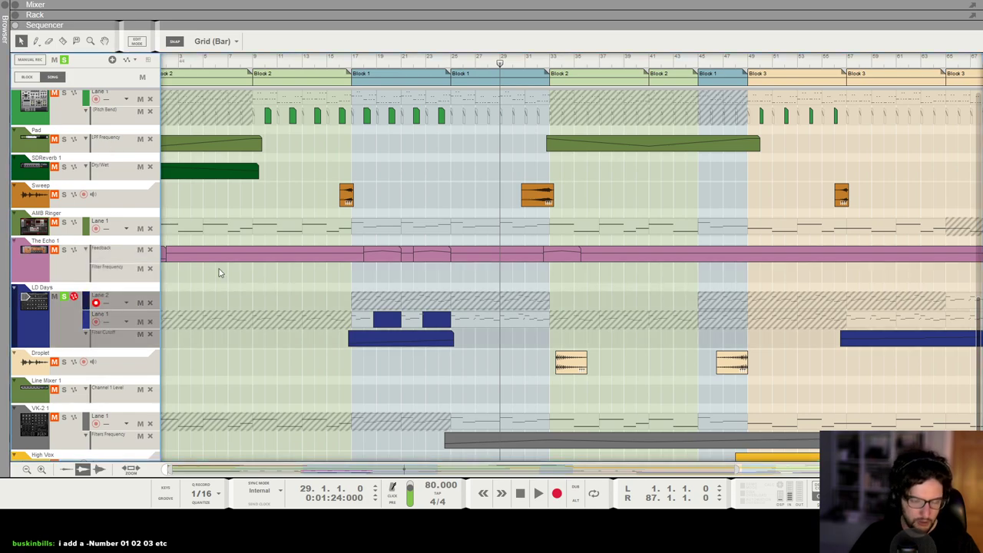
# Examine the Spire bass synth in the rack and view its effects page options, keeping FX Chorus selected
pyautogui.press('F6')
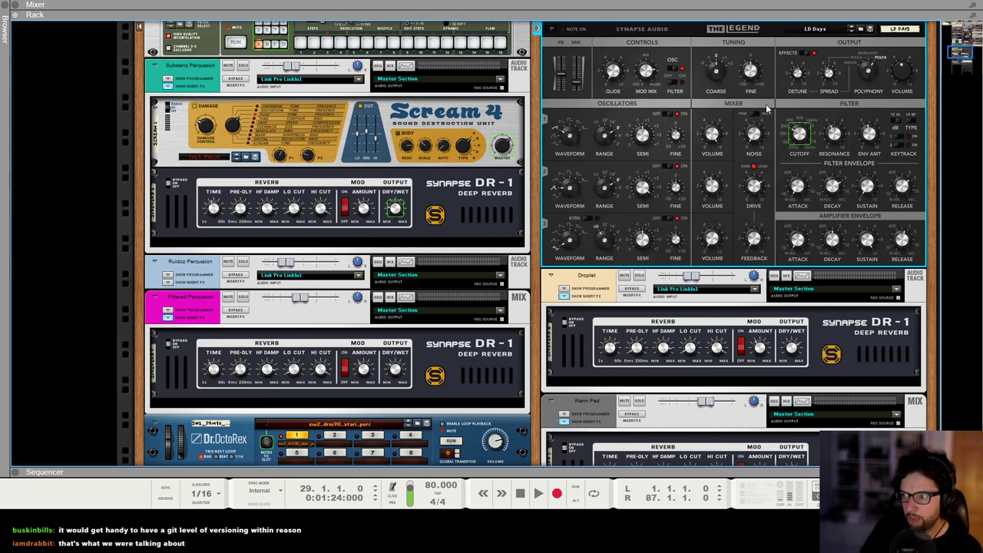
pyautogui.scroll(-10, 766, 108)
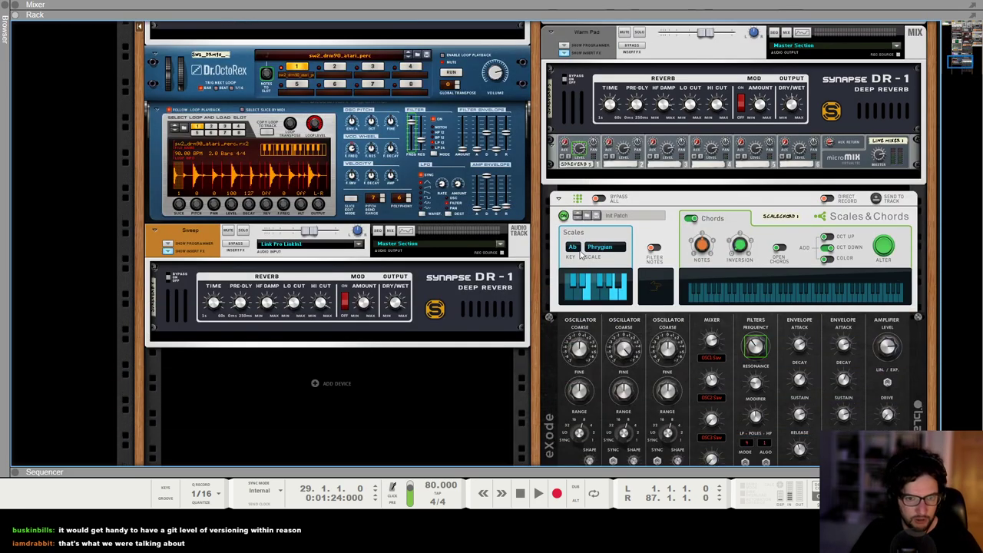
pyautogui.scroll(5, 657, 313)
pyautogui.scroll(15, 657, 312)
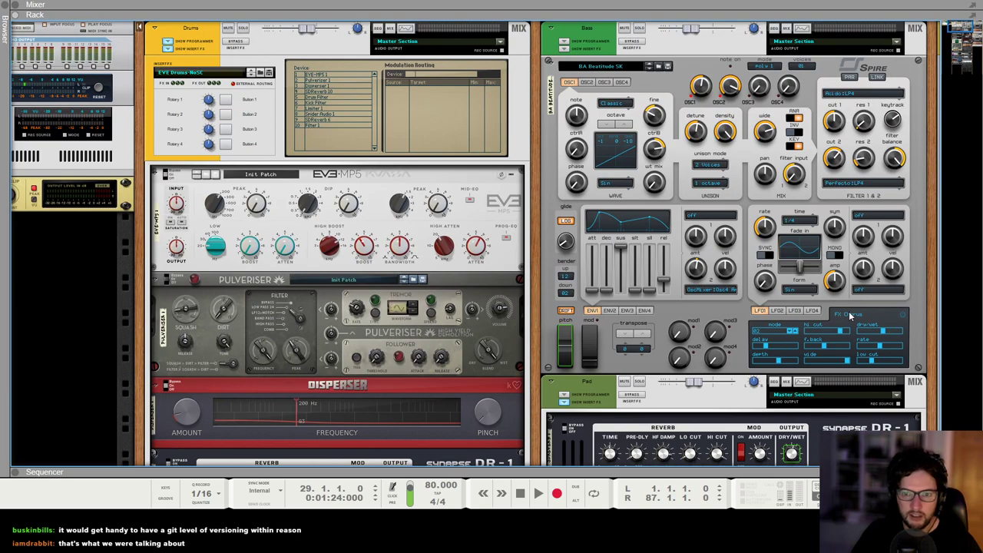
pyautogui.click(848, 314)
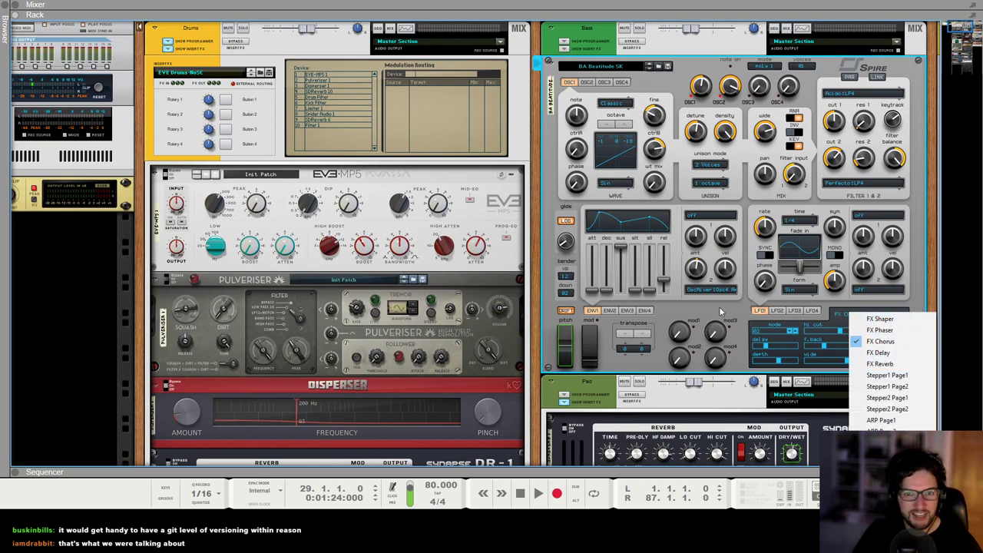
pyautogui.click(875, 341)
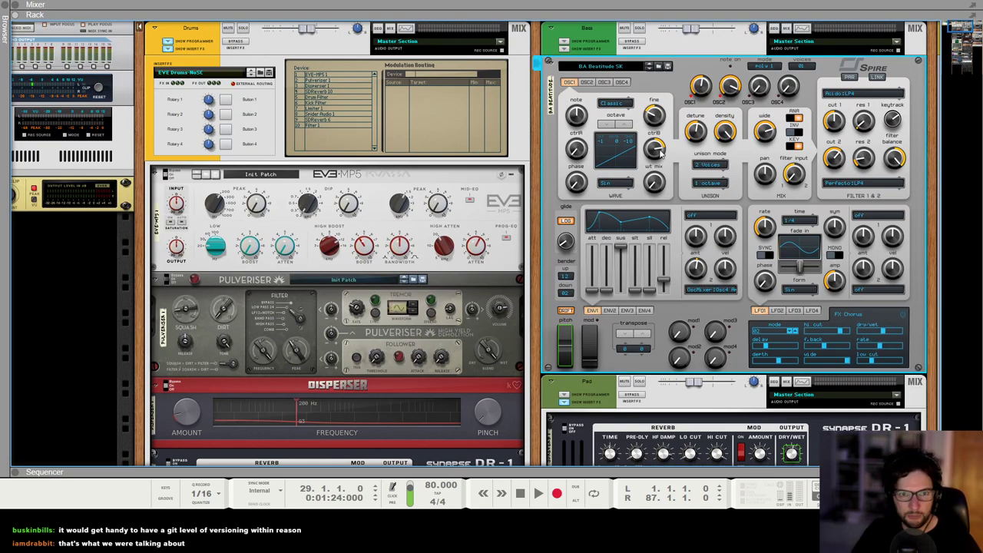
pyautogui.rightClick(613, 107)
pyautogui.press('Escape')
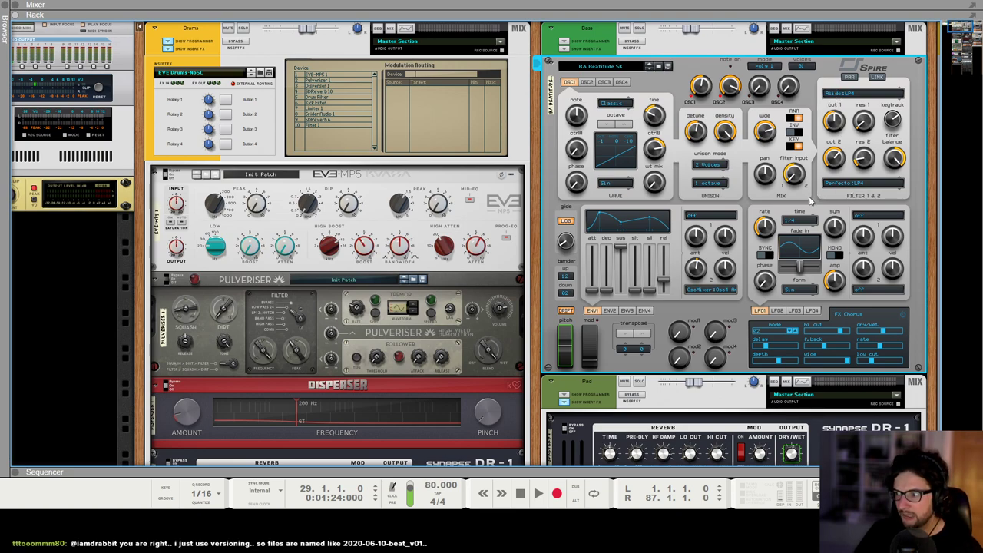
# Examine the High Vox channel's effects from the Cakewalk leveling amplifier to Channel EQ, and select The Legend lead synth in the rack
pyautogui.scroll(-6, 787, 194)
pyautogui.scroll(-5, 787, 195)
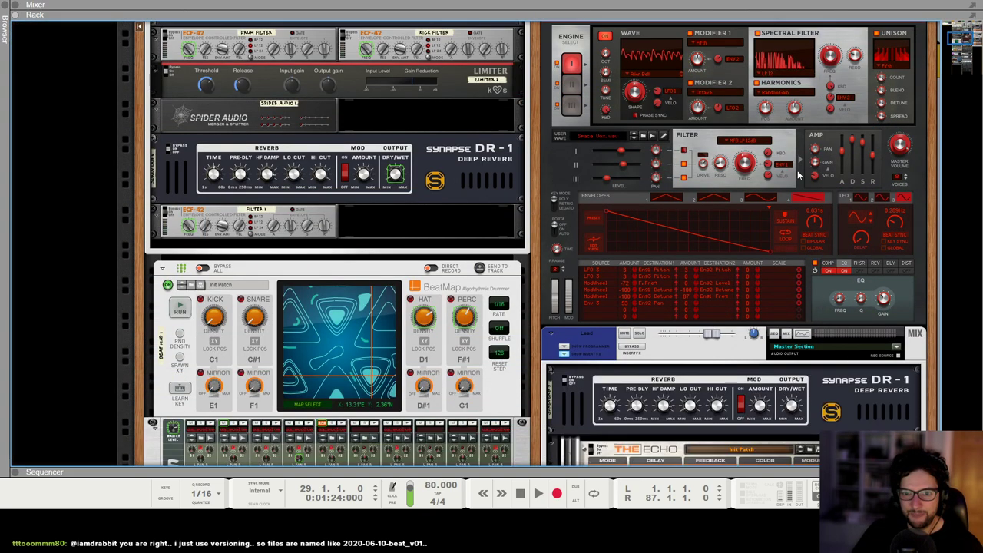
pyautogui.hscroll(7, 807, 152)
pyautogui.hscroll(2, 807, 152)
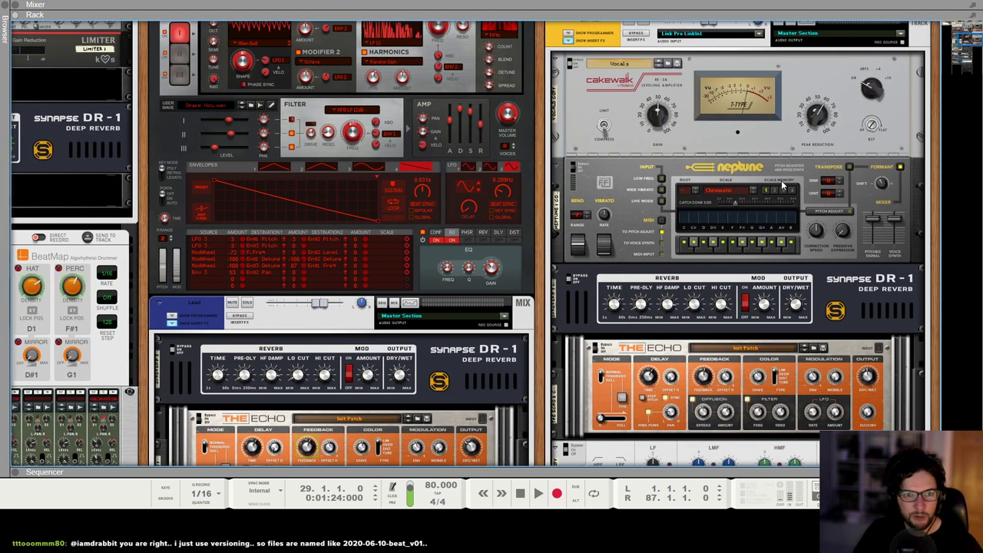
pyautogui.scroll(10, 647, 260)
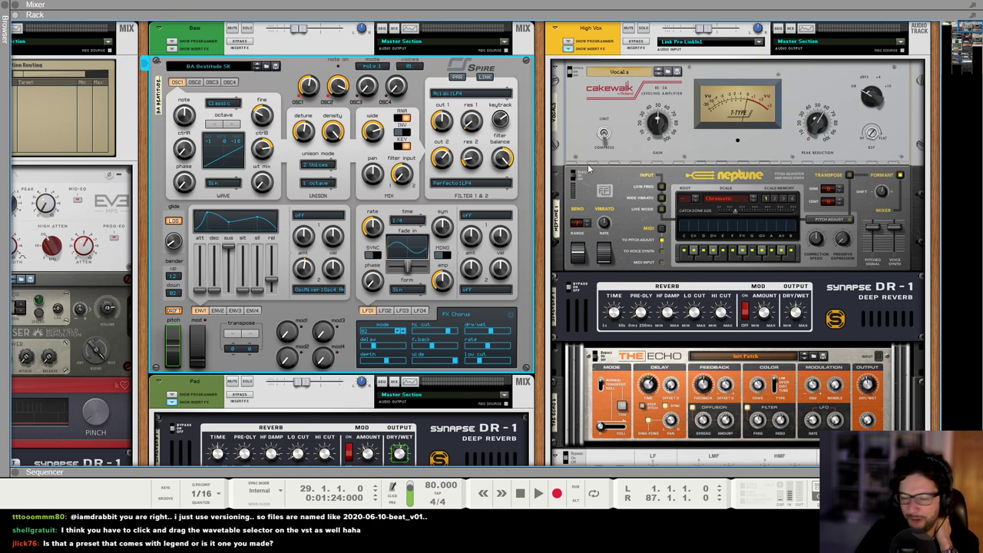
pyautogui.click(560, 167)
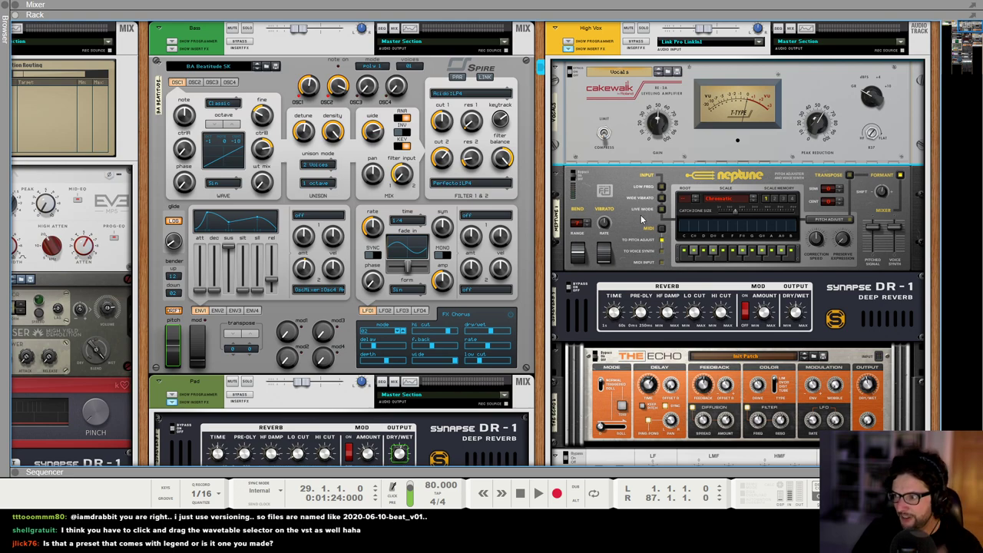
pyautogui.scroll(-3, 695, 207)
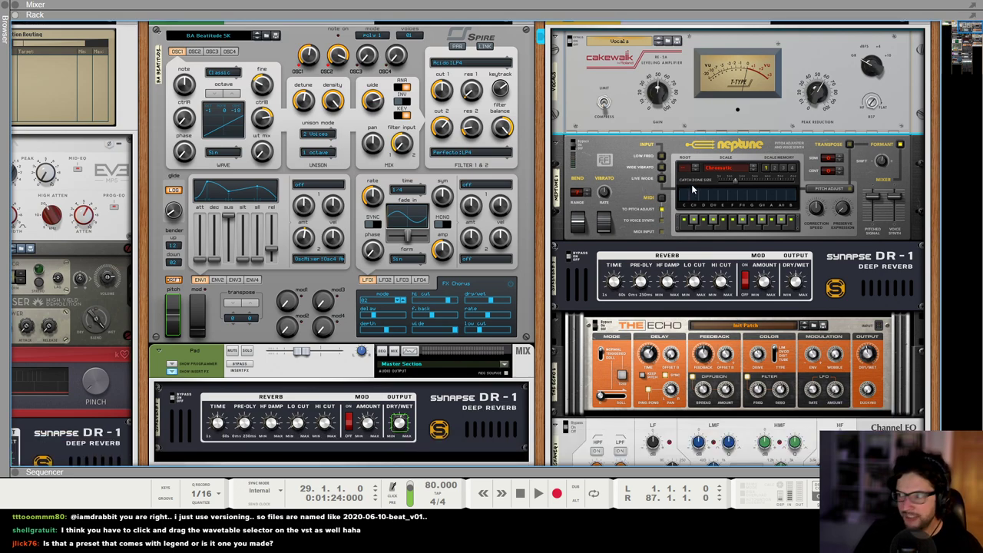
pyautogui.scroll(-5, 700, 216)
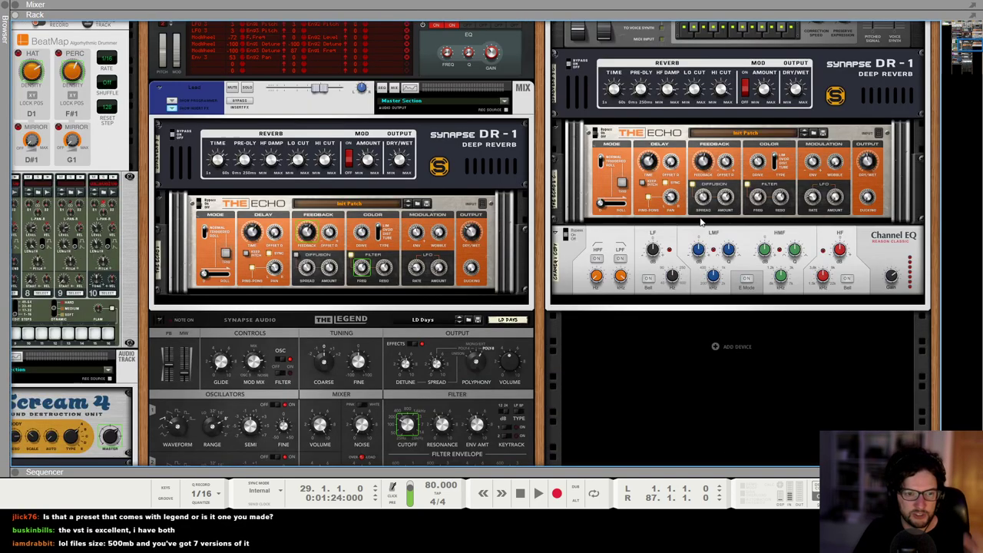
pyautogui.click(280, 304)
pyautogui.scroll(-4, 280, 304)
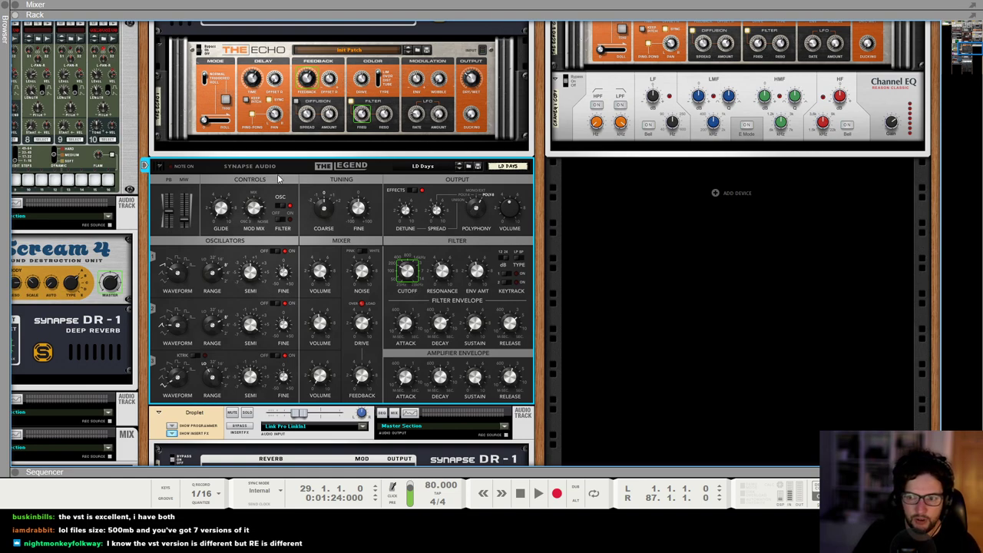
# Open Block 3 from the sequencer's song arrangement and view the notes in the LD Days Lane 2 clip
pyautogui.press('F7')
pyautogui.scroll(-2, 765, 312)
pyautogui.hscroll(3, 766, 312)
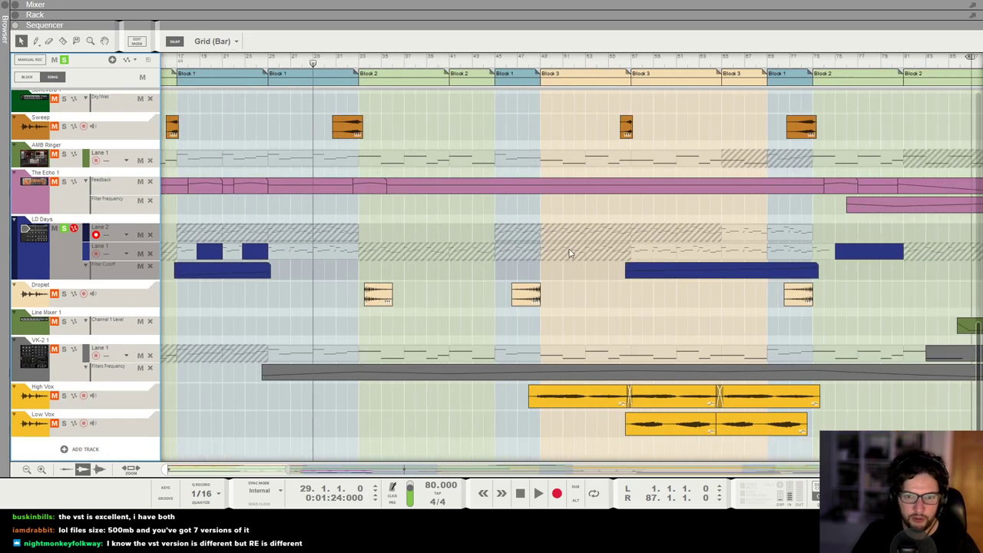
pyautogui.hscroll(-3, 765, 312)
pyautogui.scroll(4, 795, 128)
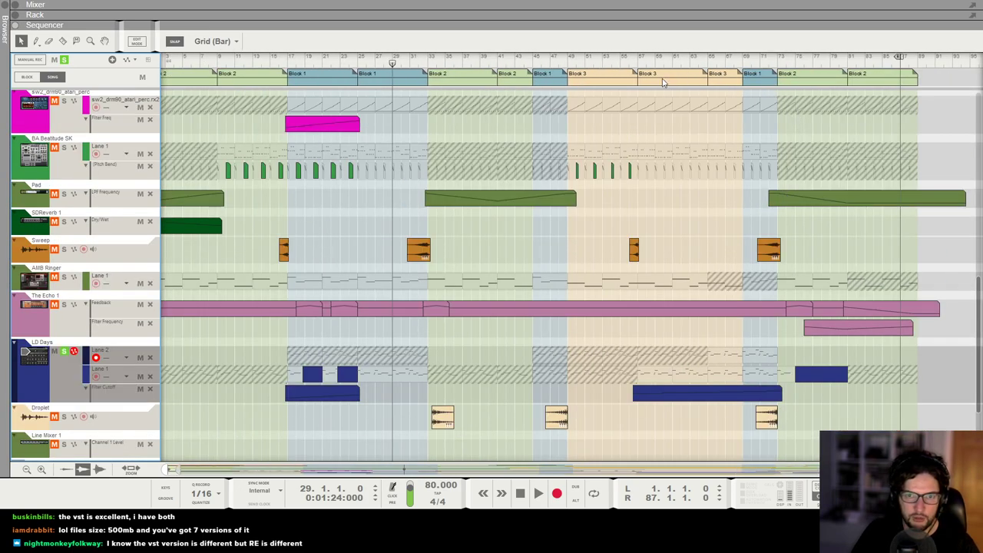
pyautogui.doubleClick(605, 83)
pyautogui.click(220, 359)
pyautogui.doubleClick(221, 359)
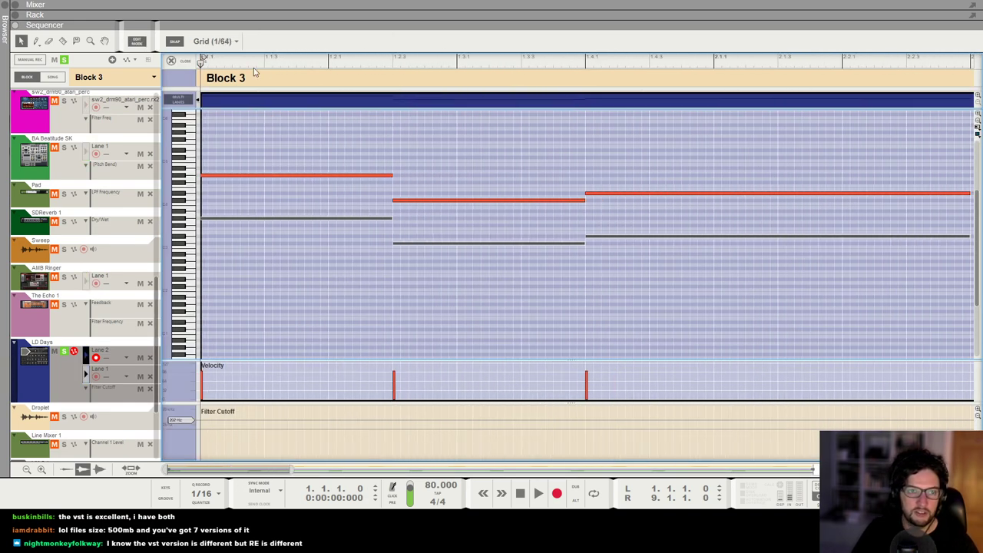
# Leave the note editor, play Block 3 with the lead soloed, and stop playback
pyautogui.hotkey('ctrl', 'e')
pyautogui.press('space')
pyautogui.scroll(-2, 338, 273)
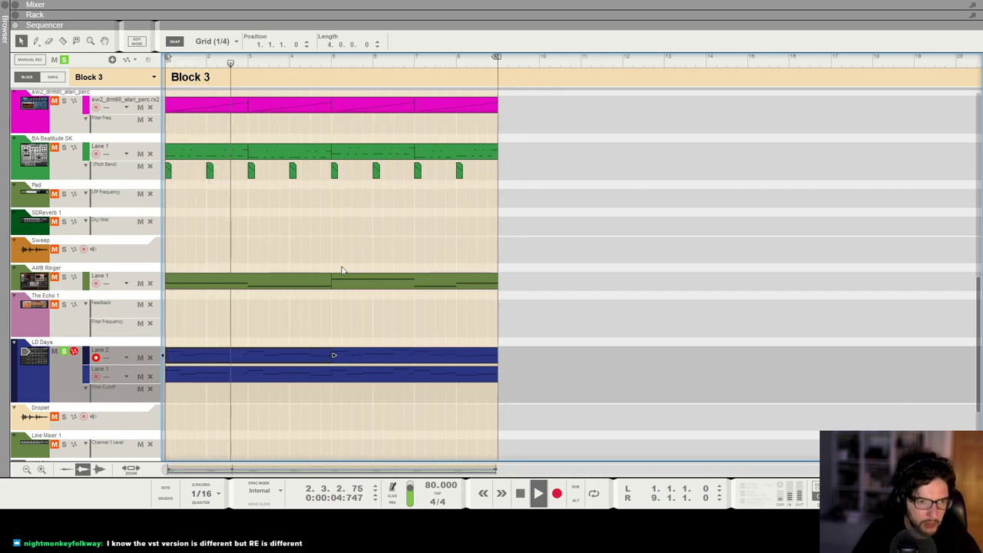
pyautogui.press('space')
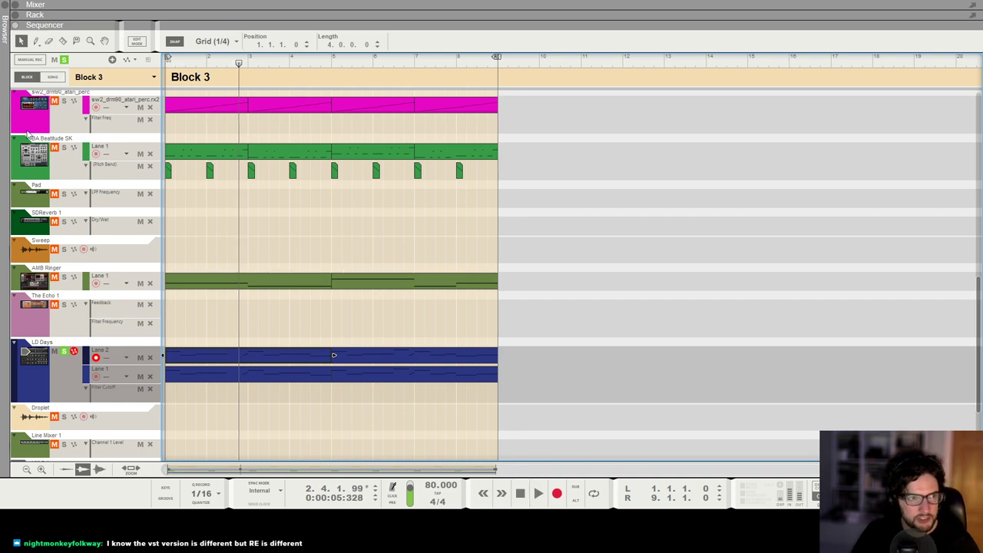
# Return to the song arrangement, unsolo LD Days, and move the song position to bar 57 and on to bar 65
pyautogui.click(53, 77)
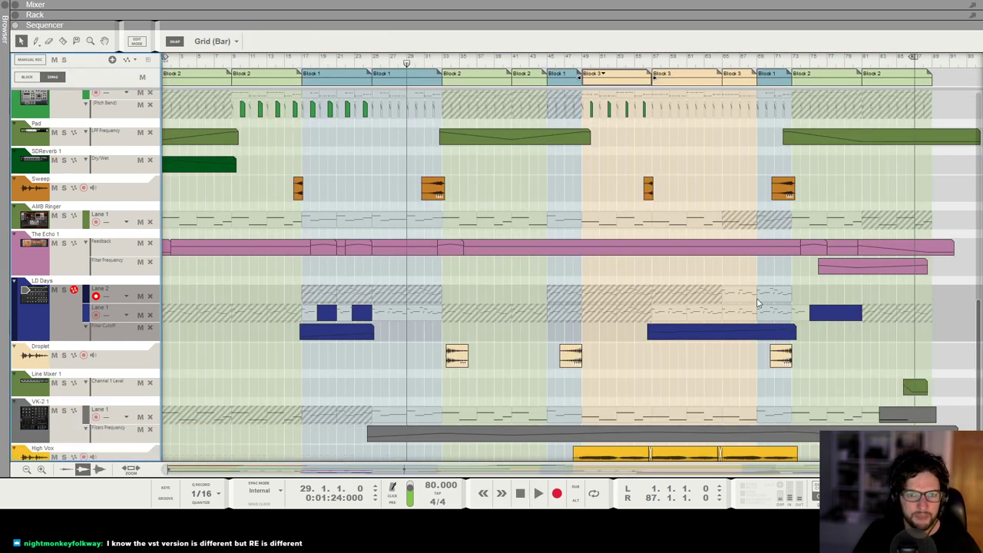
pyautogui.moveTo(661, 65); pyautogui.dragTo(652, 65)
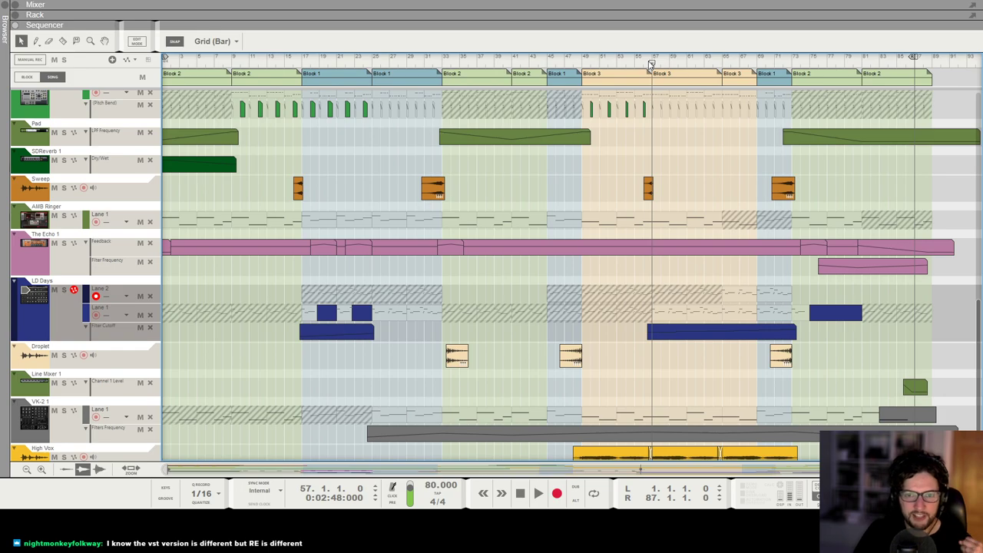
pyautogui.click(721, 65)
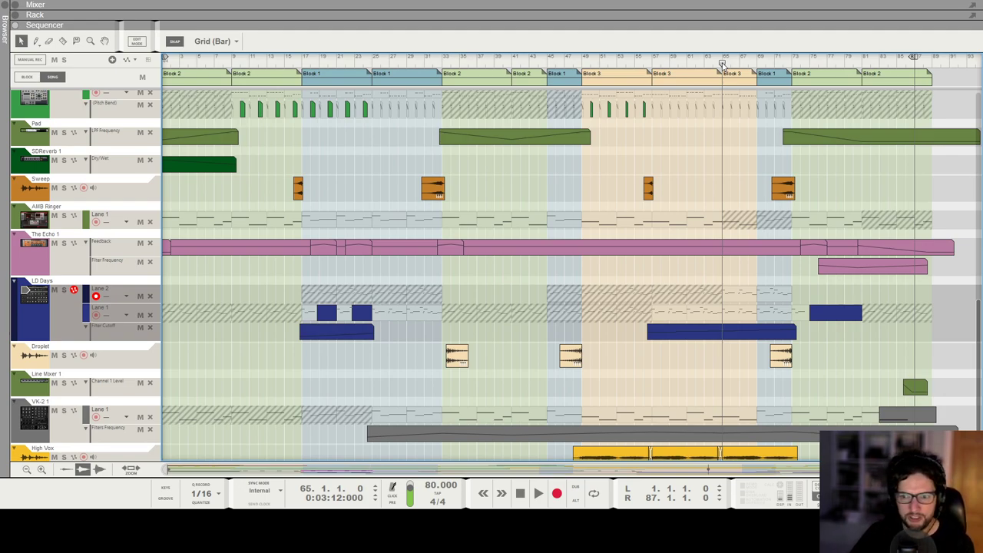
pyautogui.scroll(-2, 591, 206)
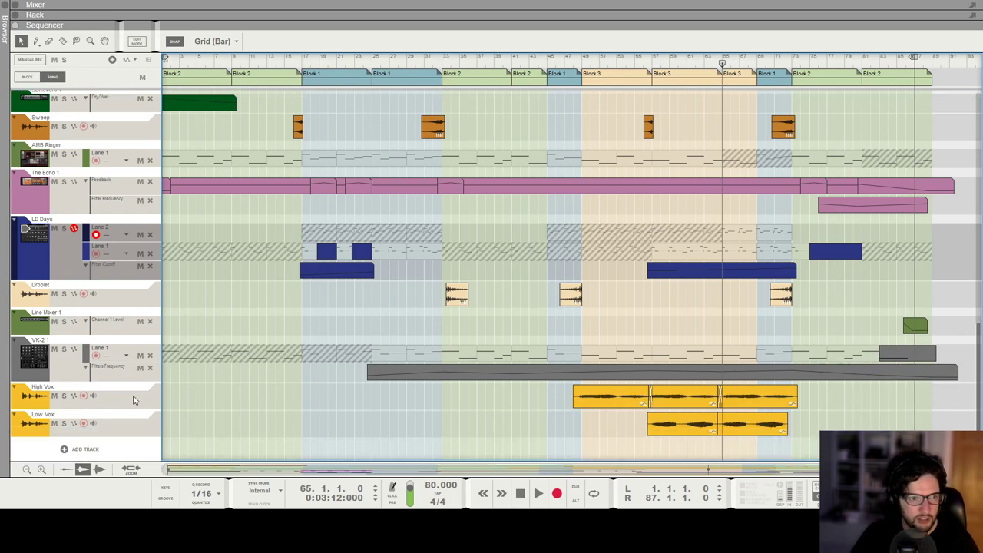
# Solo the High Vox and Low Vox tracks and play them from bar 57
pyautogui.click(64, 396)
pyautogui.click(64, 428)
pyautogui.click(650, 57)
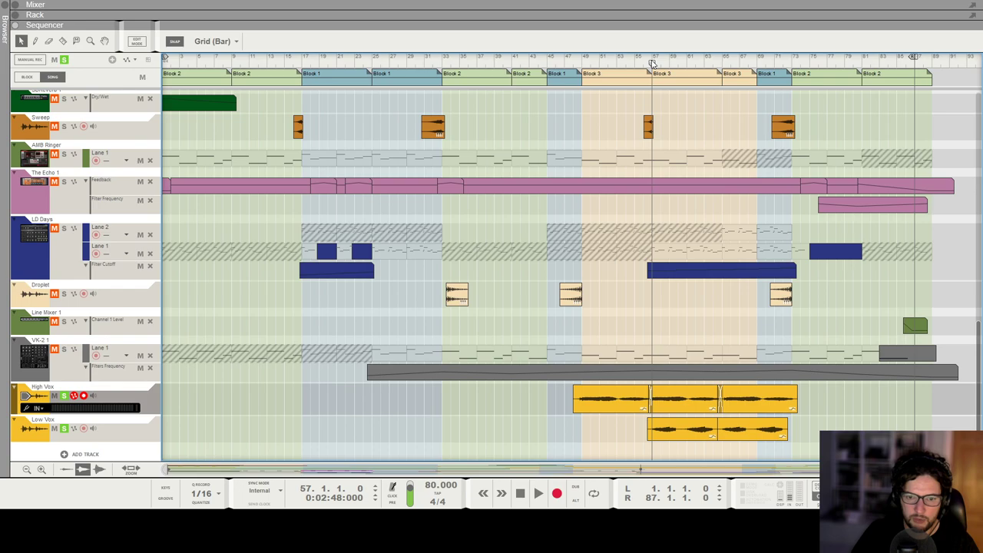
pyautogui.press('space')
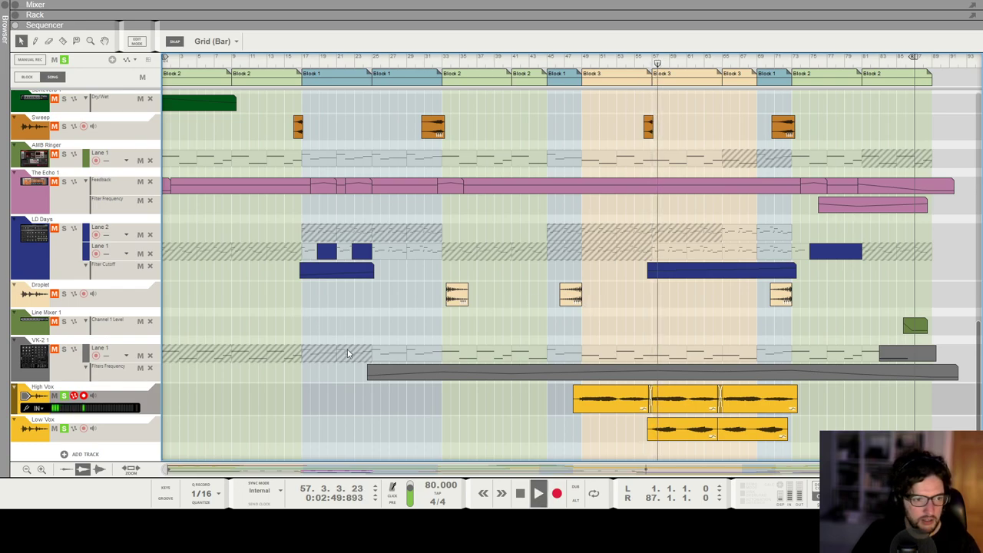
# Check the vocal channels in the mixer during playback, return to the sequencer, and stop the song
pyautogui.press('F4')
pyautogui.press('F5')
pyautogui.click(380, 268)
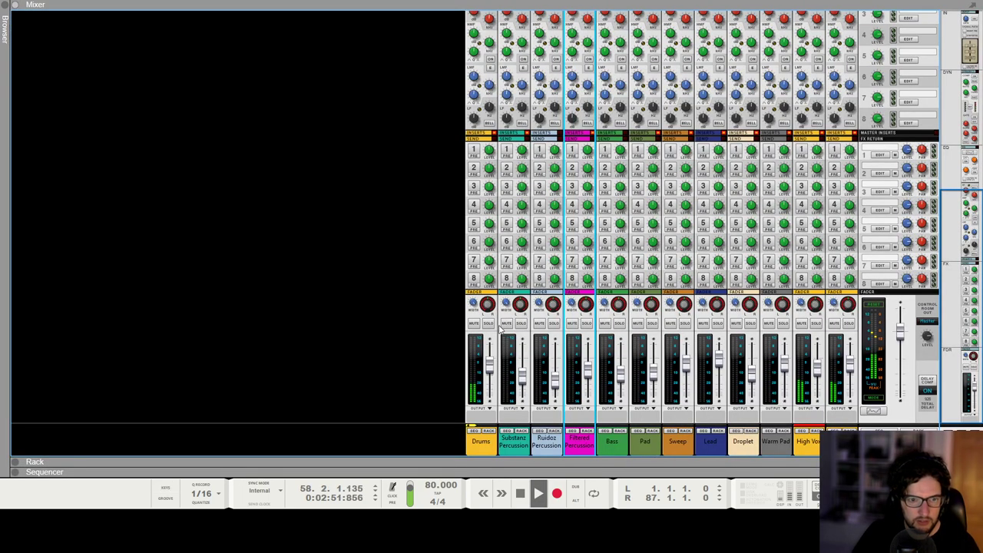
pyautogui.press('F7')
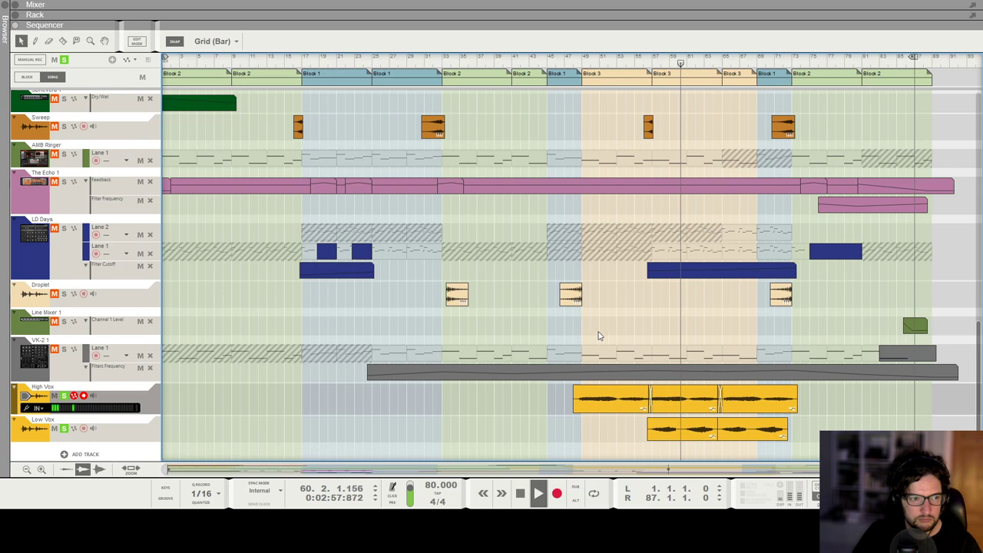
pyautogui.press('space')
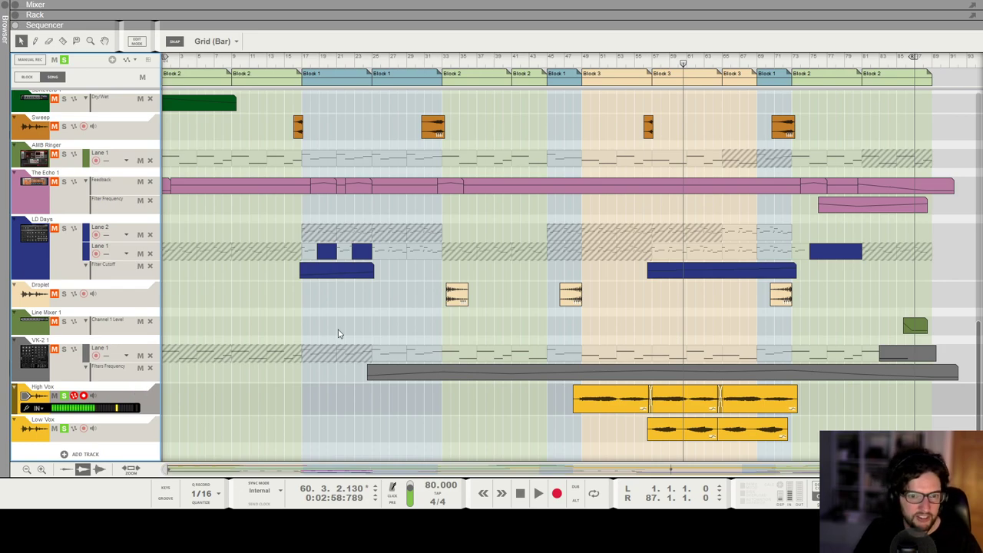
# Examine the High Vox leveling amplifier, Neptune, DR-1 and The Echo in the rack, and check the Channel EQ's Gain
pyautogui.press('F6')
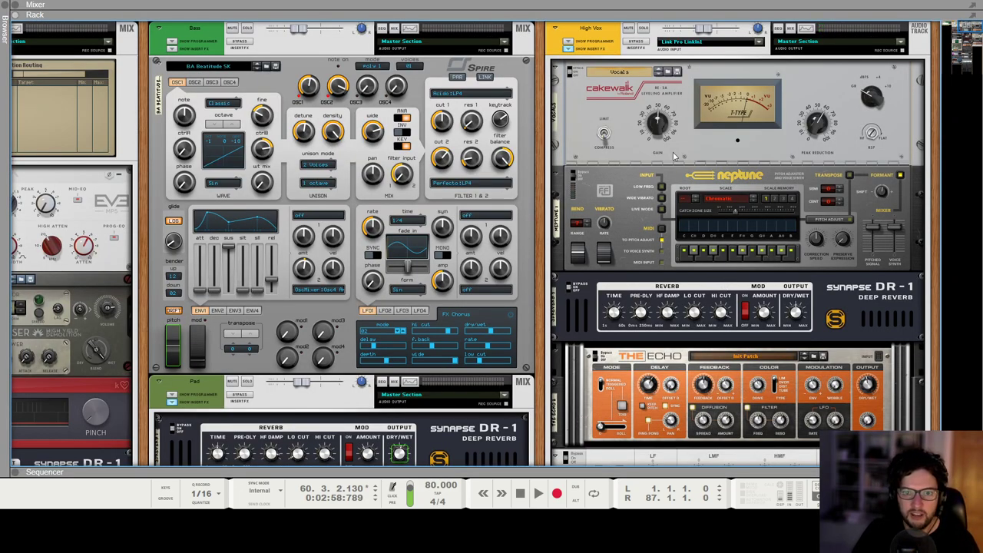
pyautogui.click(615, 107)
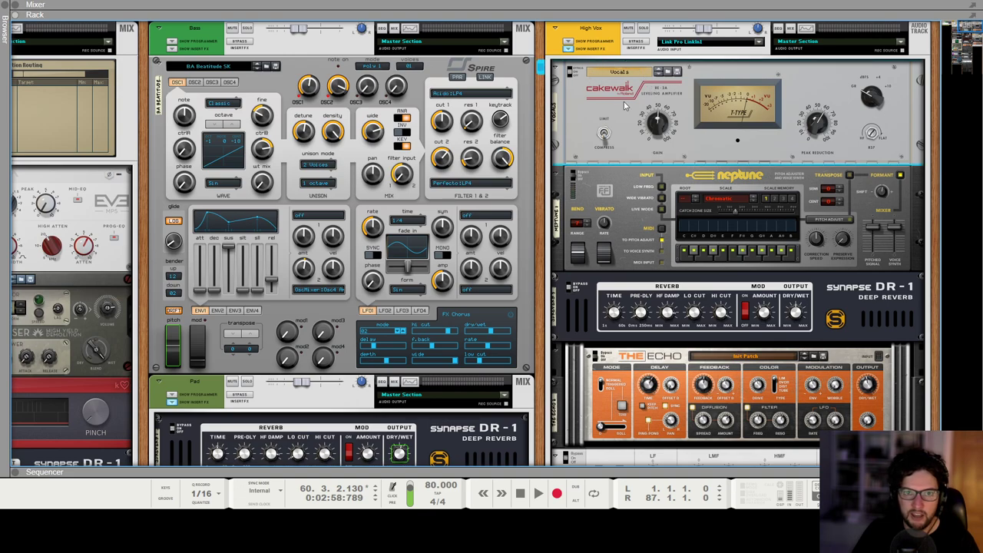
pyautogui.scroll(-1, 773, 193)
pyautogui.scroll(1, 773, 193)
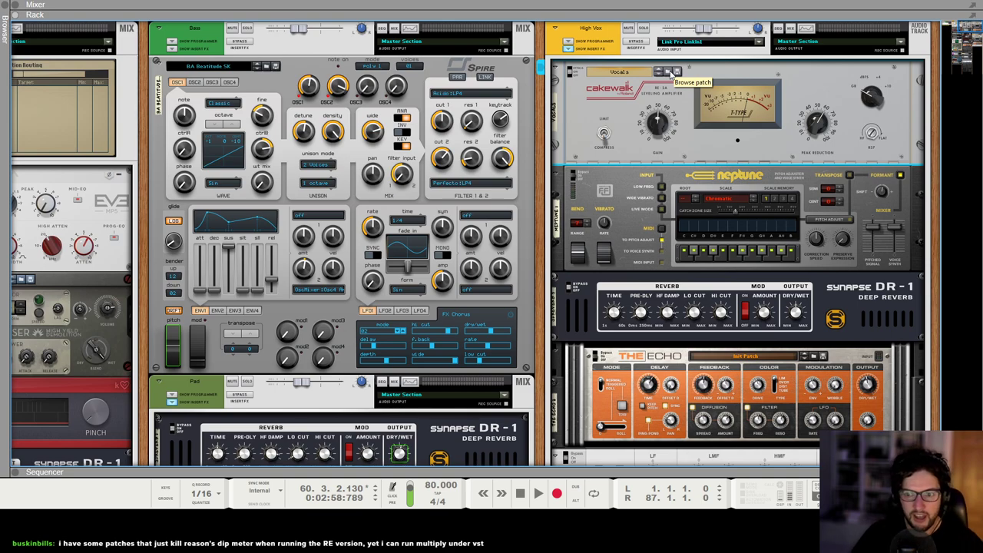
pyautogui.scroll(-1, 666, 115)
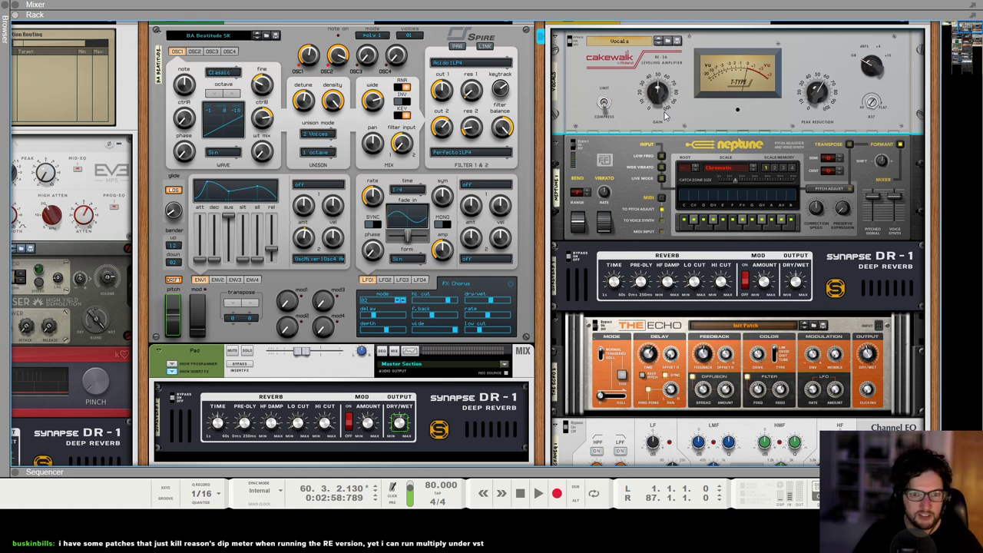
pyautogui.scroll(-1, 812, 178)
pyautogui.click(841, 234)
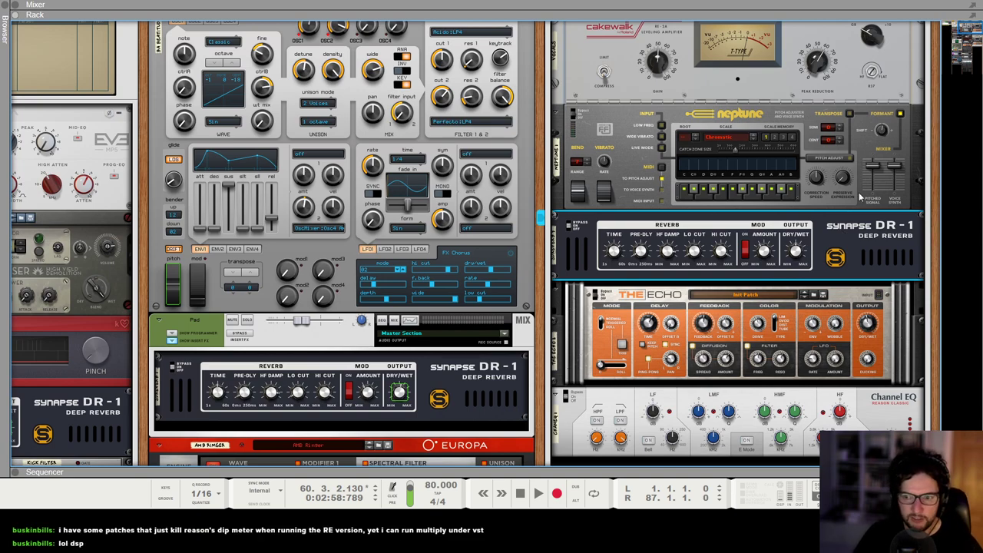
pyautogui.scroll(-1, 903, 423)
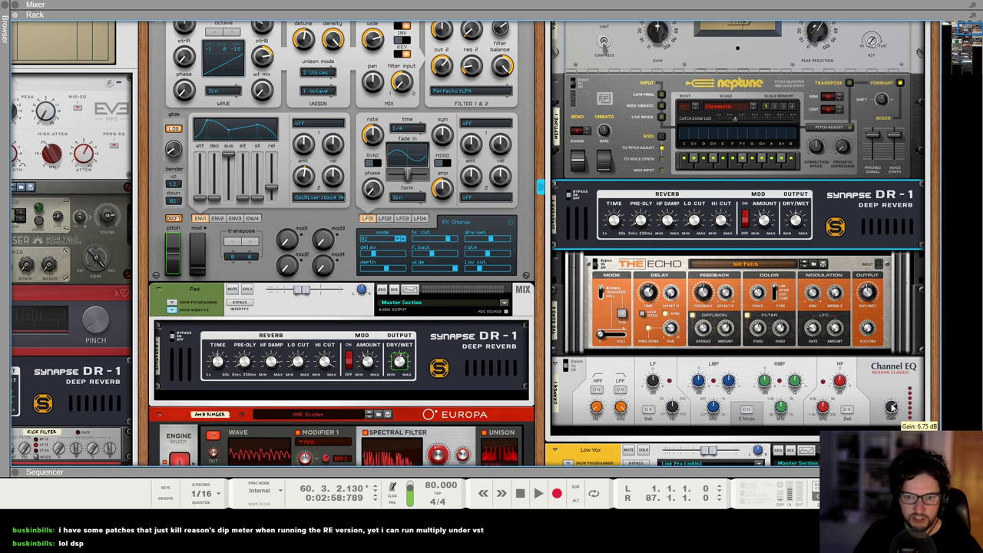
pyautogui.click(890, 393)
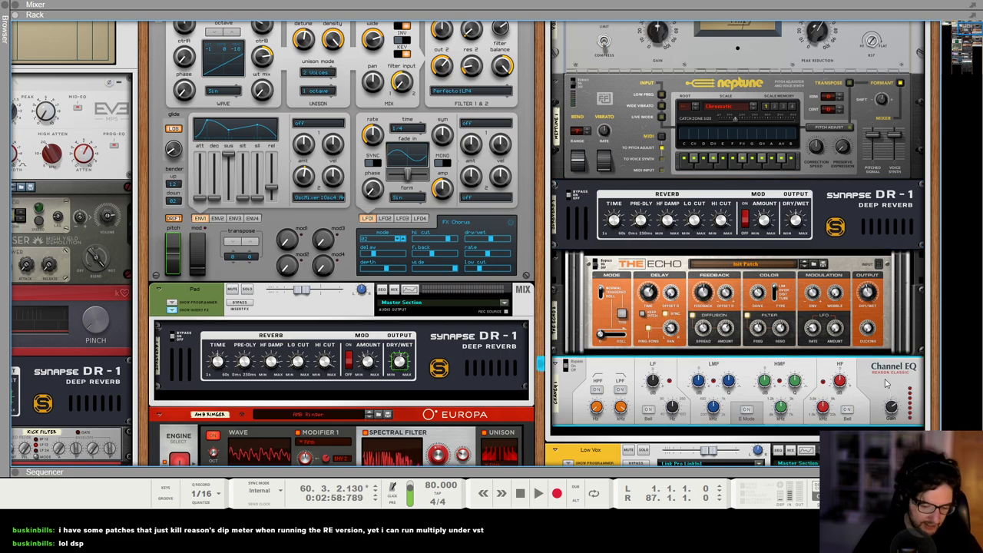
# Check the High Vox channel's Insert Pre setting in the mixer, return to the rack, and examine The Echo and Channel EQ
pyautogui.press('F5')
pyautogui.scroll(10, 857, 307)
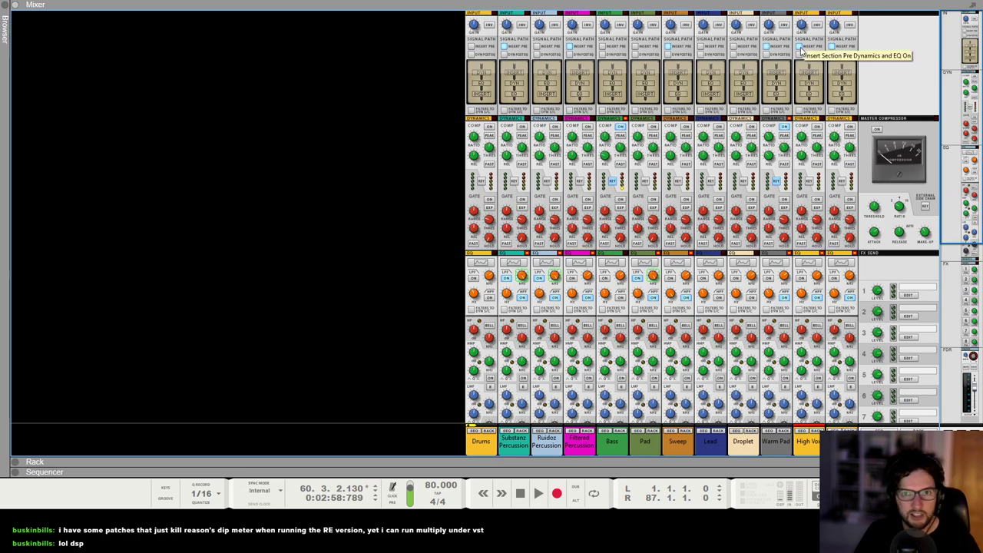
pyautogui.press('F7')
pyautogui.press('F6')
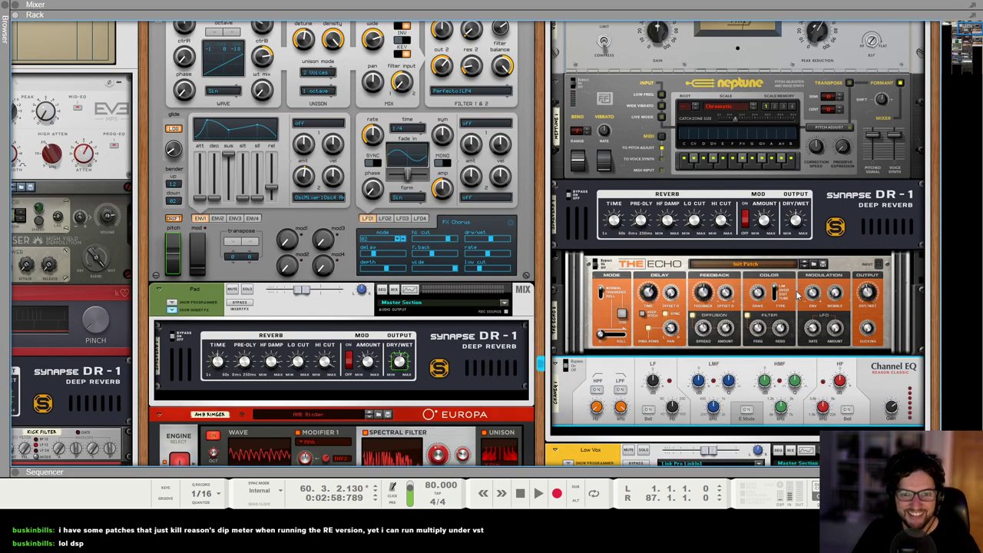
pyautogui.click(891, 321)
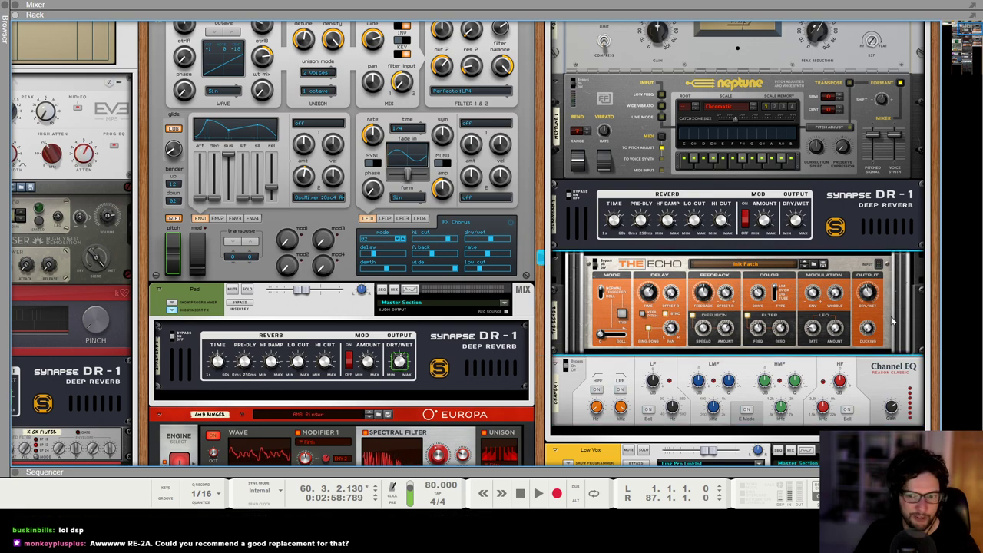
pyautogui.click(868, 380)
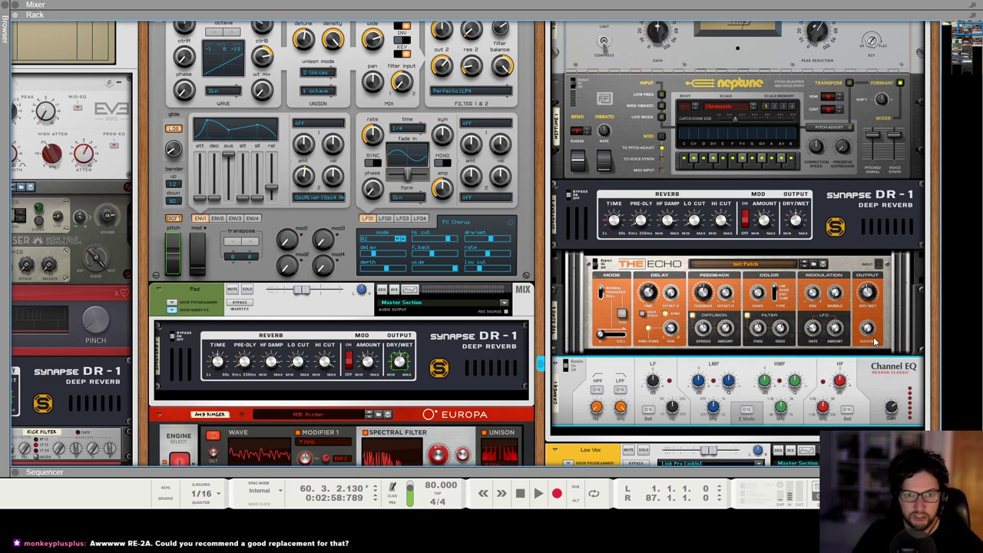
# Examine the High Vox leveling amplifier and its place in the vocal effect chain
pyautogui.scroll(3, 874, 343)
pyautogui.click(595, 132)
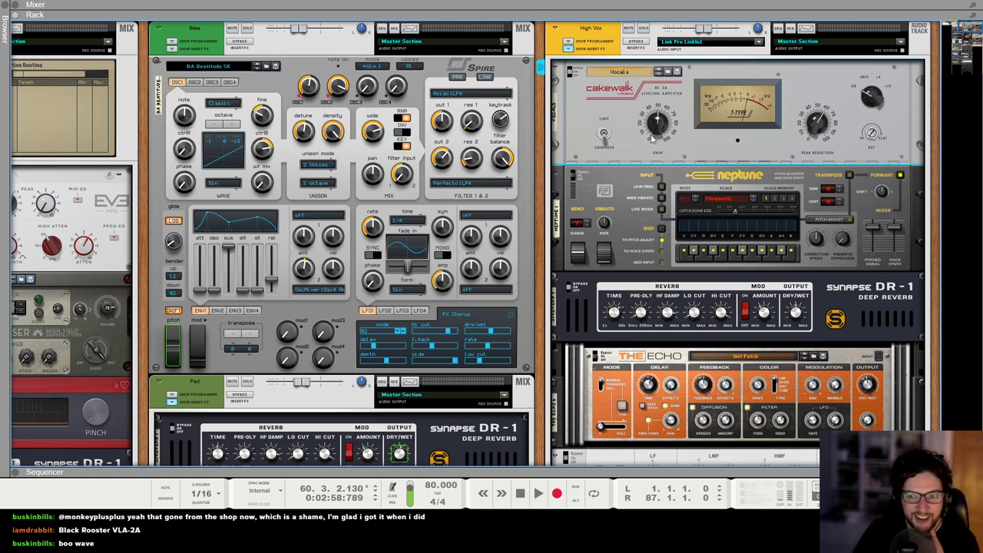
pyautogui.scroll(-1, 672, 148)
pyautogui.scroll(-1, 722, 145)
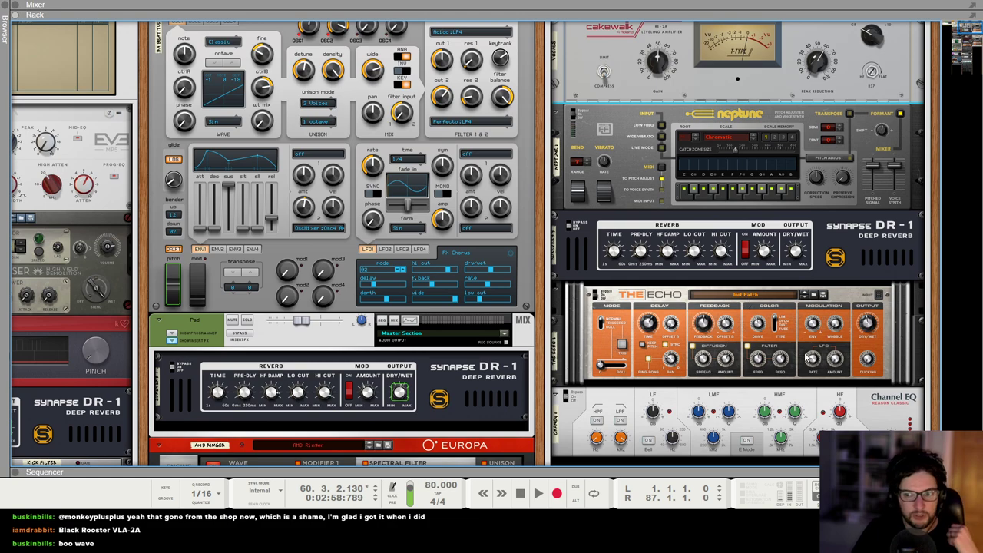
pyautogui.scroll(2, 760, 322)
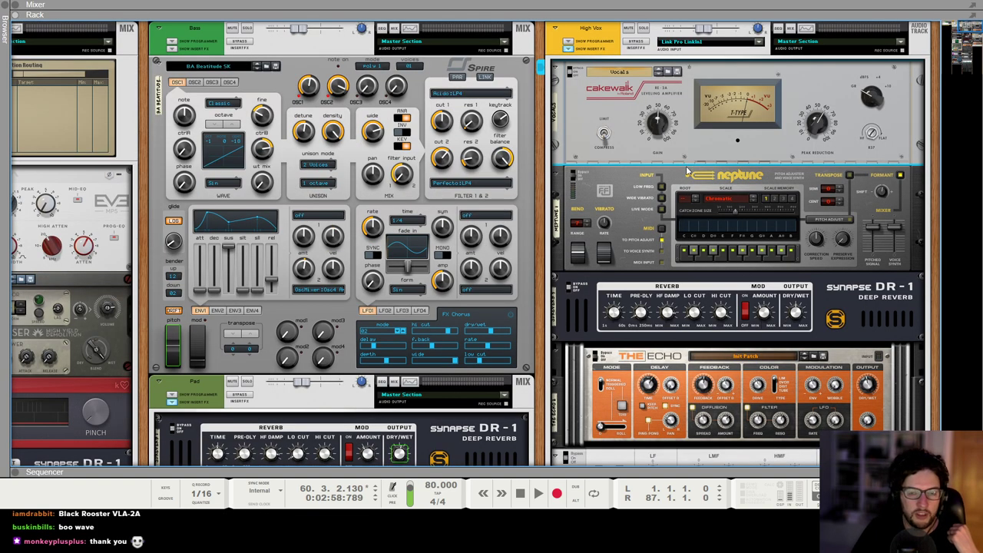
# Check The Echo's Filter Frequency and Feedback on High Vox, and select the DR-1 reverb in the same chain
pyautogui.click(674, 373)
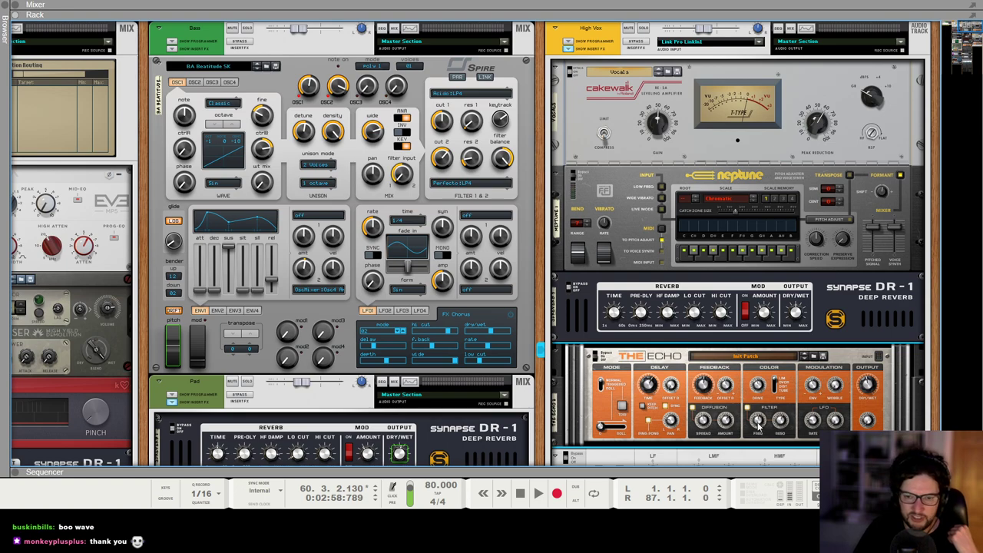
pyautogui.moveTo(759, 425)
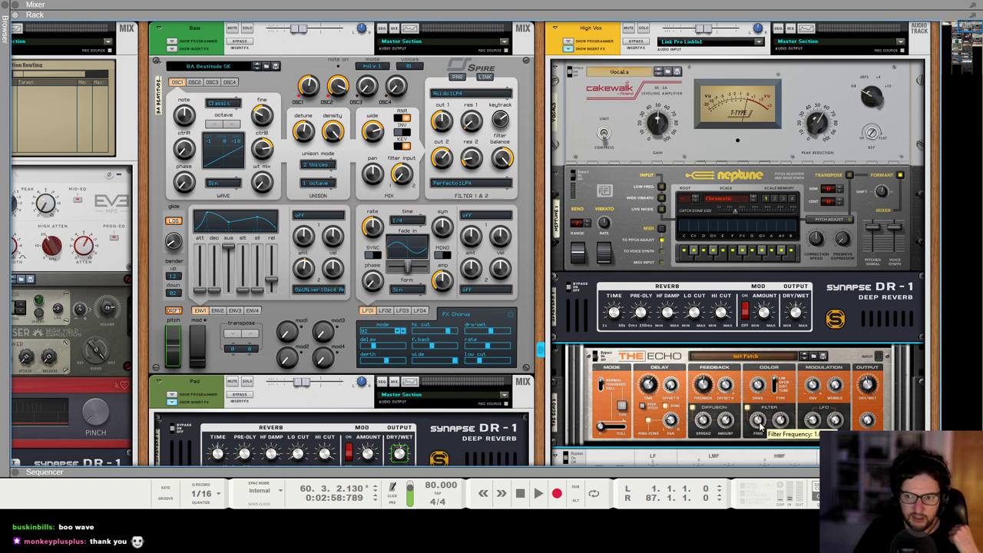
pyautogui.moveTo(705, 390)
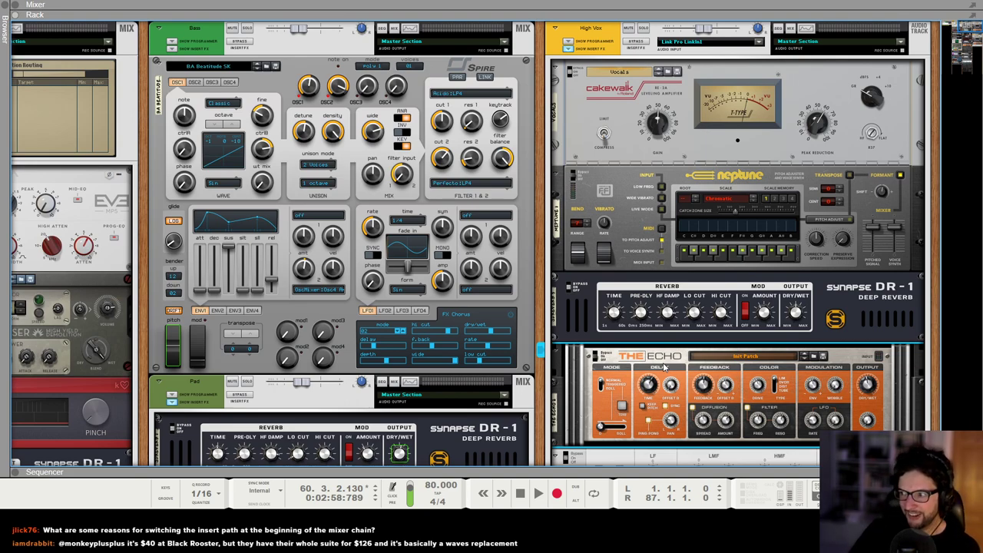
pyautogui.scroll(-2, 654, 302)
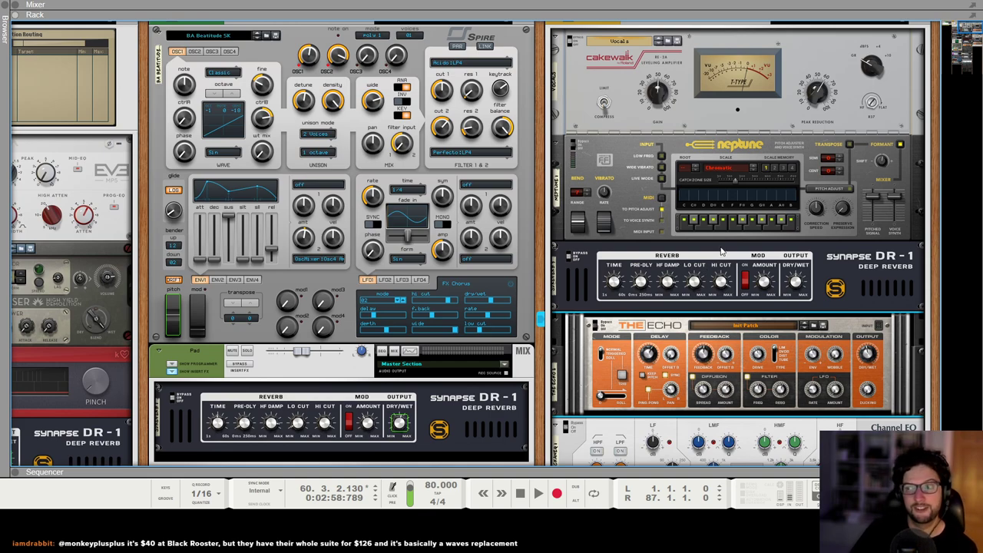
pyautogui.scroll(-2, 868, 288)
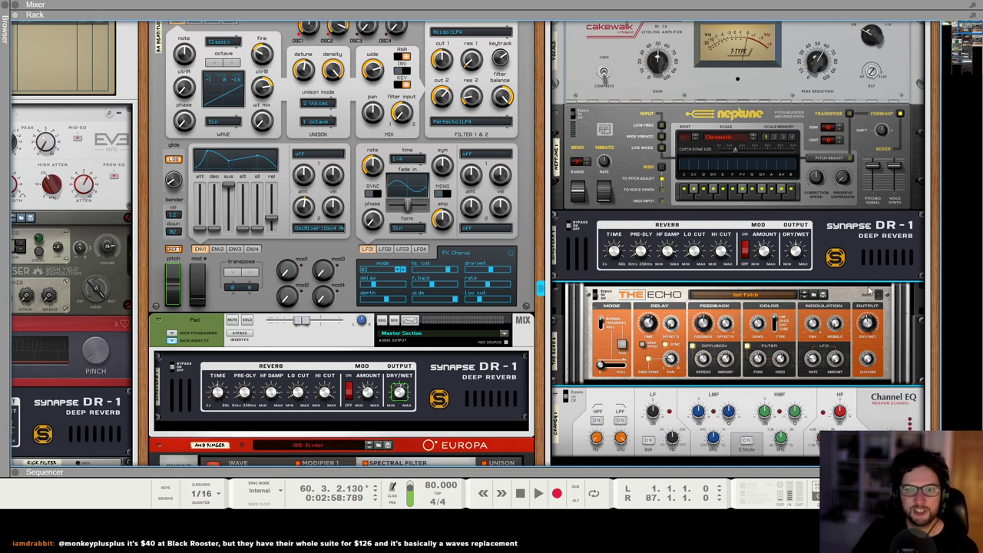
pyautogui.click(856, 247)
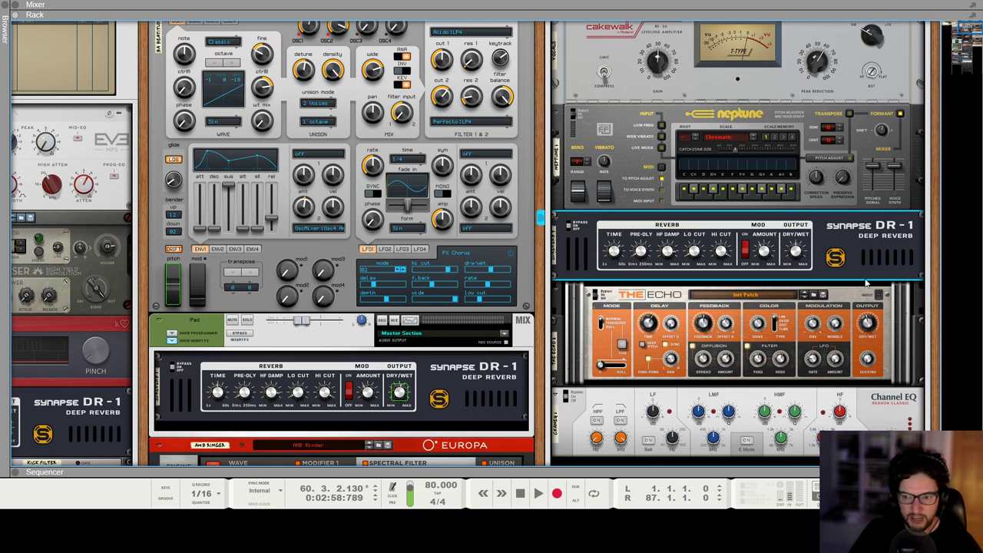
# Return to the song arrangement and turn off solo on the High Vox and Low Vox tracks
pyautogui.press('F7')
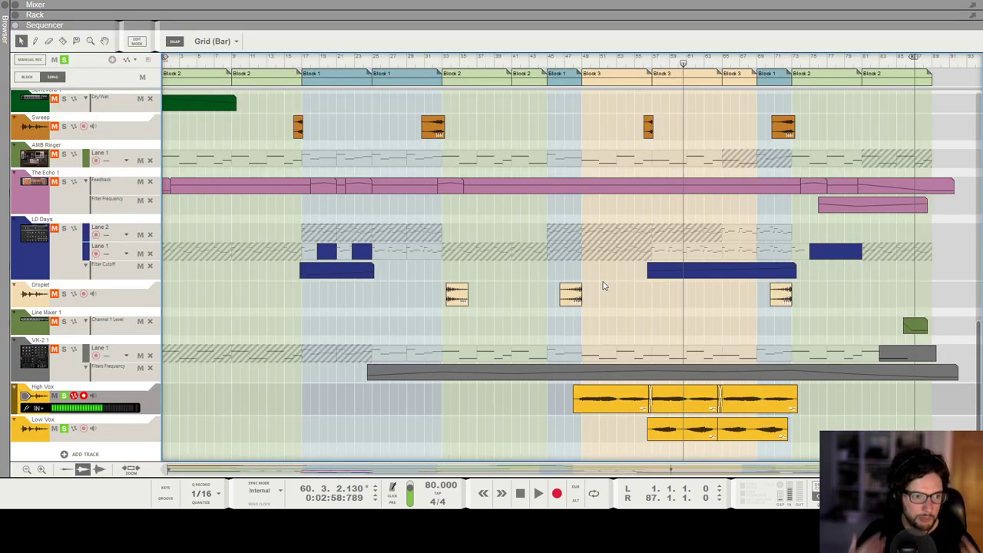
pyautogui.click(66, 397)
pyautogui.click(66, 397)
pyautogui.scroll(1, 24, 219)
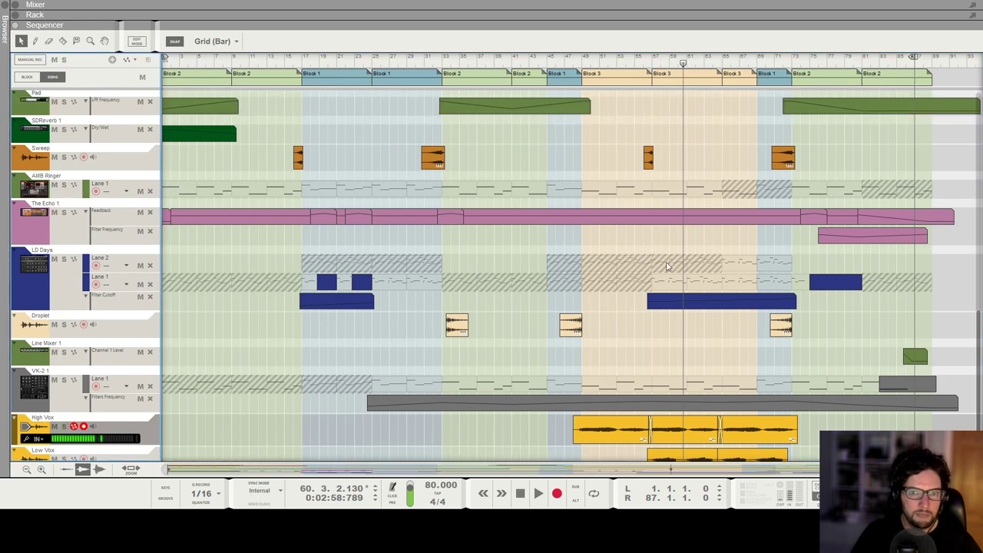
# Solo the AMB Ringer track, play it briefly from bar 61, stop the song, and turn the solo off
pyautogui.click(64, 185)
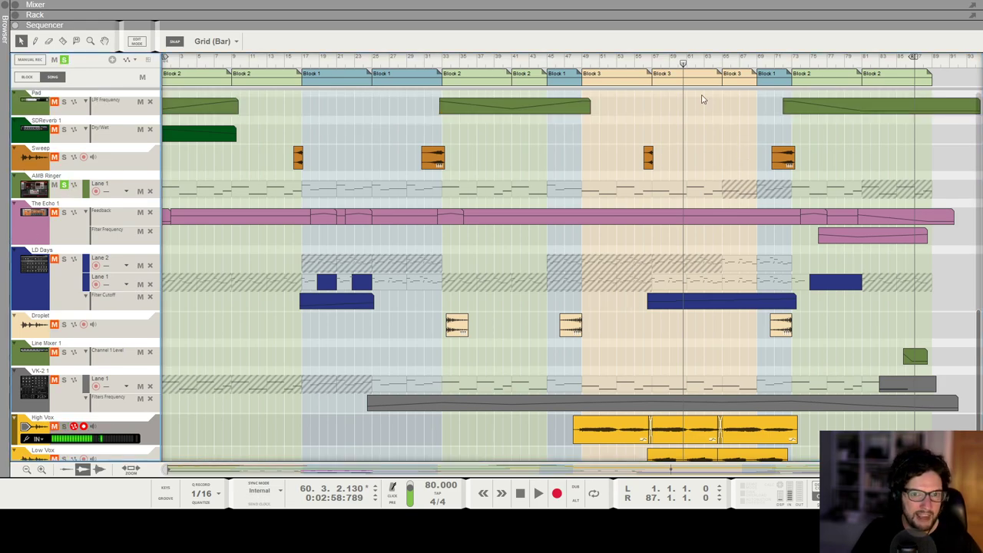
pyautogui.click(689, 65)
pyautogui.press('space')
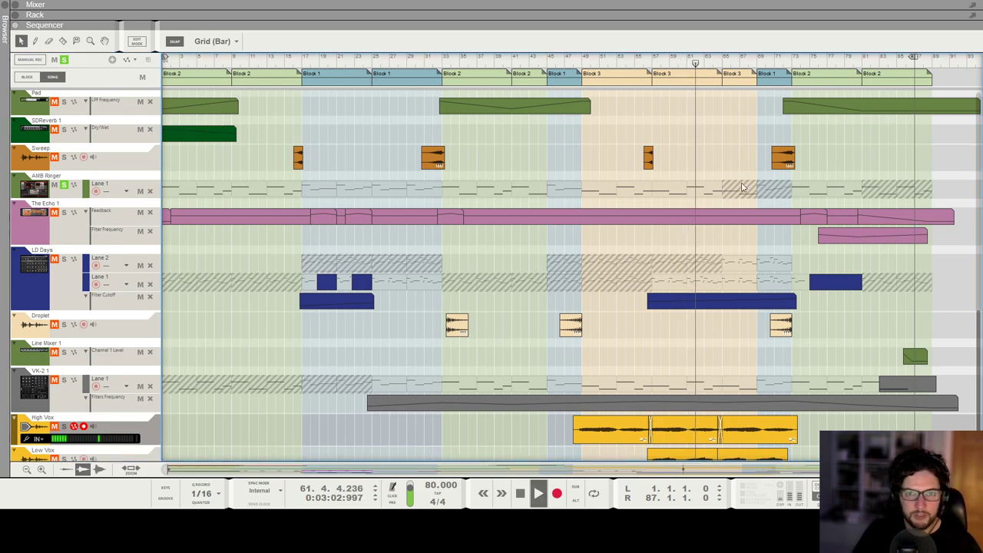
pyautogui.press('space')
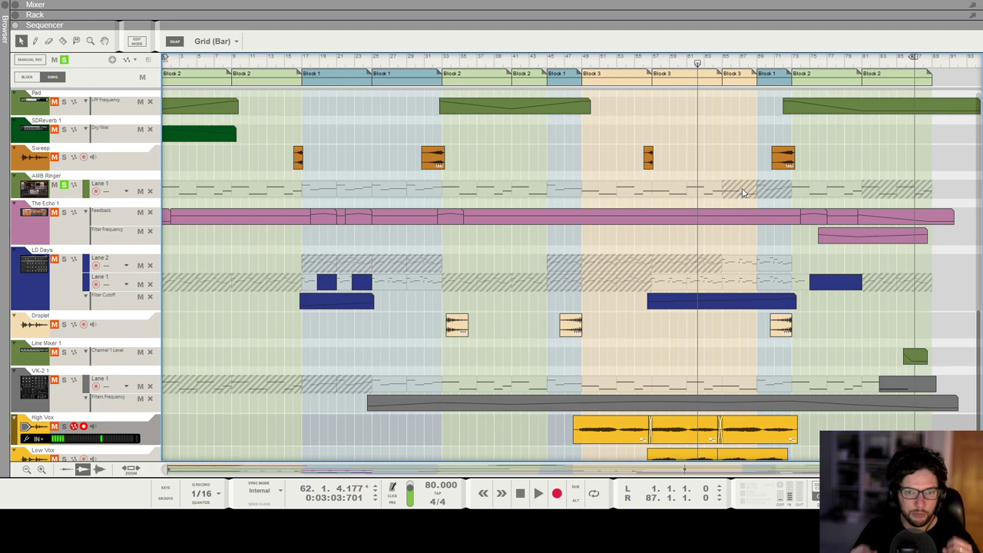
pyautogui.click(64, 185)
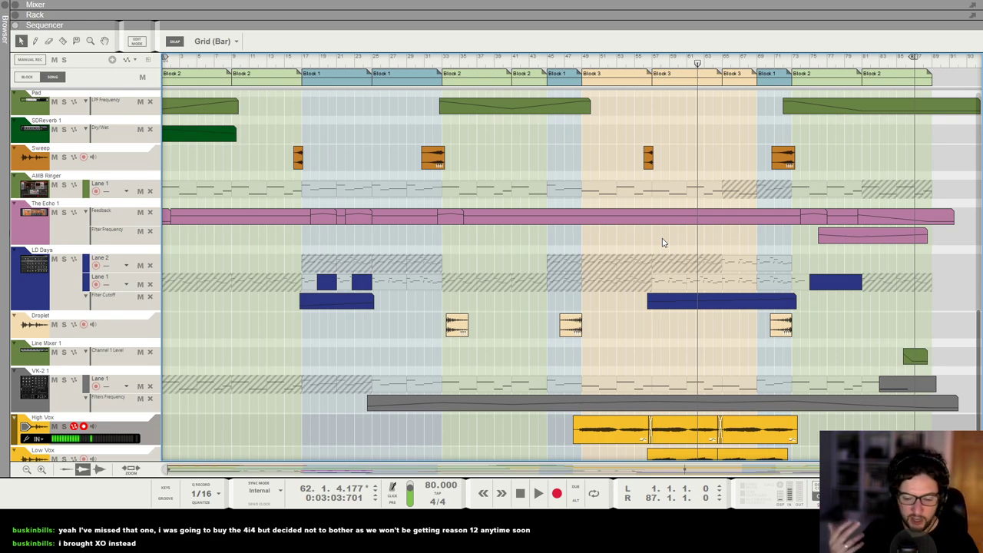
# Switch to the open song 200813 Storm Approach, hide the browser, and select the Master Section in the rack
pyautogui.press('F5')
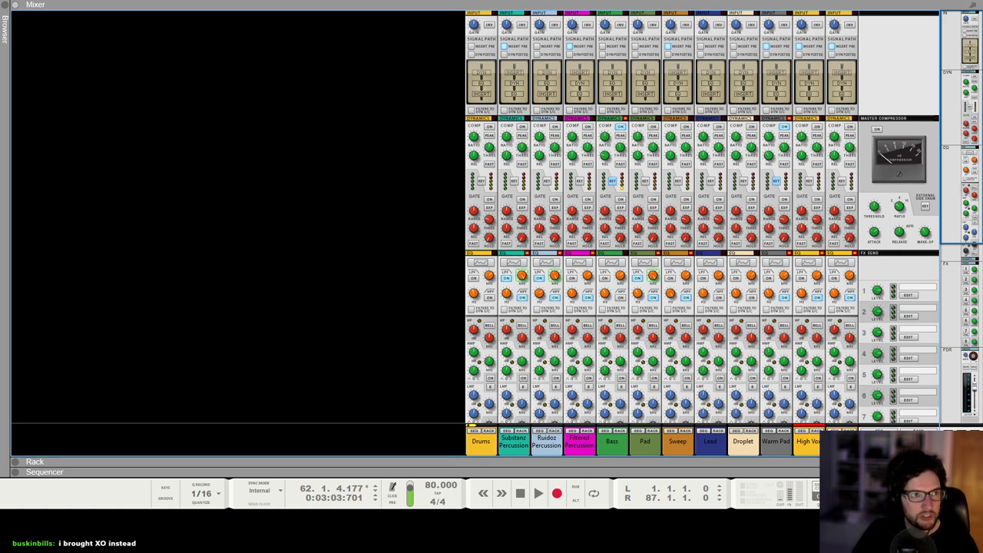
pyautogui.click(115, 2)
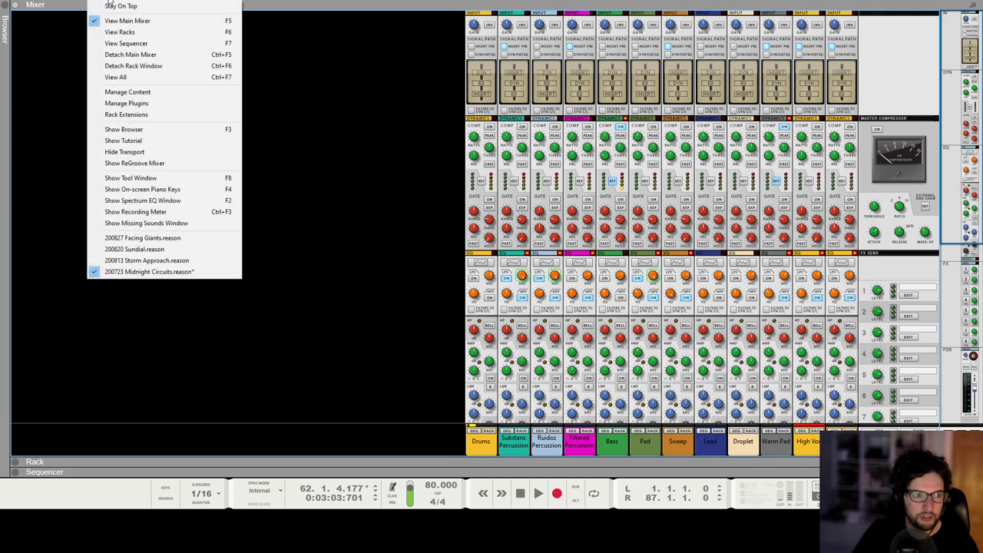
pyautogui.click(146, 261)
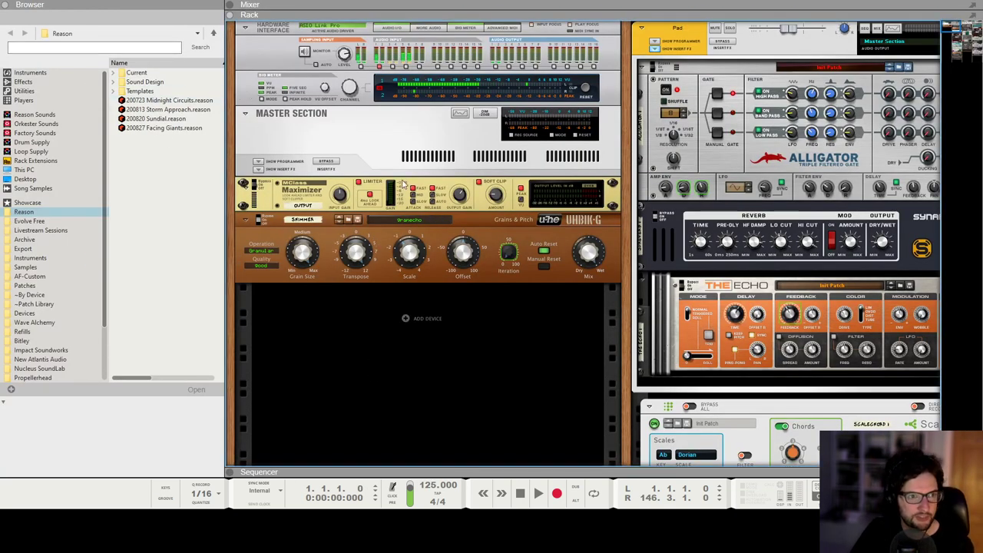
pyautogui.click(5, 8)
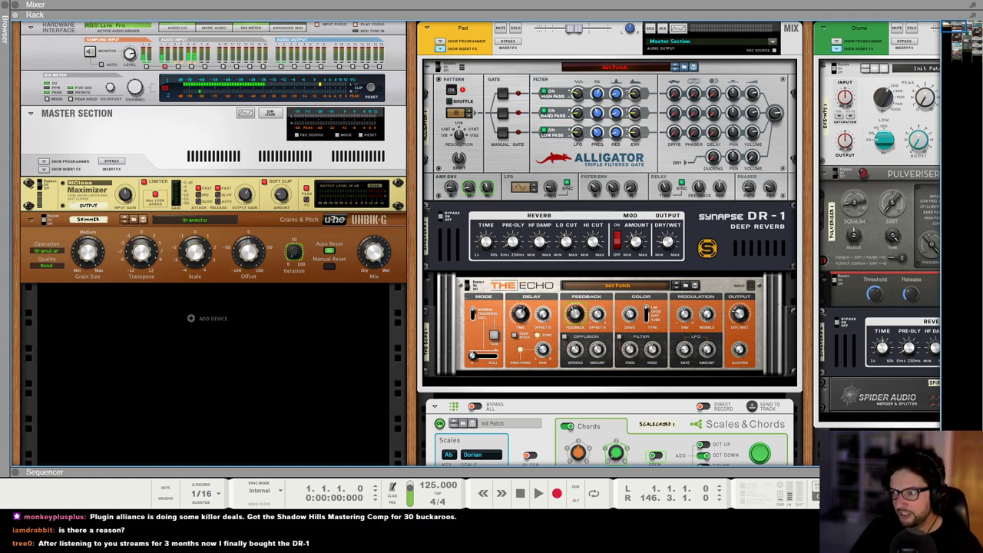
pyautogui.click(236, 155)
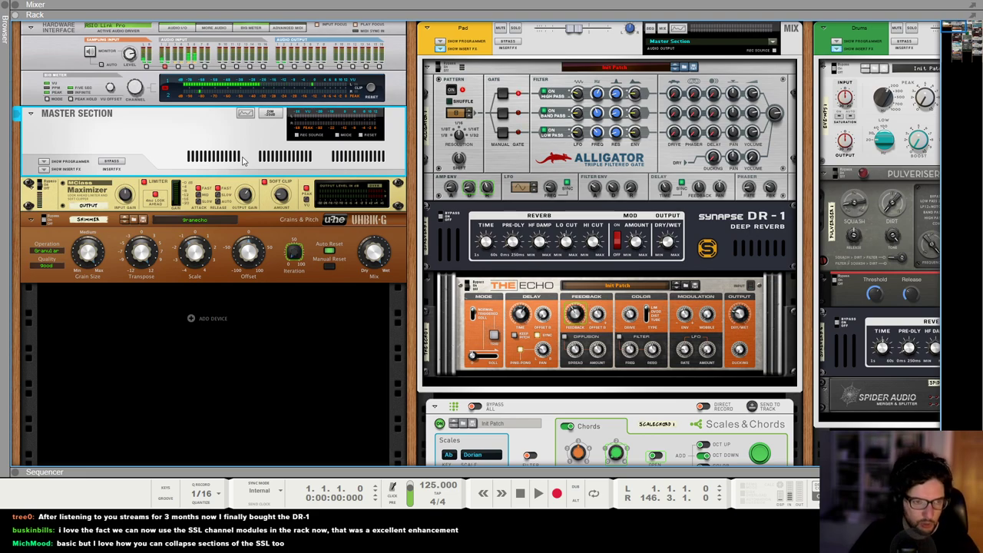
# Show the Storm Approach arrangement in the sequencer and play the song from bar 65
pyautogui.press('F5')
pyautogui.press('F7')
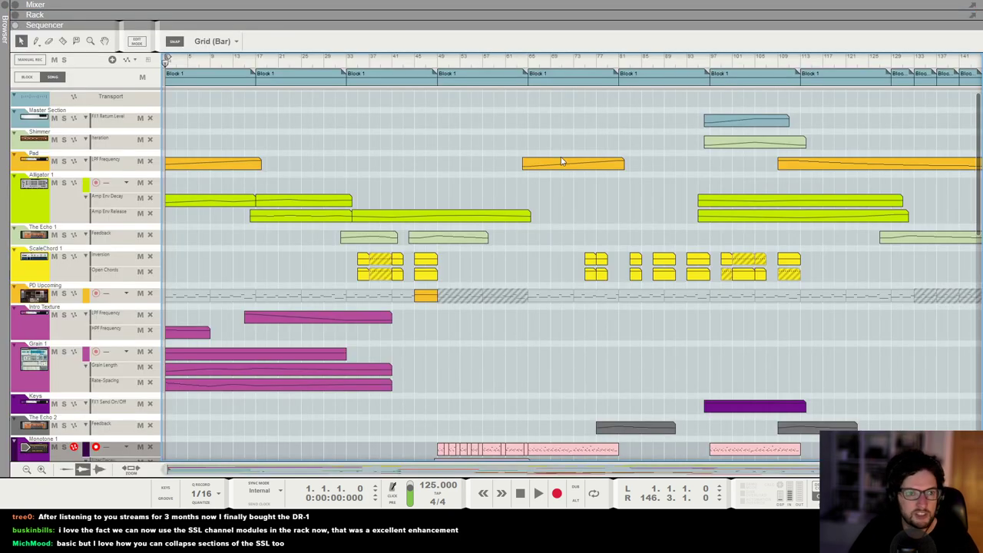
pyautogui.click(349, 61)
pyautogui.click(533, 62)
pyautogui.press('space')
# Inspect the master compressor in the mixer during playback, stop the song, lower the Make-Up gain, and switch the compressor off
pyautogui.press('F5')
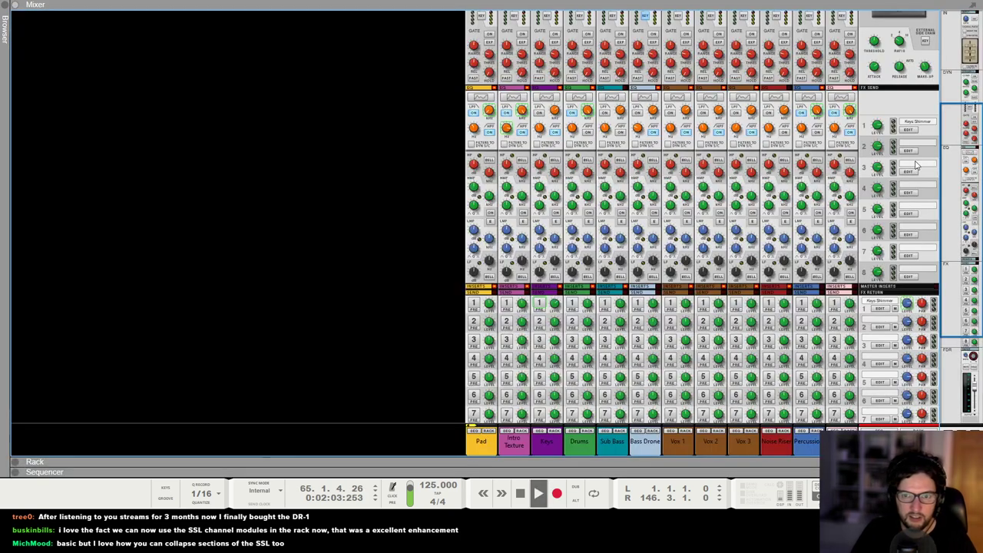
pyautogui.scroll(5, 915, 165)
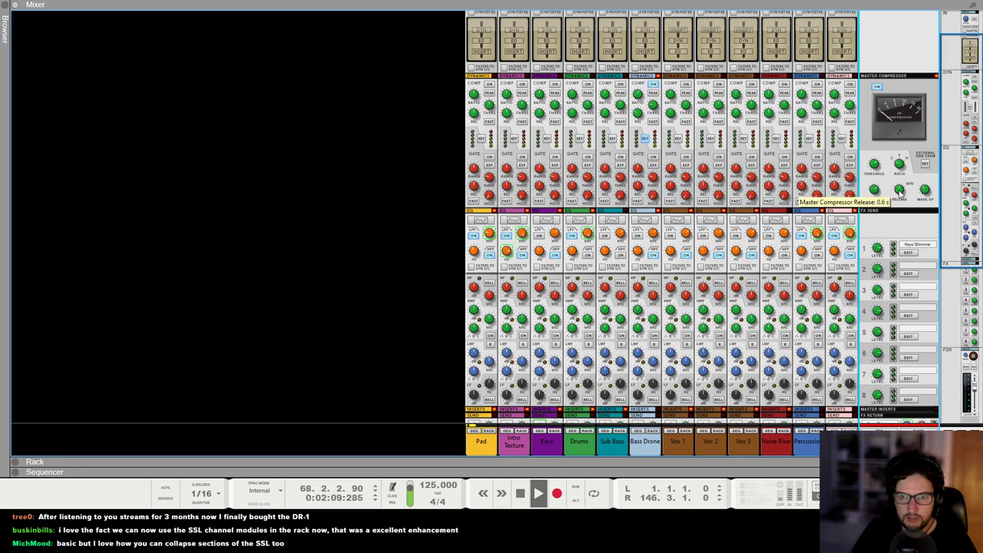
pyautogui.press('space')
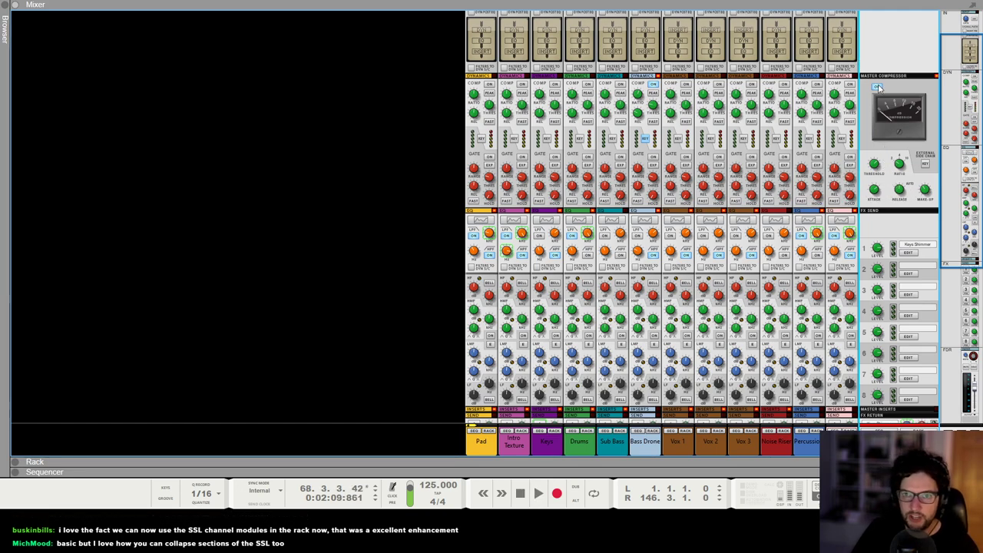
pyautogui.moveTo(926, 194); pyautogui.dragTo(930, 214)
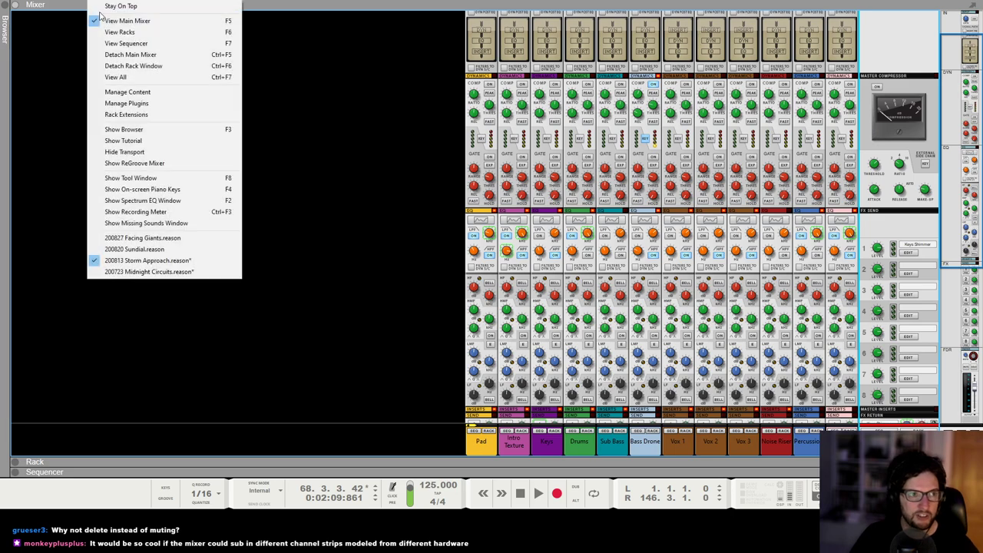
# Switch back to the 200723 Midnight Circuits song and show the AMB Ringer track in its arrangement
pyautogui.click(165, 272)
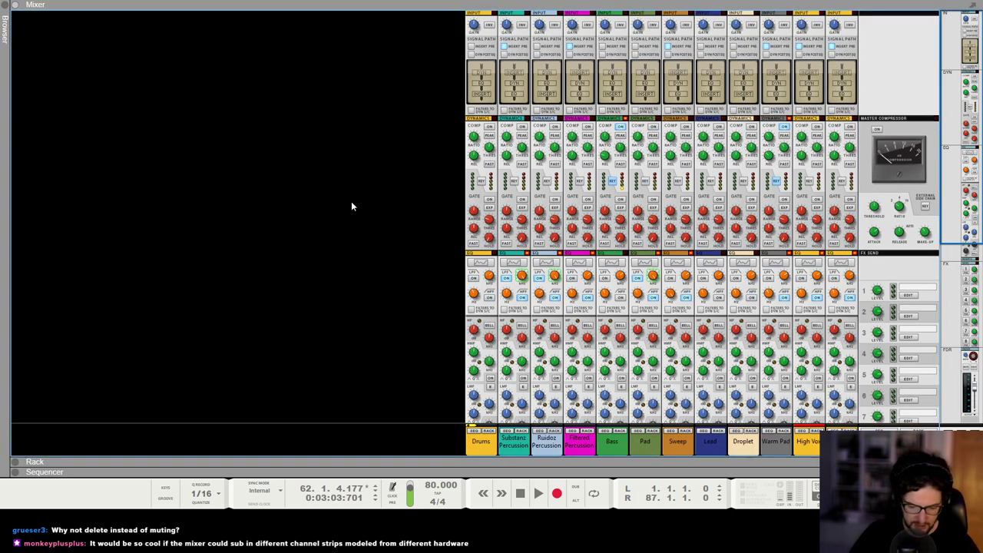
pyautogui.press('F7')
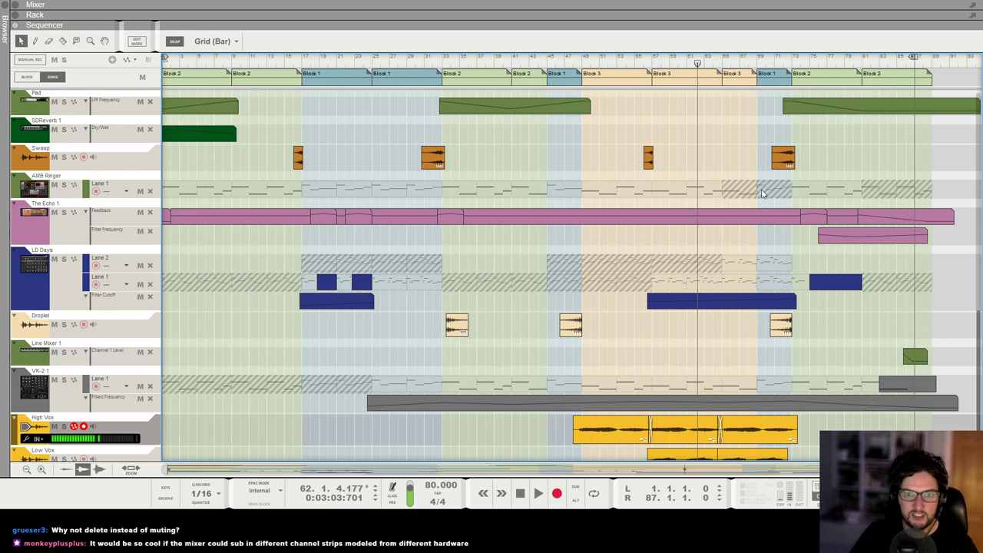
pyautogui.scroll(1, 763, 207)
# Toggle the muting of AMB Ringer's block notes between bars 65 and 73 with the Mute tool, restore it, and reselect the Selection tool
pyautogui.press('t')
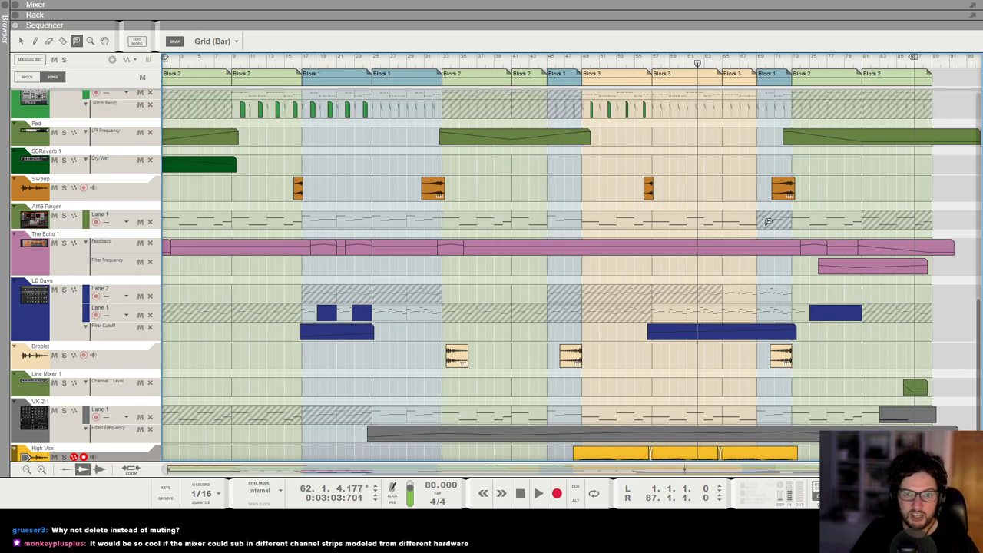
pyautogui.click(749, 212)
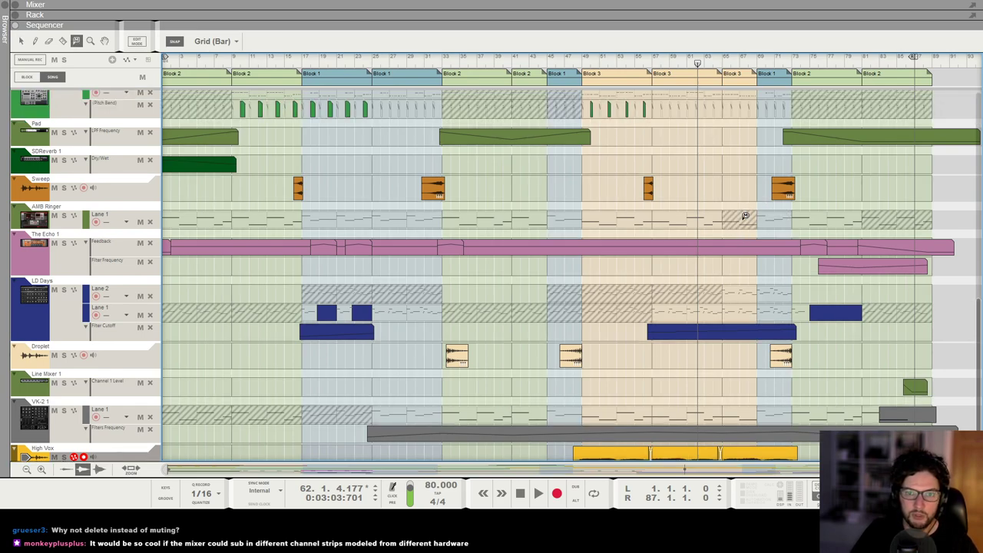
pyautogui.click(743, 213)
pyautogui.click(779, 220)
pyautogui.click(756, 213)
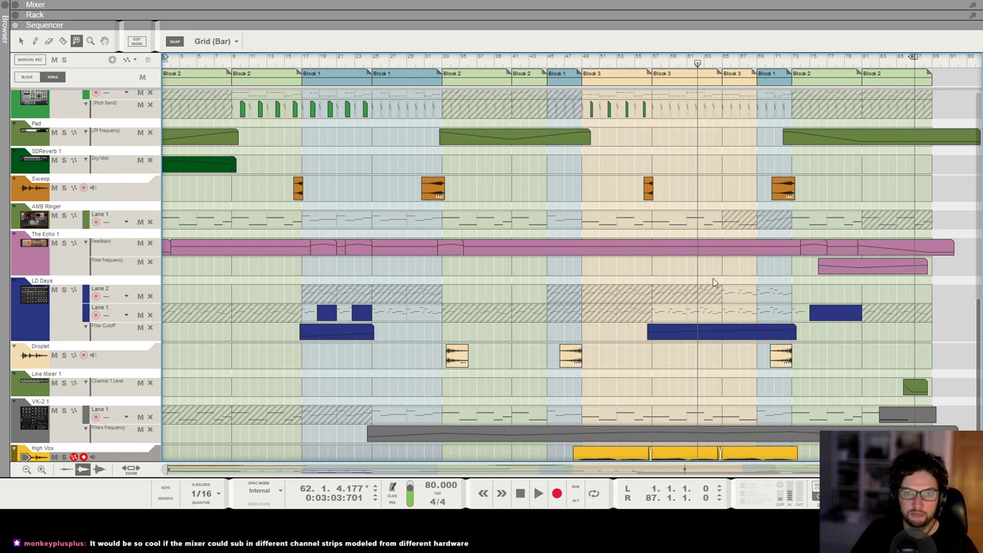
pyautogui.click(20, 41)
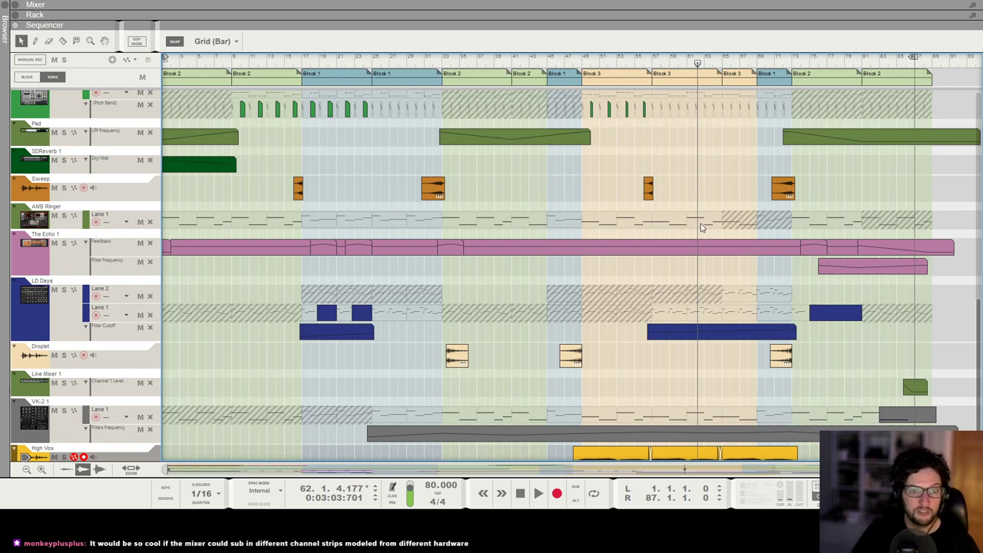
pyautogui.scroll(-1, 635, 260)
pyautogui.scroll(6, 538, 269)
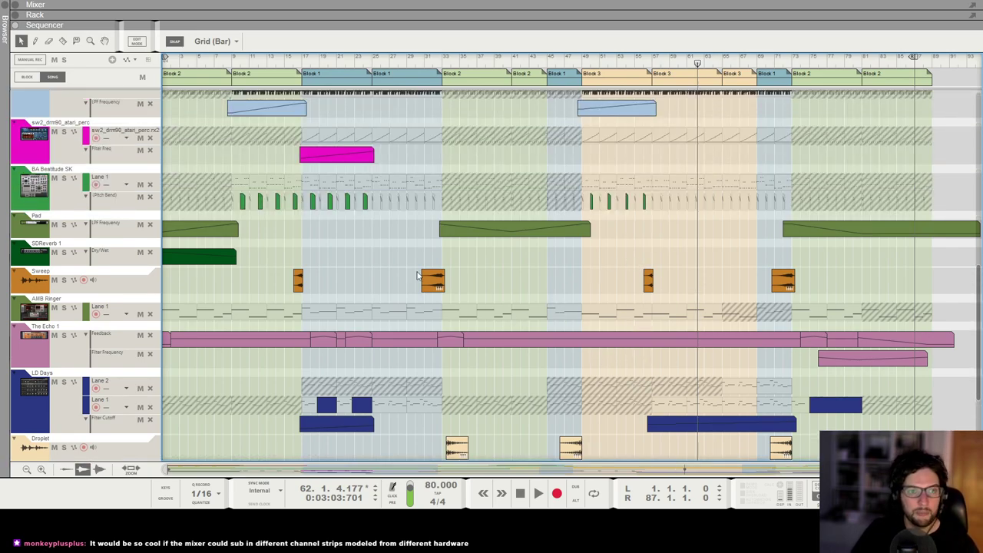
pyautogui.press('t')
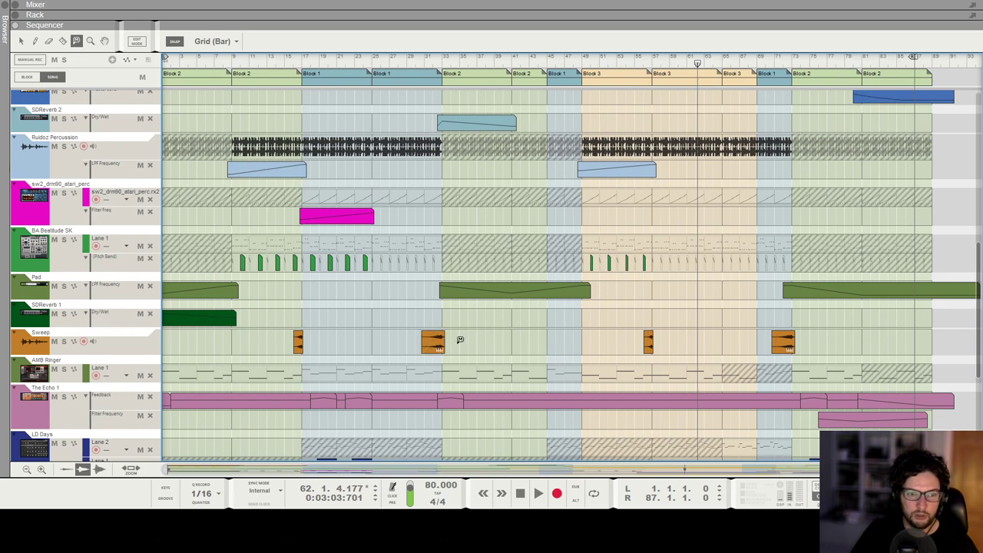
pyautogui.click(20, 40)
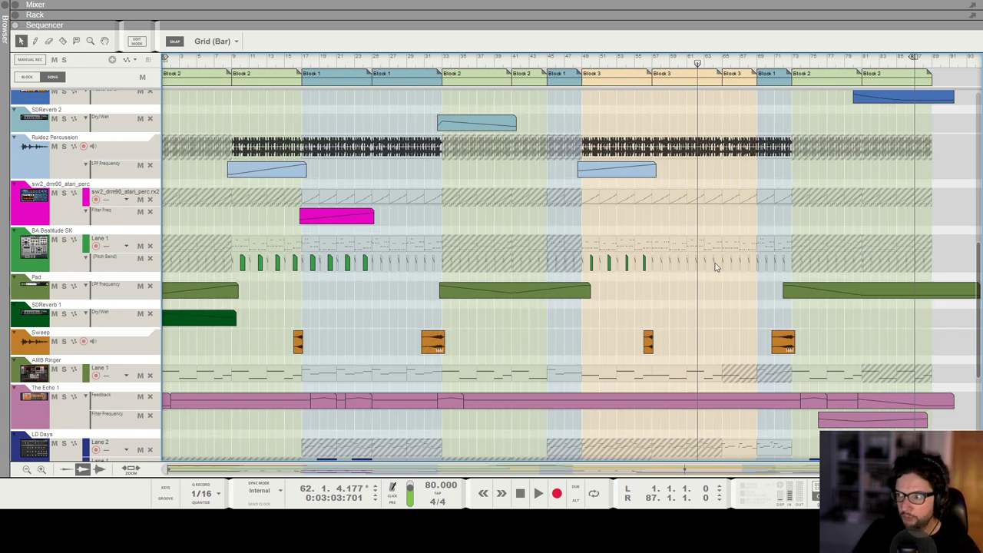
# Switch to the 200813 Storm Approach song and show its whole arrangement across the timeline in the sequencer
pyautogui.rightClick(99, 7)
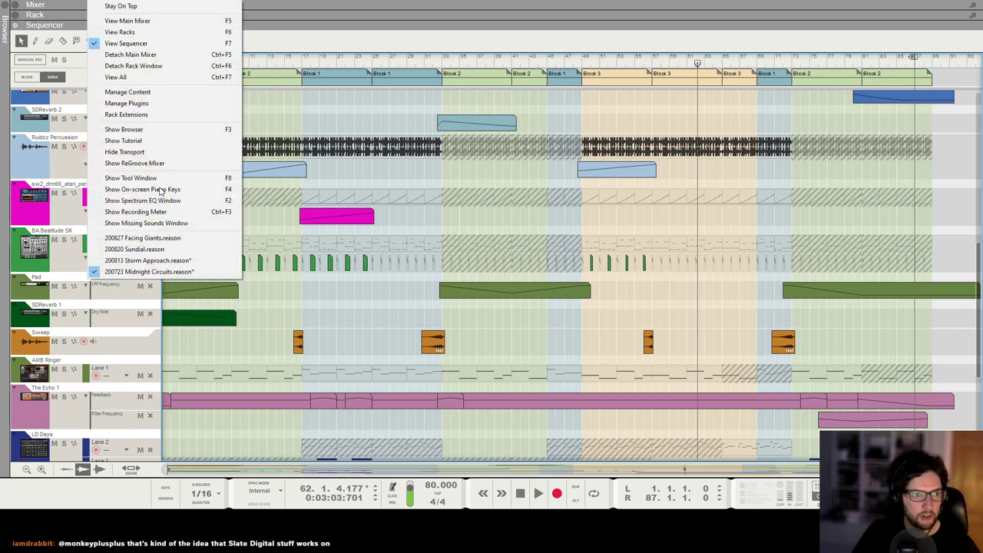
pyautogui.click(169, 265)
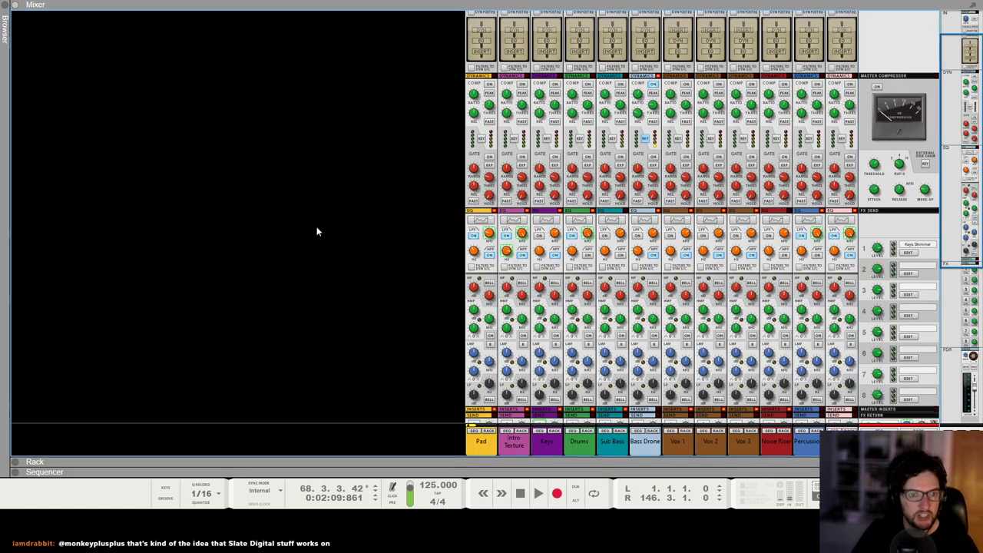
pyautogui.press('F6')
pyautogui.press('F7')
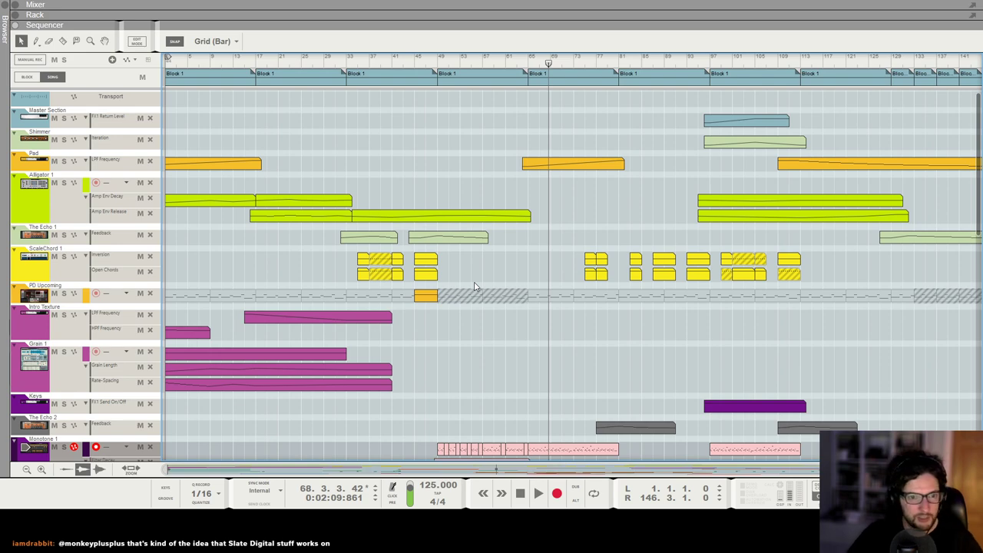
pyautogui.scroll(-4, 477, 296)
pyautogui.scroll(-2, 491, 316)
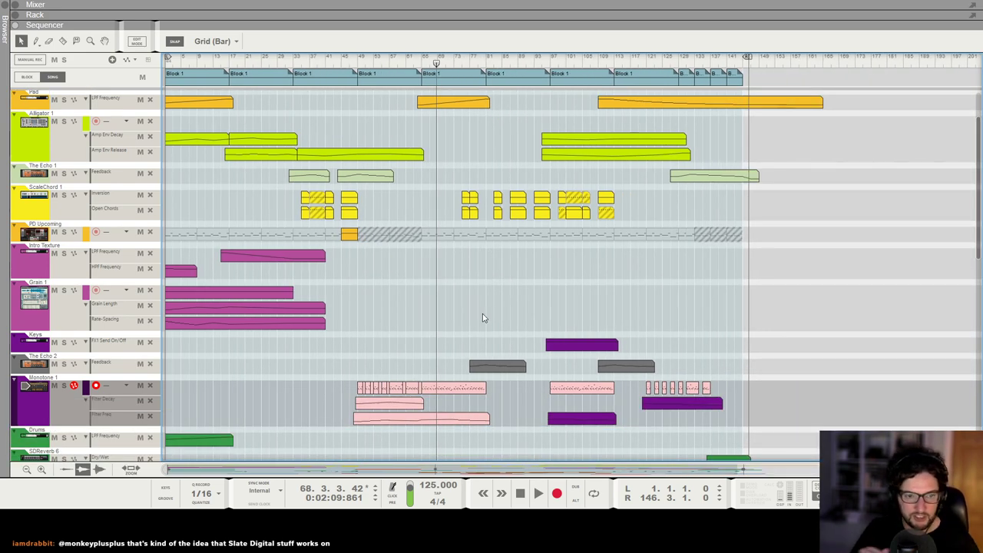
# Play Storm Approach from the start of the song while viewing its upper tracks in the arrangement
pyautogui.press('Home')
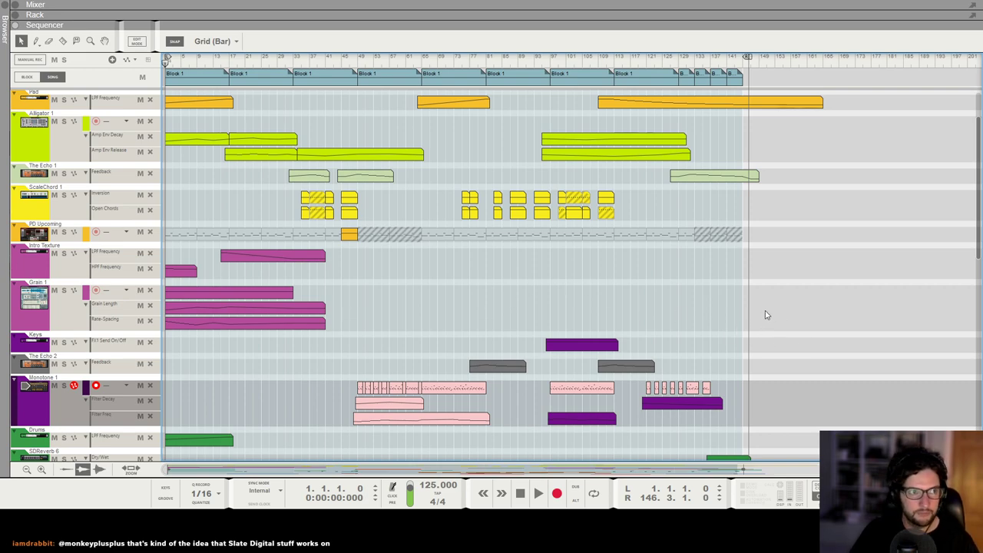
pyautogui.press('space')
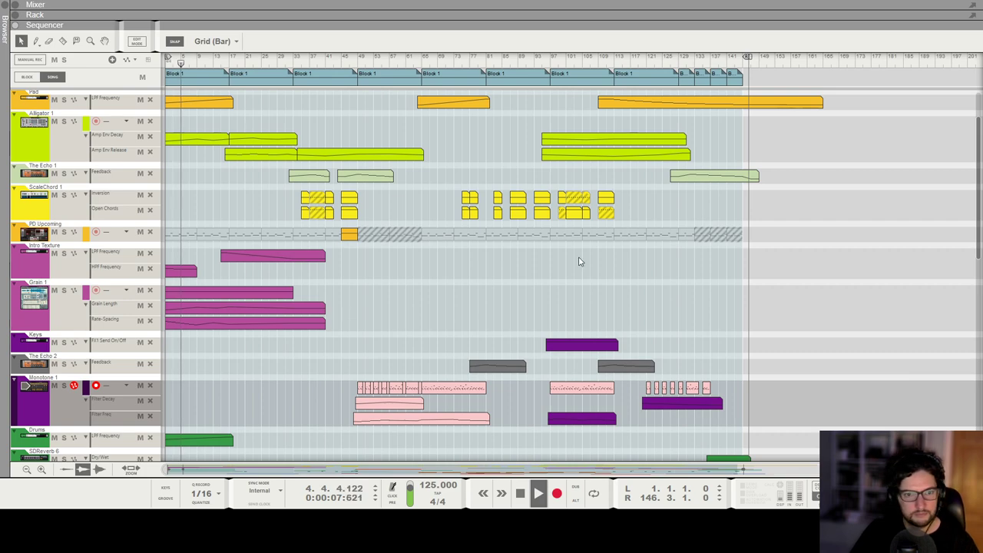
pyautogui.scroll(1, 750, 272)
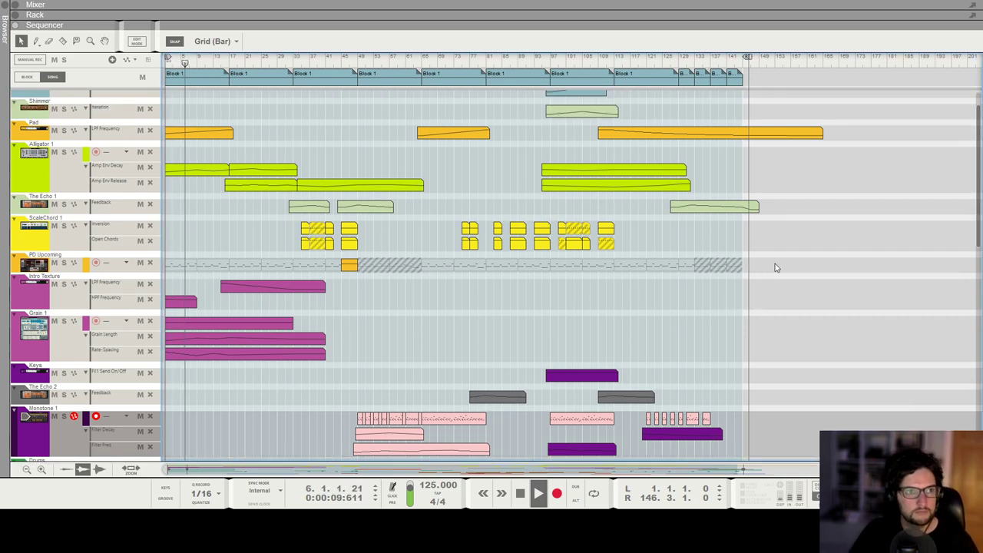
pyautogui.scroll(1, 776, 267)
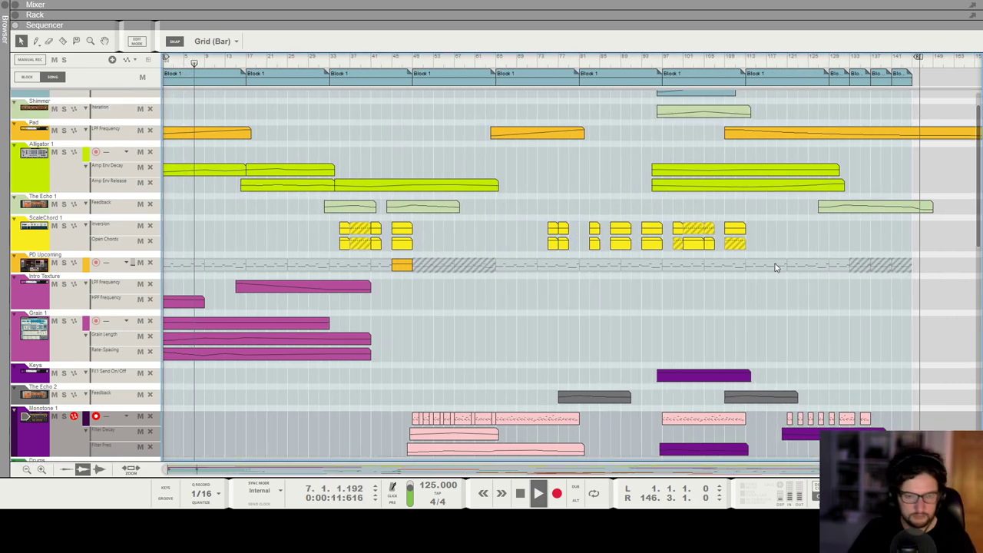
# Show the mixer's channel faders together with the sequencer and examine the tracks down to Glitchy Percussion during playback
pyautogui.press('F5')
pyautogui.scroll(-5, 636, 137)
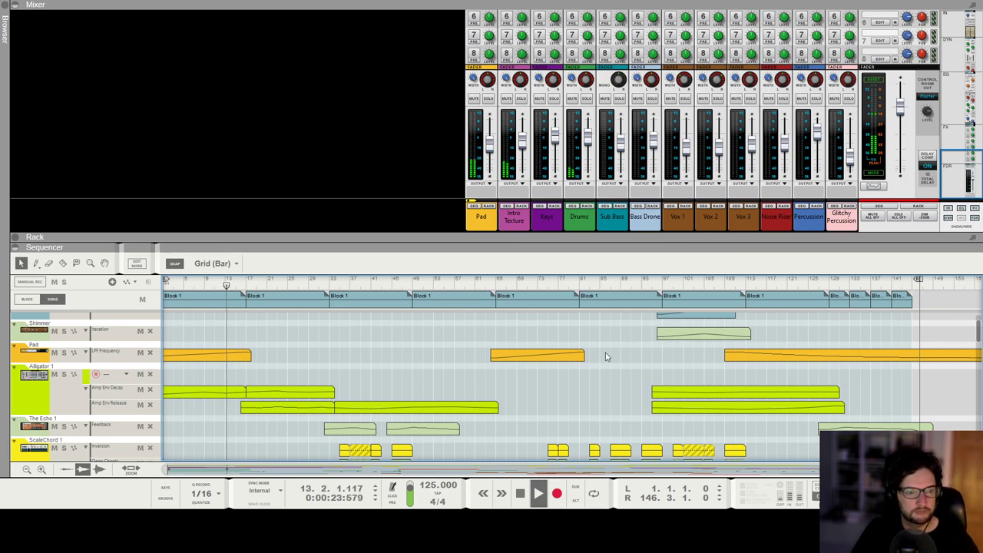
pyautogui.scroll(-1, 583, 356)
pyautogui.scroll(-1, 535, 384)
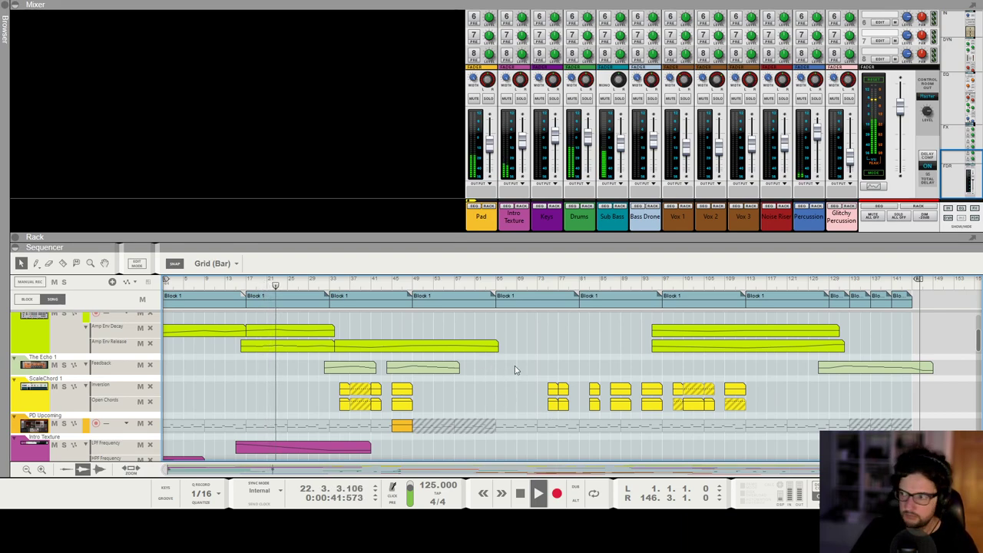
pyautogui.scroll(-15, 514, 370)
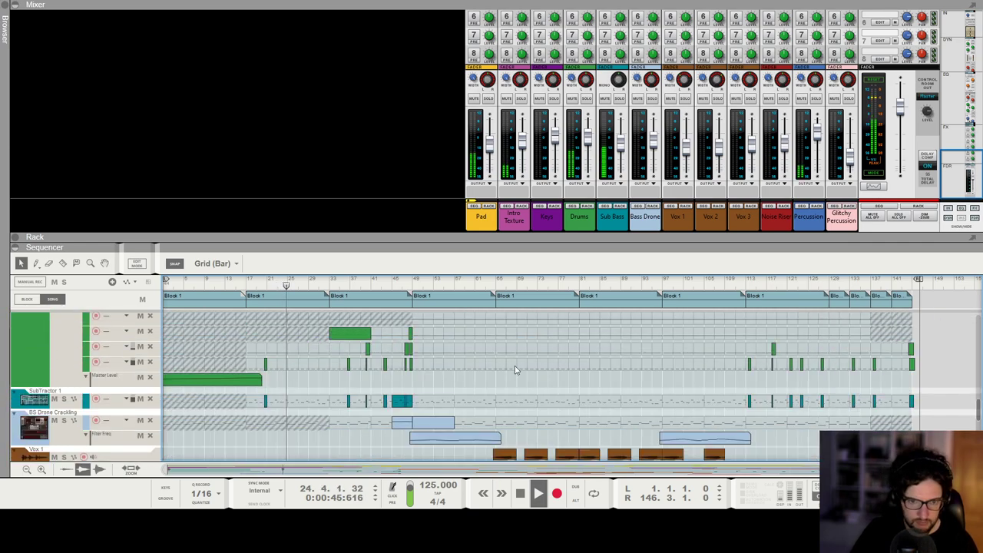
pyautogui.scroll(-2, 511, 367)
pyautogui.scroll(-3, 505, 364)
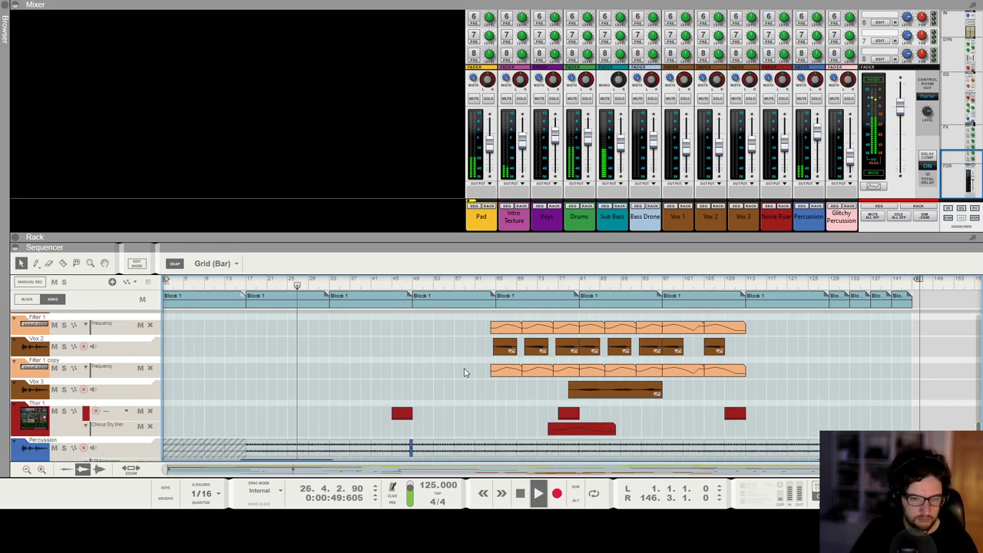
pyautogui.scroll(-1, 470, 370)
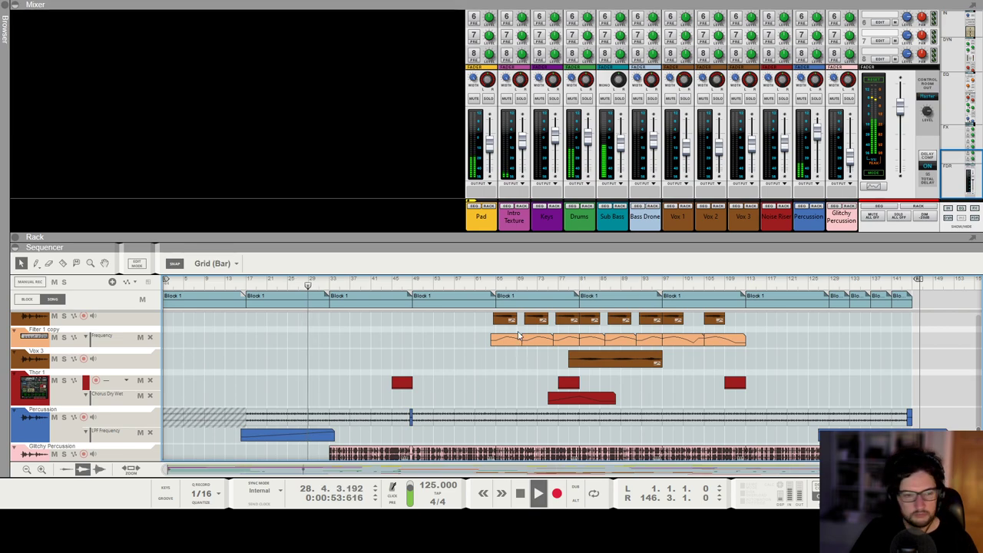
# Look over the drum, bass, vocal and percussion tracks during playback, then stop and return to the song start
pyautogui.scroll(1, 502, 355)
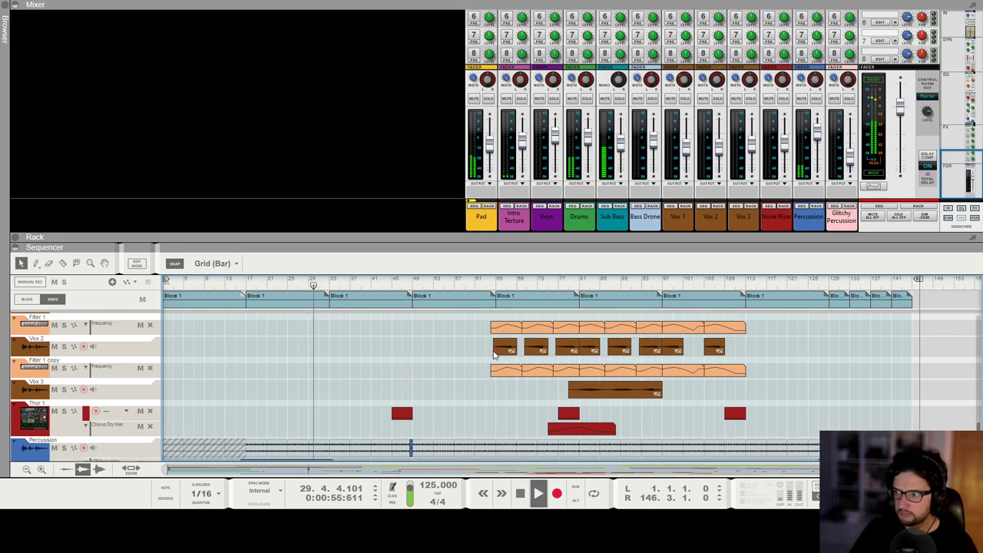
pyautogui.scroll(4, 502, 353)
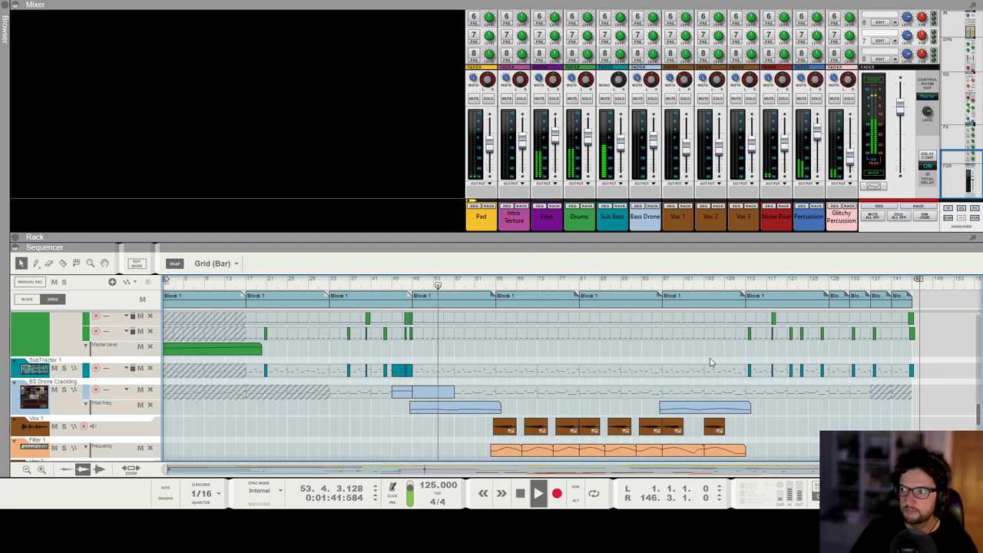
pyautogui.scroll(2, 710, 363)
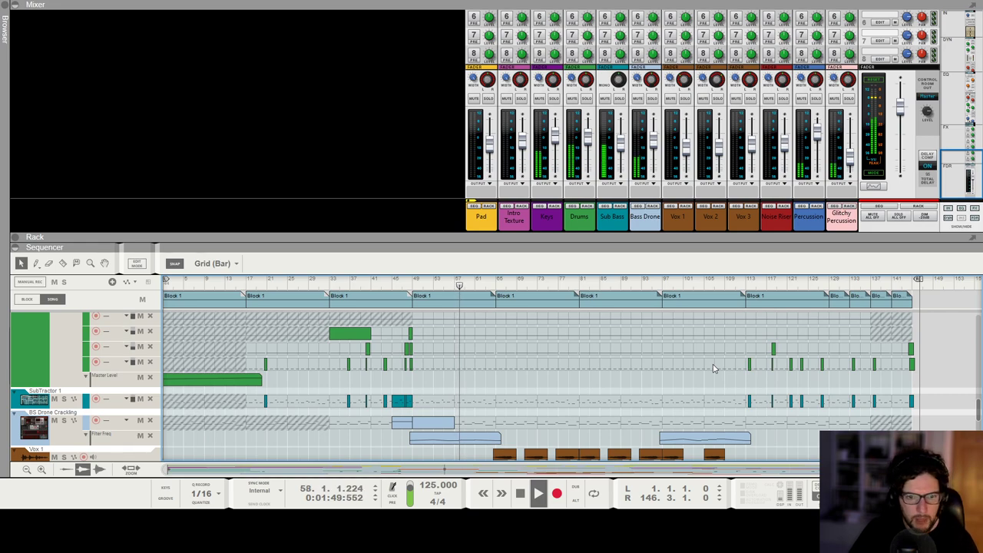
pyautogui.scroll(-2, 691, 364)
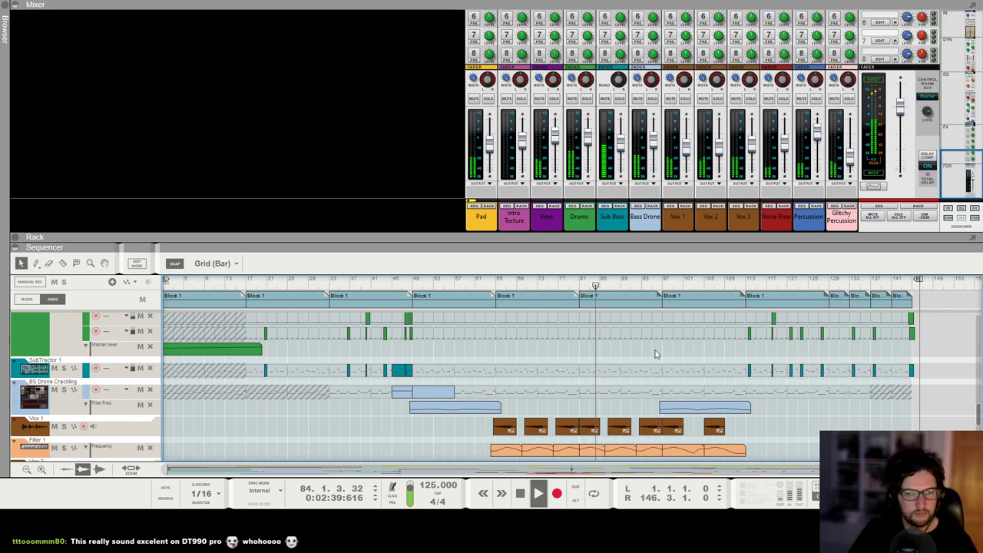
pyautogui.scroll(-3, 654, 354)
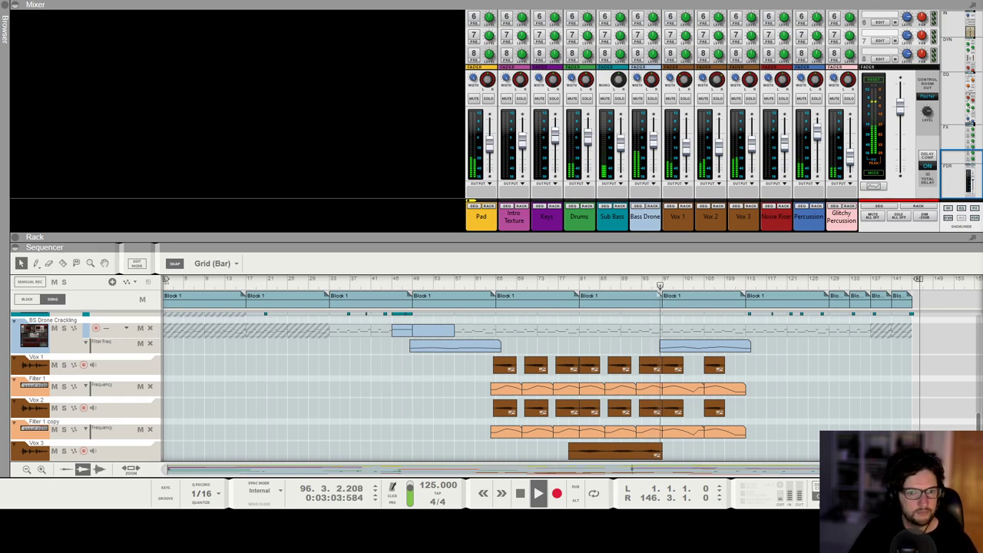
pyautogui.scroll(-1, 883, 384)
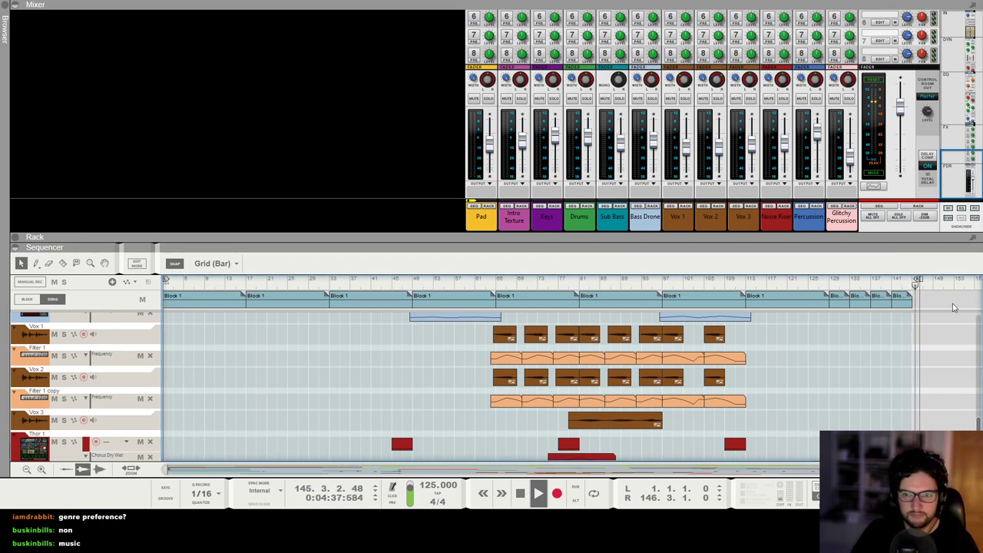
pyautogui.press('space')
pyautogui.press('KP_0')
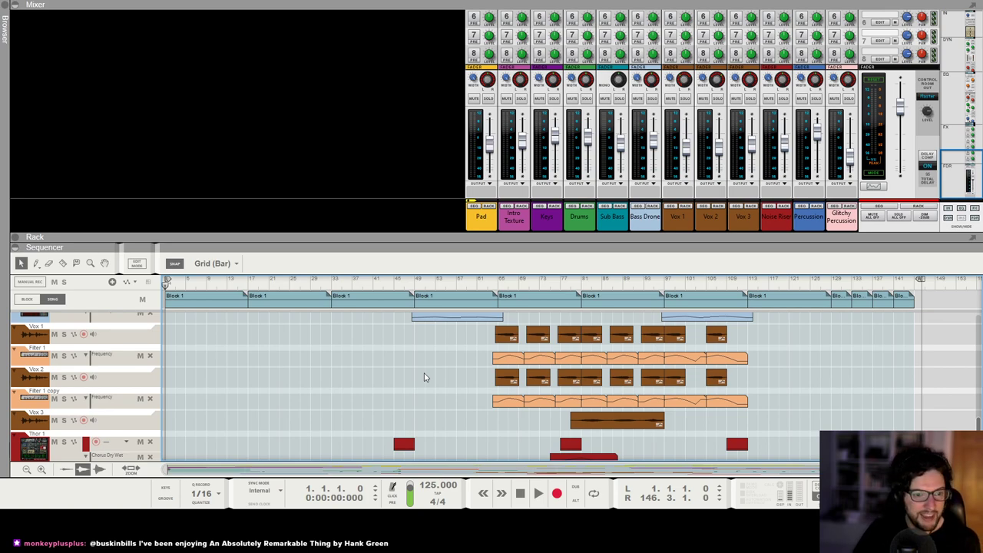
# Solo the Monotone 1 track and play it from bar 49
pyautogui.scroll(-2, 427, 369)
pyautogui.scroll(4, 380, 373)
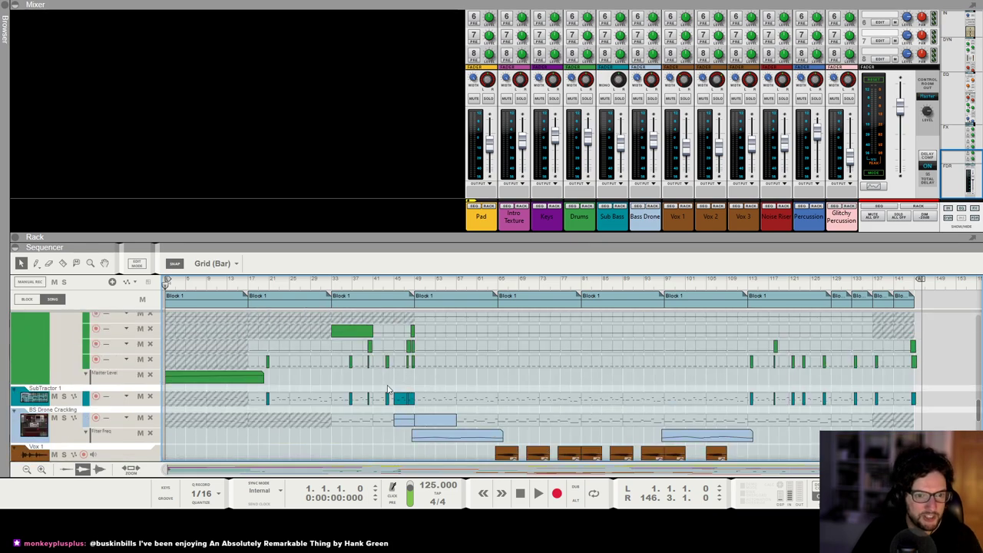
pyautogui.scroll(4, 310, 441)
pyautogui.scroll(4, 350, 382)
pyautogui.click(58, 361)
pyautogui.click(59, 360)
pyautogui.click(424, 278)
pyautogui.click(63, 359)
pyautogui.press('space')
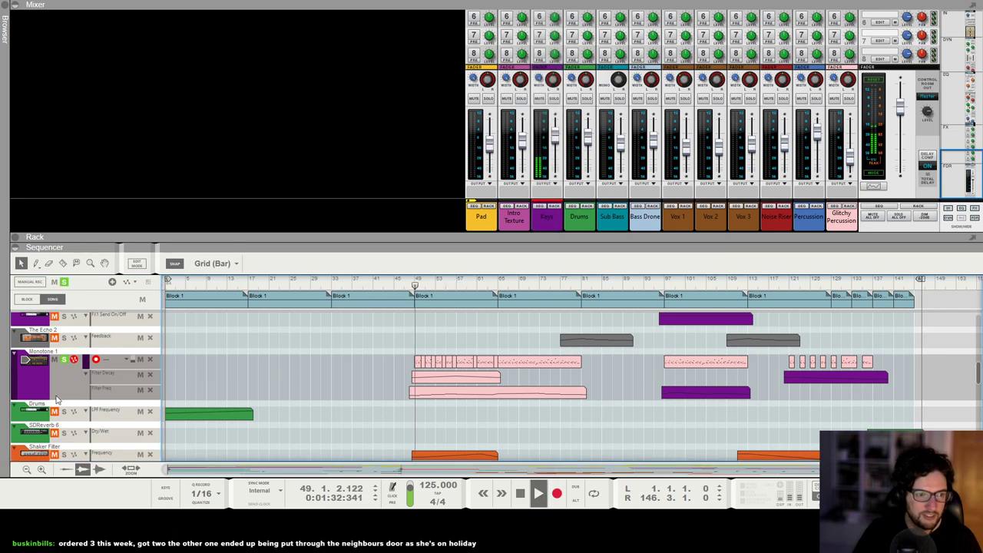
# Check the Monotone synth and the Keys mixer channel during playback, then stop, move to bar 47 and unsolo Monotone 1
pyautogui.press('F6')
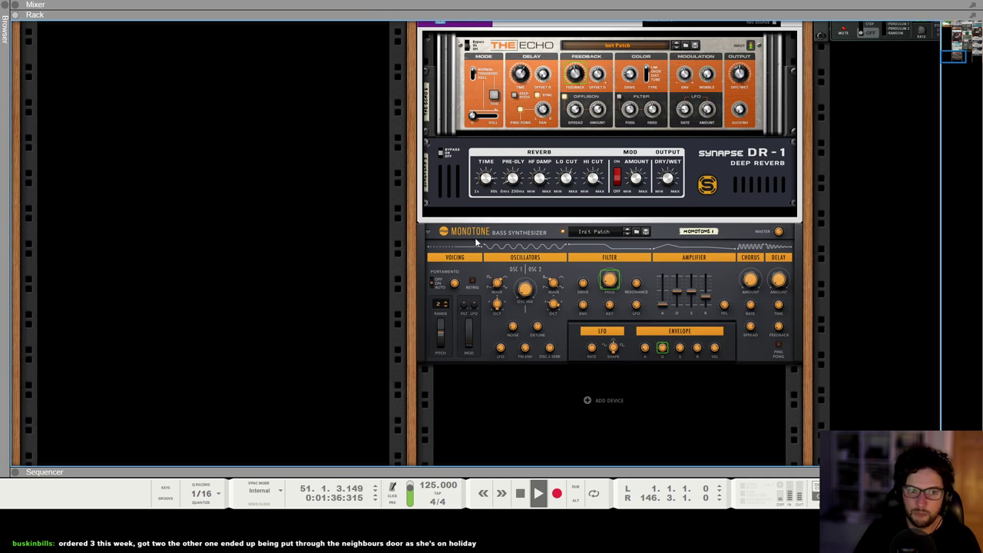
pyautogui.press('F5')
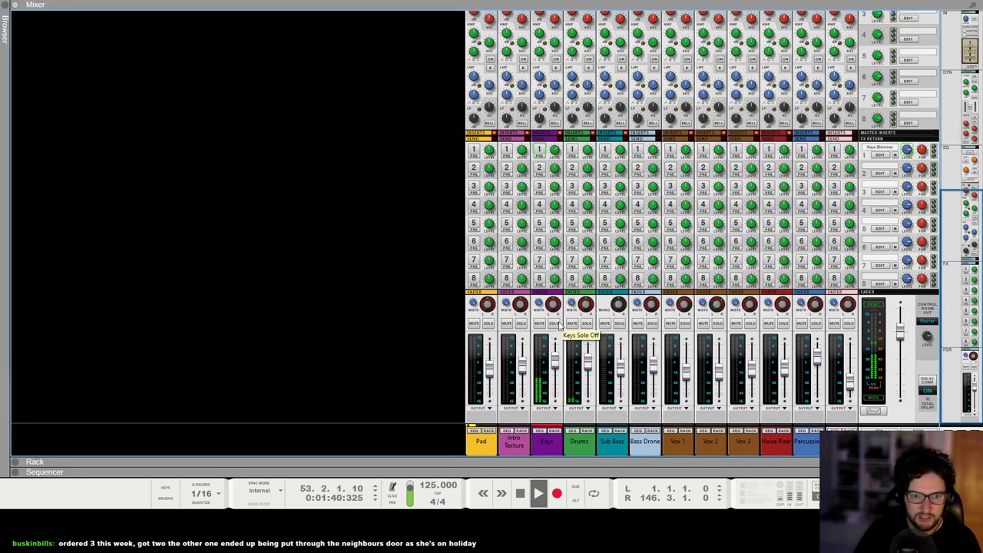
pyautogui.press('F7')
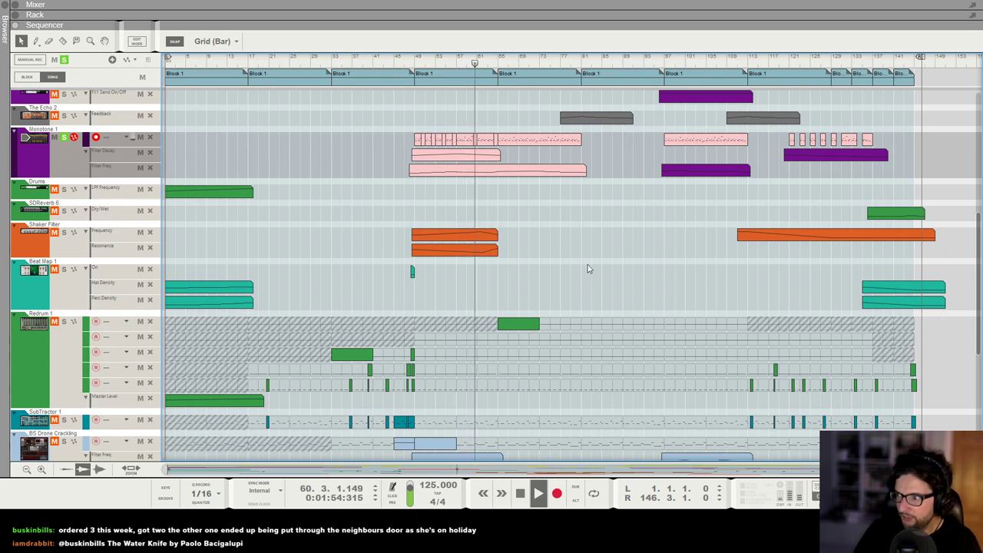
pyautogui.press('space')
pyautogui.click(405, 62)
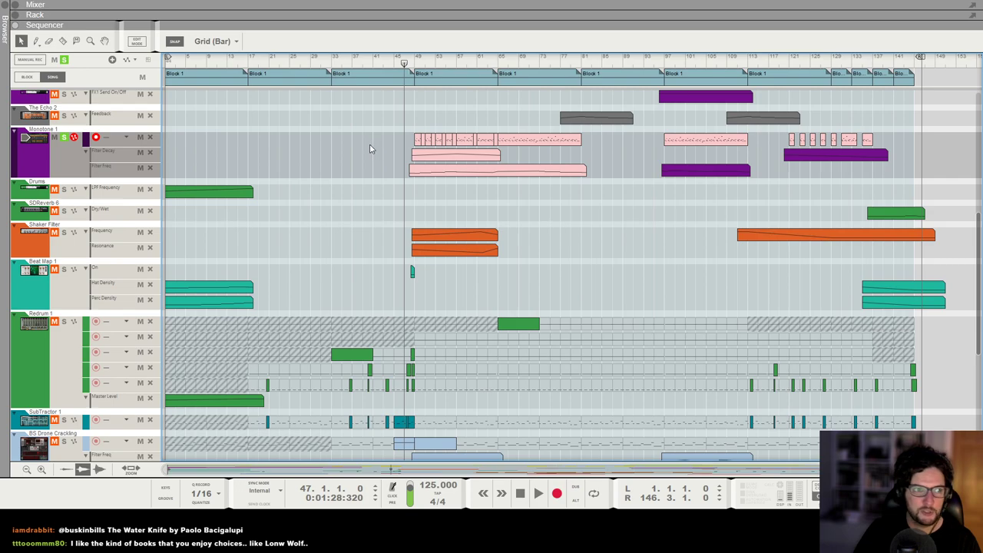
pyautogui.click(64, 138)
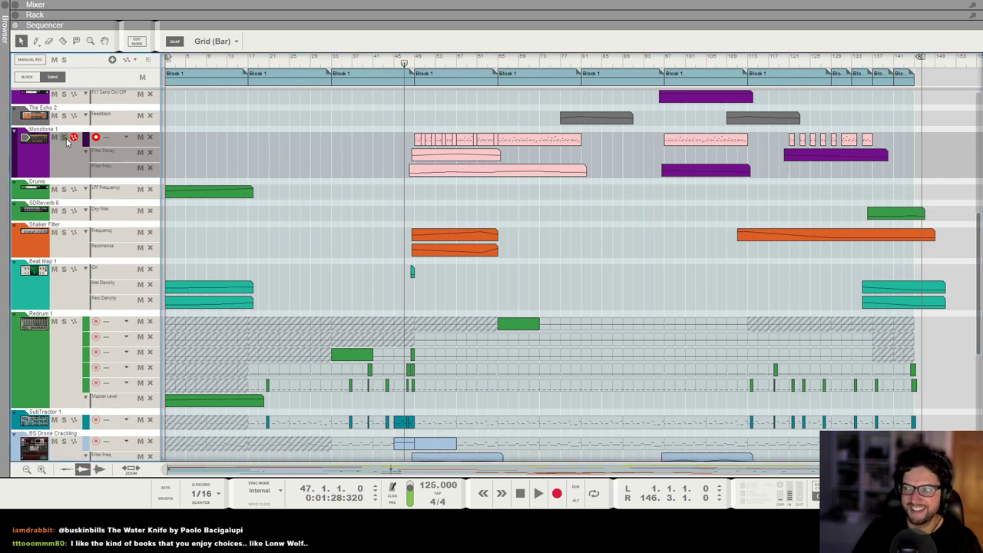
# Move the song position to bar 65 and examine the MClass Maximizer's input and output gain in the rack
pyautogui.click(498, 64)
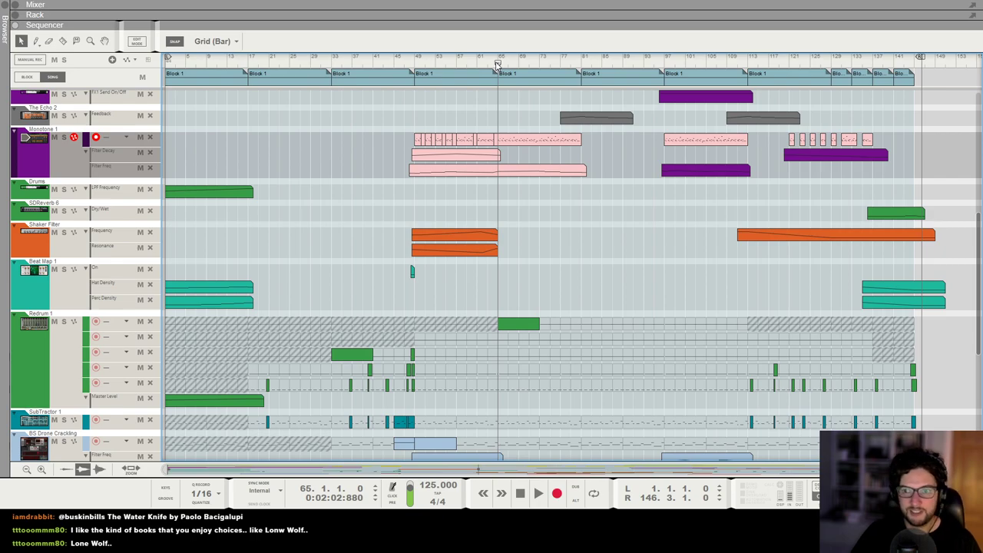
pyautogui.scroll(4, 618, 250)
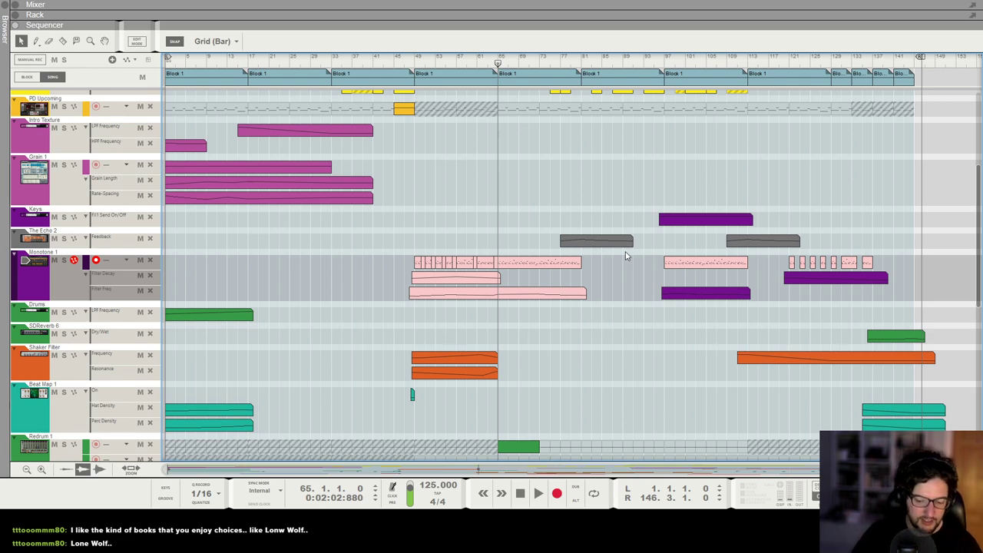
pyautogui.press('F6')
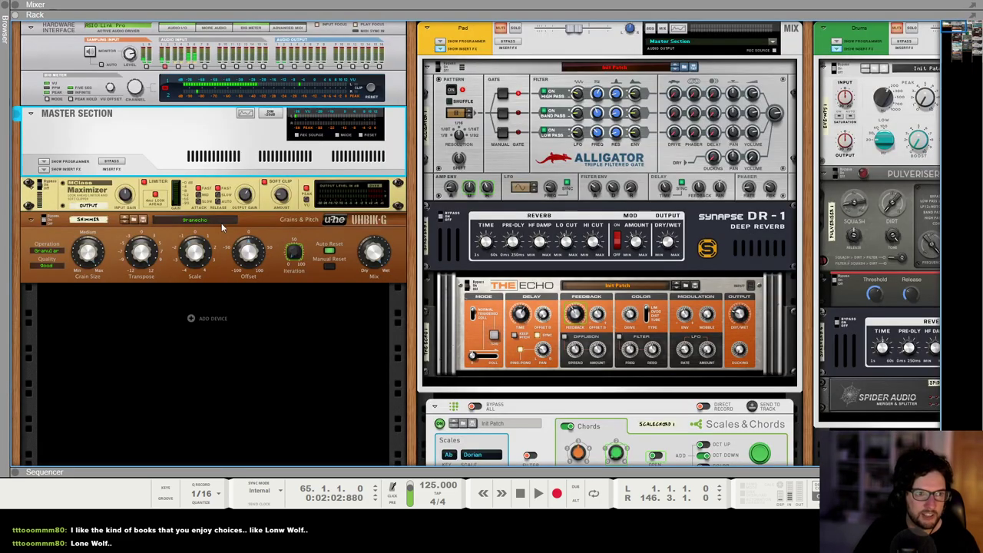
pyautogui.moveTo(129, 194); pyautogui.dragTo(150, 167)
pyautogui.moveTo(245, 197); pyautogui.dragTo(246, 220)
pyautogui.press('F7')
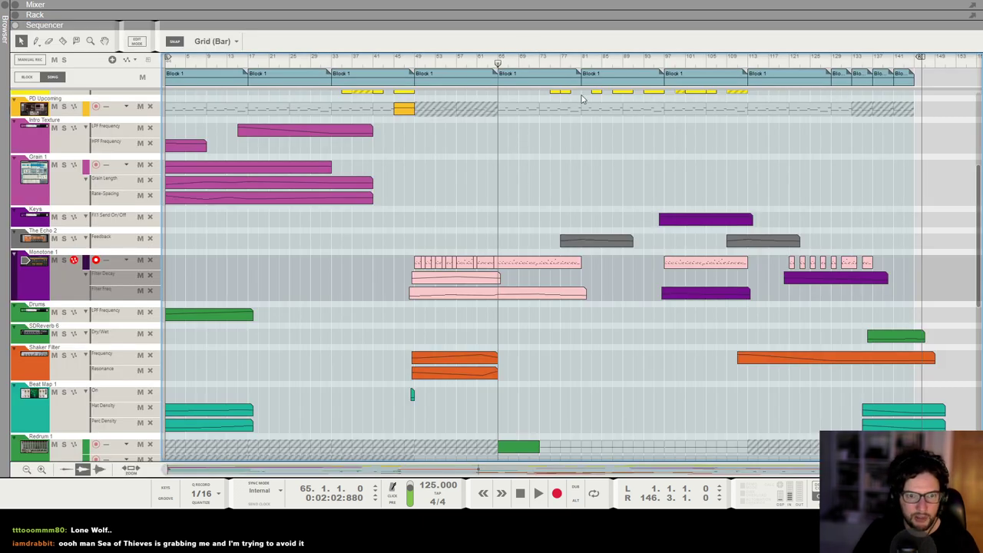
# Play the song from bar 81, check the Maximizer's output meter in the rack, then stop and return to the start
pyautogui.click(582, 61)
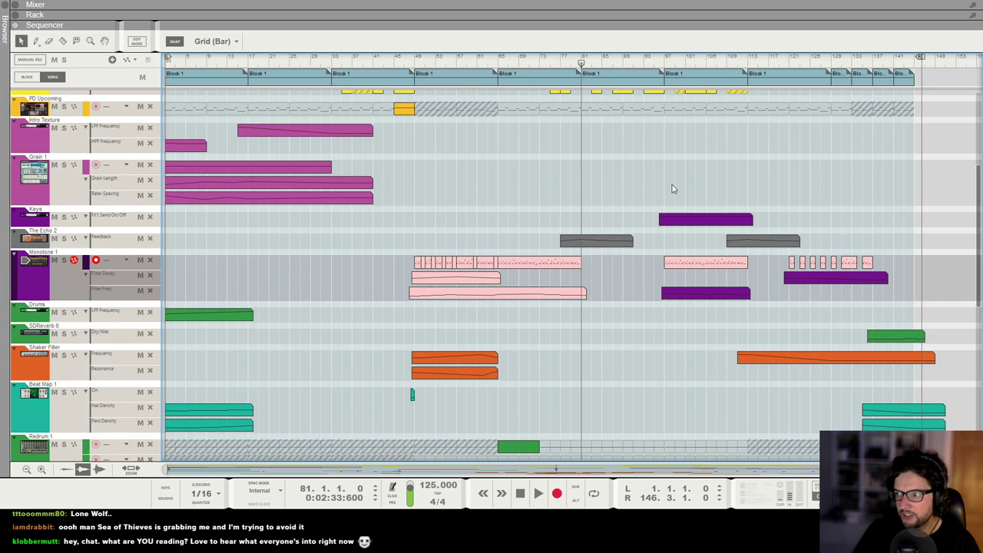
pyautogui.press('space')
pyautogui.press('F5')
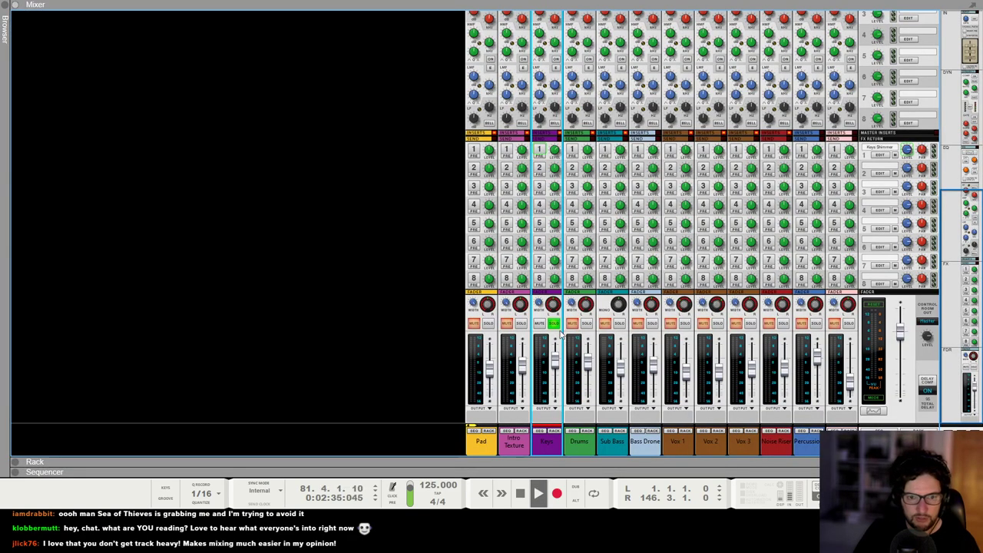
pyautogui.press('F7')
pyautogui.press('F6')
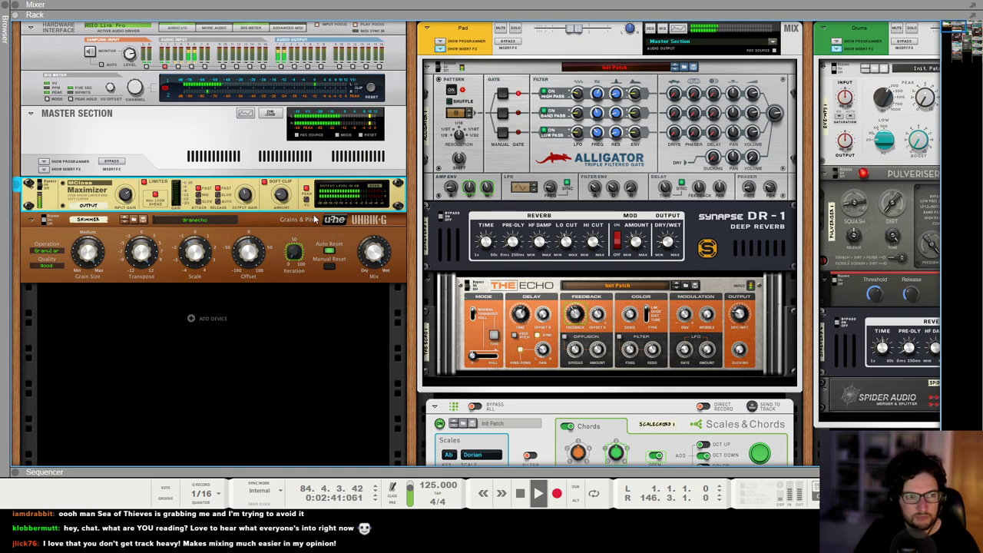
pyautogui.press('space')
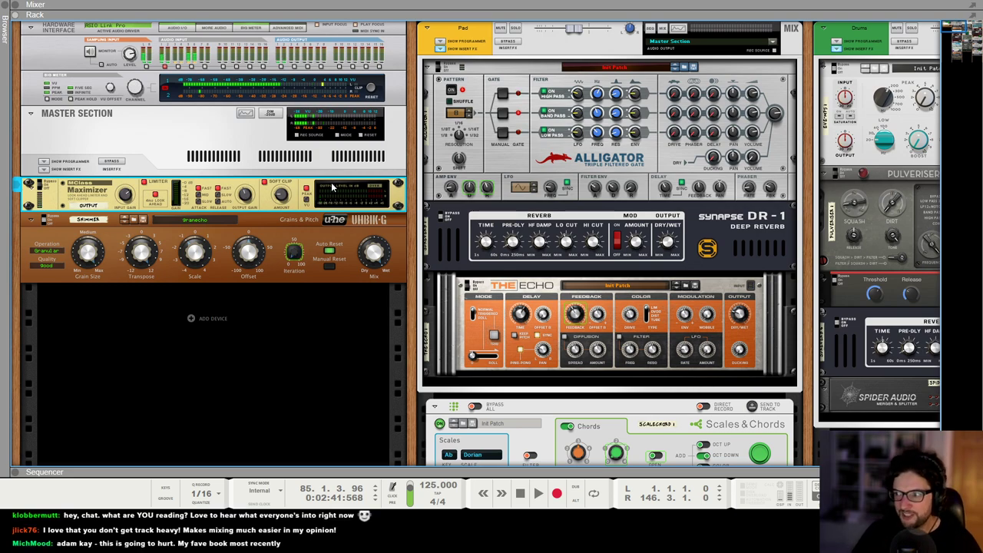
pyautogui.press('KP_0')
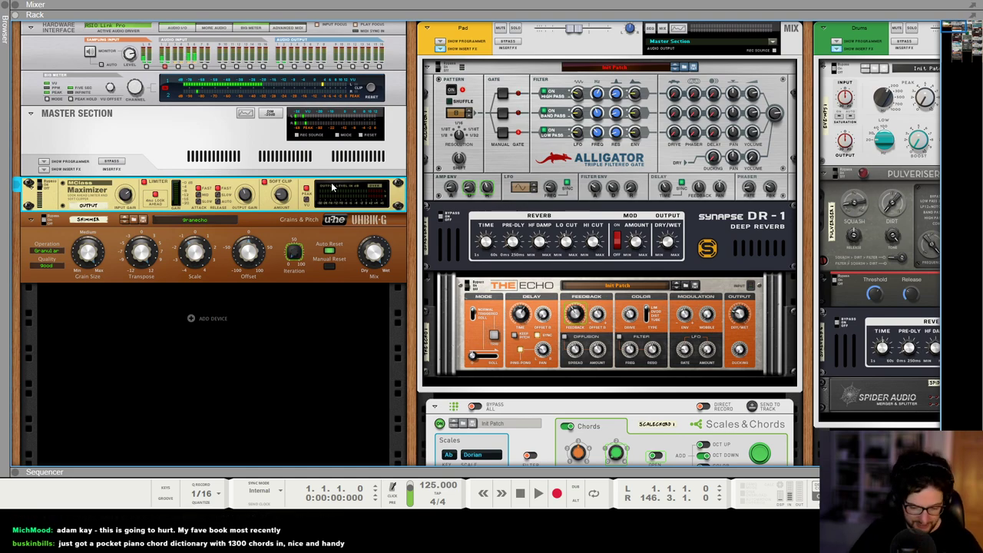
pyautogui.press('F5')
pyautogui.click(518, 370)
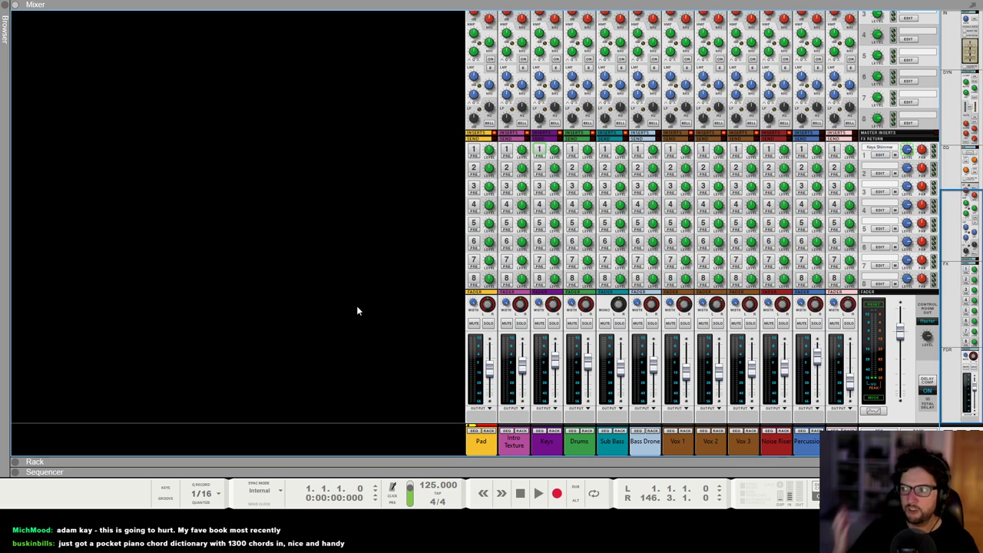
pyautogui.press('F6')
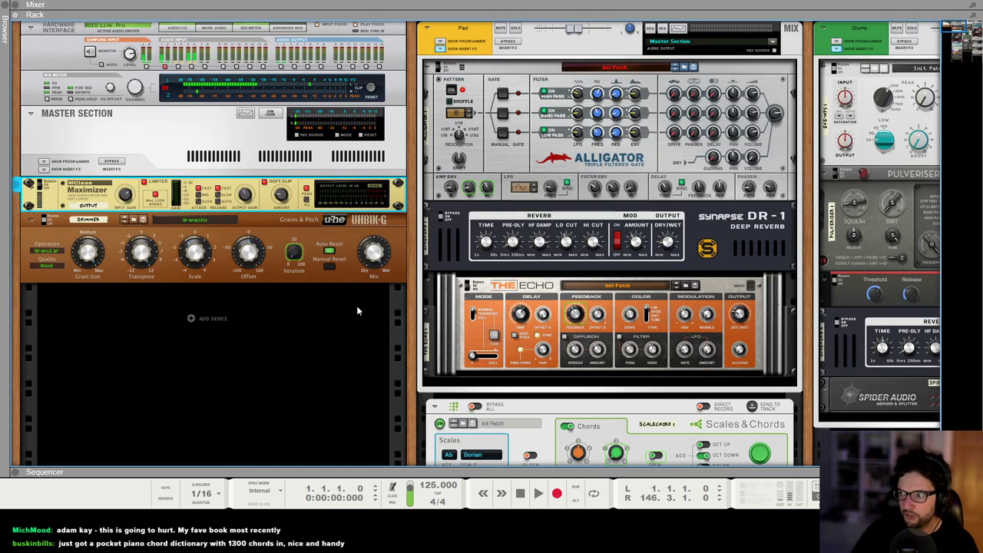
pyautogui.press('F7')
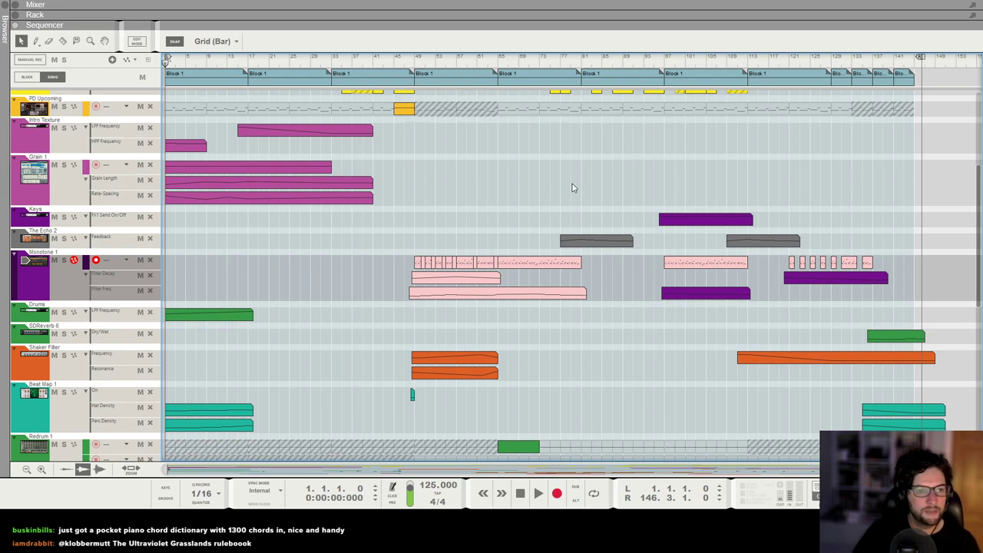
# Play a short passage from bar 49 and view the rack
pyautogui.scroll(2, 562, 189)
pyautogui.scroll(1, 463, 231)
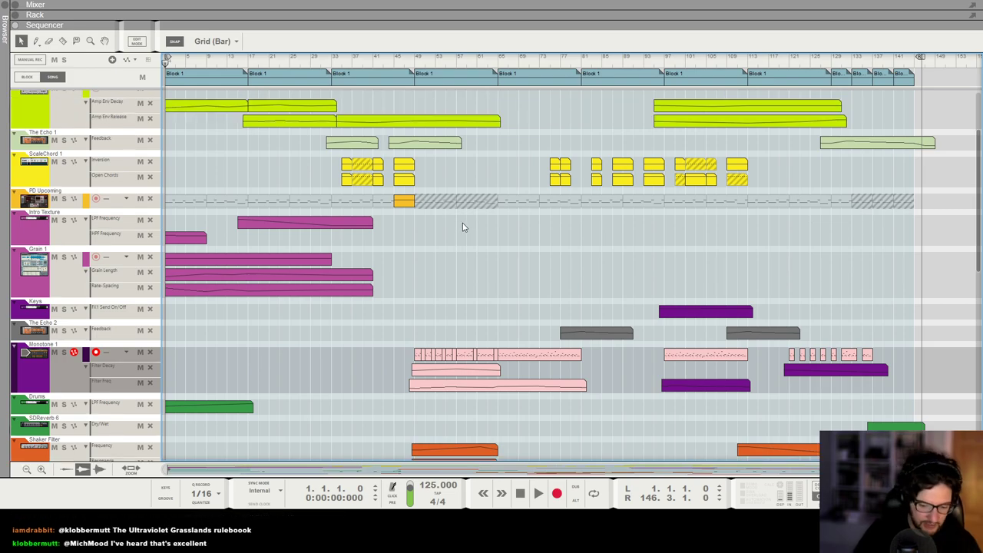
pyautogui.press('F5')
pyautogui.press('F7')
pyautogui.click(420, 62)
pyautogui.press('space')
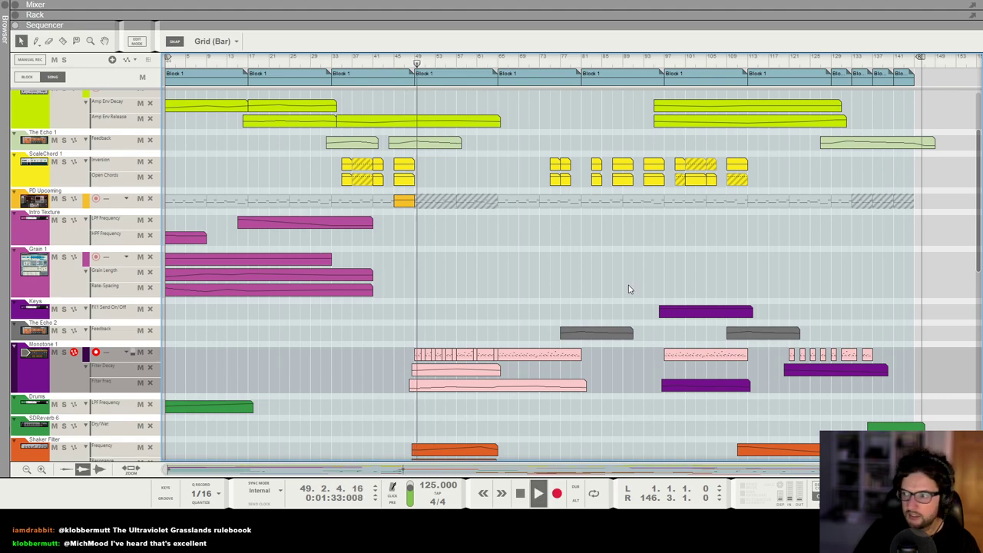
pyautogui.press('F6')
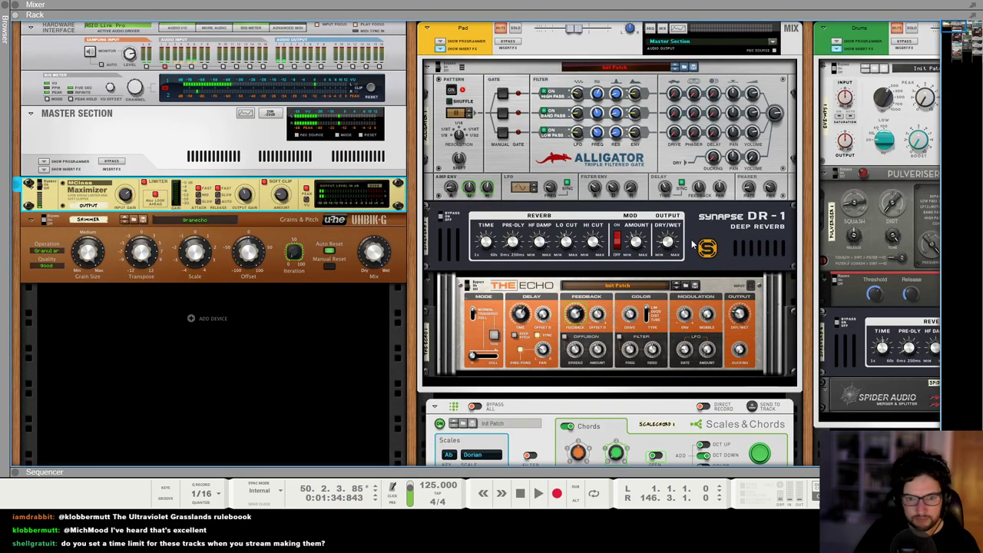
# Show the Sub Bass channel's Saturation Knob and SubTractor devices in the rack, then turn off the channel's solo
pyautogui.press('F5')
pyautogui.click(632, 432)
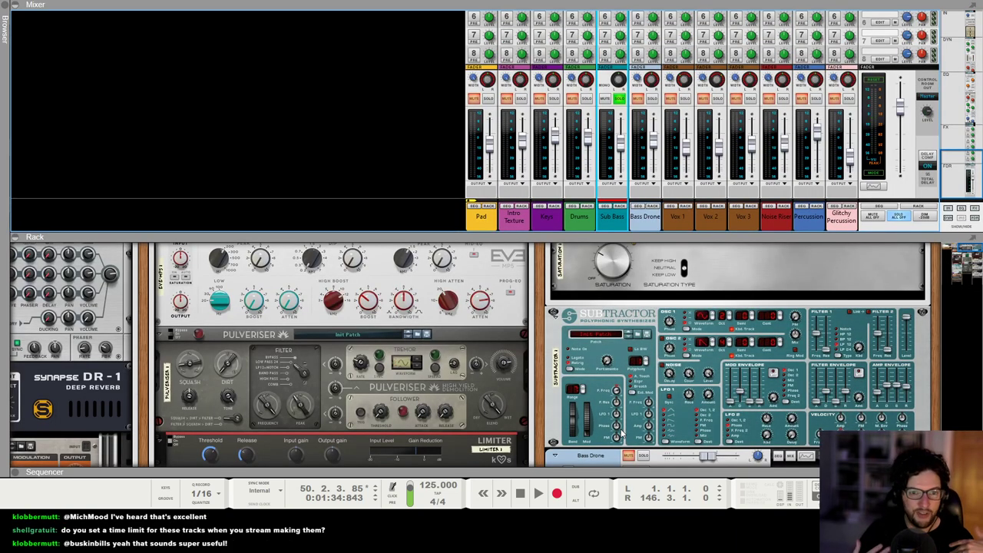
pyautogui.scroll(1, 622, 434)
pyautogui.scroll(1, 804, 374)
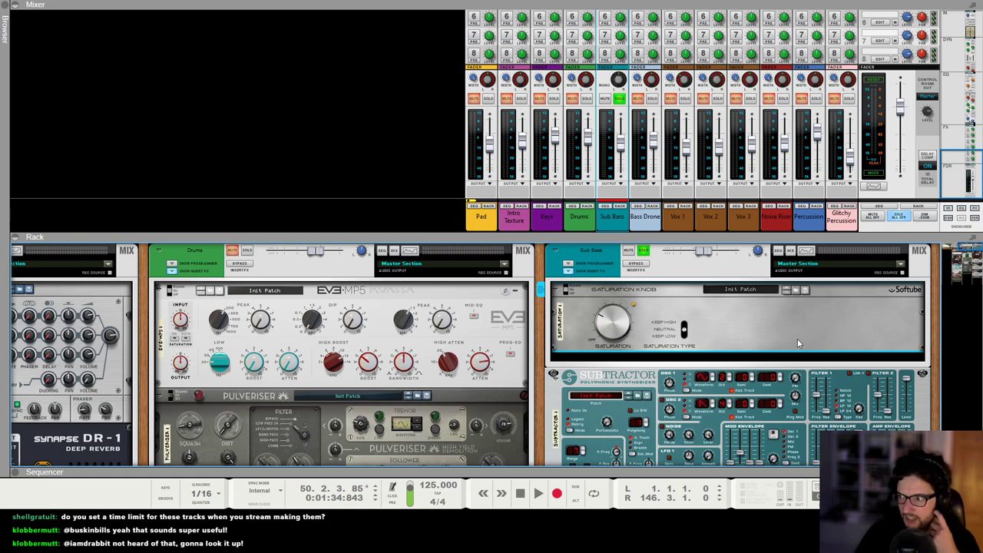
pyautogui.click(618, 99)
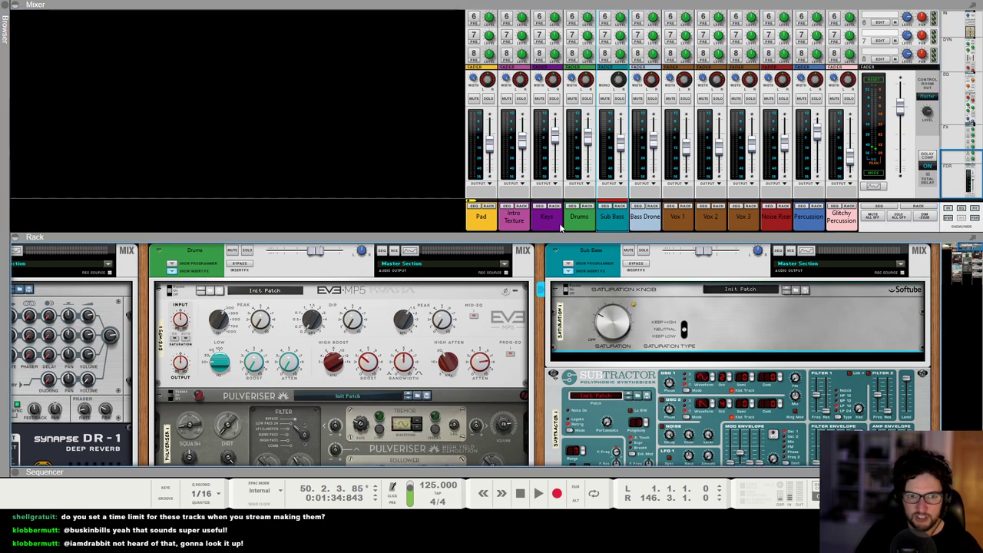
# Inspect the Intro Texture channel's Grain synth down to its modulation routing in the rack, then solo the channel
pyautogui.click(523, 207)
pyautogui.scroll(5, 509, 294)
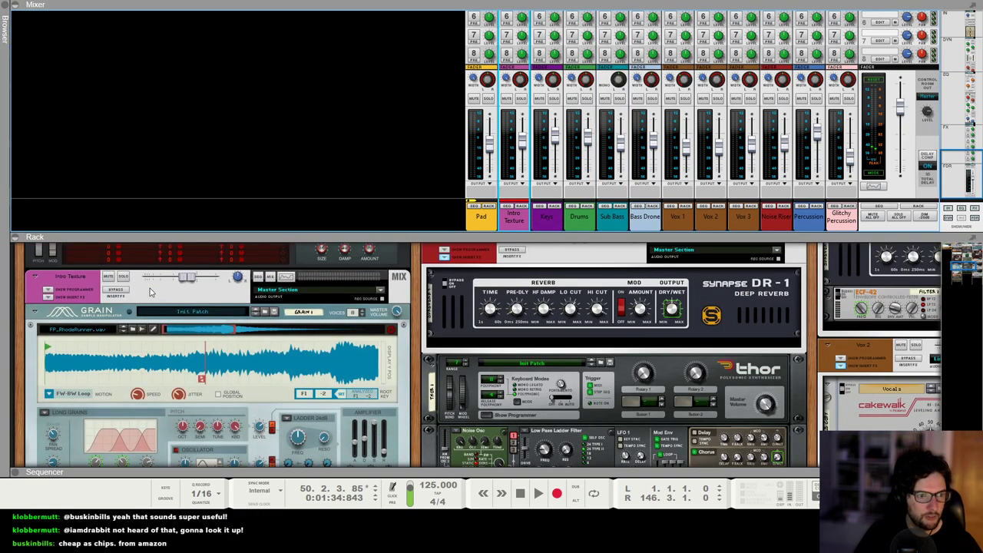
pyautogui.press('Tab')
pyautogui.press('Tab')
pyautogui.scroll(-5, 165, 367)
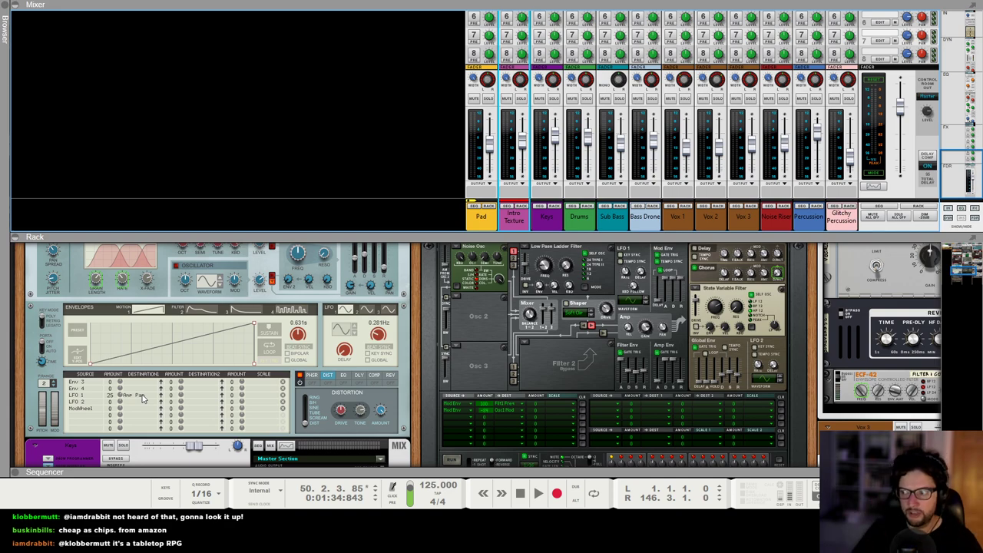
pyautogui.click(521, 99)
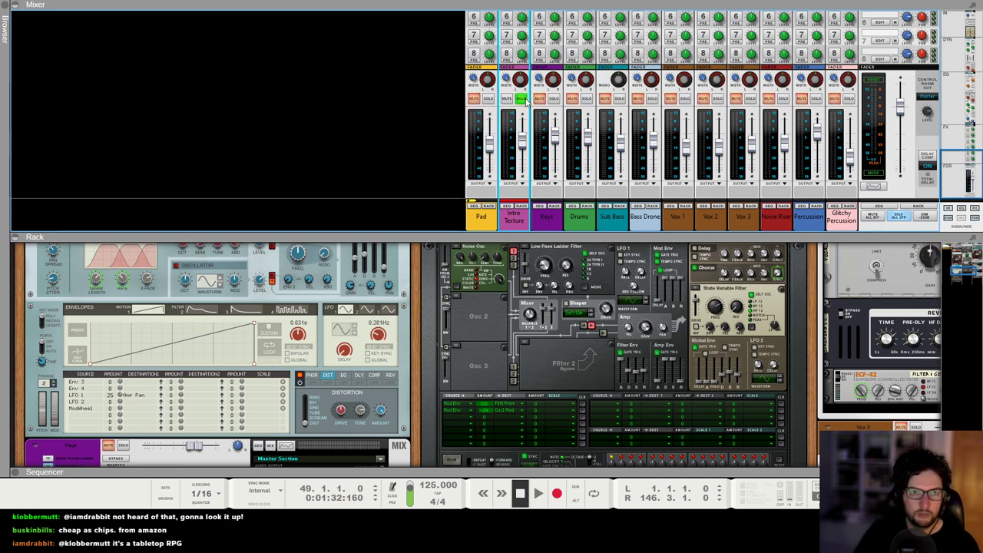
# Play the soloed Intro Texture, try Grain's LFO 1 Amp Pan amount at 100 and restore it to 25, then unsolo the channel and stop
pyautogui.press('space')
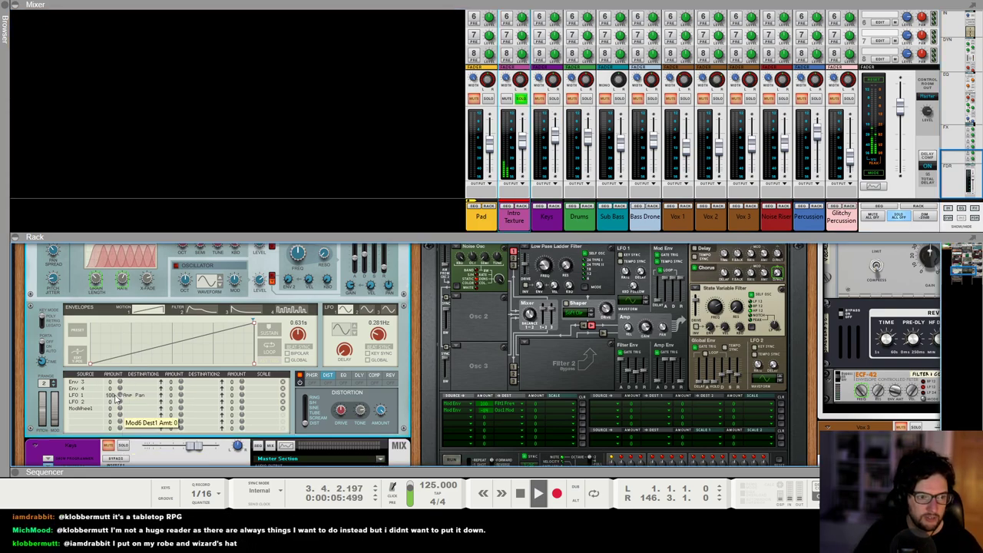
pyautogui.moveTo(121, 397); pyautogui.dragTo(120, 415)
pyautogui.click(520, 99)
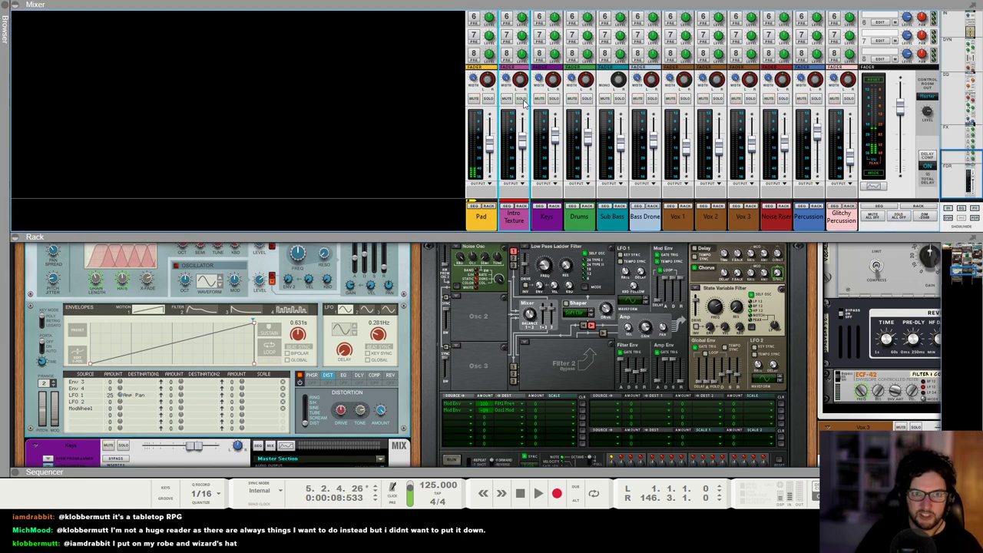
pyautogui.press('space')
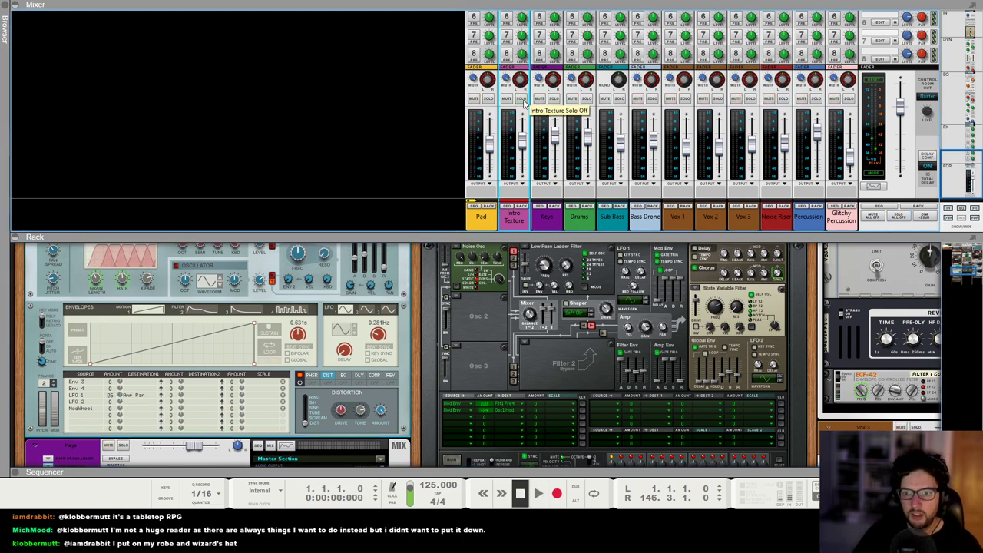
# Show the Drums channel's devices in the rack, then view the drum tracks in the sequencer
pyautogui.click(588, 215)
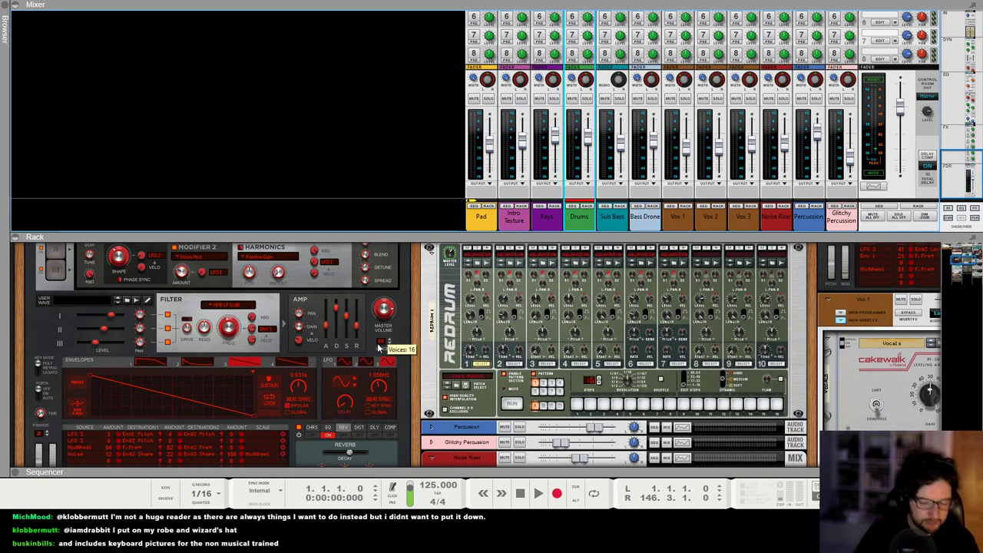
pyautogui.press('F7')
pyautogui.scroll(3, 456, 258)
pyautogui.scroll(-15, 346, 246)
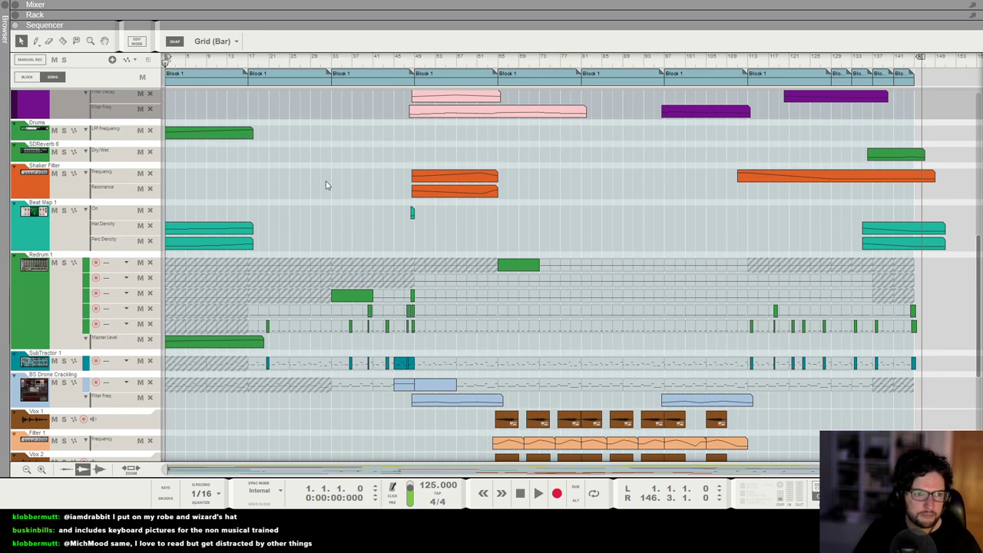
# Play from the start, briefly solo the Redrum 1 track, glance at the mixer and stop playback in the sequencer
pyautogui.press('space')
pyautogui.click(64, 263)
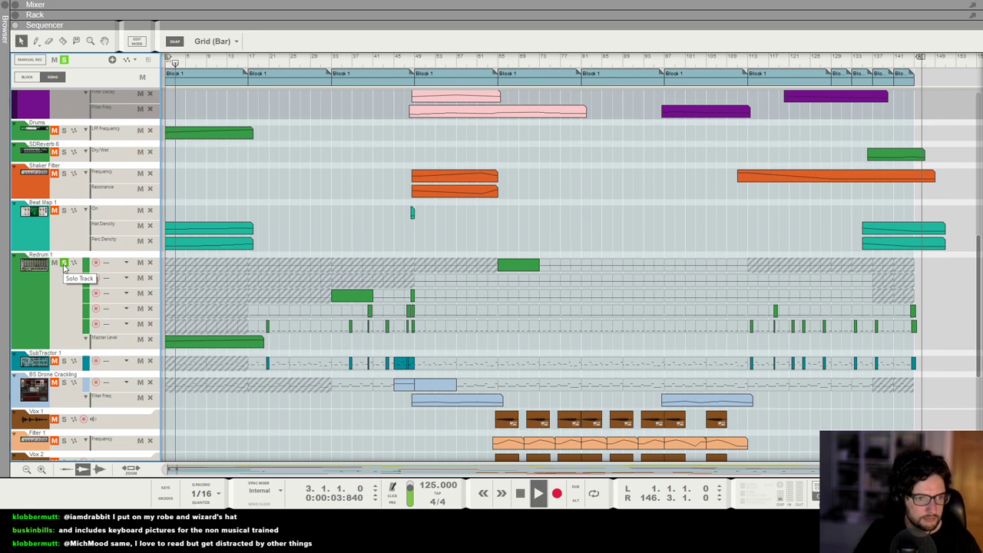
pyautogui.click(64, 264)
pyautogui.press('F5')
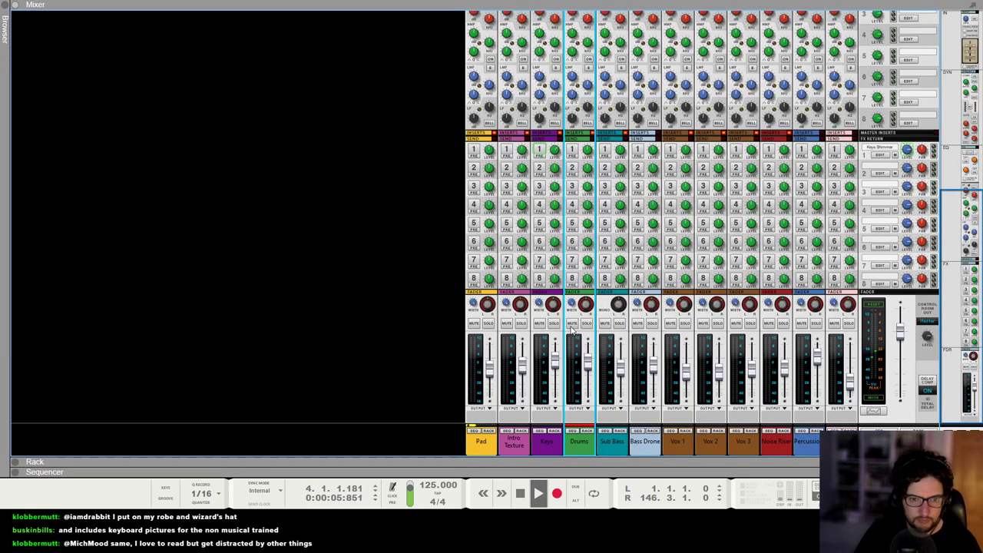
pyautogui.press('F7')
pyautogui.press('space')
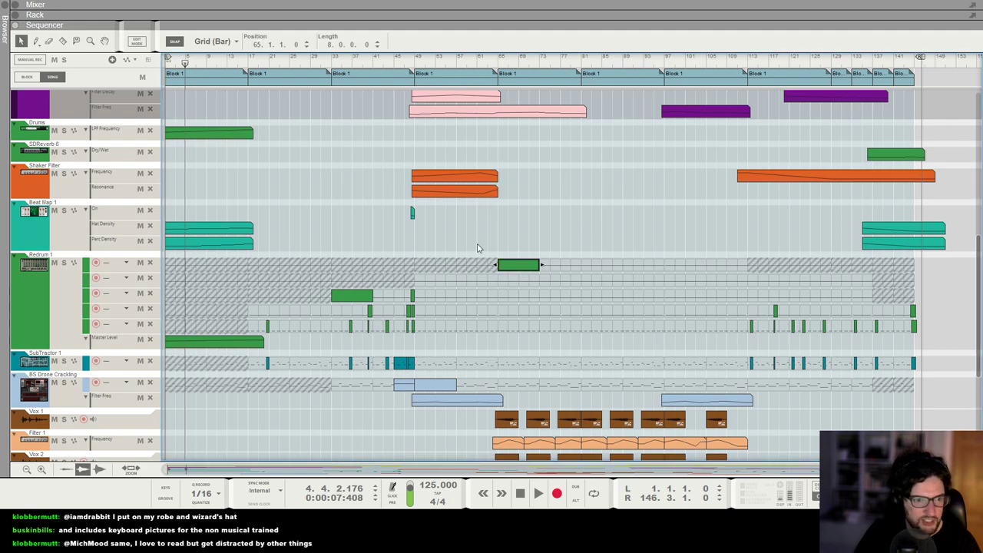
# Play the song's opening bars while reviewing the drum and Monotone 1 tracks, then stop and return to the start
pyautogui.scroll(-1, 322, 239)
pyautogui.scroll(1, 274, 58)
pyautogui.scroll(-2, 274, 59)
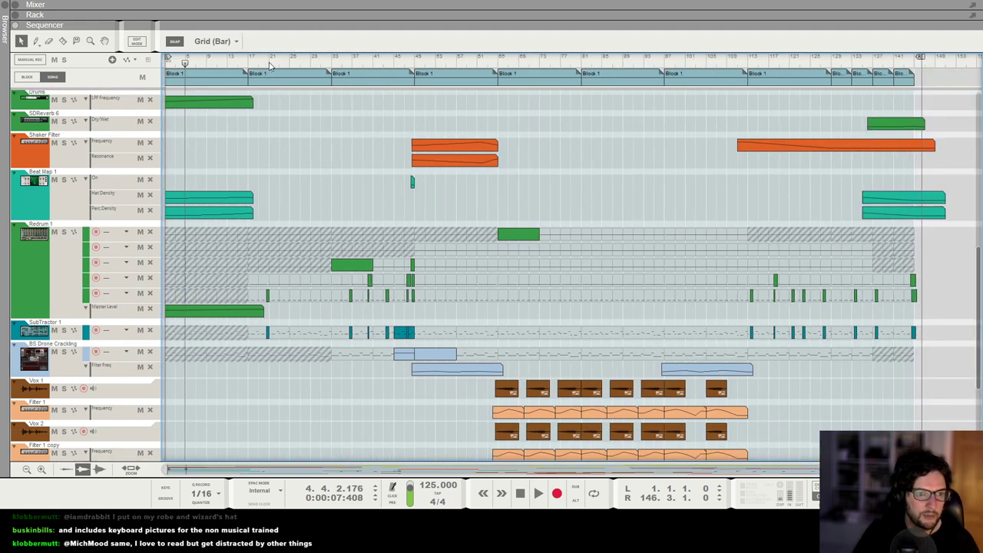
pyautogui.press('space')
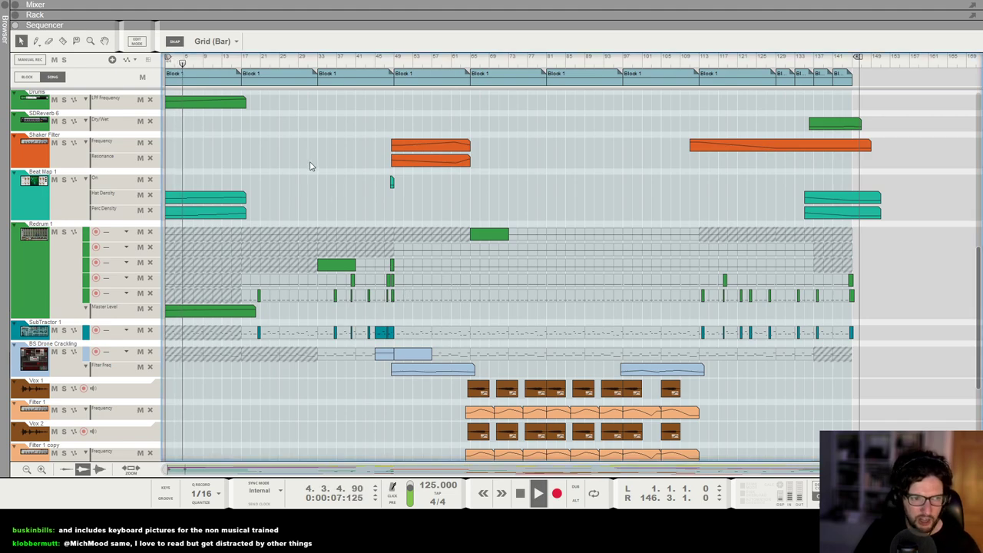
pyautogui.scroll(3, 334, 206)
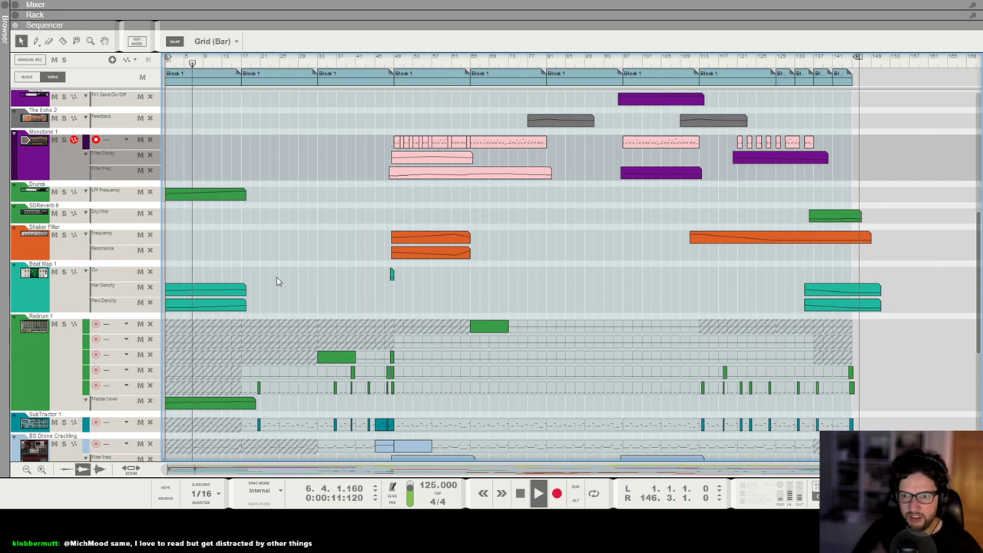
pyautogui.press('space')
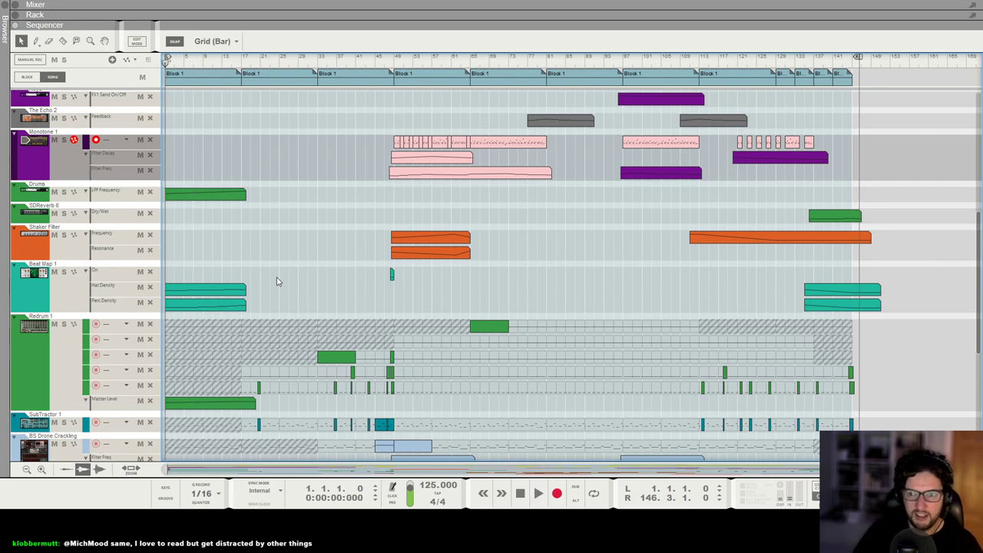
# Select the Redrum in the rack, move the song position to bar 60 in the sequencer and return to the rack
pyautogui.press('F6')
pyautogui.scroll(2, 761, 179)
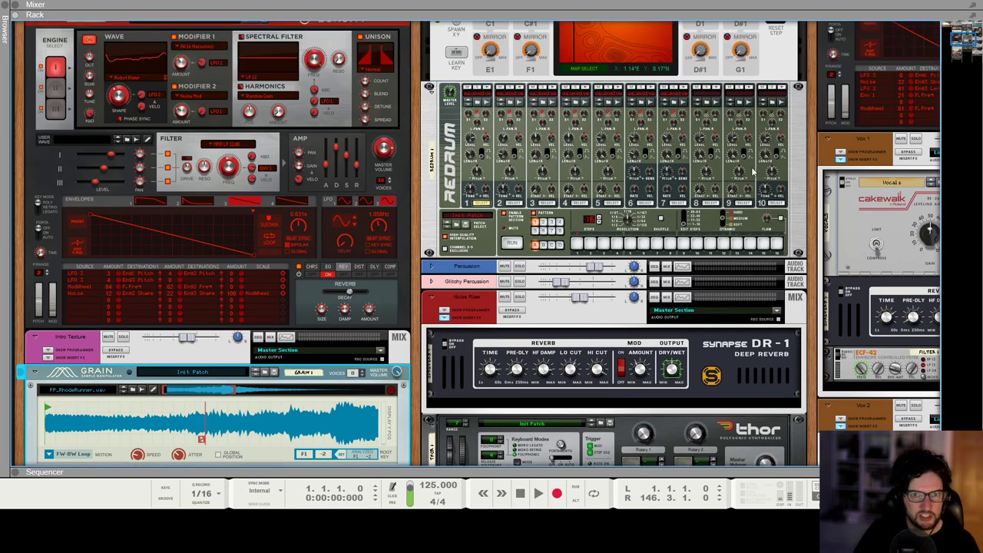
pyautogui.click(683, 89)
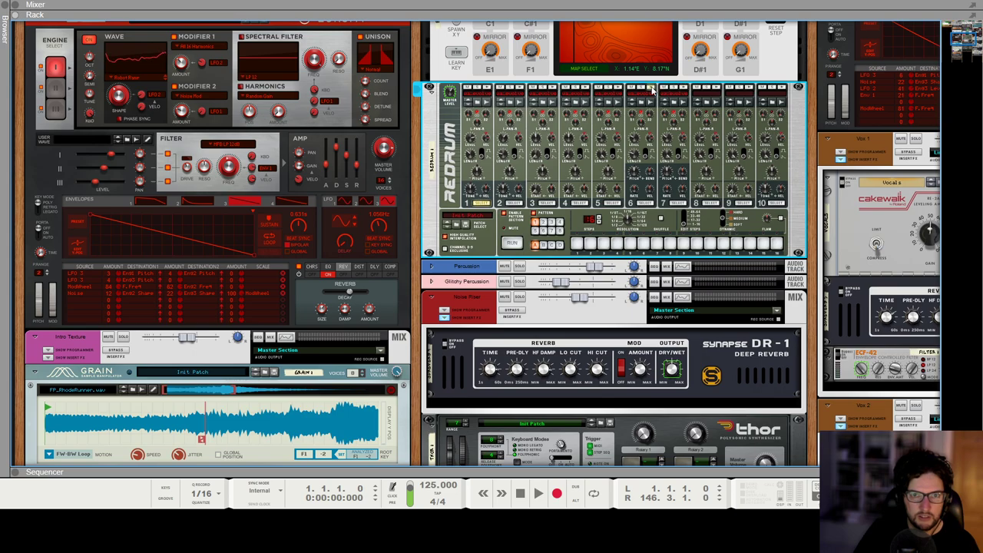
pyautogui.press('F7')
pyautogui.press('End')
pyautogui.press('F6')
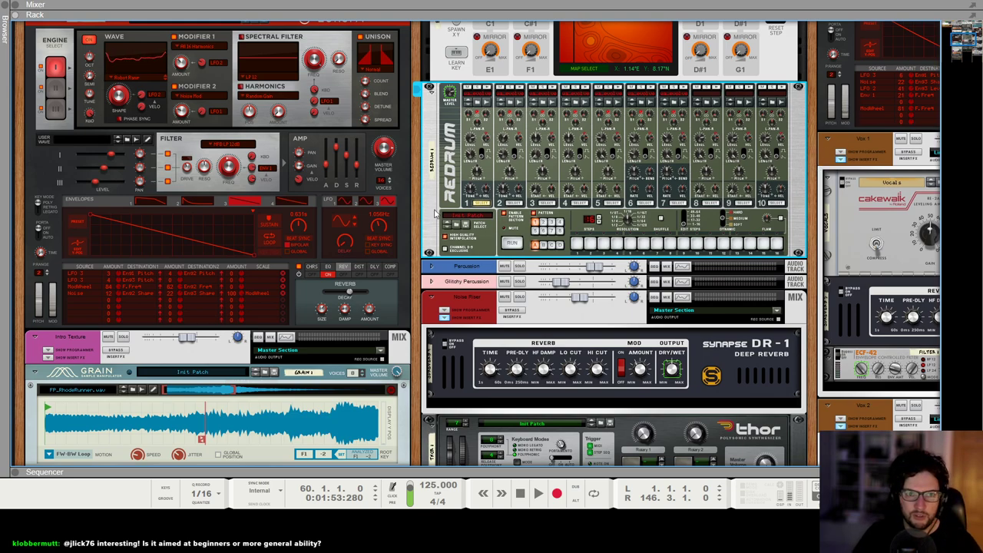
# Show the Drums channel's insert effects in the rack and select the EVE-MP5 equalizer
pyautogui.scroll(10, 434, 213)
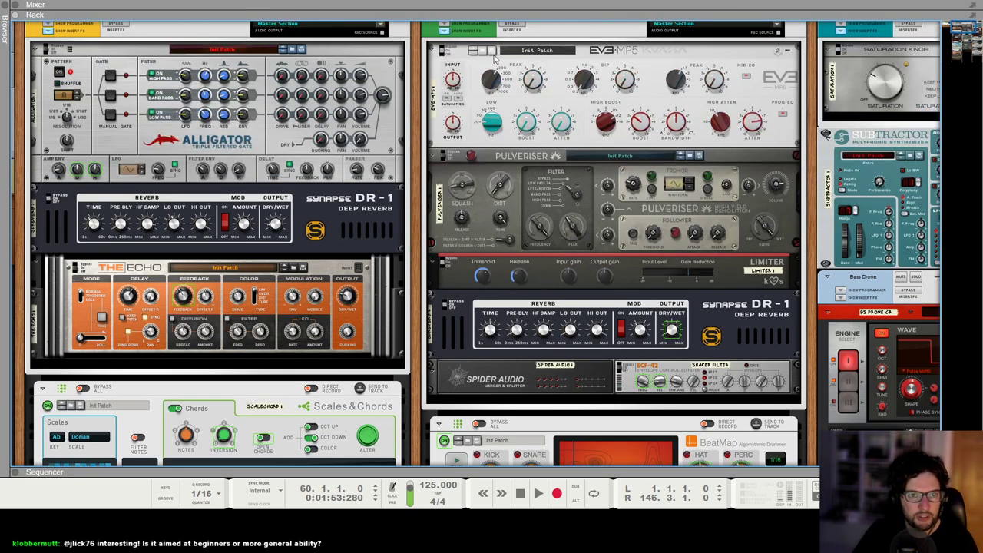
pyautogui.scroll(1, 648, 151)
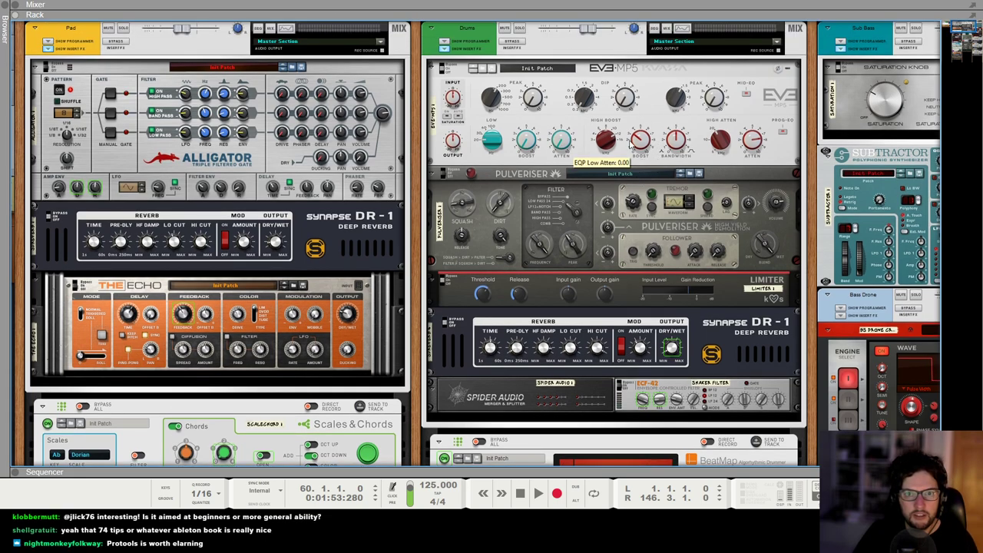
pyautogui.click(728, 145)
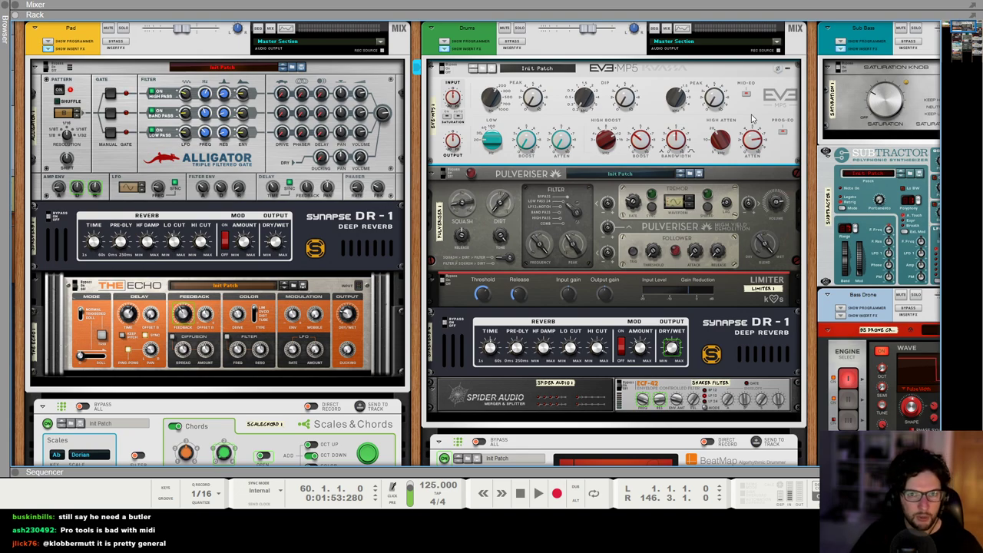
pyautogui.hscroll(1, 746, 129)
# Play the song from bar 81, check the mixer levels and read the EVE-MP5's High Atten setting in the rack
pyautogui.press('F7')
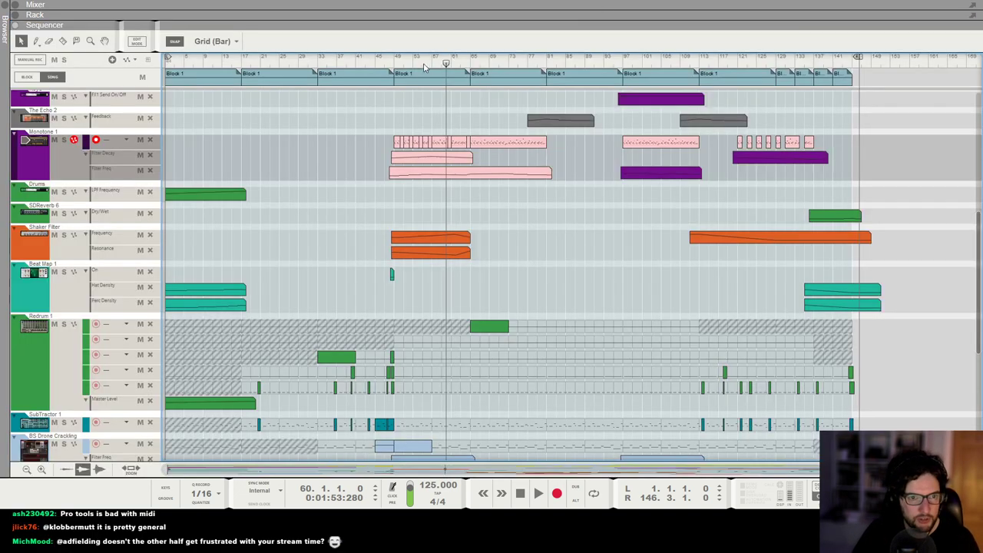
pyautogui.scroll(2, 258, 210)
pyautogui.press('s')
pyautogui.click(467, 63)
pyautogui.click(548, 63)
pyautogui.press('space')
pyautogui.press('F5')
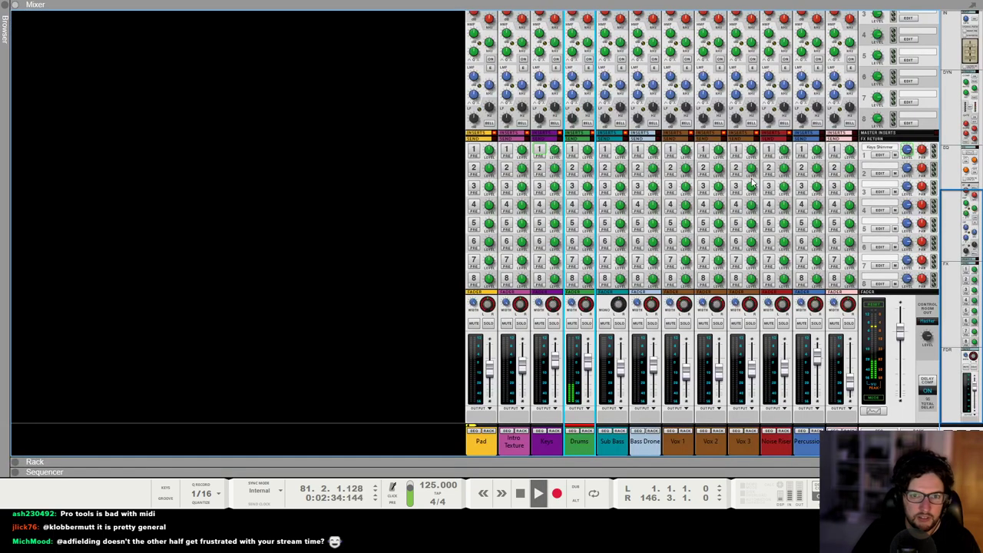
pyautogui.press('F6')
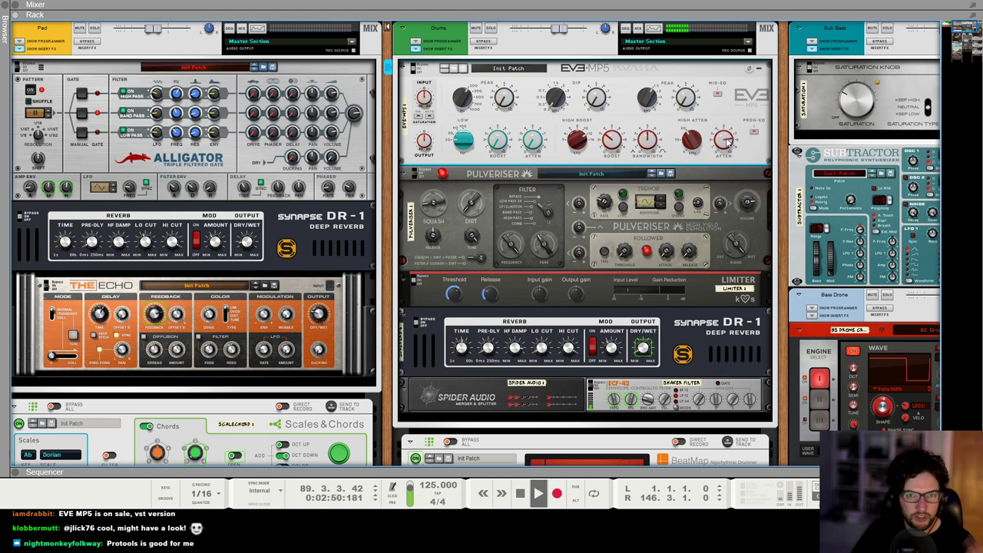
pyautogui.moveTo(728, 141)
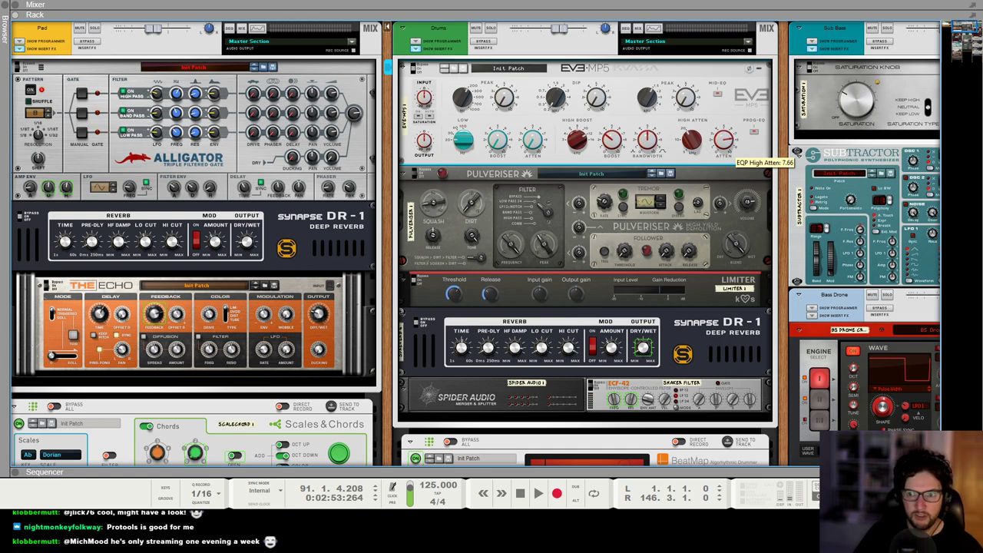
# Inspect the Limiter and the DR-1 Deep Reverb among the Drums channel's insert effects
pyautogui.scroll(-1, 651, 217)
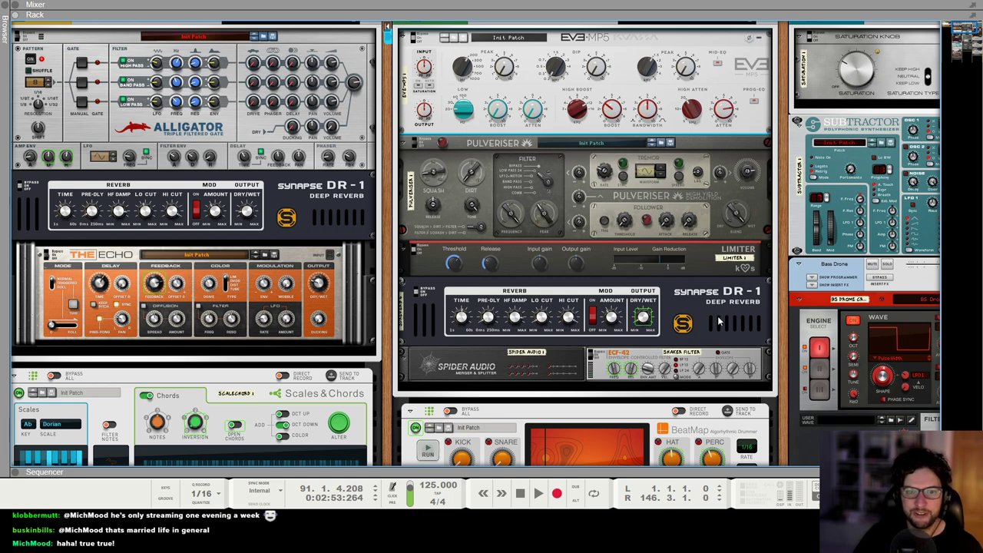
pyautogui.click(755, 242)
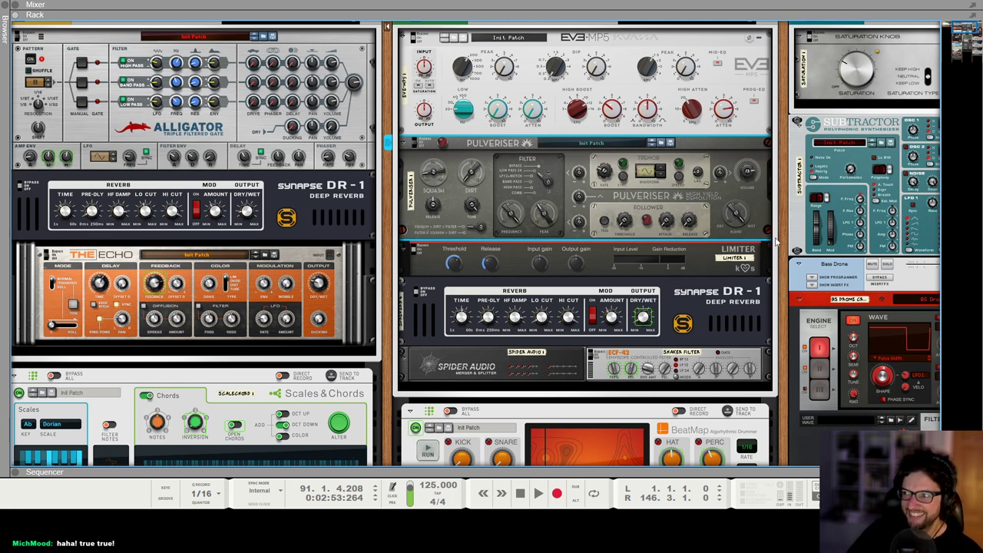
pyautogui.click(724, 300)
pyautogui.scroll(-2, 720, 315)
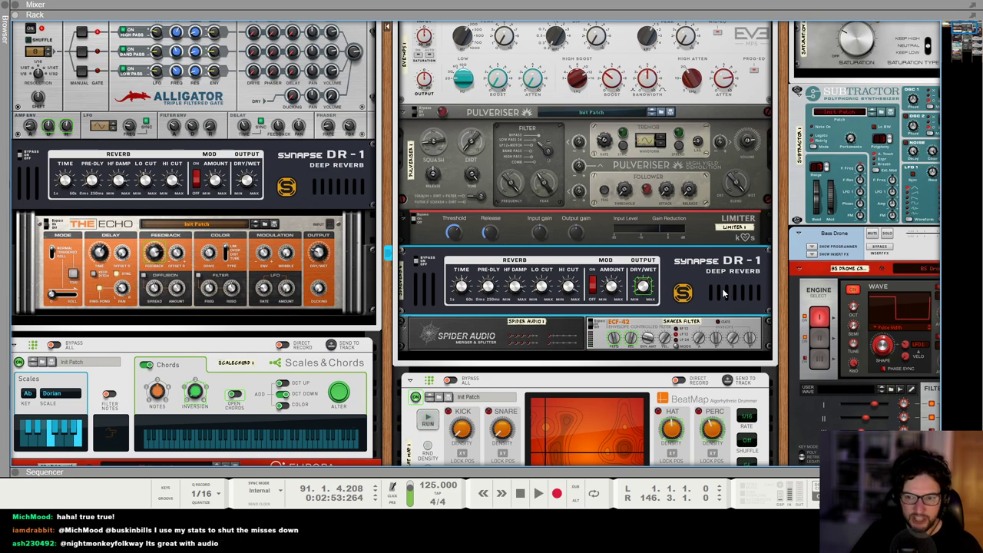
# Glance at the mixer, then review the whole arrangement in the sequencer from the percussion tracks up to the Master Section
pyautogui.press('F5')
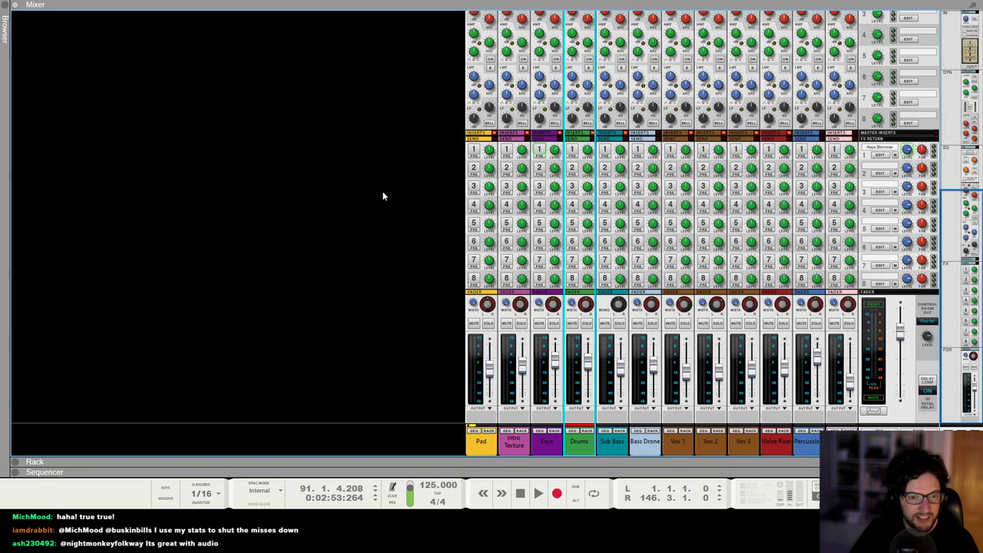
pyautogui.press('F7')
pyautogui.scroll(-2, 360, 242)
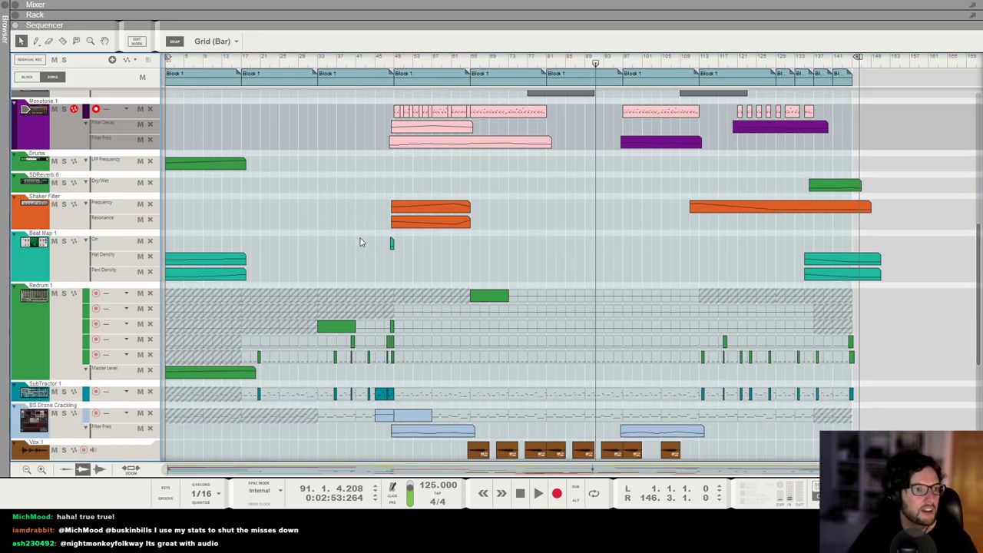
pyautogui.scroll(-8, 361, 242)
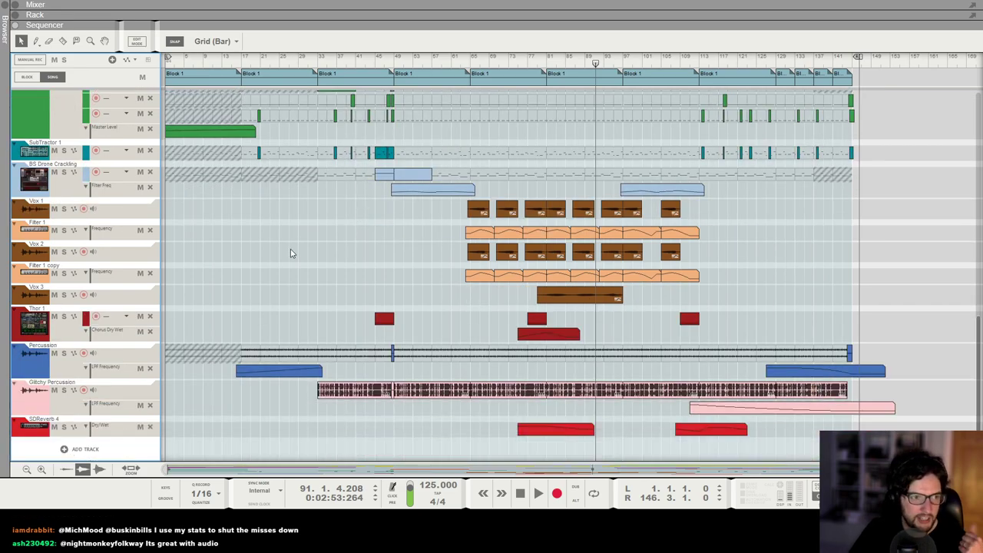
pyautogui.scroll(4, 269, 278)
pyautogui.scroll(3, 268, 278)
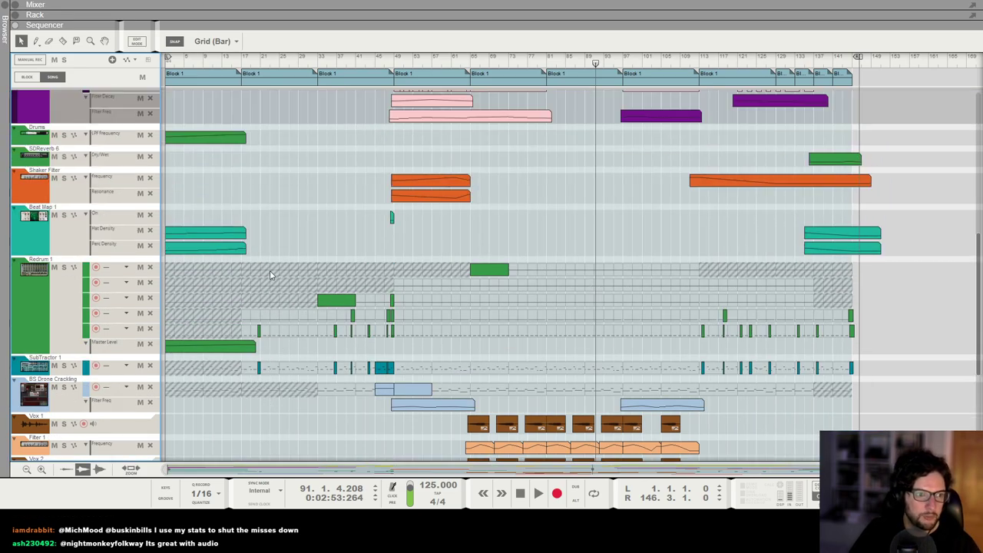
pyautogui.scroll(4, 261, 255)
pyautogui.scroll(7, 261, 256)
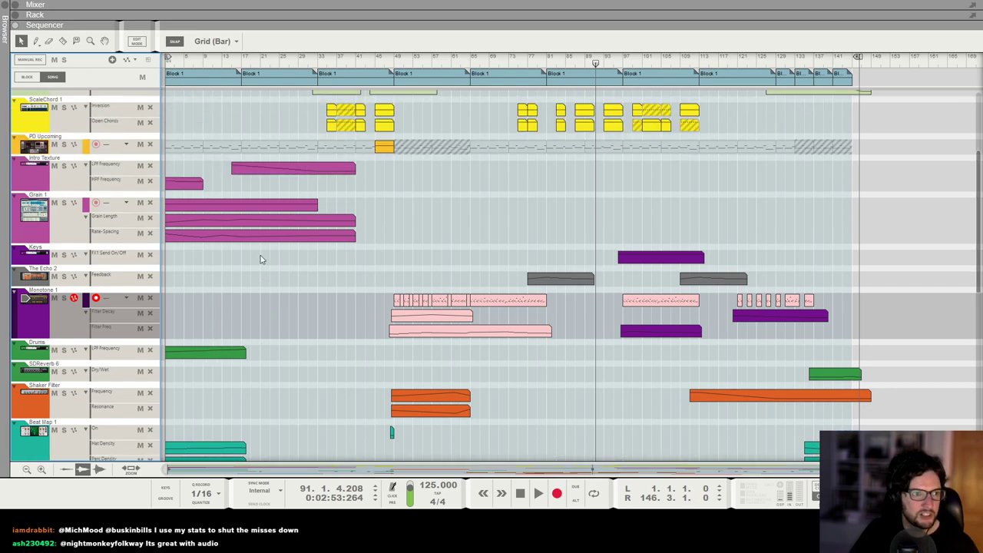
pyautogui.scroll(1, 237, 268)
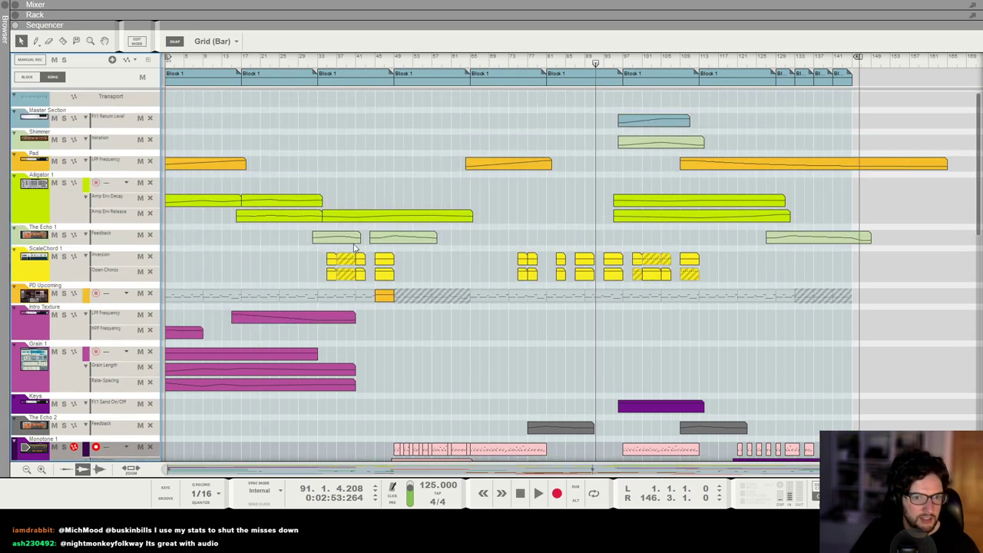
# Solo the Monotone 1 track and play the song from bar 49
pyautogui.click(64, 446)
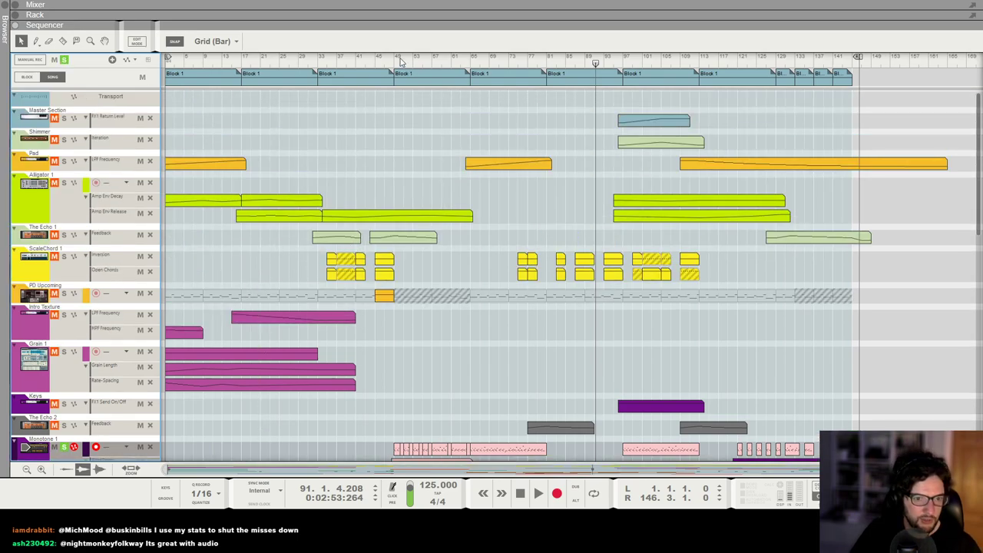
pyautogui.click(393, 63)
pyautogui.press('space')
# Check the mixer levels and rack devices while the soloed Monotone plays from bar 49, and stop playback
pyautogui.press('F6')
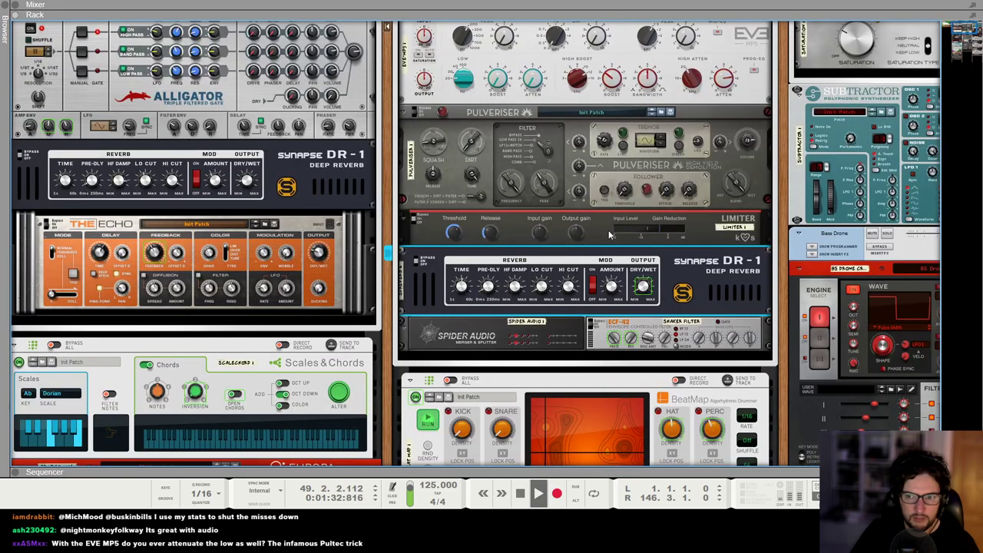
pyautogui.press('F5')
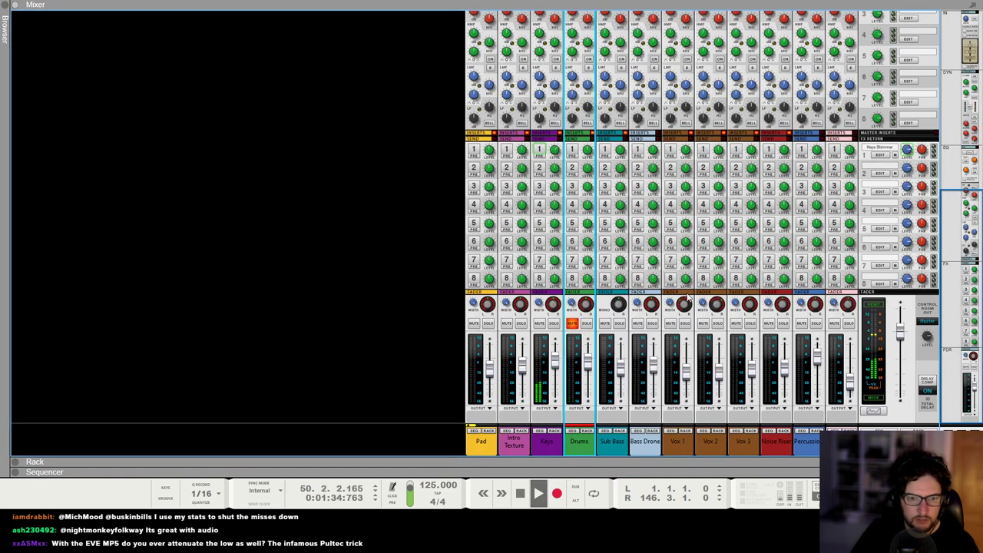
pyautogui.press('F6')
pyautogui.scroll(-4, 730, 270)
pyautogui.hscroll(3, 731, 271)
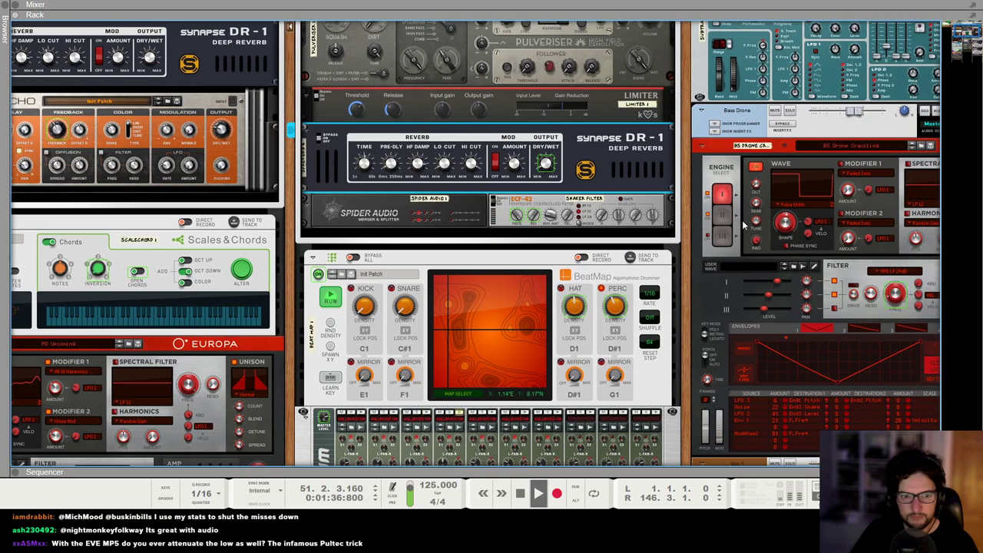
pyautogui.scroll(4, 763, 228)
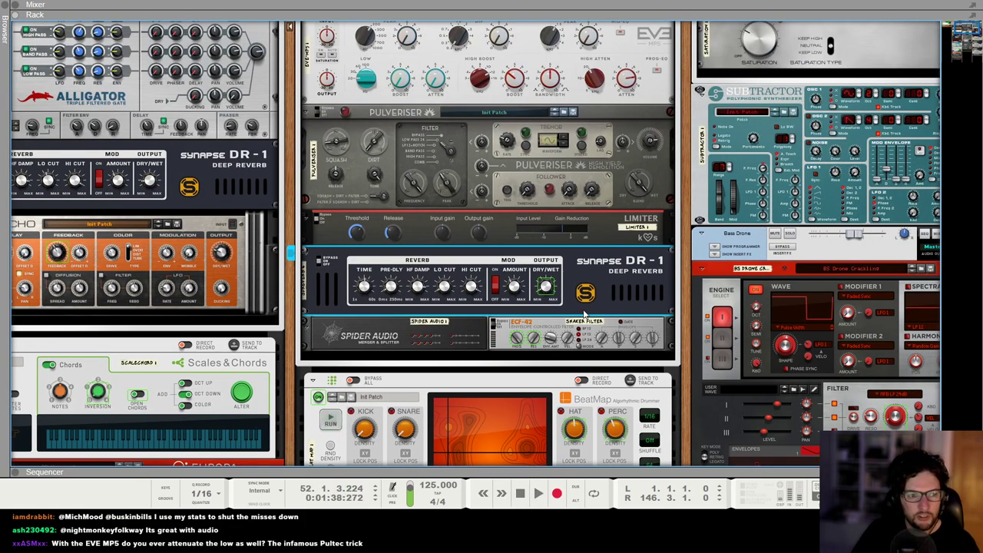
# Find the Keys channel above Monotone 1 in the rack and read its DR-1 Deep Reverb's Time and Dry/Wet settings
pyautogui.press('F7')
pyautogui.scroll(-3, 70, 389)
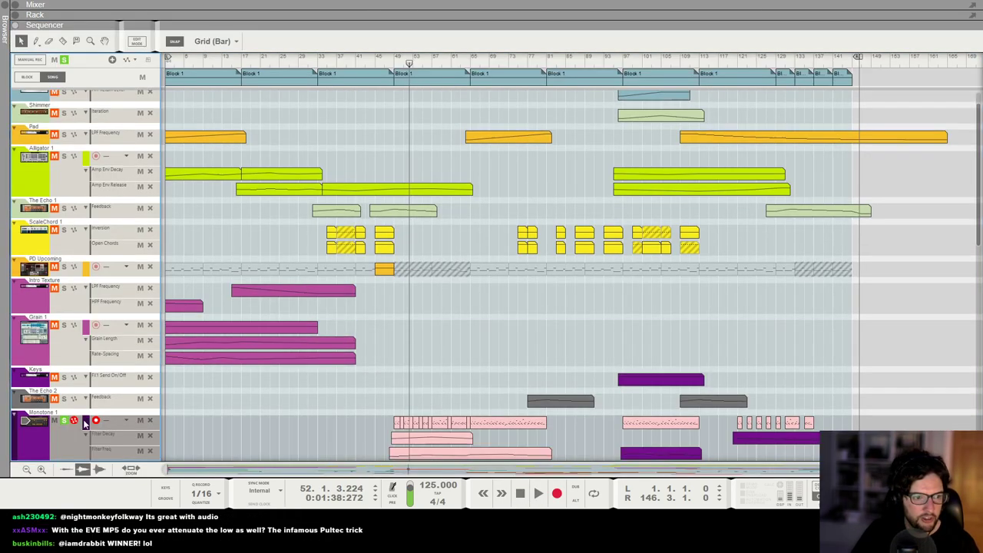
pyautogui.press('F6')
pyautogui.scroll(2, 428, 265)
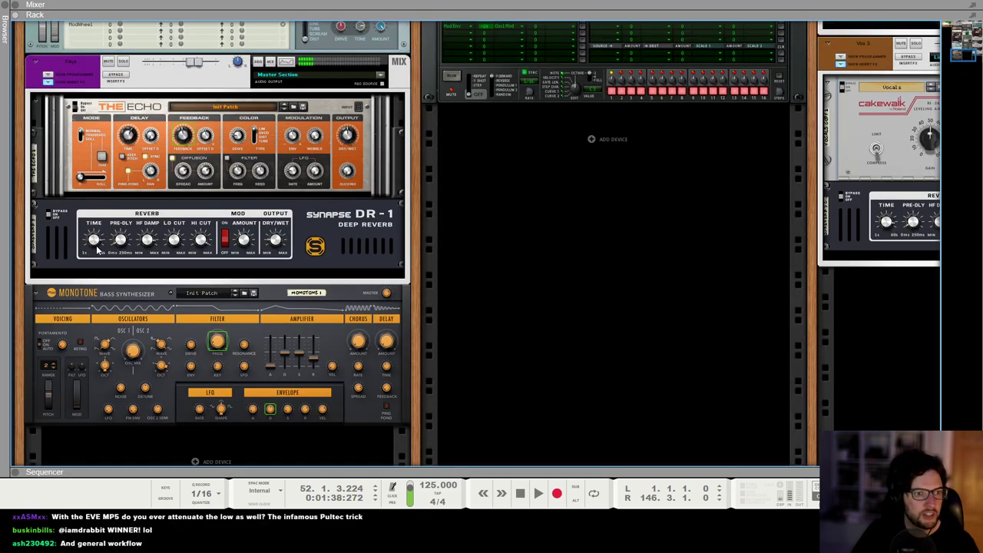
pyautogui.moveTo(92, 244)
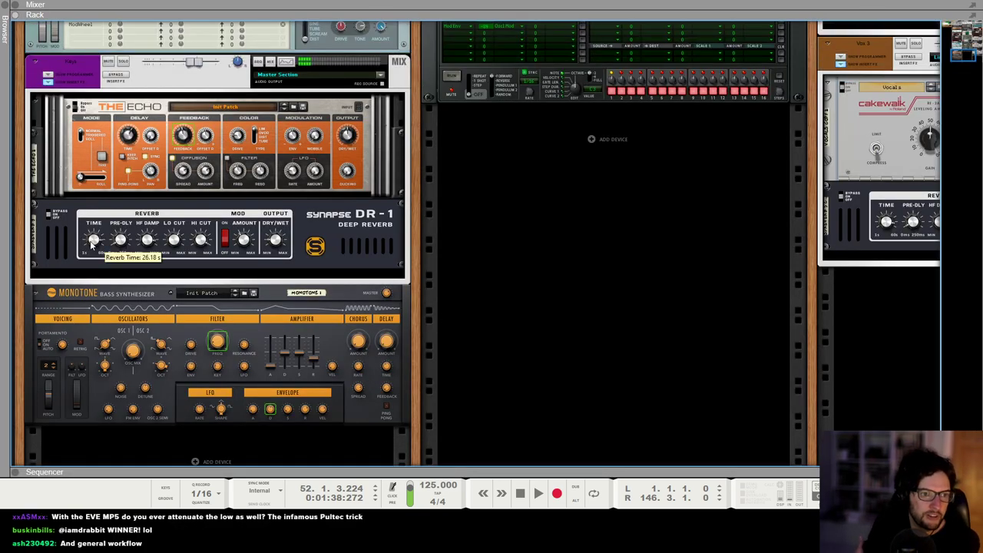
pyautogui.moveTo(290, 243)
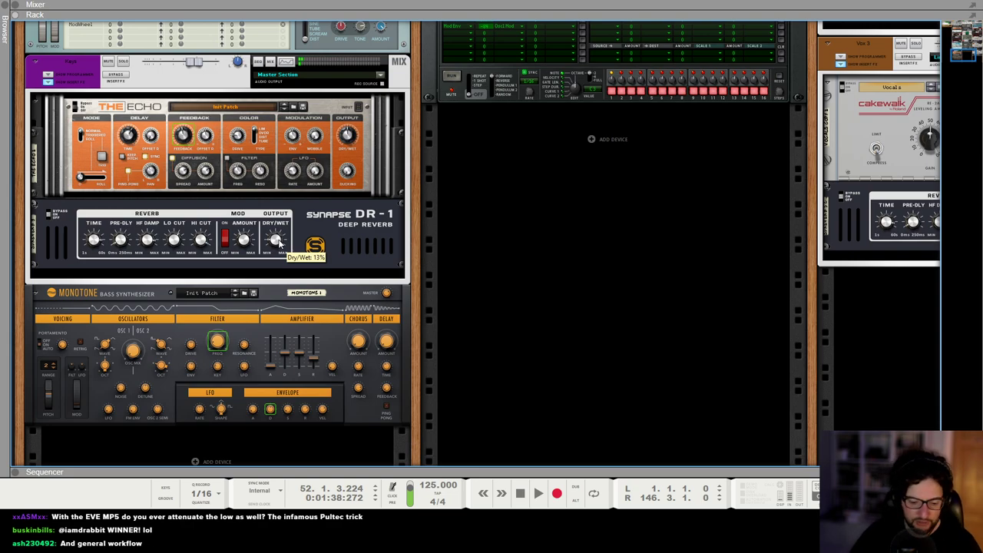
# Set the Dry/Wet of the Keys channel's DR-1 Deep Reverb to 48% and audition the soloed Monotone
pyautogui.moveTo(280, 243); pyautogui.dragTo(281, 242)
pyautogui.press('space')
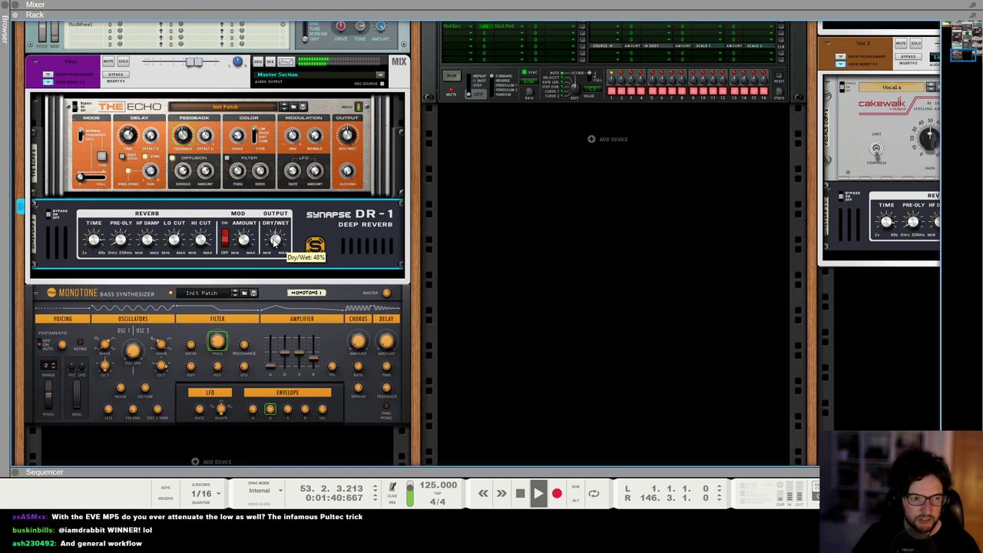
pyautogui.press('space')
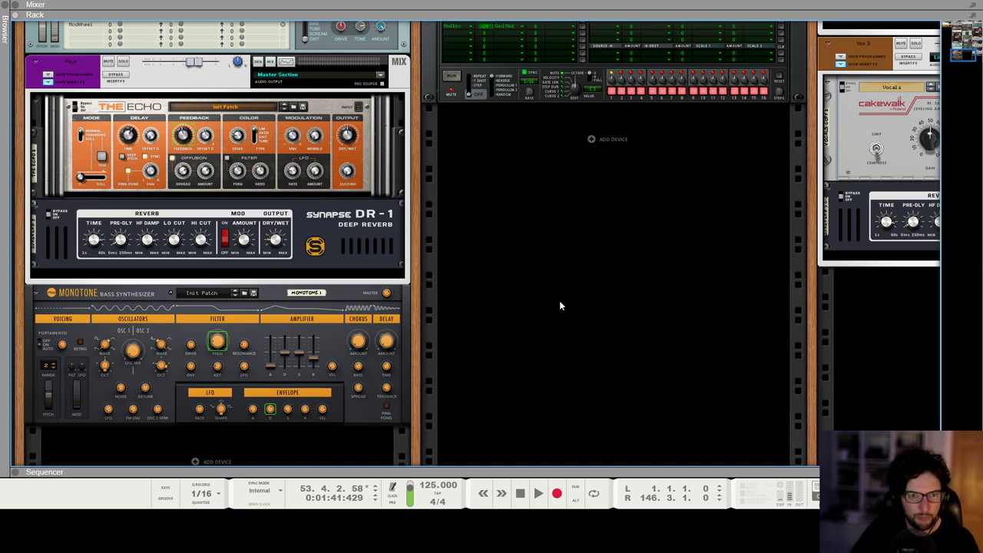
# Return to the Drums channel in the rack and read the EVE-MP5's Low Atten setting
pyautogui.scroll(3, 560, 303)
pyautogui.scroll(15, 561, 305)
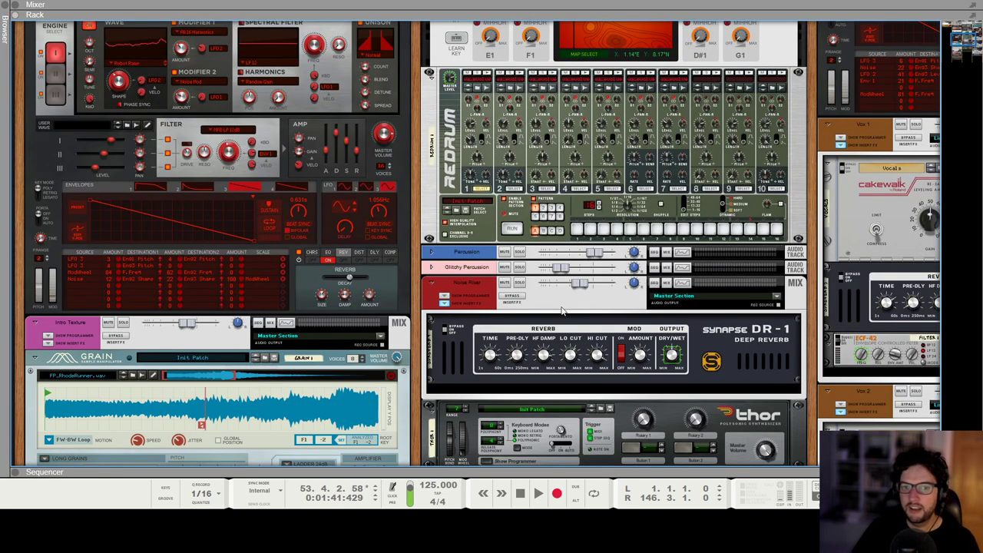
pyautogui.scroll(2, 590, 268)
pyautogui.hscroll(3, 589, 256)
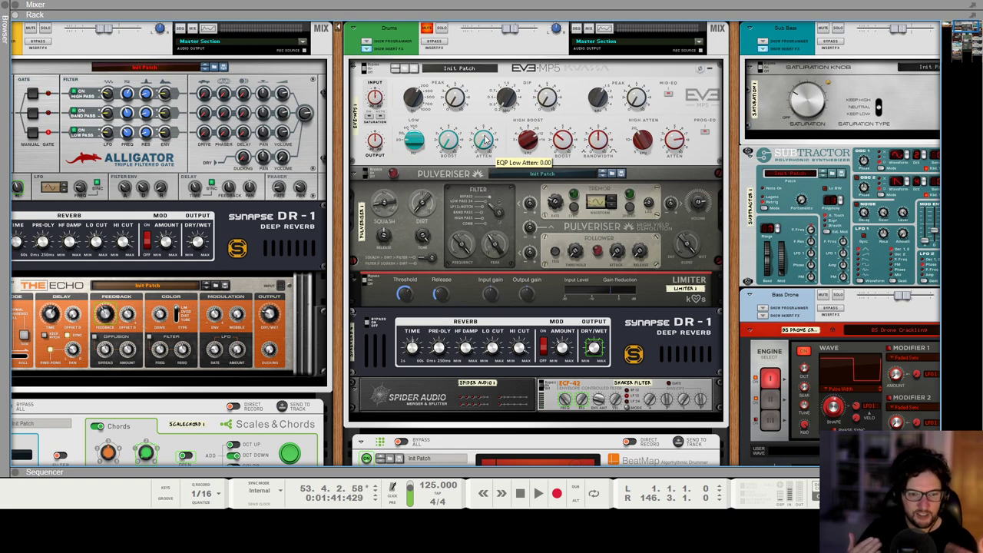
# Solo the Drums channel and play the song from bar 81 with its insert effects in view
pyautogui.click(470, 142)
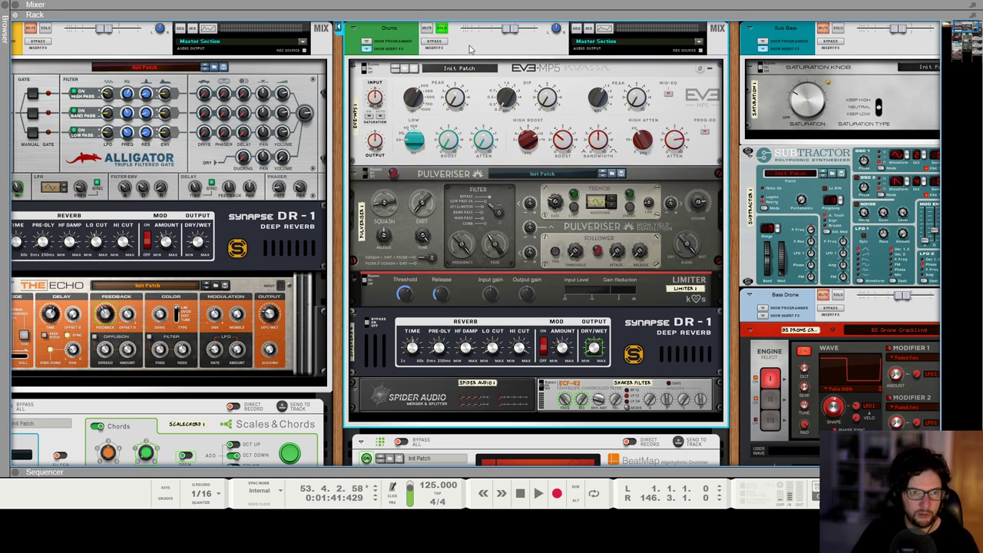
pyautogui.press('F7')
pyautogui.click(547, 61)
pyautogui.press('F6')
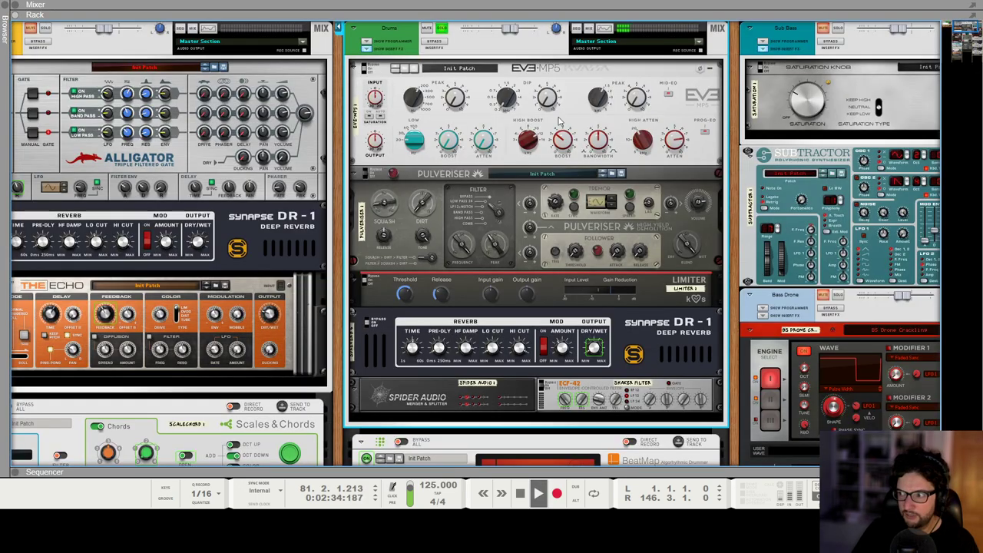
# Check the soloed Drums channel in the mixer, try the EVE-MP5's Low Atten during playback and return it to 0.00
pyautogui.press('F5')
pyautogui.click(572, 323)
pyautogui.click(572, 322)
pyautogui.press('F7')
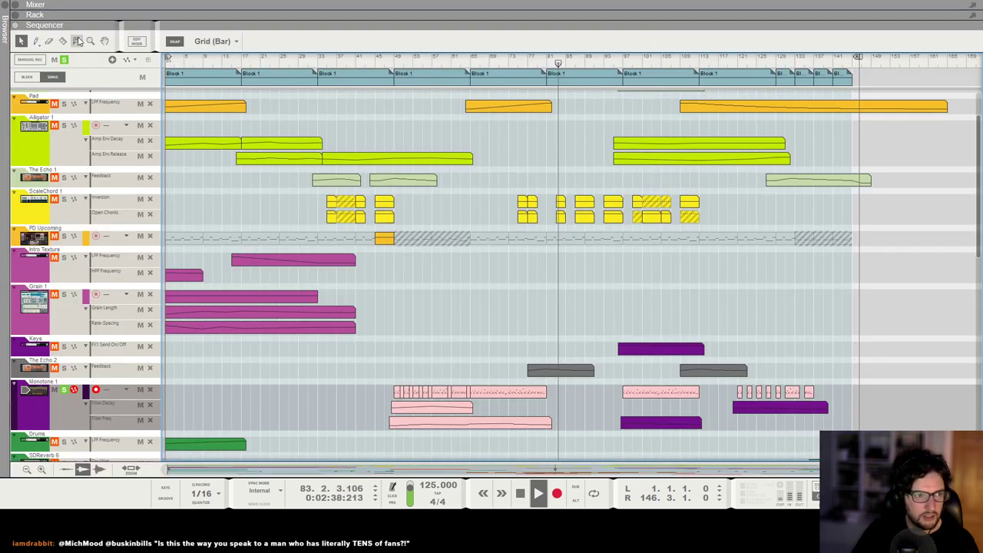
pyautogui.press('F5')
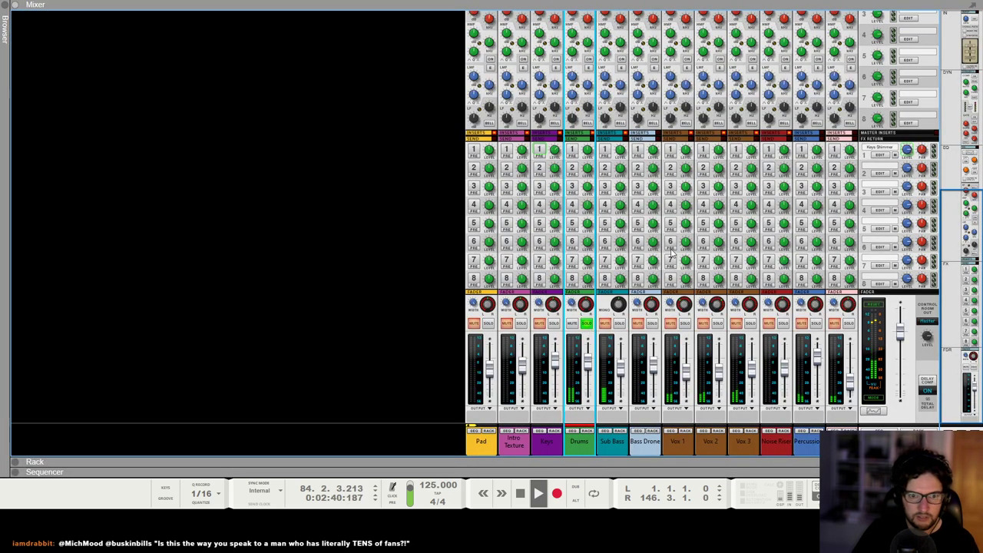
pyautogui.press('F6')
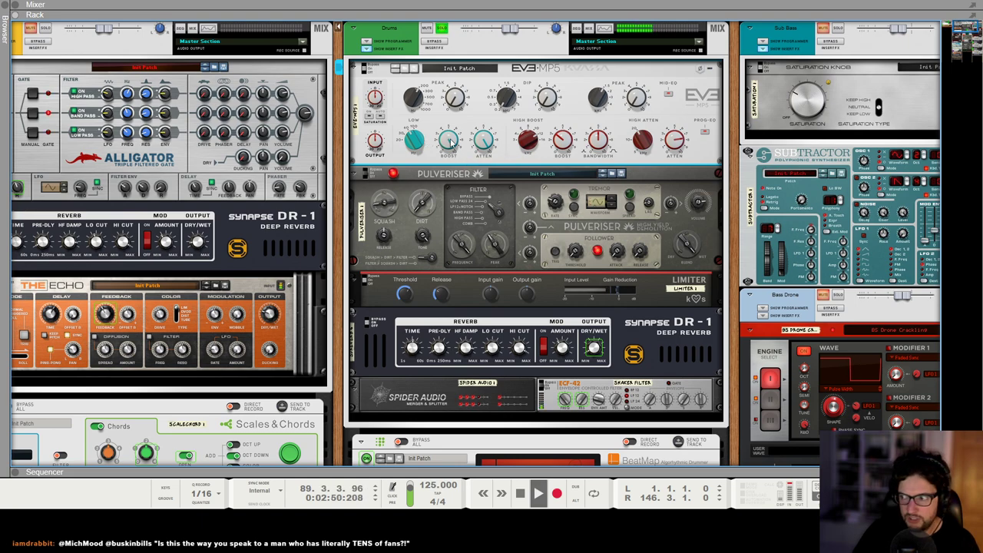
pyautogui.moveTo(492, 137); pyautogui.dragTo(484, 141)
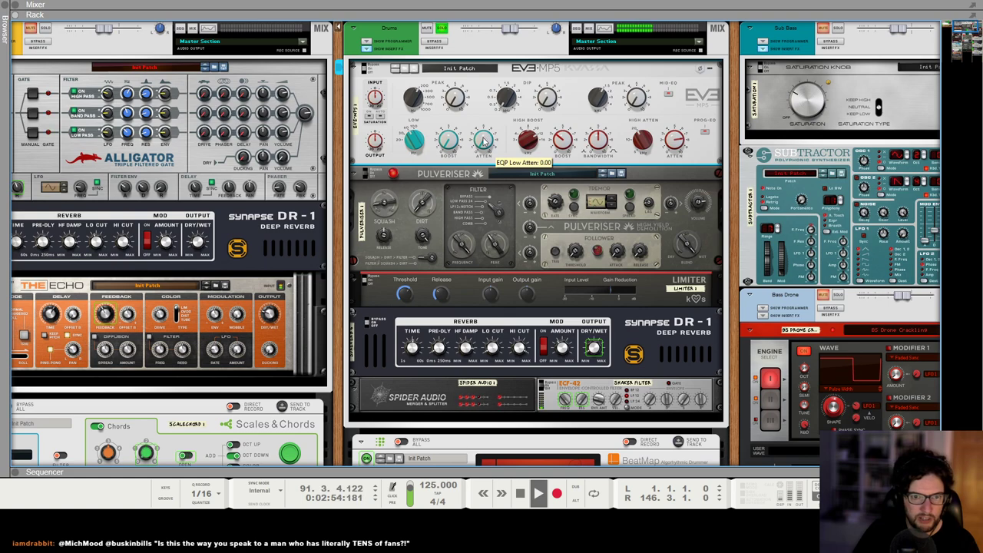
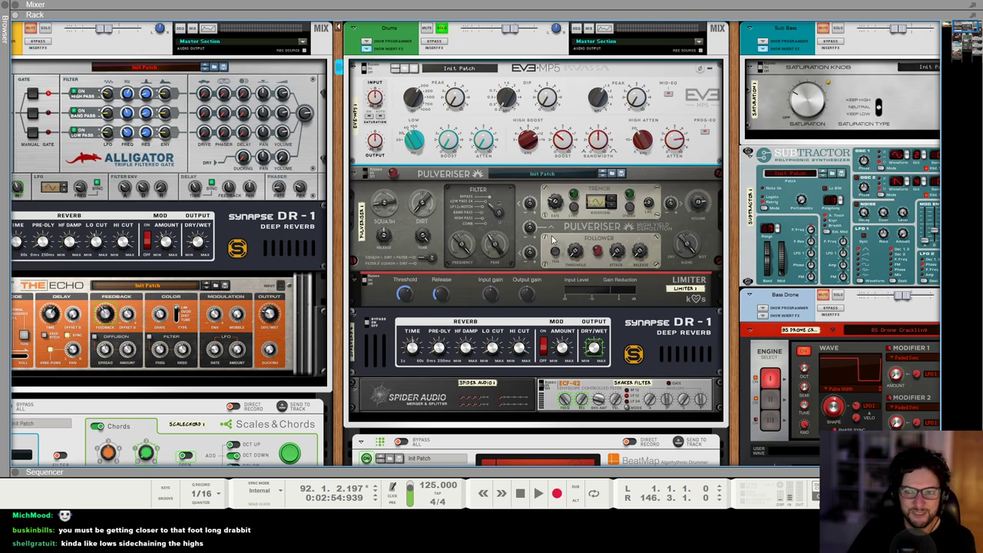
# Inspect the Keys channel's The Echo and DR-1 Deep Reverb together with the Monotone bass synthesizer in the rack
pyautogui.scroll(-1, 546, 254)
pyautogui.scroll(-15, 548, 246)
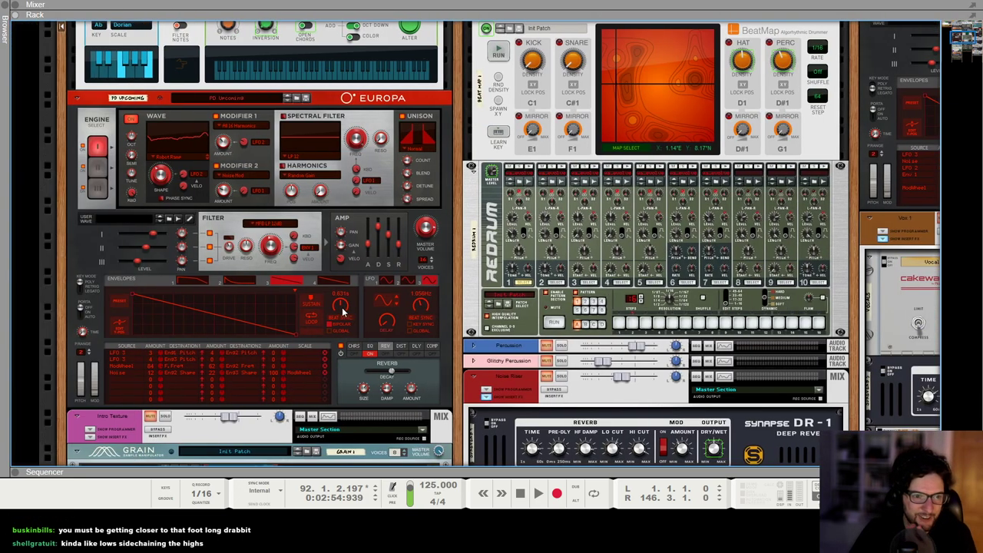
pyautogui.scroll(-4, 342, 300)
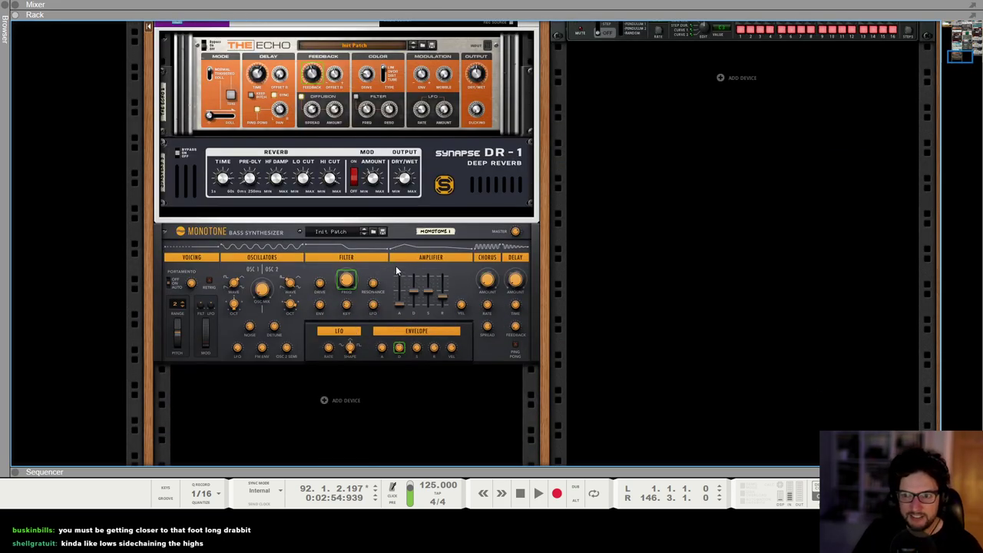
pyautogui.scroll(2, 394, 266)
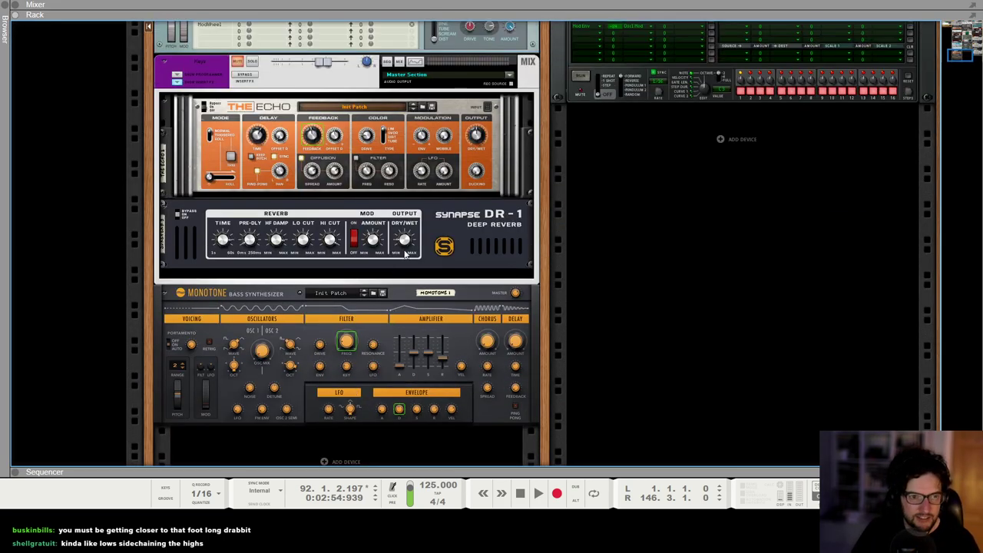
# Select Monotone 1's last Filter Decay clip, play the full mix from bar 121, dismiss the on-screen piano keys and stop playback
pyautogui.press('F7')
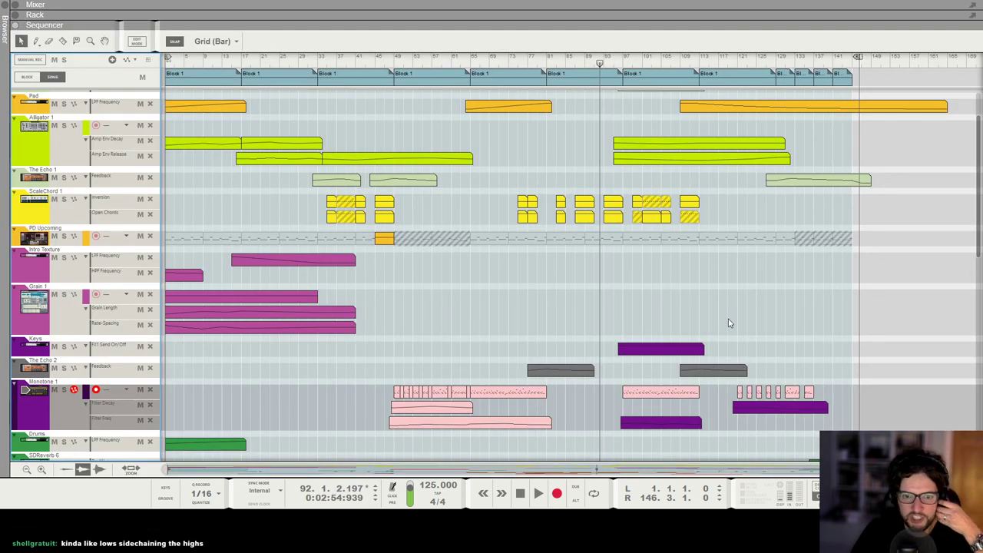
pyautogui.click(749, 407)
pyautogui.click(739, 62)
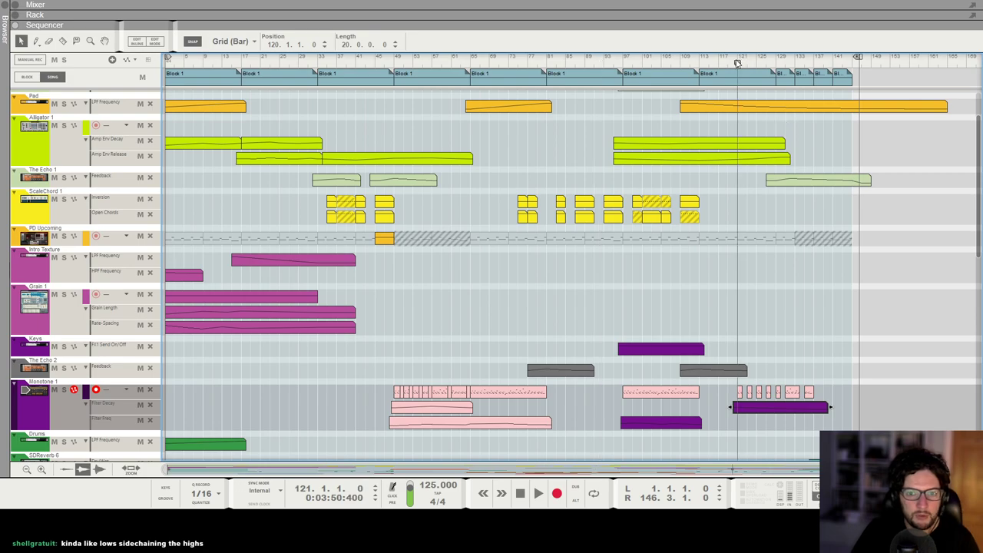
pyautogui.press('space')
pyautogui.press('F4')
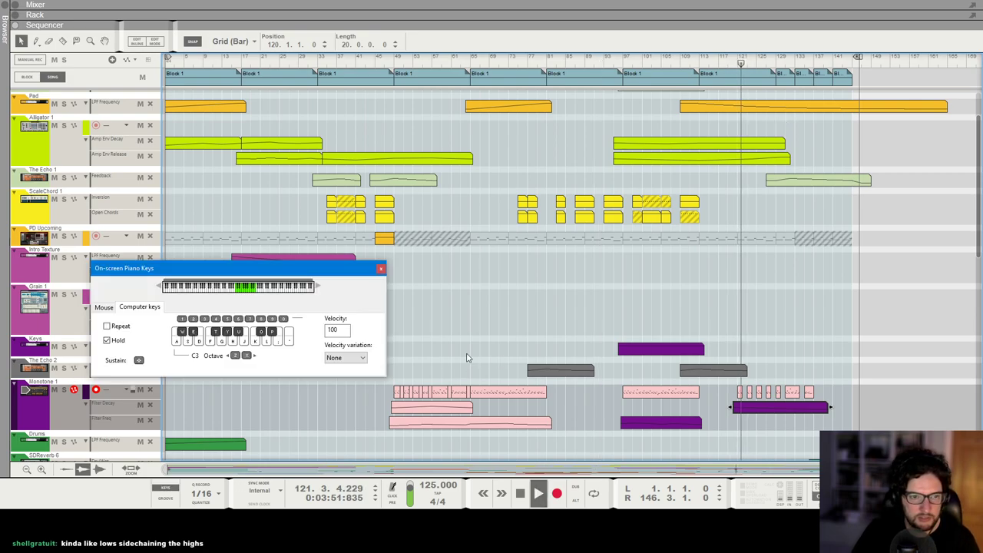
pyautogui.press('F5')
pyautogui.click(381, 271)
pyautogui.press('F7')
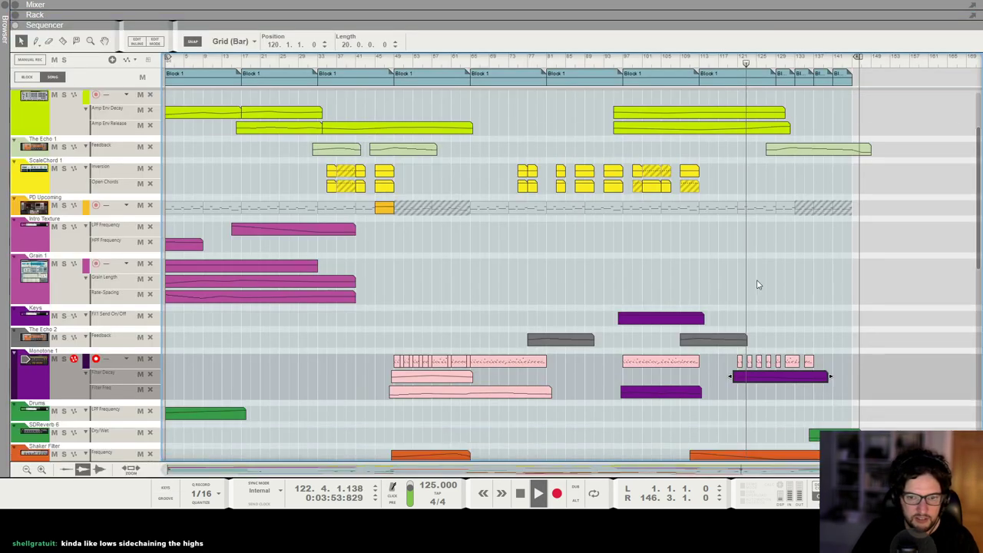
pyautogui.scroll(2, 814, 282)
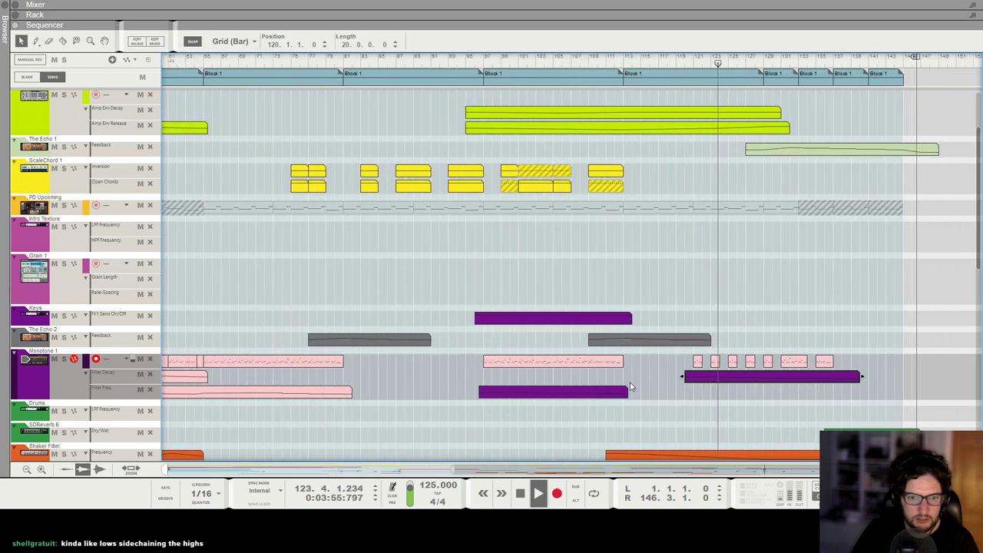
pyautogui.press('space')
# Try raising the bar 107 point of Monotone 1's Filter Freq automation to 1.93 kHz and audition it from that bar
pyautogui.click(574, 59)
pyautogui.scroll(1, 590, 394)
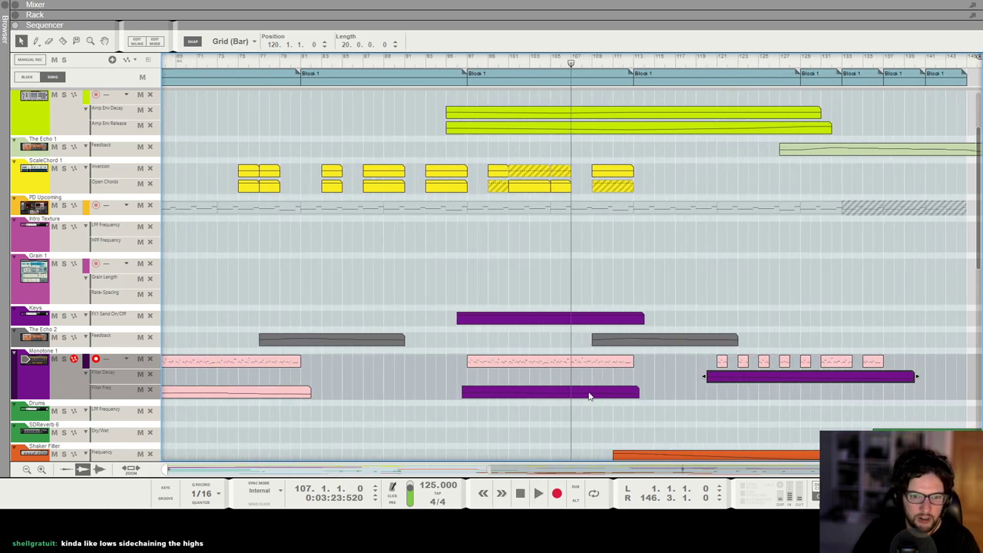
pyautogui.doubleClick(590, 395)
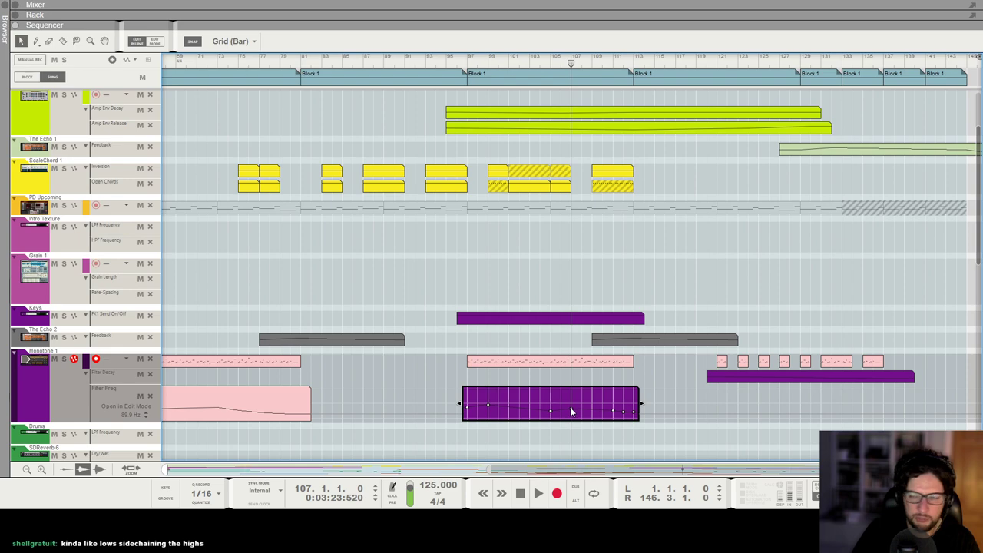
pyautogui.moveTo(571, 413); pyautogui.dragTo(569, 398)
pyautogui.press('space')
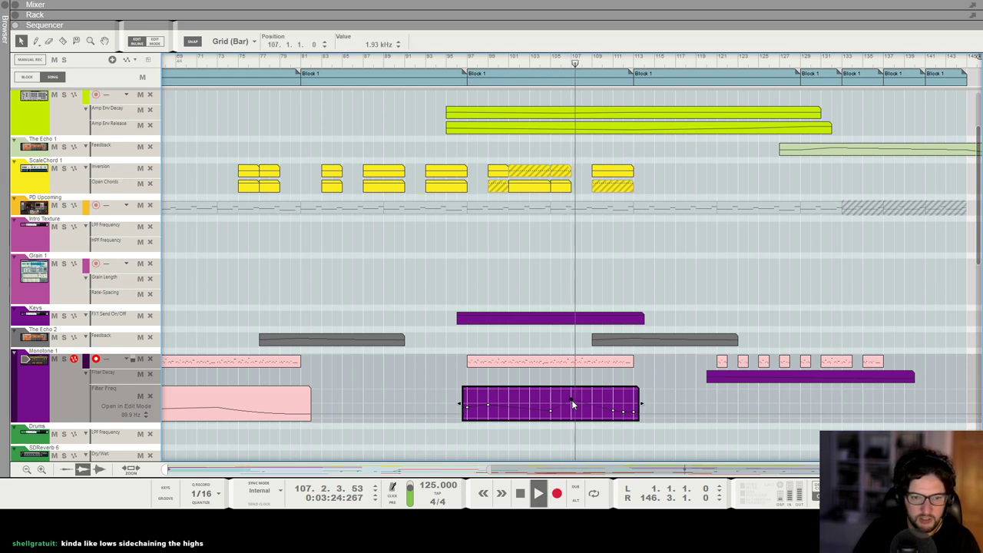
pyautogui.press('space')
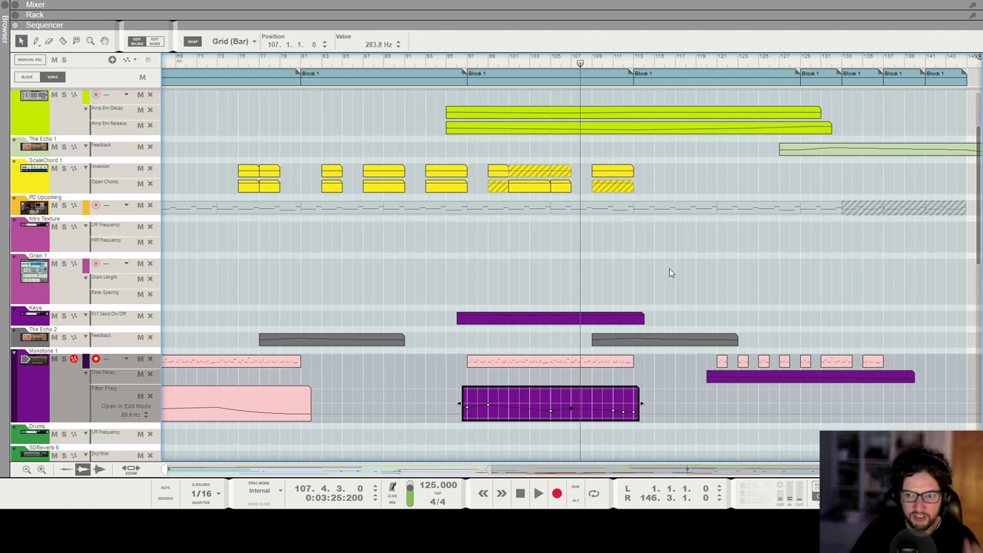
# Review Monotone 1's closing note clips by playing from bar 121 and bar 135, selecting all seven clips and deselecting them
pyautogui.scroll(-1, 686, 292)
pyautogui.click(719, 61)
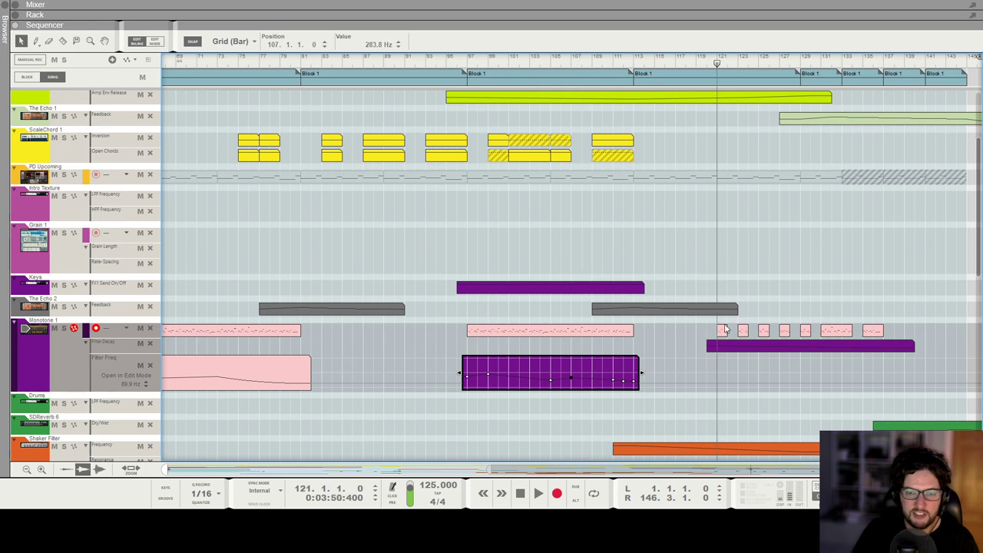
pyautogui.press('space')
pyautogui.moveTo(700, 338); pyautogui.dragTo(916, 325)
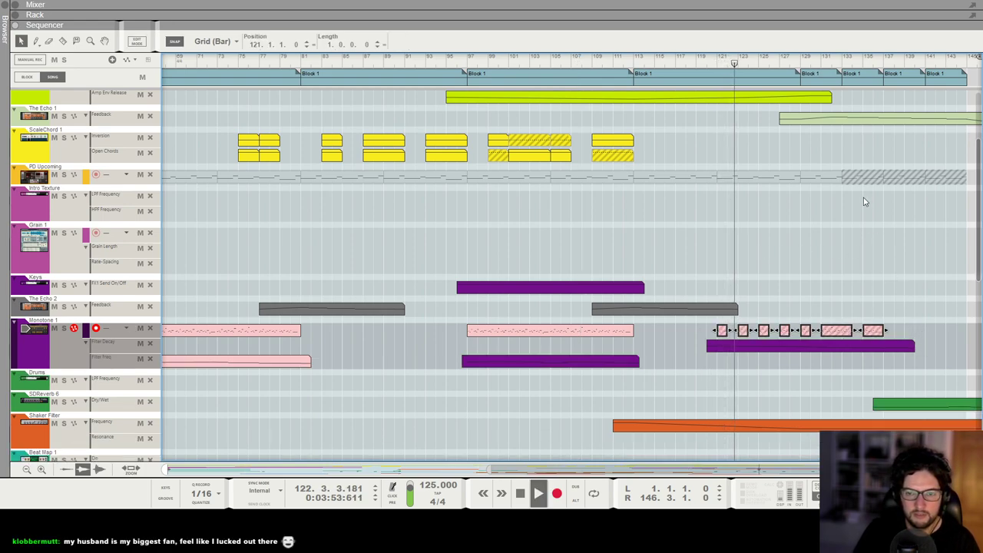
pyautogui.click(862, 63)
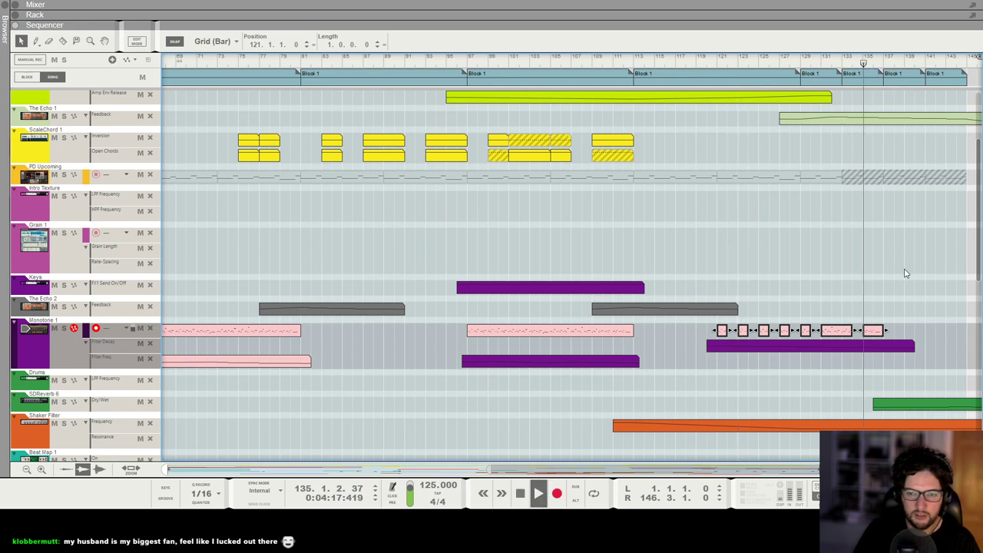
pyautogui.click(885, 312)
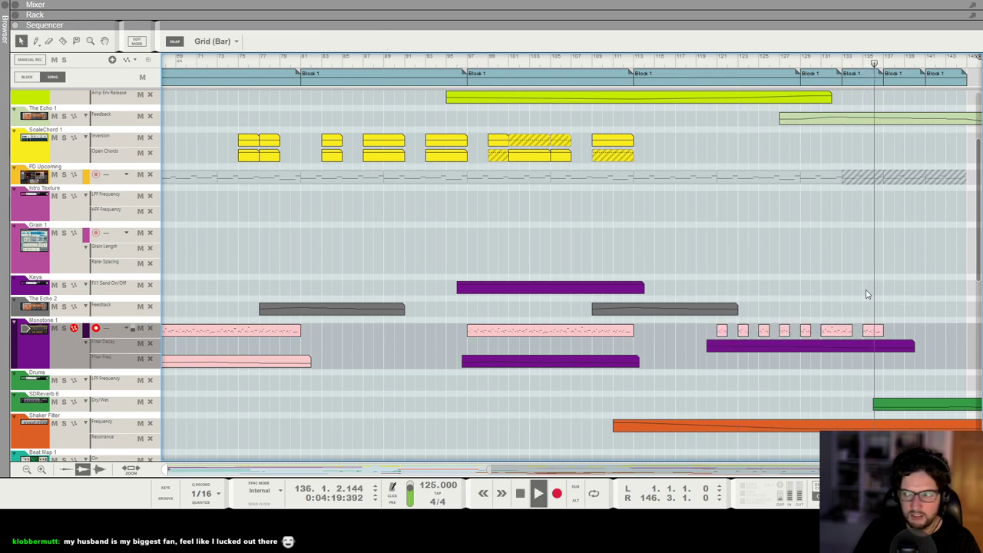
# Stop playback and inspect the Vox 1 channel's leveling amplifier, DR-1 Deep Reverb and filter in the rack
pyautogui.press('space')
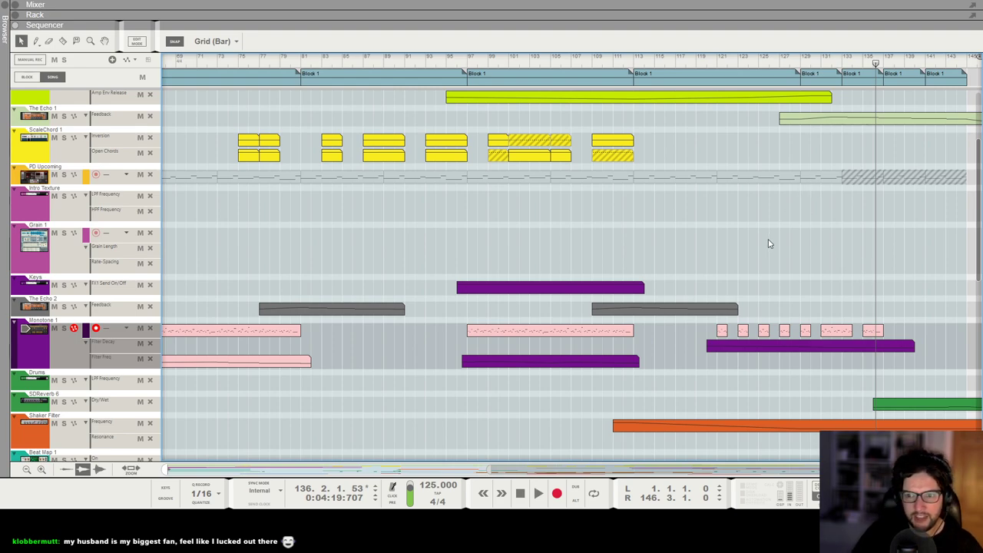
pyautogui.scroll(-1, 767, 243)
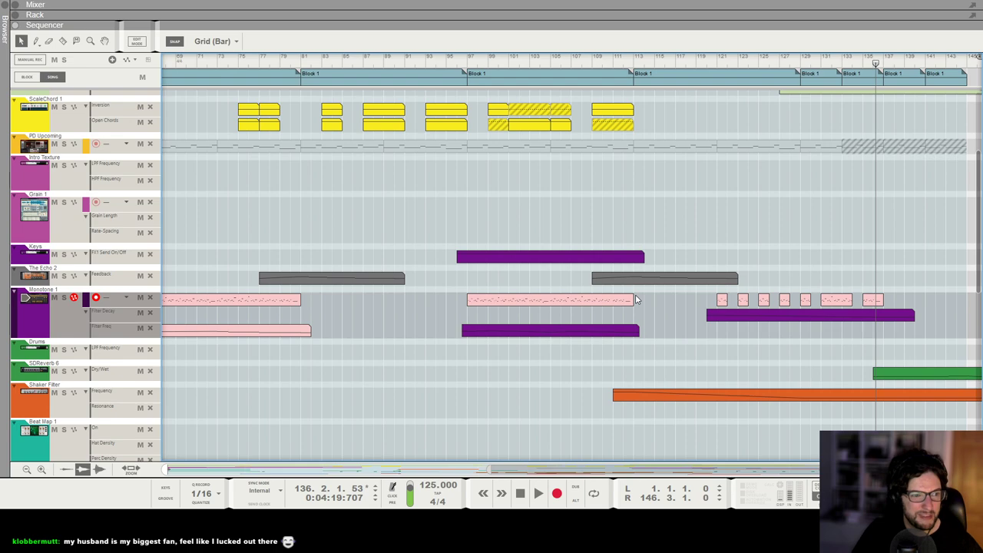
pyautogui.scroll(-2, 614, 307)
pyautogui.scroll(-6, 504, 315)
pyautogui.scroll(-3, 505, 303)
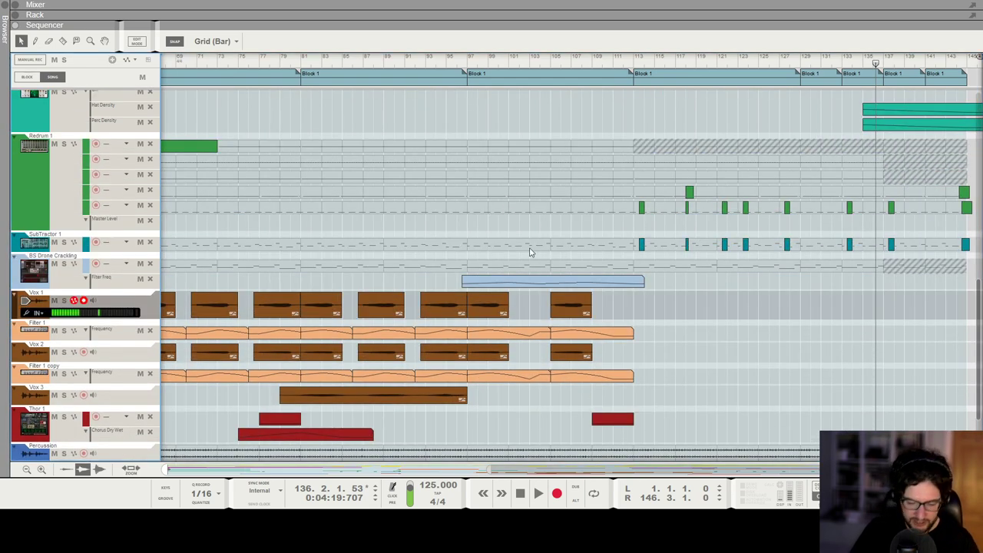
pyautogui.press('F5')
pyautogui.press('F6')
pyautogui.scroll(4, 561, 258)
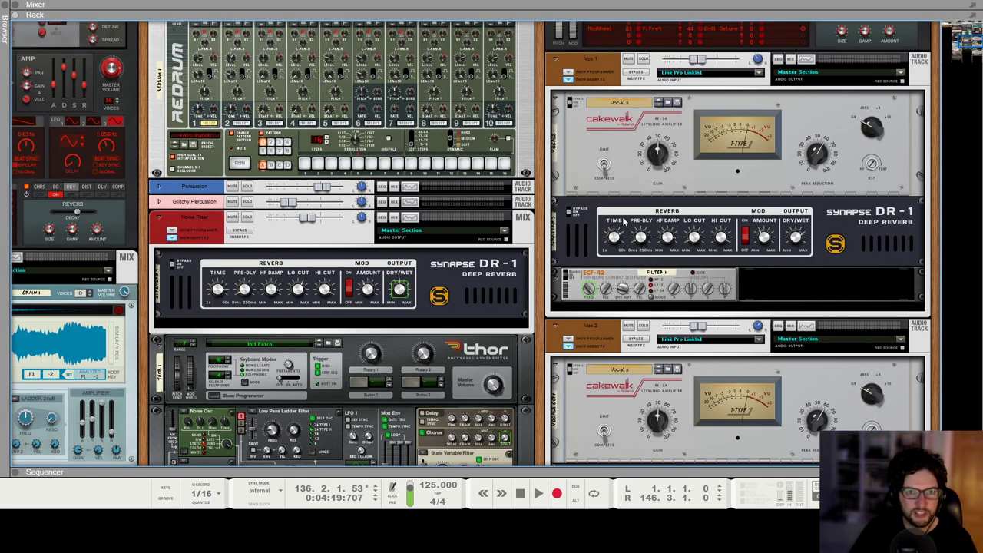
pyautogui.click(583, 255)
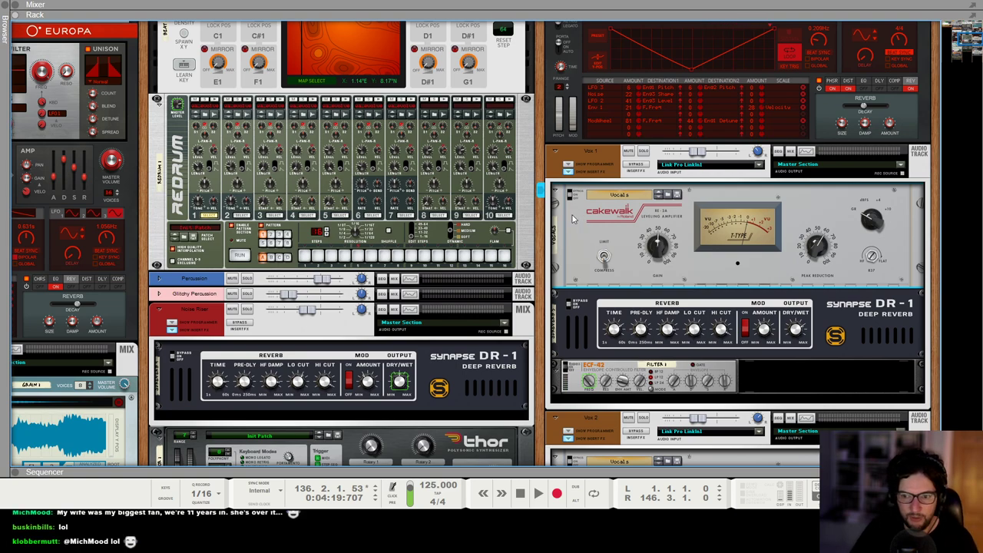
pyautogui.press('F7')
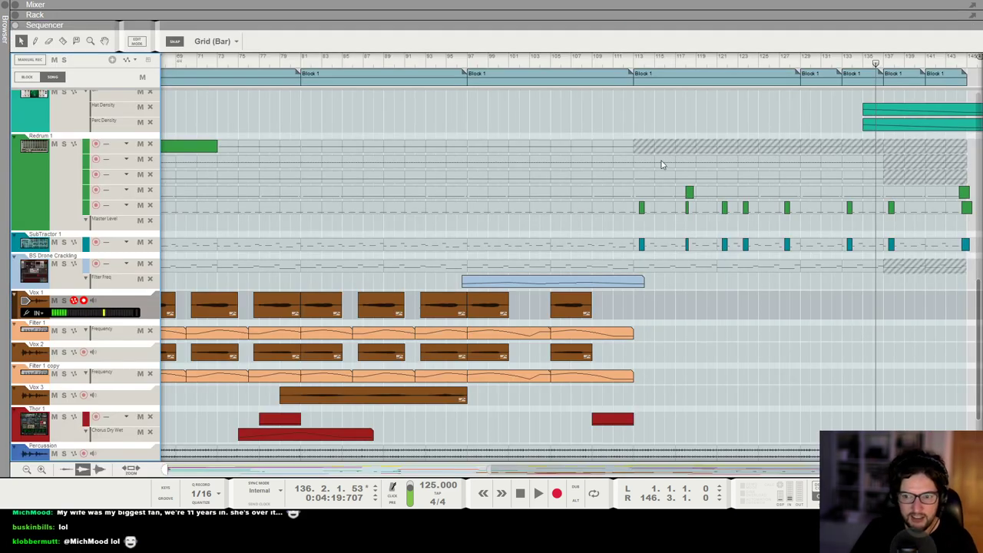
# Solo the SubTractor 1 and Redrum 1 tracks and play them from bar 113
pyautogui.hscroll(3, 661, 161)
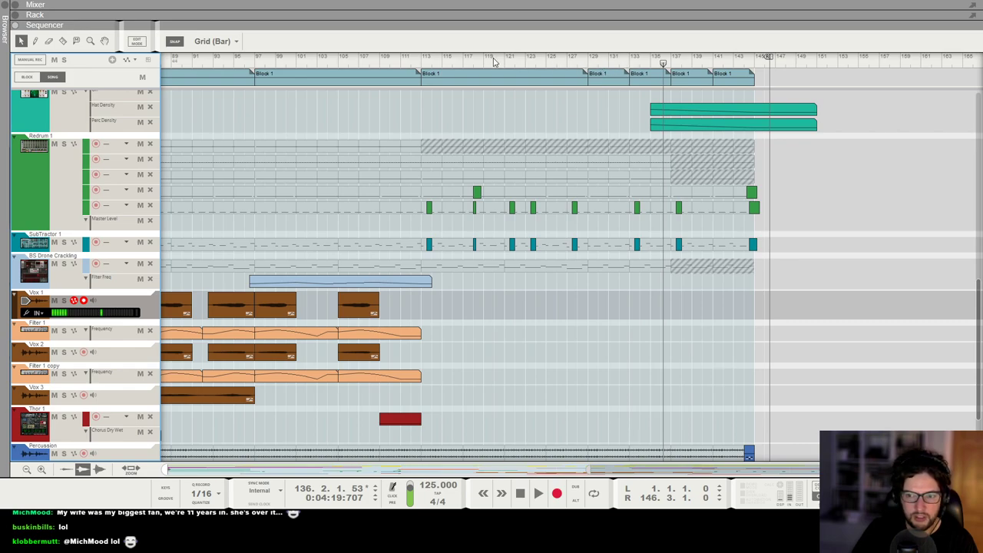
pyautogui.click(420, 64)
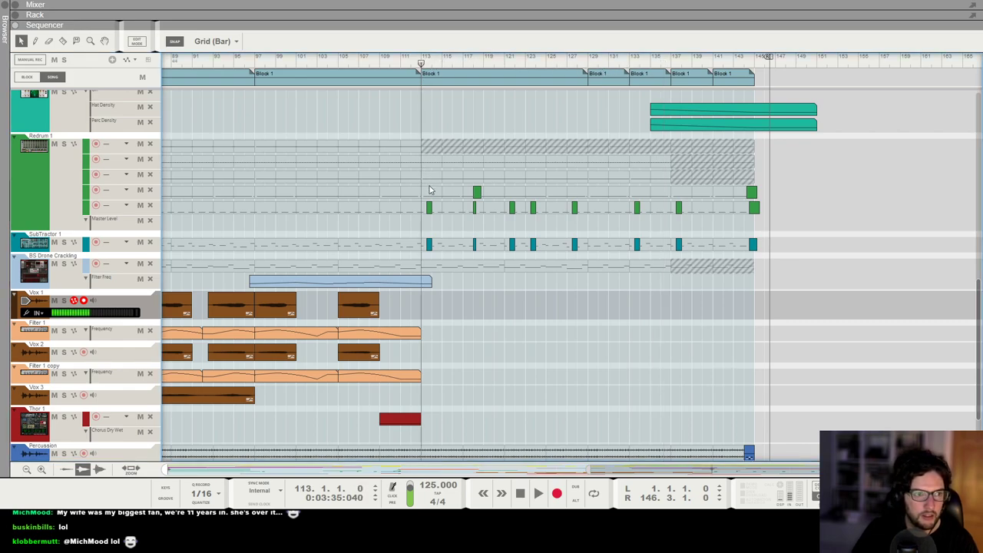
pyautogui.click(64, 242)
pyautogui.click(64, 144)
pyautogui.press('space')
# Try deleting the Redrum 1 and SubTractor 1 clips in bar 113, audition from that bar, restore the clips and clear the solos
pyautogui.scroll(2, 444, 241)
pyautogui.click(431, 215)
pyautogui.press('Delete')
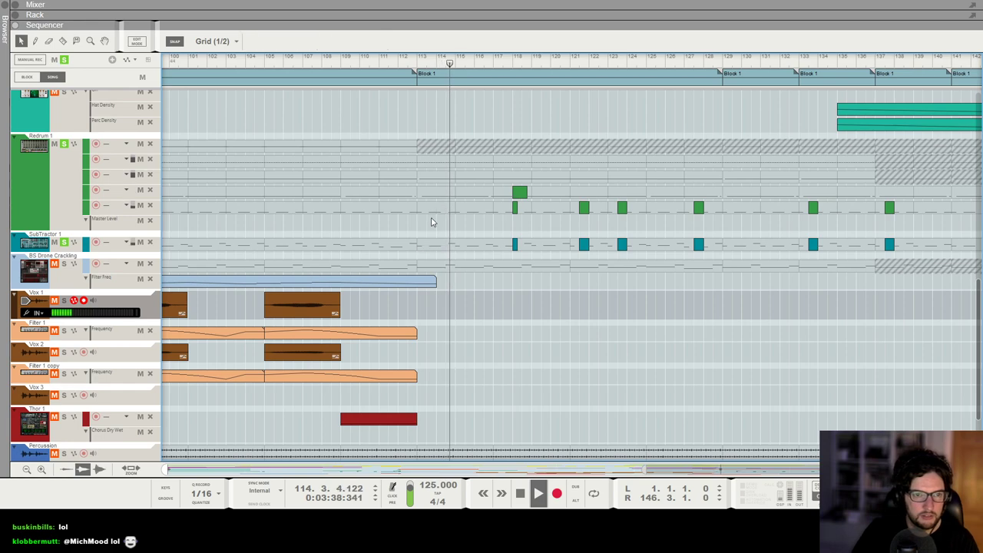
pyautogui.press('space')
pyautogui.click(418, 65)
pyautogui.press('space')
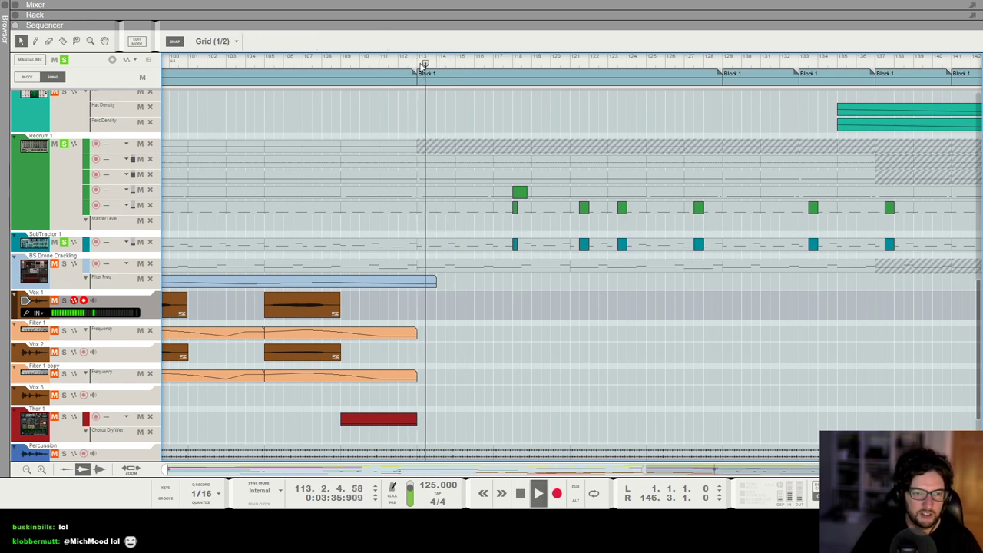
pyautogui.press('space')
pyautogui.hotkey('ctrl', 'z')
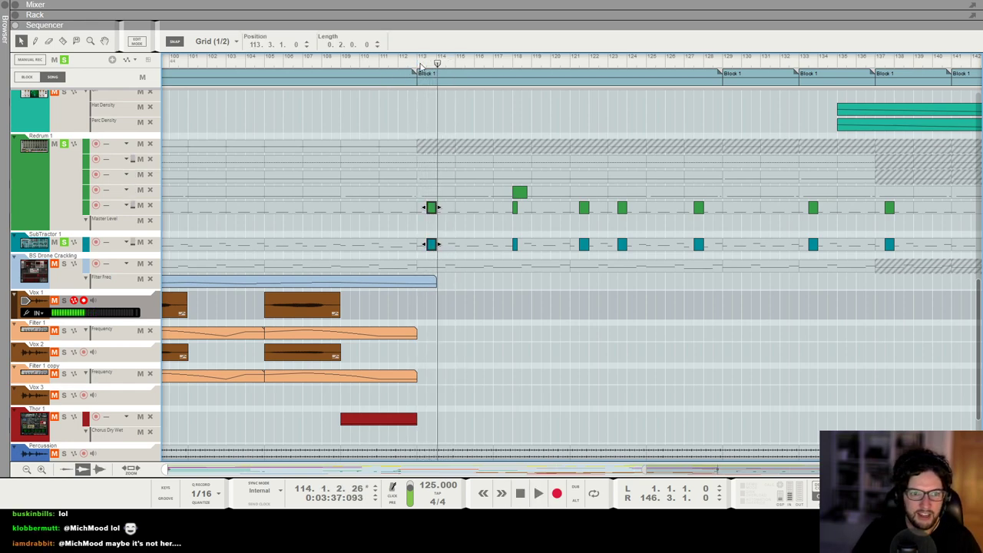
pyautogui.click(421, 64)
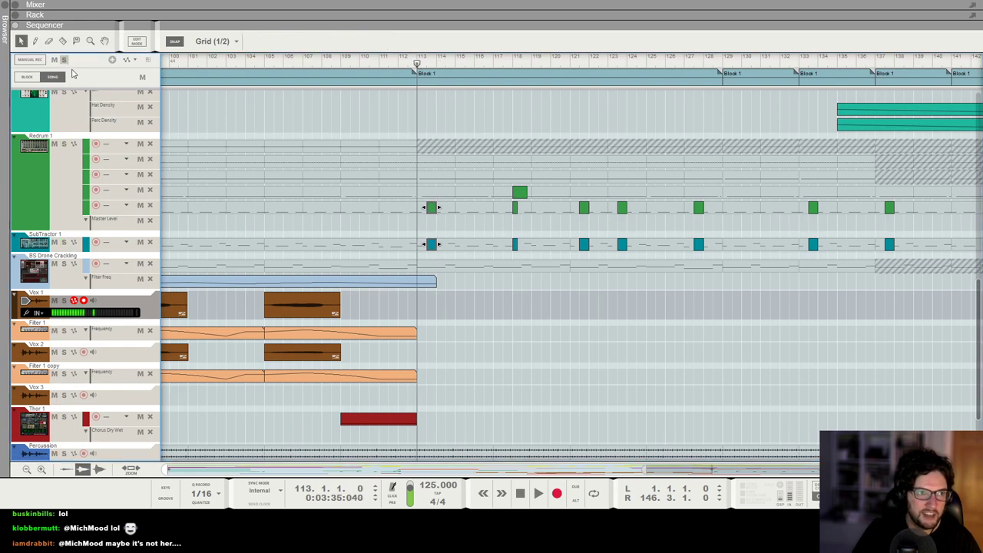
# Survey the lower tracks across the whole arrangement and place the song position at bar 49
pyautogui.click(337, 191)
pyautogui.scroll(-1, 337, 191)
pyautogui.scroll(-3, 337, 191)
pyautogui.scroll(-3, 454, 206)
pyautogui.scroll(3, 463, 306)
pyautogui.scroll(-3, 461, 307)
pyautogui.click(358, 318)
pyautogui.moveTo(359, 62); pyautogui.dragTo(370, 63)
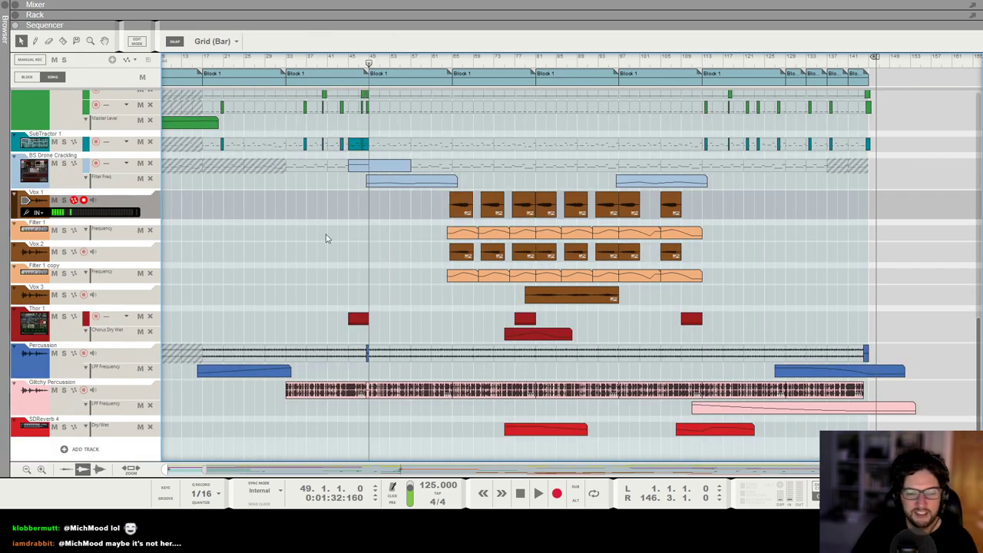
# Examine the Redrum, SubTractor, vocal and filter automation clips across the arrangement
pyautogui.click(364, 282)
pyautogui.scroll(3, 415, 316)
pyautogui.scroll(1, 418, 311)
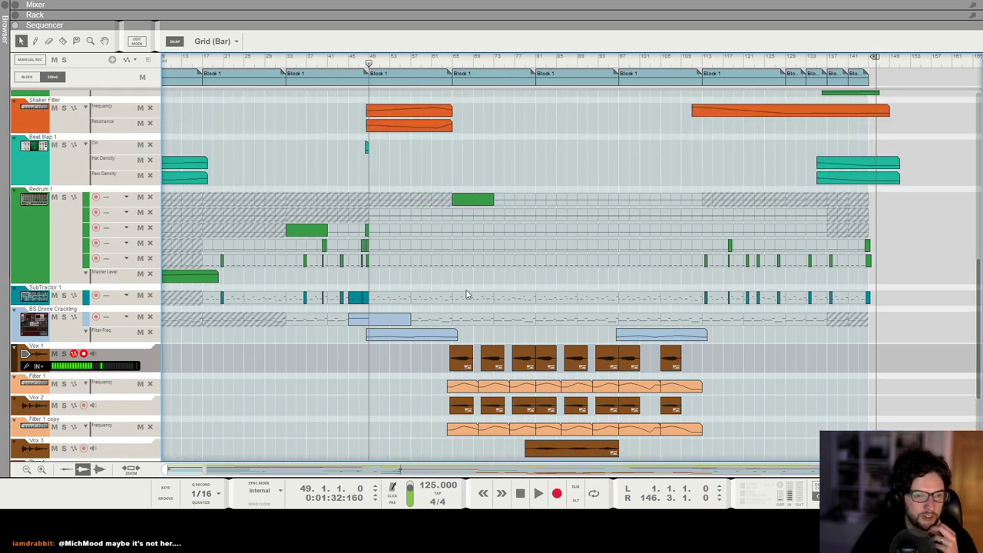
pyautogui.scroll(-3, 441, 311)
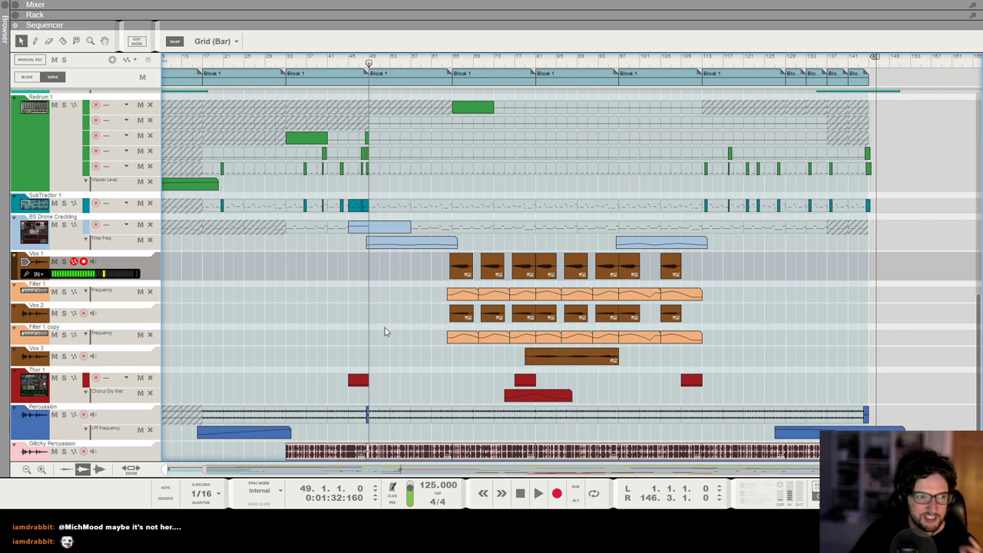
pyautogui.moveTo(410, 252); pyautogui.dragTo(760, 284)
pyautogui.click(760, 285)
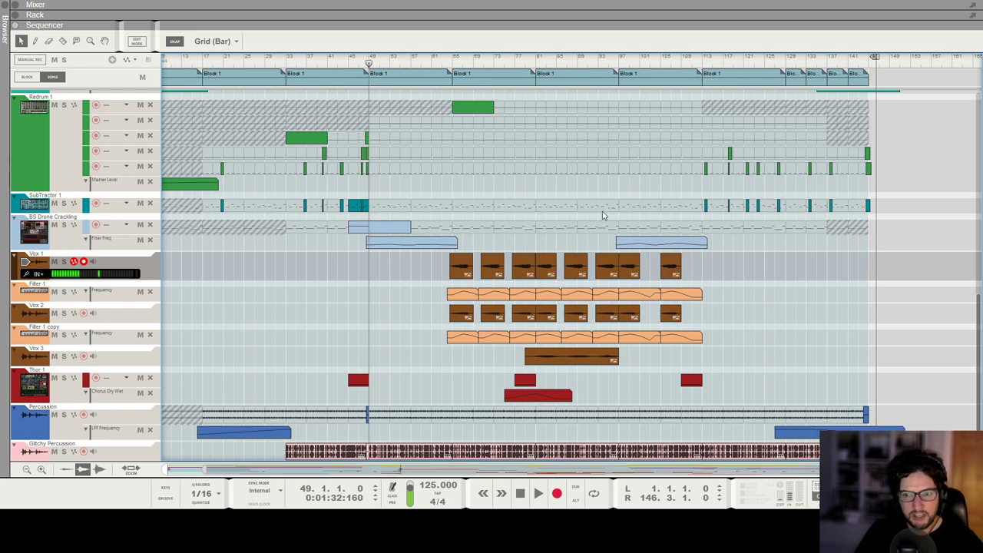
# Switch to the open song 200820 Sundial.reason and view its rack
pyautogui.click(103, 0)
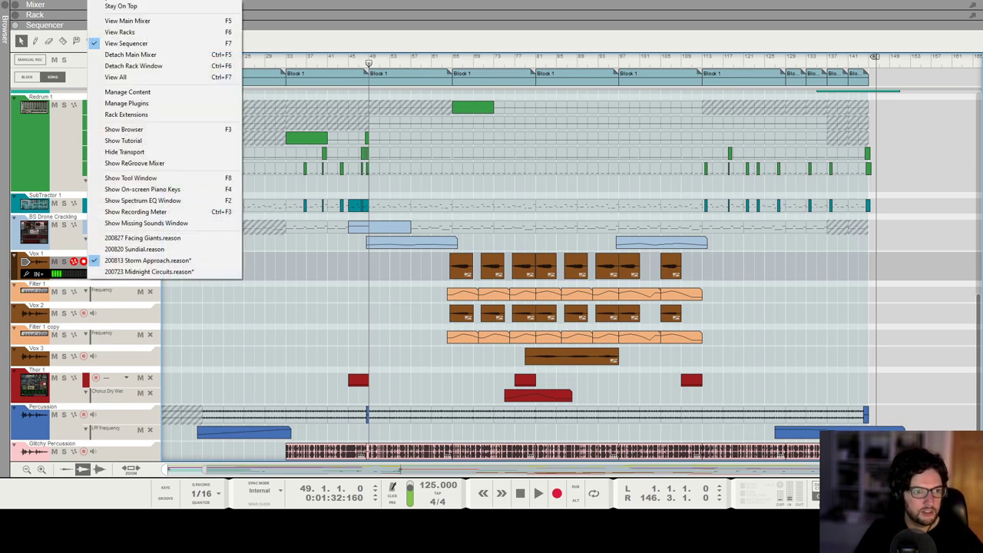
pyautogui.click(199, 249)
pyautogui.click(4, 7)
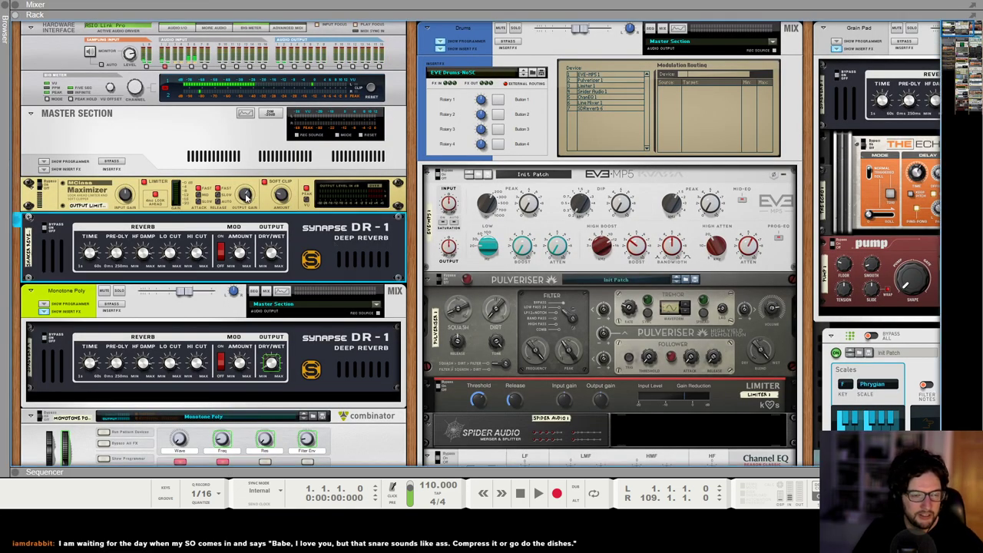
# Check the output gain and input gain of the MClass Maximizer in the Master Section
pyautogui.moveTo(246, 195)
pyautogui.moveTo(244, 196); pyautogui.dragTo(249, 208)
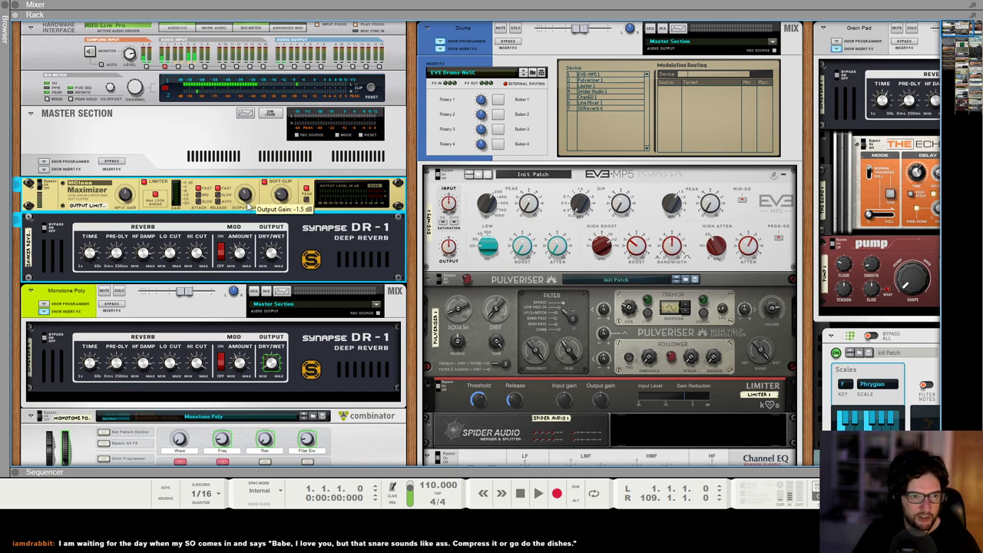
pyautogui.moveTo(137, 179); pyautogui.dragTo(133, 170)
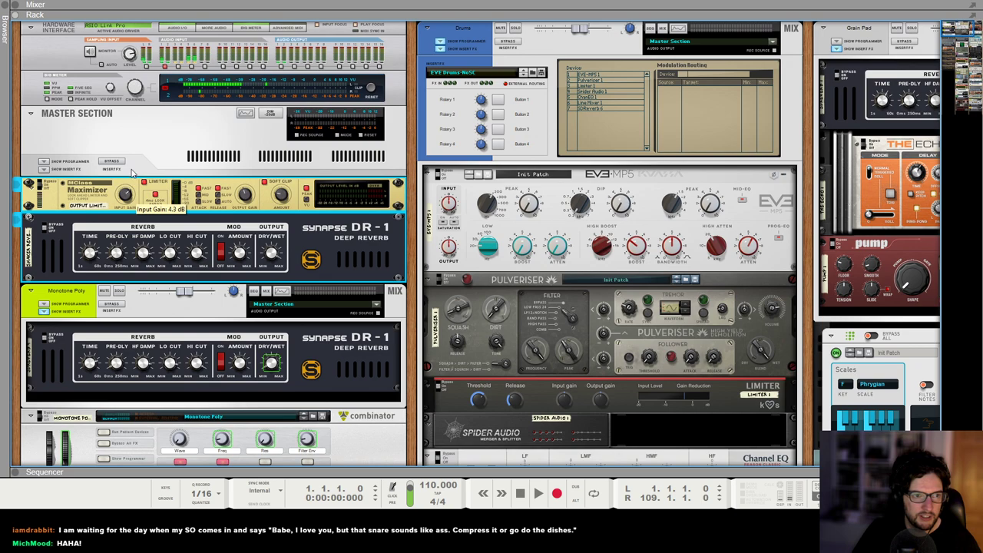
pyautogui.click(151, 152)
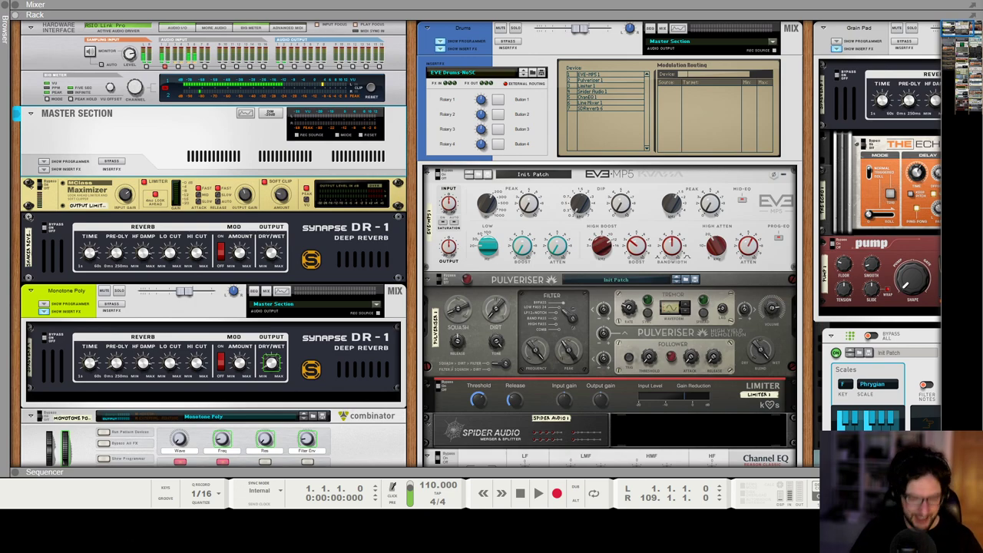
pyautogui.click(256, 168)
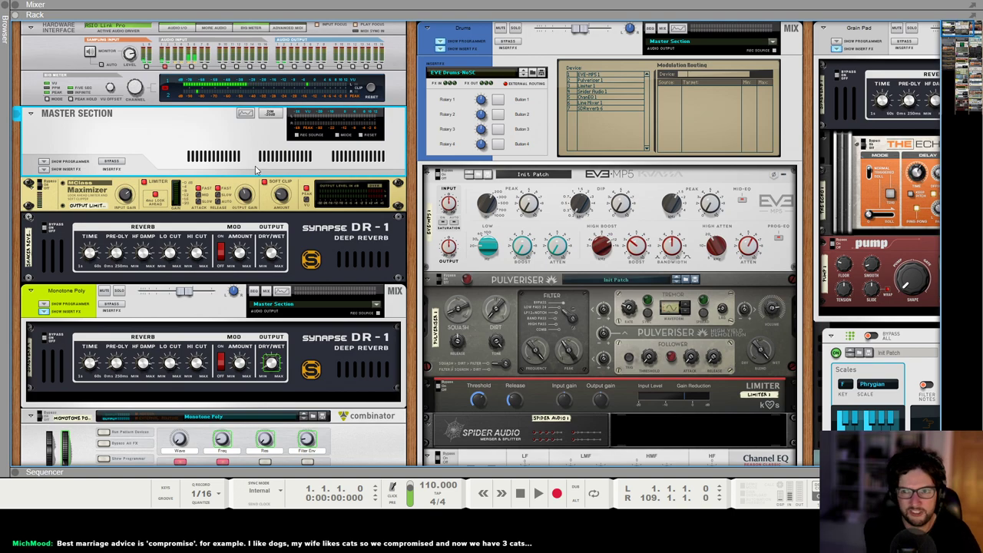
# Play the song from bar 1 in the sequencer while reviewing its full arrangement and automation
pyautogui.press('F7')
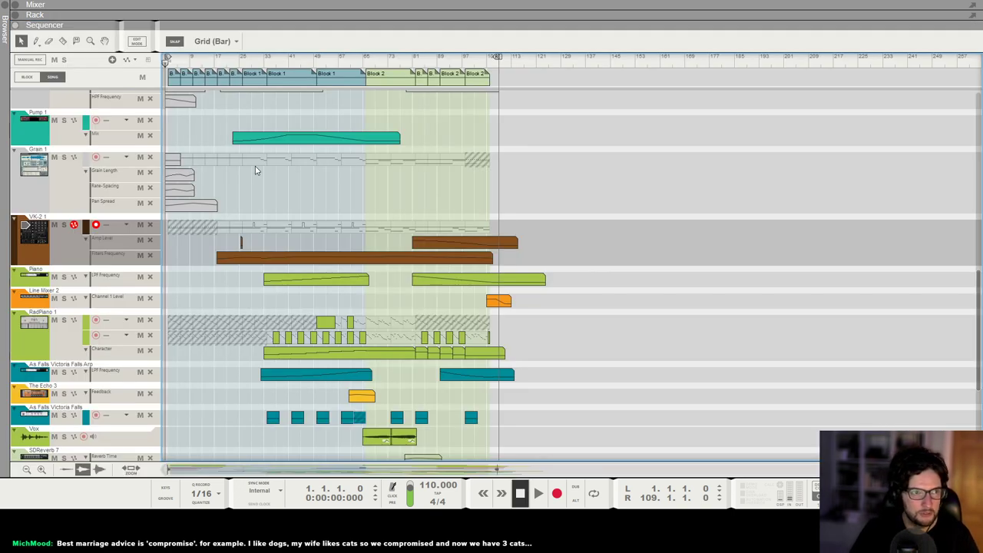
pyautogui.press('space')
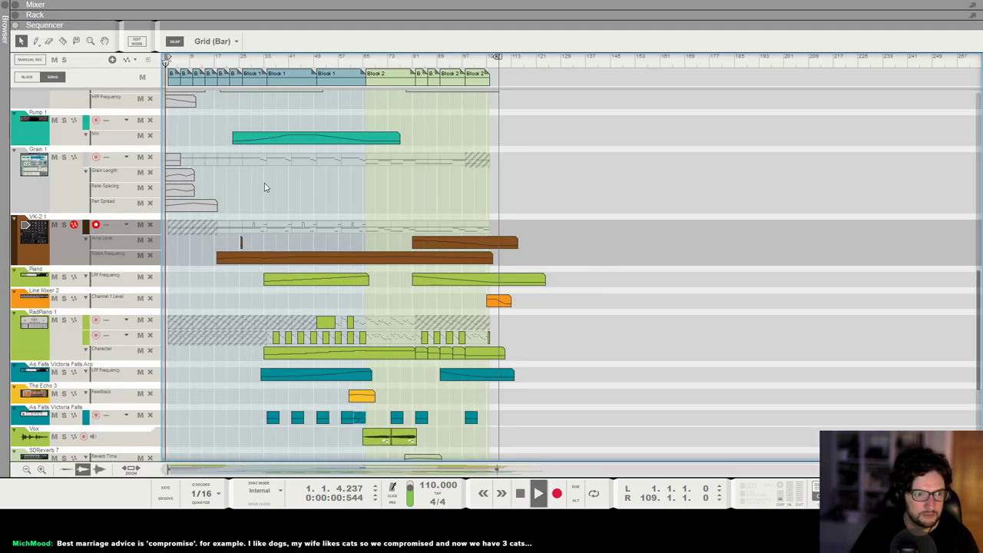
pyautogui.scroll(1, 302, 210)
pyautogui.scroll(2, 302, 210)
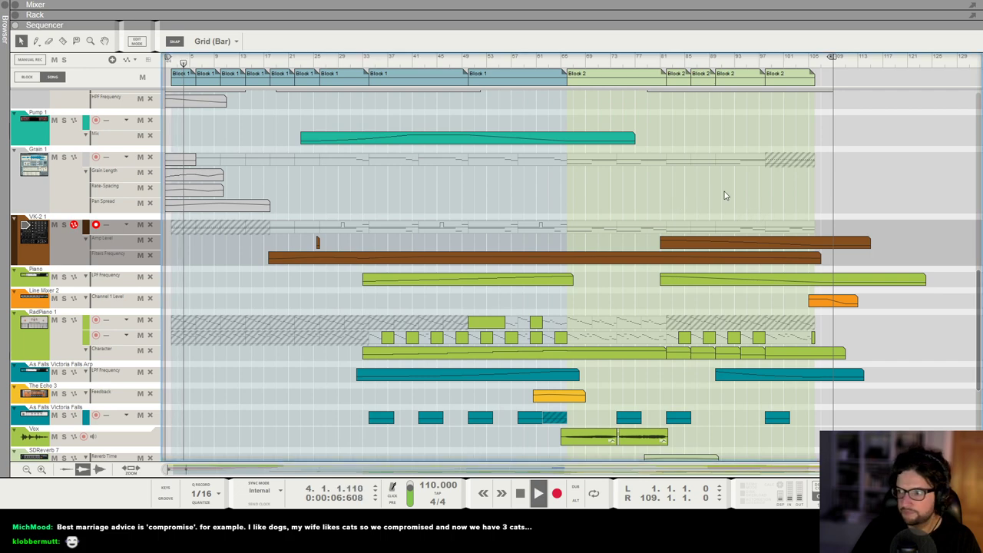
pyautogui.scroll(2, 676, 195)
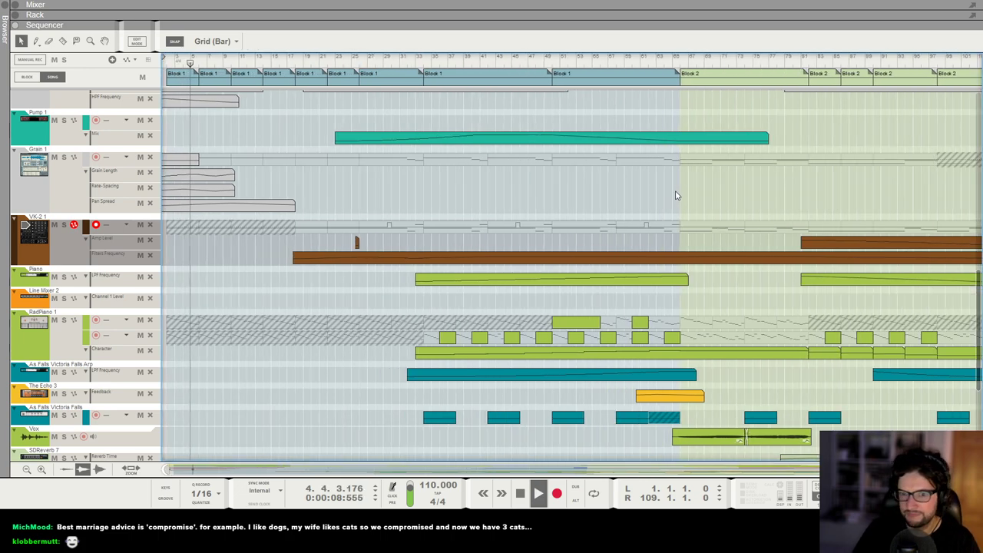
pyautogui.scroll(-1, 676, 195)
pyautogui.scroll(1, 676, 195)
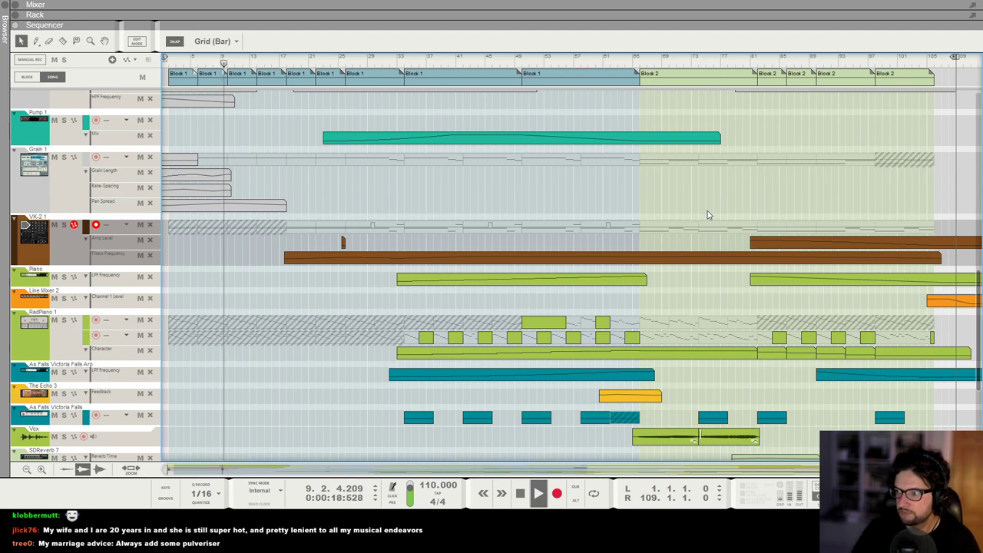
pyautogui.scroll(2, 620, 199)
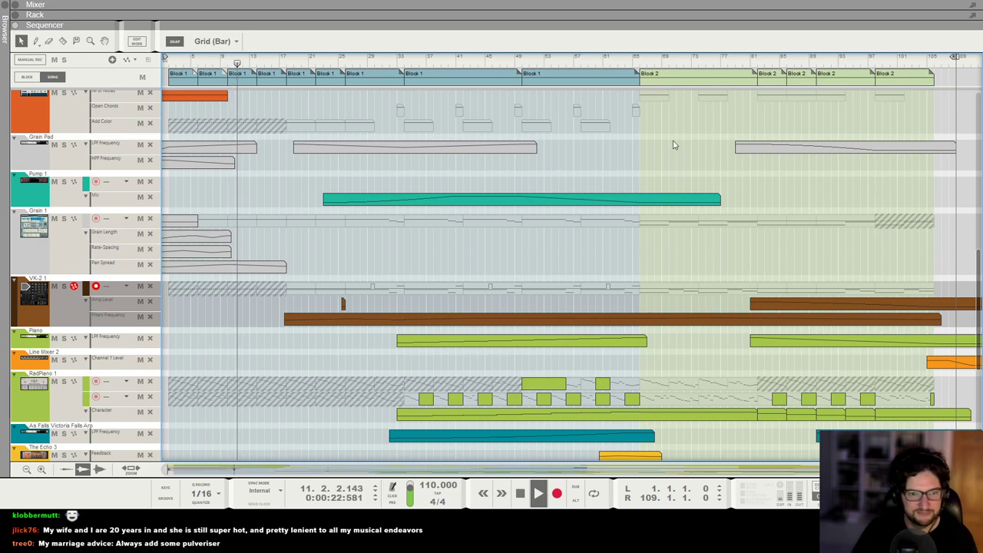
# Show the mixer above the sequencer, follow the channel levels and remaining tracks to the song's end, and stop playback
pyautogui.press('F5')
pyautogui.scroll(-3, 694, 347)
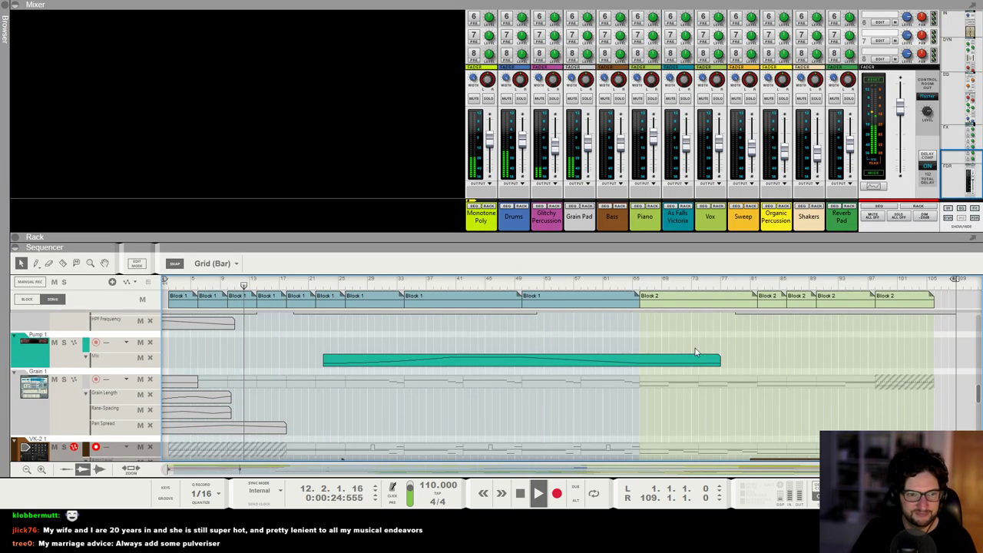
pyautogui.click(26, 468)
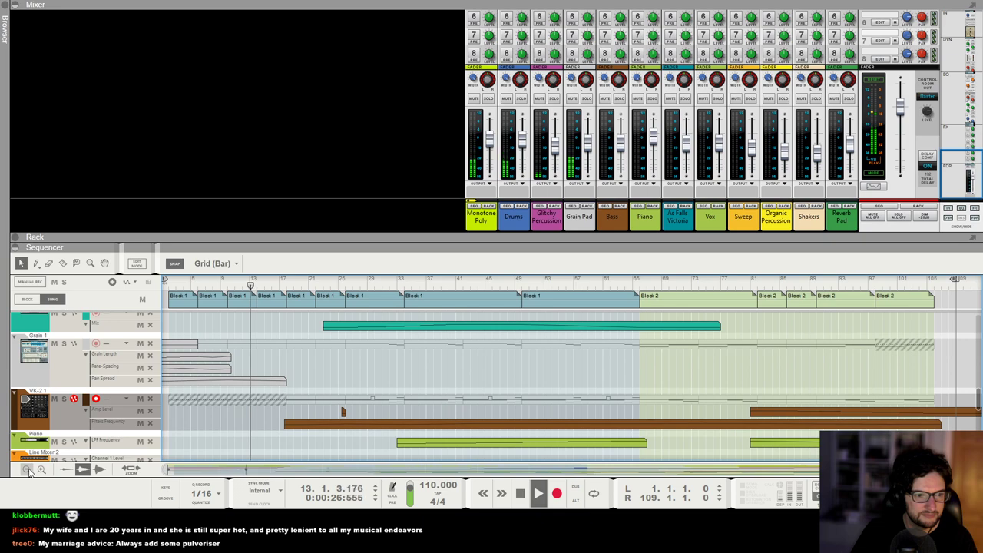
pyautogui.click(26, 468)
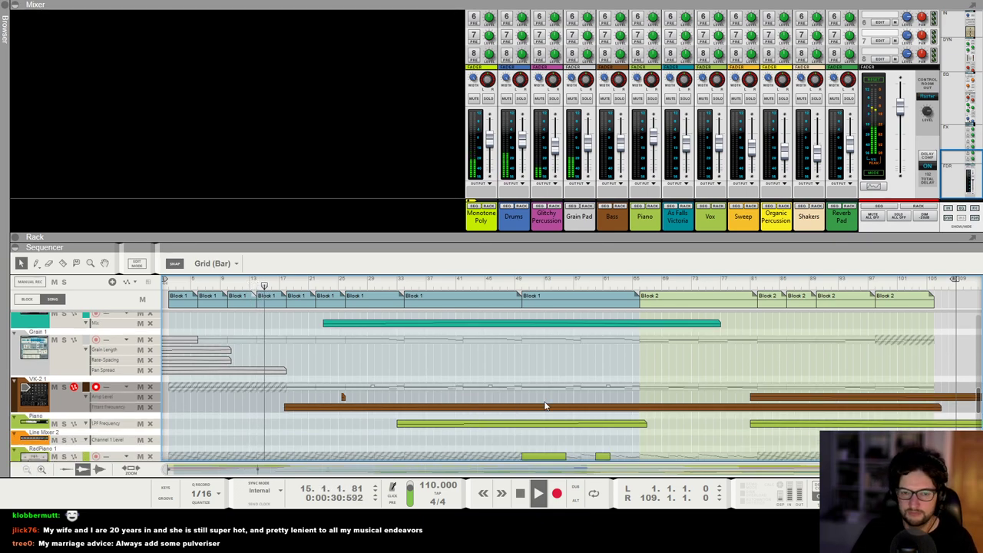
pyautogui.scroll(-1, 537, 381)
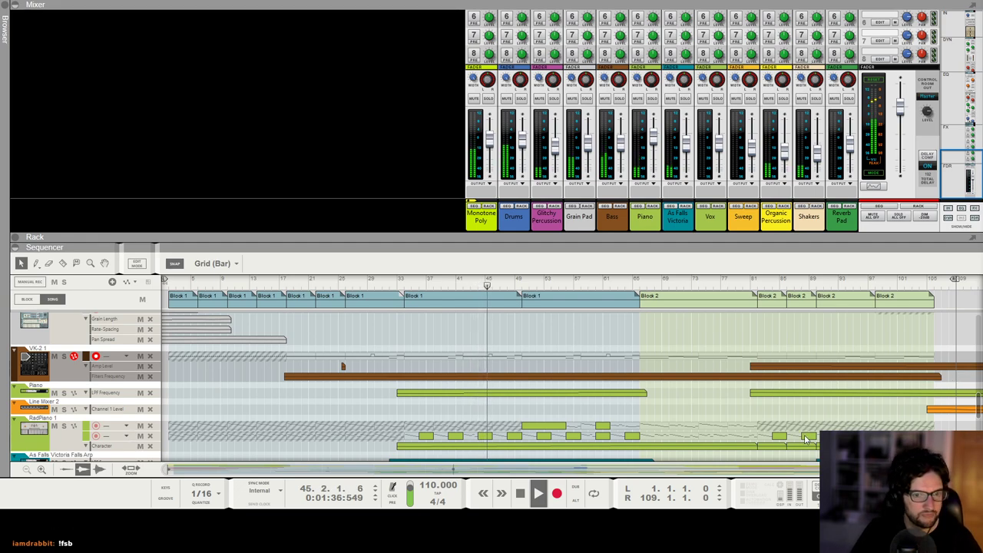
pyautogui.scroll(-1, 666, 381)
pyautogui.scroll(-1, 653, 365)
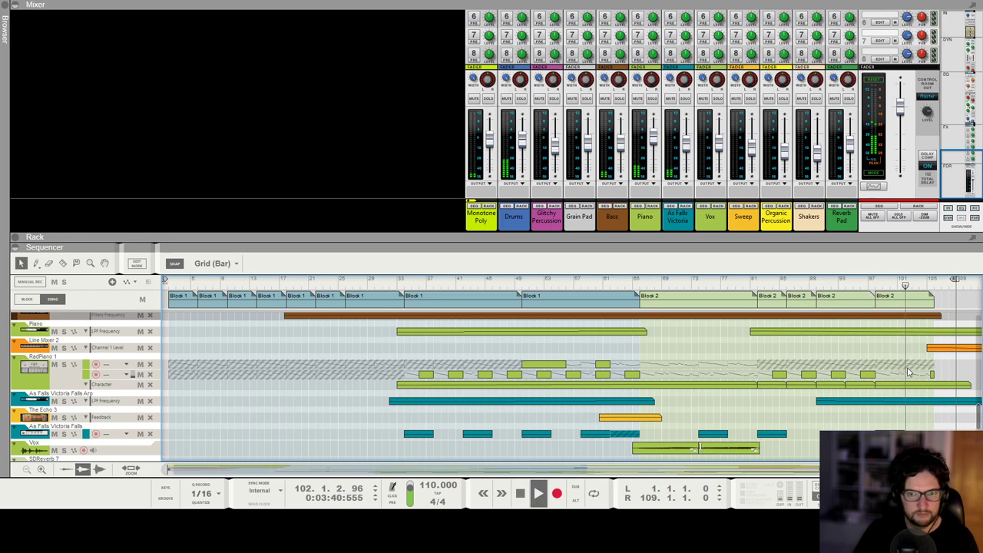
pyautogui.scroll(-2, 900, 368)
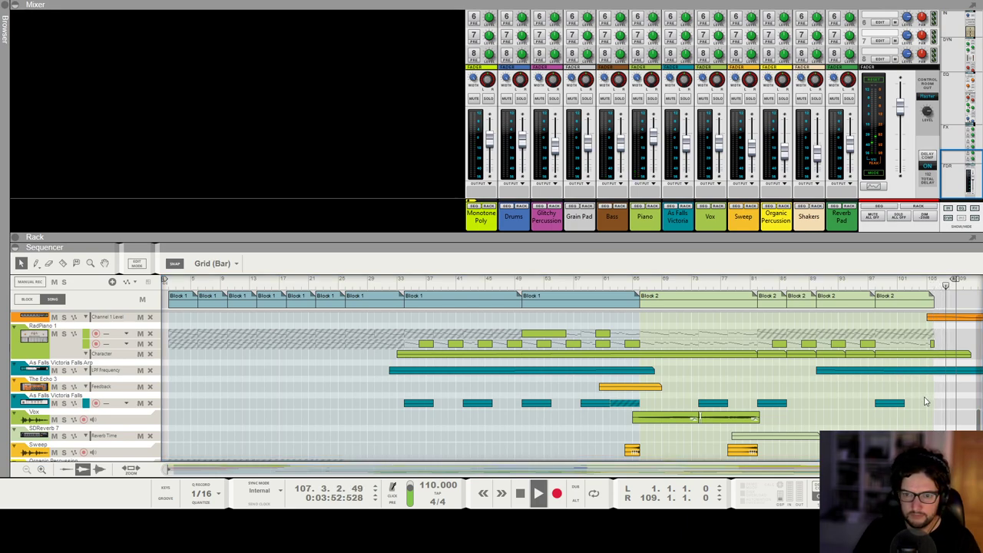
pyautogui.press('space')
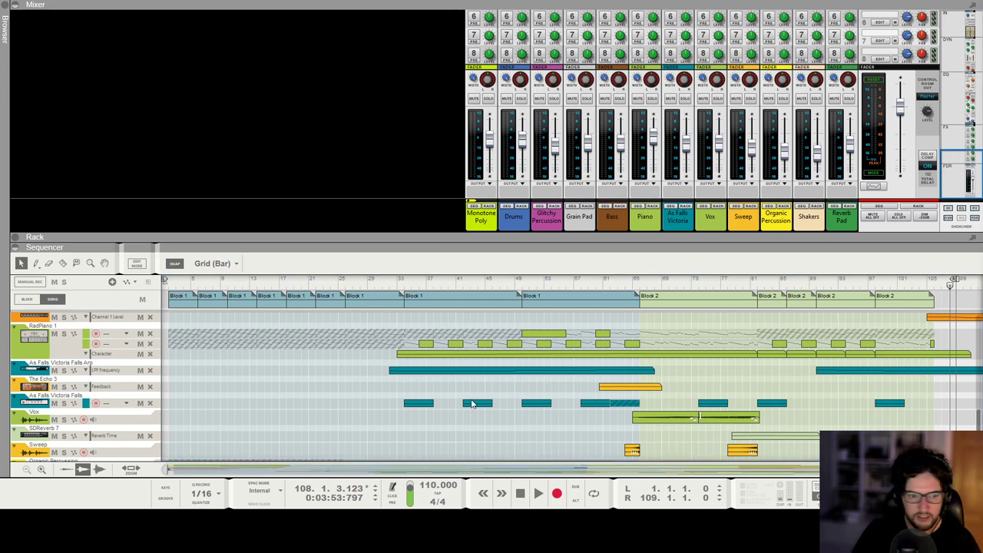
# Return the song position to bar 1 and look through the tracks of the Sundial arrangement below the mixer
pyautogui.scroll(-5, 279, 430)
pyautogui.click(341, 284)
pyautogui.click(337, 284)
pyautogui.moveTo(286, 284); pyautogui.dragTo(165, 284)
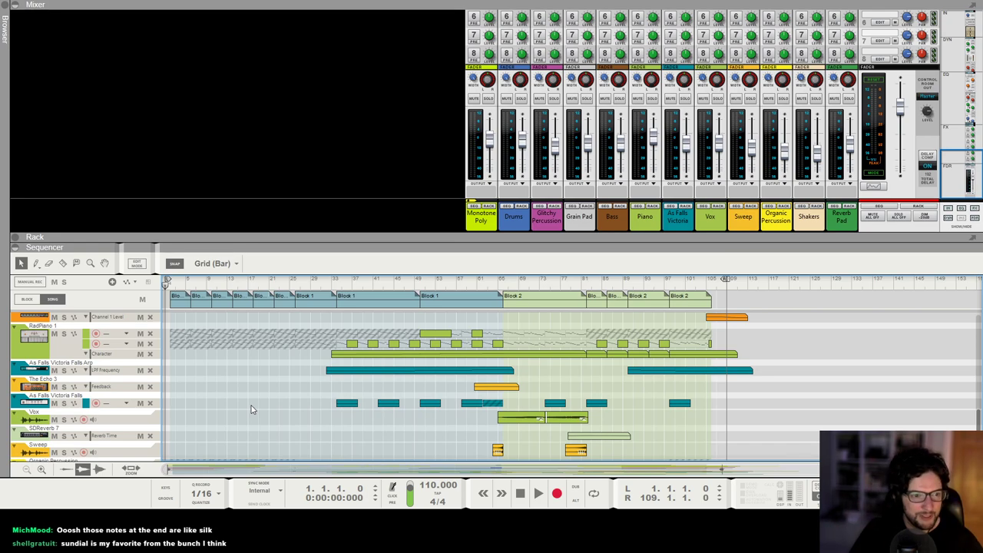
pyautogui.scroll(4, 253, 399)
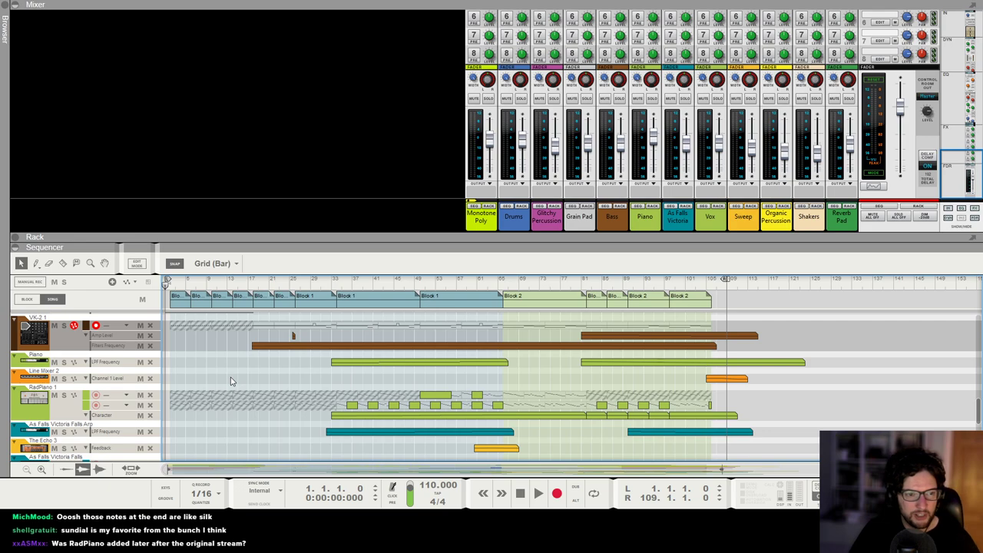
pyautogui.scroll(4, 230, 380)
pyautogui.scroll(-7, 230, 430)
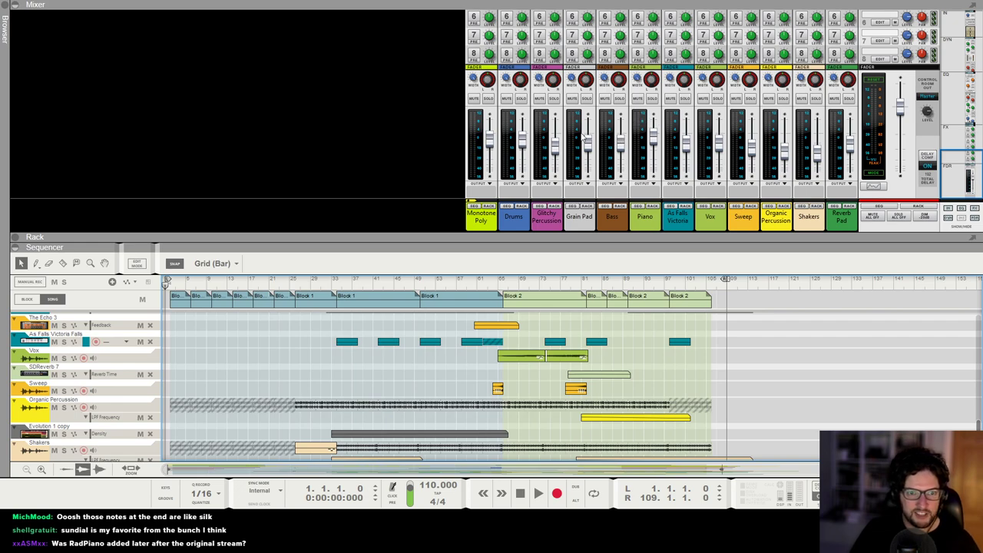
# Play the Grain Pad channel in solo from bar 1 while viewing its Grain device in the rack
pyautogui.click(586, 103)
pyautogui.press('space')
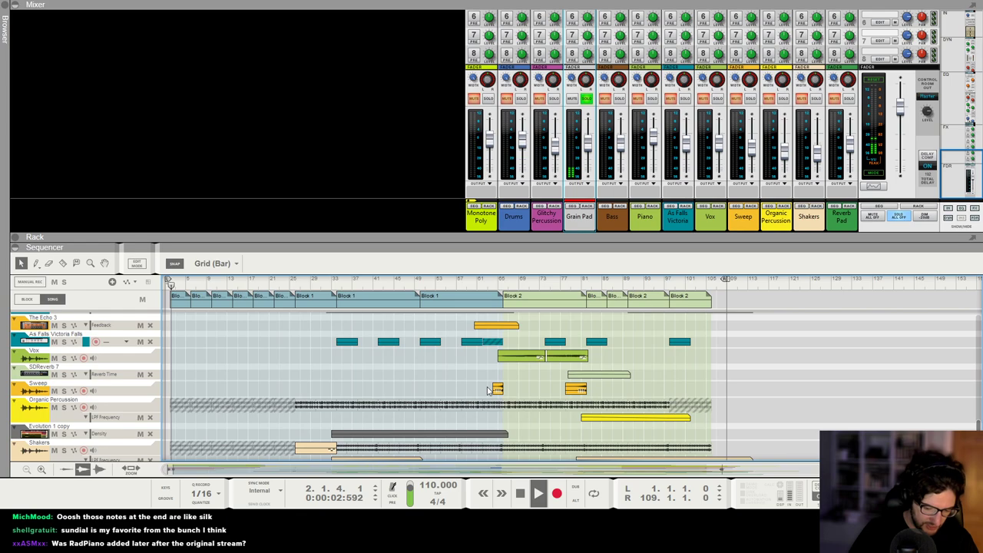
pyautogui.hotkey('ctrl', 'Right')
pyautogui.hotkey('ctrl', 'Right')
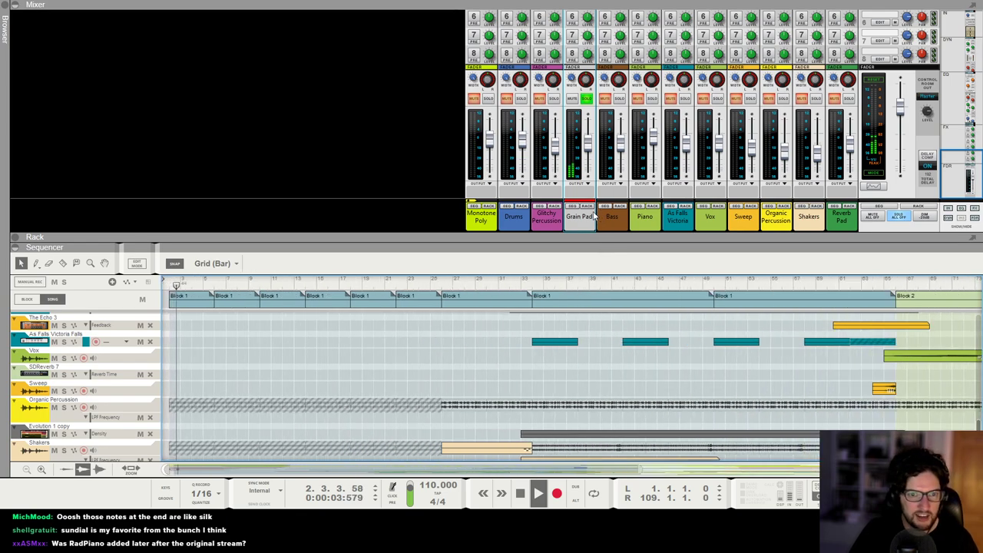
pyautogui.click(587, 205)
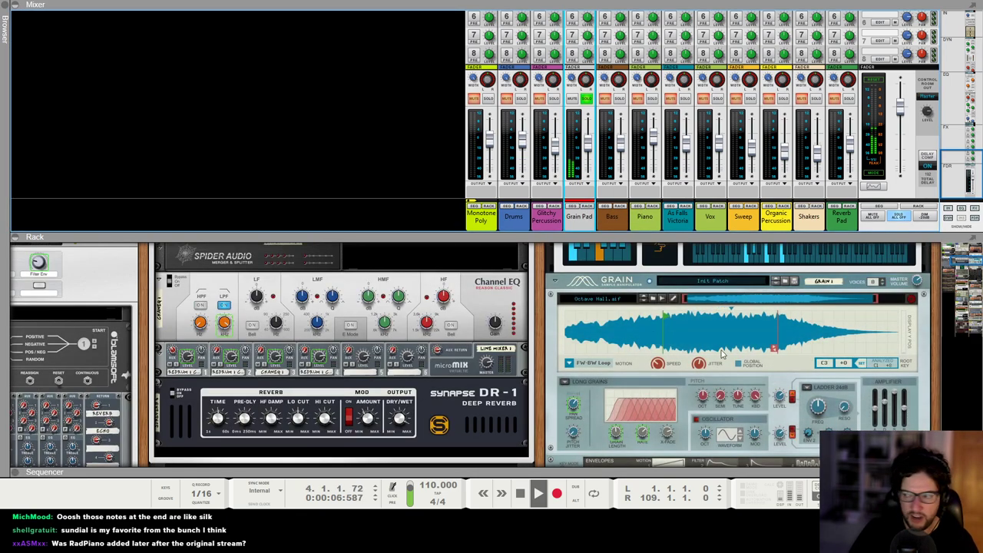
pyautogui.press('space')
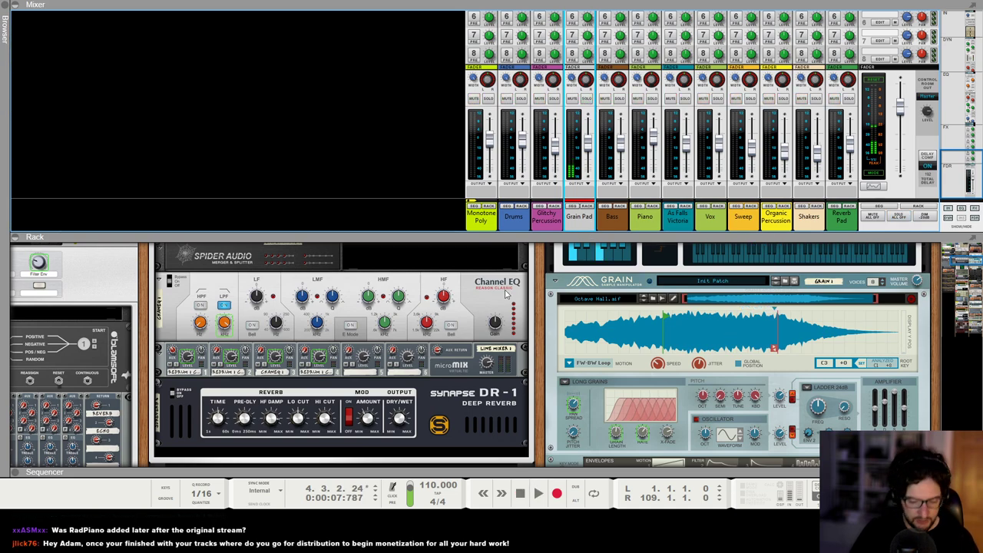
# Show the full sequencer, return the song position to bar 1, and look over the lower tracks through the end of the song
pyautogui.press('F7')
pyautogui.scroll(-3, 591, 310)
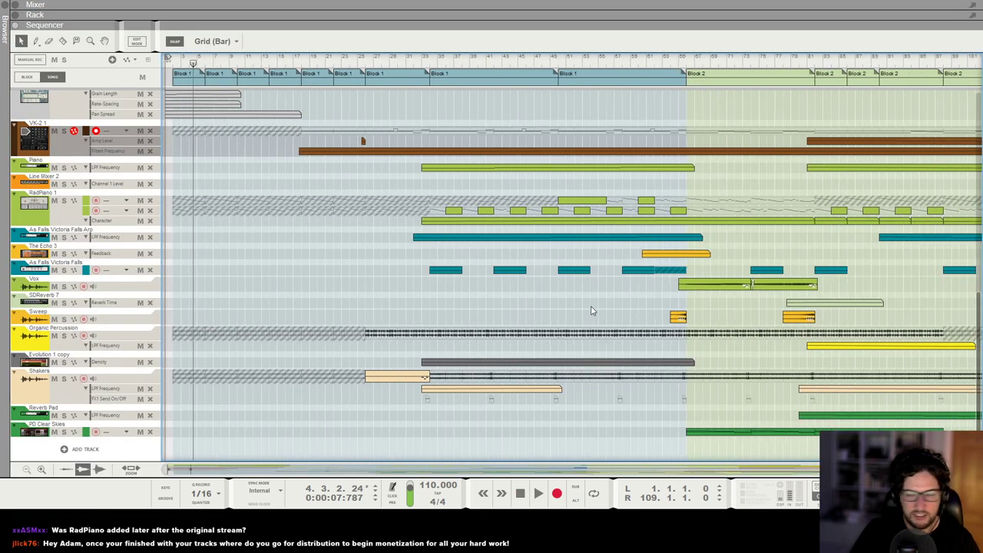
pyautogui.press('KP_0')
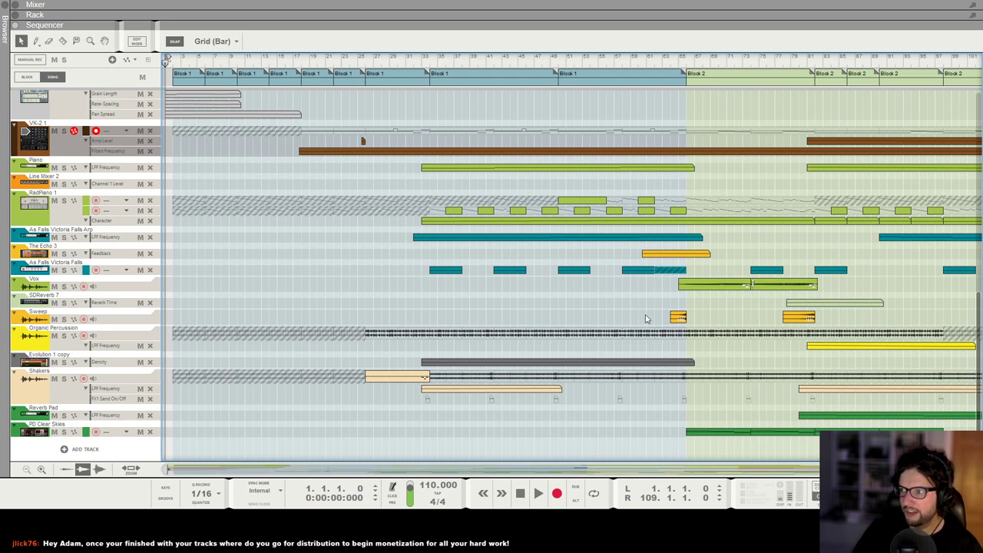
pyautogui.scroll(1, 674, 294)
pyautogui.hscroll(5, 694, 244)
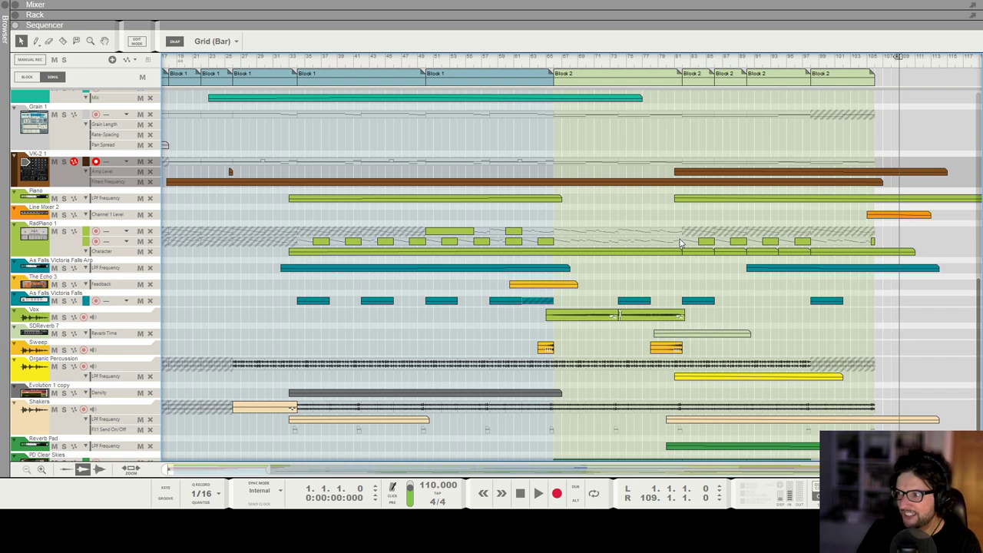
pyautogui.scroll(-2, 680, 238)
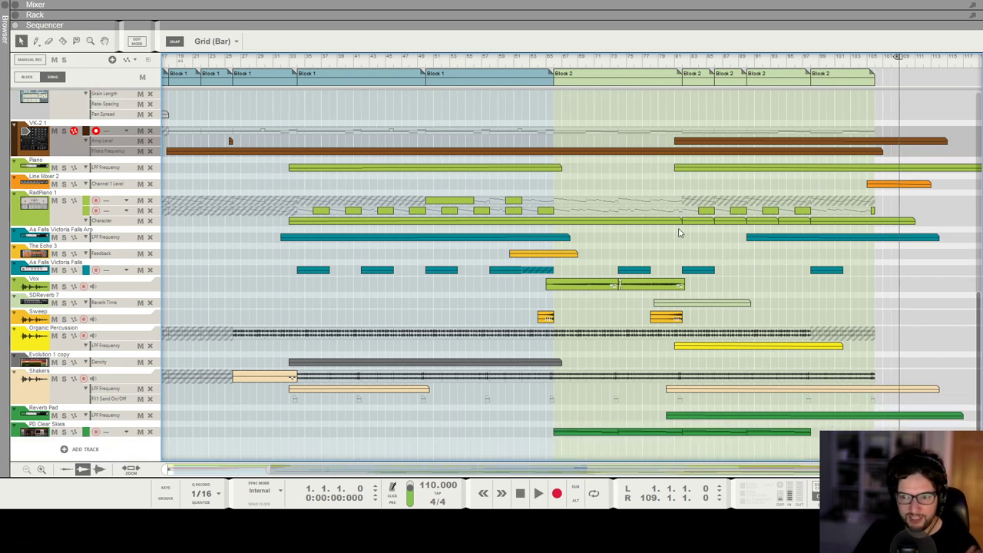
# Play the As Falls Victoria Falls instrument track in solo from bar 82, then stop playback
pyautogui.click(681, 61)
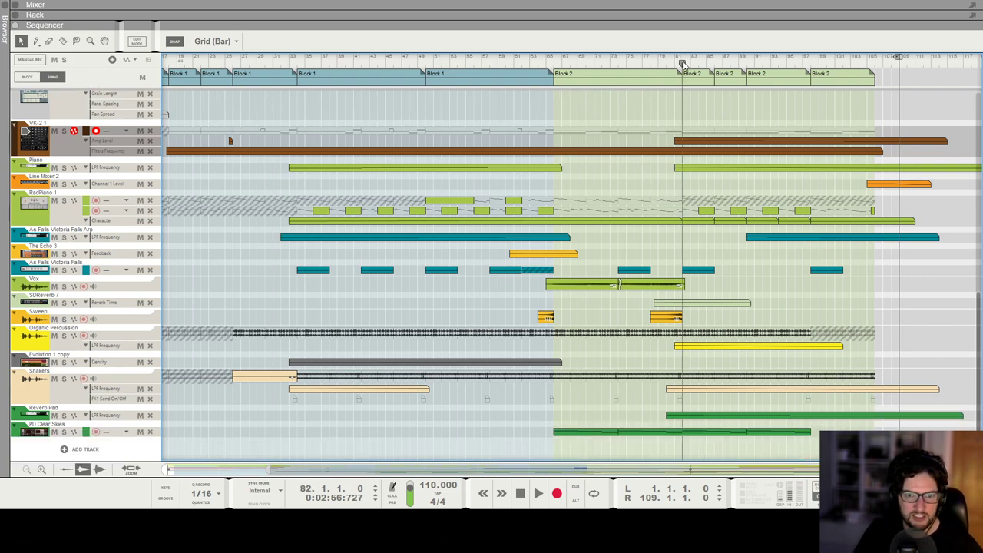
pyautogui.click(65, 270)
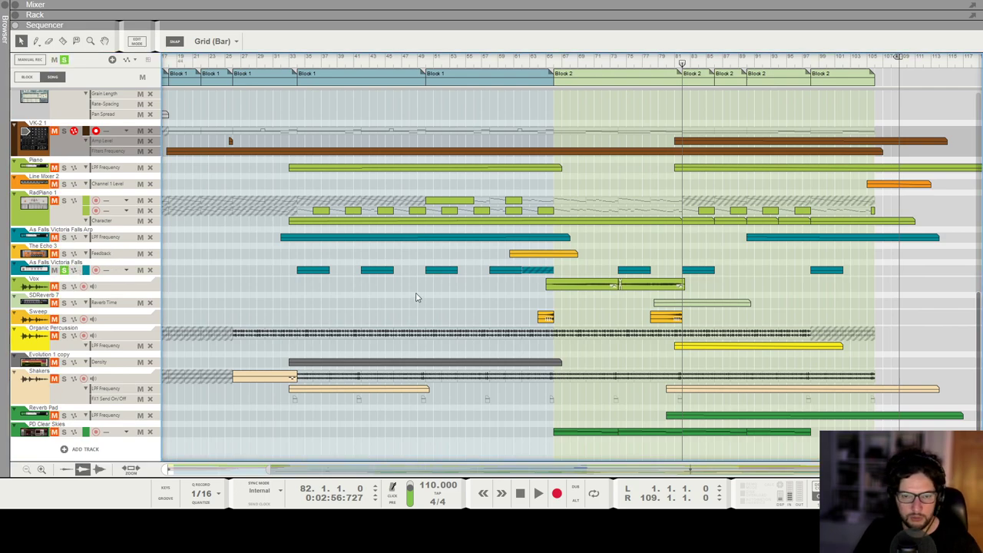
pyautogui.press('space')
pyautogui.scroll(2, 730, 253)
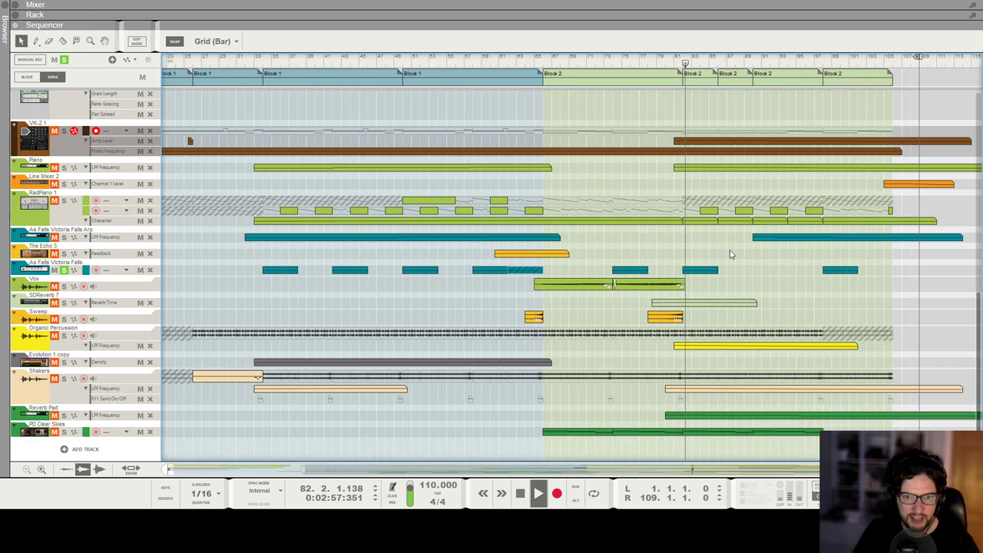
pyautogui.click(358, 269)
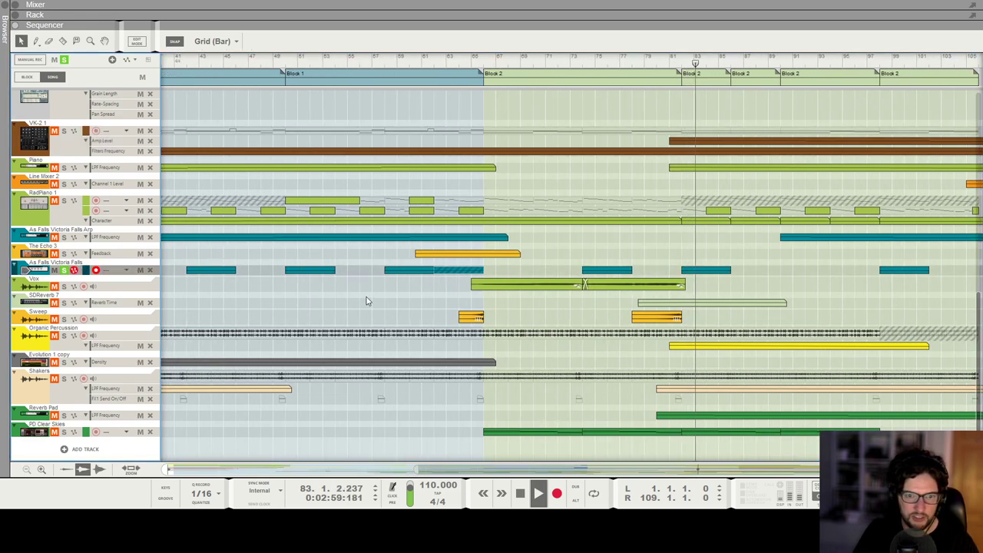
pyautogui.press('space')
# Move the song position back to bar 82 and turn off the solo on the As Falls Victoria Falls track
pyautogui.hscroll(-1, 665, 138)
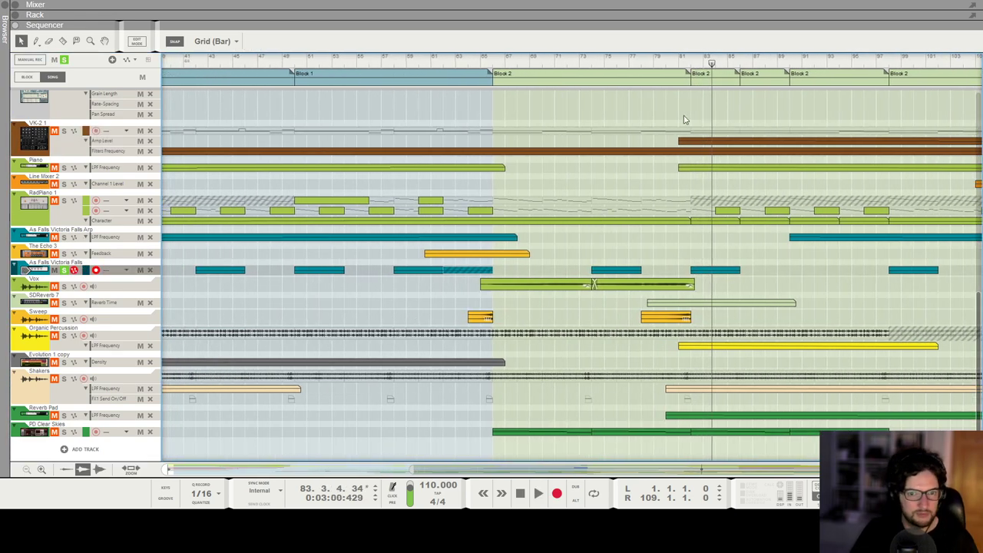
pyautogui.click(692, 64)
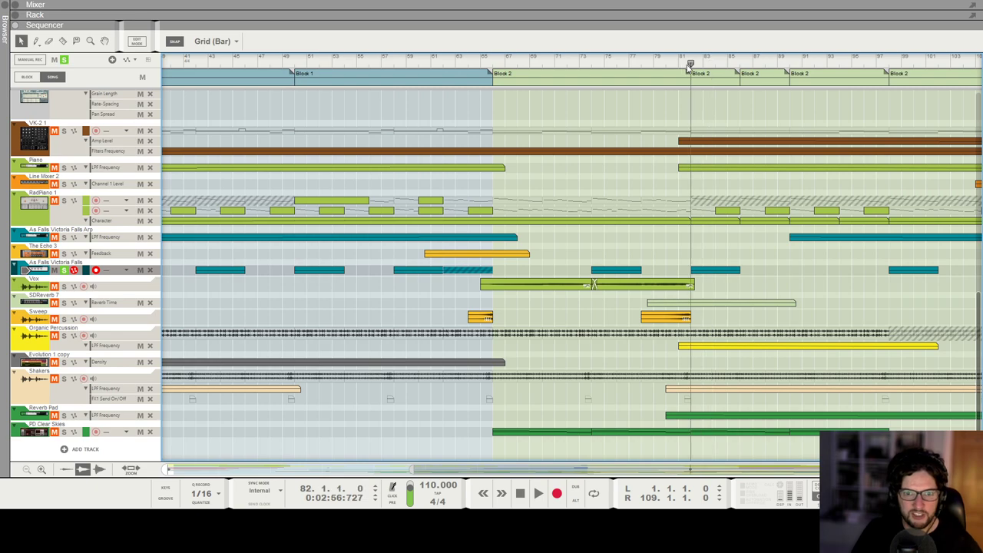
pyautogui.click(64, 269)
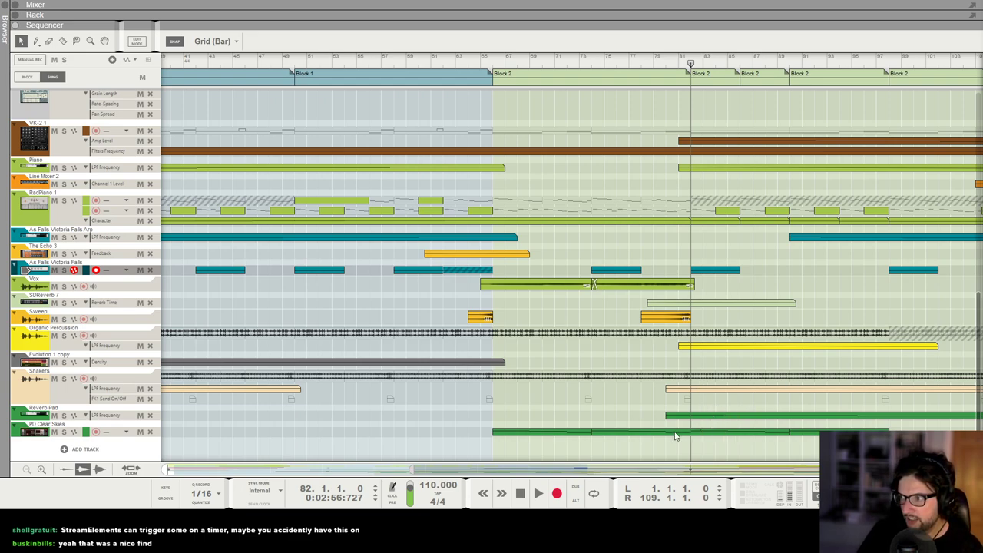
# Solo the RadPiano 1 track and check the Character setting of its Radical Piano device in the rack
pyautogui.scroll(2, 175, 259)
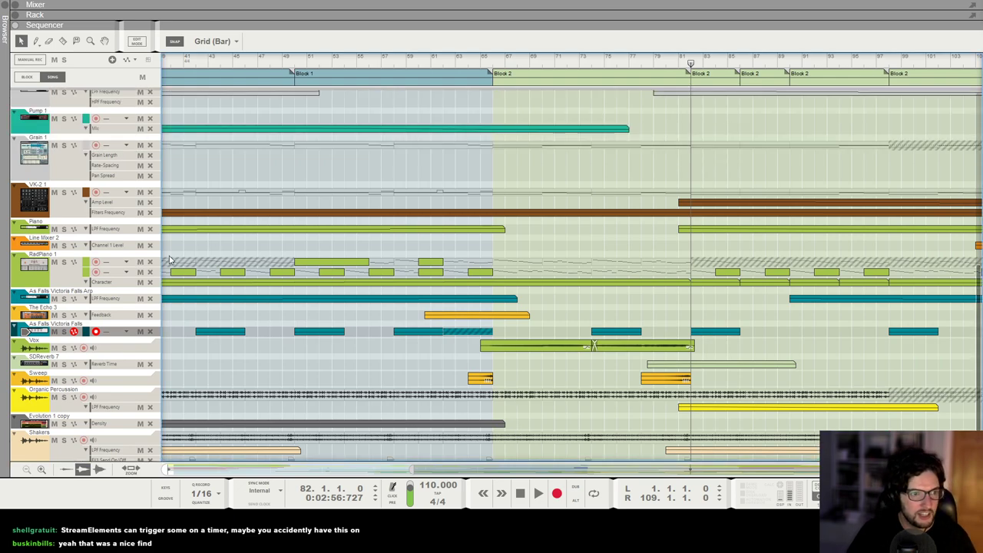
pyautogui.scroll(-3, 175, 259)
pyautogui.click(64, 262)
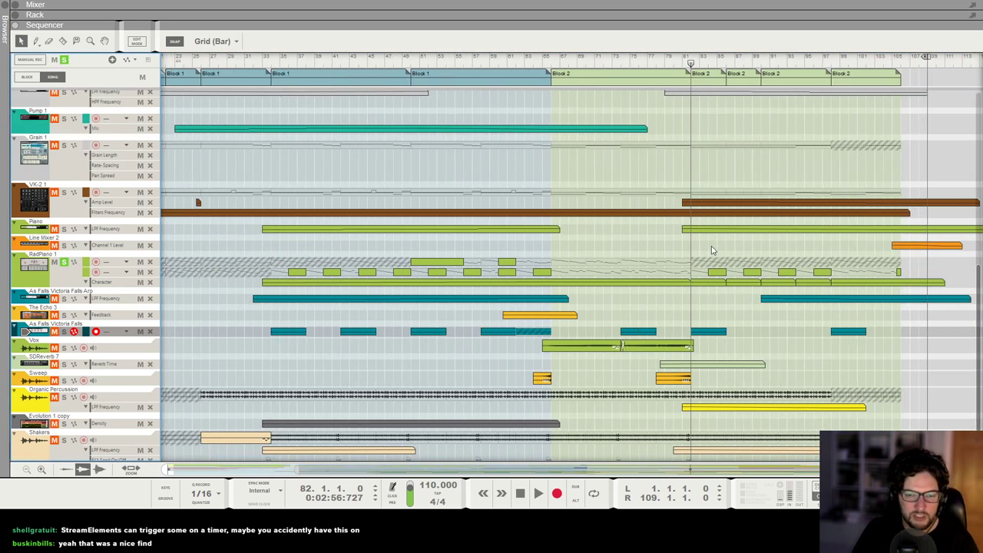
pyautogui.scroll(4, 723, 244)
pyautogui.click(72, 279)
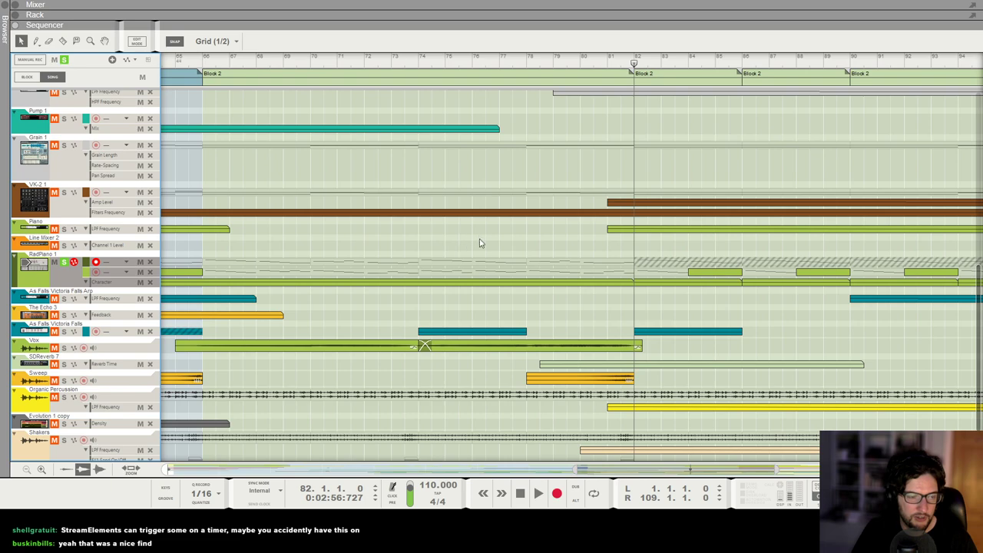
pyautogui.press('F6')
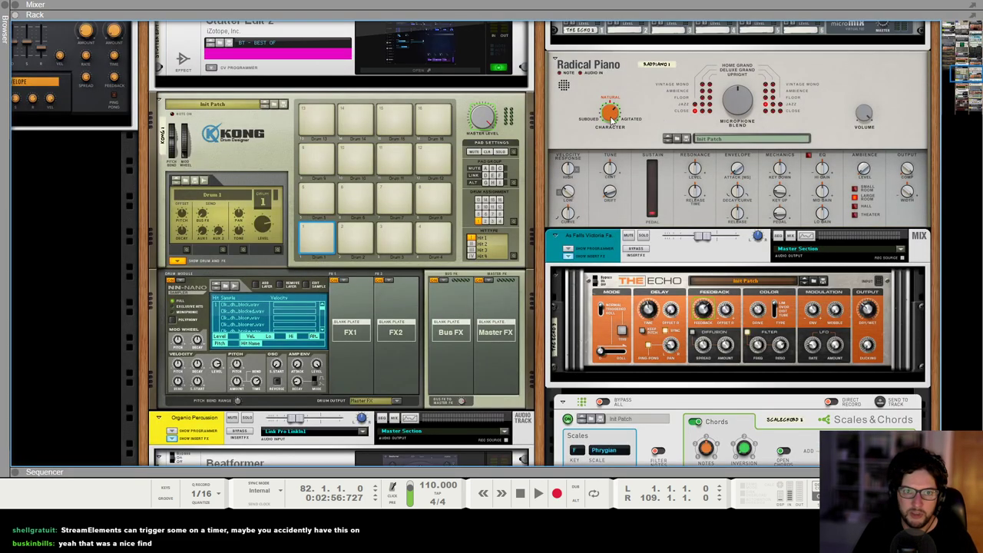
pyautogui.moveTo(605, 116)
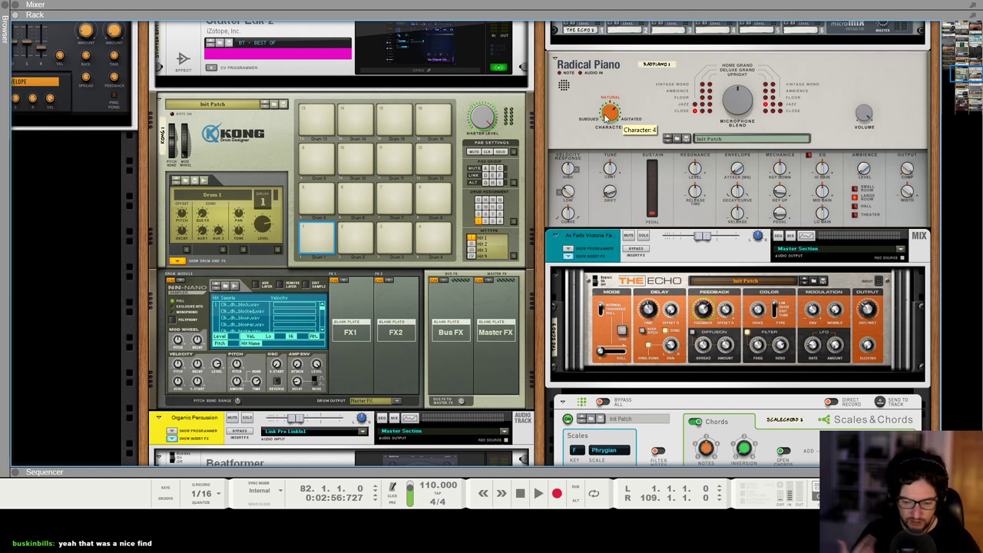
# Play the soloed RadPiano 1 track in the later part of Block 2 and again from bar 34
pyautogui.press('F7')
pyautogui.scroll(-8, 761, 87)
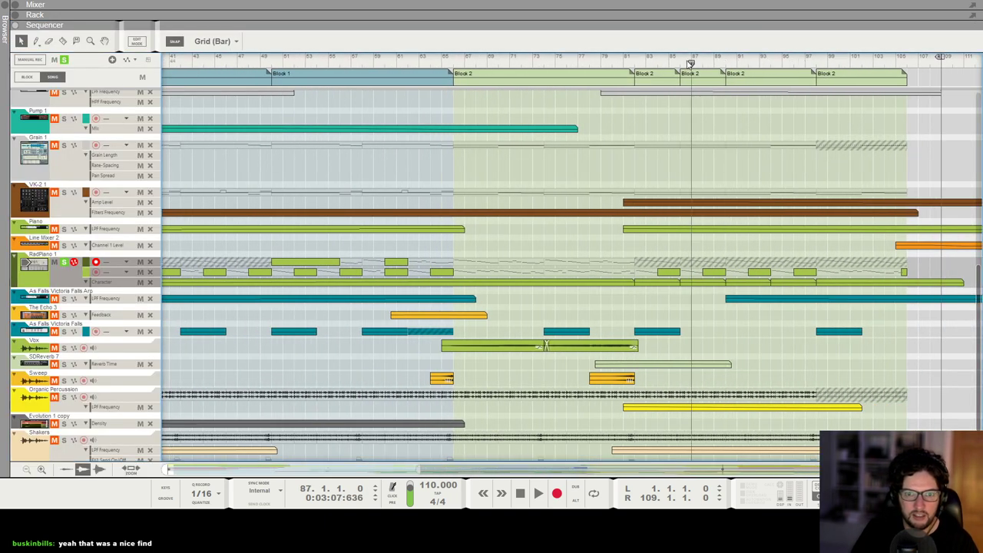
pyautogui.press('space')
pyautogui.scroll(3, 641, 277)
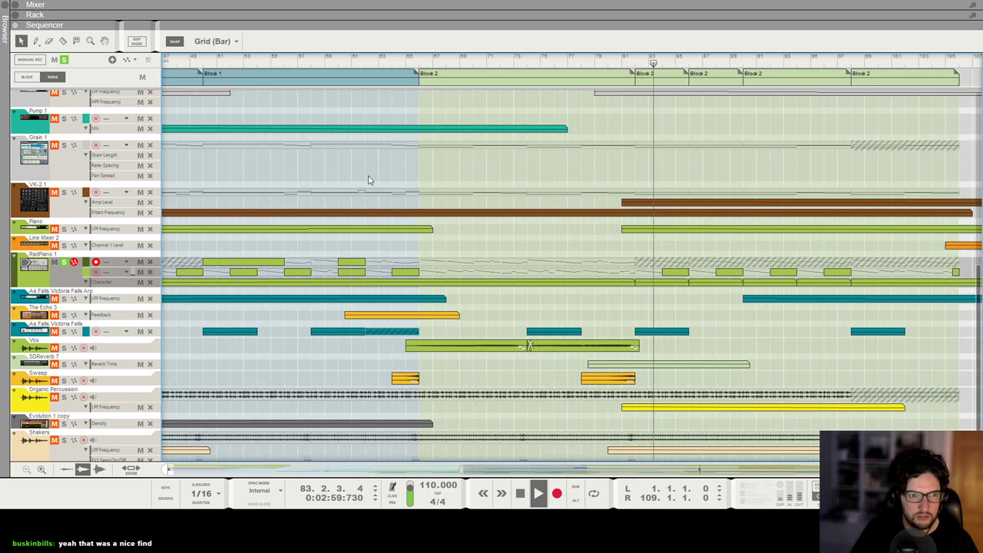
pyautogui.scroll(-6, 374, 177)
pyautogui.click(363, 61)
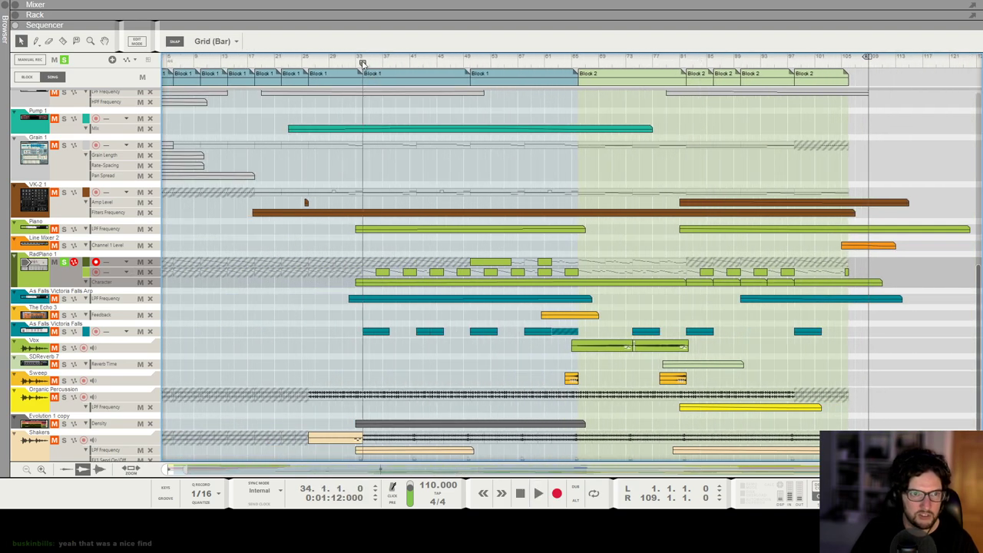
pyautogui.scroll(1, 365, 64)
pyautogui.scroll(2, 364, 63)
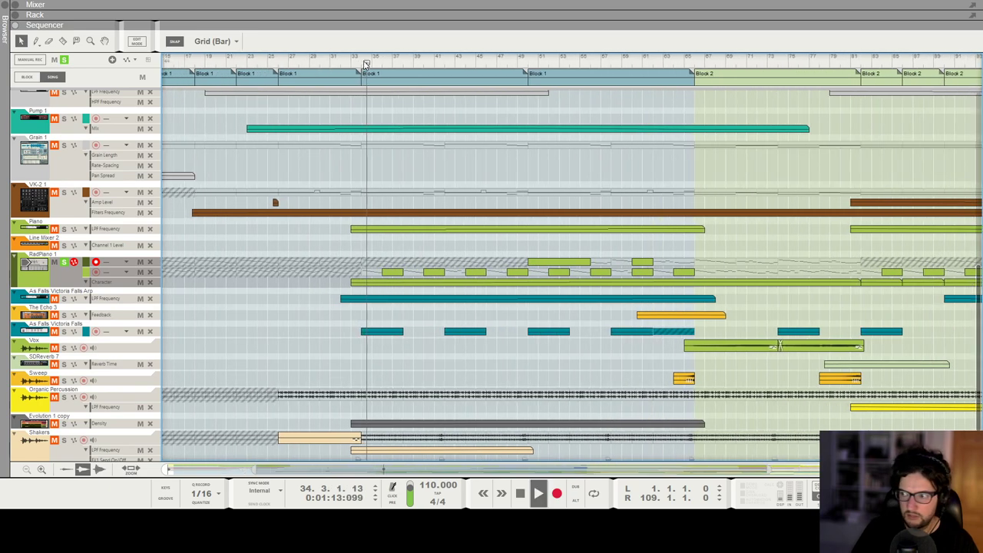
pyautogui.scroll(-2, 430, 219)
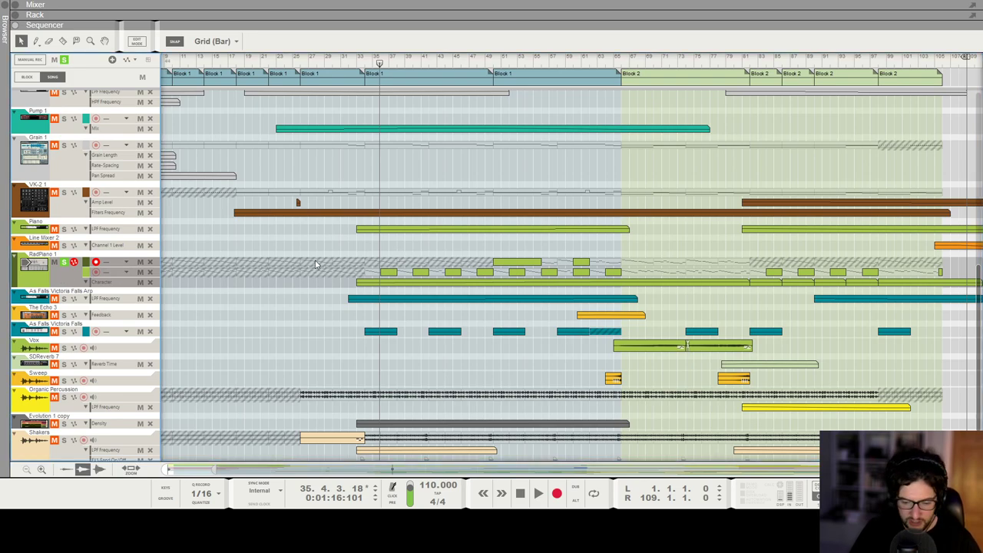
# Examine the Radical Piano's settings and neighbouring devices in the rack, then return to the sequencer with the piano solo cleared
pyautogui.press('F6')
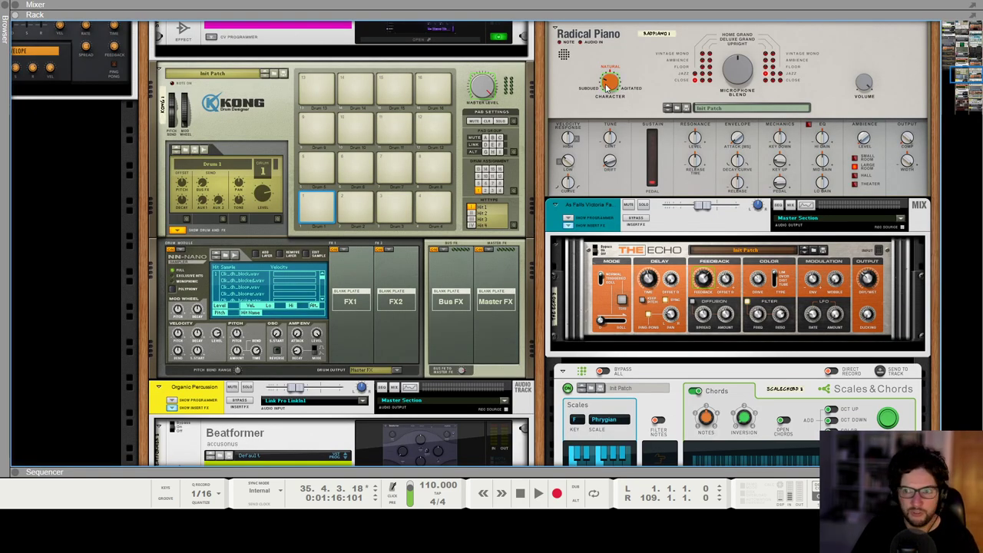
pyautogui.scroll(2, 618, 181)
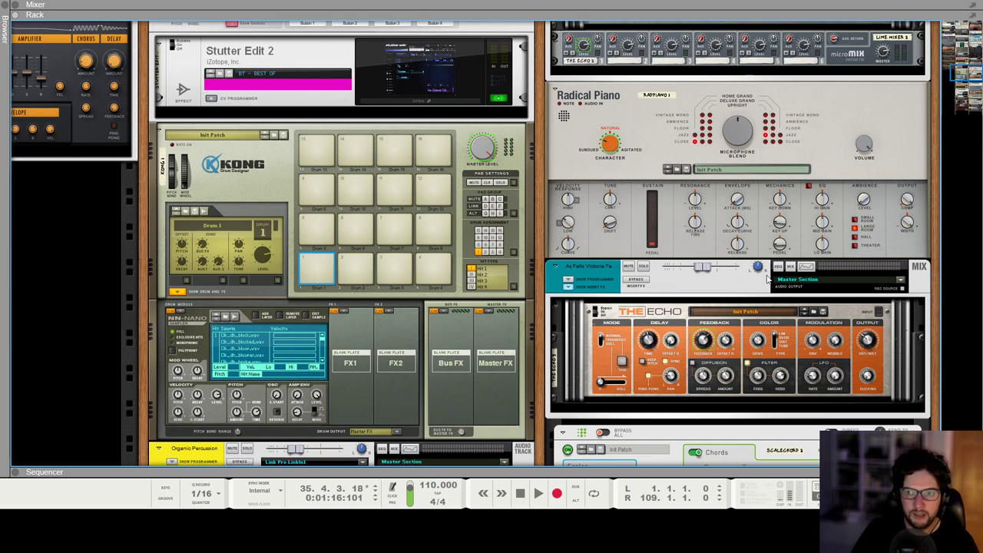
pyautogui.scroll(3, 768, 276)
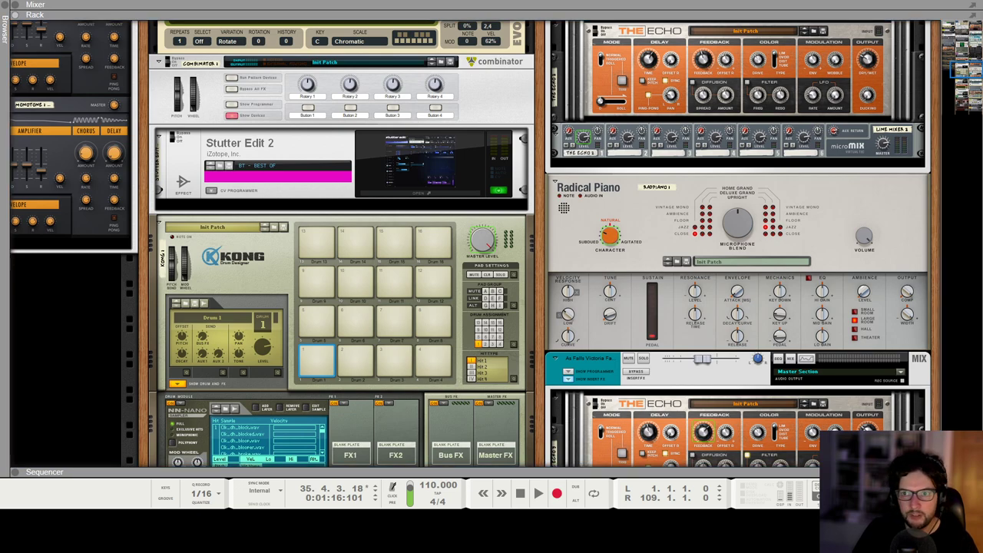
pyautogui.click(886, 217)
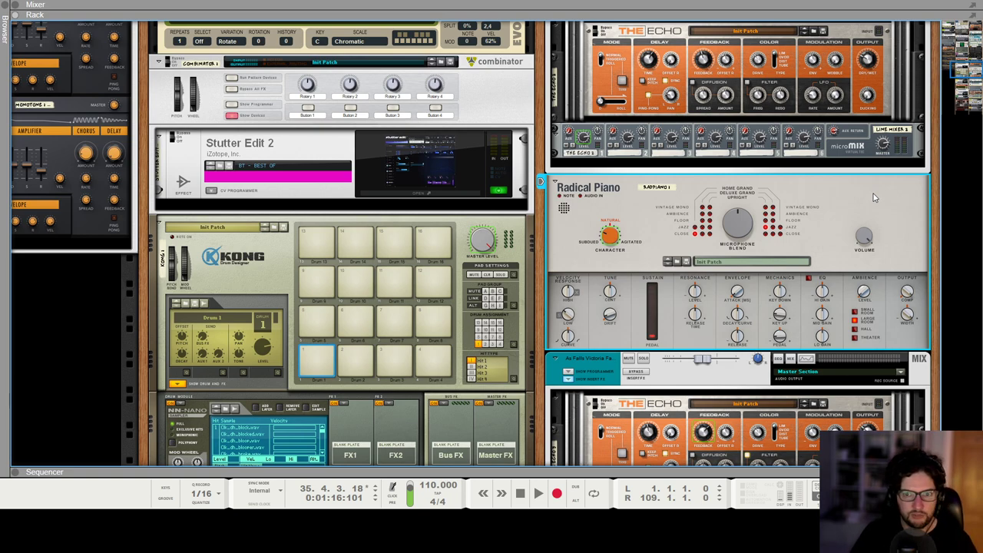
pyautogui.press('F5')
pyautogui.press('F7')
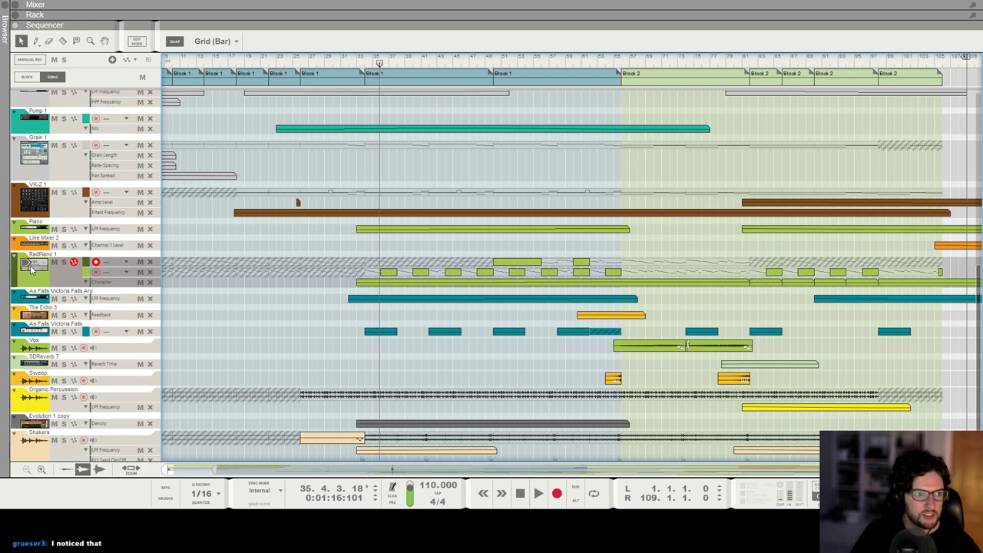
# Locate the Monotone Poly track in the sequencer and examine its Combinator and the surrounding devices in the rack
pyautogui.scroll(4, 73, 276)
pyautogui.scroll(3, 73, 280)
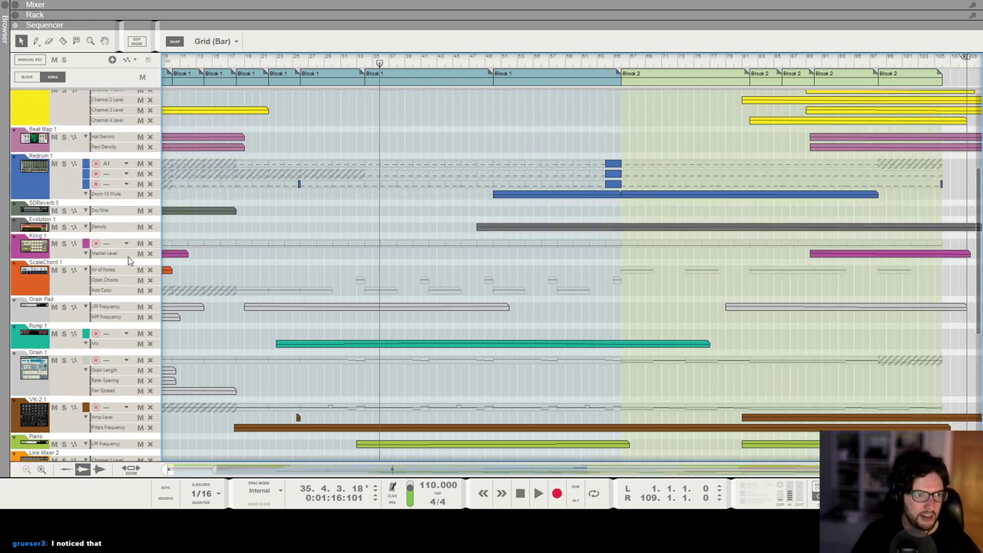
pyautogui.scroll(5, 131, 251)
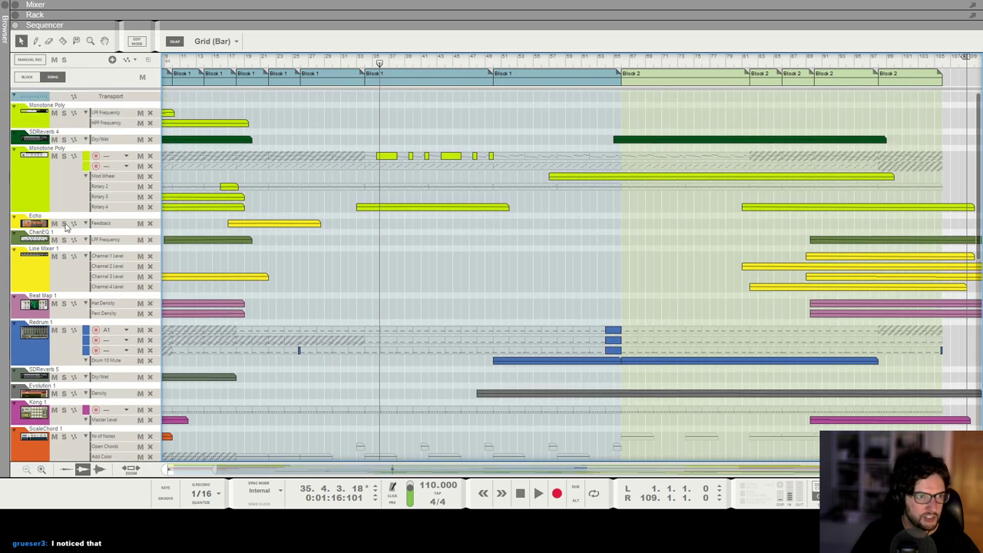
pyautogui.press('F6')
pyautogui.scroll(8, 144, 252)
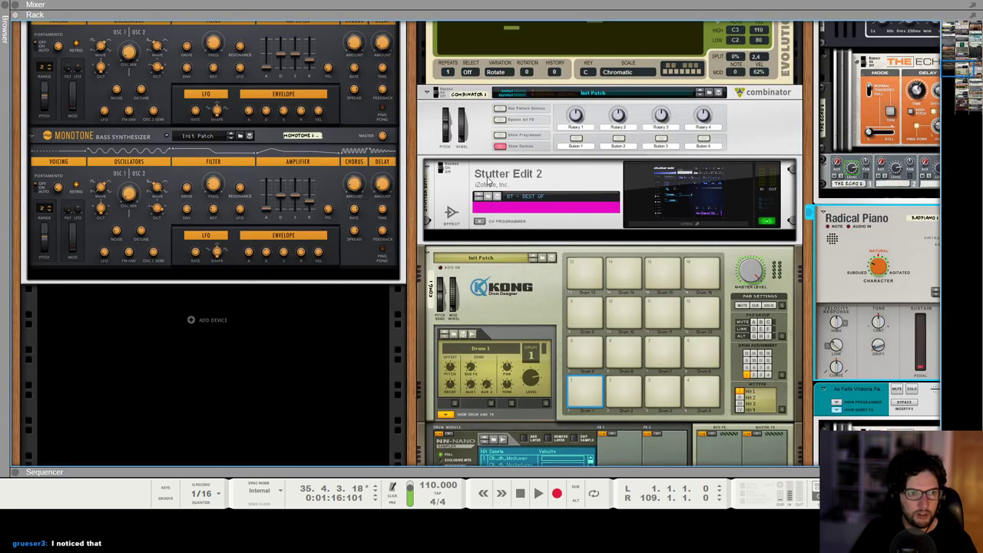
pyautogui.scroll(12, 144, 252)
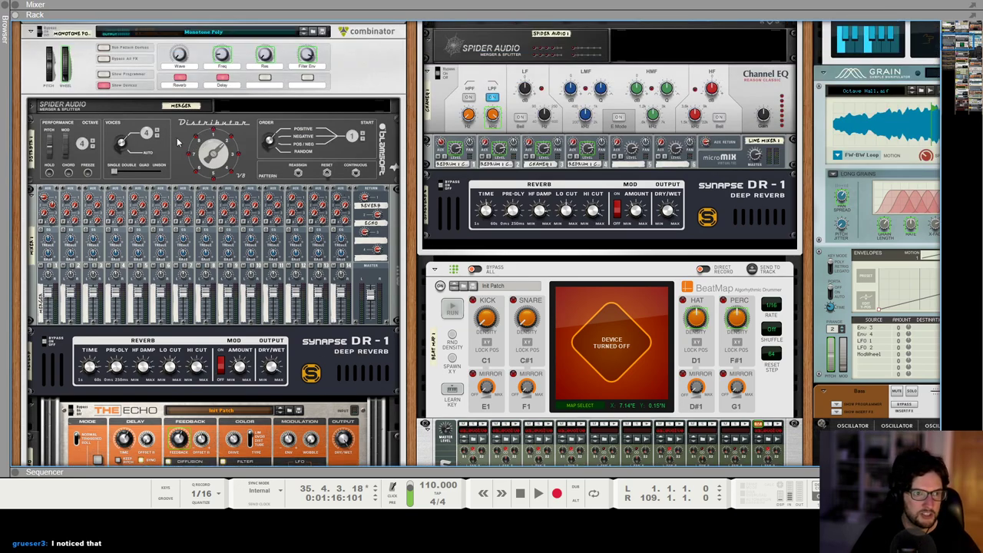
pyautogui.scroll(-4, 358, 376)
pyautogui.scroll(-20, 265, 317)
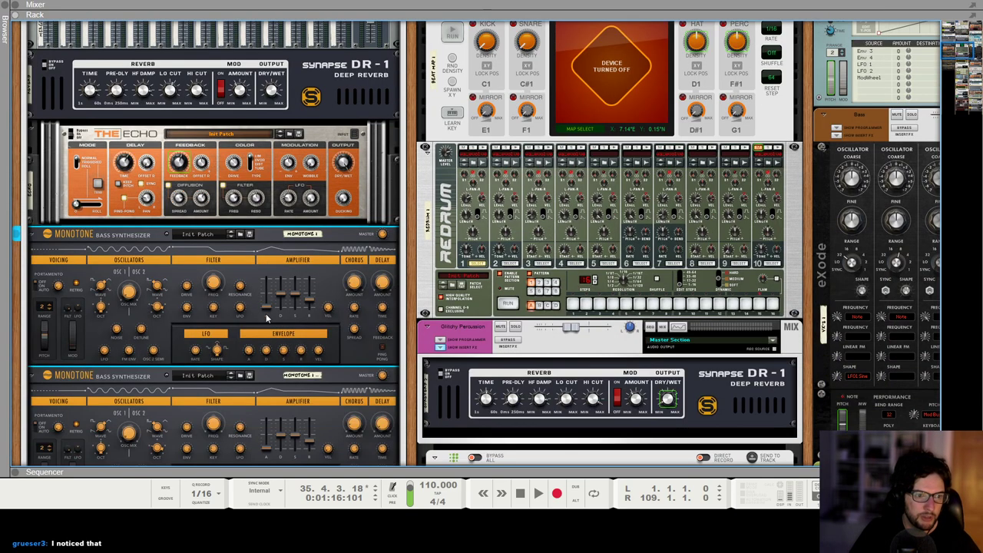
pyautogui.scroll(7, 248, 270)
pyautogui.scroll(15, 248, 270)
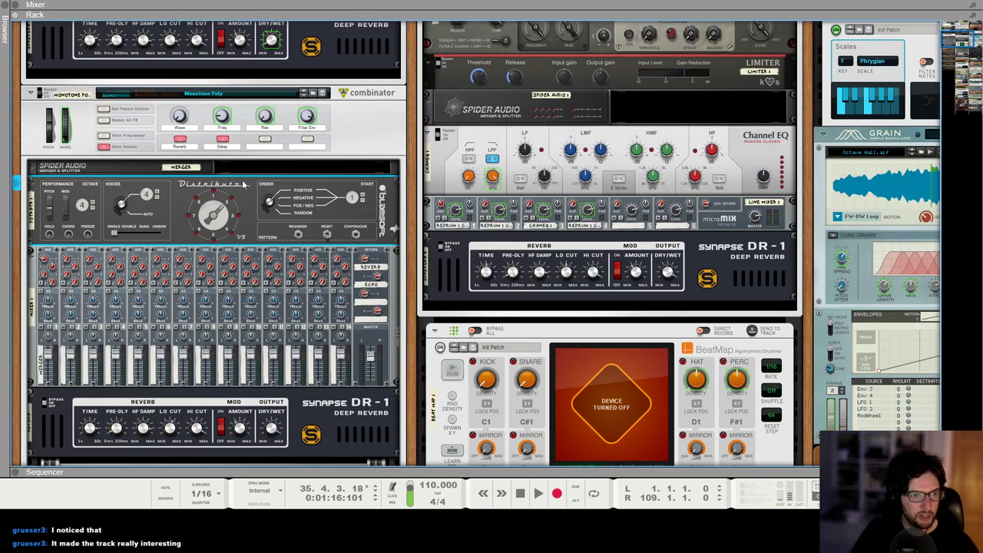
# Solo the Monotone Poly instrument track in the sequencer, play it from bar 50, and return the song position to bar 50
pyautogui.press('F7')
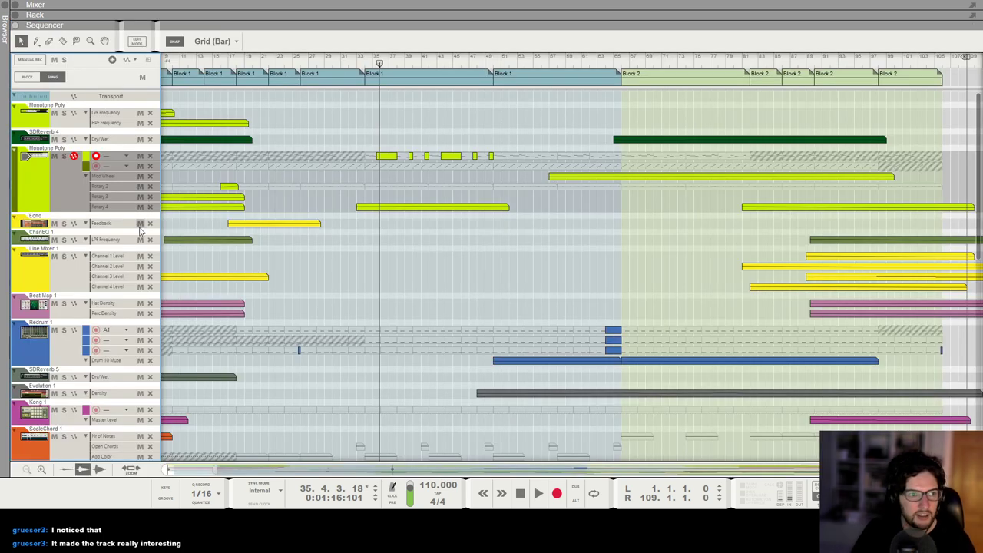
pyautogui.click(493, 61)
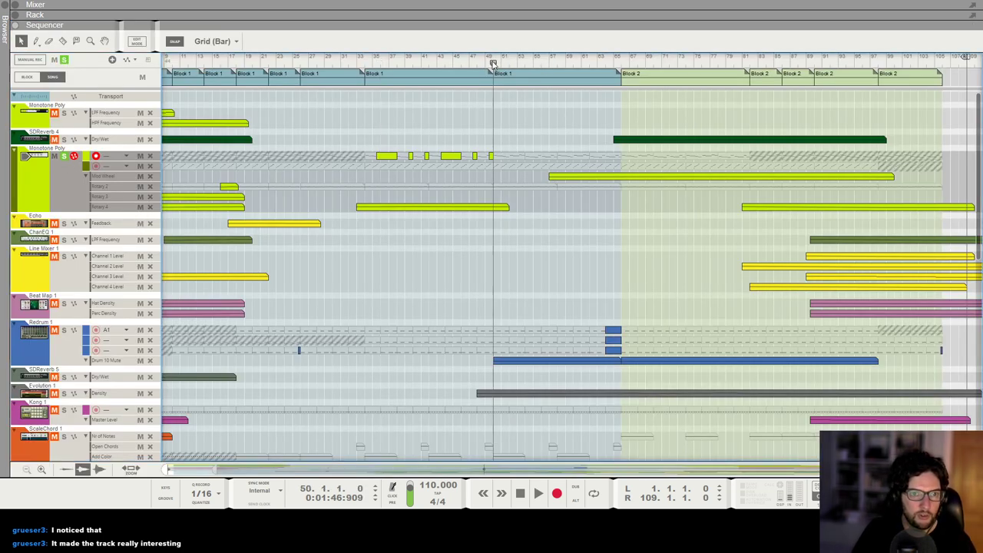
pyautogui.press('space')
pyautogui.scroll(3, 493, 63)
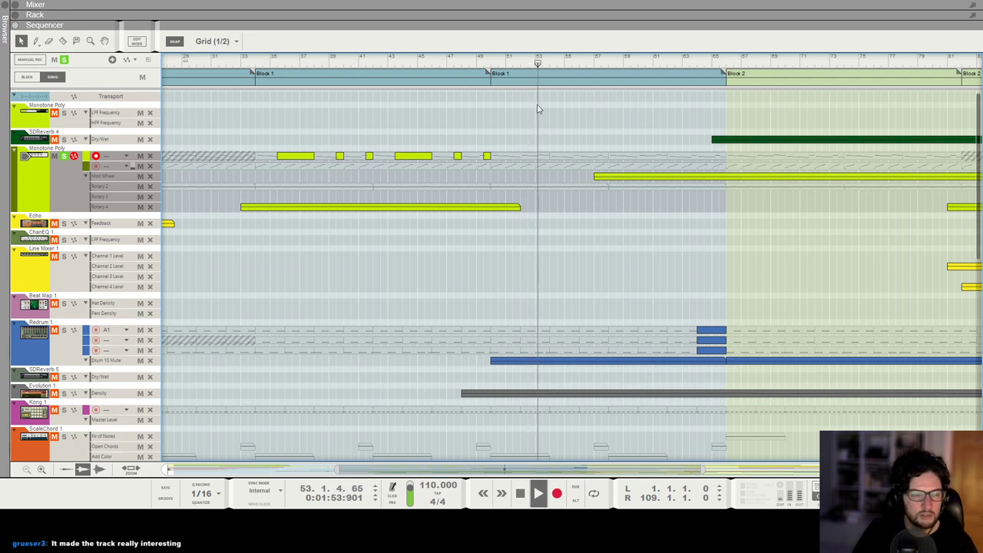
pyautogui.press('space')
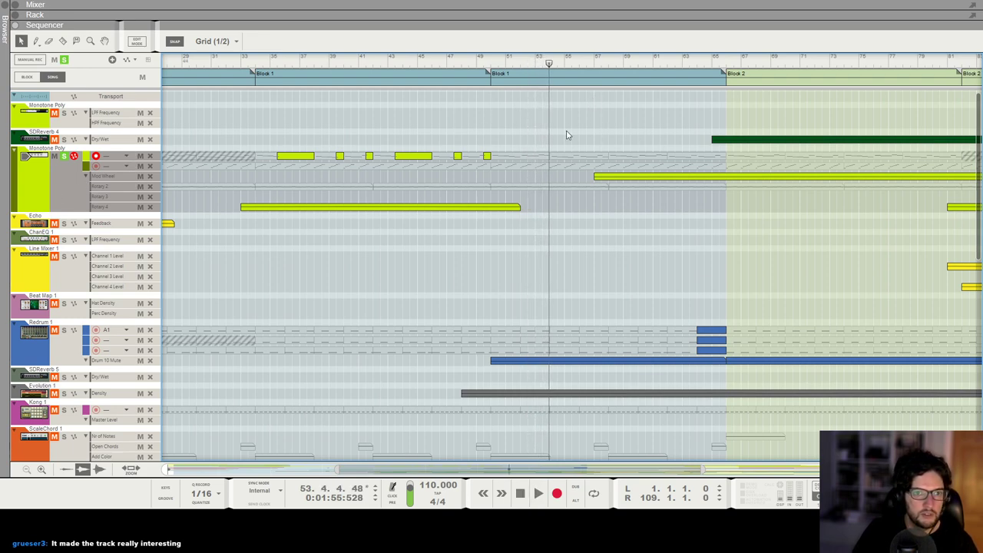
pyautogui.click(497, 61)
pyautogui.click(490, 61)
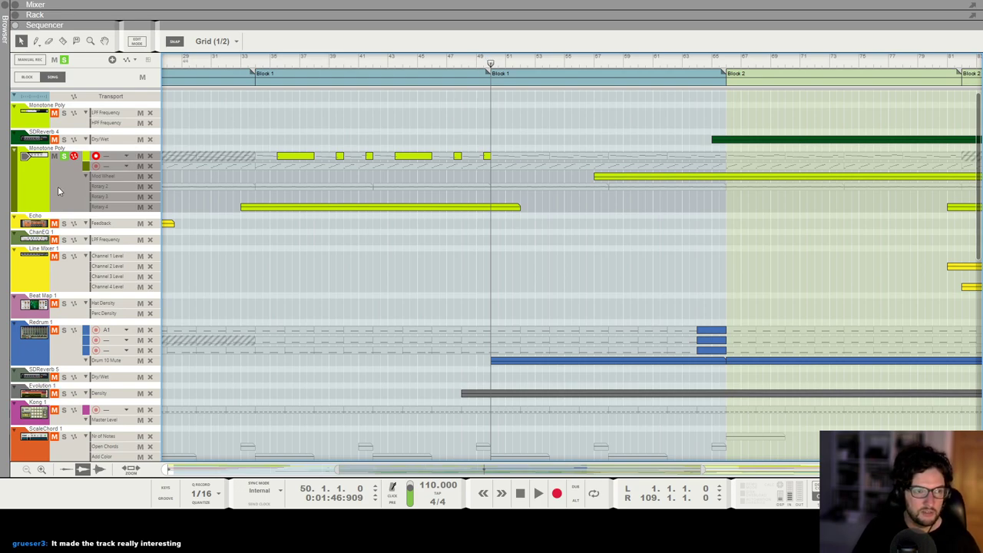
# Examine the Monotone Poly Combinator's Distributor, mixer, reverb, The Echo and Monotone synthesizers in the rack
pyautogui.press('F6')
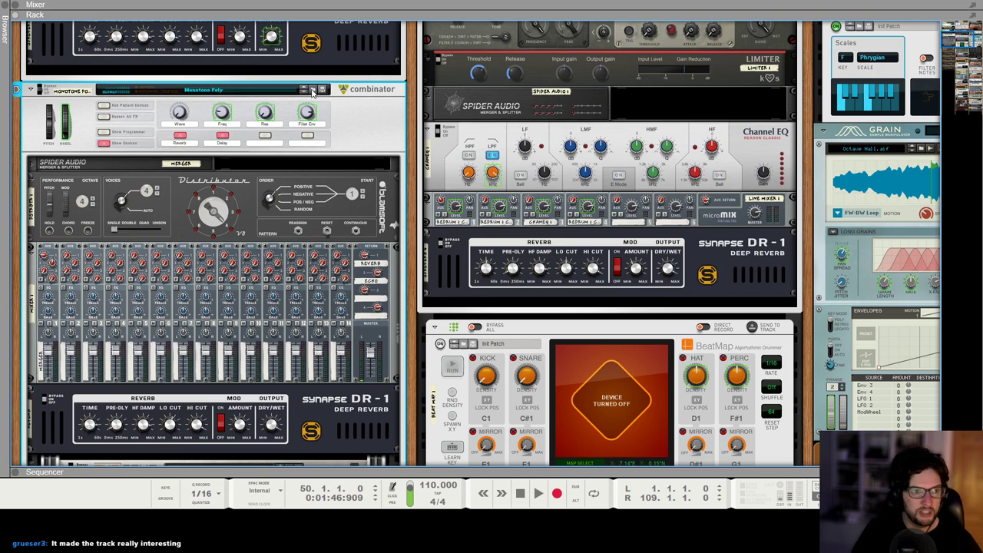
pyautogui.scroll(-5, 312, 91)
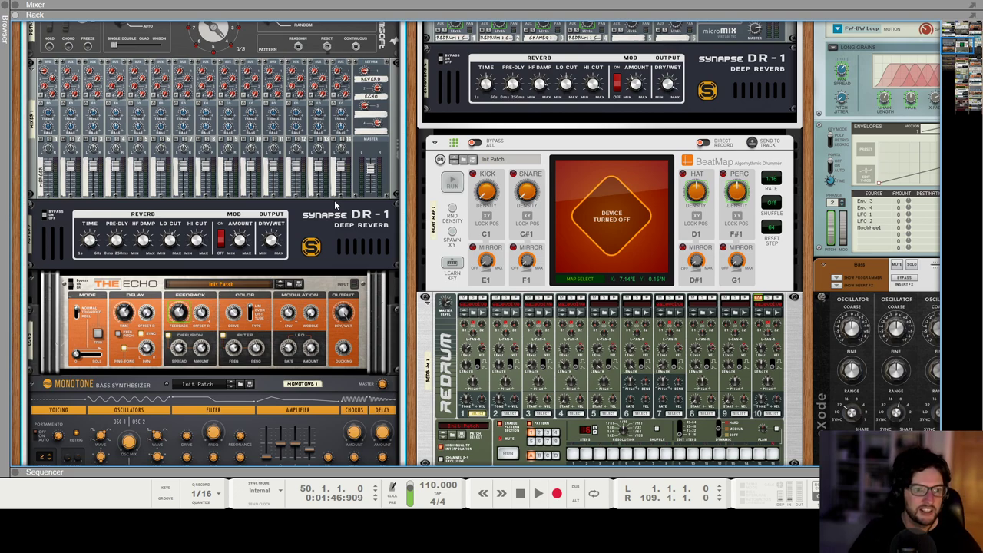
pyautogui.scroll(-3, 334, 205)
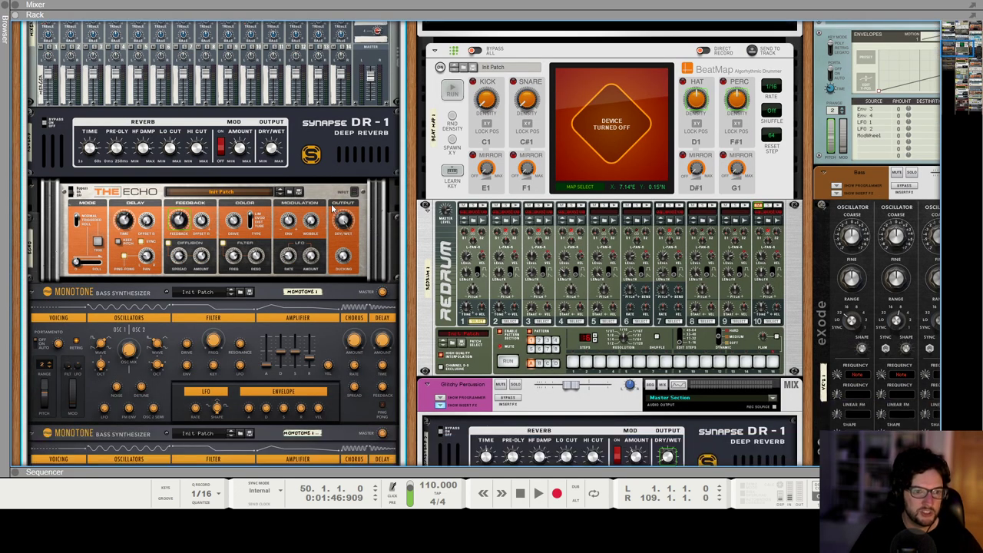
pyautogui.click(337, 292)
pyautogui.scroll(8, 338, 292)
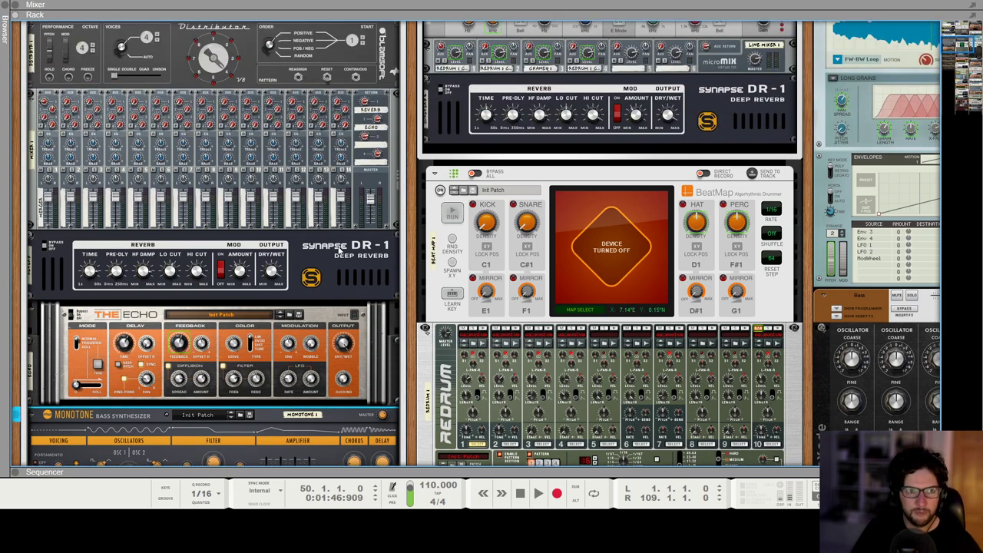
pyautogui.click(321, 152)
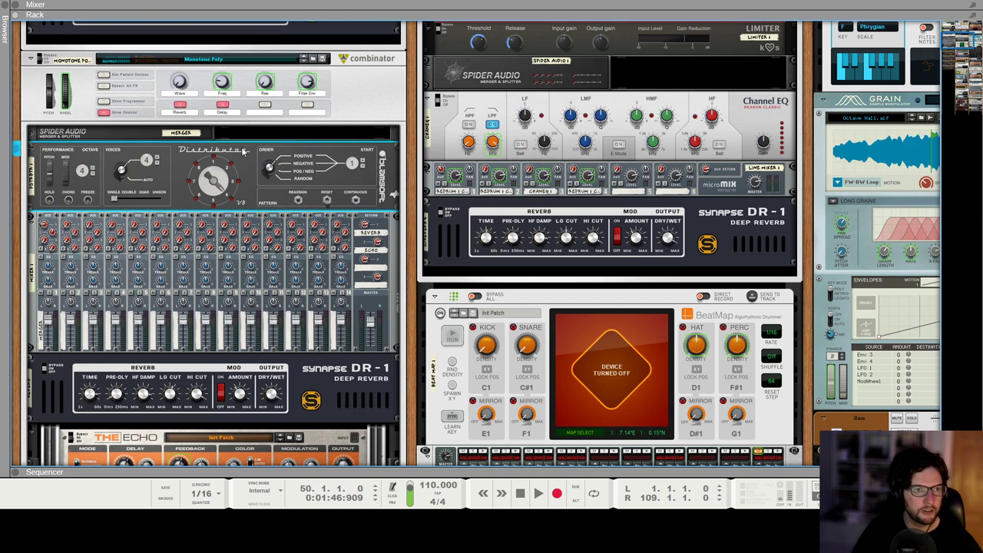
pyautogui.click(358, 136)
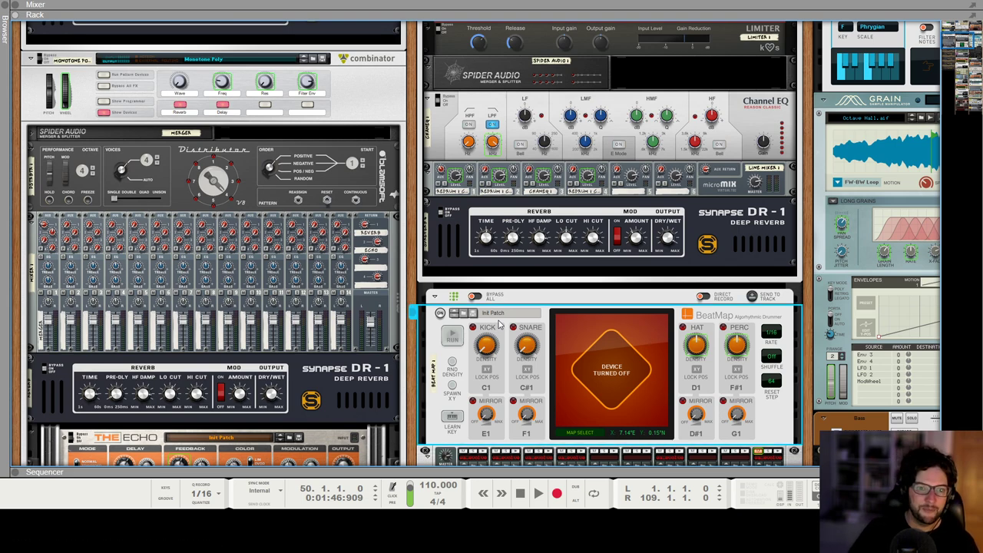
# Clear the Monotone Poly solo and play the full mix from bar 50 with the rack's Master Section in view
pyautogui.press('F7')
pyautogui.scroll(-5, 537, 275)
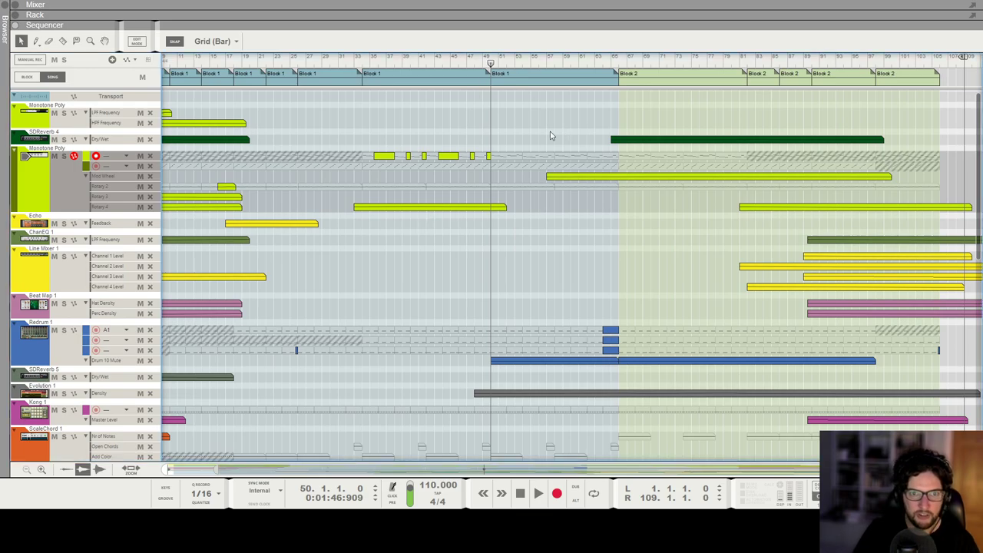
pyautogui.press('F6')
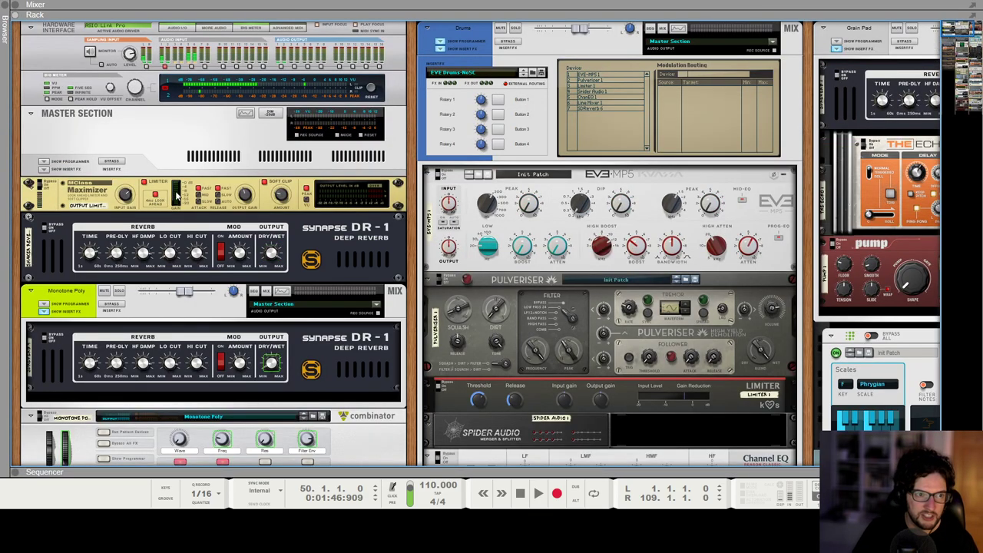
pyautogui.press('space')
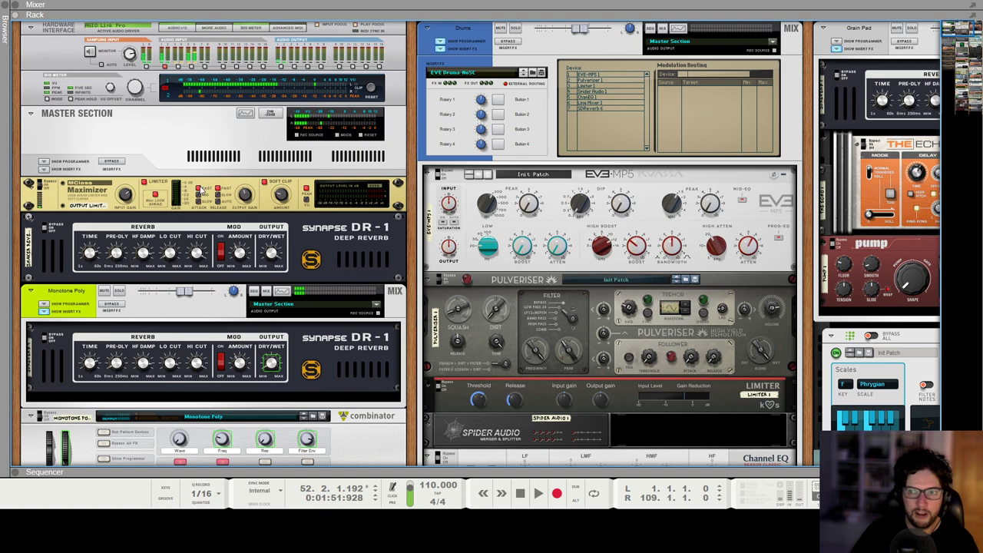
# Return to the start of the song in the sequencer and briefly play the opening bars
pyautogui.press('F7')
pyautogui.scroll(1, 194, 128)
pyautogui.press('Home')
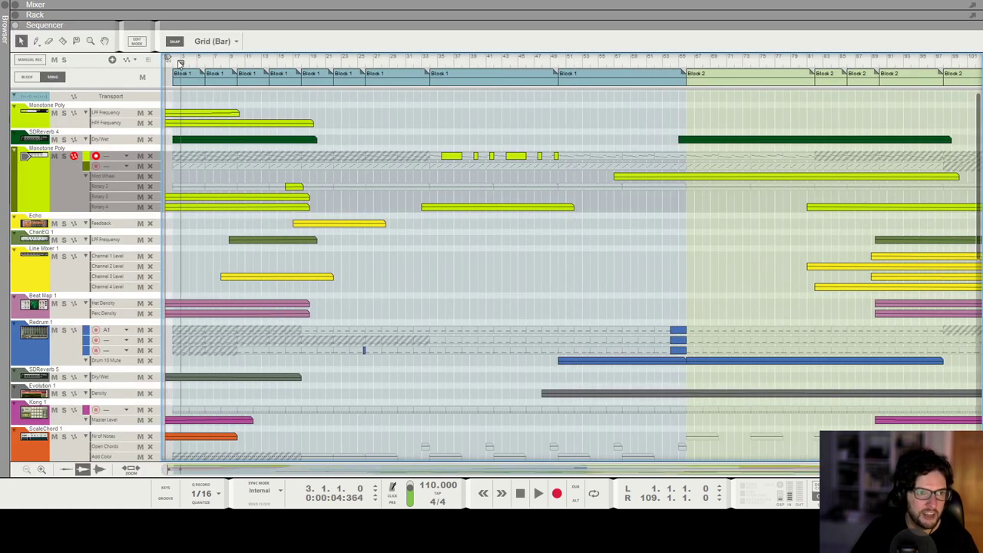
pyautogui.scroll(1, 204, 238)
pyautogui.scroll(1, 204, 242)
pyautogui.scroll(-2, 204, 242)
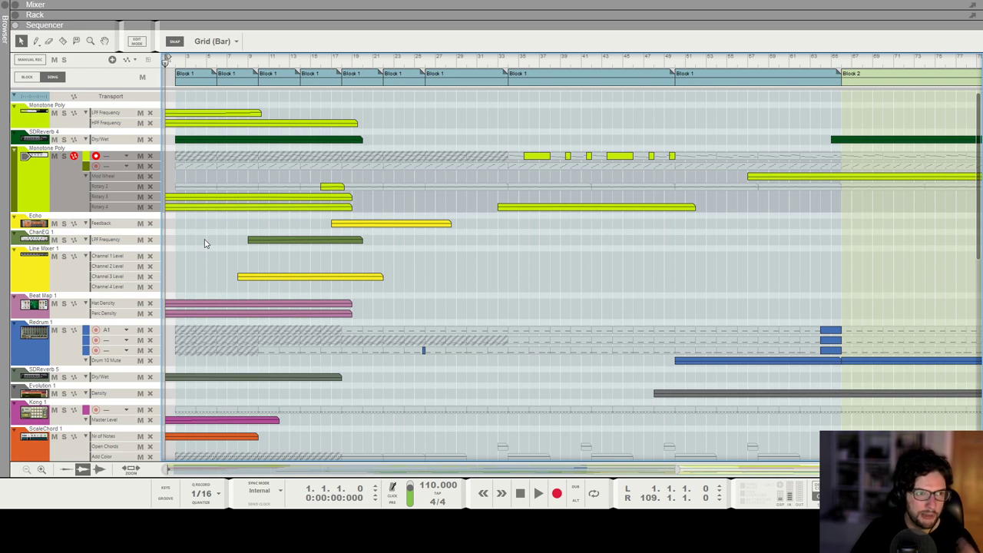
pyautogui.press('space')
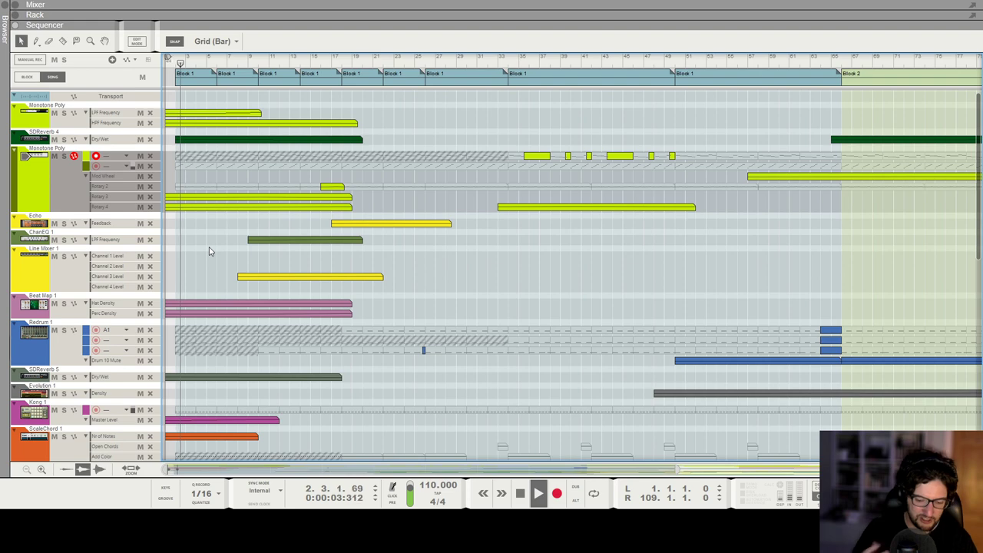
pyautogui.scroll(-2, 209, 251)
pyautogui.scroll(-3, 208, 249)
pyautogui.press('space')
# Check the song's end at bar 109 in the sequencer, and move the song position back to bar 1
pyautogui.click(776, 61)
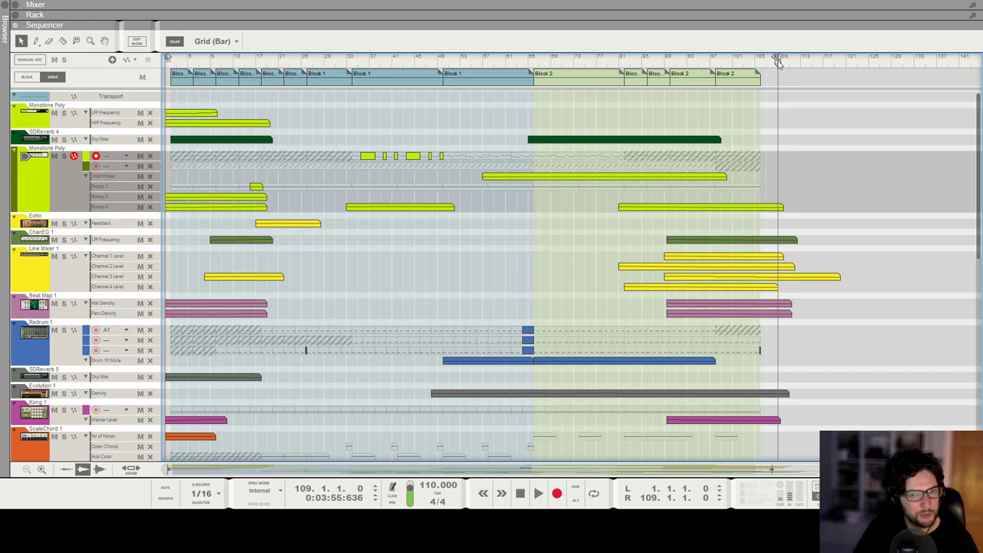
pyautogui.click(761, 63)
pyautogui.click(777, 63)
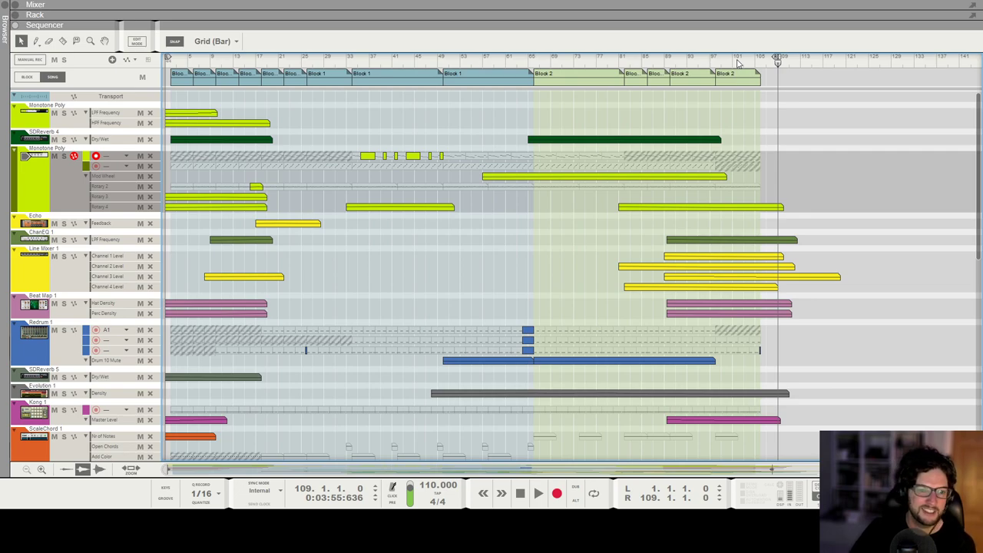
pyautogui.moveTo(740, 59); pyautogui.dragTo(105, 81)
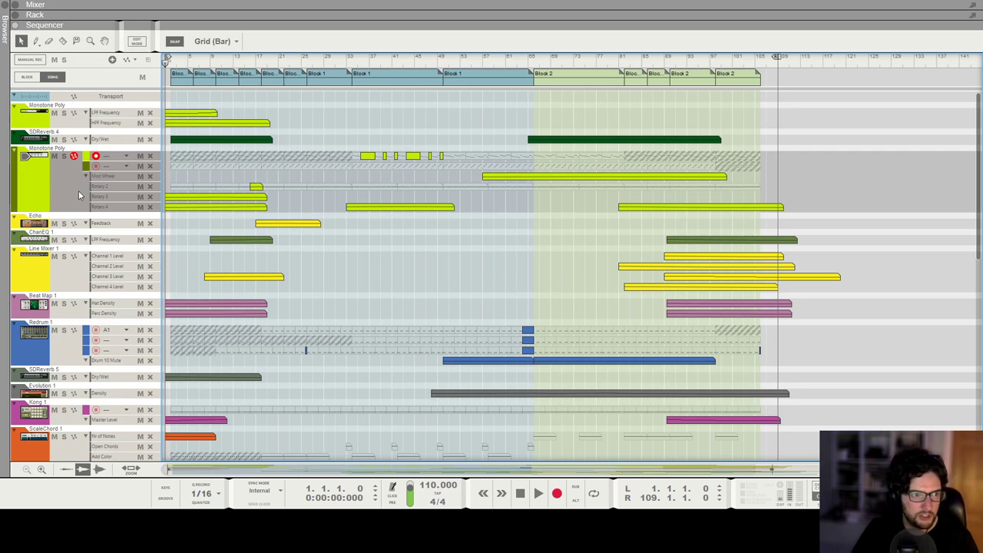
# Inspect the Distributor, mixer channels, DR-1 reverb and The Echo inside the Monotone Poly Combinator again
pyautogui.press('F6')
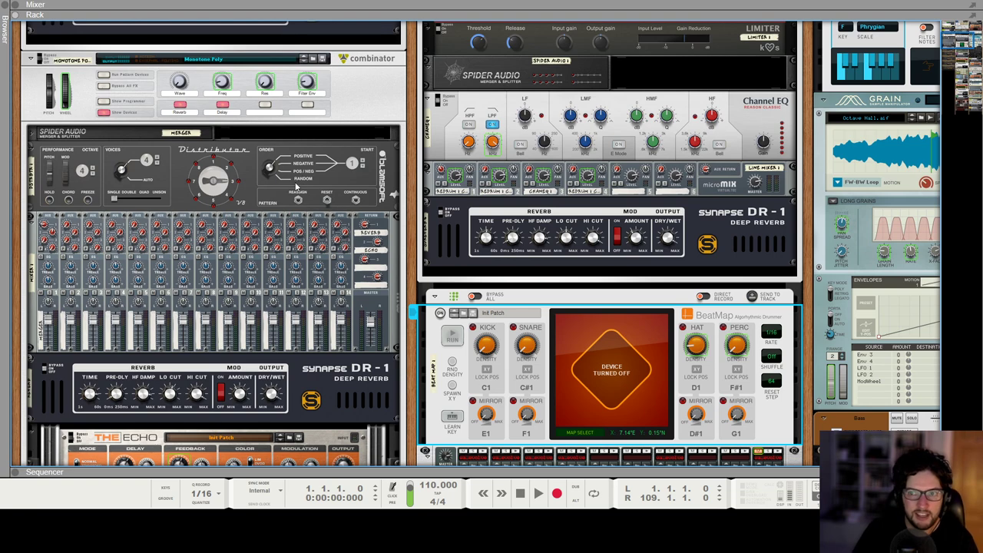
pyautogui.scroll(1, 298, 187)
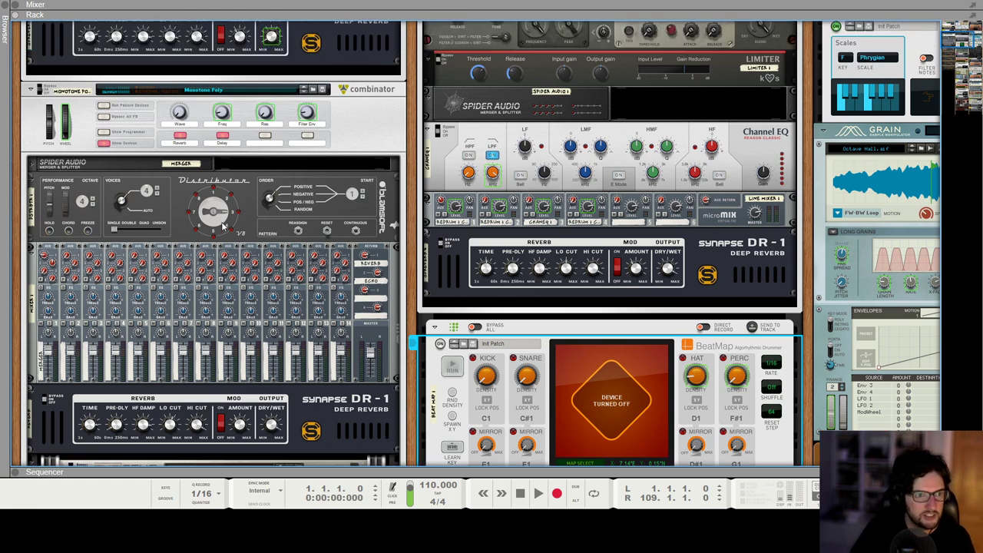
pyautogui.scroll(-3, 292, 328)
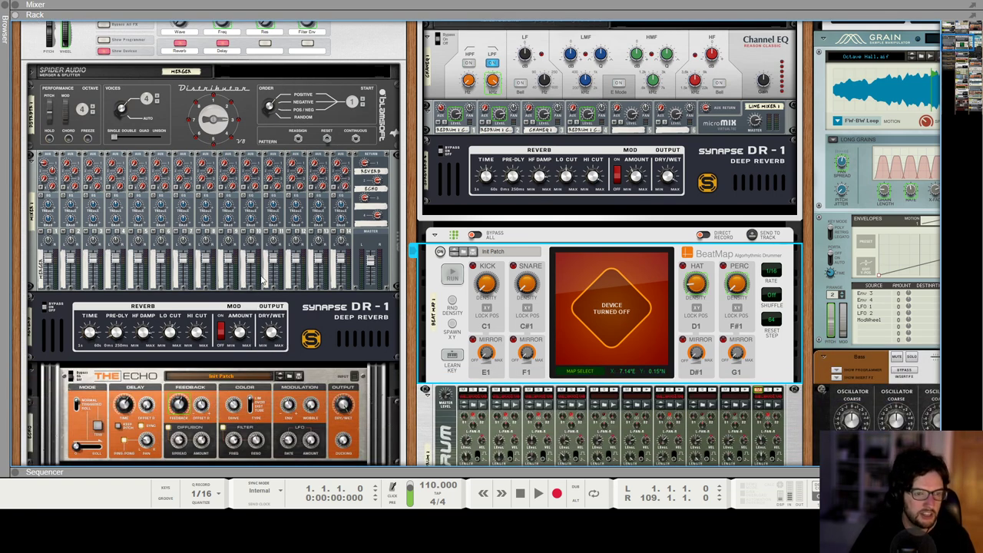
pyautogui.scroll(-1, 338, 285)
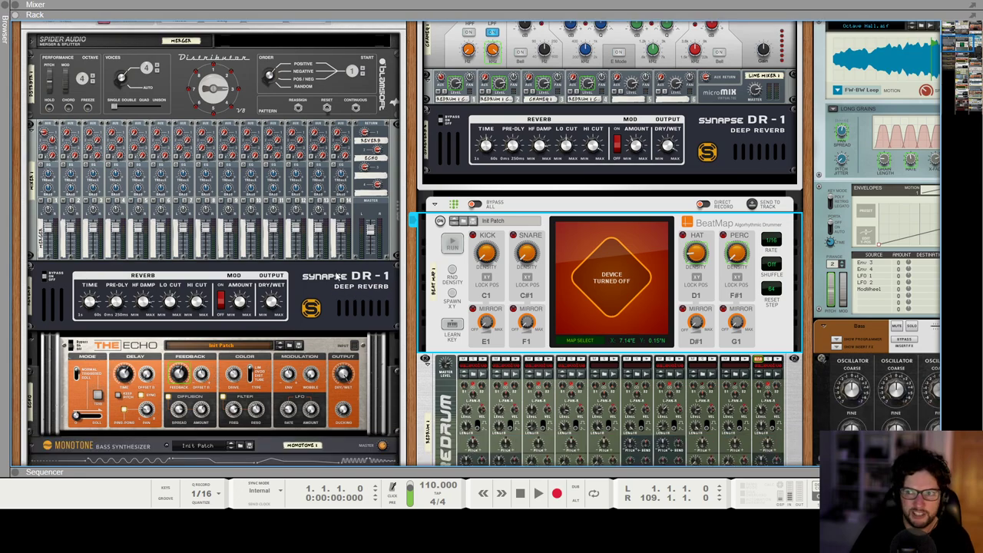
pyautogui.scroll(-3, 336, 276)
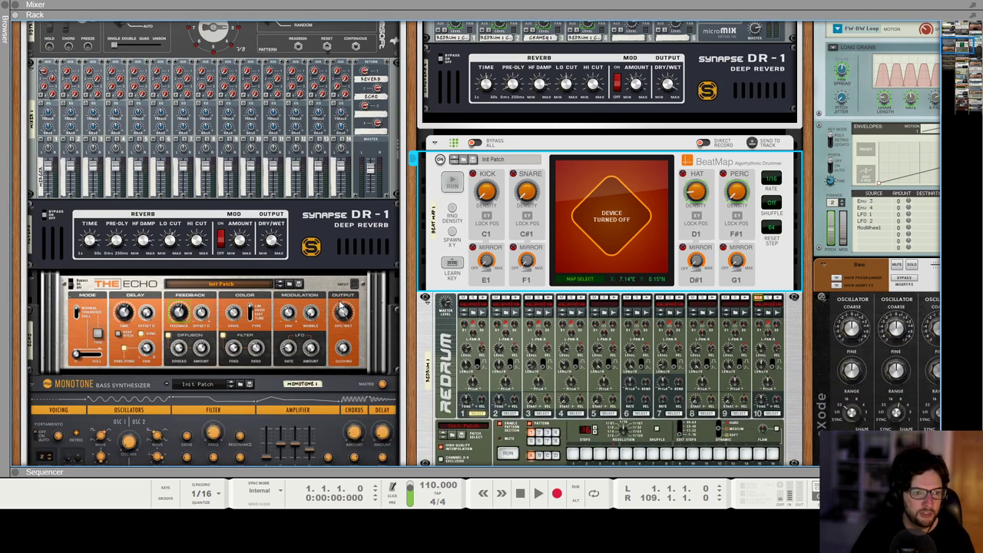
# Play the song's opening in the sequencer and jump ahead to bar 6
pyautogui.press('F7')
pyautogui.scroll(5, 172, 203)
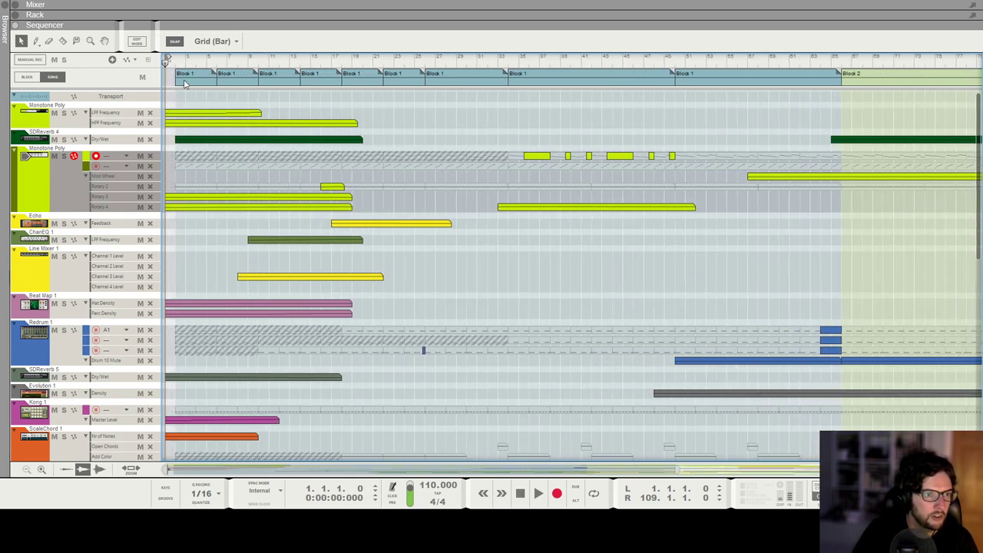
pyautogui.press('space')
pyautogui.click(217, 62)
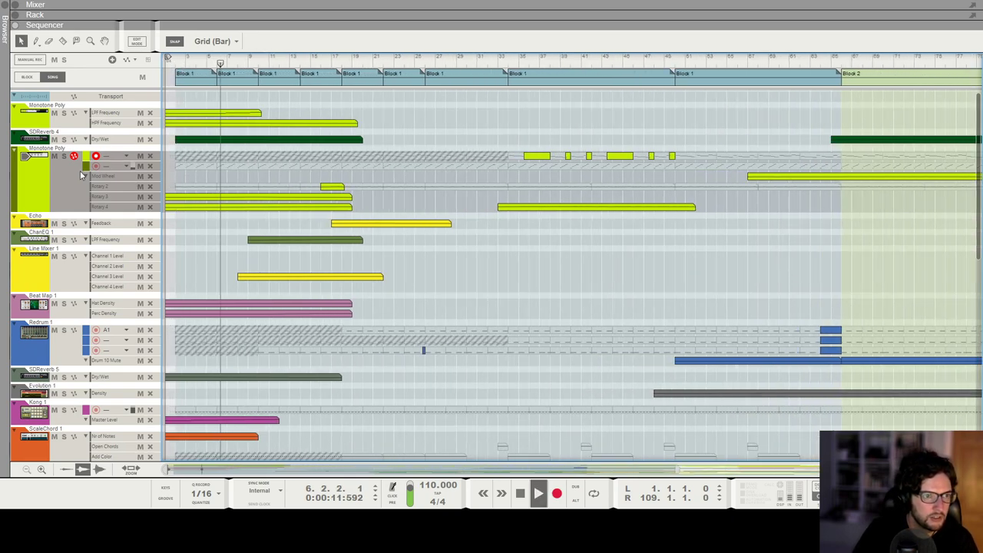
# Solo both Monotone Poly tracks, select the opening LPF and HPF Frequency automation clips in turn, and play from bar 2
pyautogui.click(63, 156)
pyautogui.click(64, 113)
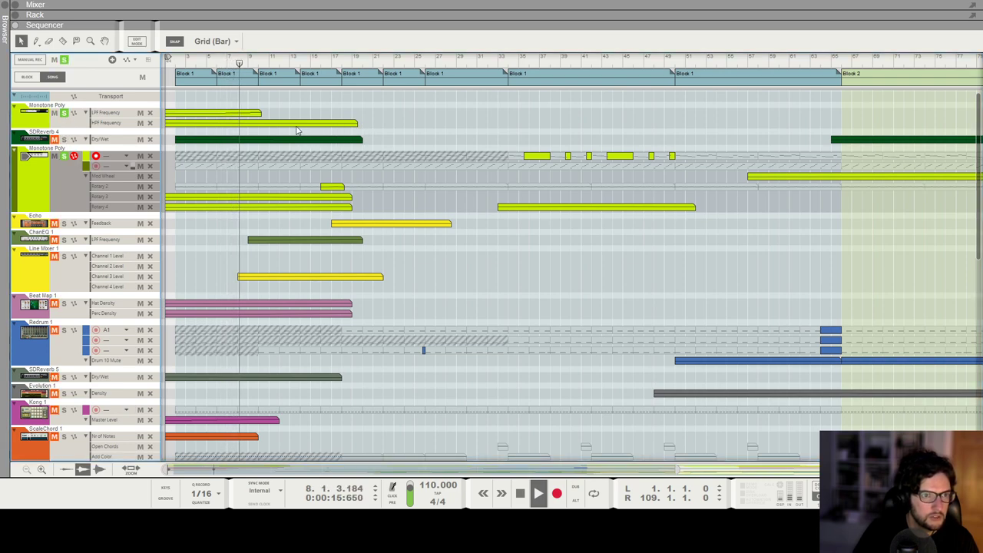
pyautogui.click(221, 114)
pyautogui.click(223, 123)
pyautogui.click(175, 62)
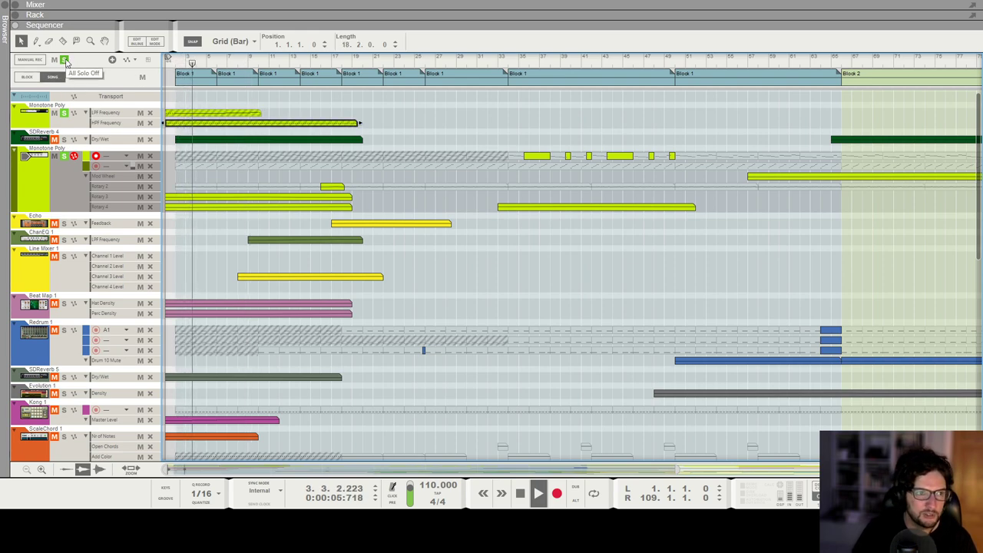
# Stop playback, clear all track solos and show the whole song in the sequencer
pyautogui.press('space')
pyautogui.click(353, 196)
pyautogui.scroll(-5, 353, 197)
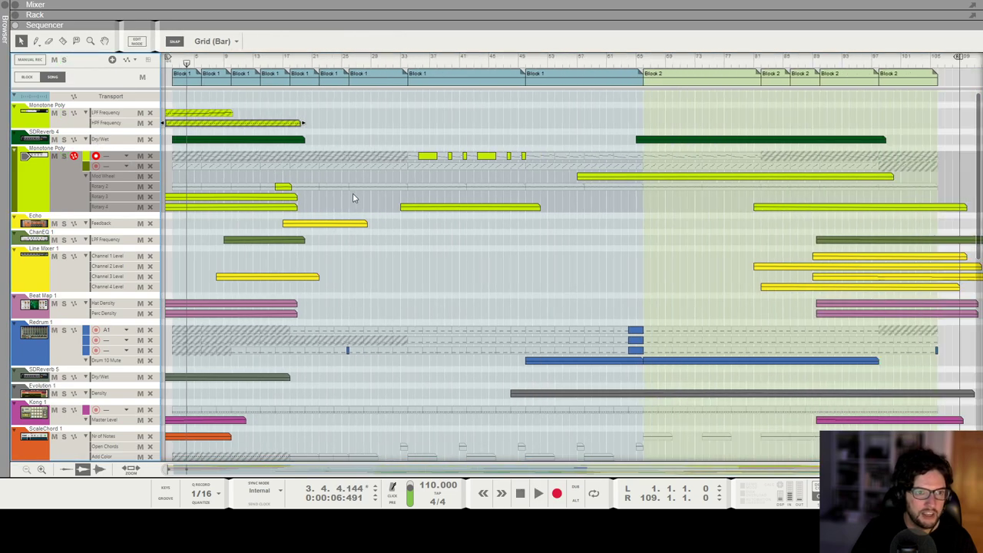
# Inspect the BeatMap player and the Redrum drum machine in the rack
pyautogui.press('F6')
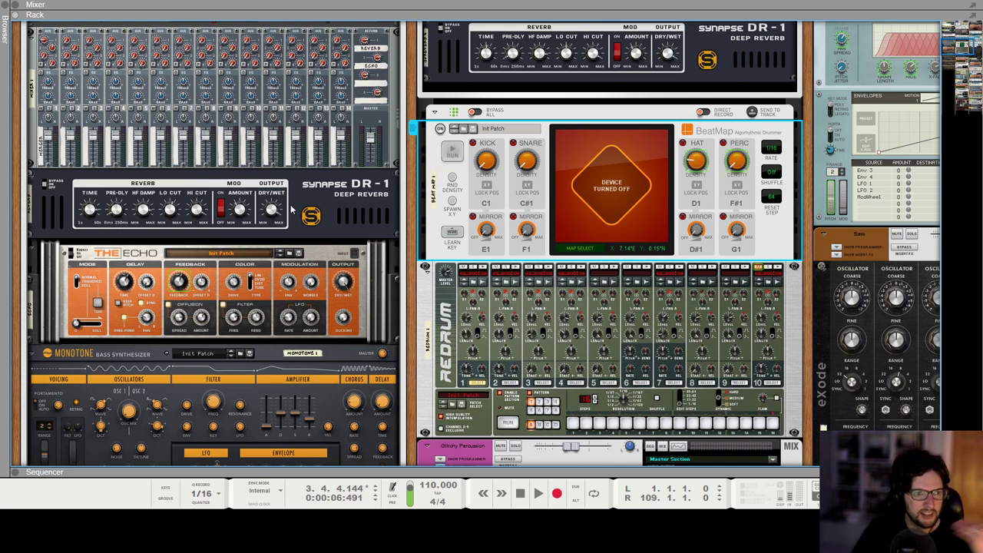
pyautogui.click(360, 216)
pyautogui.click(424, 307)
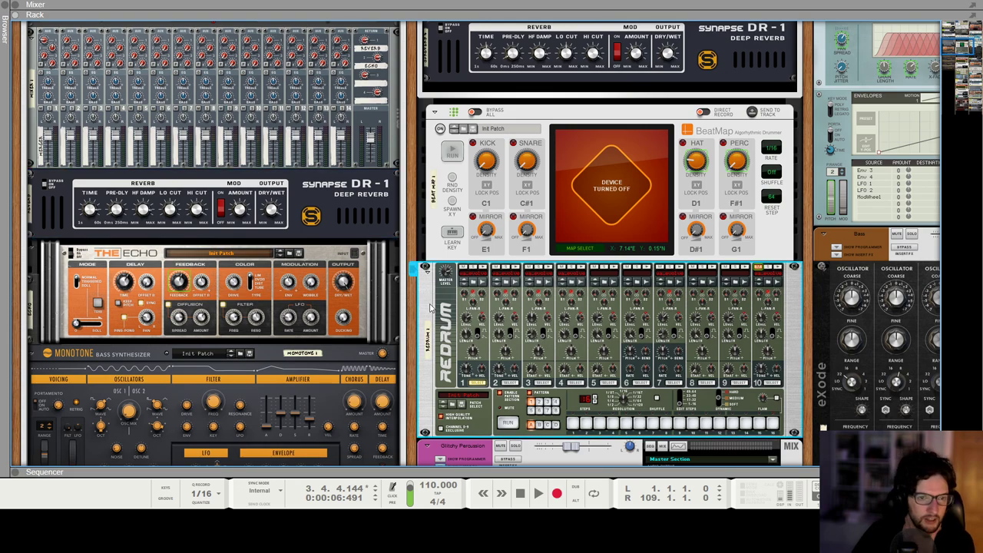
pyautogui.scroll(-2, 431, 250)
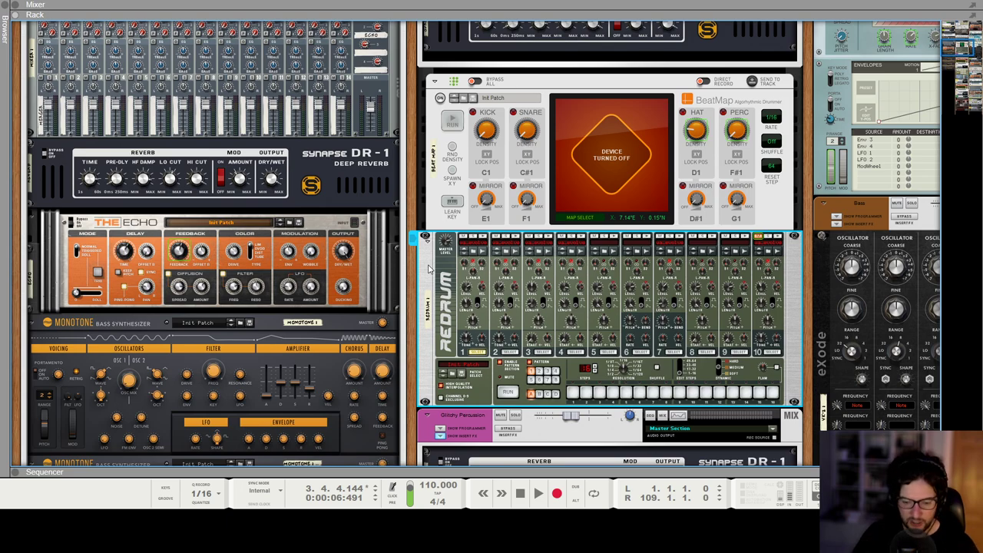
pyautogui.press('F7')
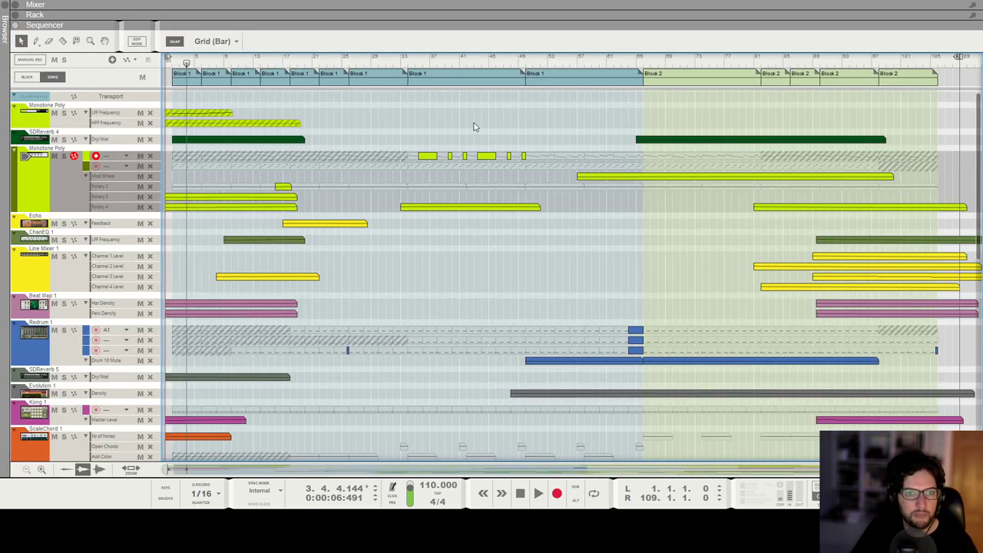
# Move the song position to bar 50, look over the mixer, and play the full arrangement from there
pyautogui.press('F5')
pyautogui.press('F7')
pyautogui.click(527, 68)
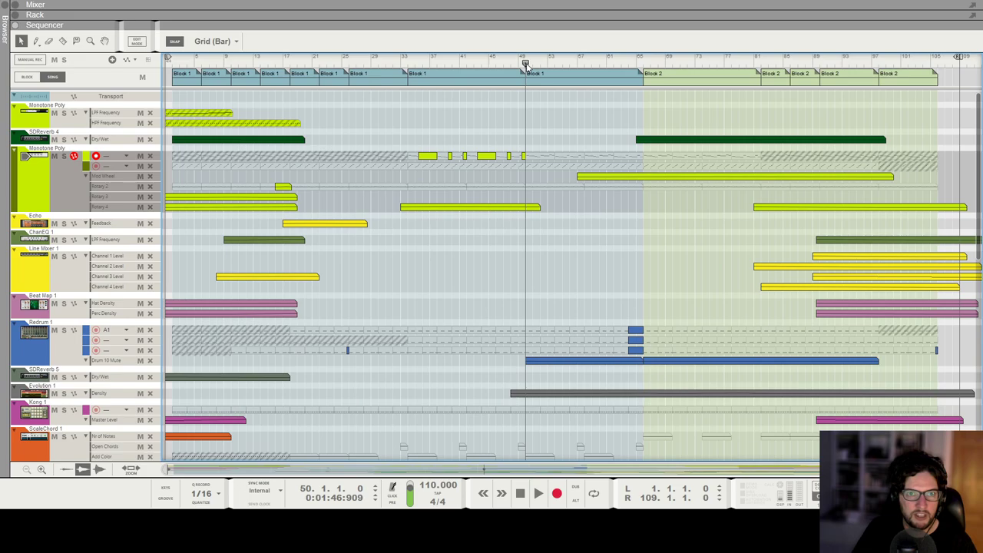
pyautogui.press('F5')
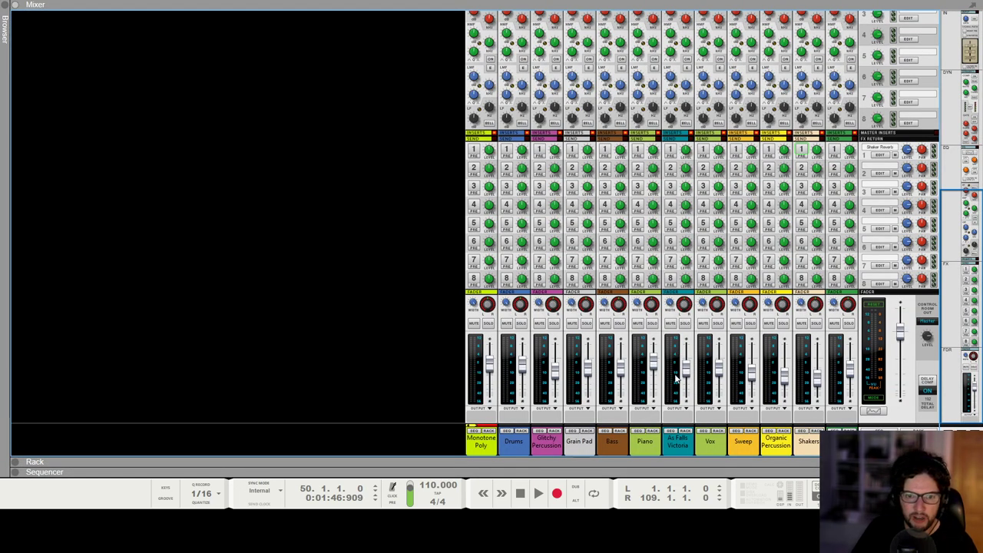
pyautogui.press('F6')
pyautogui.press('F7')
pyautogui.press('space')
# Move the Bass mixer channel directly after Drums during playback, and stop the song
pyautogui.press('F5')
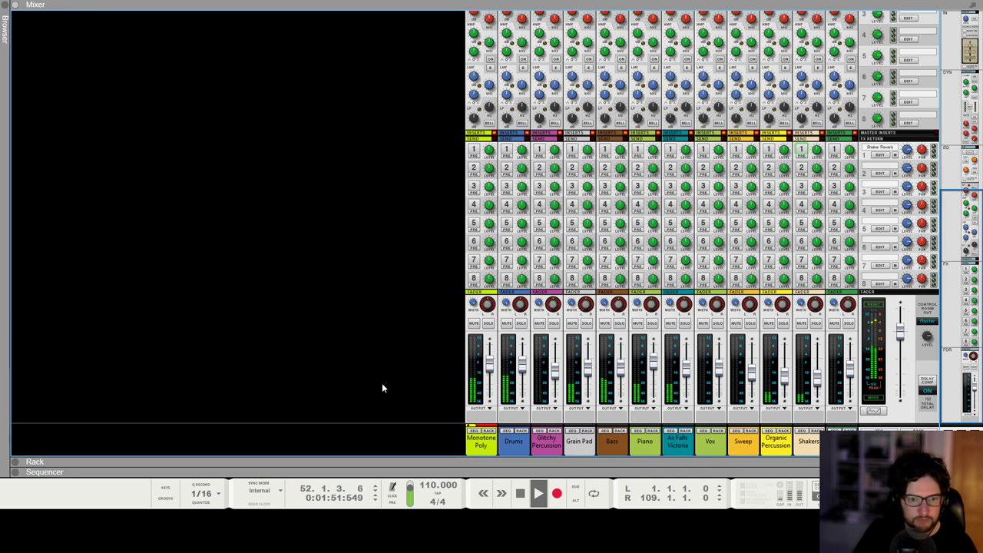
pyautogui.moveTo(612, 443); pyautogui.dragTo(531, 446)
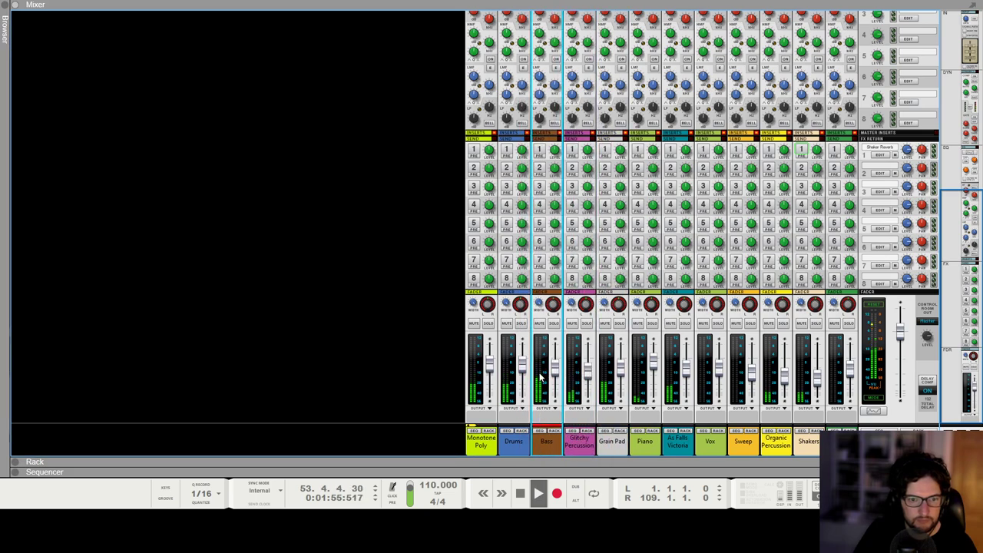
pyautogui.press('space')
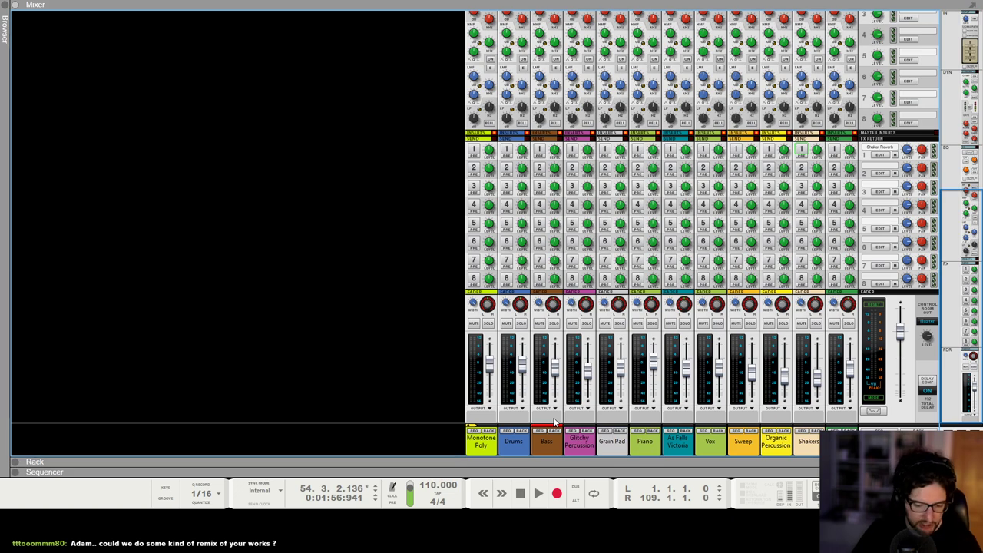
# Solo the Organic Percussion track in the sequencer and play it from bar 34
pyautogui.press('F6')
pyautogui.press('F7')
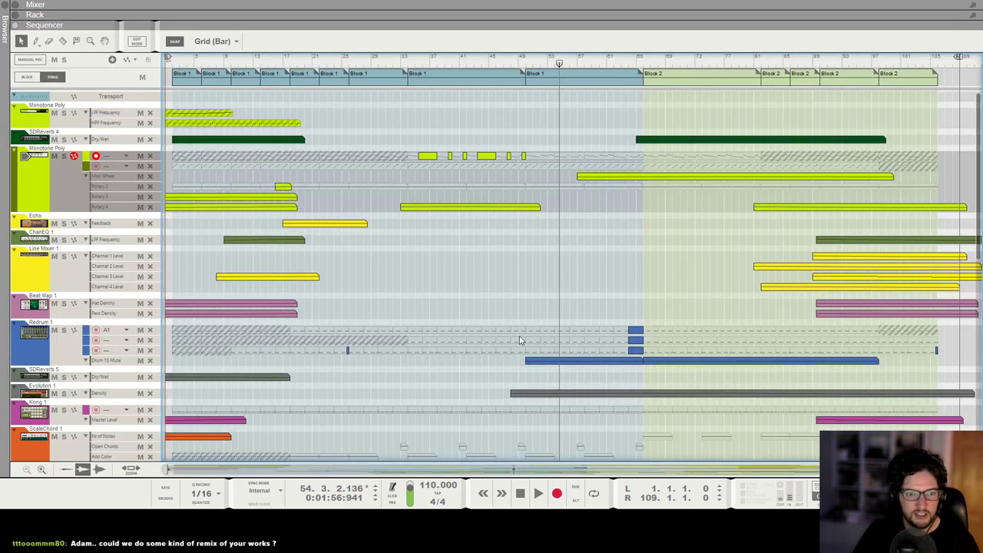
pyautogui.scroll(-3, 520, 338)
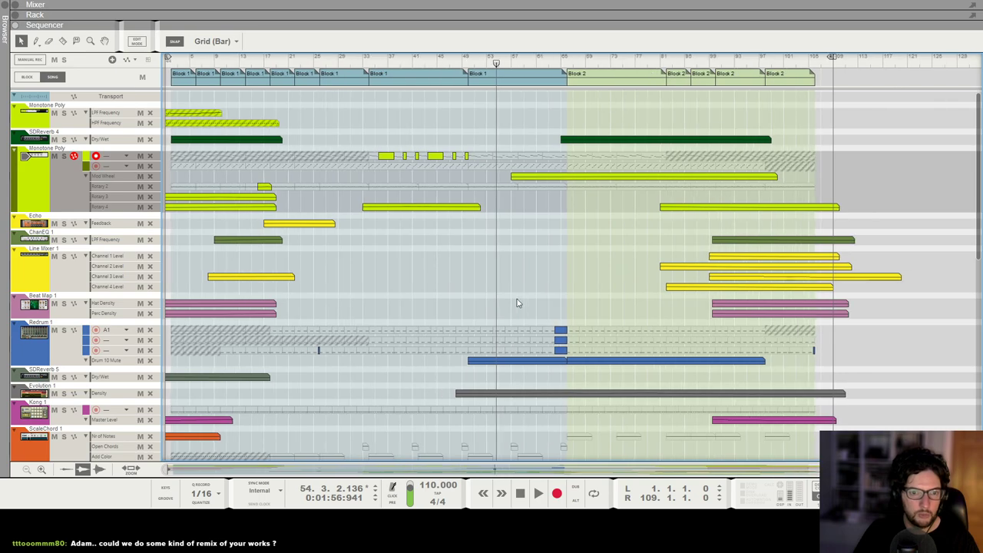
pyautogui.scroll(1, 517, 301)
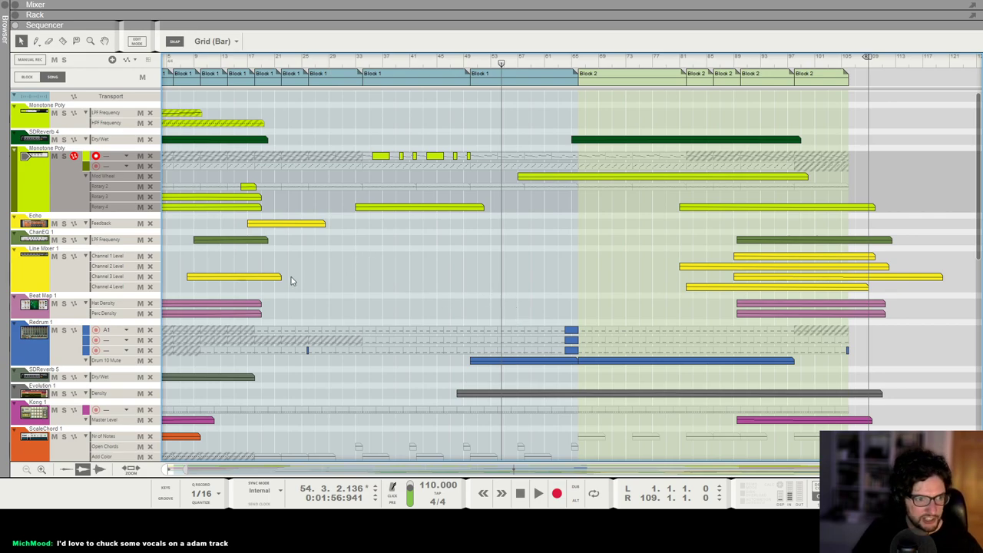
pyautogui.scroll(-10, 292, 279)
pyautogui.scroll(-4, 311, 242)
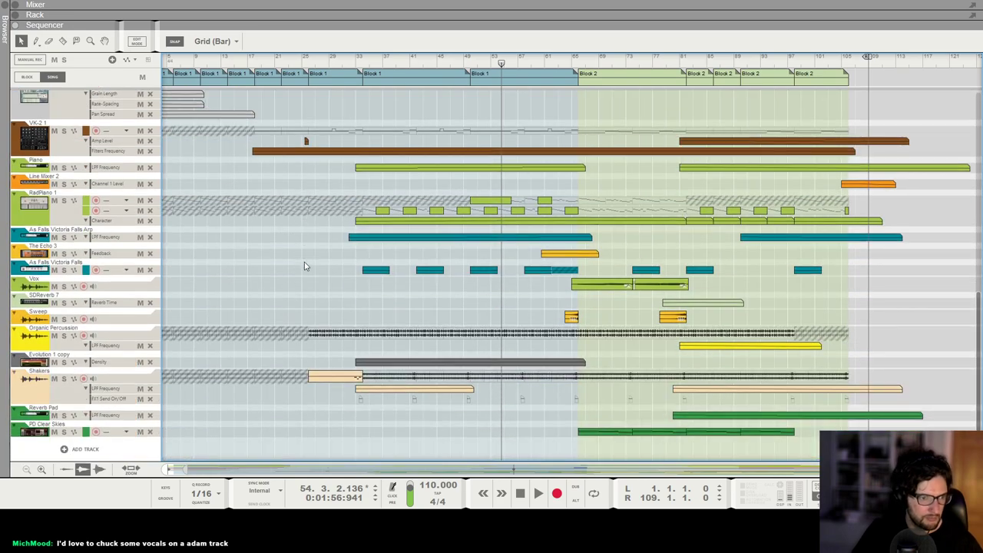
pyautogui.click(64, 335)
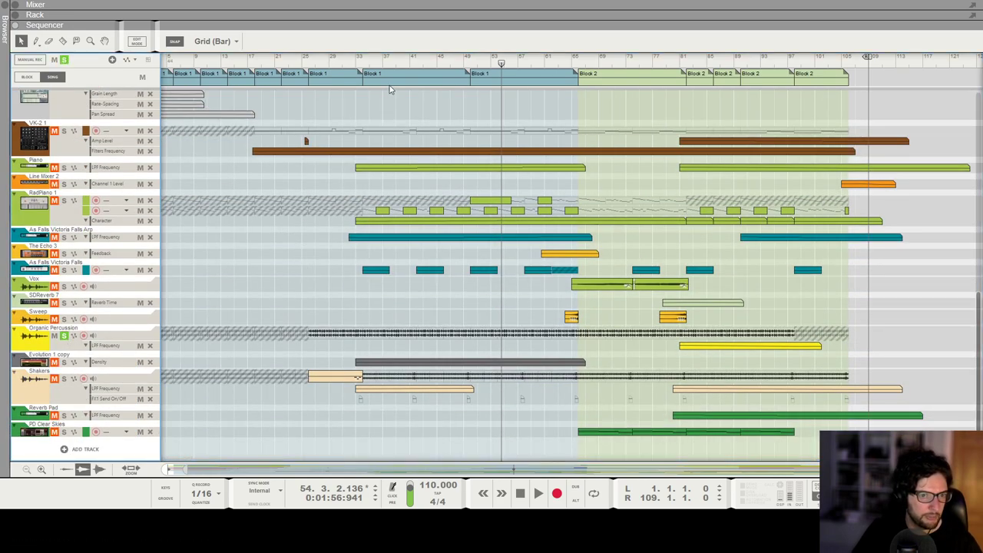
pyautogui.click(361, 61)
pyautogui.press('space')
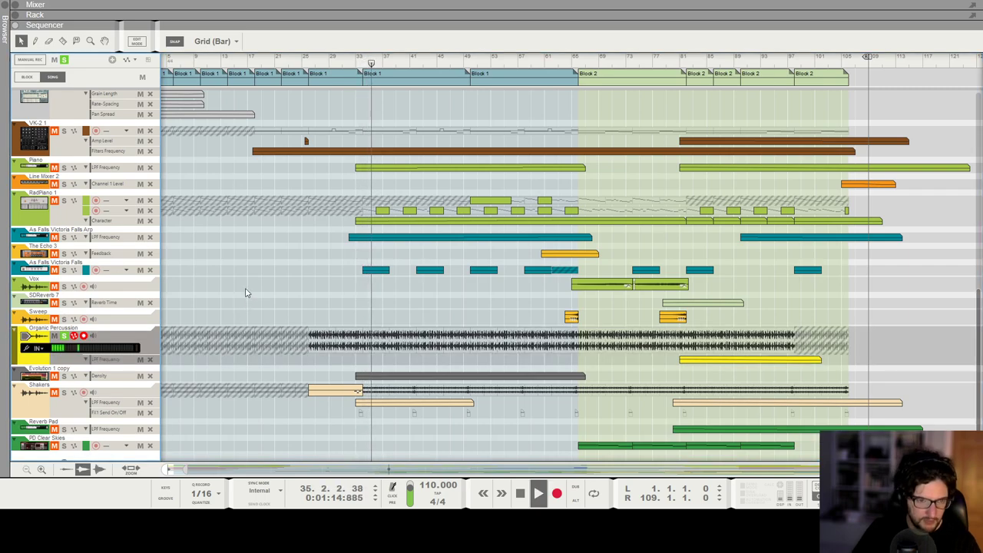
# Examine the Organic Percussion channel and its Beatformer effect in the rack, and stop playback
pyautogui.press('F6')
pyautogui.scroll(1, 338, 230)
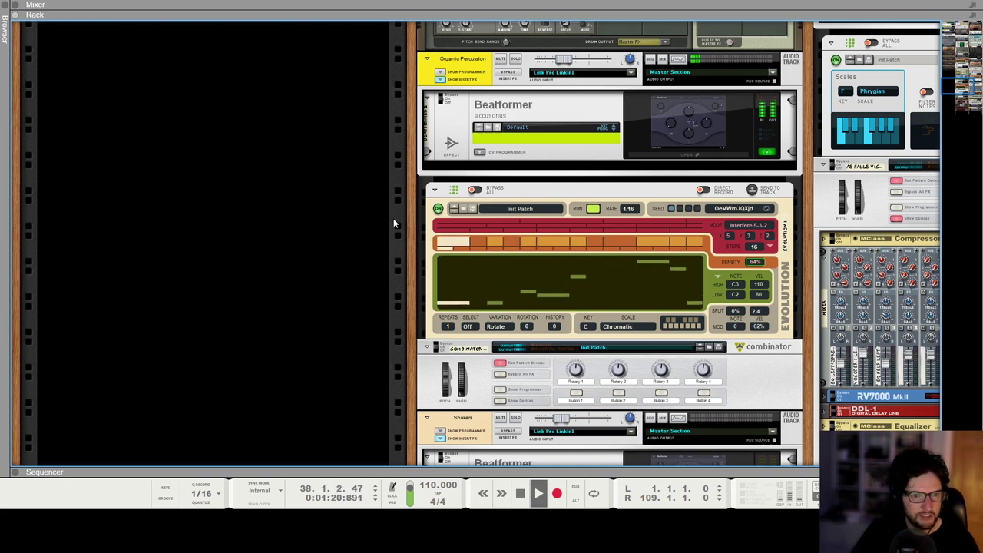
pyautogui.press('F7')
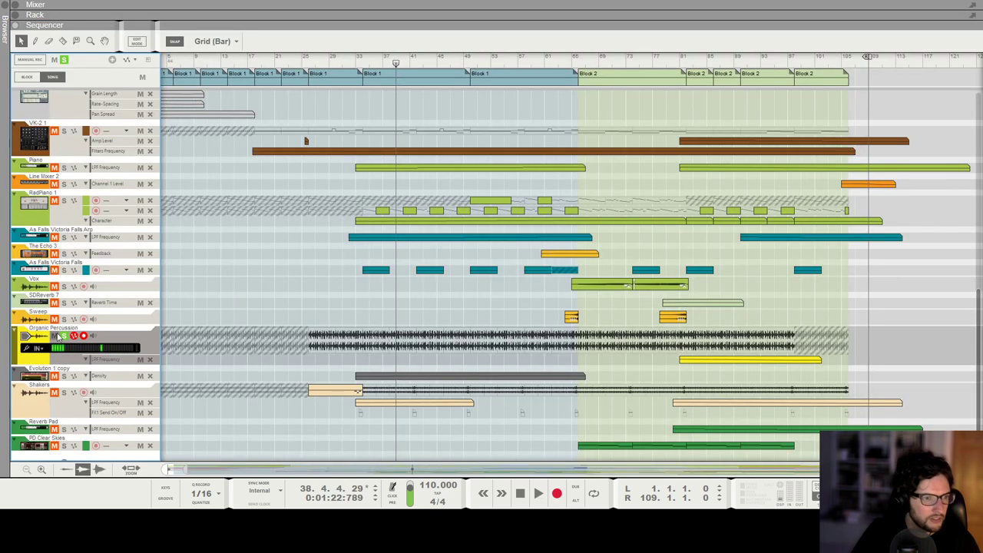
# Clear the solo, look through the track list, solo Organic Percussion with Evolution 1 copy, and play from bar 34
pyautogui.scroll(4, 146, 289)
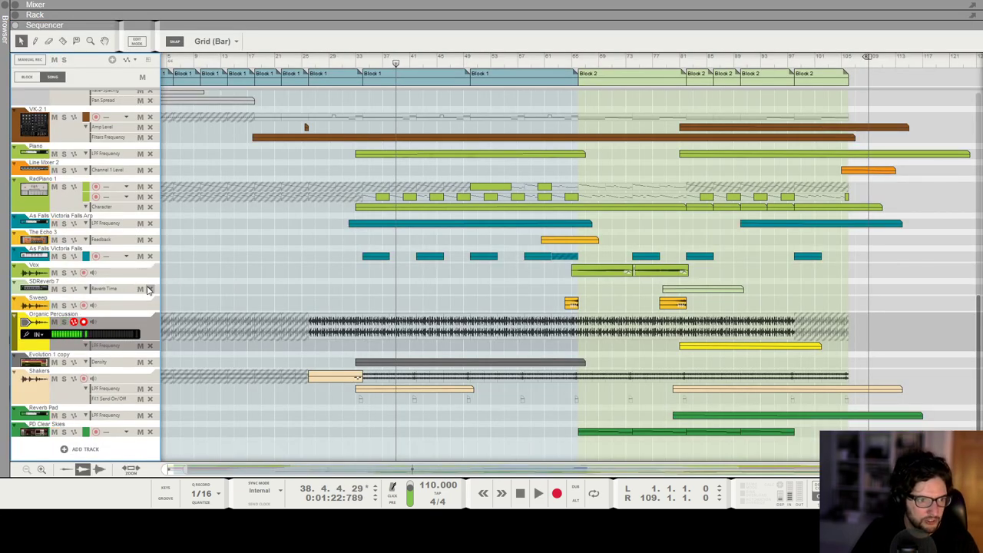
pyautogui.scroll(6, 148, 291)
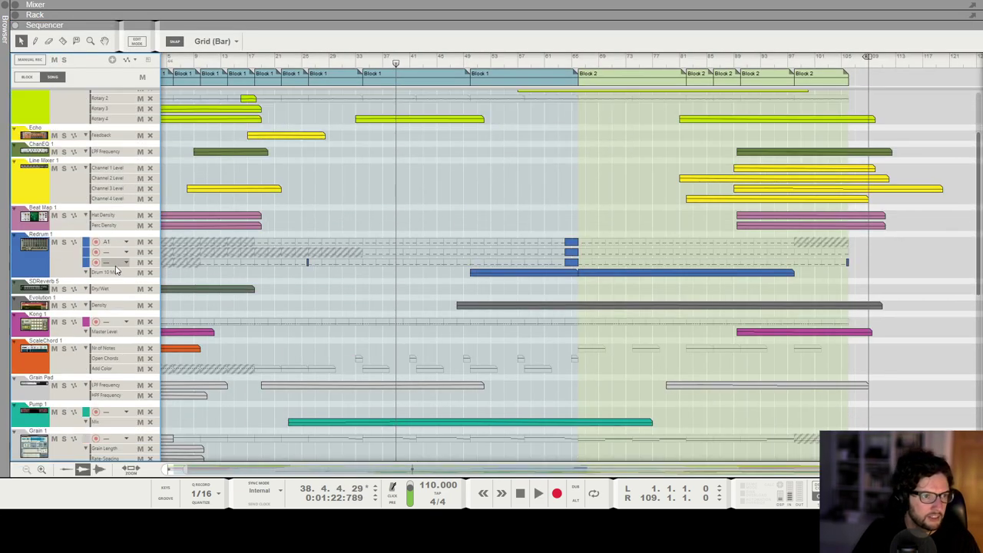
pyautogui.scroll(-6, 114, 273)
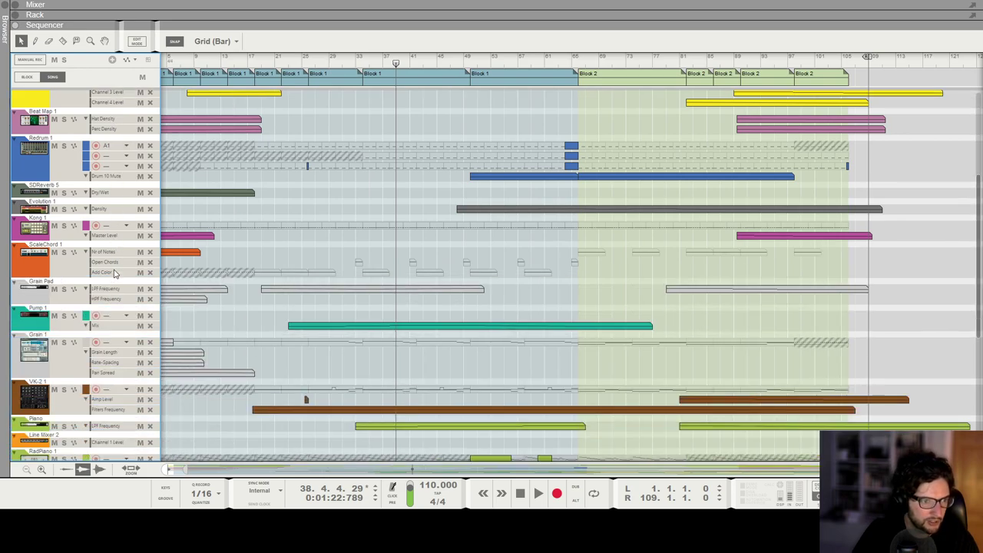
pyautogui.scroll(-4, 112, 270)
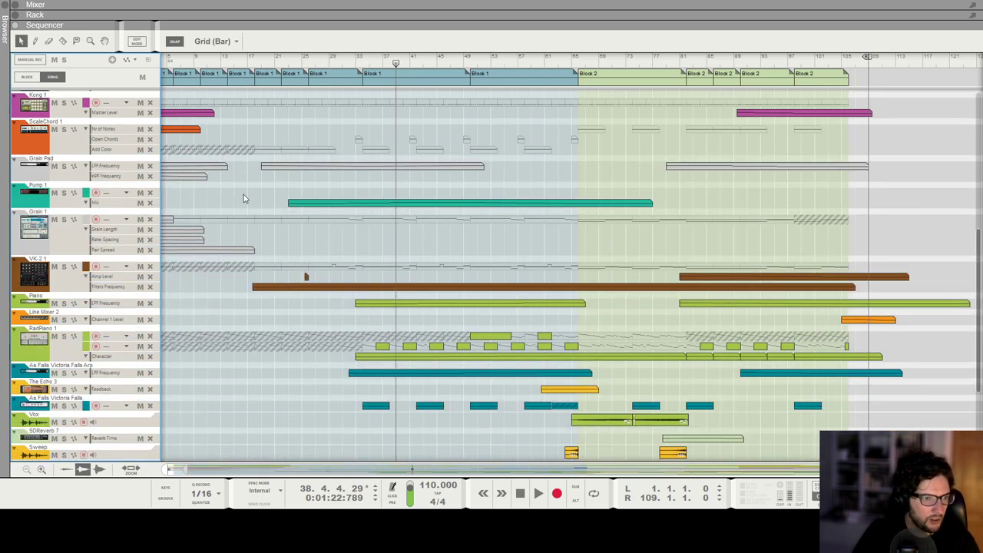
pyautogui.scroll(-1, 244, 199)
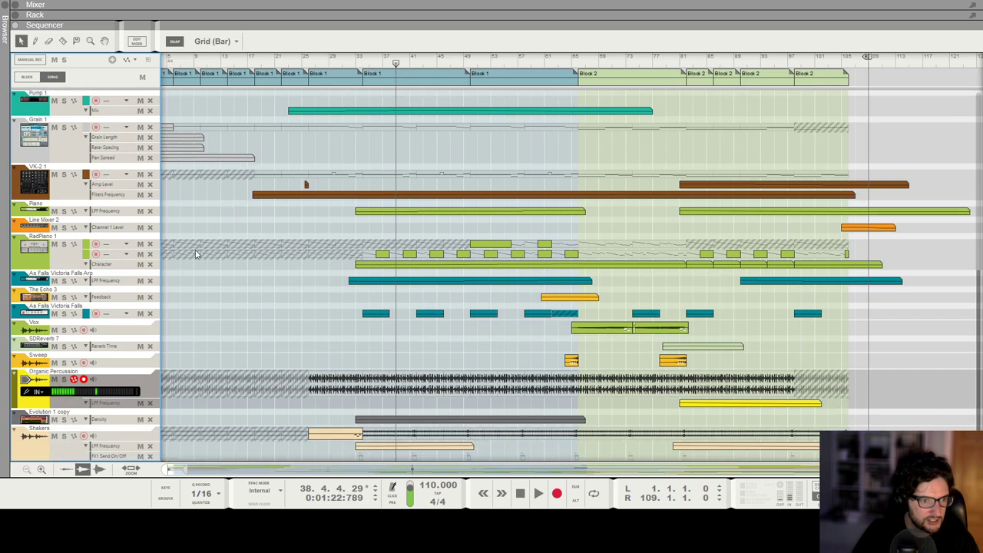
pyautogui.click(63, 420)
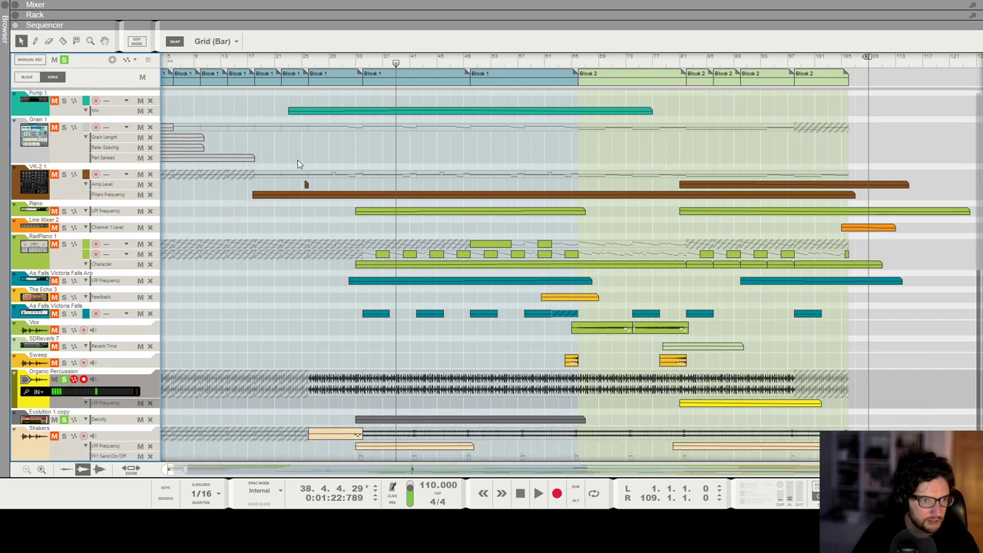
pyautogui.click(364, 62)
pyautogui.press('space')
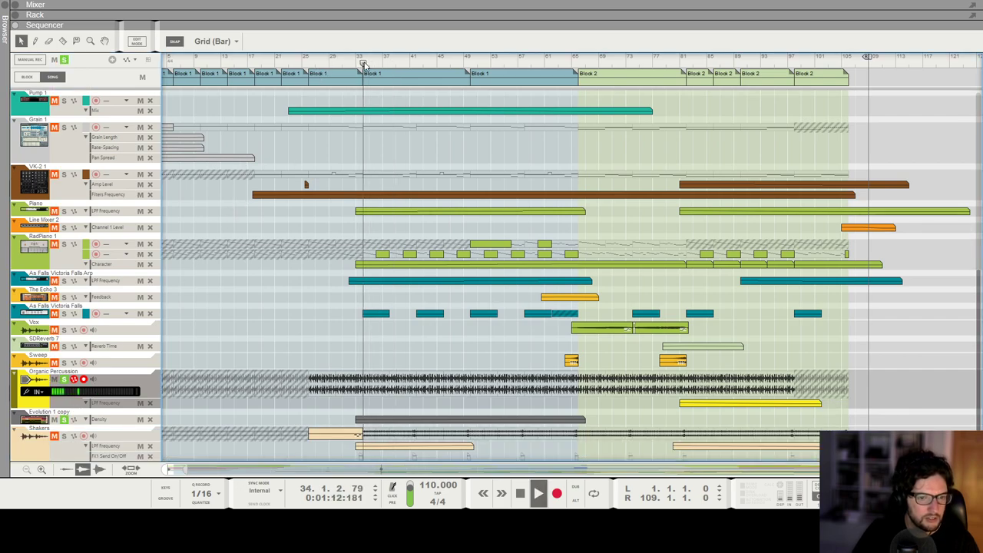
# Watch the Evolution player's pattern and density in the rack, select the Combinator below it, and stop playback
pyautogui.press('F6')
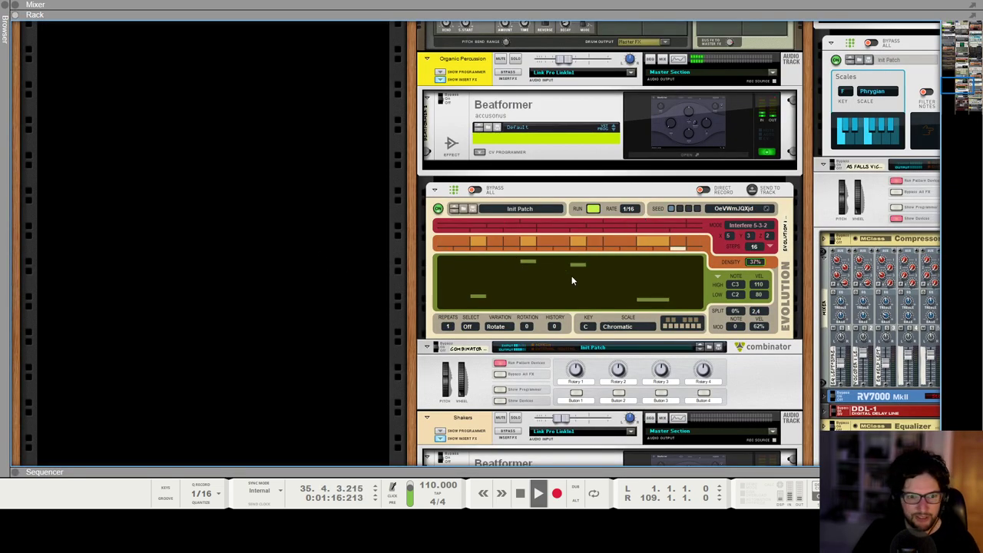
pyautogui.click(750, 392)
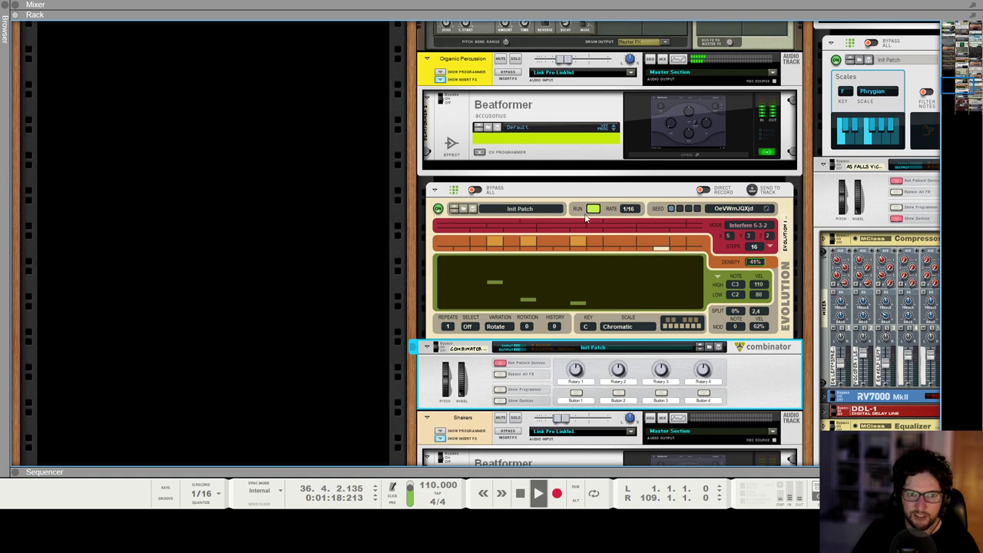
pyautogui.moveTo(778, 270); pyautogui.dragTo(778, 267)
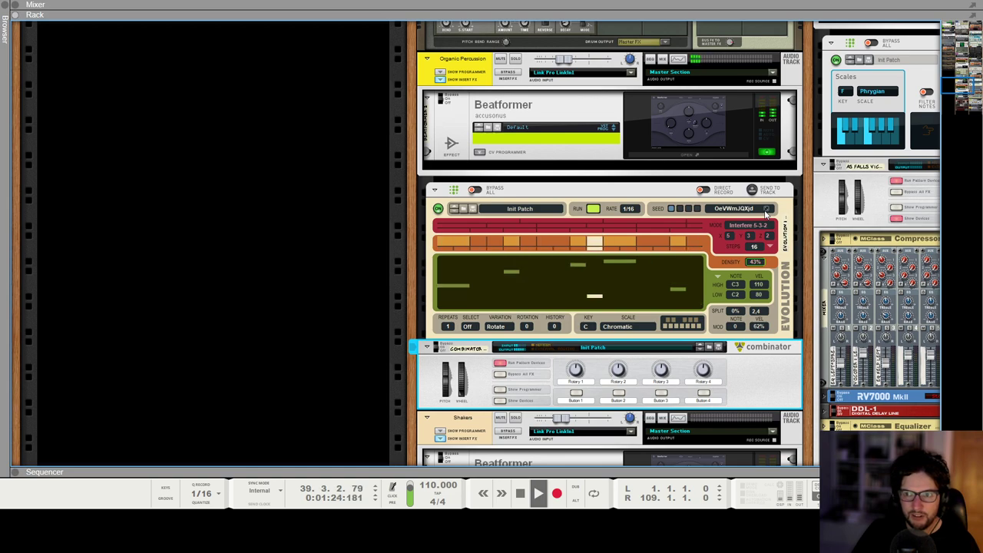
pyautogui.press('space')
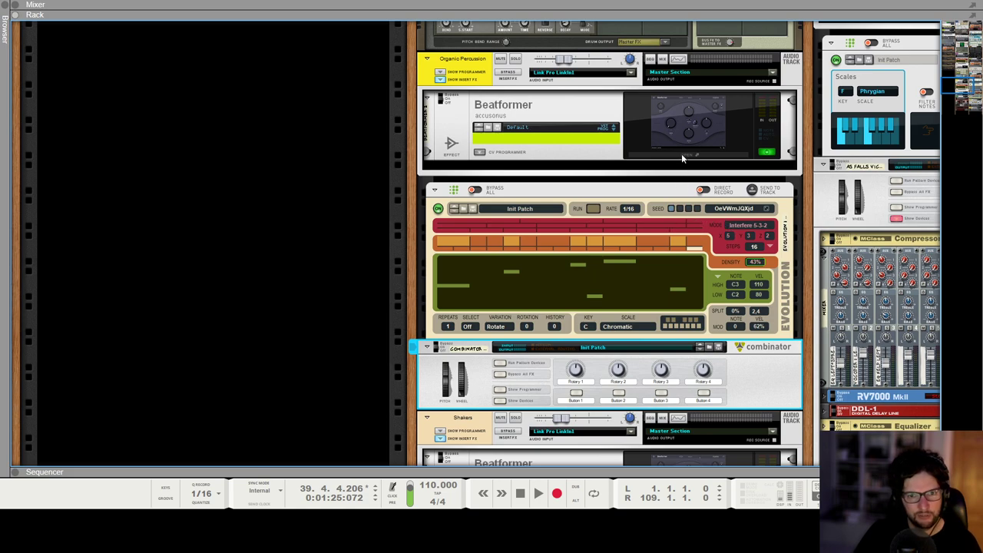
# Select the Kong drum designer above Organic Percussion and inspect it with the Stutter Edit 2 effect
pyautogui.scroll(-1, 686, 292)
pyautogui.scroll(8, 362, 307)
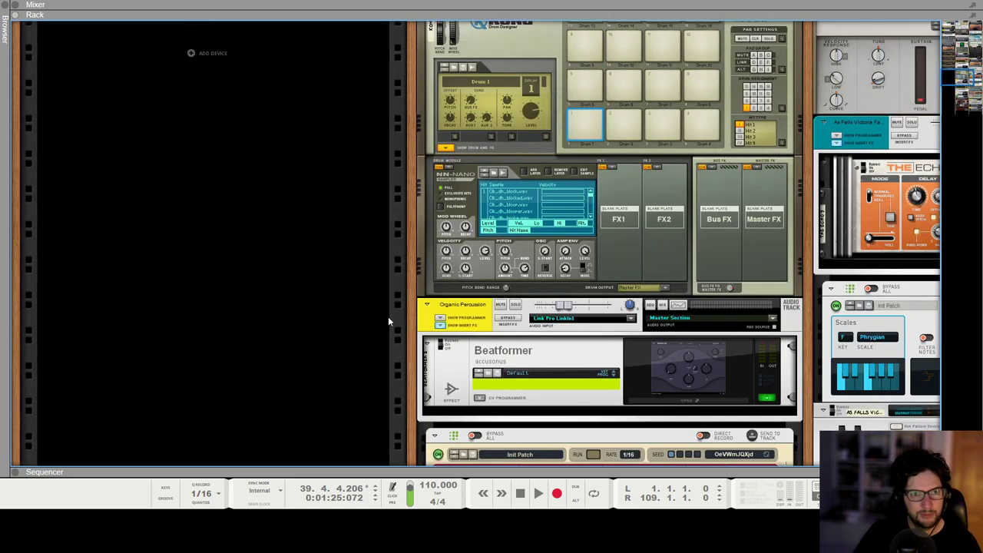
pyautogui.scroll(2, 388, 316)
pyautogui.click(526, 108)
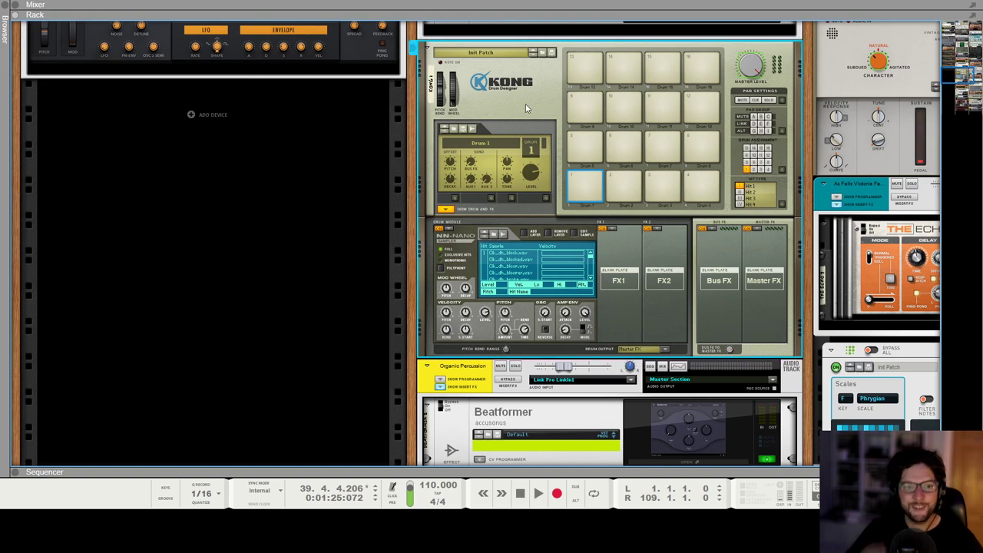
pyautogui.scroll(5, 522, 123)
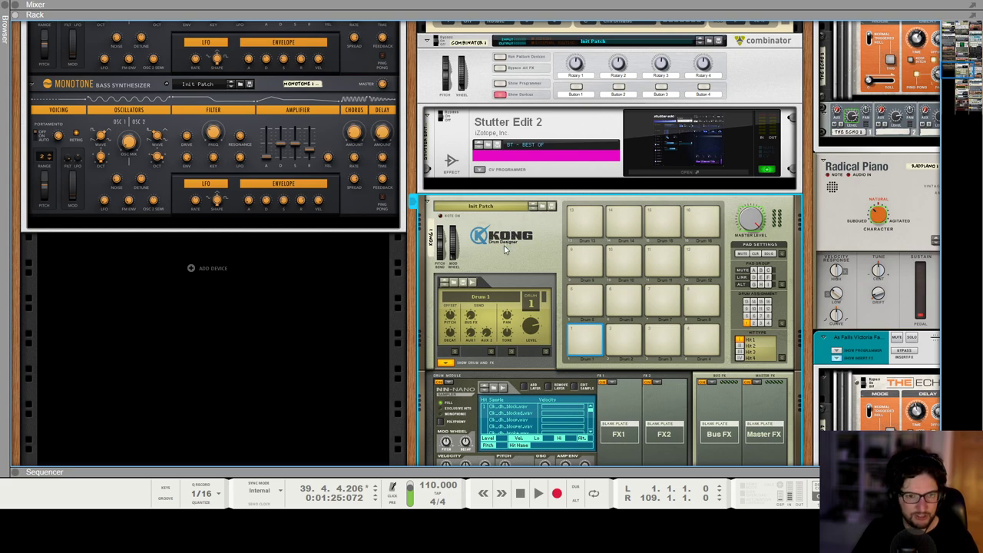
# Look through the lower tracks of the arrangement around Organic Percussion and play the song from bar 34
pyautogui.press('F7')
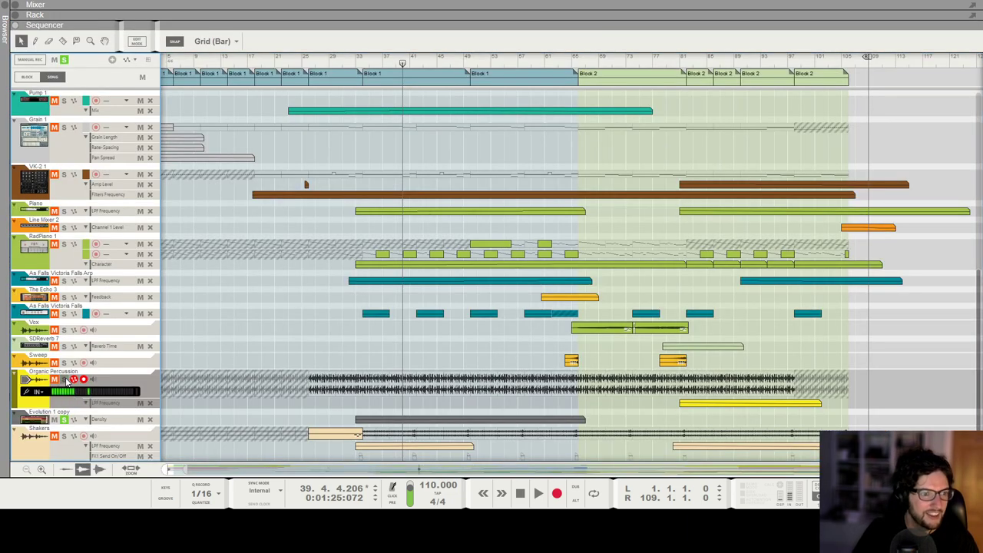
pyautogui.scroll(-3, 340, 246)
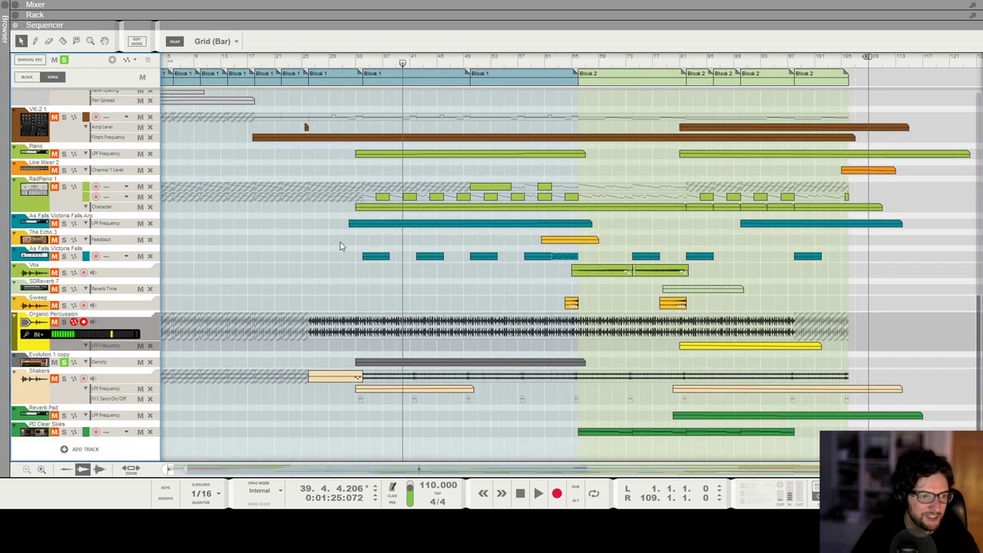
pyautogui.click(364, 61)
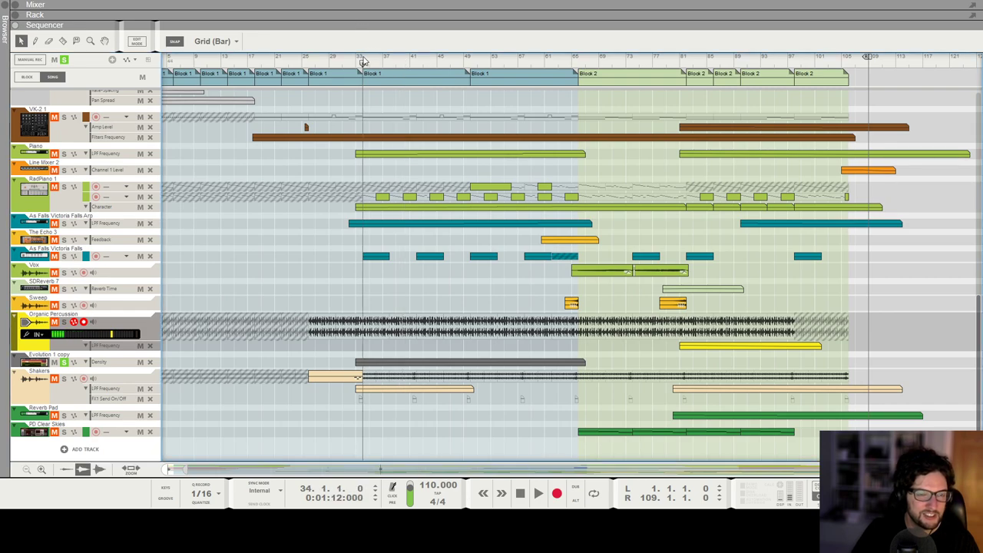
pyautogui.press('F6')
pyautogui.press('space')
pyautogui.press('F7')
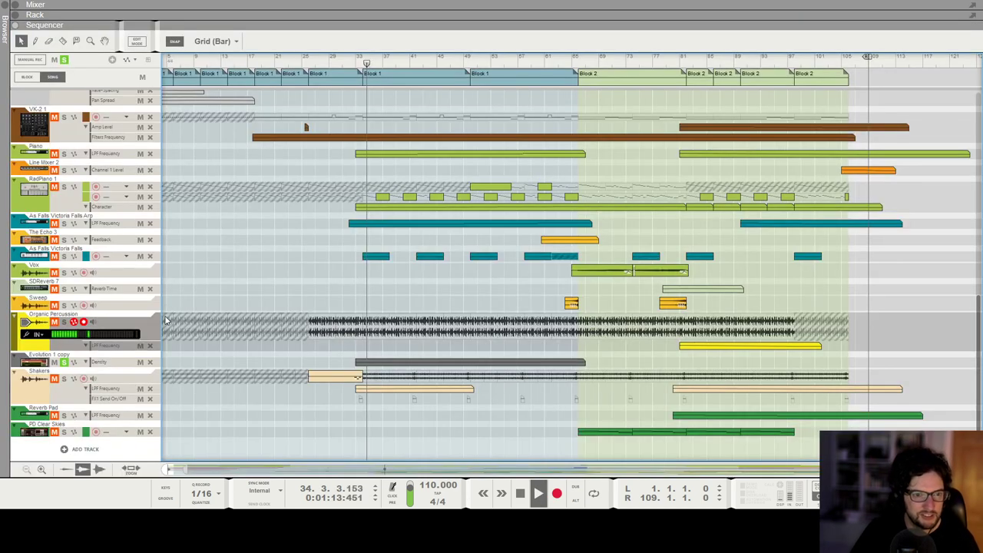
# Restart playback from bar 41 with Organic Percussion soloed alongside Evolution 1 copy
pyautogui.press('space')
pyautogui.click(410, 61)
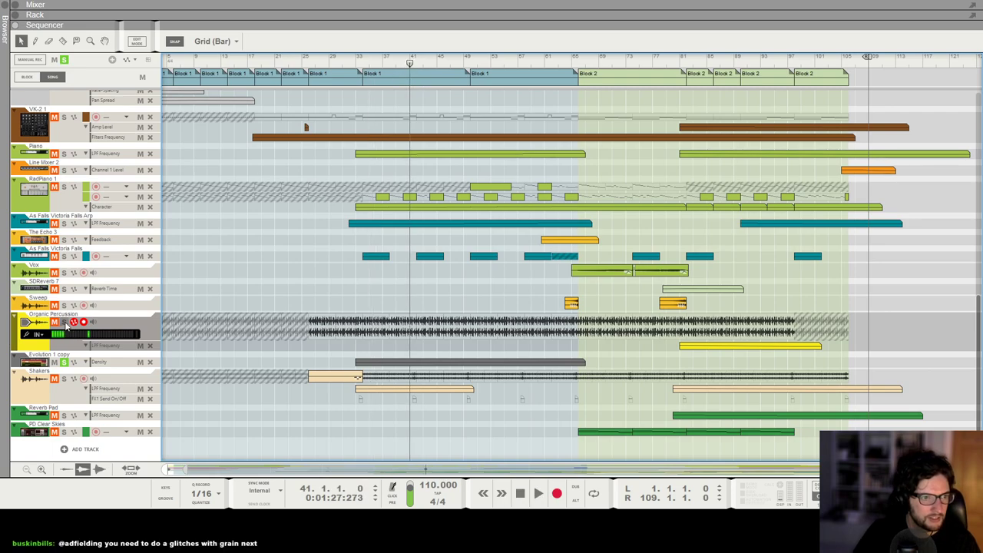
pyautogui.press('space')
pyautogui.scroll(5, 66, 326)
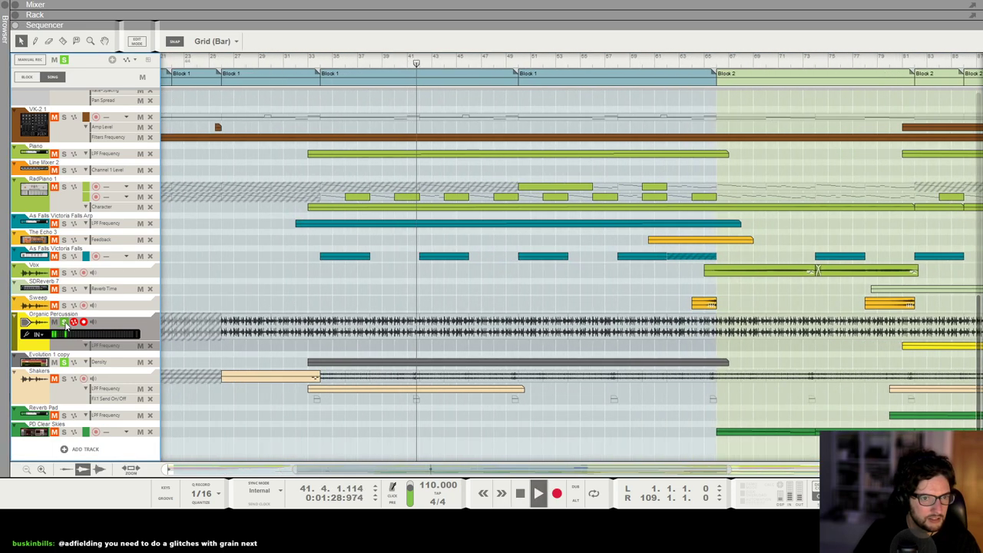
pyautogui.scroll(3, 66, 324)
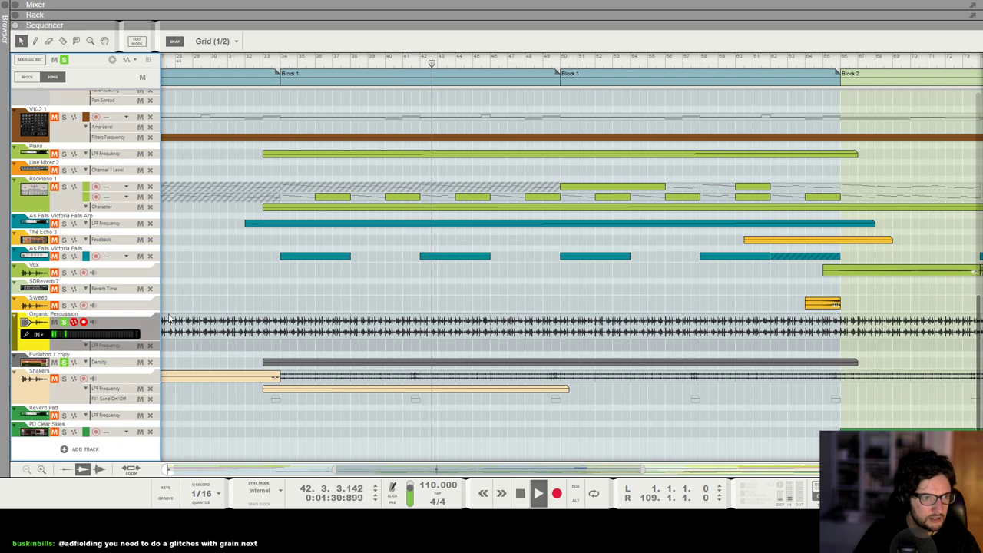
# Watch the Evolution player and the Combinator below Organic Percussion in the rack, and stop playback
pyautogui.press('F6')
pyautogui.scroll(2, 292, 252)
pyautogui.scroll(-4, 384, 234)
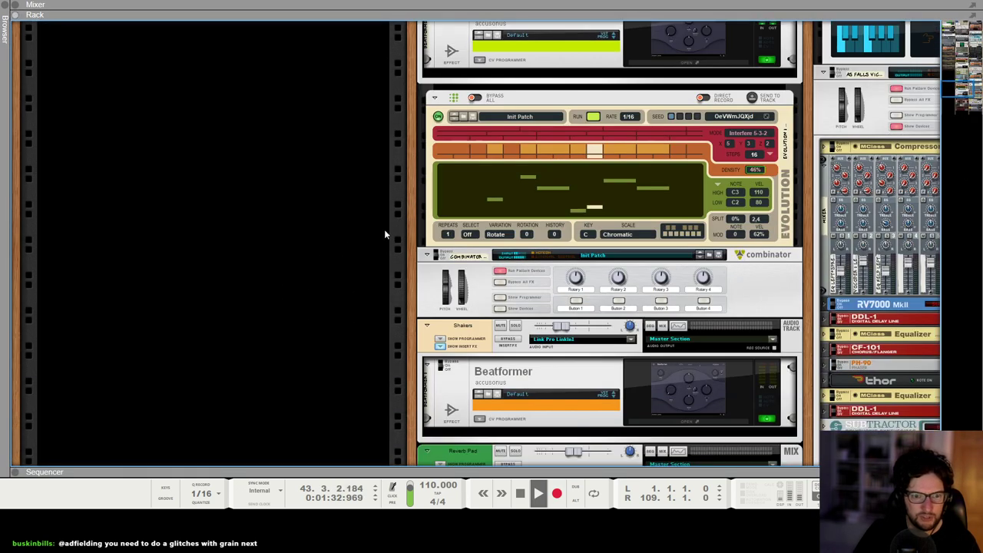
pyautogui.scroll(-3, 384, 234)
pyautogui.press('F7')
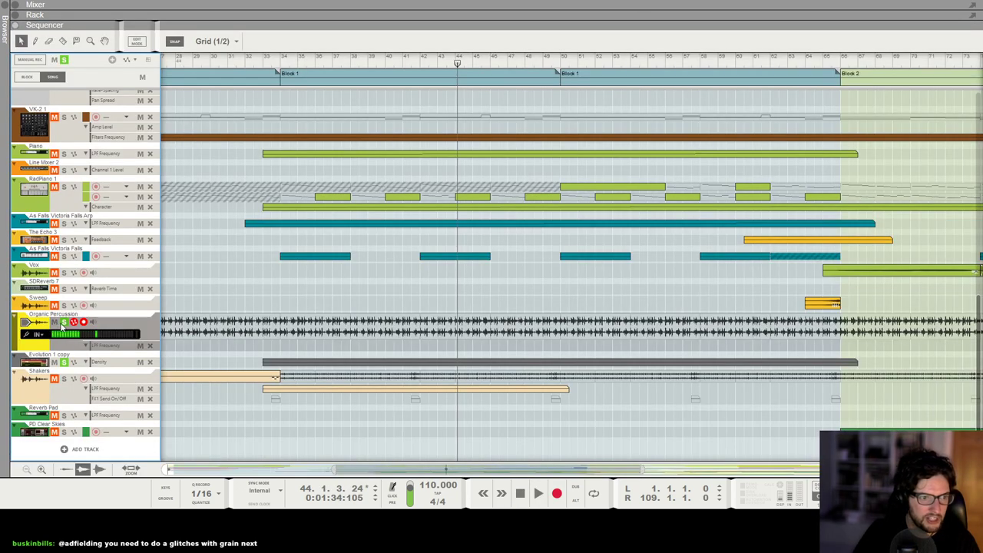
# Clear the Organic Percussion solo, solo the Glitchy Percussion mixer channel, and resume playback from bar 44
pyautogui.click(63, 321)
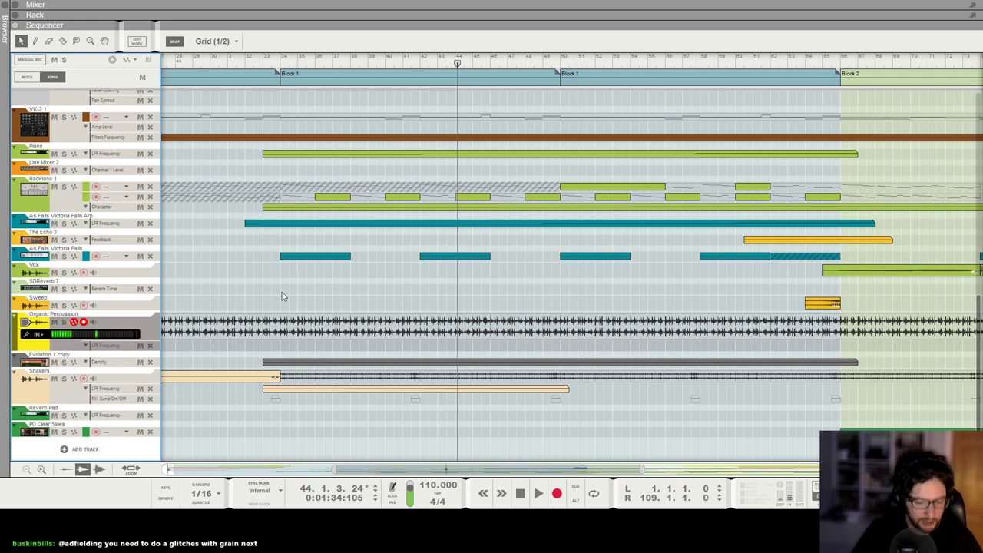
pyautogui.press('F5')
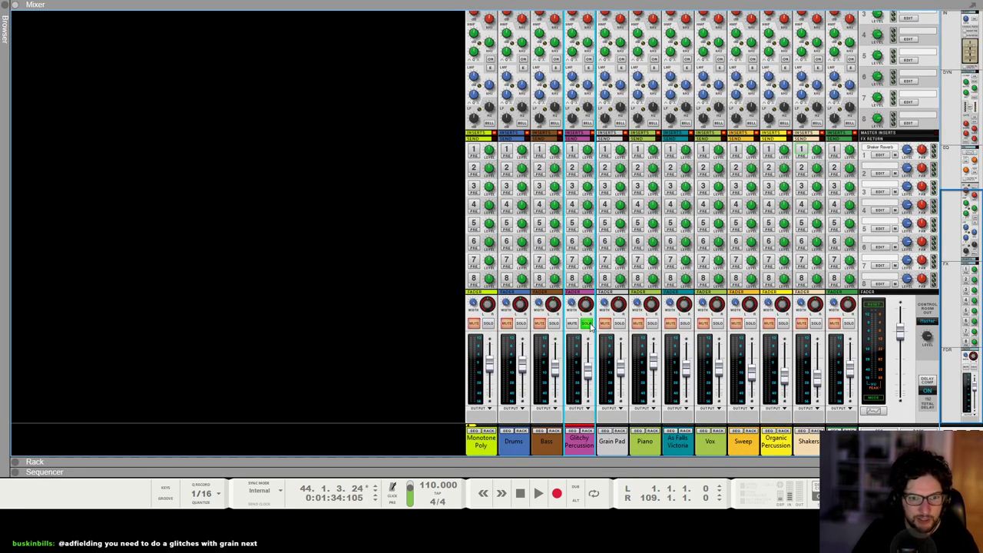
pyautogui.press('space')
pyautogui.press('F7')
pyautogui.scroll(3, 395, 323)
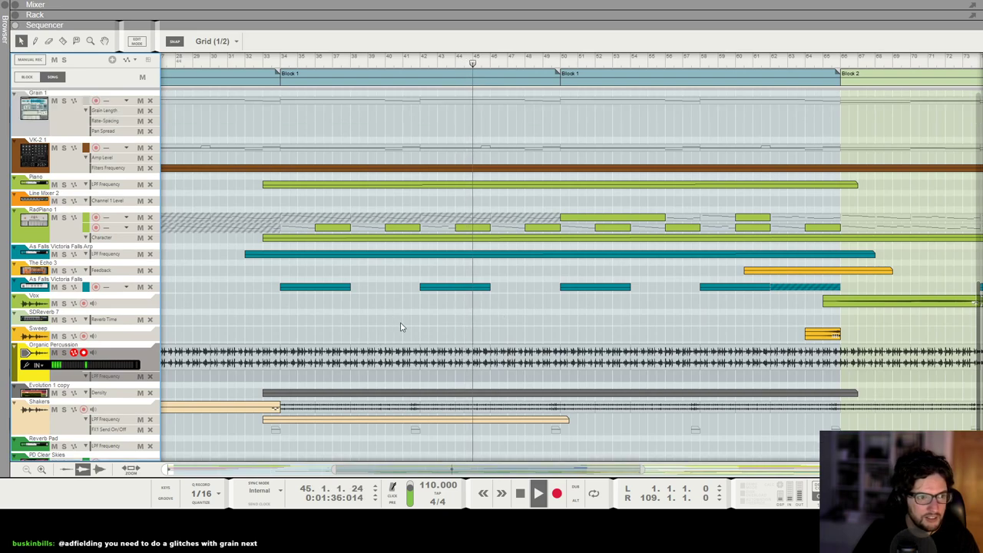
# Watch the Kong drum designer in the rack, stop playback, and inspect its pads and NN-Nano module settings
pyautogui.press('F6')
pyautogui.scroll(5, 515, 195)
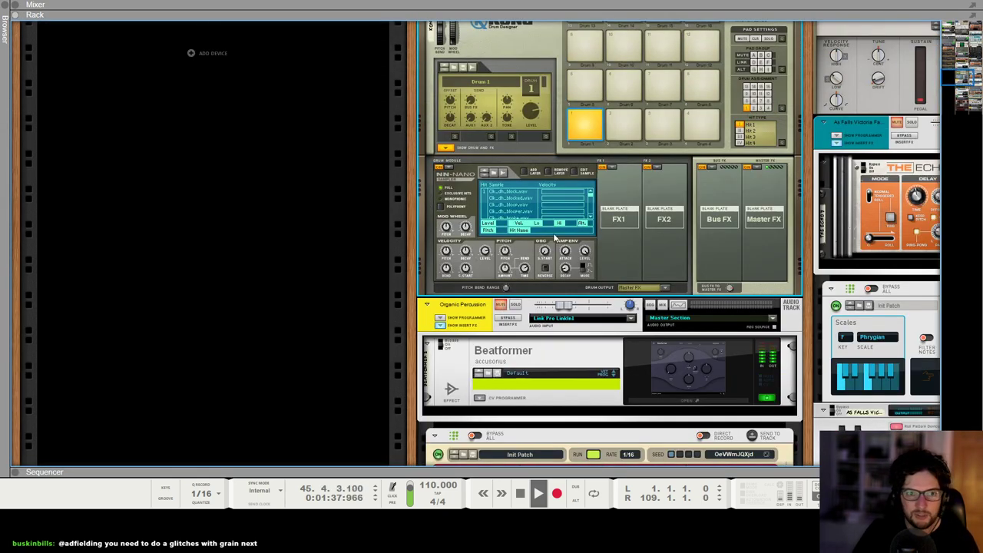
pyautogui.press('space')
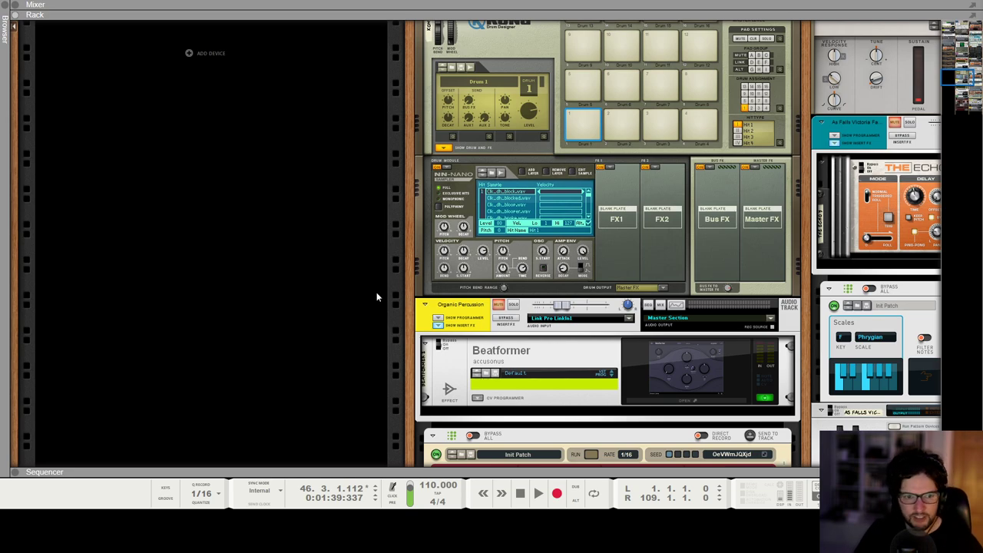
pyautogui.scroll(3, 445, 296)
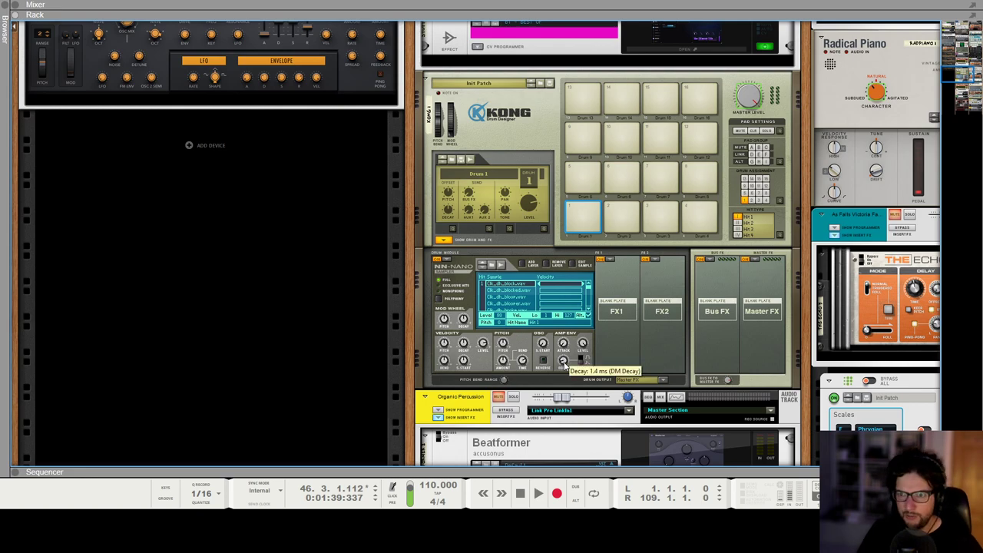
pyautogui.click(622, 329)
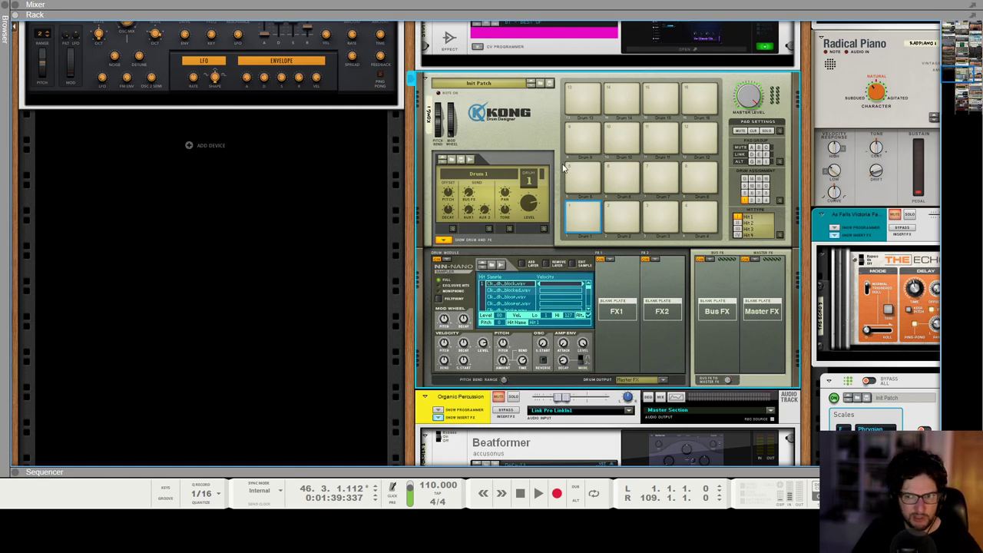
pyautogui.scroll(1, 565, 167)
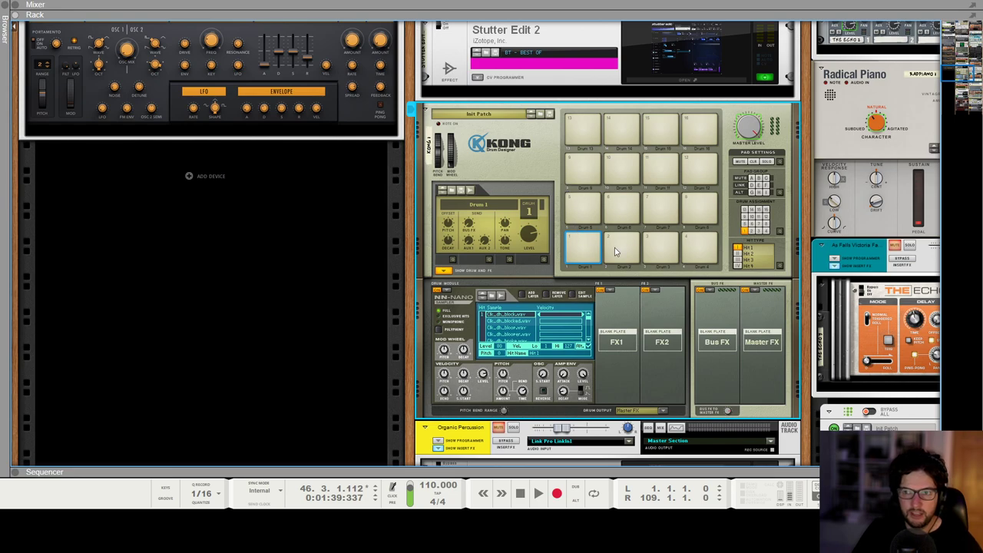
# Return to the song start and examine the track and automation lanes across the whole arrangement
pyautogui.press('F7')
pyautogui.press('KP_0')
pyautogui.scroll(-8, 521, 231)
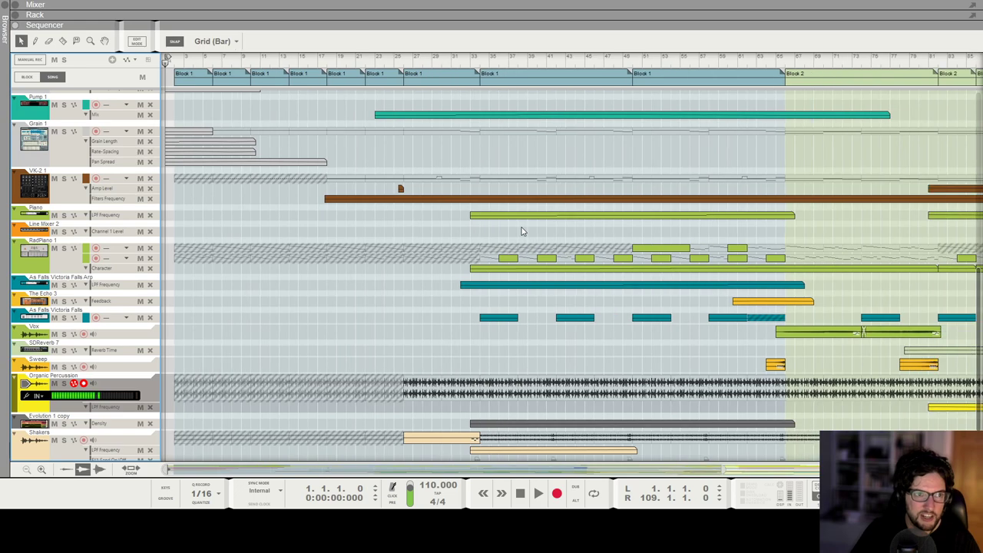
pyautogui.scroll(-2, 522, 231)
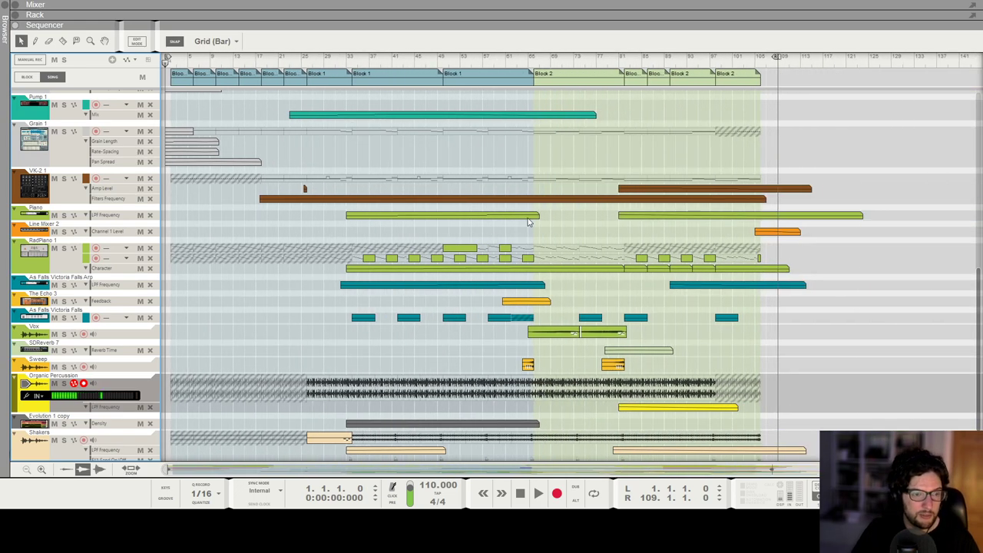
pyautogui.scroll(4, 420, 207)
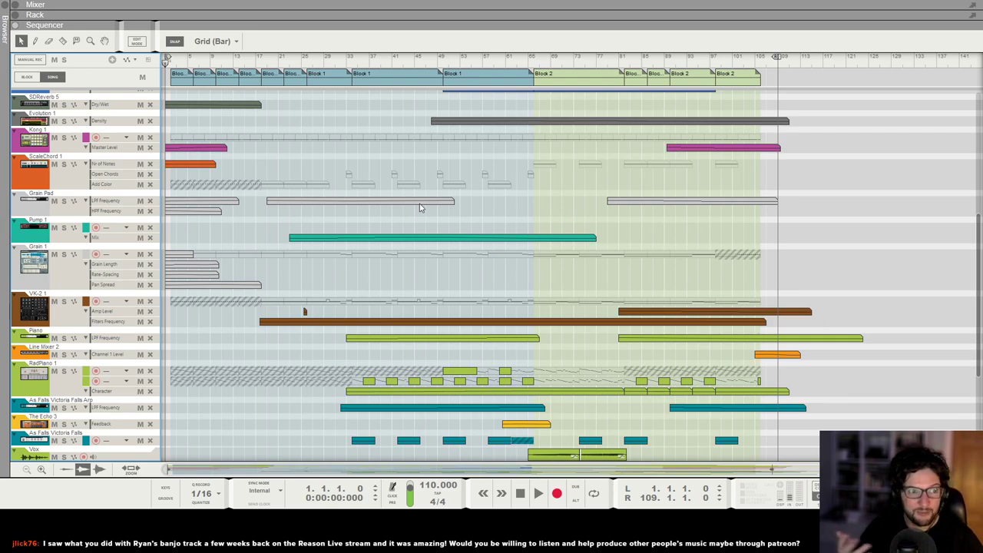
pyautogui.scroll(5, 384, 204)
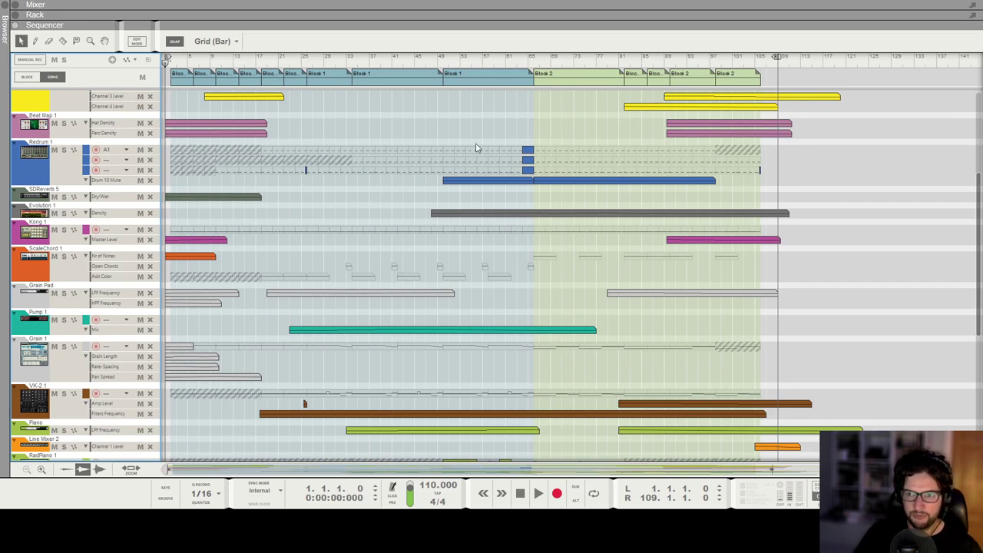
pyautogui.scroll(-2, 403, 271)
pyautogui.scroll(-7, 404, 270)
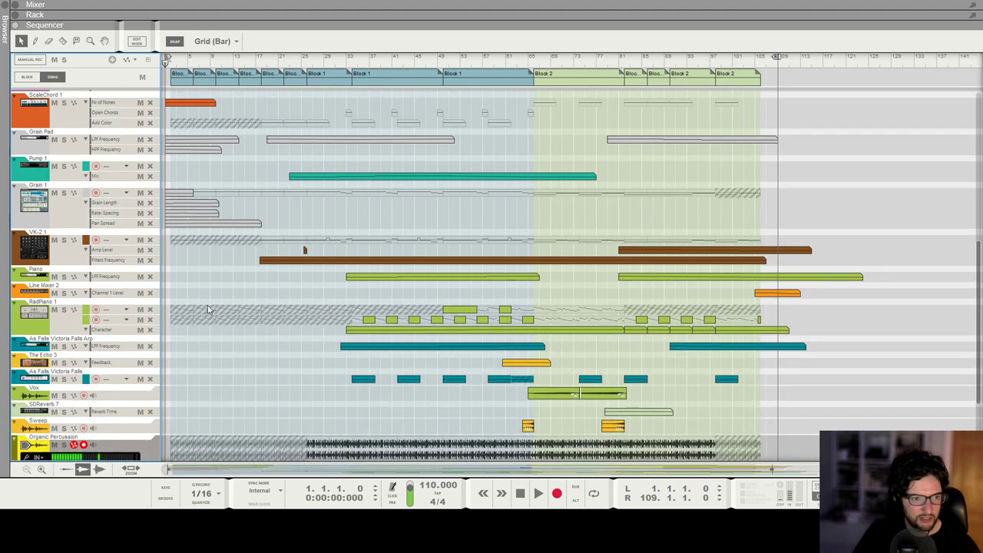
# Play the song from bar 34 and look through the track list from Monotone Poly down
pyautogui.click(352, 65)
pyautogui.press('space')
pyautogui.scroll(11, 209, 242)
pyautogui.scroll(3, 57, 189)
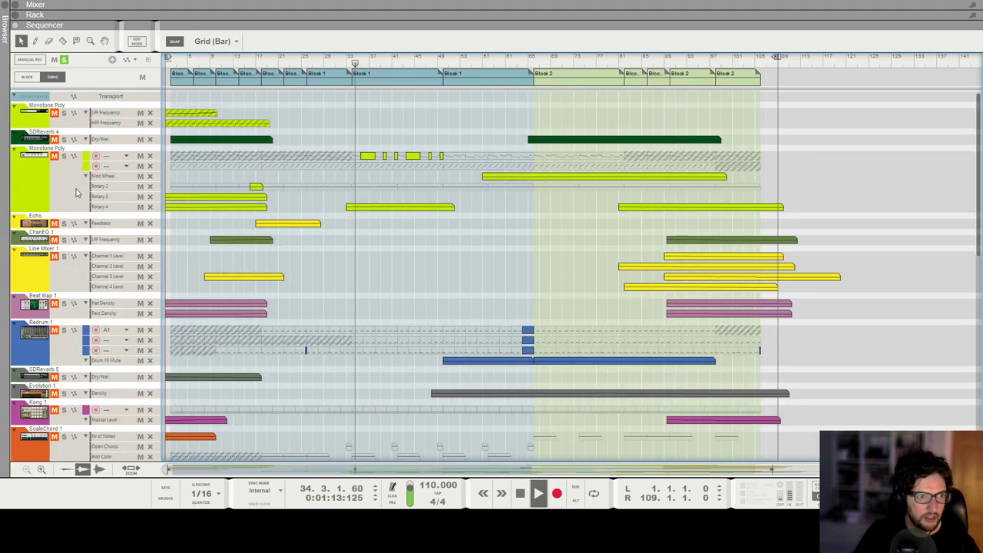
pyautogui.scroll(-5, 334, 267)
# Clear the Glitchy Percussion solo in the mixer, audition the Organic Percussion channel soloed, and stop playback
pyautogui.press('F5')
pyautogui.click(588, 323)
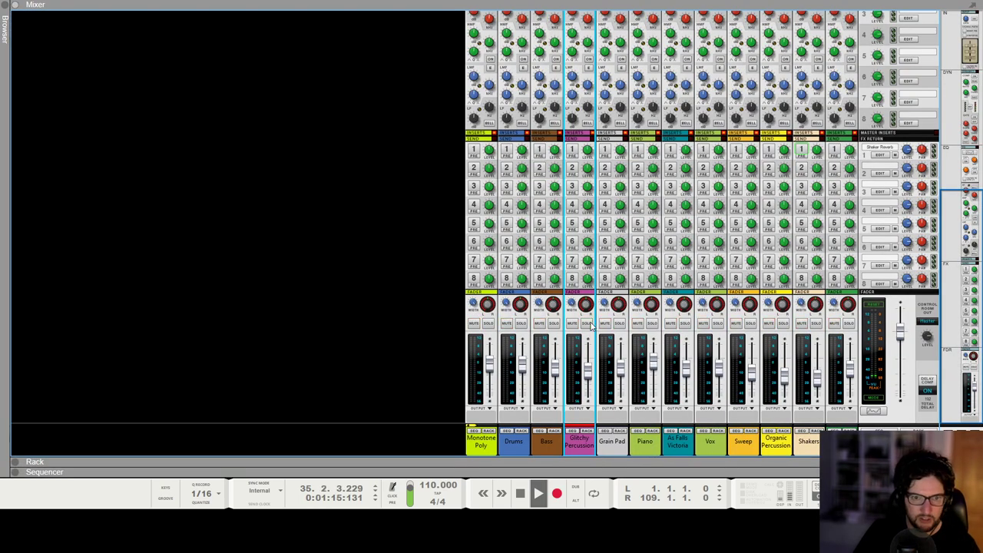
pyautogui.click(783, 323)
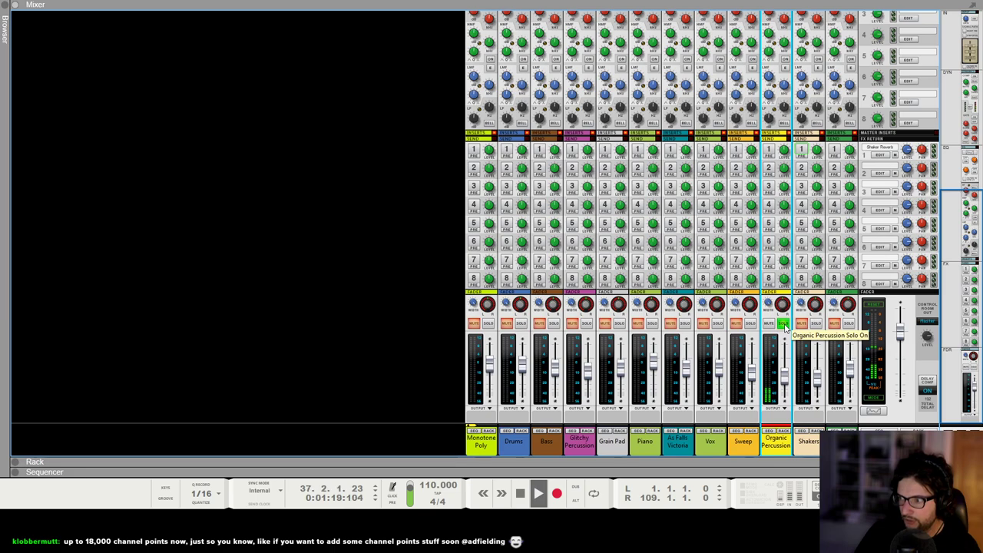
pyautogui.click(785, 326)
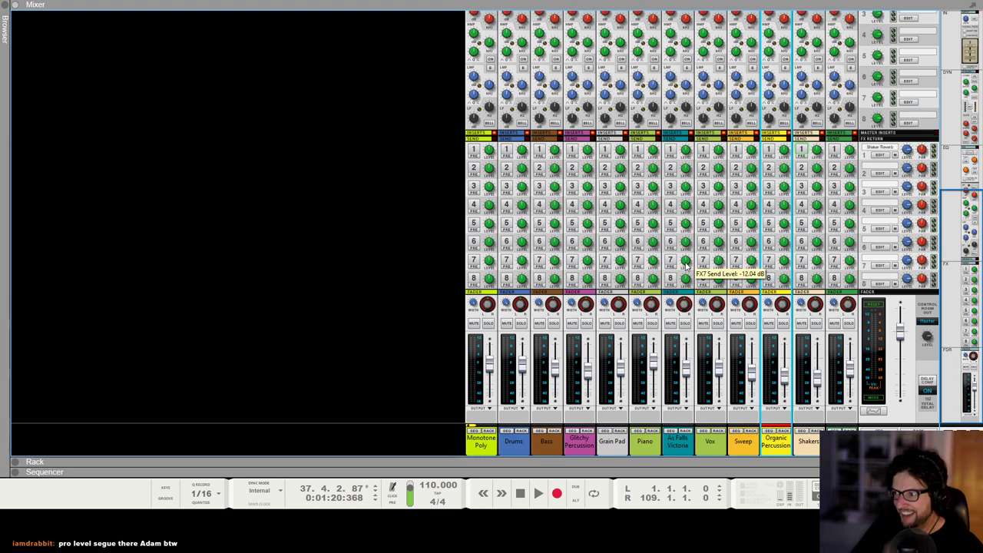
pyautogui.click(366, 335)
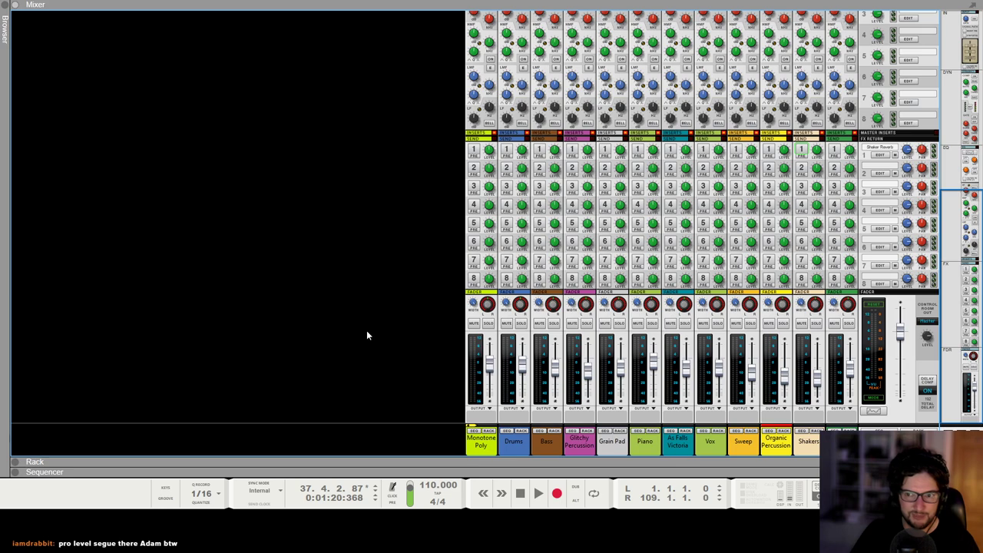
# Find the Redrum 1 track in the arrangement, set the playhead to bar 18, and bring up the Redrum in the rack
pyautogui.press('F6')
pyautogui.press('F7')
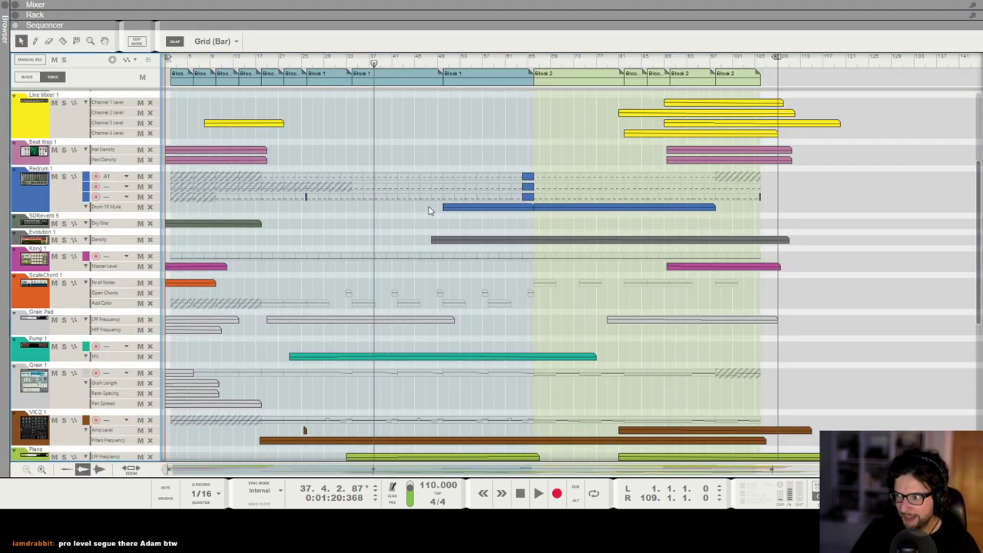
pyautogui.scroll(-1, 430, 208)
pyautogui.scroll(3, 514, 219)
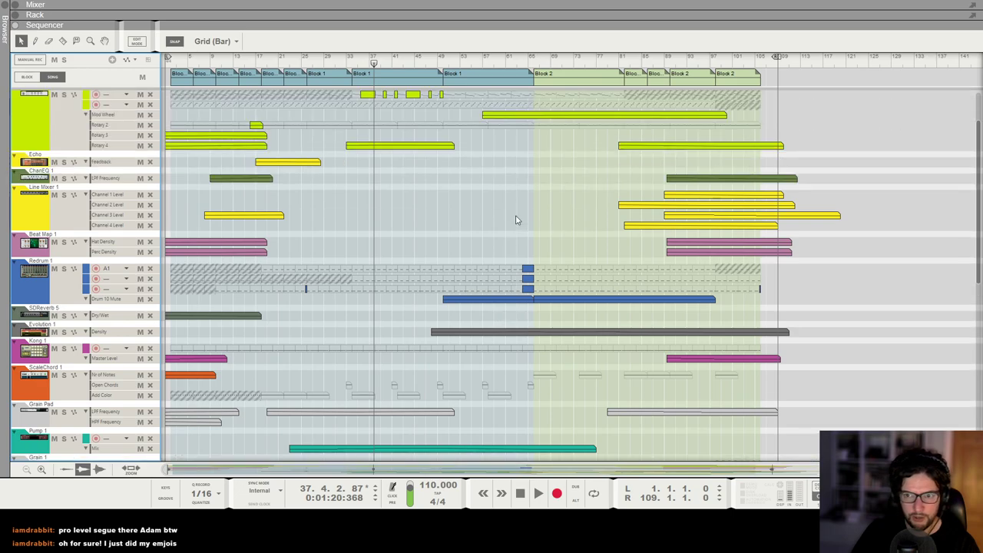
pyautogui.scroll(-1, 443, 204)
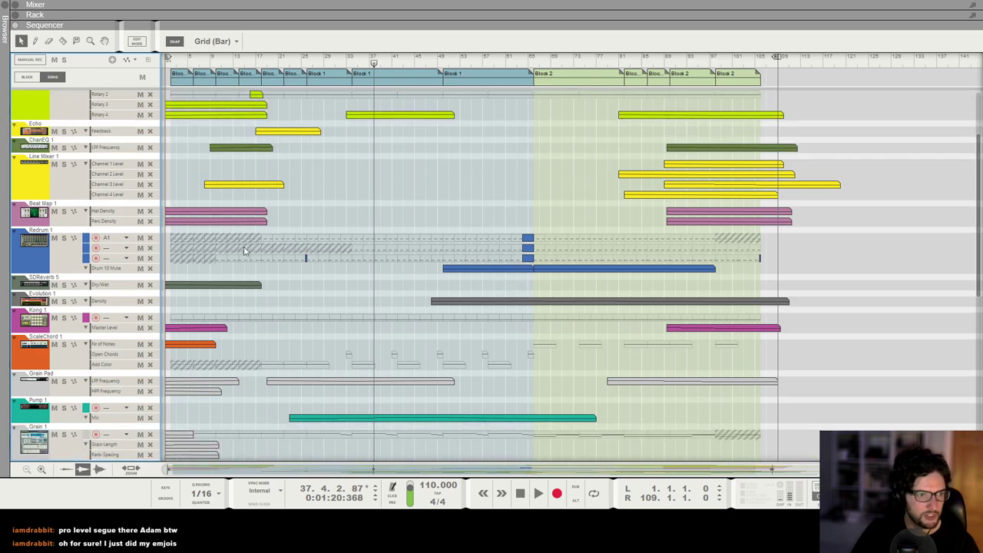
pyautogui.click(58, 244)
pyautogui.click(63, 239)
pyautogui.click(261, 61)
pyautogui.press('F6')
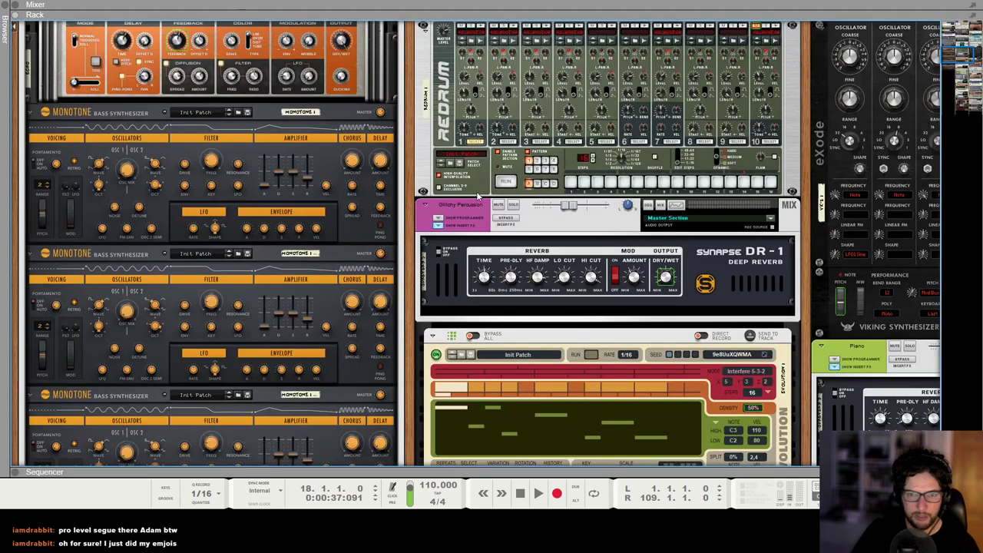
# Select the Redrum drum computer, play briefly from bar 18, and inspect its drum channels with the BeatMap above
pyautogui.click(583, 90)
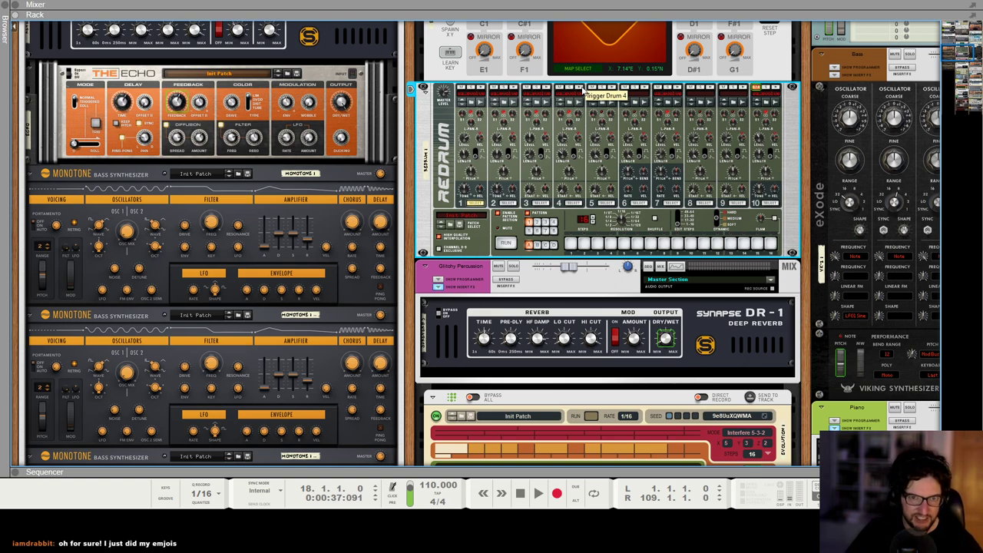
pyautogui.press('space')
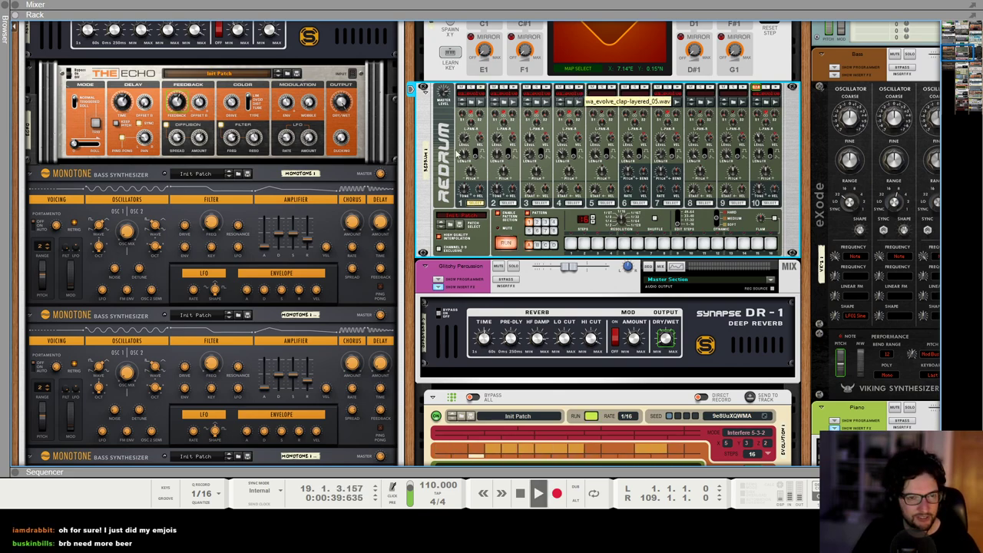
pyautogui.scroll(2, 492, 150)
pyautogui.press('space')
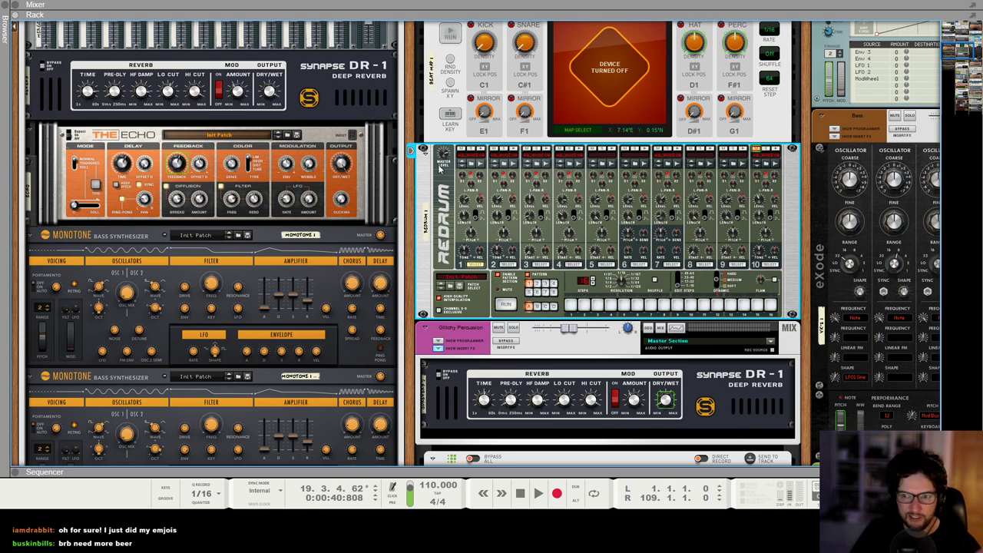
pyautogui.scroll(2, 528, 165)
pyautogui.scroll(1, 527, 164)
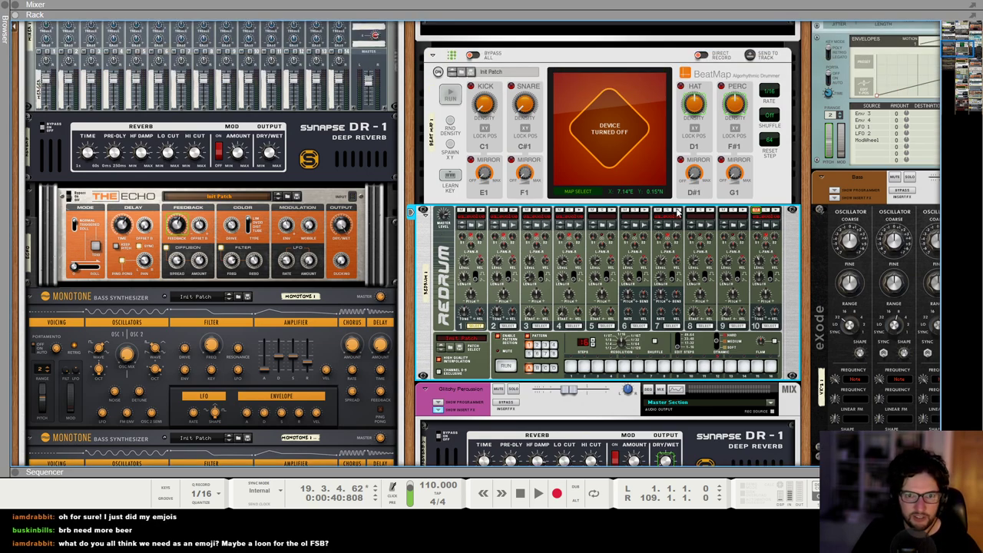
# Audition Redrum drums including Drum 2, and inspect the DR-1 reverb and Line Mixer devices above the BeatMap in the rack
pyautogui.click(755, 214)
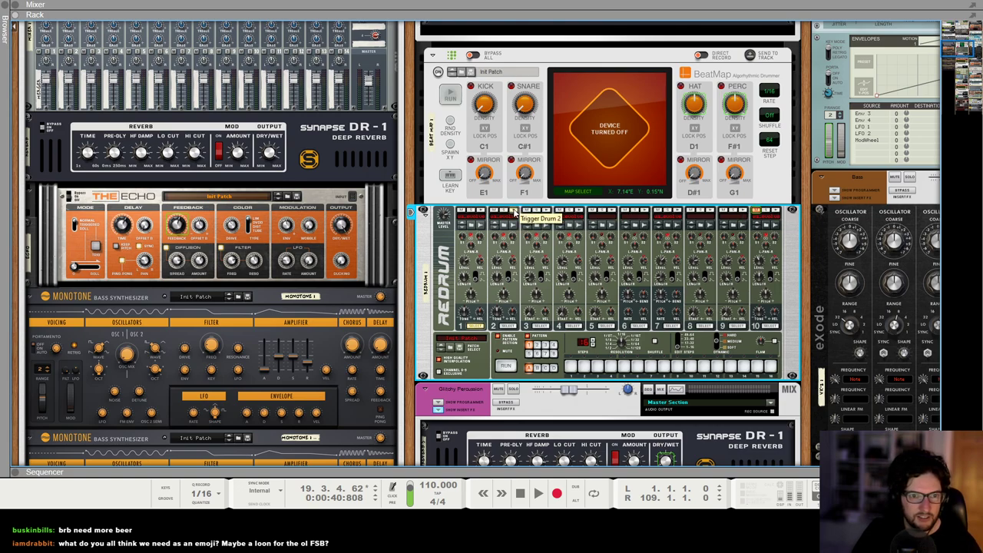
pyautogui.scroll(5, 513, 212)
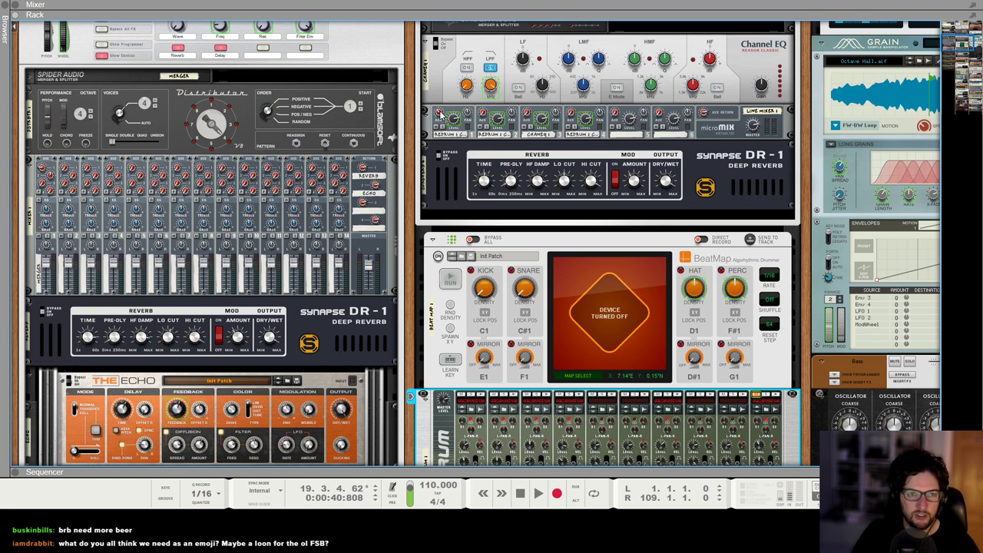
pyautogui.click(460, 181)
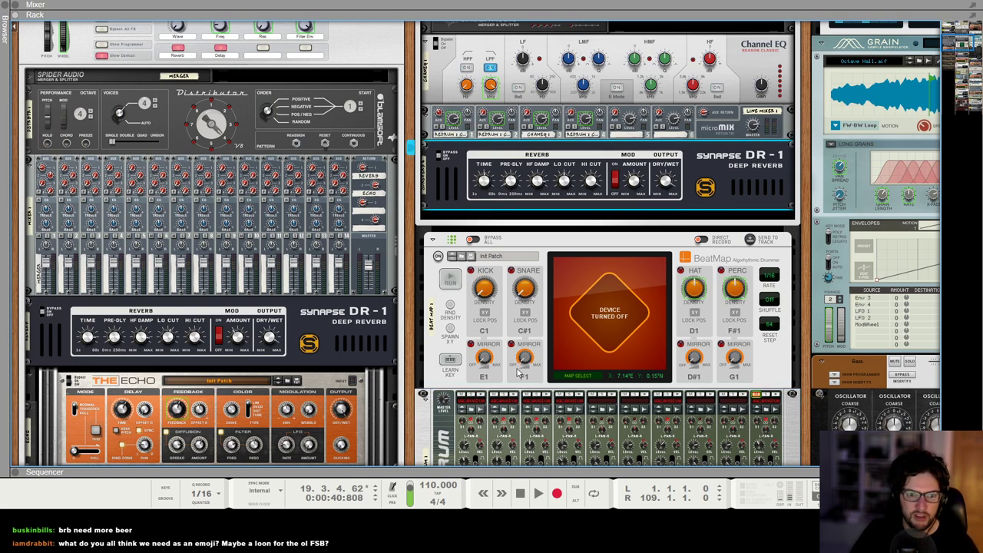
pyautogui.click(514, 397)
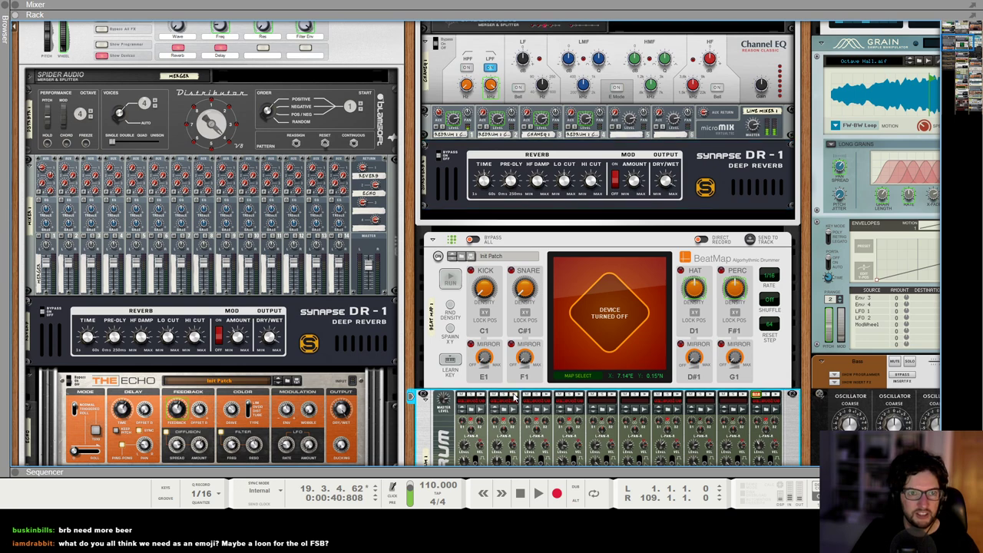
pyautogui.click(437, 115)
pyautogui.click(514, 397)
pyautogui.press('Up')
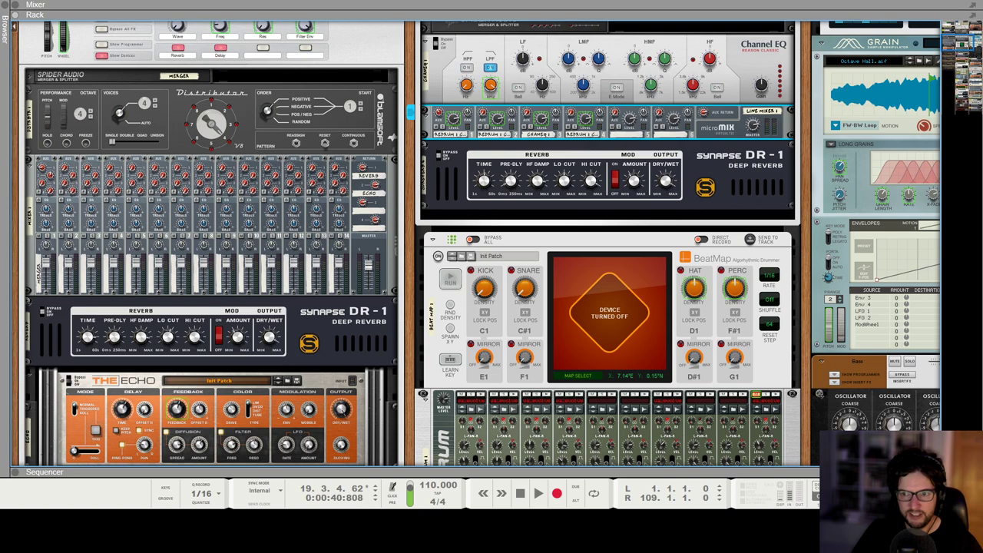
# Play the arrangement from bar 90, clear the Redrum solo, and check the ending's automation lanes and the mixer channels
pyautogui.press('F7')
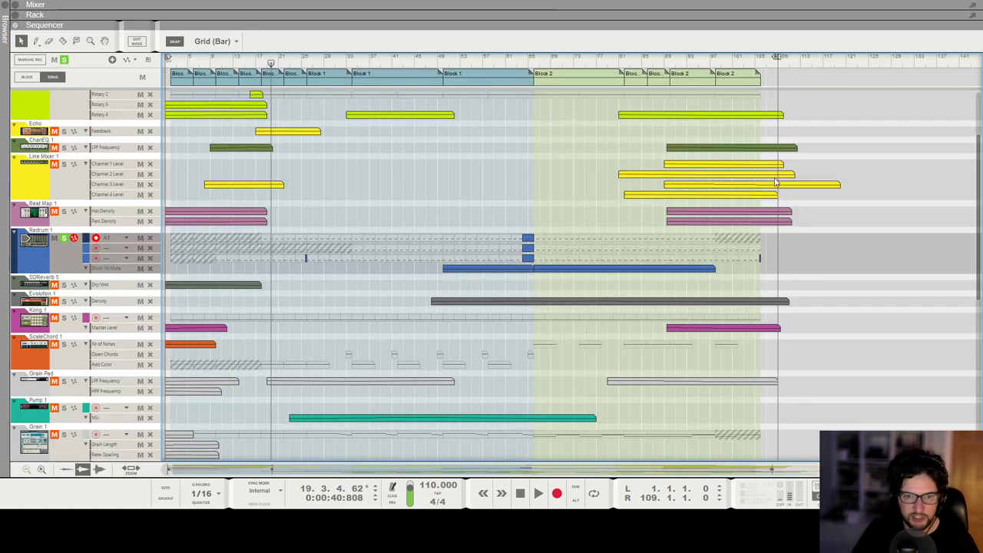
pyautogui.click(670, 61)
pyautogui.press('space')
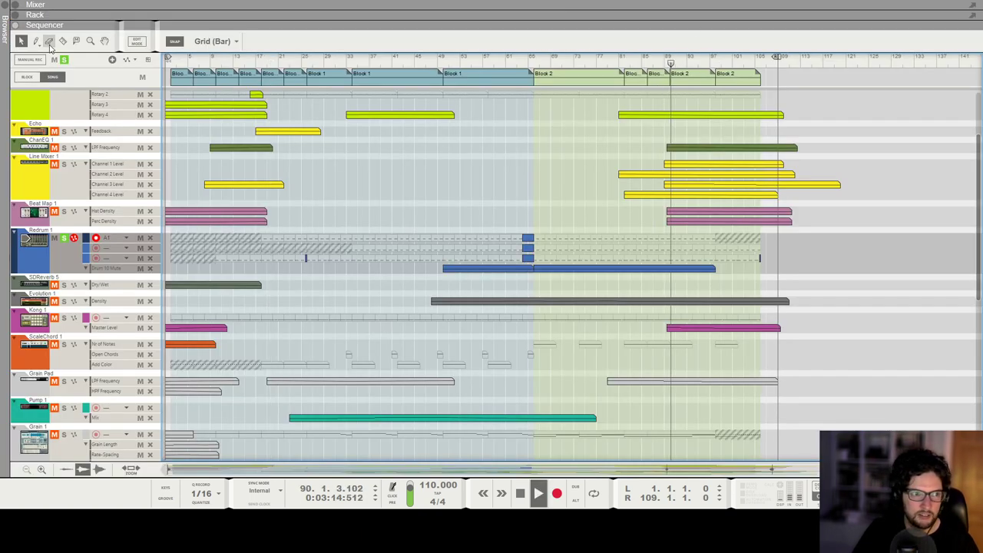
pyautogui.click(64, 59)
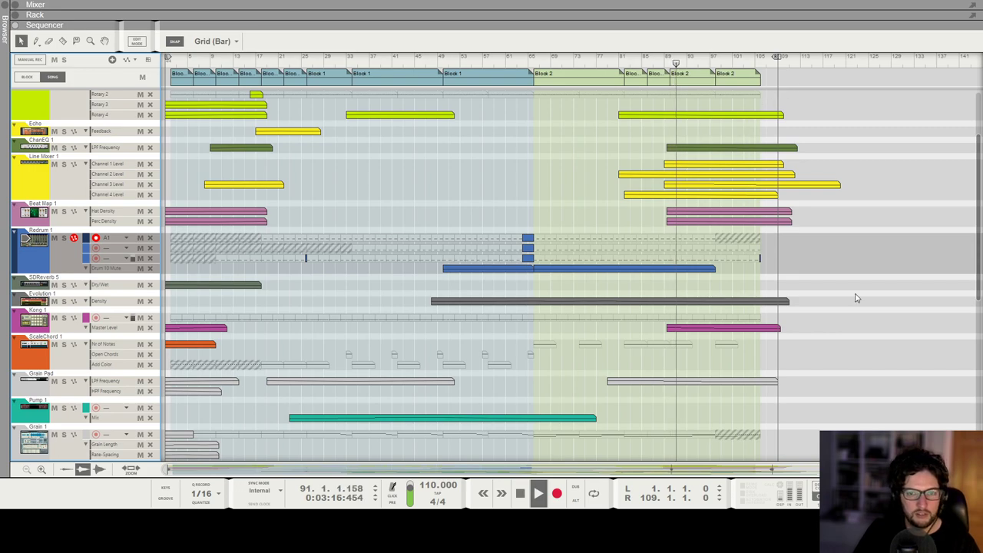
pyautogui.scroll(2, 783, 246)
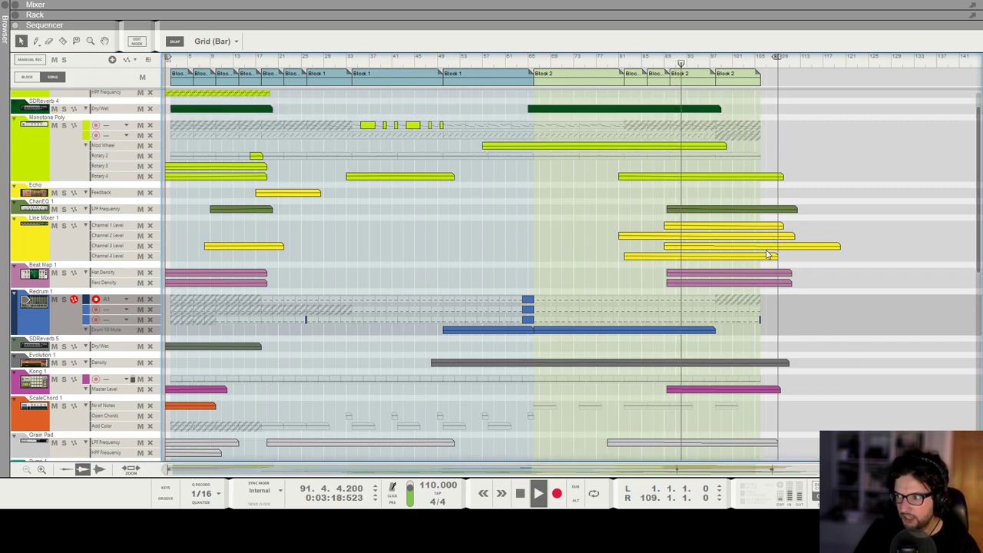
pyautogui.scroll(-1, 783, 246)
pyautogui.press('F5')
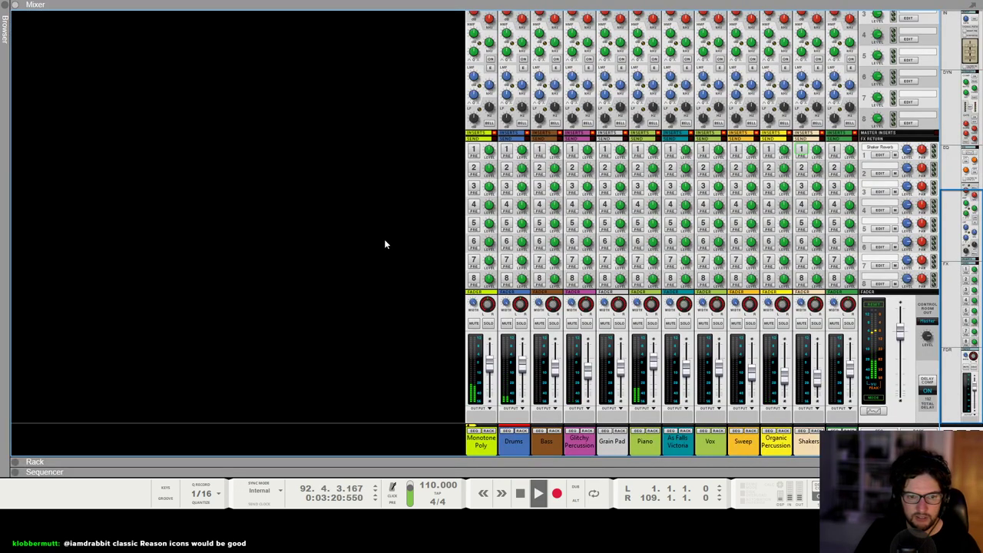
pyautogui.press('F7')
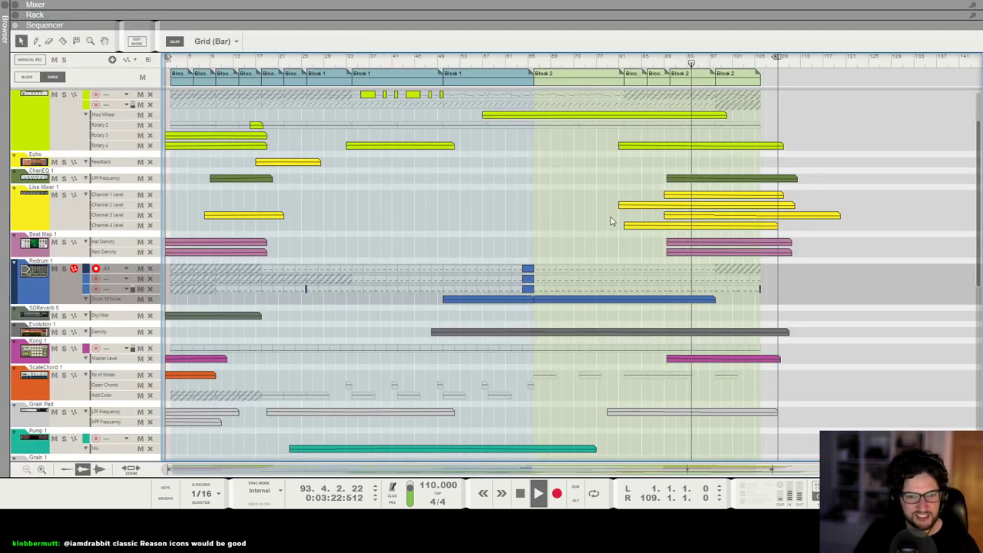
# Move the playhead to bar 89, stop playback there, and return to the start of the song
pyautogui.click(625, 65)
pyautogui.click(665, 63)
pyautogui.press('space')
pyautogui.press('h')
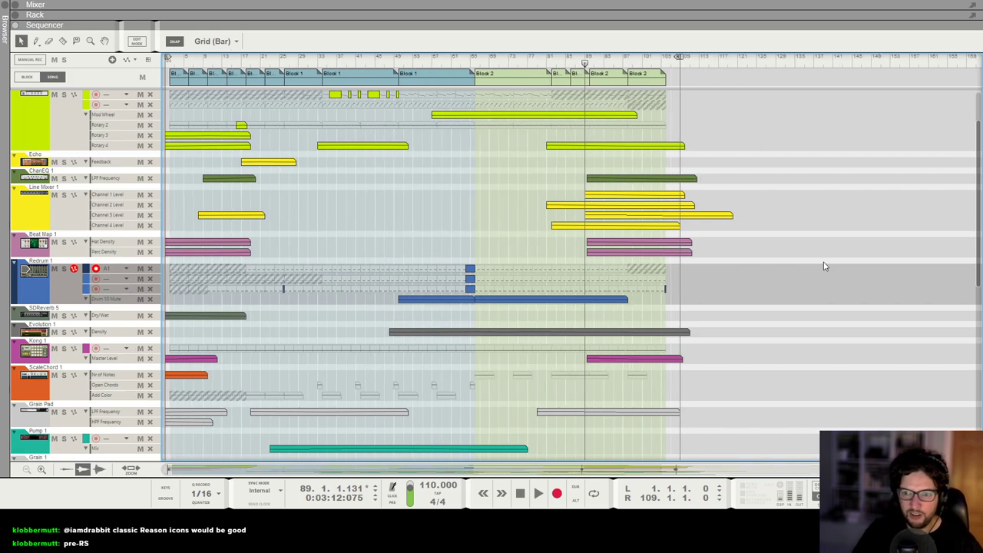
pyautogui.press('Home')
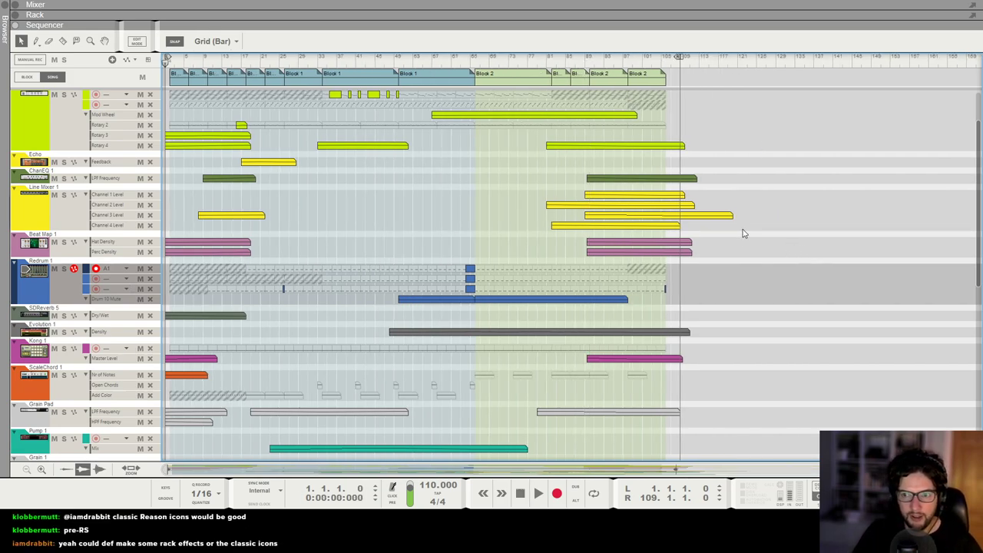
# Solo the Shakers track, select its first LPF Frequency automation clip, and play from bar 34
pyautogui.scroll(-10, 494, 189)
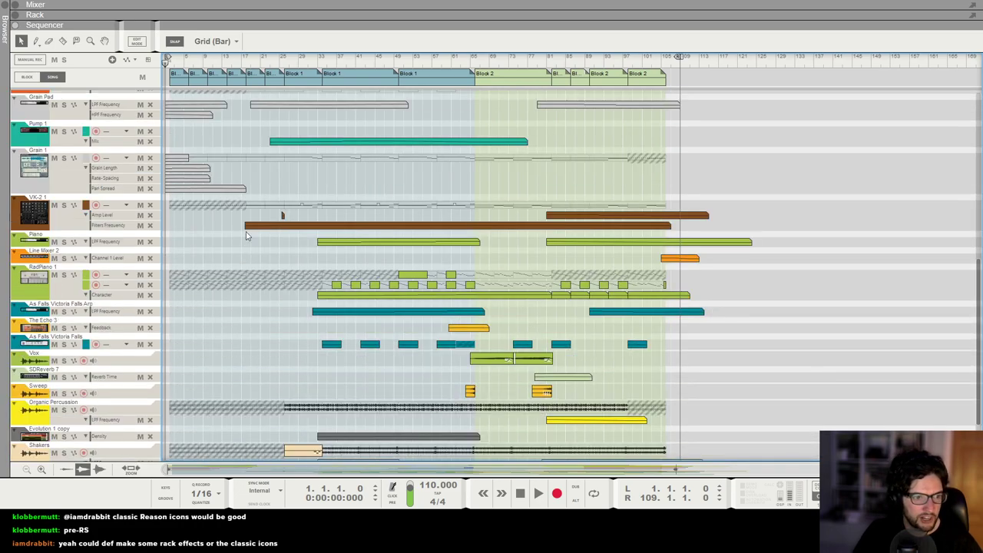
pyautogui.scroll(-2, 240, 239)
pyautogui.click(65, 392)
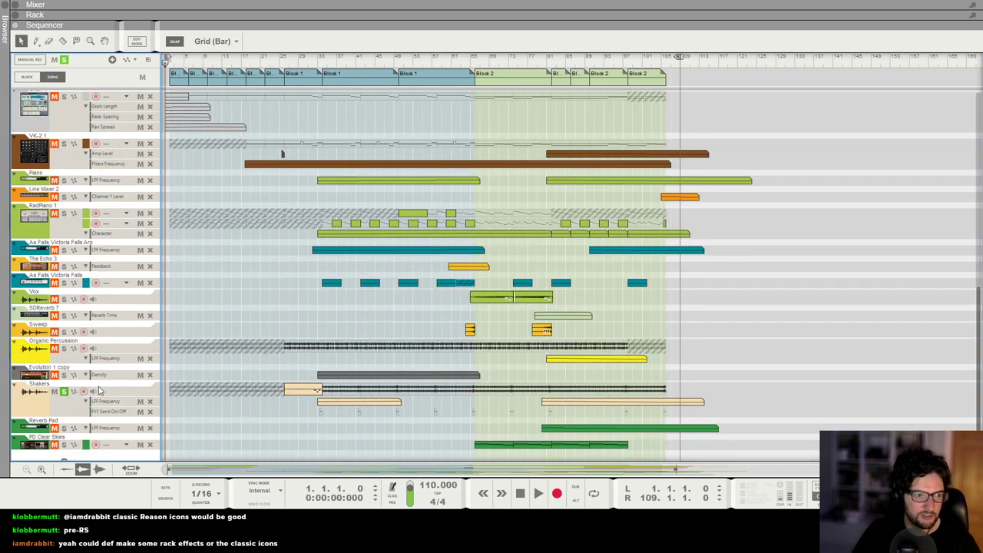
pyautogui.scroll(3, 182, 335)
pyautogui.click(365, 63)
pyautogui.scroll(2, 367, 138)
pyautogui.click(497, 402)
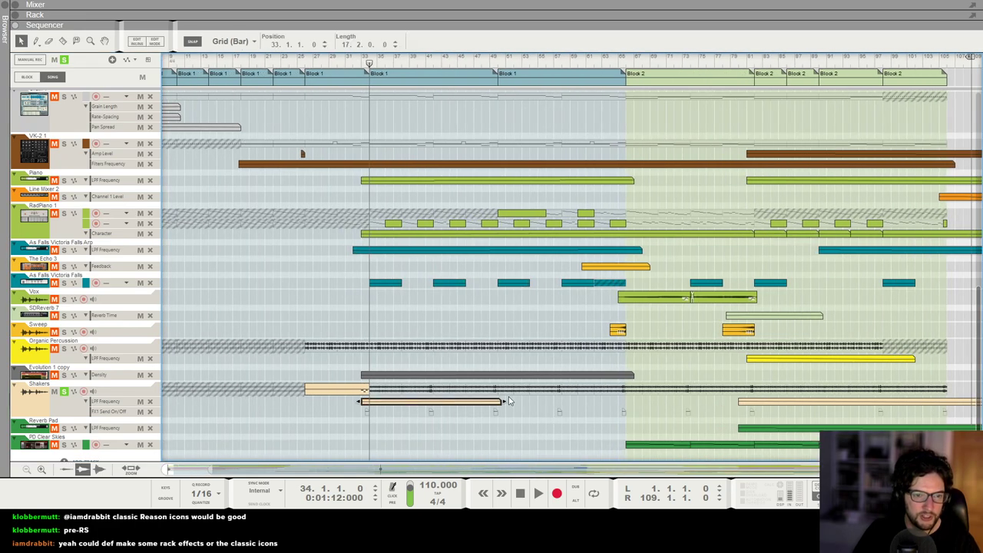
pyautogui.scroll(1, 440, 398)
pyautogui.press('space')
pyautogui.scroll(-1, 54, 414)
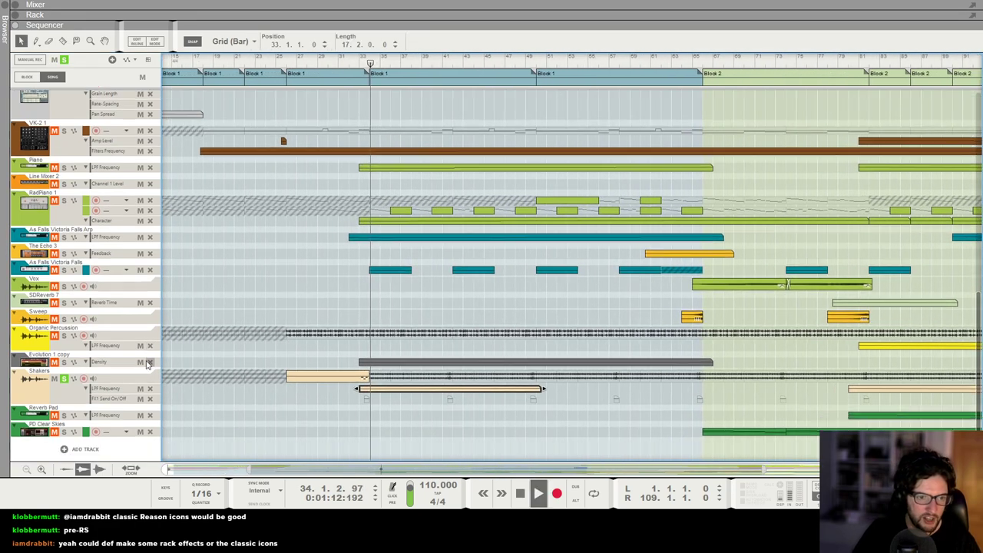
# Select the Shakers track and its first LPF Frequency clip, and continue playback from bar 50
pyautogui.click(67, 403)
pyautogui.scroll(1, 530, 405)
pyautogui.scroll(1, 530, 405)
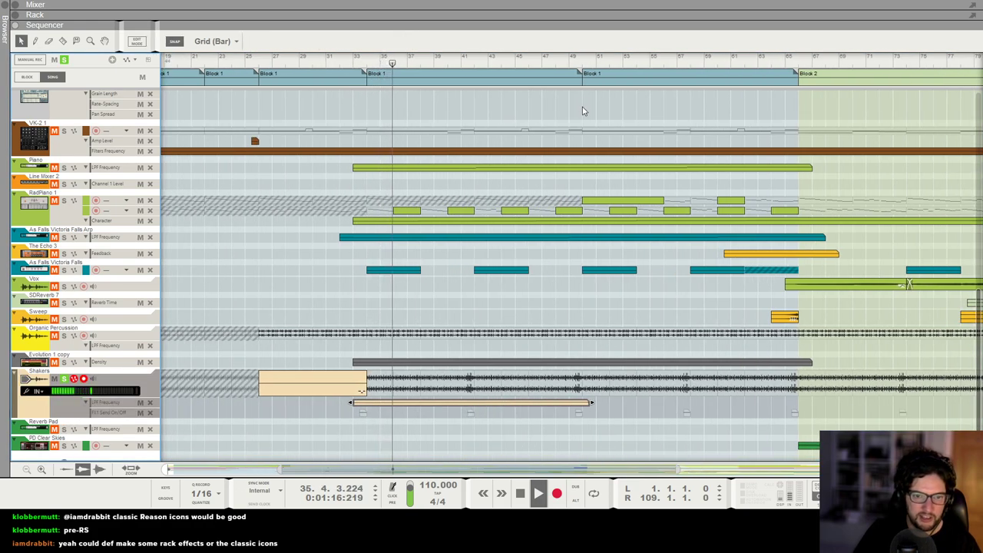
pyautogui.click(580, 407)
pyautogui.click(584, 63)
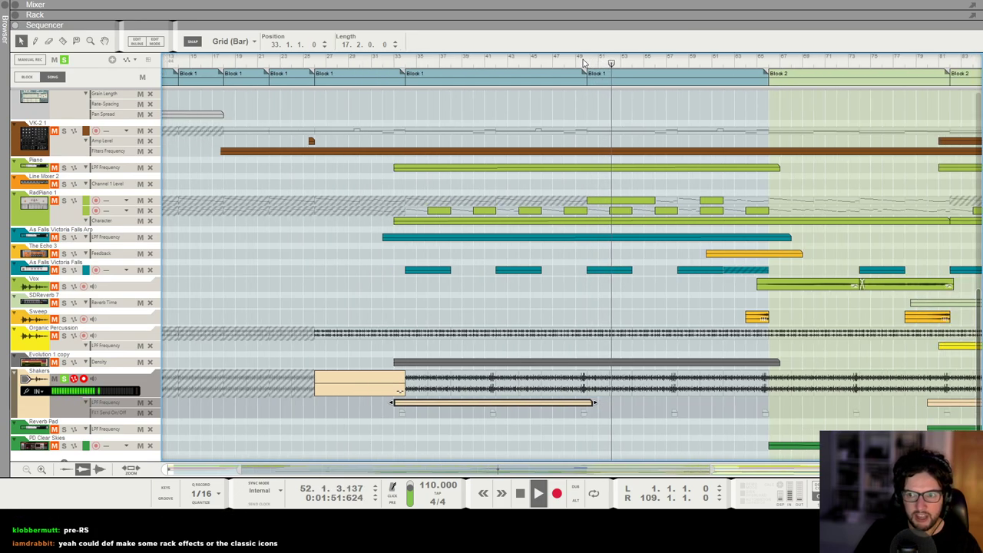
# Check the playing Shakers channel in the mixer, stop playback, and clear the Shakers solo in the sequencer
pyautogui.press('F5')
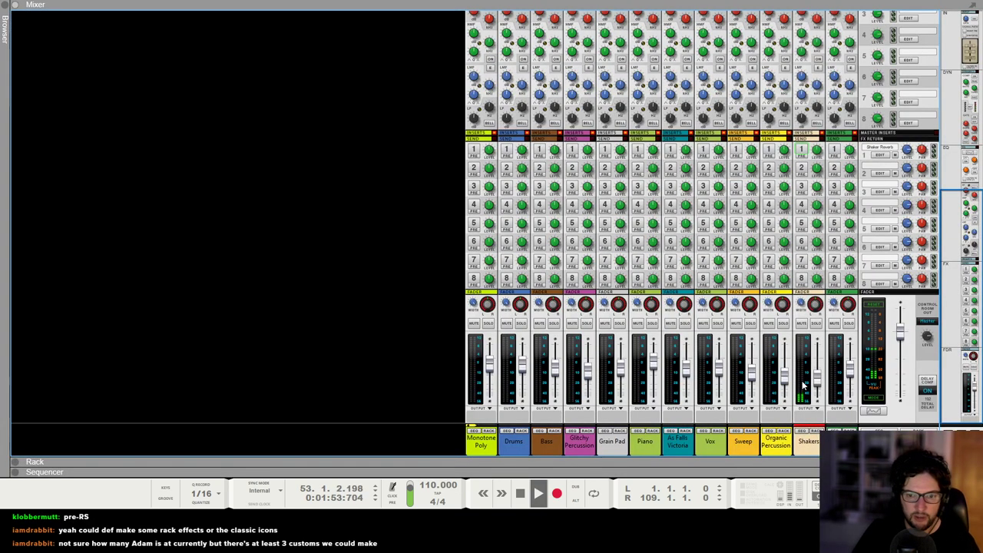
pyautogui.press('F7')
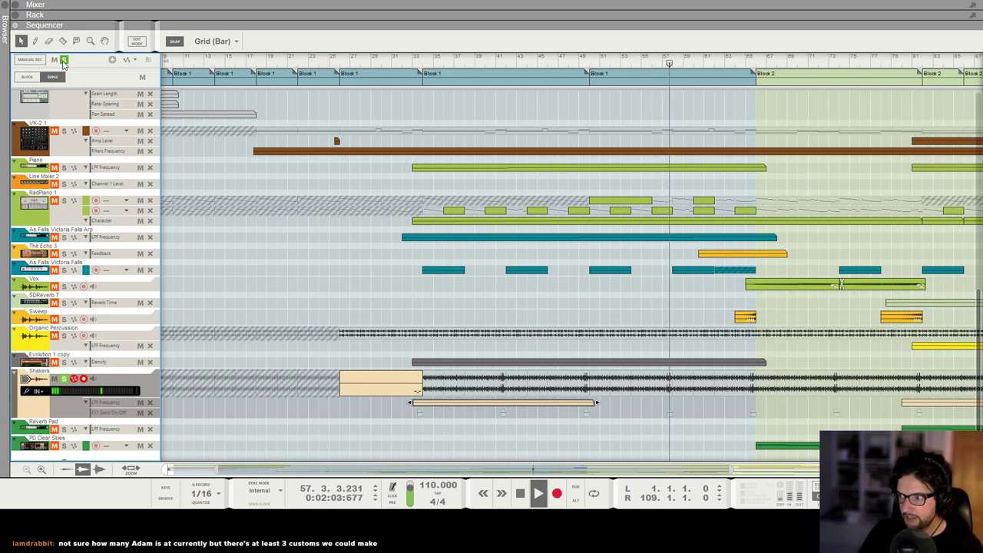
pyautogui.press('space')
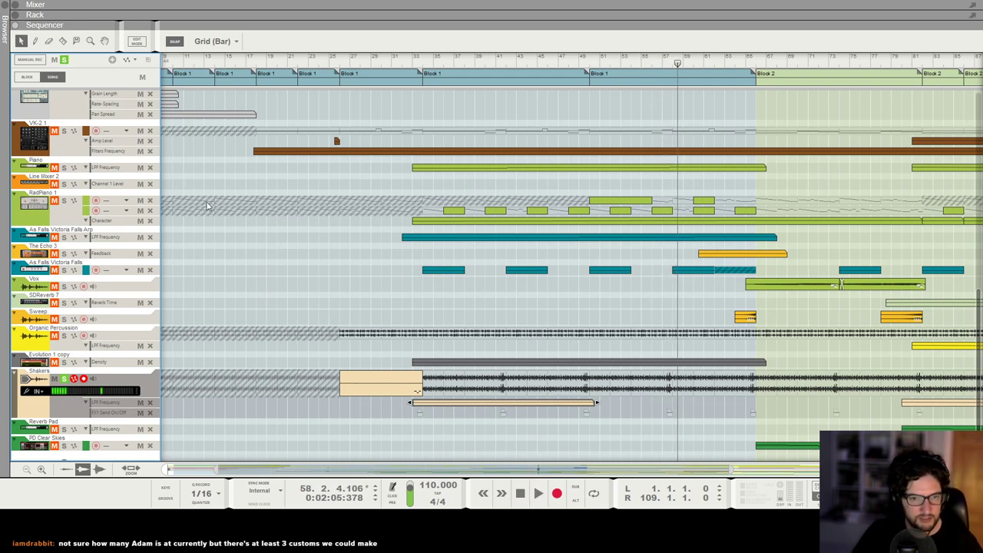
pyautogui.click(65, 378)
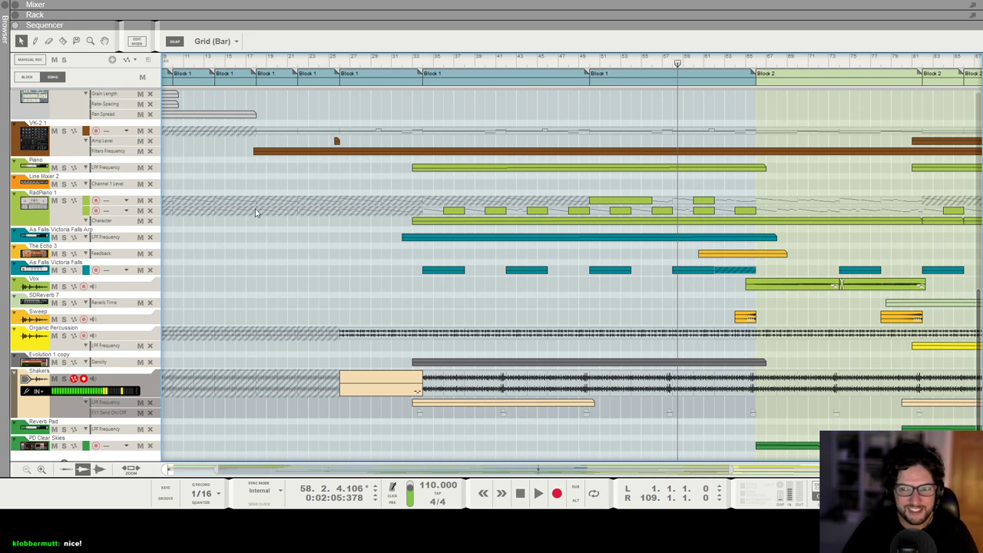
# Solo the As Falls Victoria Falls track and audition it briefly from the current position in bar 58
pyautogui.scroll(-1, 385, 250)
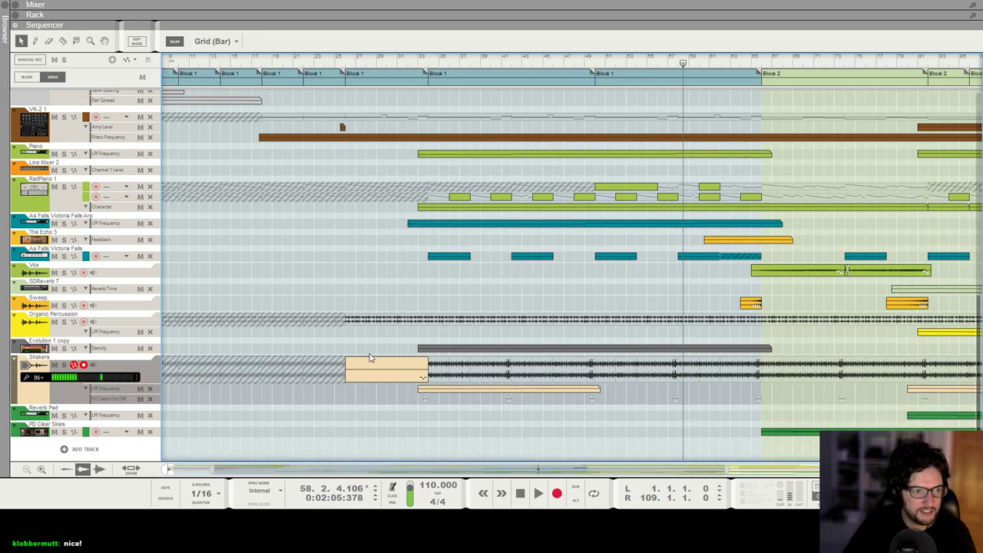
pyautogui.hscroll(5, 369, 357)
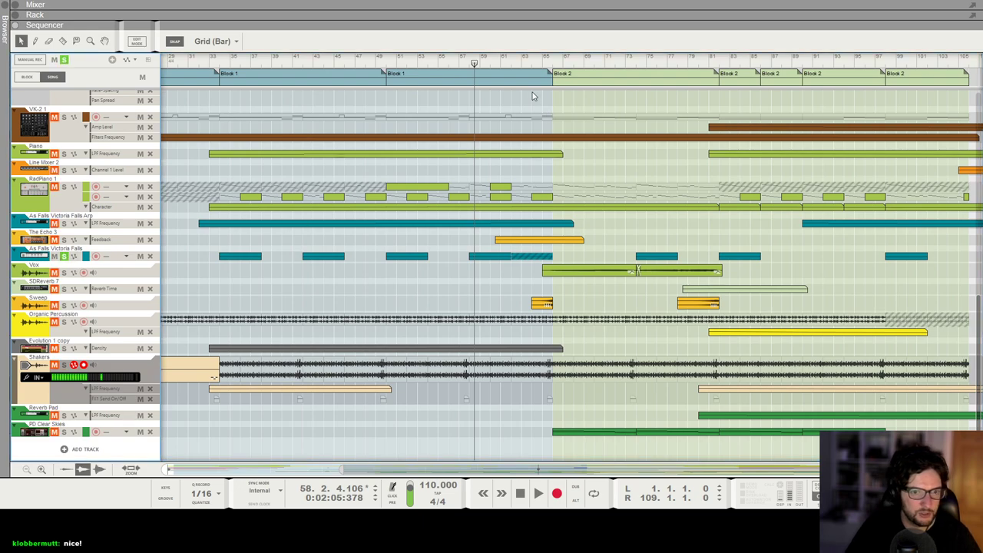
pyautogui.press('space')
pyautogui.scroll(1, 542, 193)
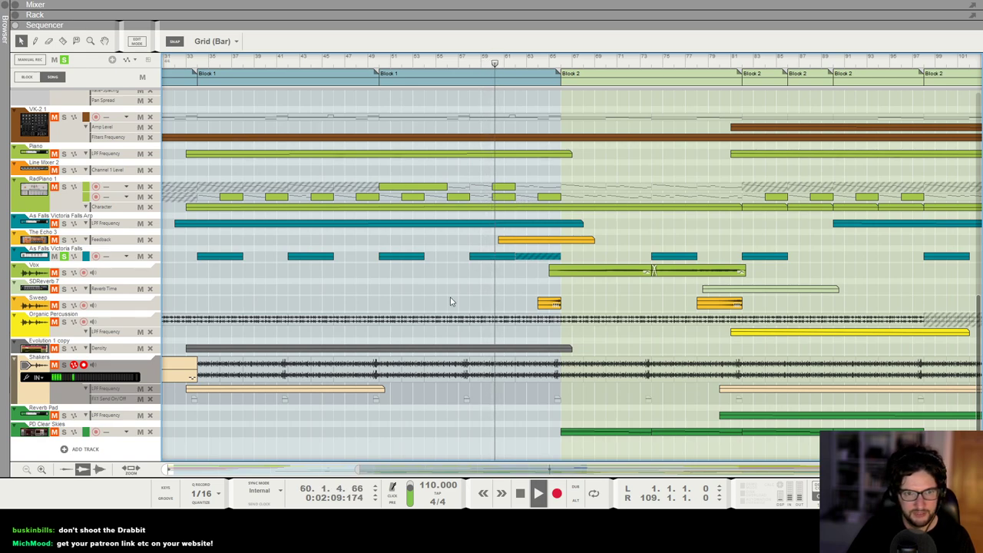
pyautogui.press('space')
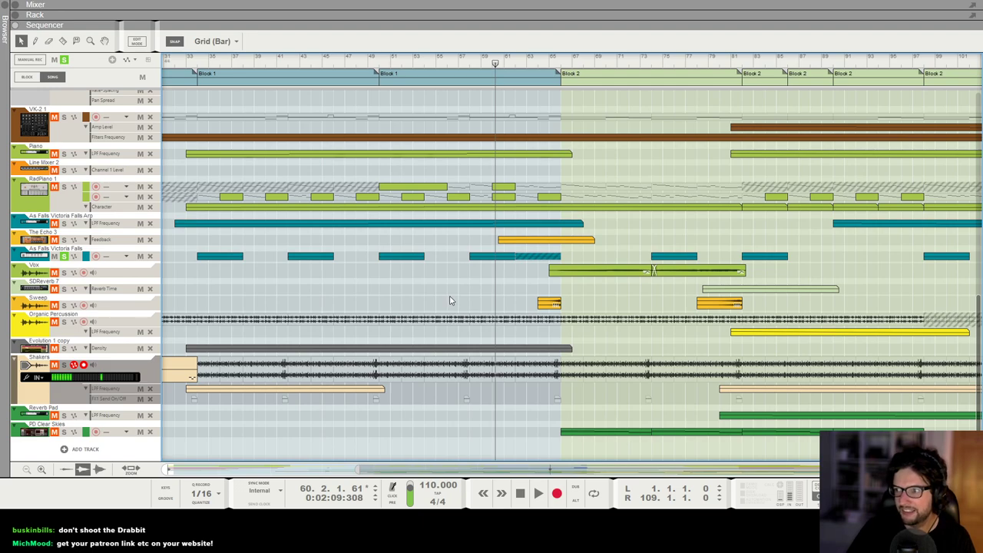
# Clear the As Falls Victoria Falls solo, play the ending from bar 98, and review the closing automation clips
pyautogui.hscroll(5, 450, 300)
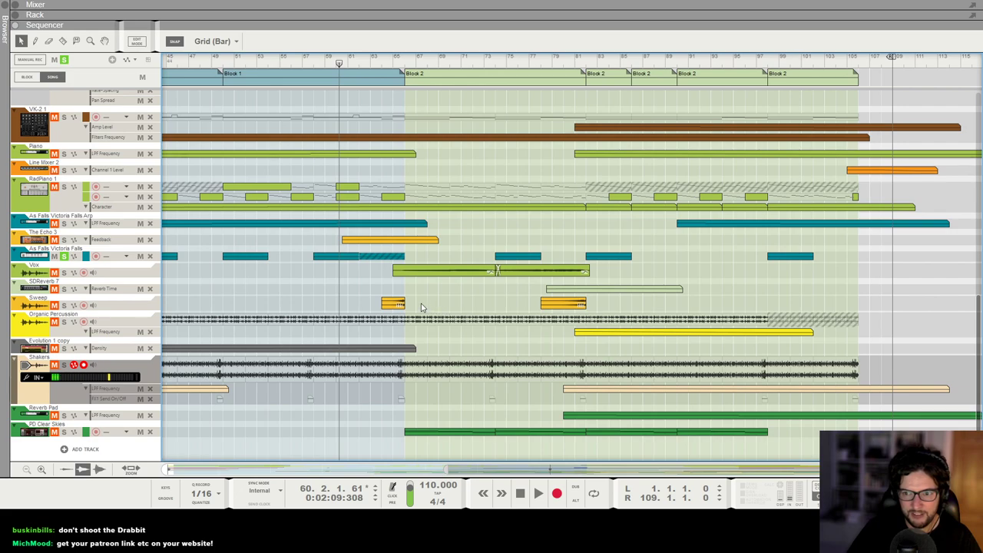
pyautogui.click(765, 61)
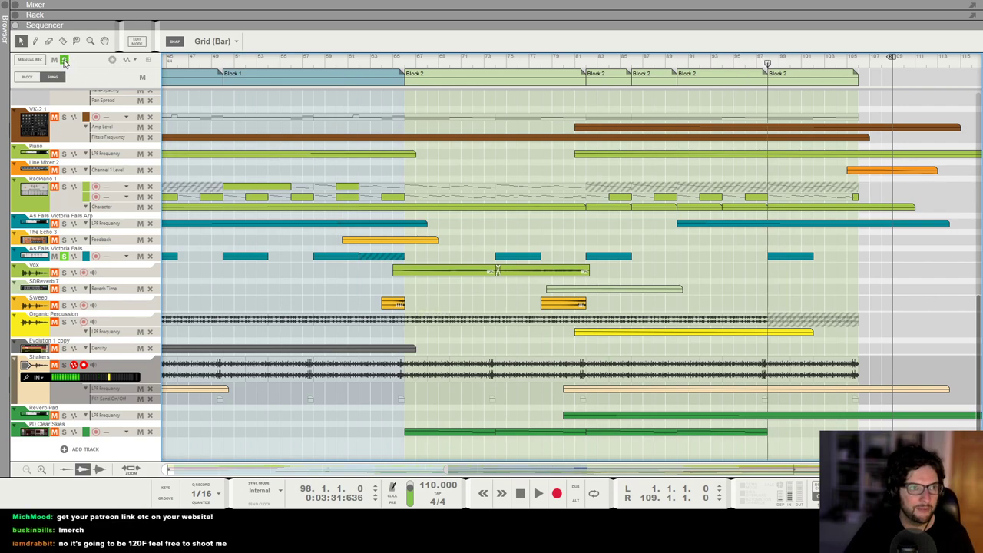
pyautogui.press('space')
pyautogui.scroll(-1, 783, 292)
pyautogui.scroll(2, 844, 231)
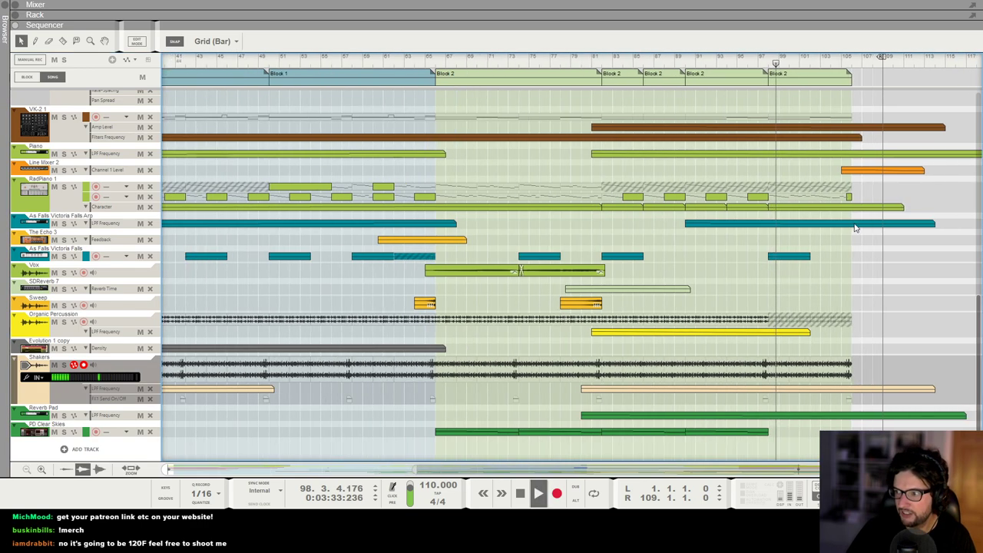
pyautogui.scroll(1, 837, 217)
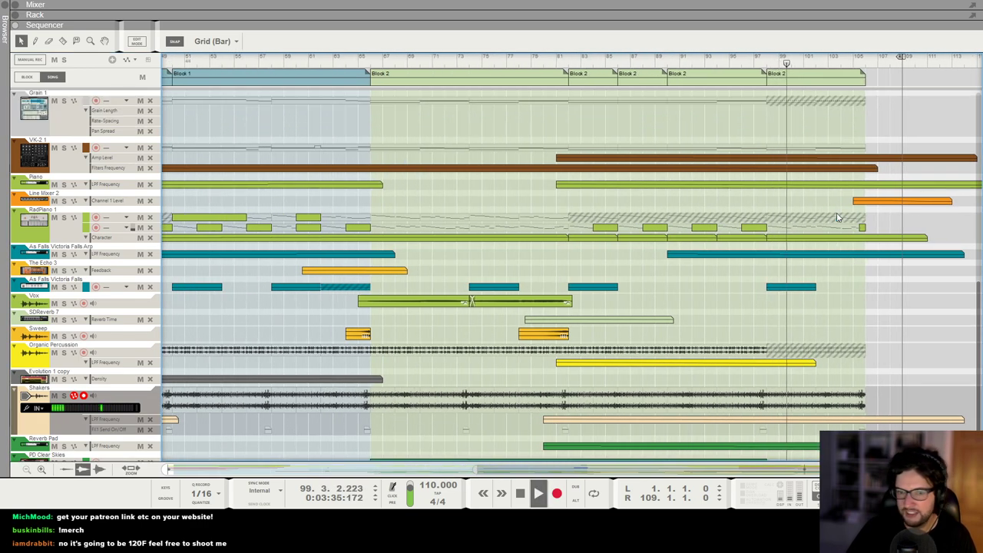
pyautogui.hscroll(2, 837, 218)
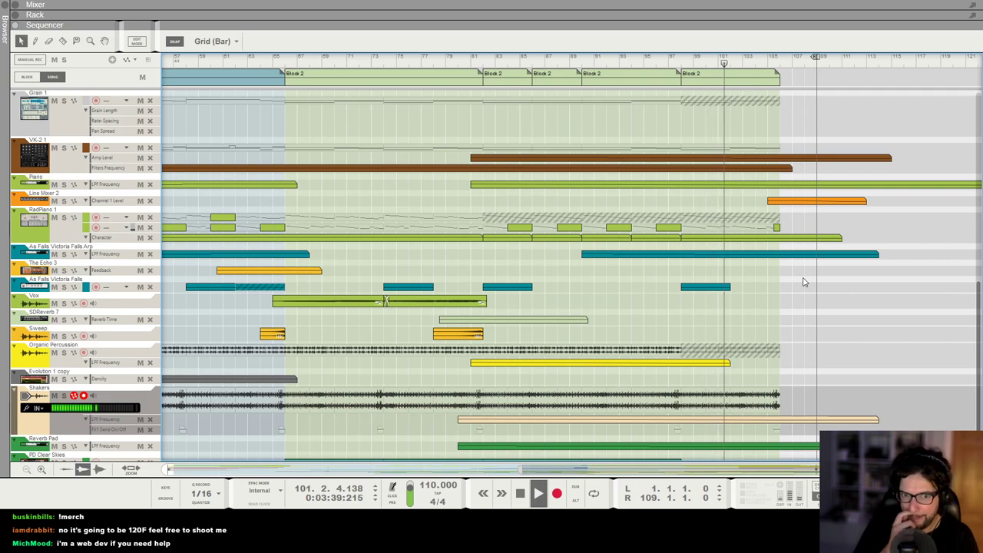
# Set the playhead to bar 82, at the start of the second Block 2 section
pyautogui.scroll(-1, 804, 282)
pyautogui.scroll(-1, 804, 283)
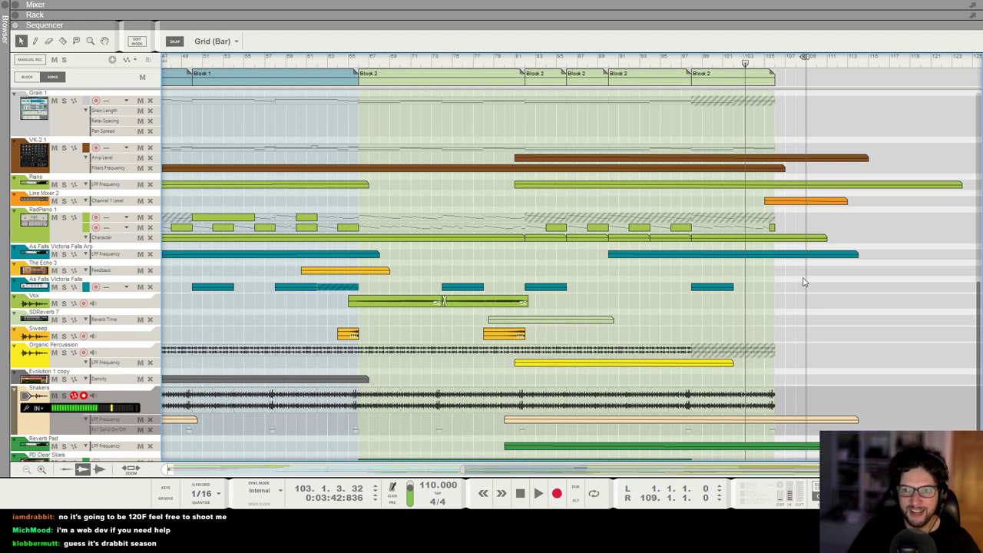
pyautogui.hscroll(-2, 742, 322)
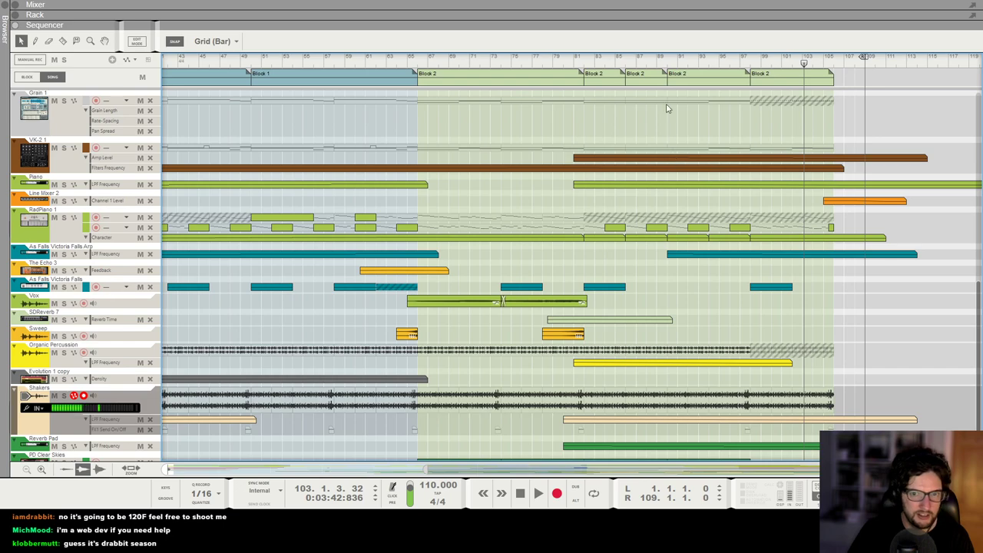
pyautogui.click(585, 61)
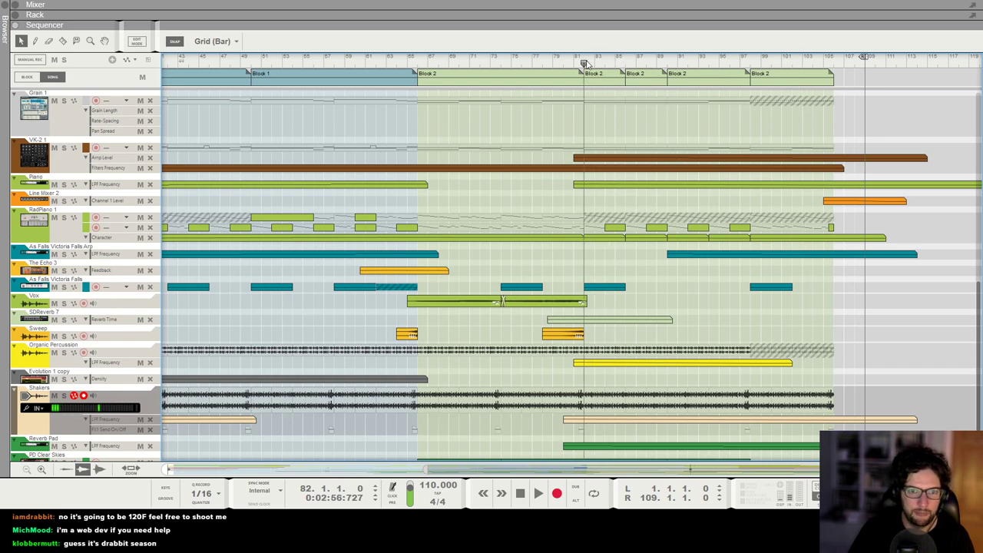
# Solo the As Falls Victoria Falls track, audition it from bar 82, and examine its Combinator's devices in the rack
pyautogui.click(64, 286)
pyautogui.press('space')
pyautogui.press('F6')
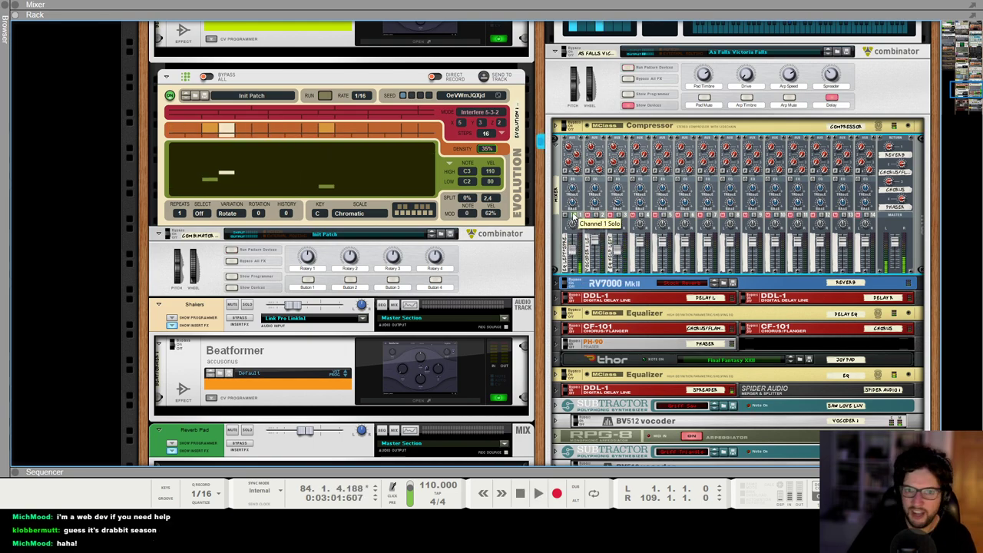
pyautogui.press('F5')
pyautogui.press('F7')
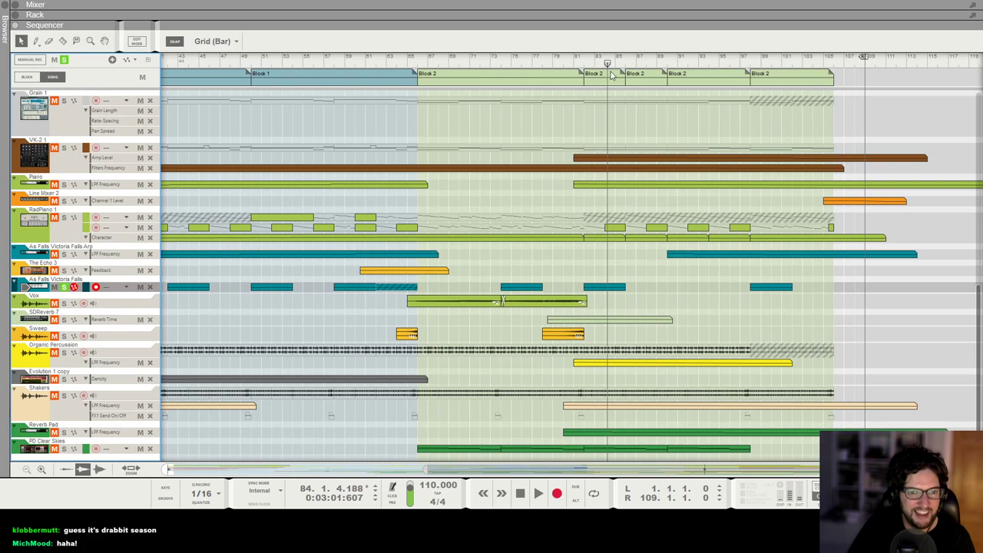
# Replay the soloed As Falls Victoria Falls part from bar 82, hide its Combinator's devices, and inspect the Vox leveling amplifier
pyautogui.click(581, 63)
pyautogui.press('F6')
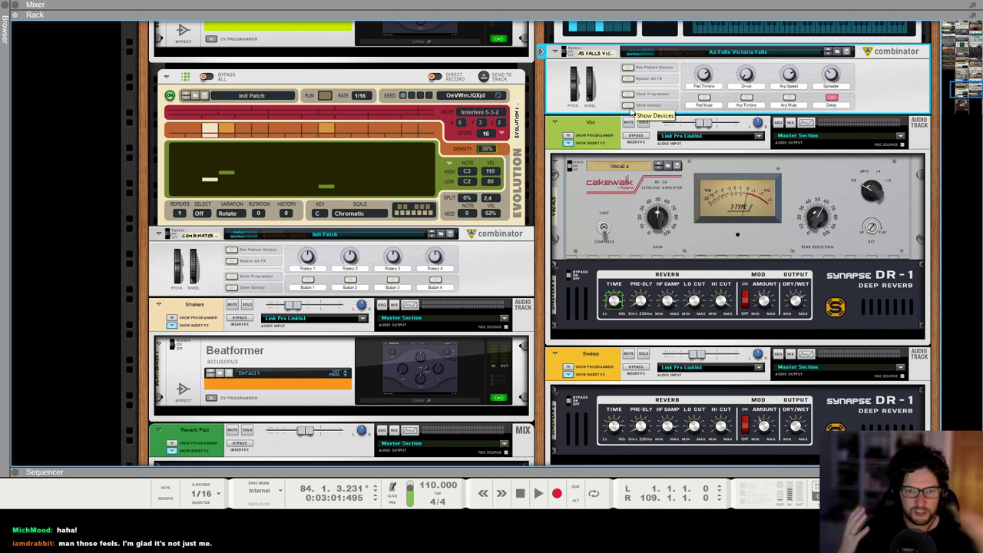
pyautogui.click(621, 200)
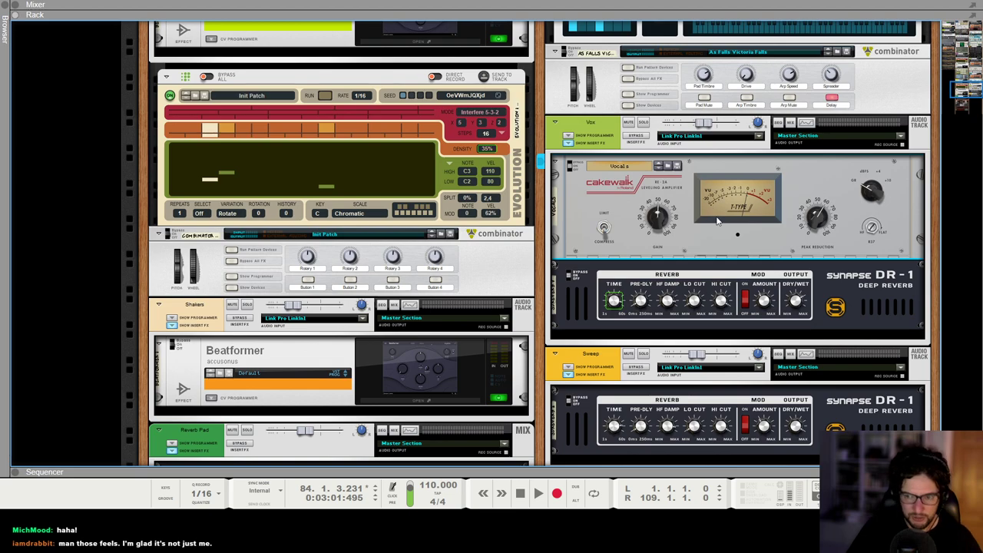
pyautogui.press('F7')
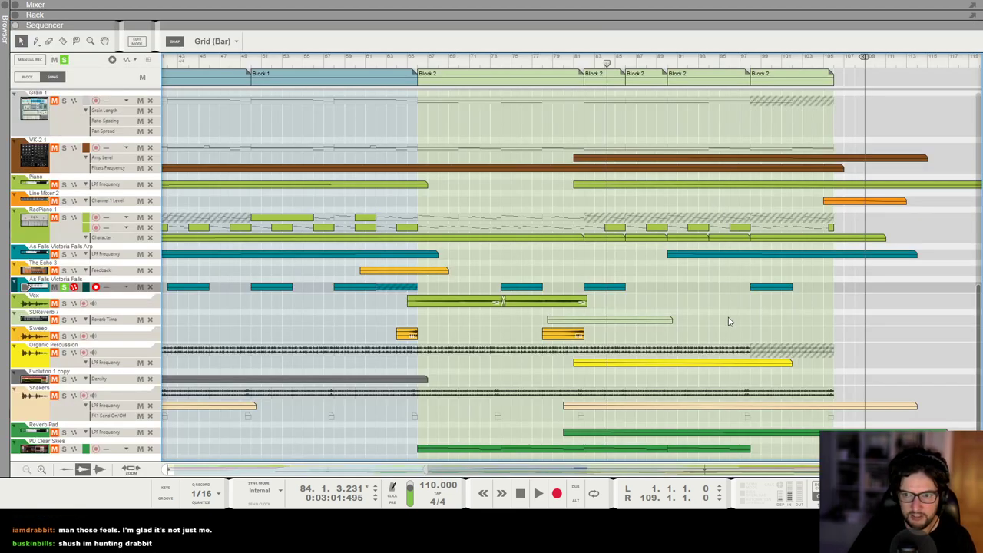
# Clear the As Falls Victoria Falls solo and play the full mix around the start of the first Block 2 section
pyautogui.scroll(-1, 728, 315)
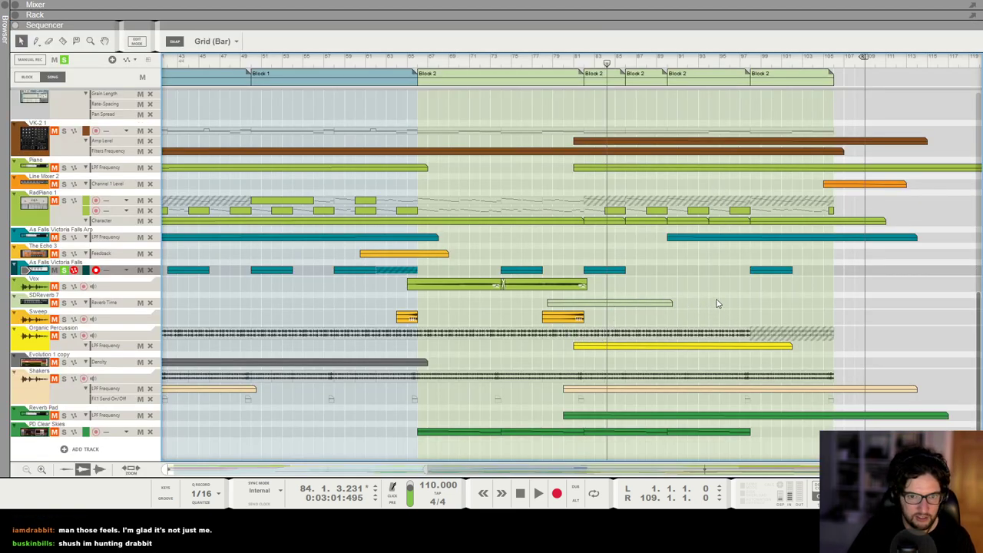
pyautogui.scroll(15, 729, 256)
pyautogui.scroll(-12, 757, 263)
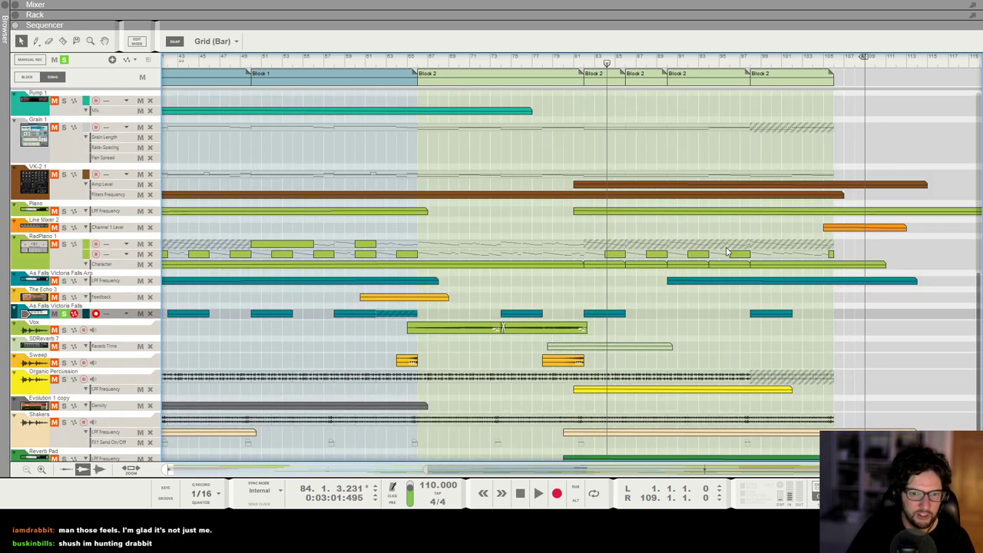
pyautogui.scroll(-2, 727, 253)
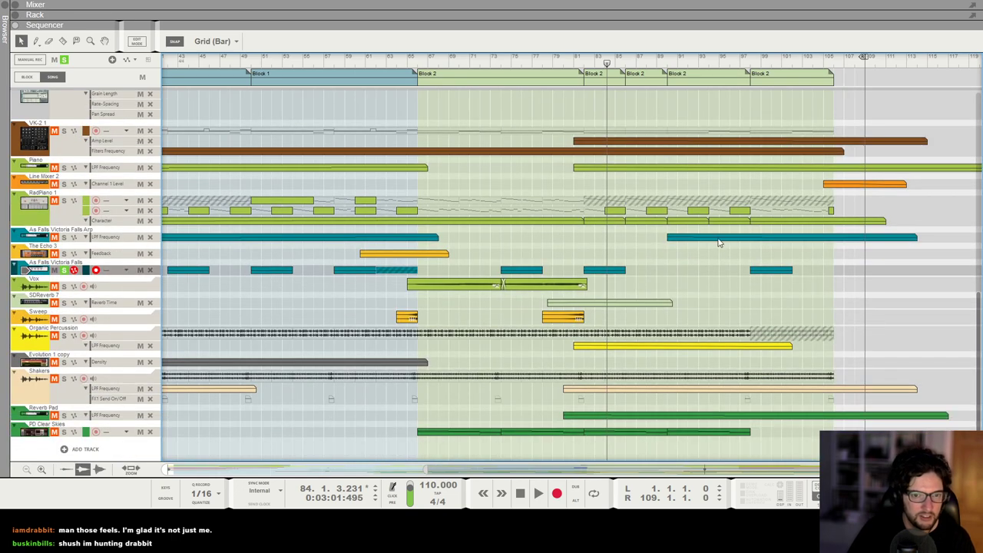
pyautogui.click(64, 285)
pyautogui.moveTo(446, 56); pyautogui.dragTo(450, 138)
pyautogui.click(64, 286)
pyautogui.press('space')
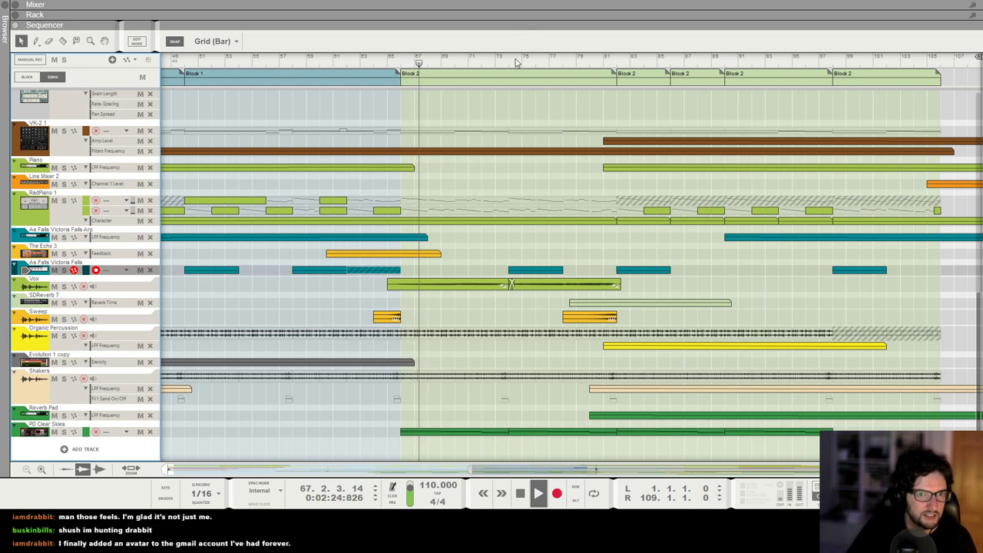
# Solo the Vox and SDReverb 7 tracks during playback and examine the Reverb Time automation clip
pyautogui.click(64, 286)
pyautogui.click(551, 221)
pyautogui.click(568, 255)
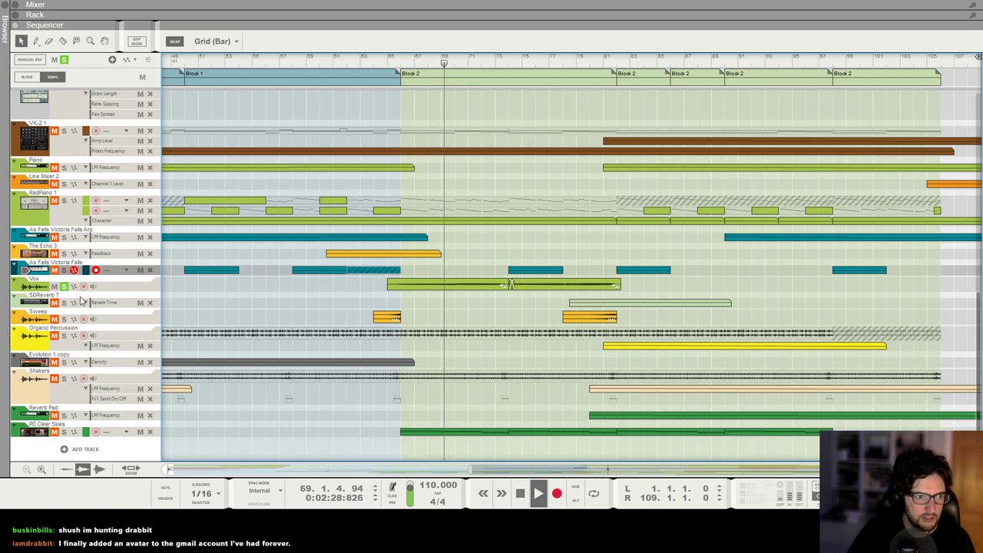
pyautogui.scroll(2, 680, 308)
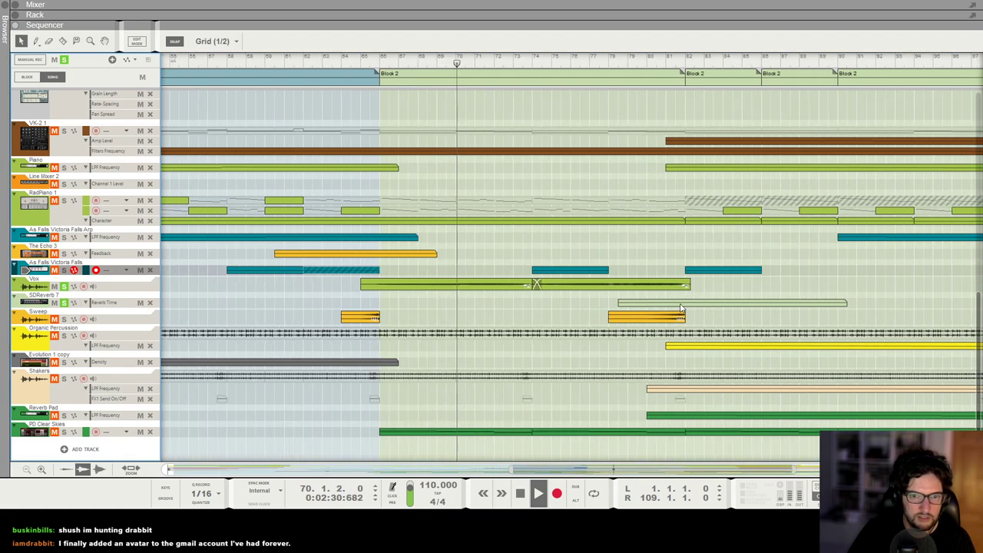
pyautogui.click(680, 308)
pyautogui.scroll(2, 729, 307)
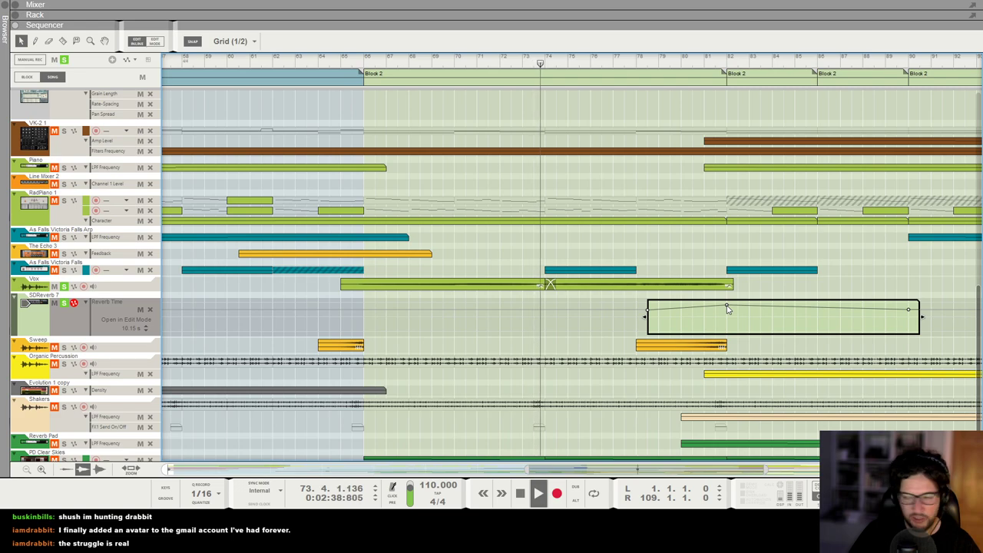
pyautogui.click(638, 265)
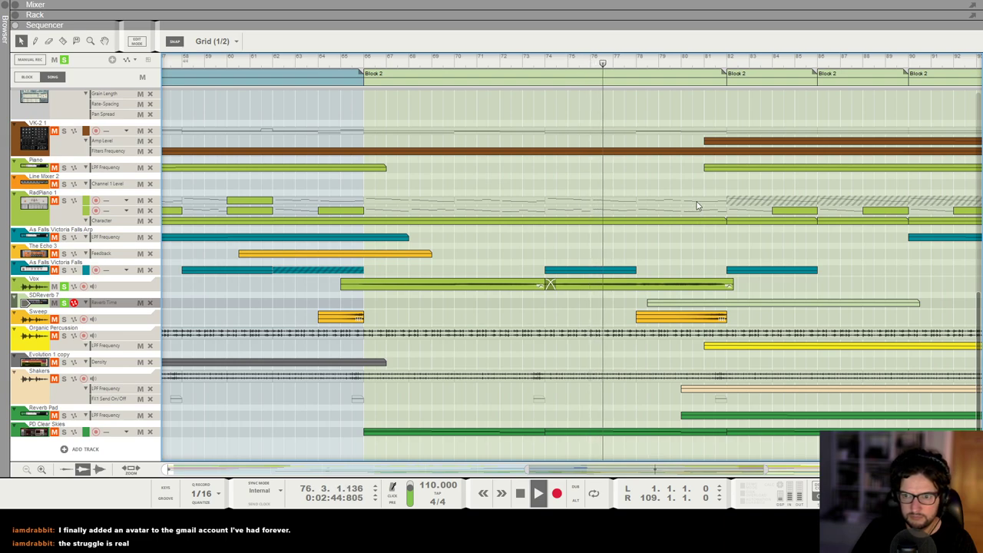
# Follow the soloed Vox track through the end of its clip in bar 82, clear all solos, and stop playback
pyautogui.click(131, 286)
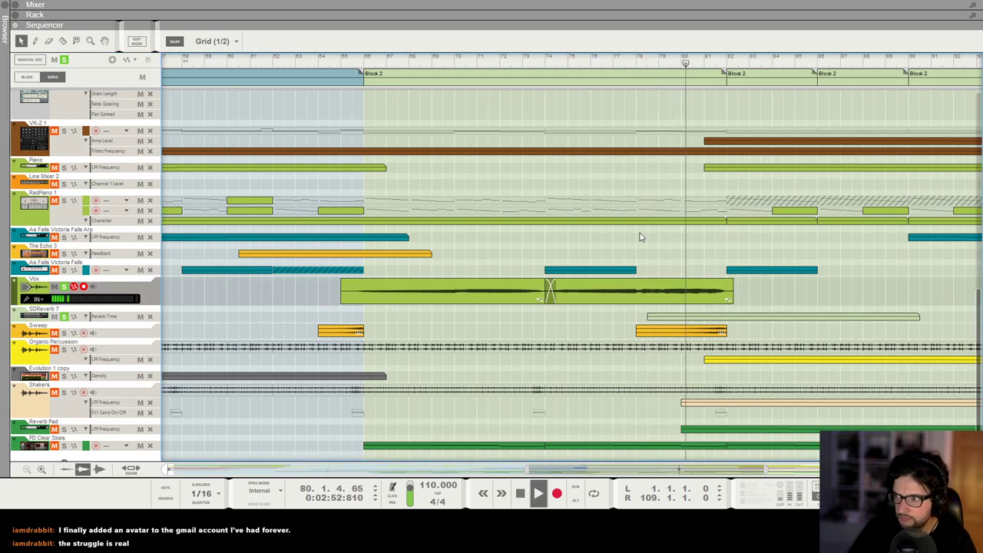
pyautogui.hscroll(2, 691, 222)
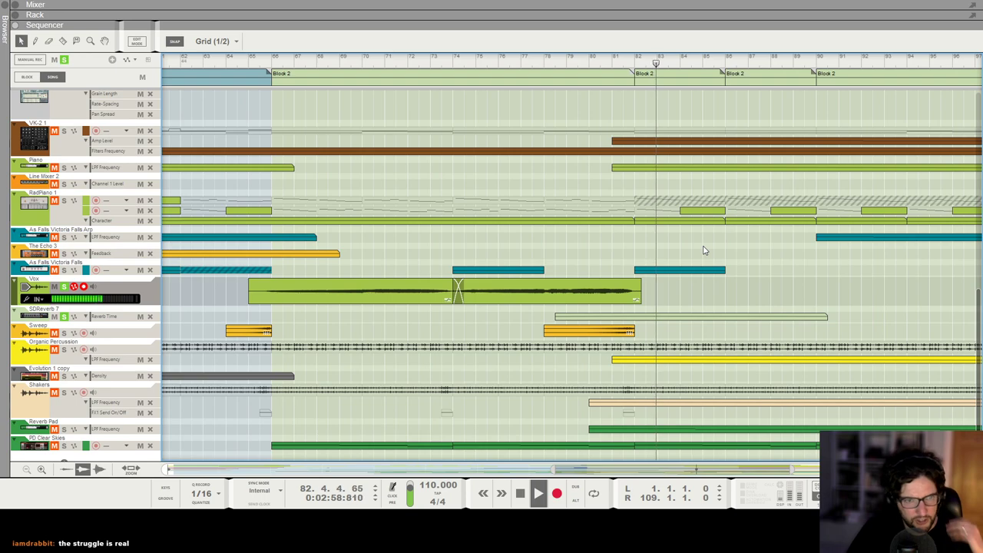
pyautogui.click(64, 60)
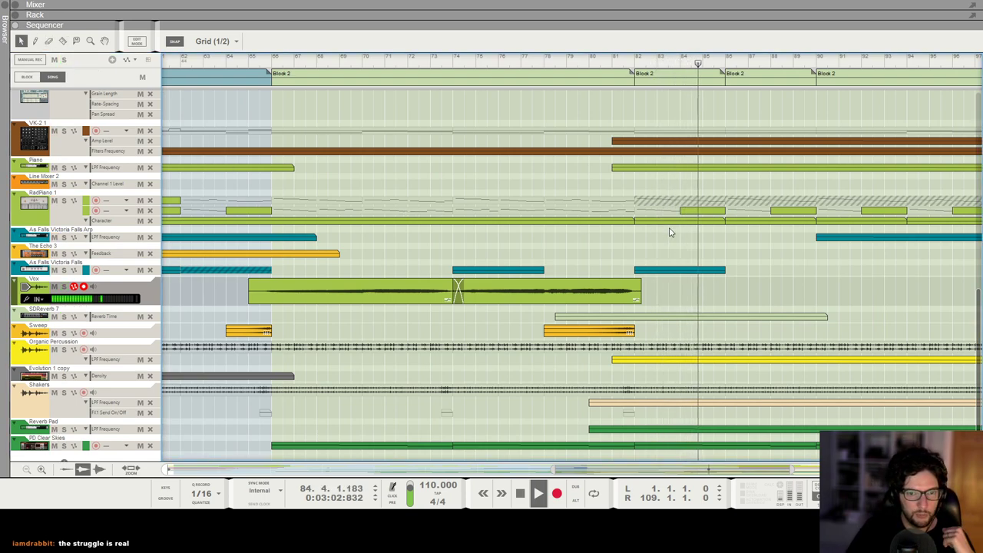
pyautogui.press('space')
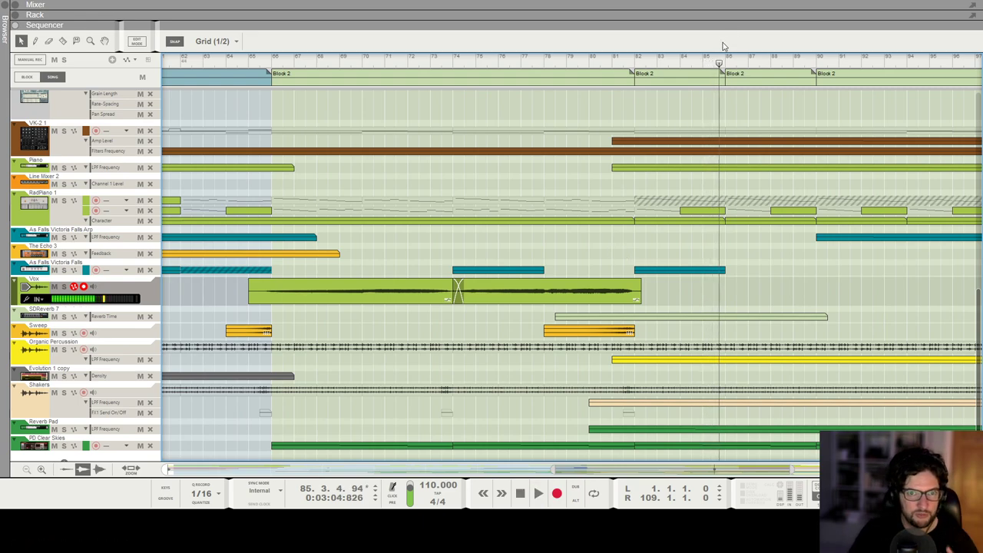
# Set the playhead to bar 66 at the start of the first Block 2 section and bring up the mixer channels
pyautogui.click(634, 65)
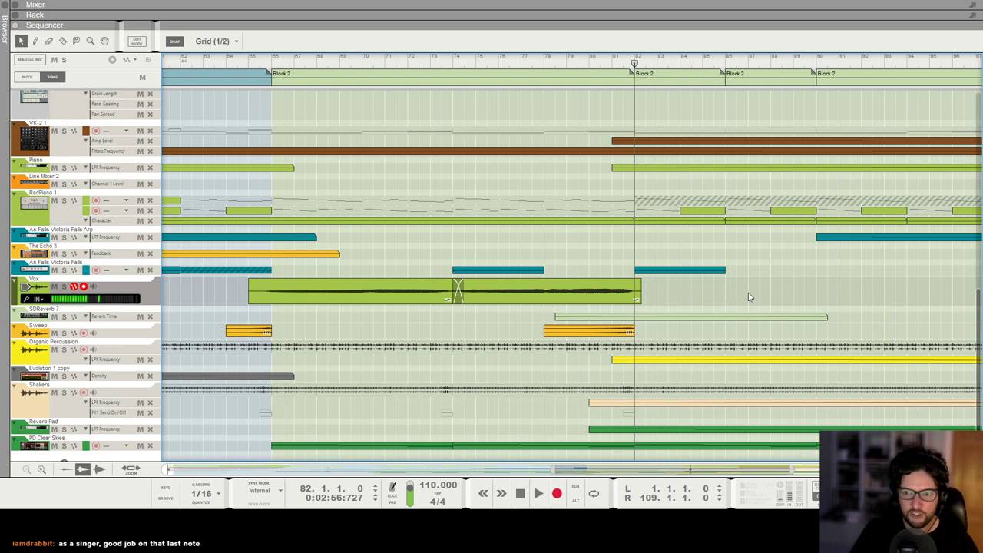
pyautogui.click(279, 73)
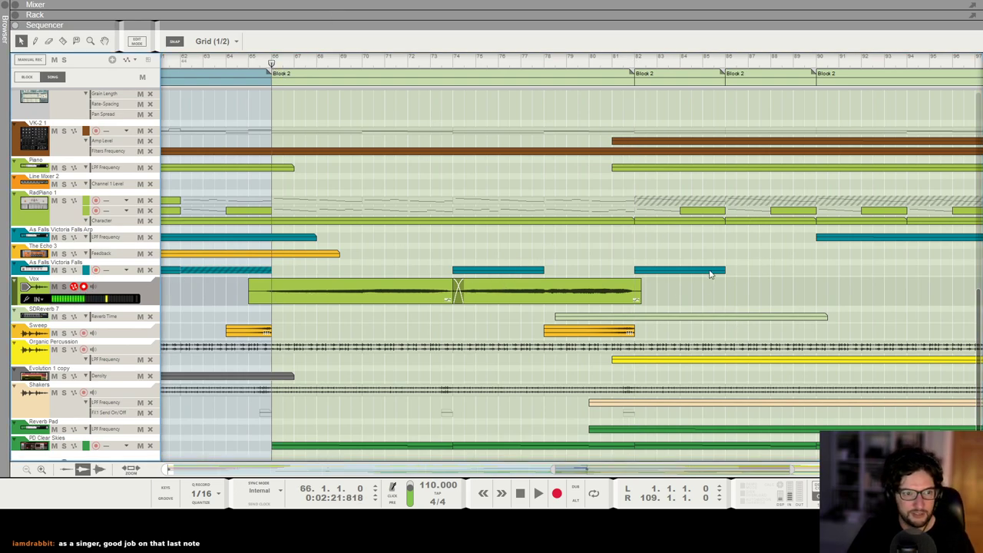
pyautogui.press('F5')
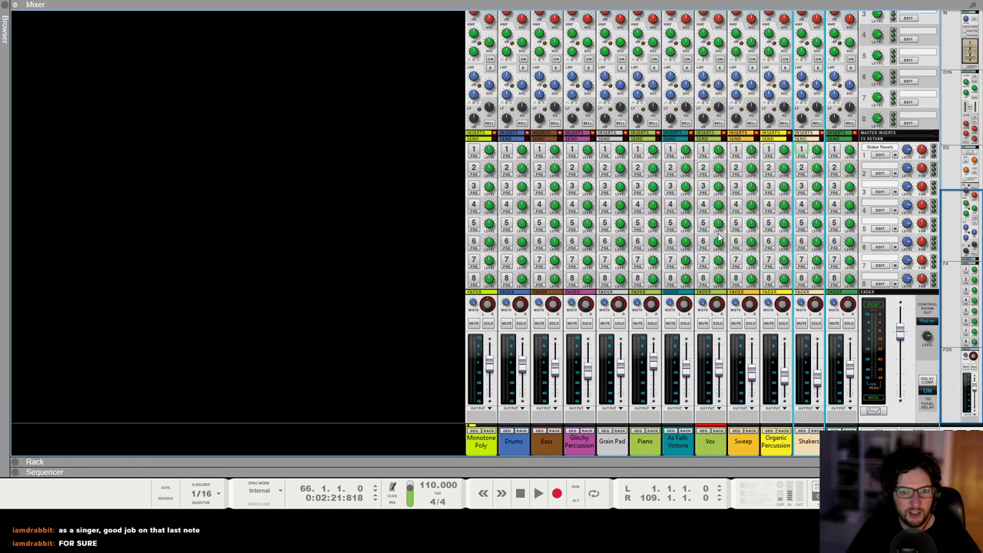
# Switch off the high-pass filter in the Vox channel's EQ
pyautogui.scroll(5, 717, 240)
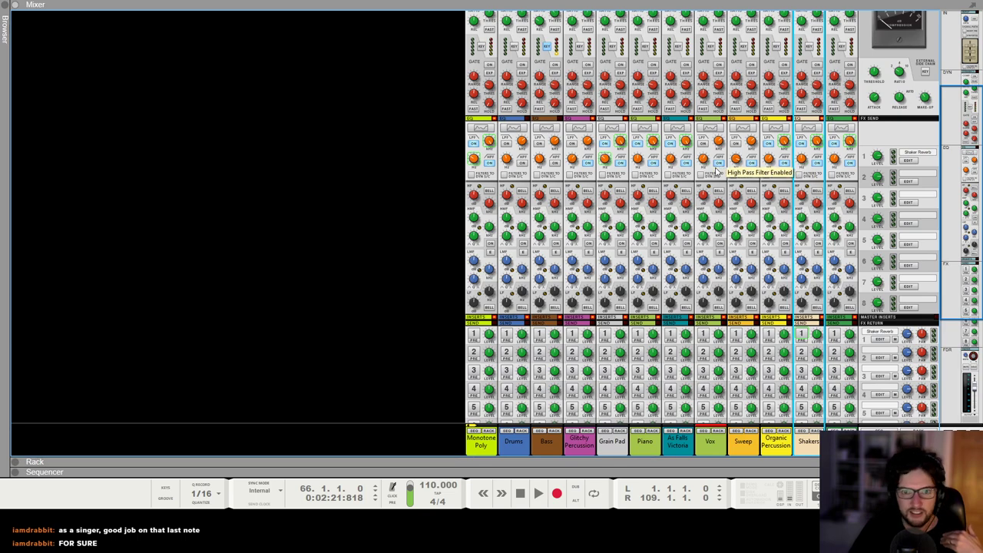
pyautogui.click(718, 163)
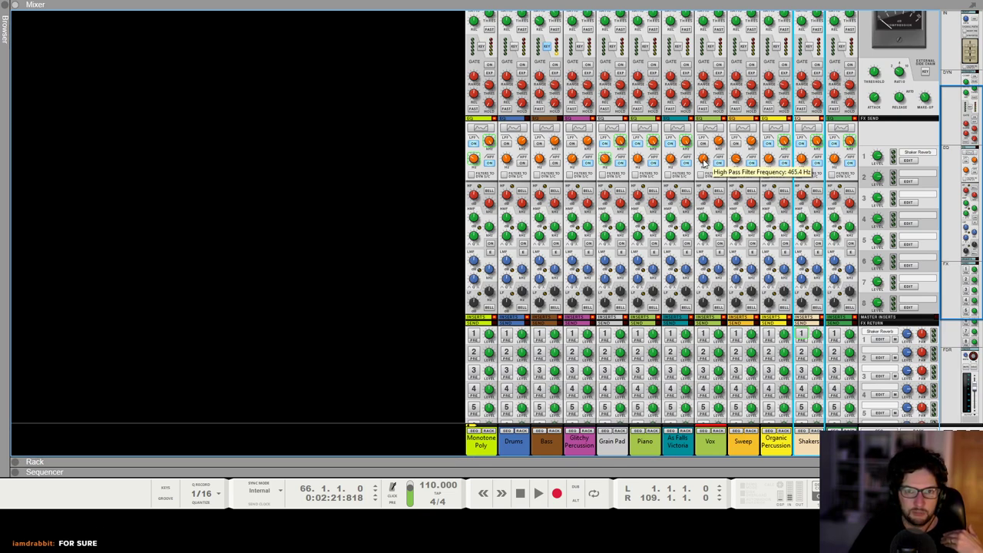
pyautogui.click(718, 164)
pyautogui.click(718, 164)
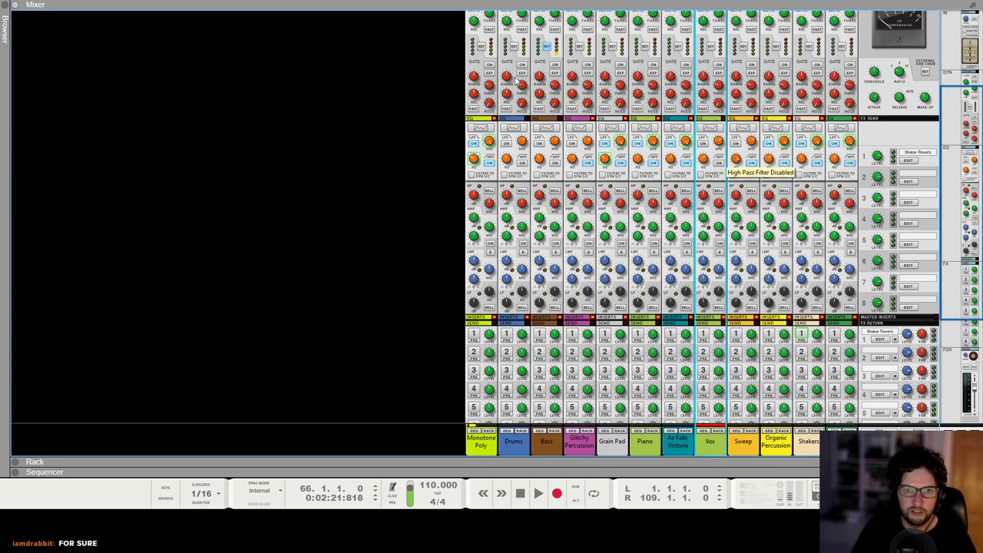
# Play the song from bar 66, audition the Vox channel in solo, and return to the song start
pyautogui.press('F7')
pyautogui.press('space')
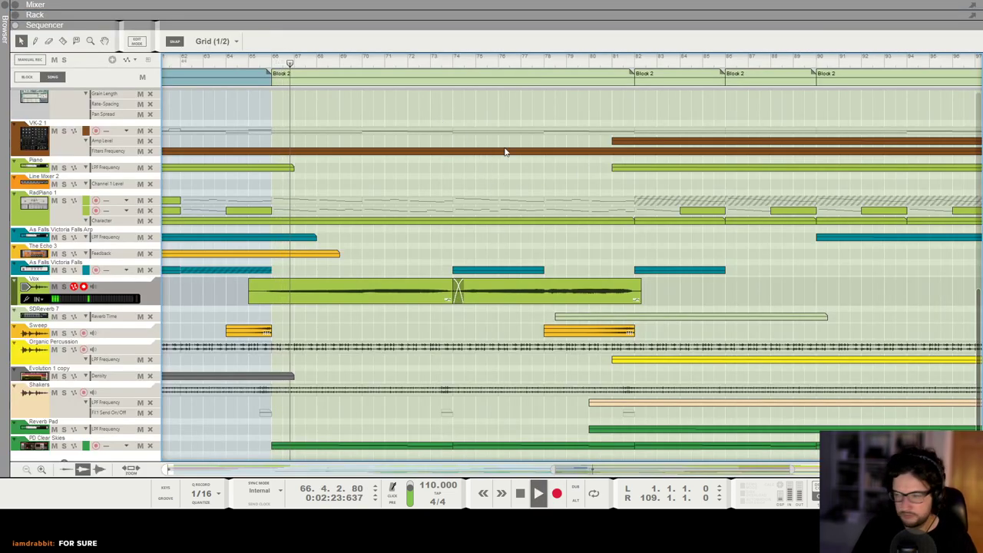
pyautogui.press('F5')
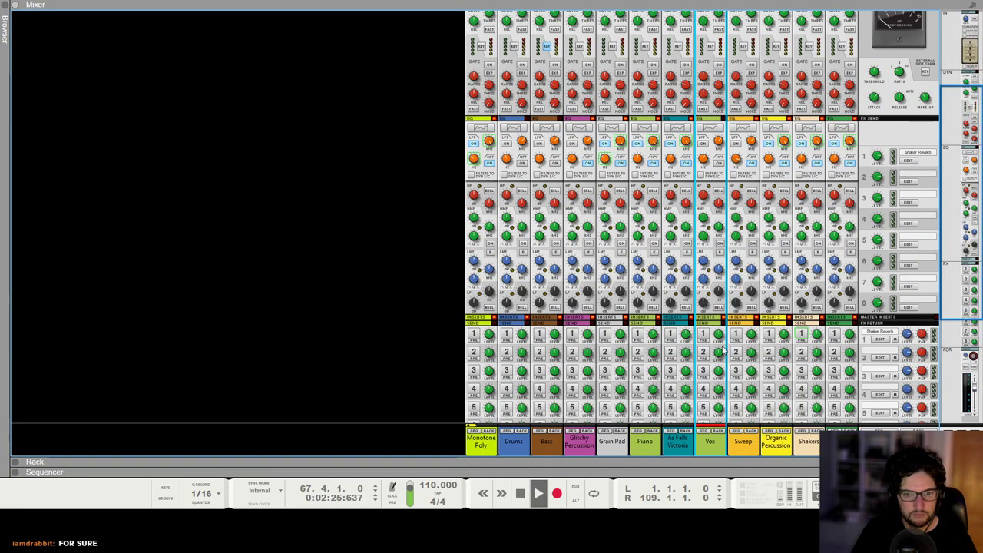
pyautogui.scroll(-3, 735, 305)
pyautogui.scroll(3, 722, 136)
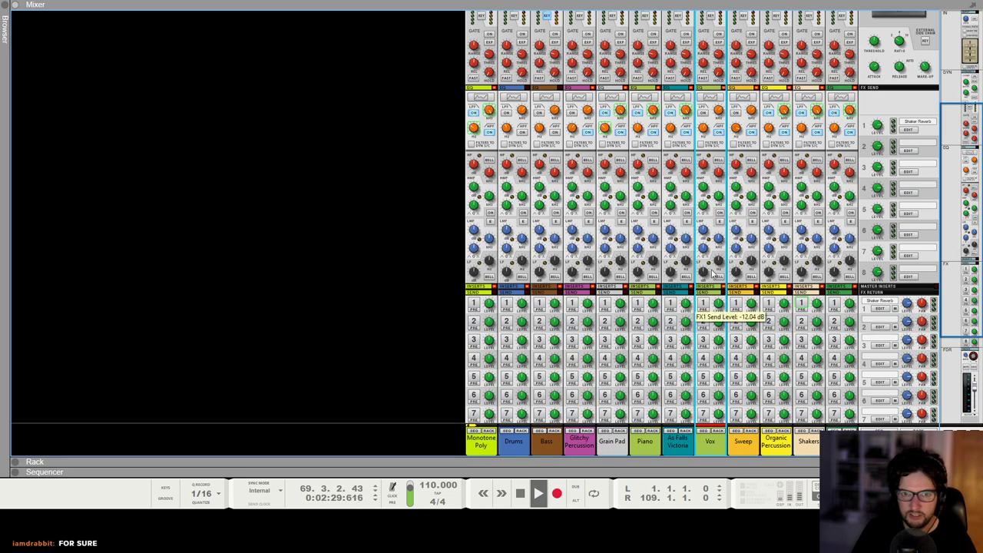
pyautogui.scroll(-1, 741, 198)
pyautogui.scroll(-2, 741, 198)
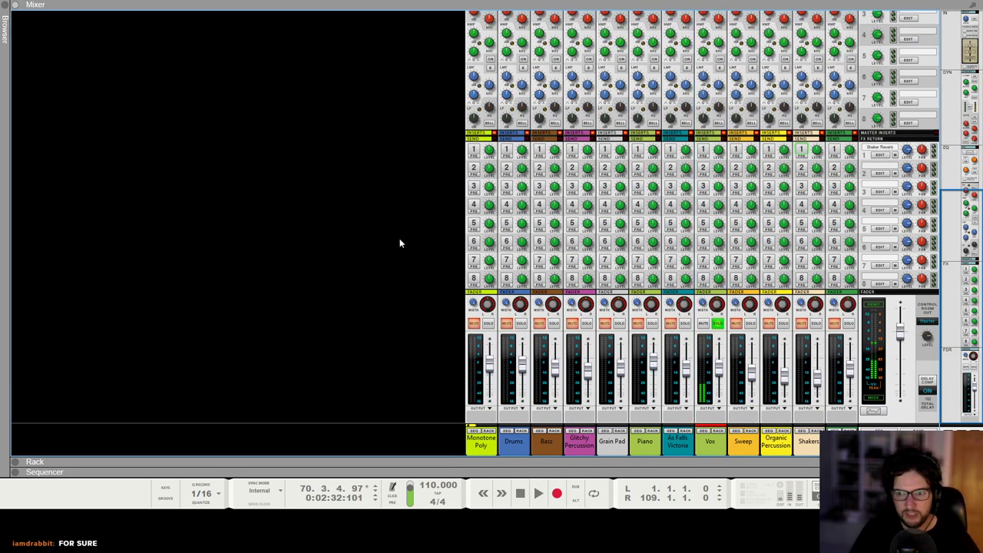
pyautogui.click(714, 326)
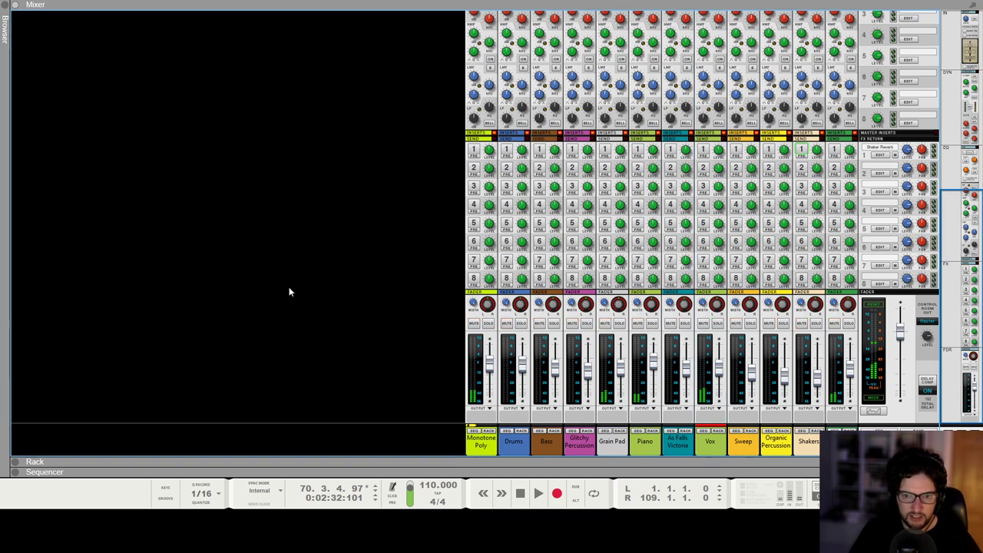
pyautogui.press('space')
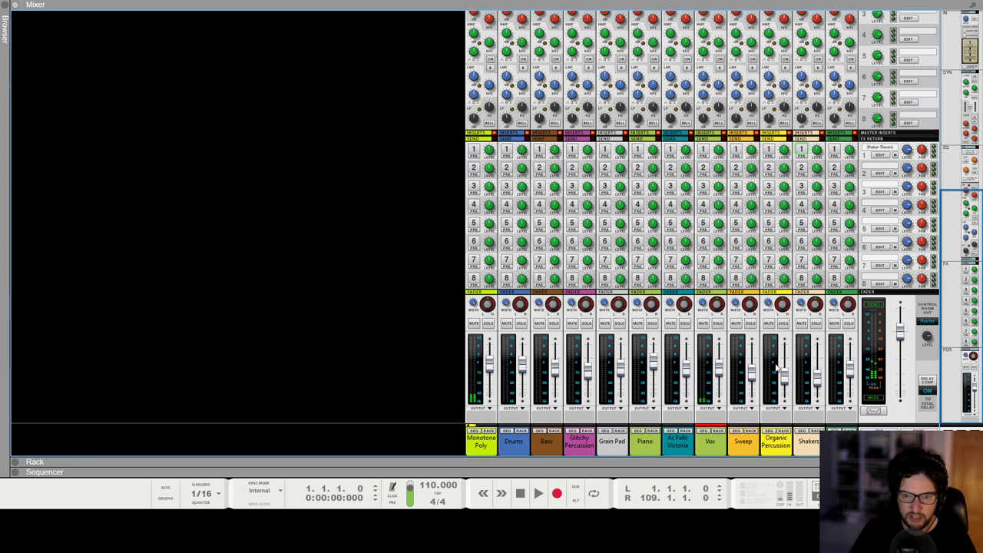
# Show the Sweep channel's device in the rack and switch to the sequencer
pyautogui.click(749, 433)
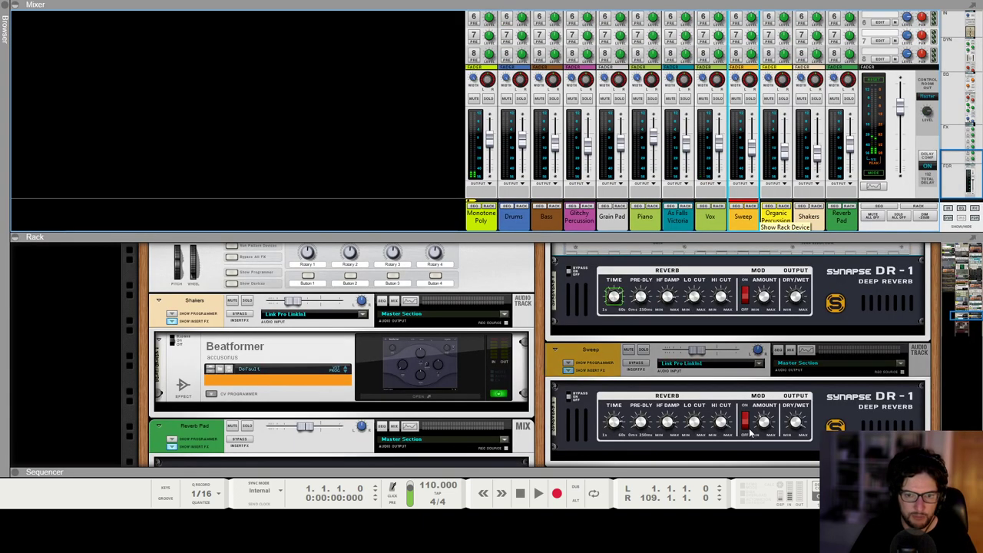
pyautogui.click(737, 207)
pyautogui.press('F5')
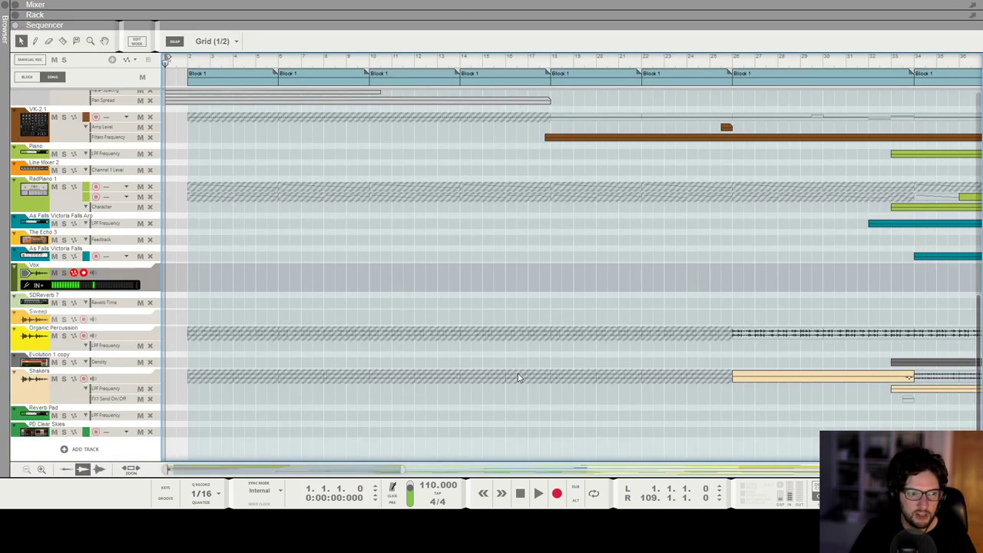
# Select the first Sweep clip and set the song position to its start at bar 64
pyautogui.scroll(-6, 499, 346)
pyautogui.scroll(-2, 462, 318)
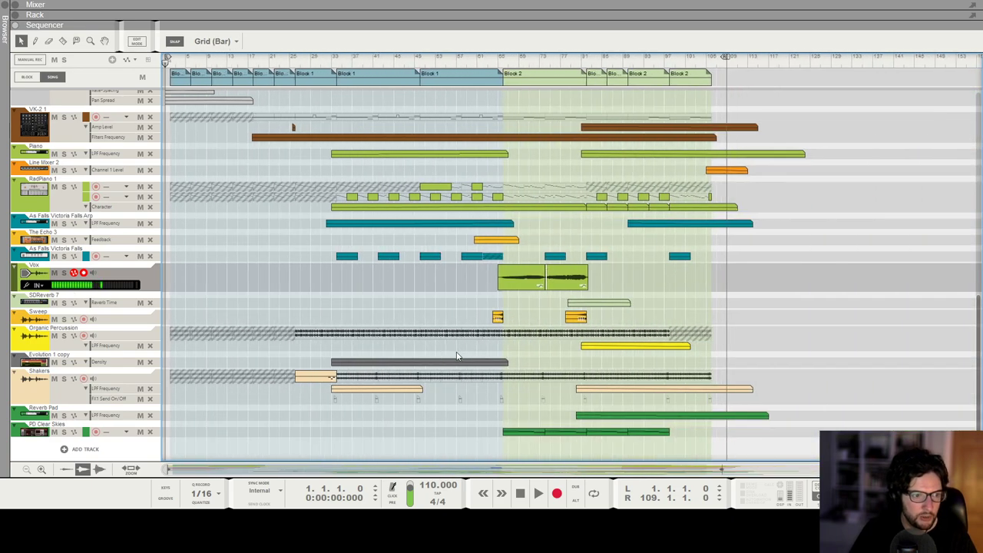
pyautogui.scroll(1, 595, 373)
pyautogui.click(527, 318)
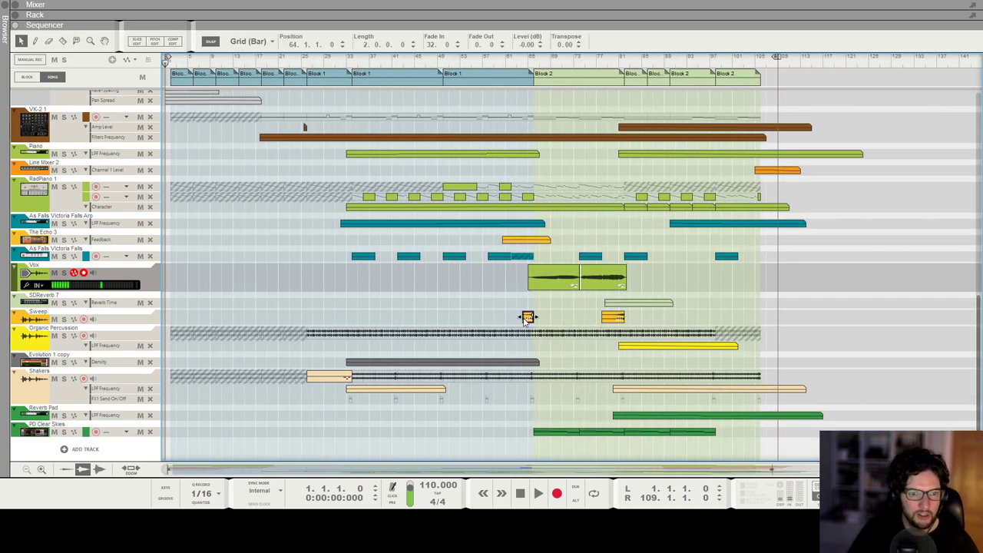
pyautogui.click(522, 61)
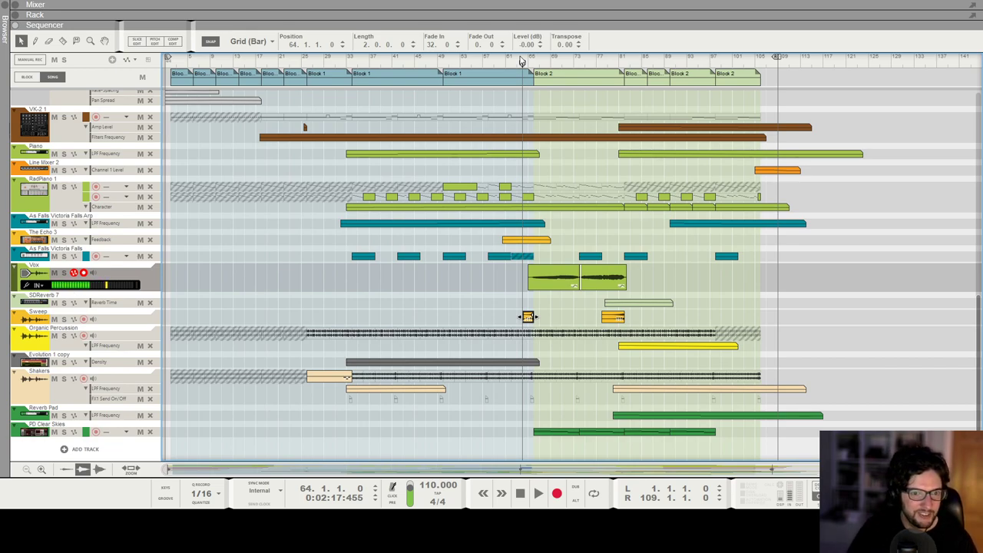
# Deselect the clip and play the song through the transition from Block 1 into Block 2
pyautogui.scroll(4, 581, 269)
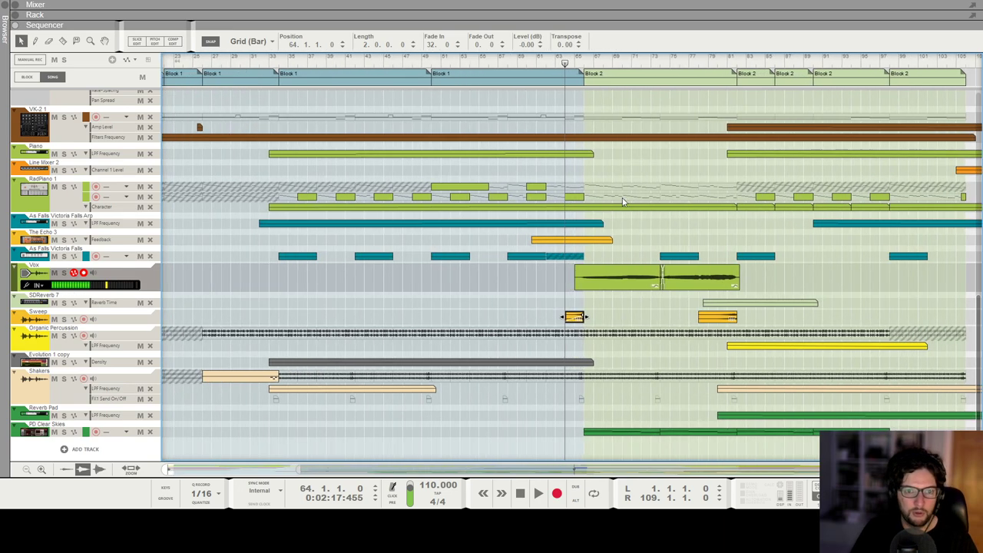
pyautogui.click(665, 322)
pyautogui.scroll(-3, 645, 269)
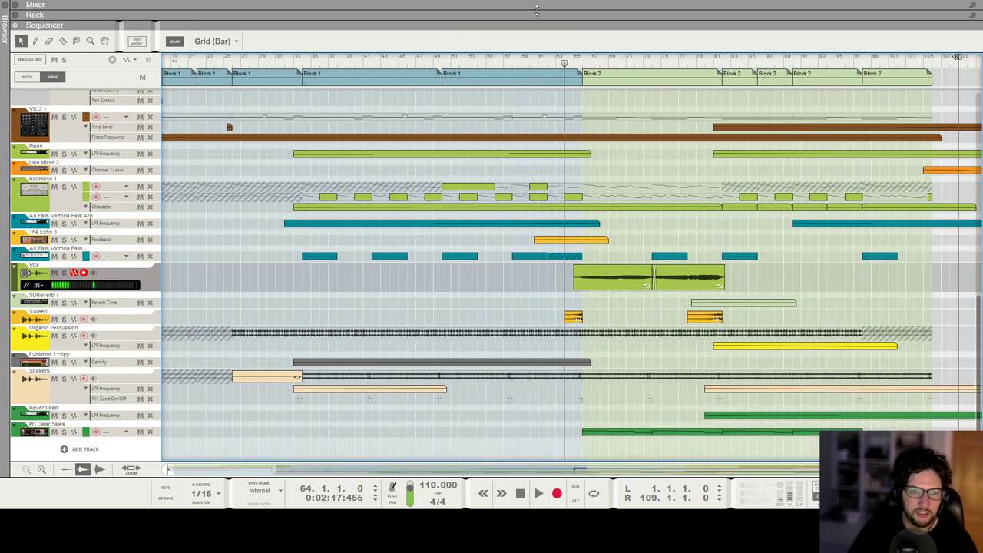
pyautogui.click(547, 64)
pyautogui.press('space')
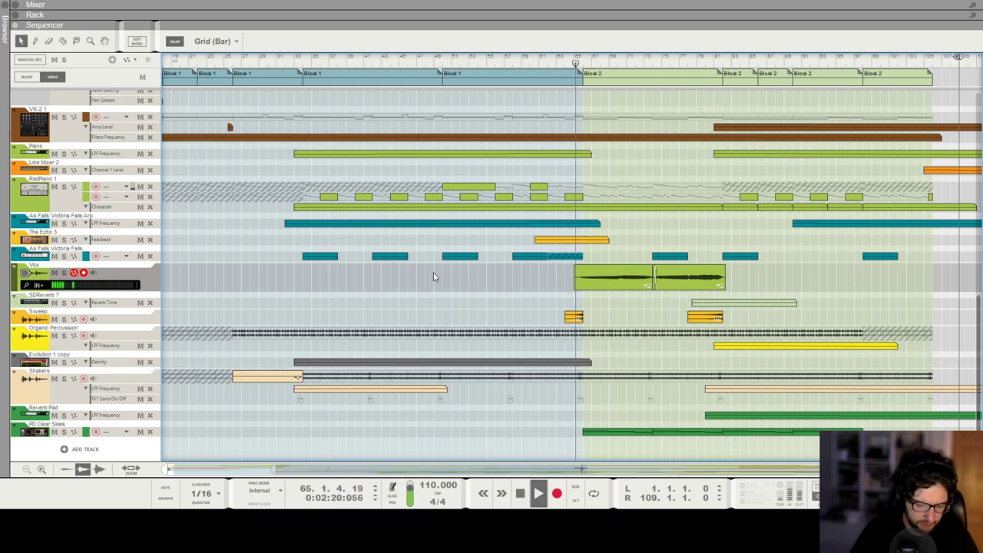
pyautogui.scroll(1, 433, 276)
pyautogui.scroll(1, 433, 276)
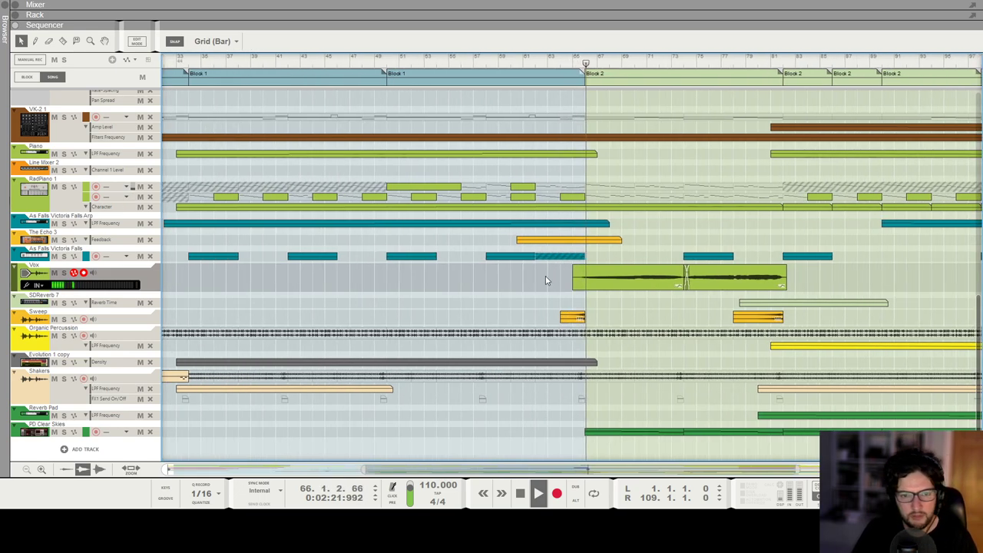
pyautogui.scroll(-3, 677, 304)
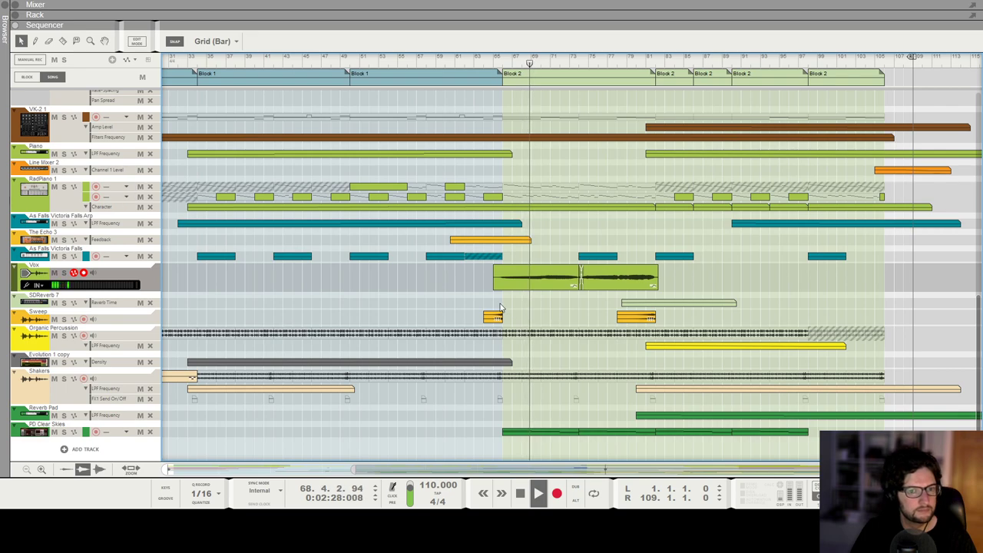
pyautogui.scroll(-1, 500, 308)
pyautogui.scroll(-1, 500, 308)
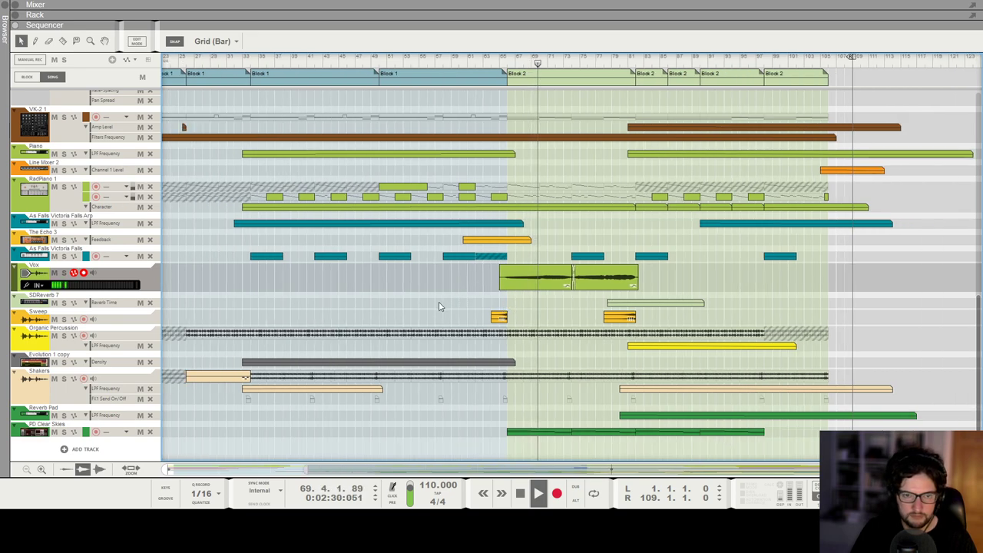
pyautogui.press('space')
# Compare the clip settings of the two Sweep clips at bars 64 and 78
pyautogui.click(497, 318)
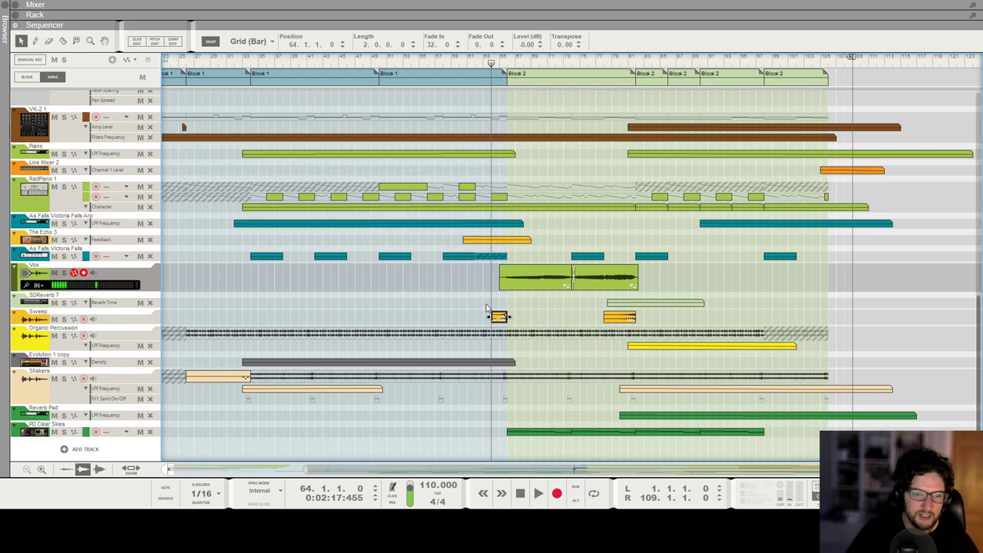
pyautogui.click(622, 319)
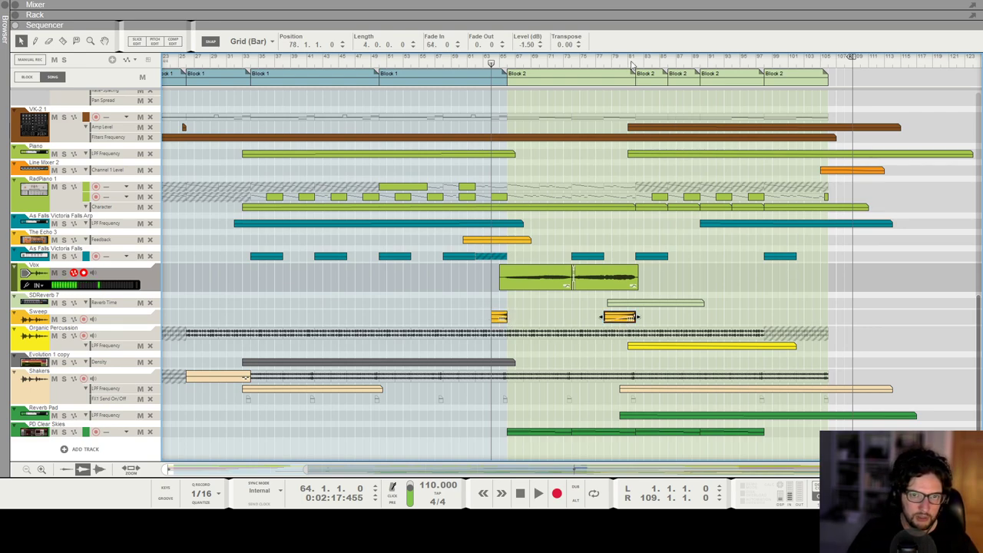
pyautogui.click(496, 318)
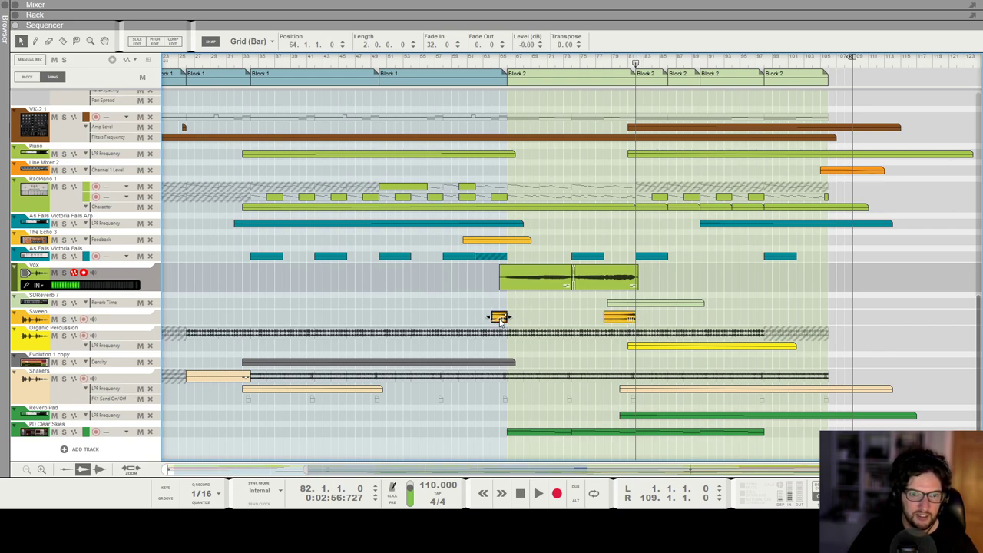
pyautogui.click(617, 319)
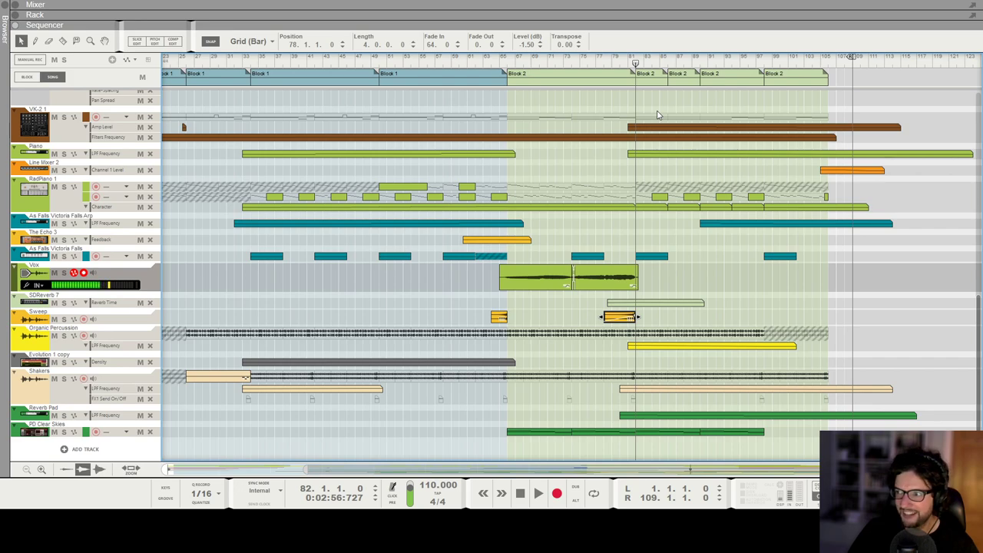
pyautogui.scroll(-2, 657, 115)
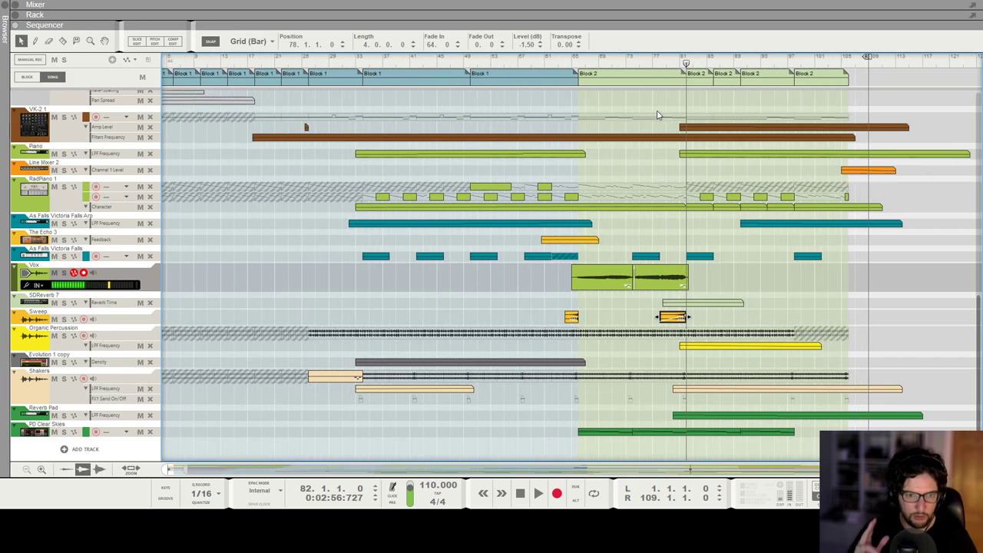
pyautogui.scroll(1, 657, 115)
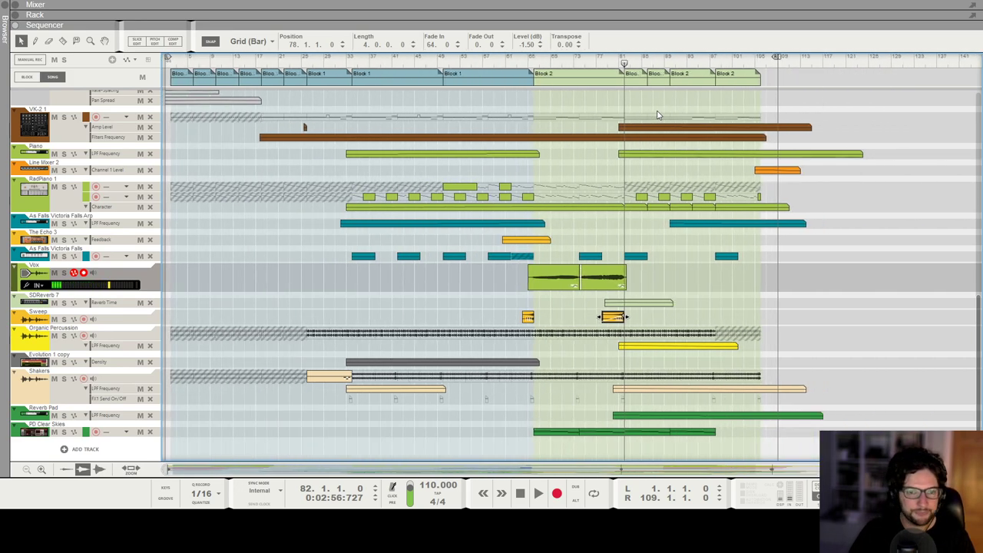
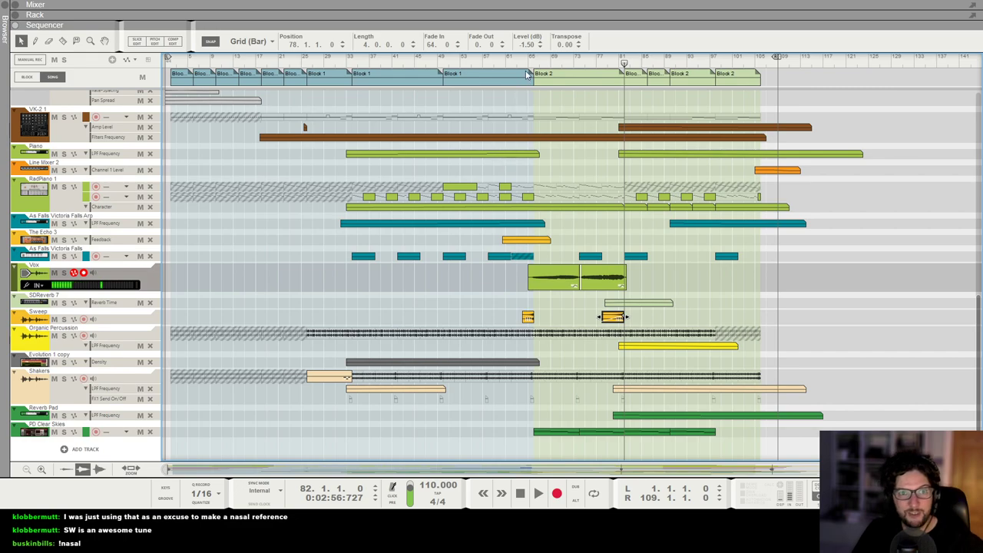
# Return to the song start and switch to the open song 200827 Facing Giants.reason
pyautogui.click(166, 58)
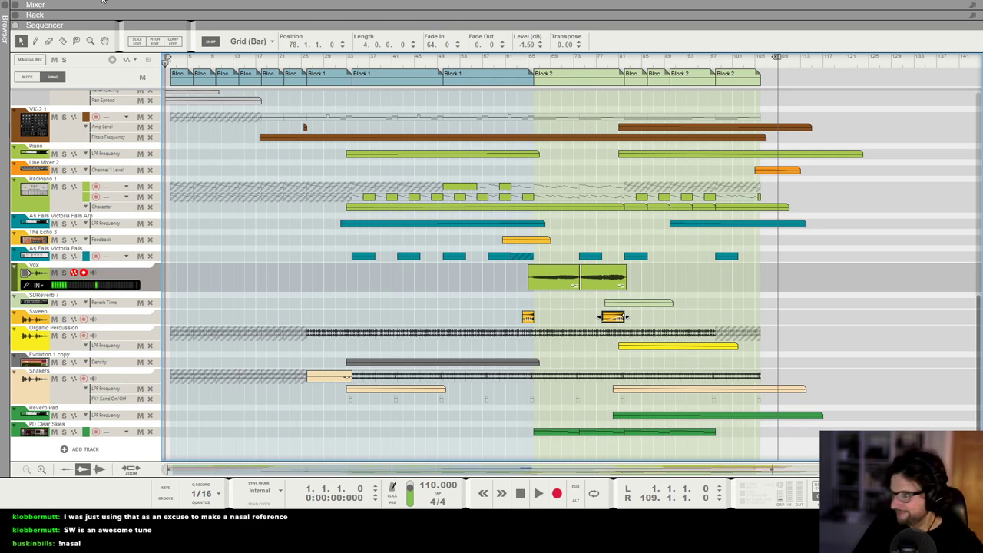
pyautogui.click(102, 1)
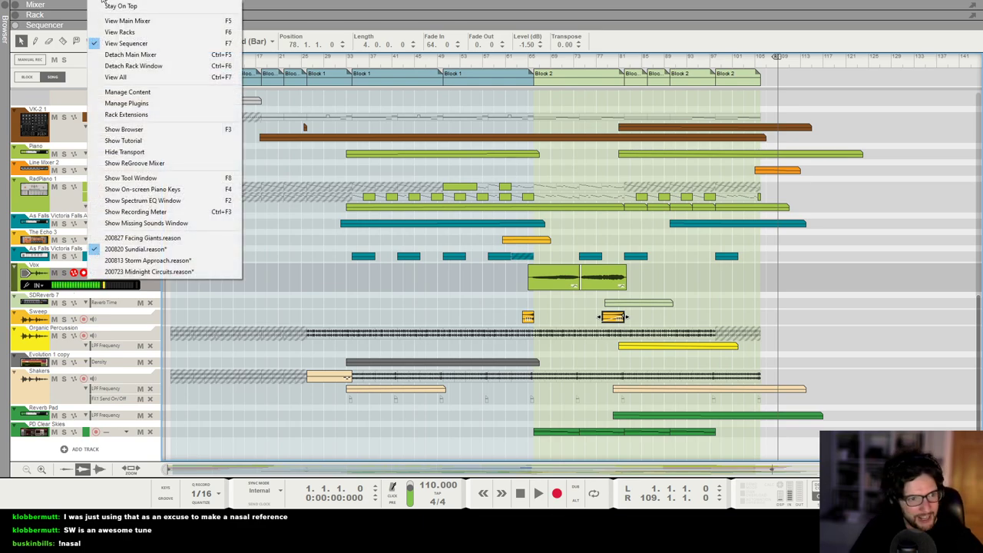
pyautogui.click(208, 240)
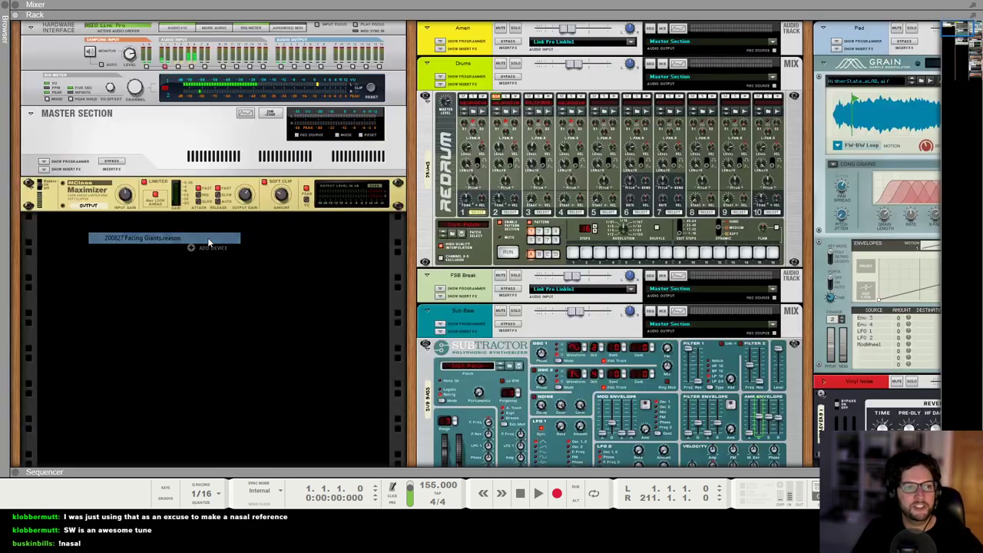
# Set the output gain of the master section's MClass Maximizer to -1.5 dB and show the sequencer
pyautogui.click(128, 205)
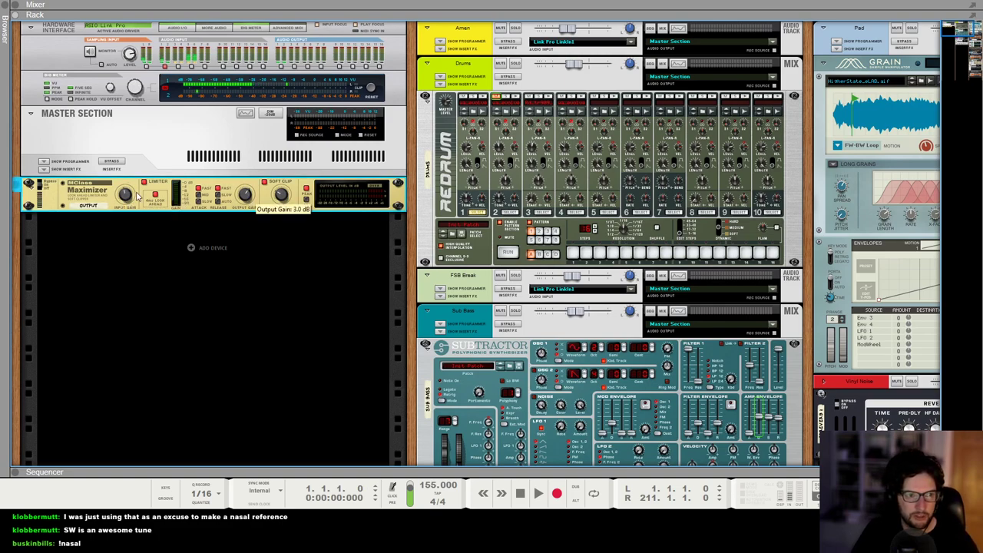
pyautogui.scroll(5, 138, 195)
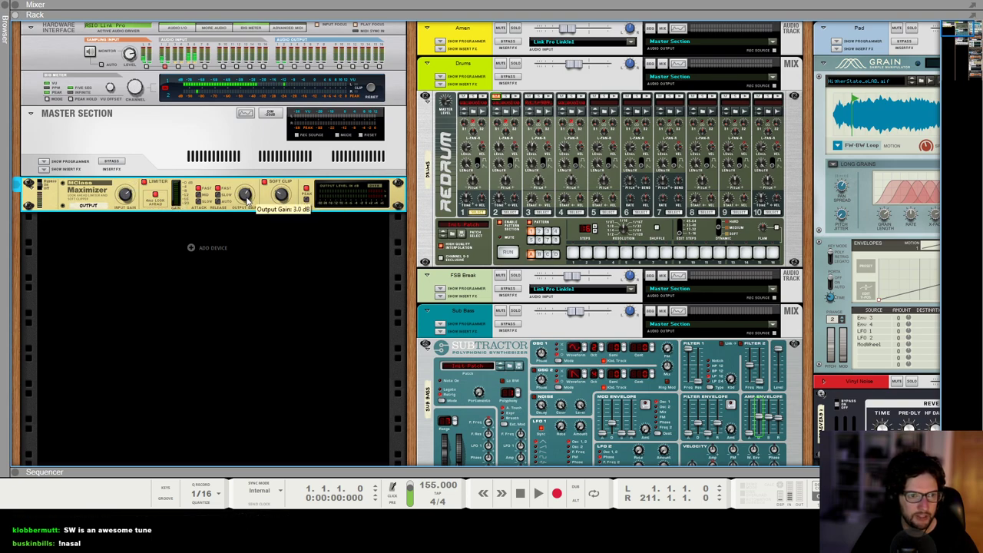
pyautogui.scroll(-4, 244, 215)
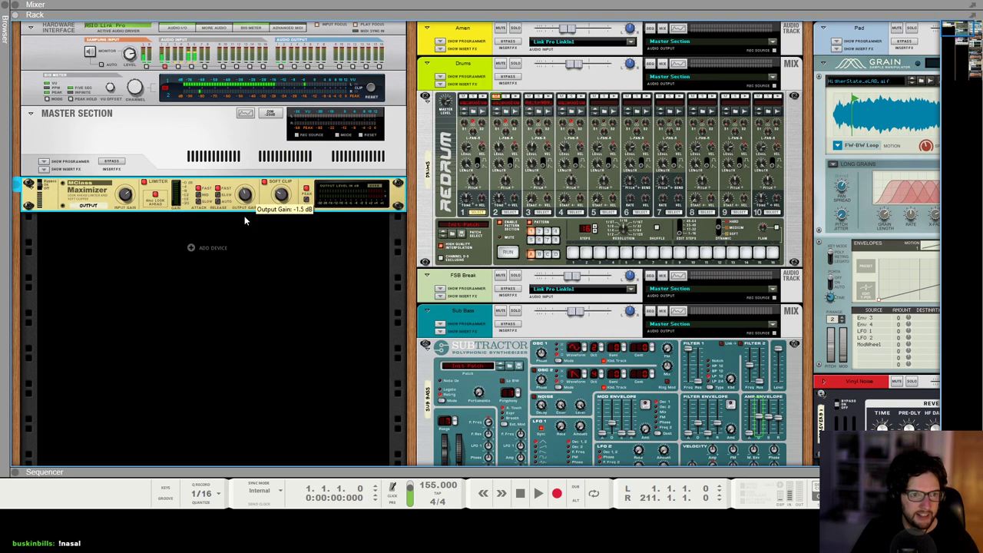
pyautogui.click(185, 150)
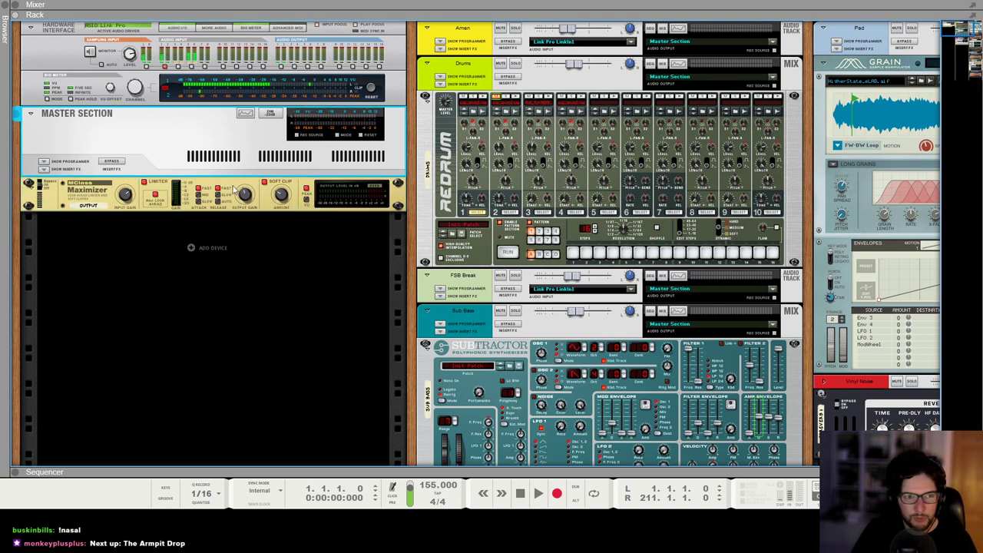
pyautogui.press('F7')
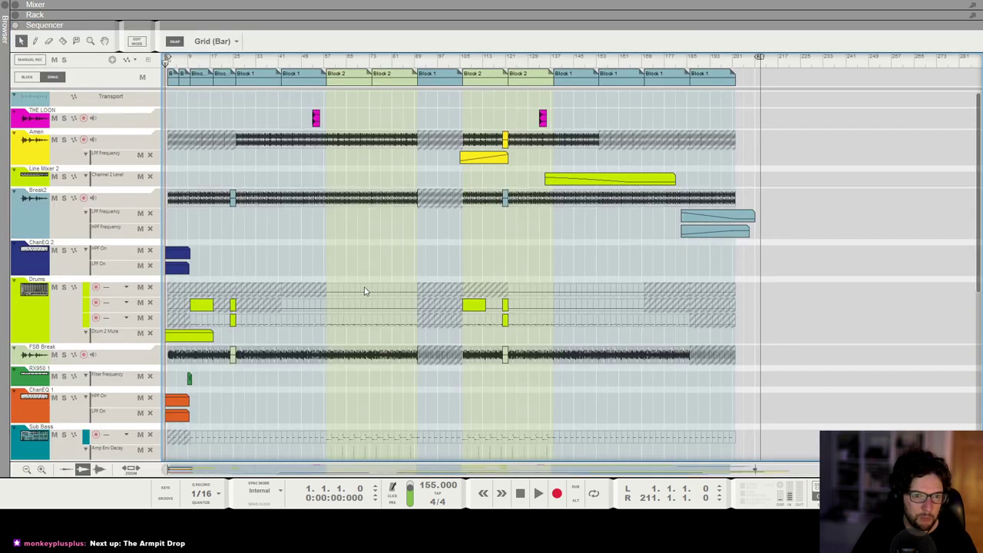
# Play the song from its start and look over all tracks and automation lanes in the arrangement
pyautogui.scroll(4, 418, 233)
pyautogui.scroll(-2, 422, 228)
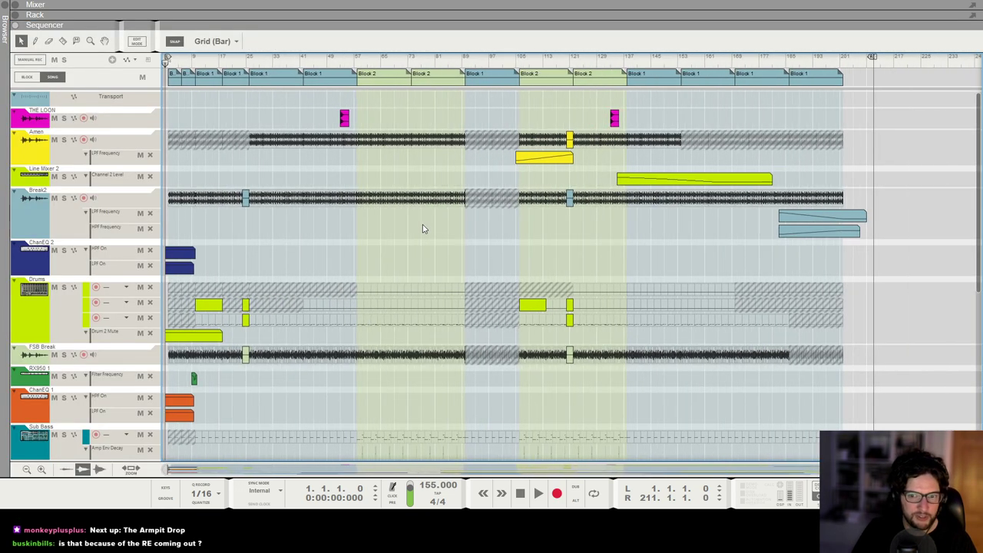
pyautogui.scroll(-10, 422, 224)
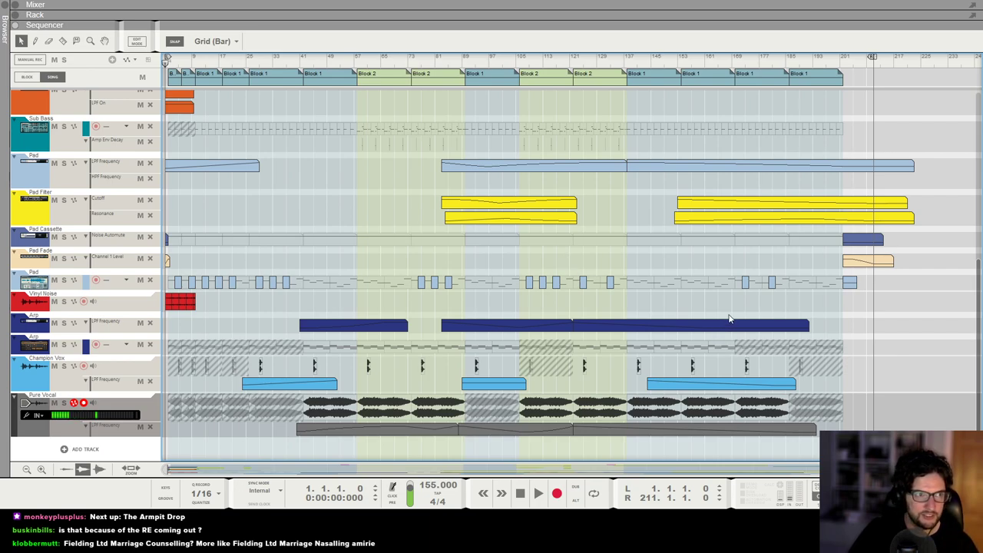
pyautogui.press('space')
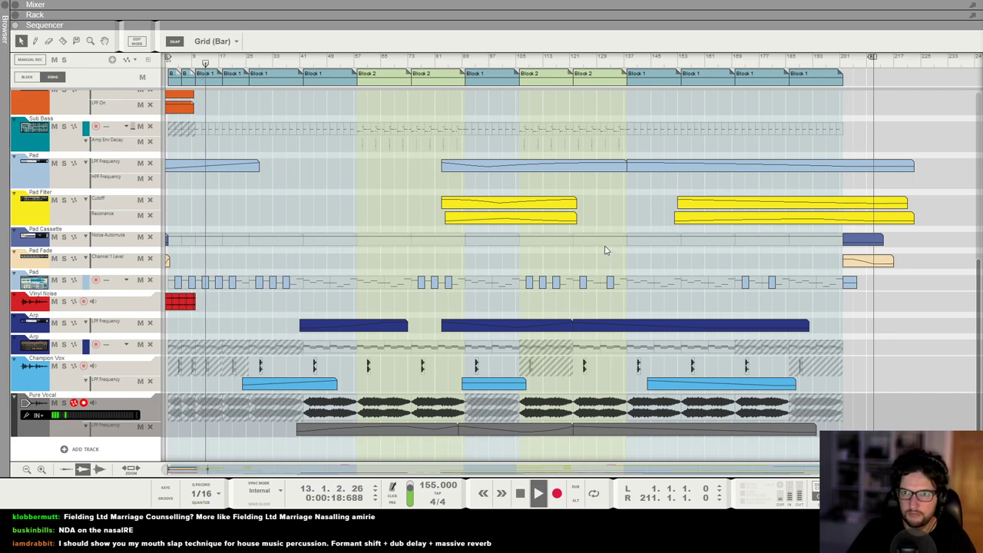
pyautogui.scroll(1, 604, 253)
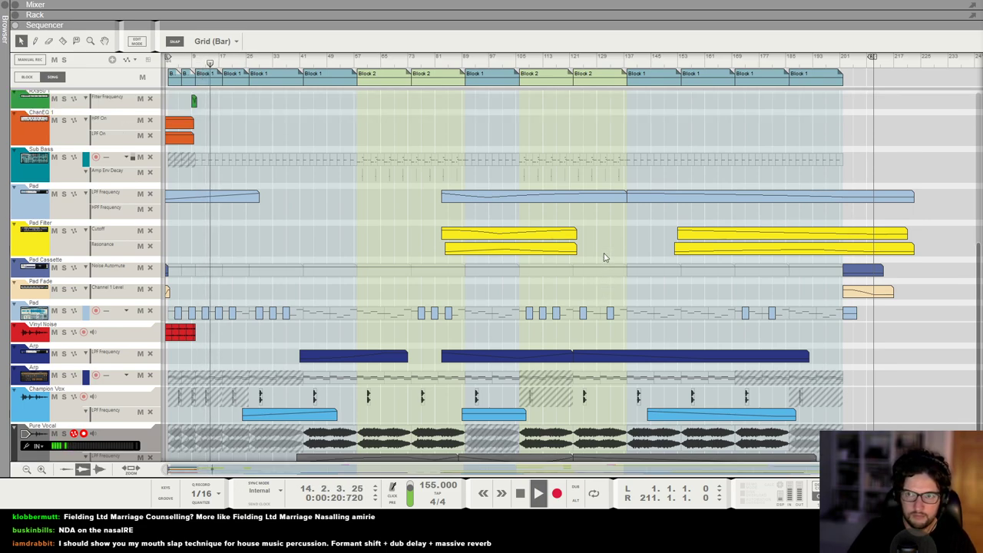
pyautogui.scroll(6, 607, 264)
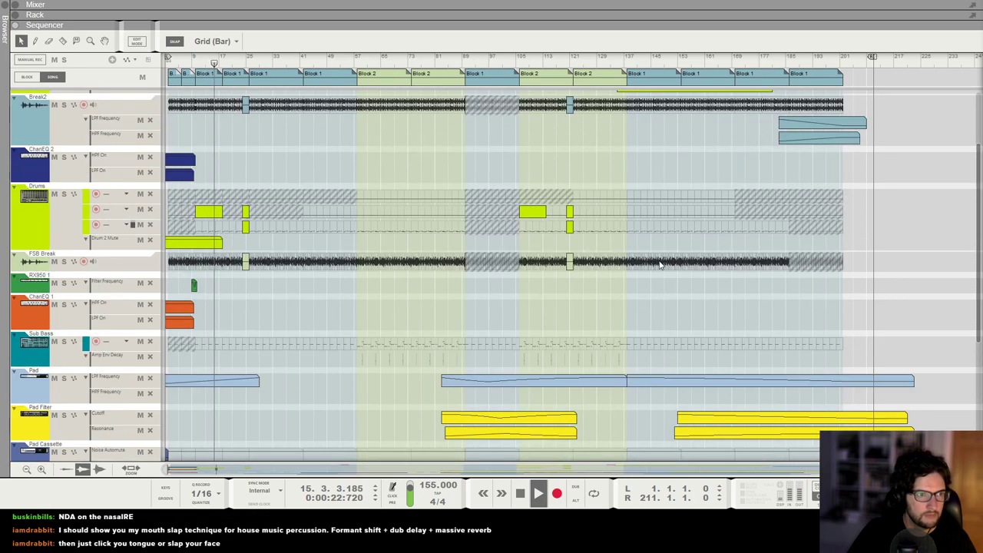
pyautogui.scroll(3, 661, 261)
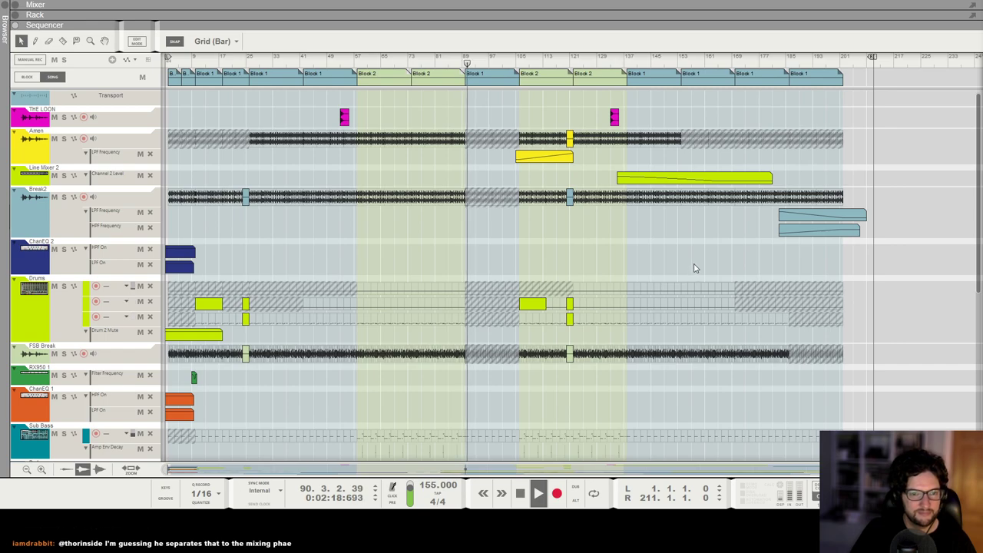
pyautogui.scroll(-2, 695, 269)
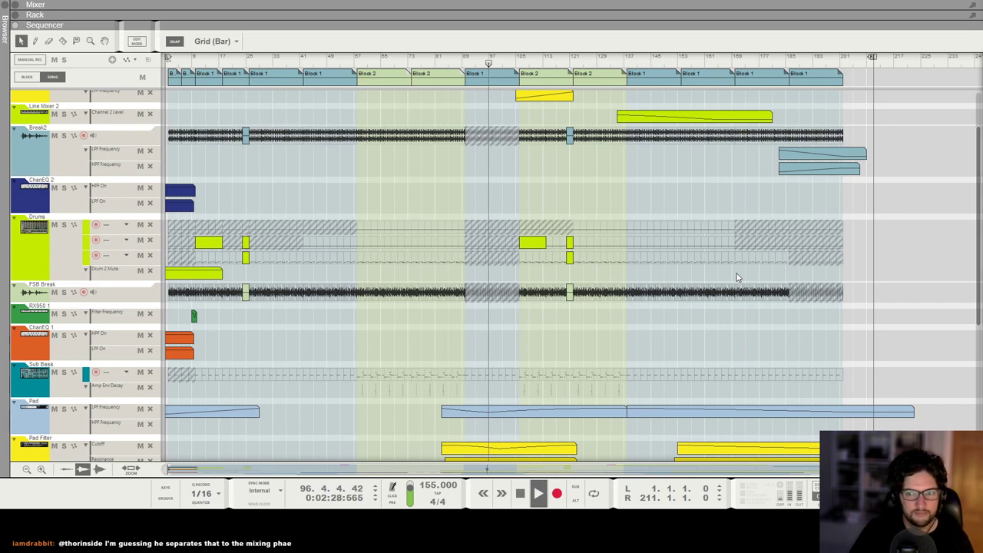
# Show the mixer together with the sequencer and monitor the channel levels while the song plays through Block 2 into Block 1
pyautogui.press('F5')
pyautogui.scroll(-3, 746, 384)
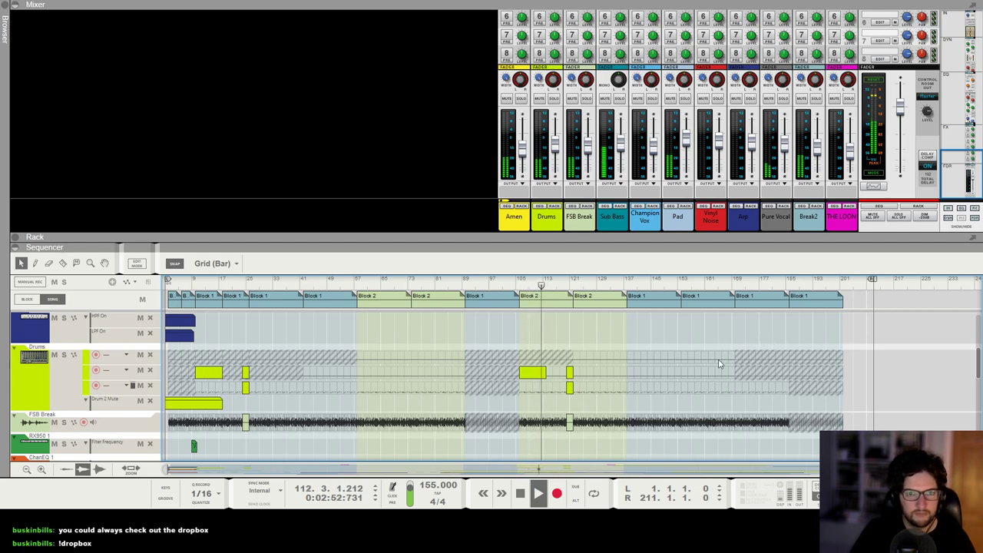
pyautogui.scroll(-1, 721, 381)
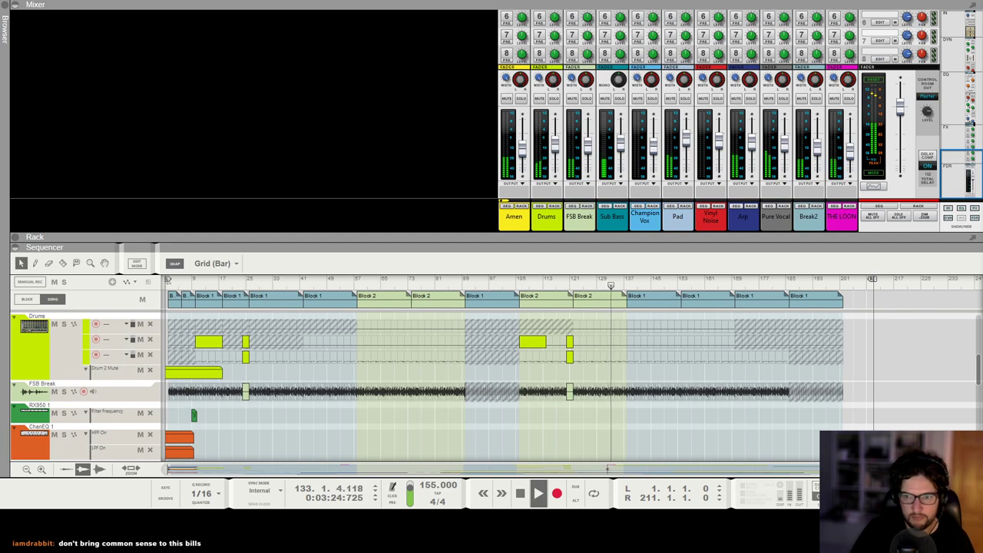
pyautogui.scroll(5, 798, 384)
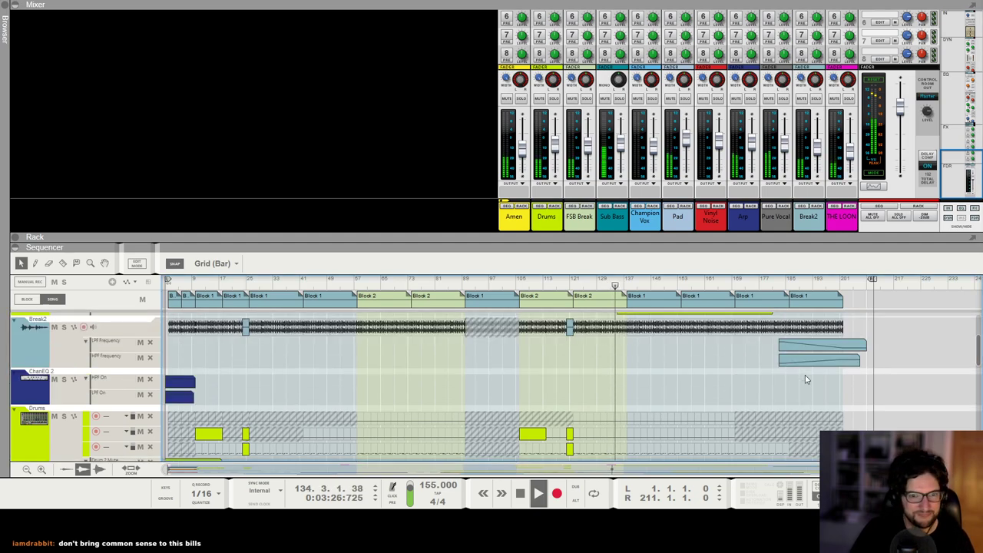
pyautogui.scroll(-1, 845, 401)
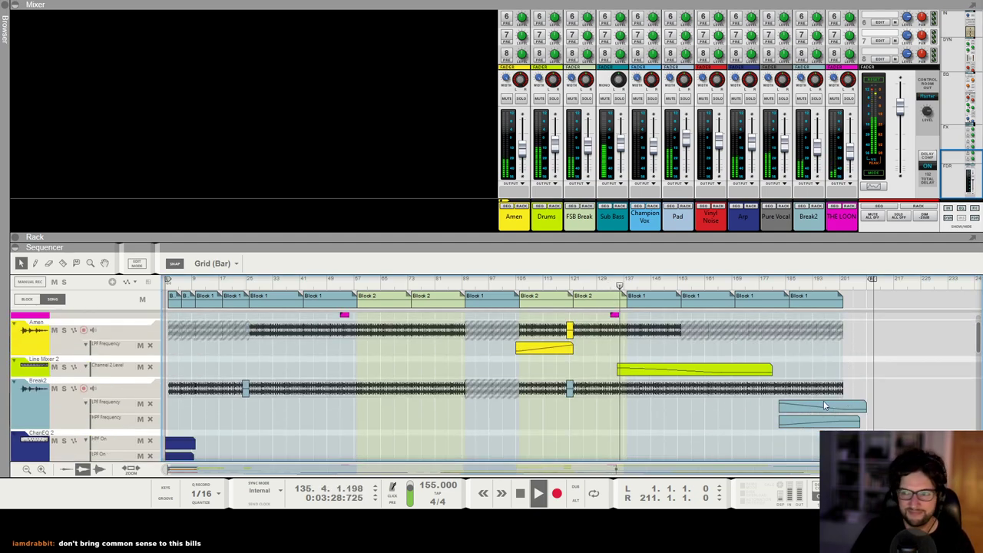
pyautogui.scroll(-1, 816, 376)
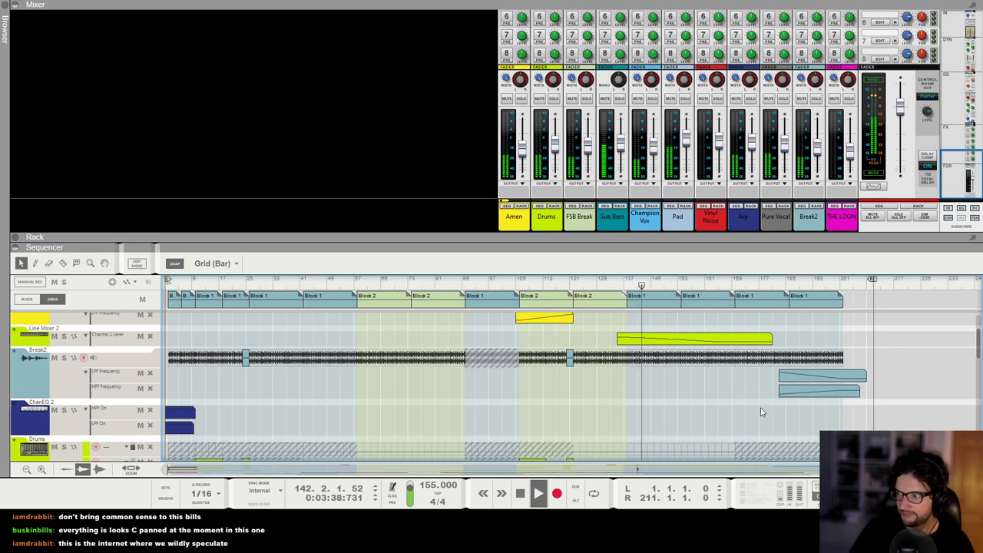
pyautogui.scroll(1, 755, 411)
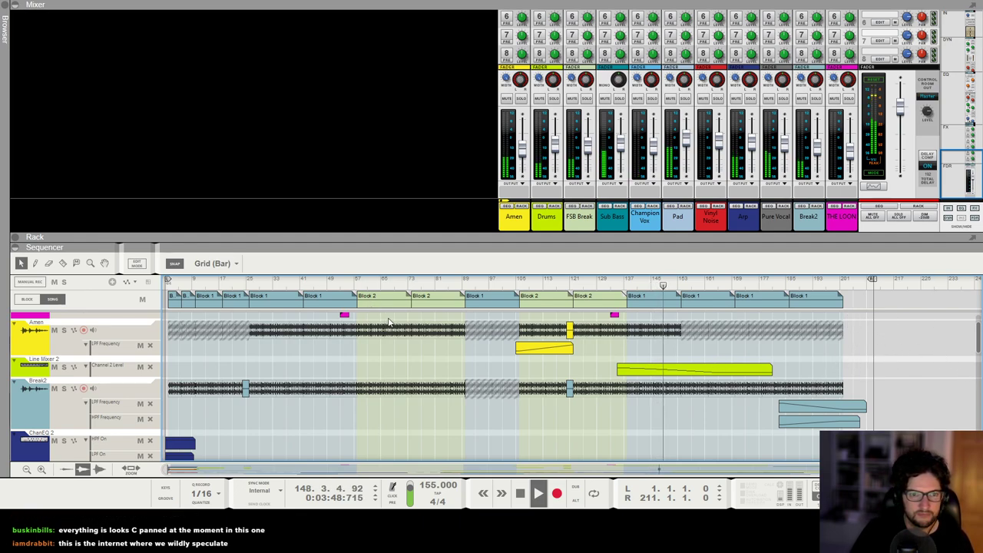
# View the rack briefly, return to the mixer and sequencer, and follow the tracks through the closing Block 1 sections
pyautogui.press('F6')
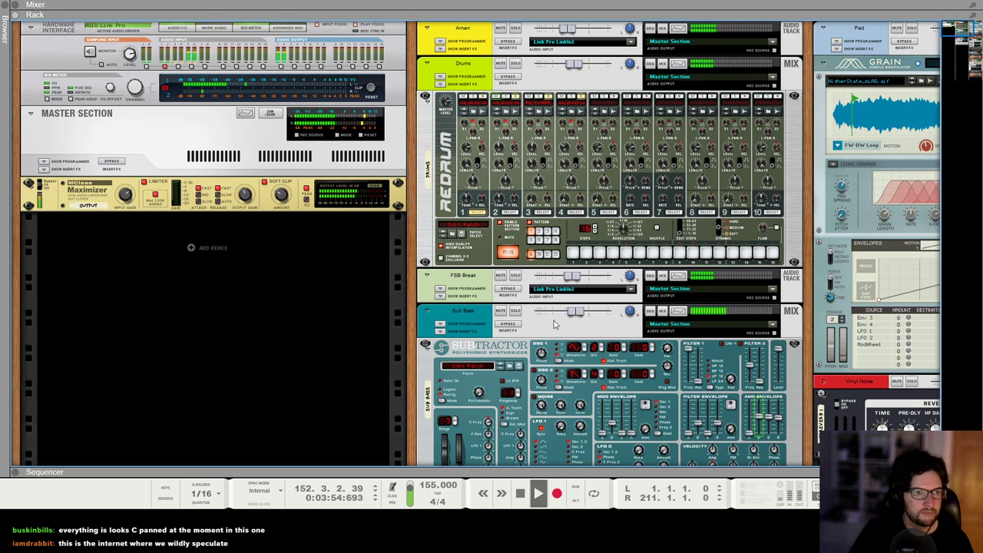
pyautogui.press('F6')
pyautogui.scroll(-3, 676, 402)
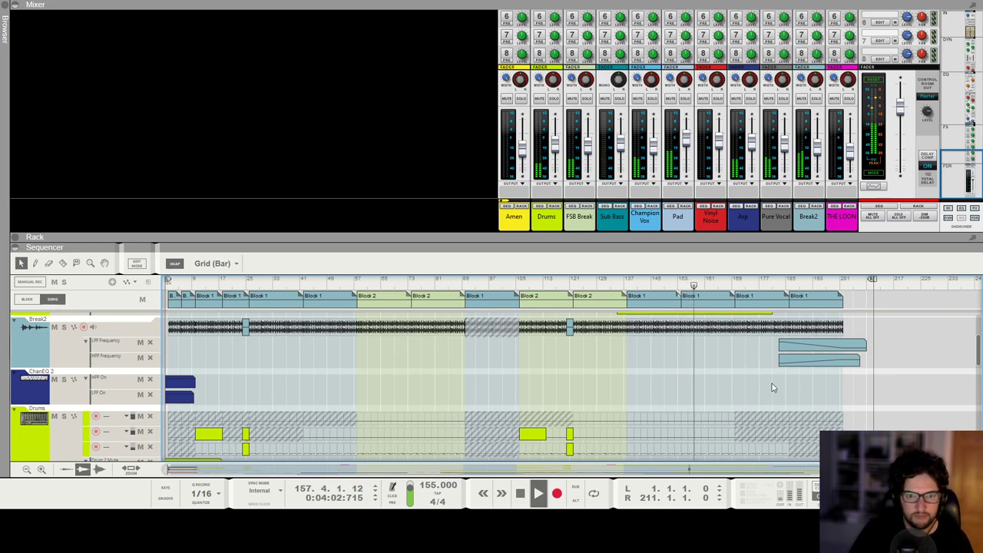
pyautogui.scroll(-2, 772, 387)
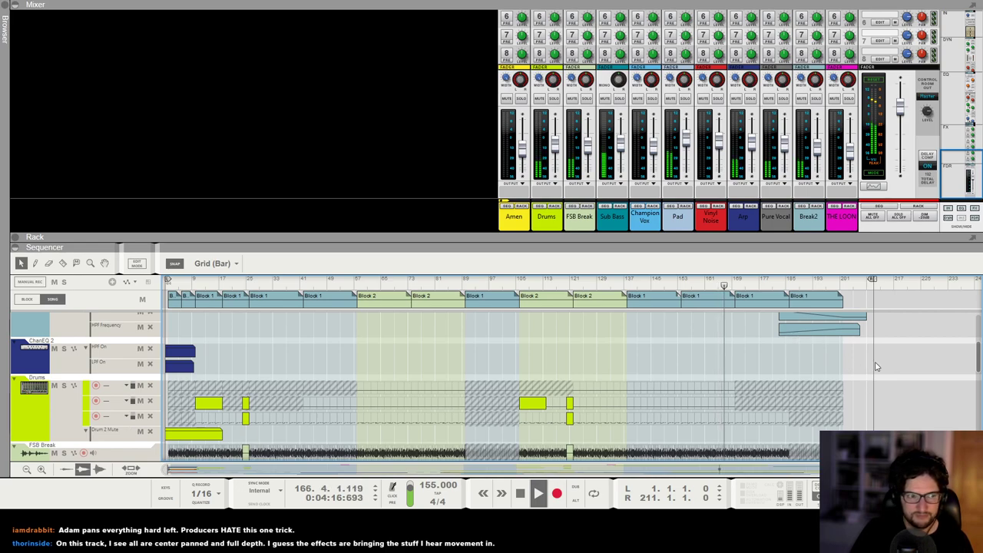
pyautogui.scroll(1, 875, 367)
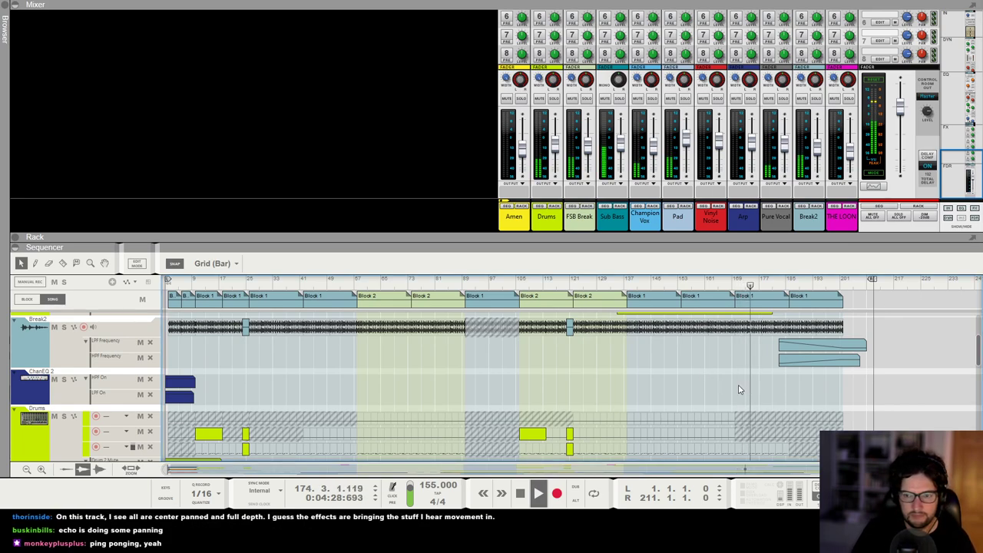
pyautogui.scroll(2, 850, 397)
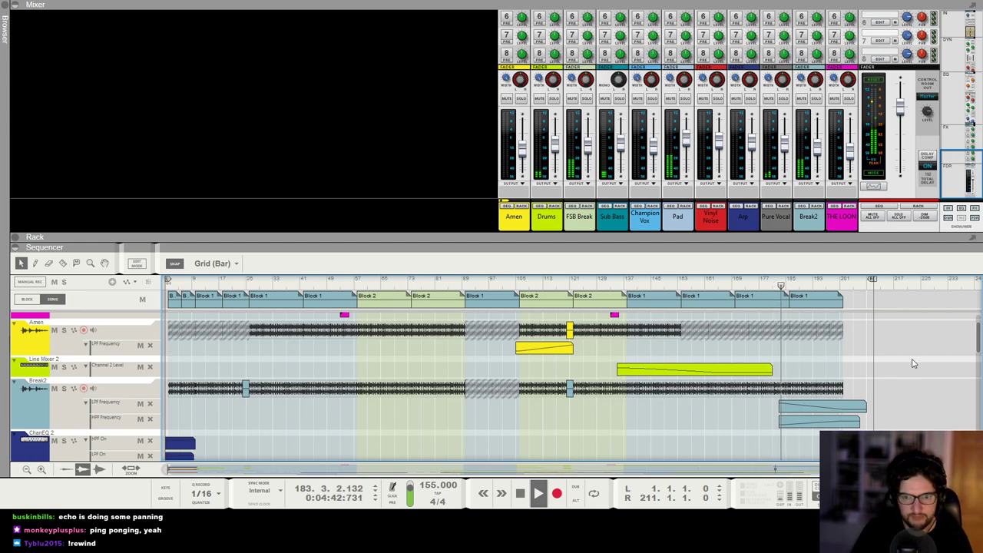
pyautogui.scroll(-1, 913, 364)
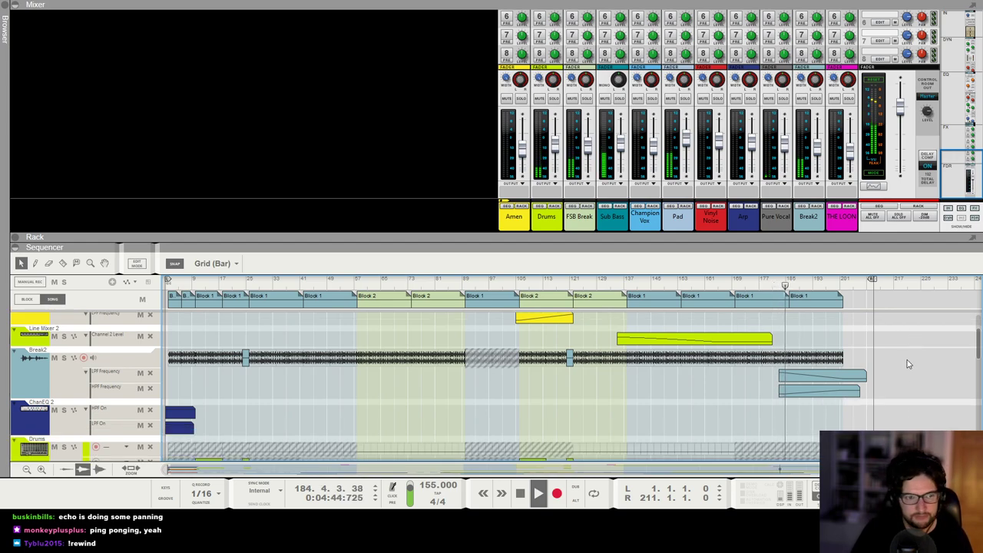
pyautogui.scroll(1, 908, 358)
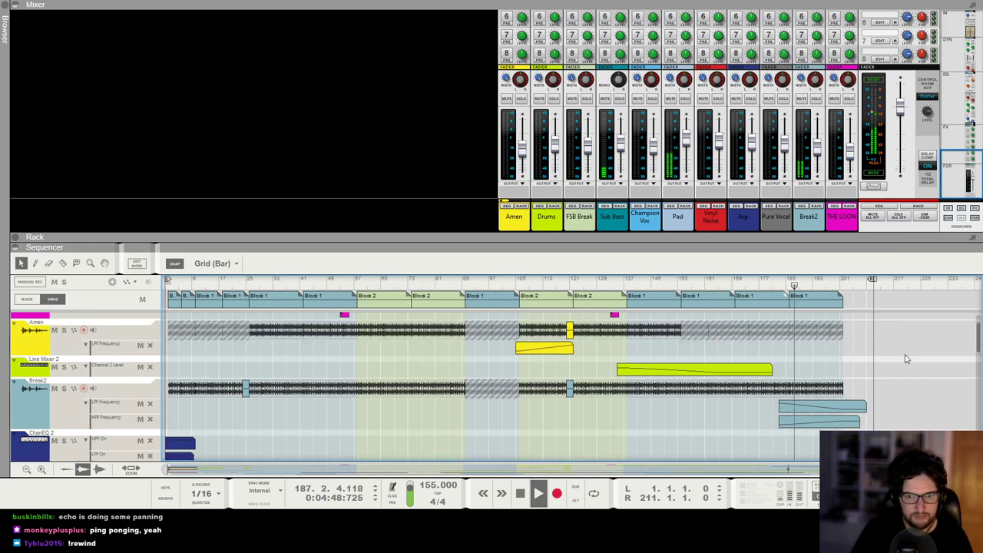
# Play the song through its ending, stop playback and return to the song start
pyautogui.scroll(1, 904, 363)
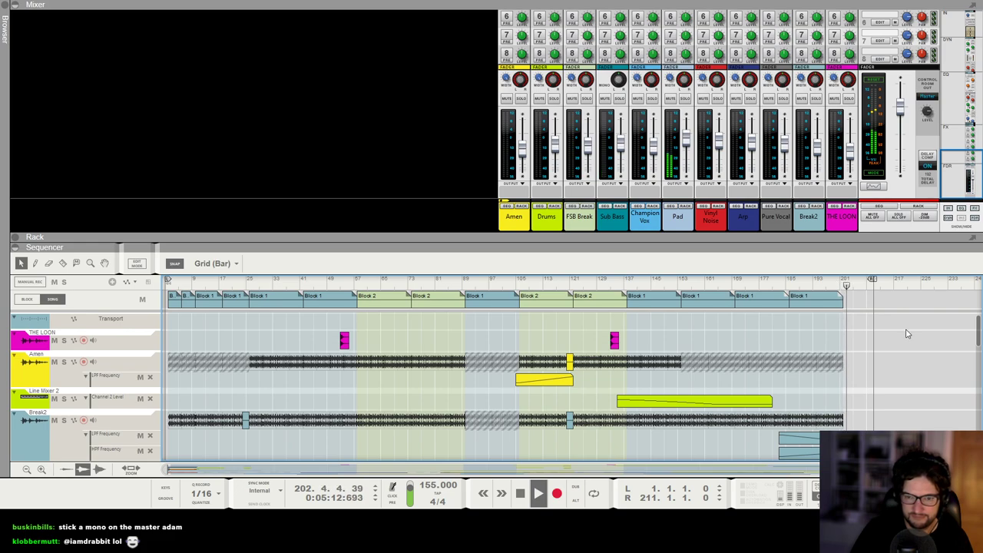
pyautogui.scroll(-2, 906, 333)
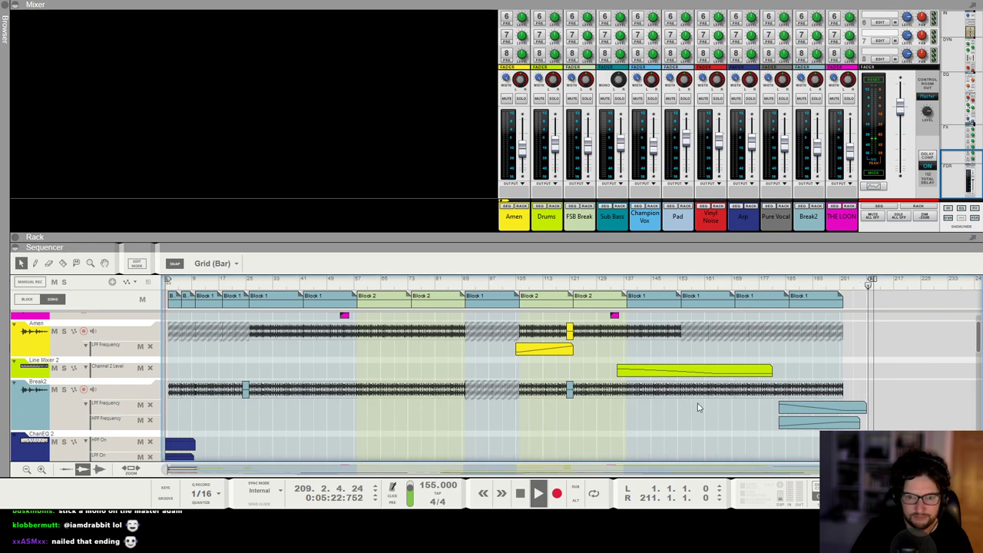
pyautogui.press('space')
pyautogui.press('Home')
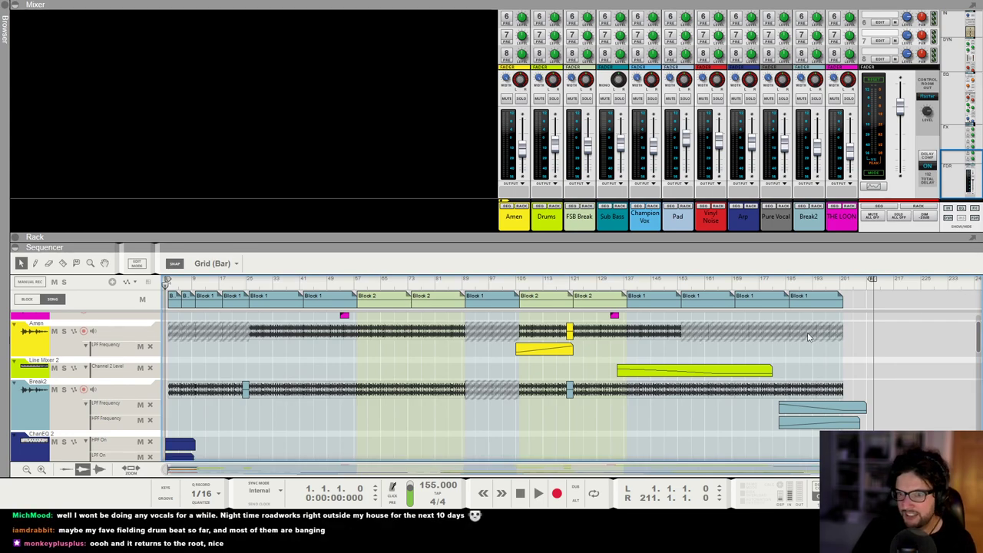
pyautogui.scroll(2, 754, 353)
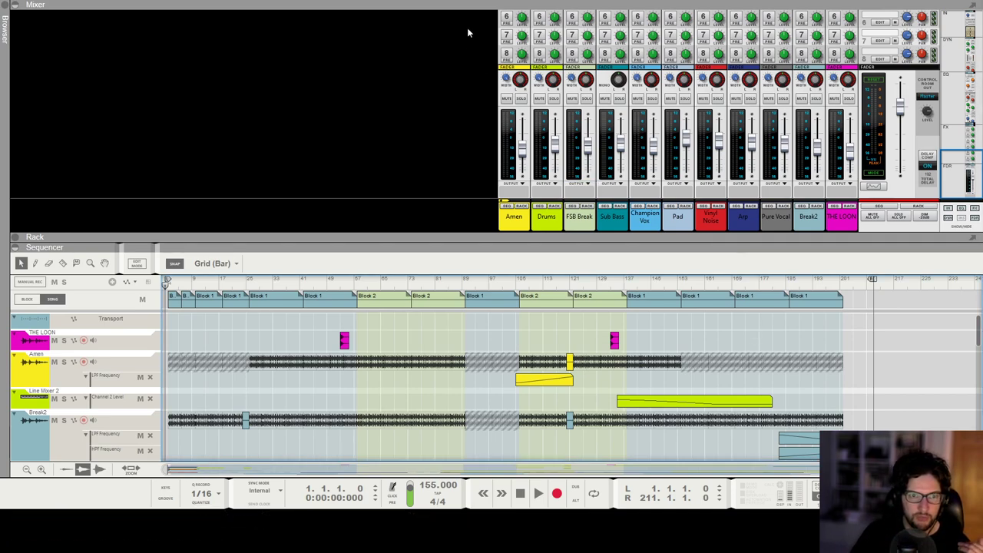
# Open the Pure Vocal channel's devices in the rack, solo the channel and view the rack at full size
pyautogui.moveTo(506, 80)
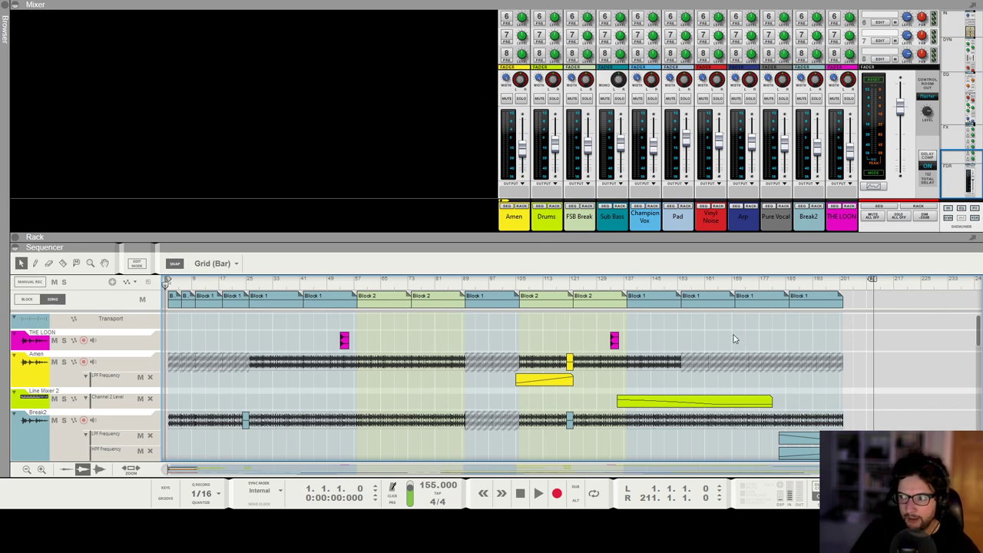
pyautogui.scroll(-1, 748, 332)
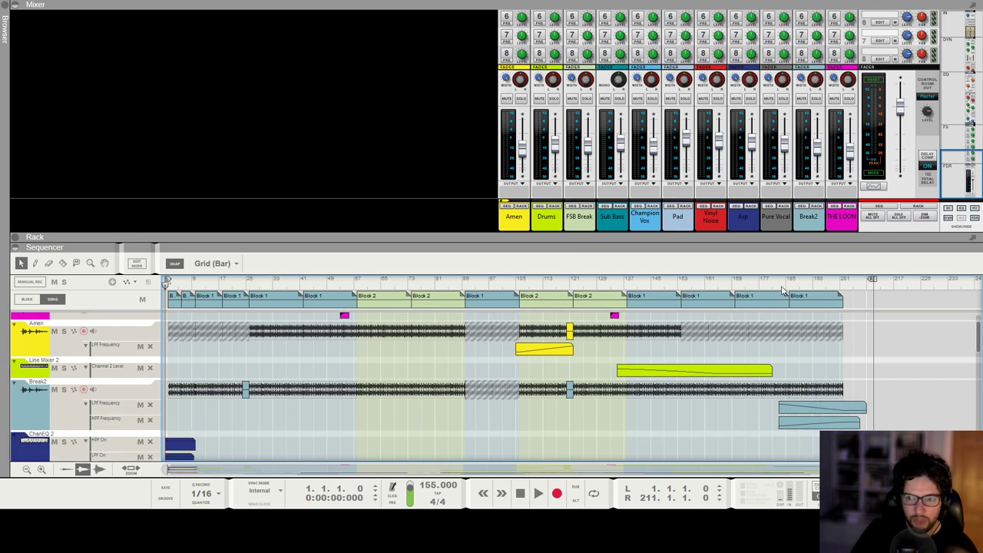
pyautogui.click(783, 209)
pyautogui.click(642, 281)
pyautogui.press('F6')
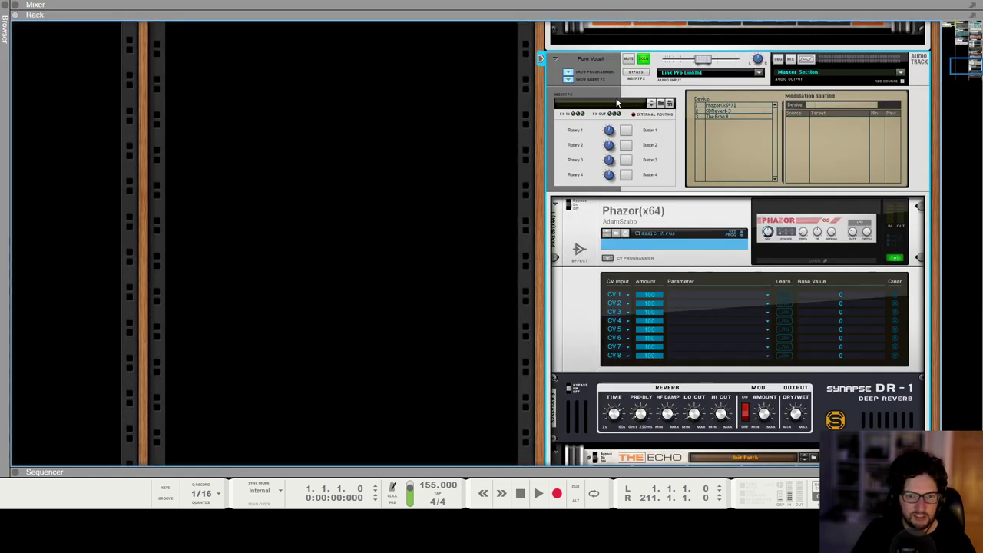
# Show the sequencer and play the soloed vocal from bar 122 to about bar 127
pyautogui.press('F7')
pyautogui.click(574, 60)
pyautogui.click(572, 61)
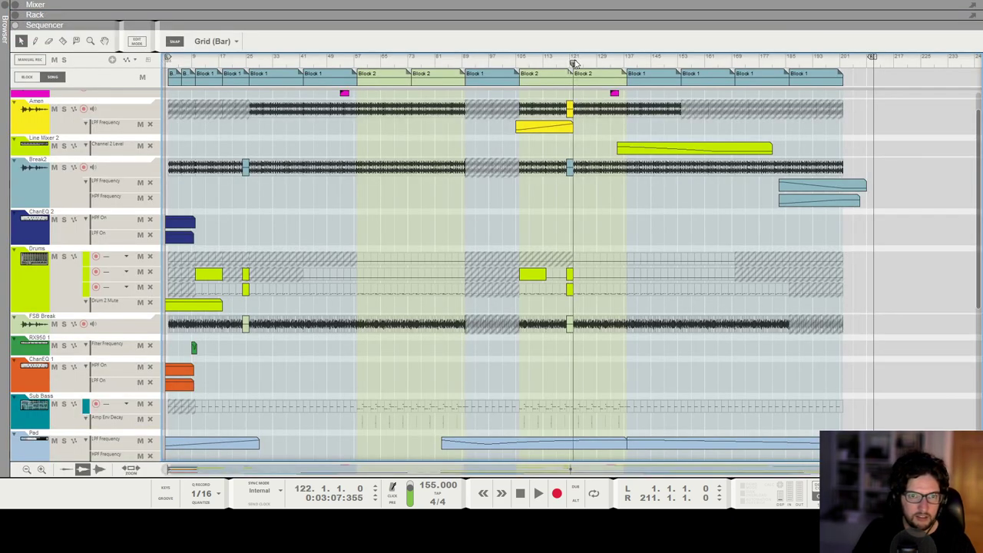
pyautogui.press('space')
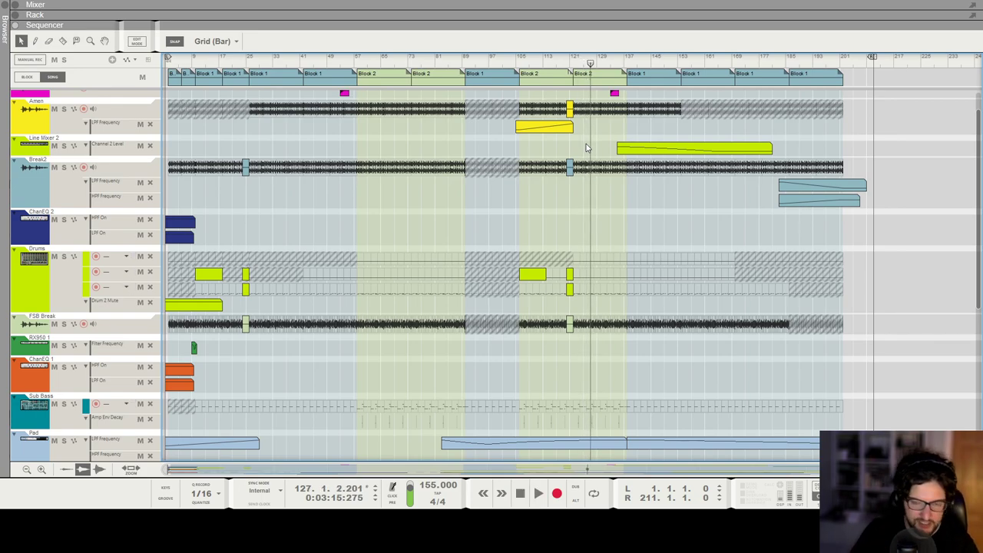
# Turn off solo on the Pure Vocal mixer channel and show the rear of its devices in the rack
pyautogui.press('F5')
pyautogui.click(783, 323)
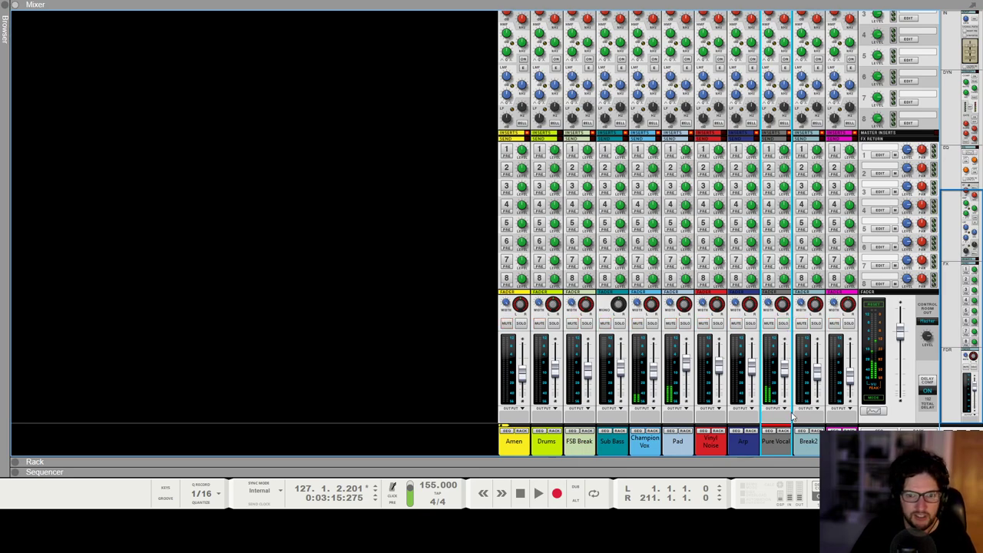
pyautogui.click(782, 430)
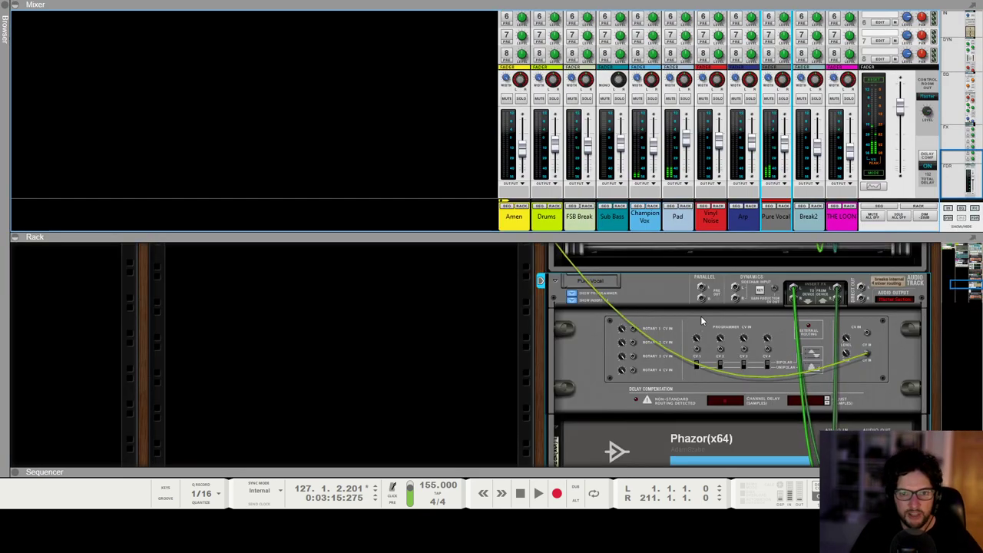
# Trace the CV cable from the Pure Vocal channel along the back of the rack to the Spider CV and the Sub Bass SubTractor
pyautogui.scroll(10, 876, 355)
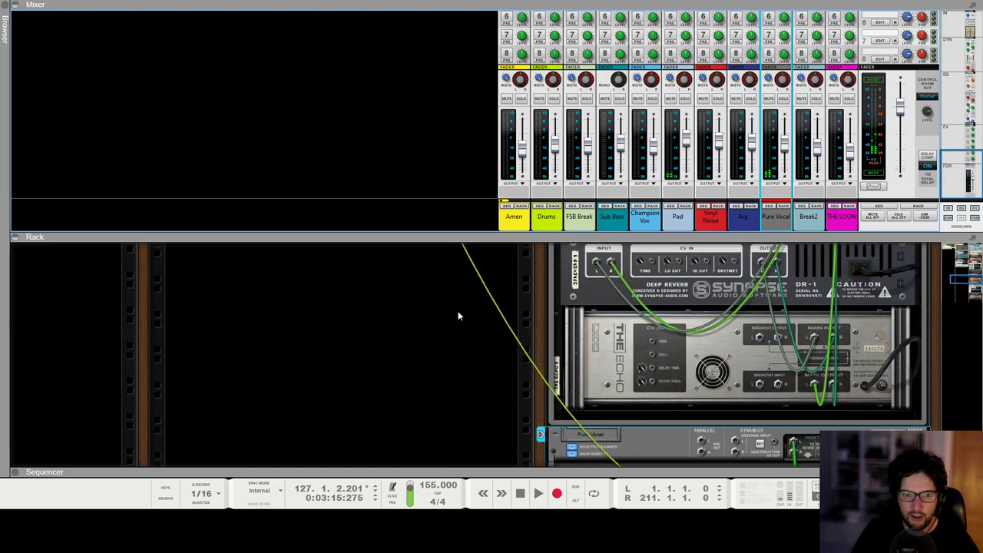
pyautogui.scroll(15, 392, 355)
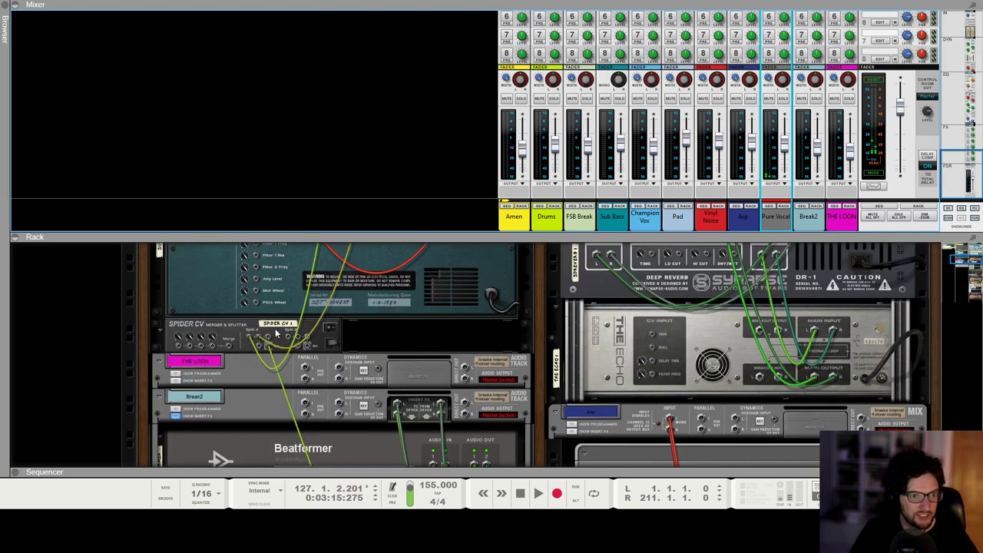
pyautogui.scroll(3, 398, 297)
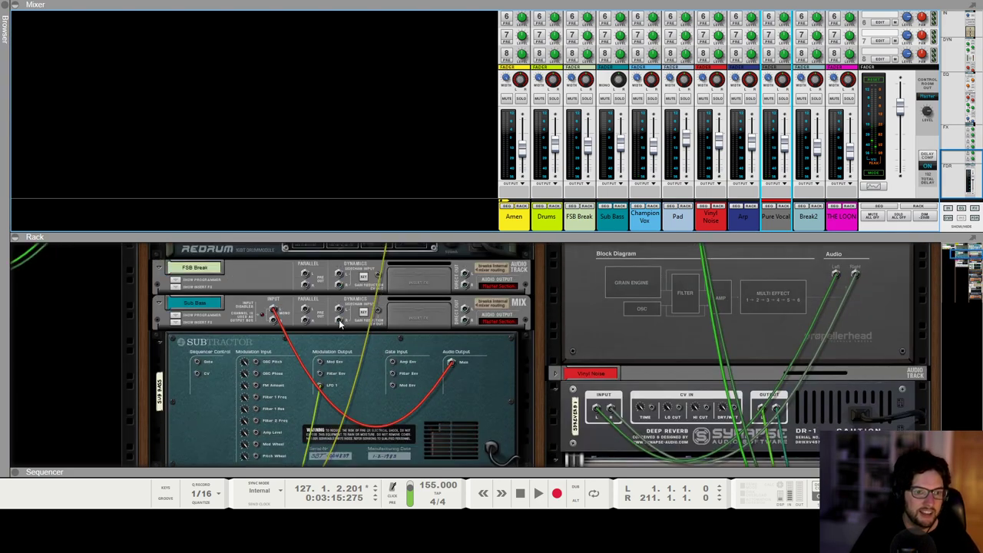
pyautogui.scroll(-5, 340, 320)
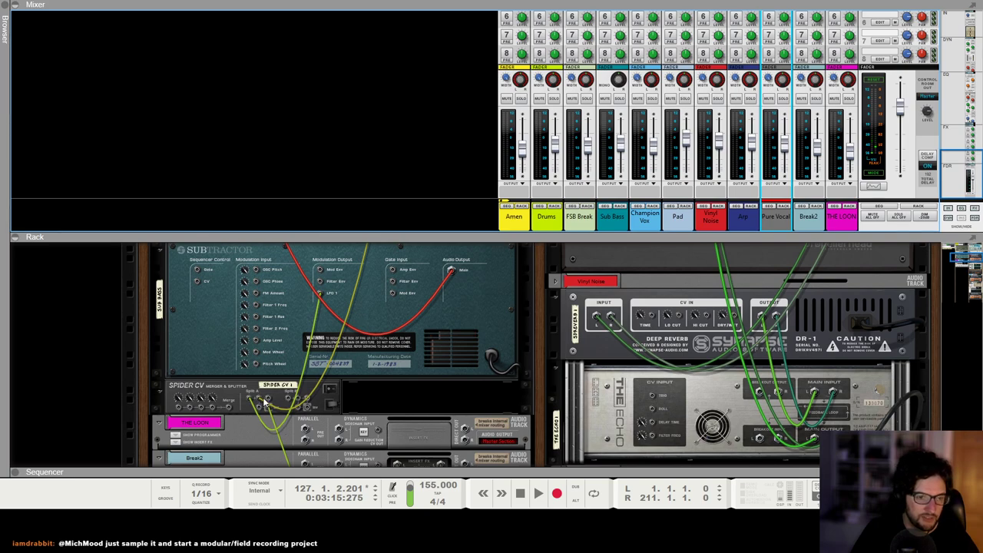
# Trace the CV cables on the back of the rack between the Sub Bass SubTractor, the Spider CV and the Pure Vocal channel
pyautogui.scroll(10, 321, 372)
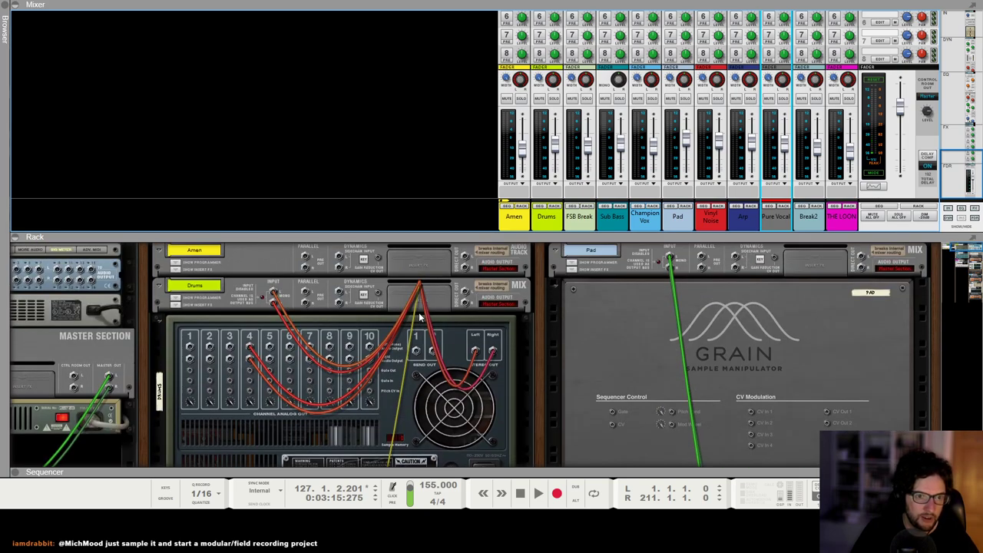
pyautogui.scroll(-10, 418, 307)
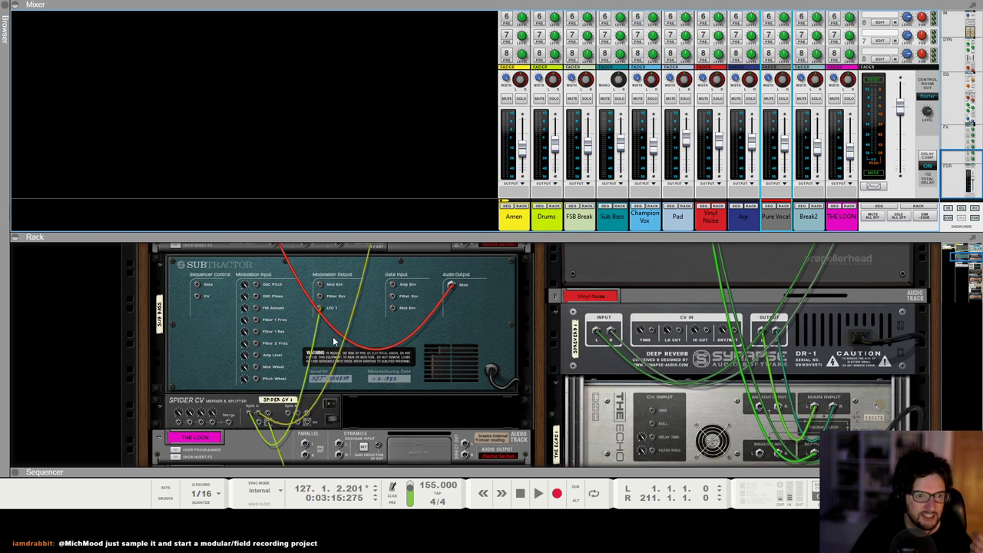
pyautogui.scroll(-2, 273, 422)
pyautogui.scroll(2, 308, 392)
pyautogui.scroll(-2, 369, 409)
pyautogui.scroll(-10, 672, 346)
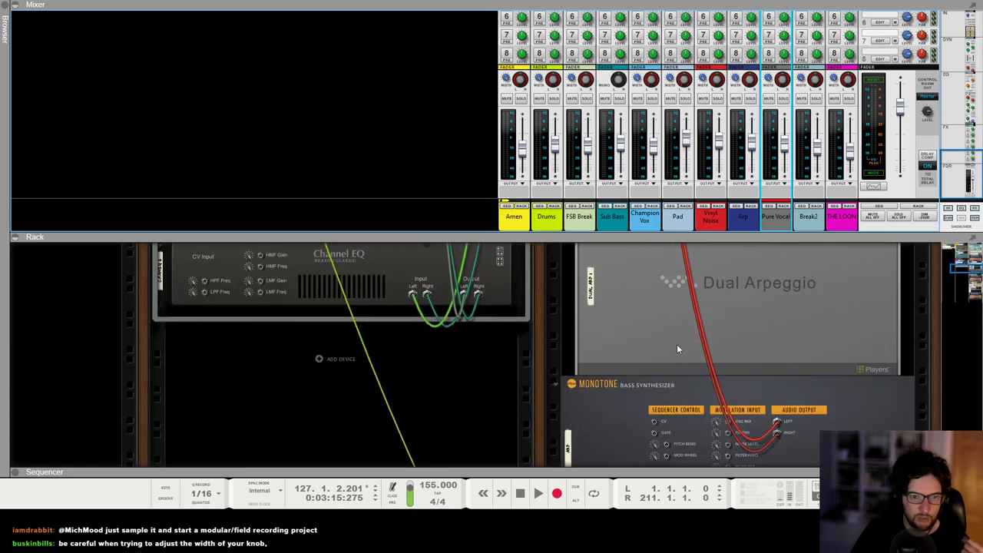
pyautogui.scroll(3, 737, 349)
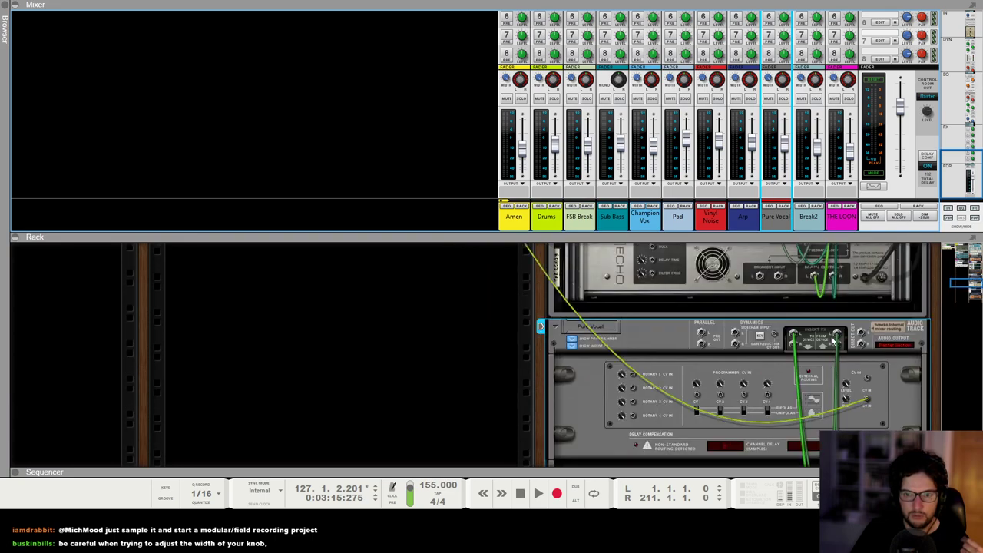
pyautogui.click(672, 344)
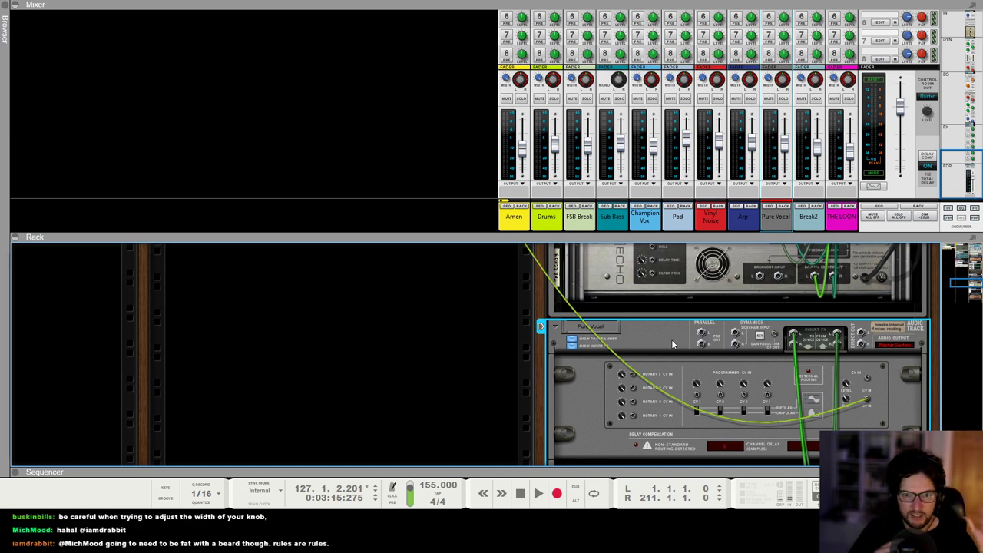
# Play the soloed Drums channel in the sequencer from bar 122 to about bar 126 with its second and third lanes muted
pyautogui.click(500, 349)
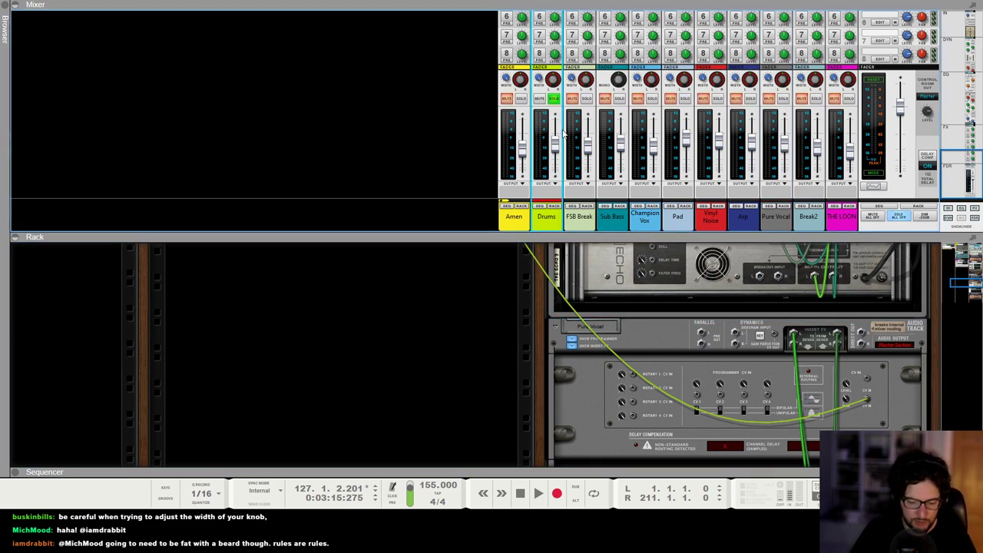
pyautogui.press('F7')
pyautogui.moveTo(590, 62); pyautogui.dragTo(572, 61)
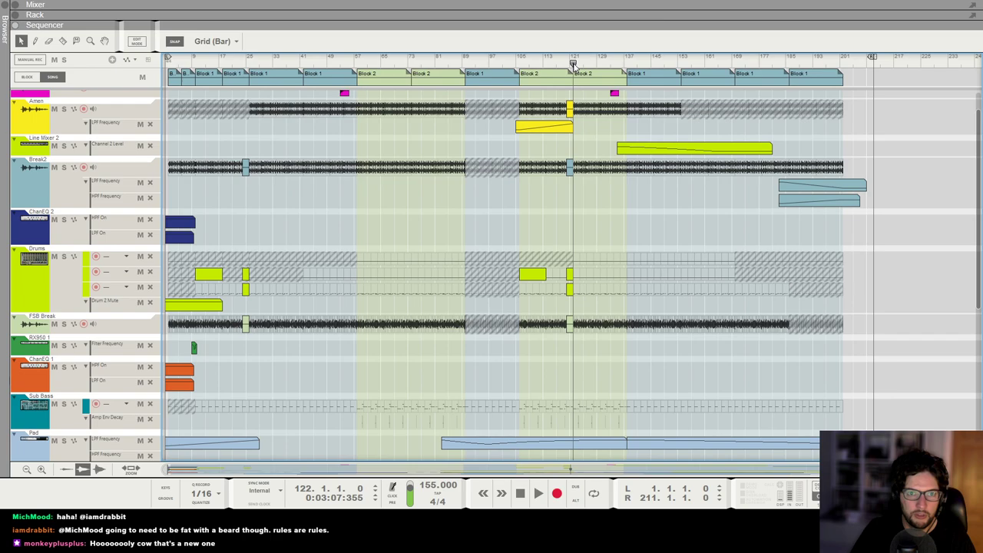
pyautogui.click(140, 271)
pyautogui.click(140, 287)
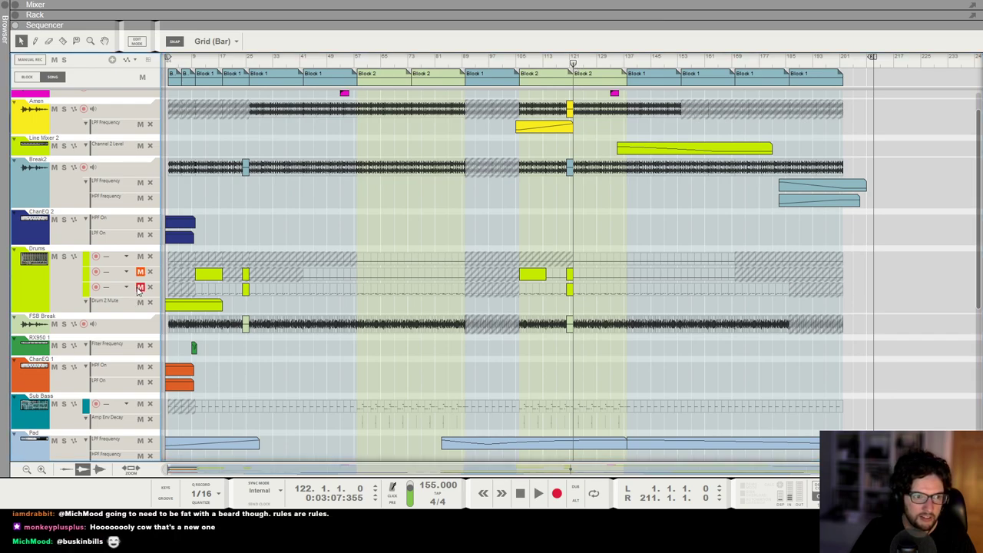
pyautogui.press('space')
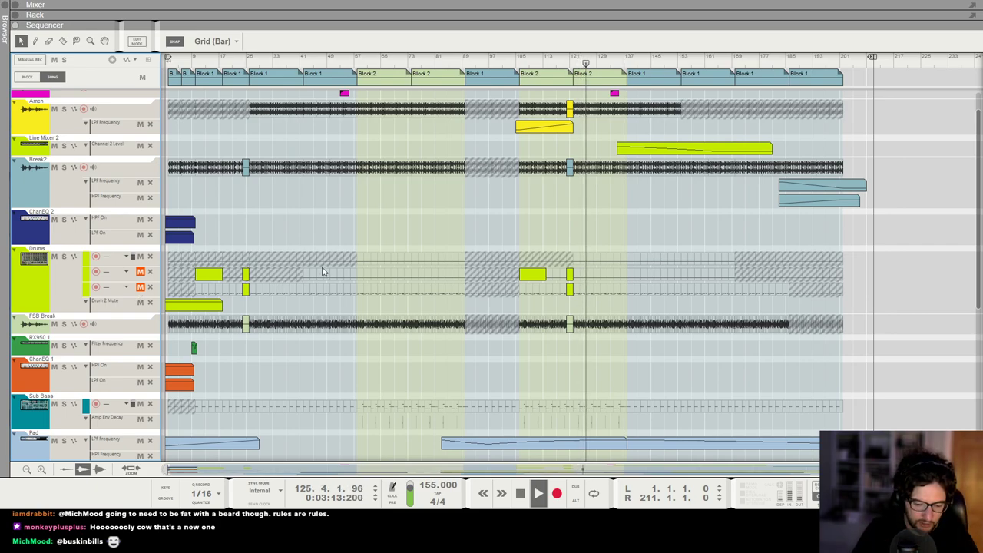
pyautogui.press('space')
# Unmute the Drums lanes and turn off the Drums channel's solo in the mixer, returning to the sequencer
pyautogui.scroll(1, 127, 282)
pyautogui.scroll(-2, 313, 272)
pyautogui.press('F5')
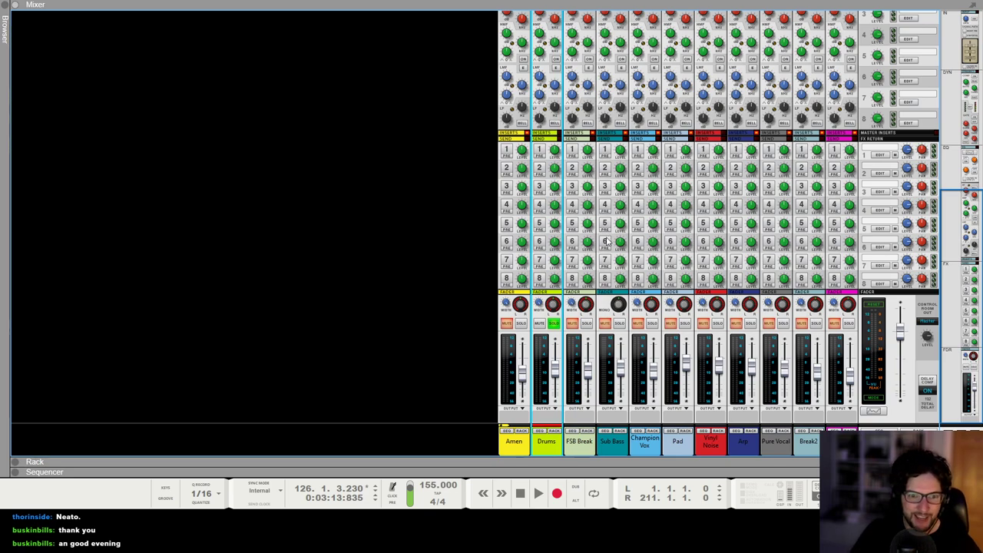
pyautogui.click(553, 323)
pyautogui.press('F7')
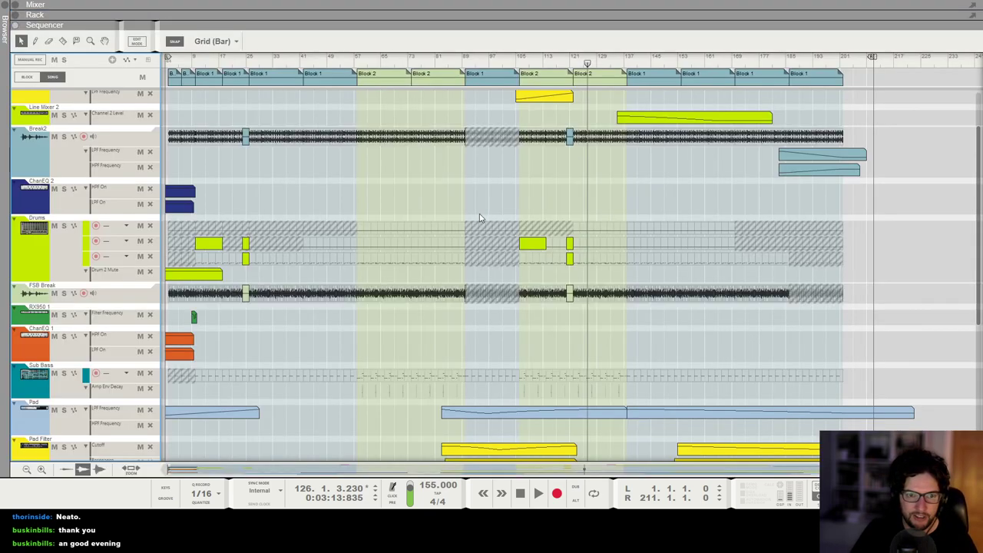
# Solo the Break2 track, play it from bar 26, and turn its solo off again
pyautogui.scroll(1, 499, 258)
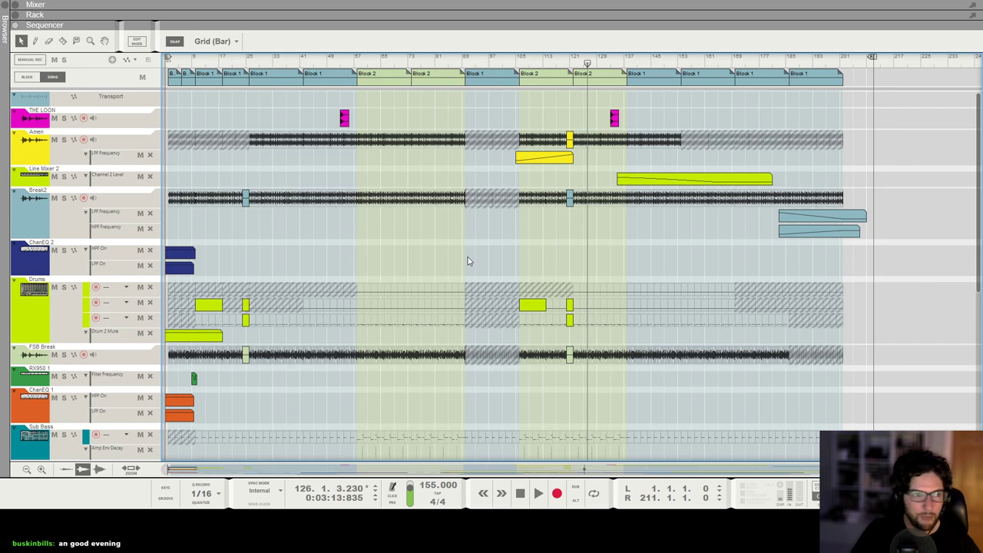
pyautogui.click(64, 198)
pyautogui.click(249, 61)
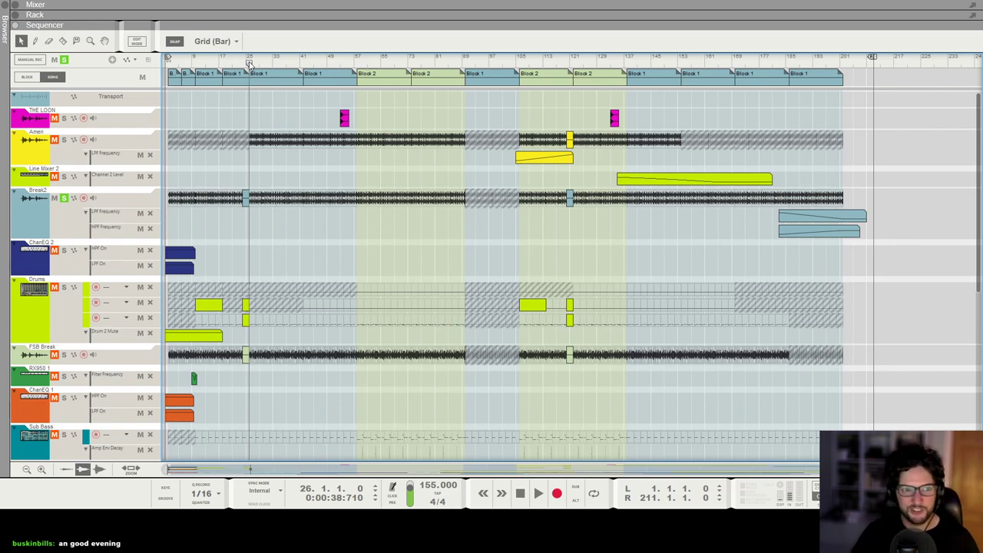
pyautogui.press('space')
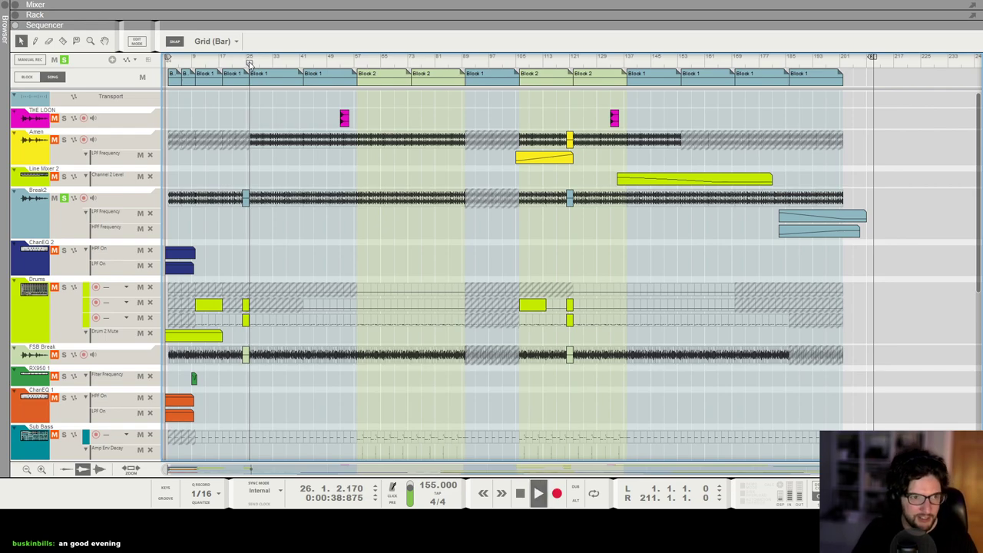
pyautogui.scroll(5, 254, 154)
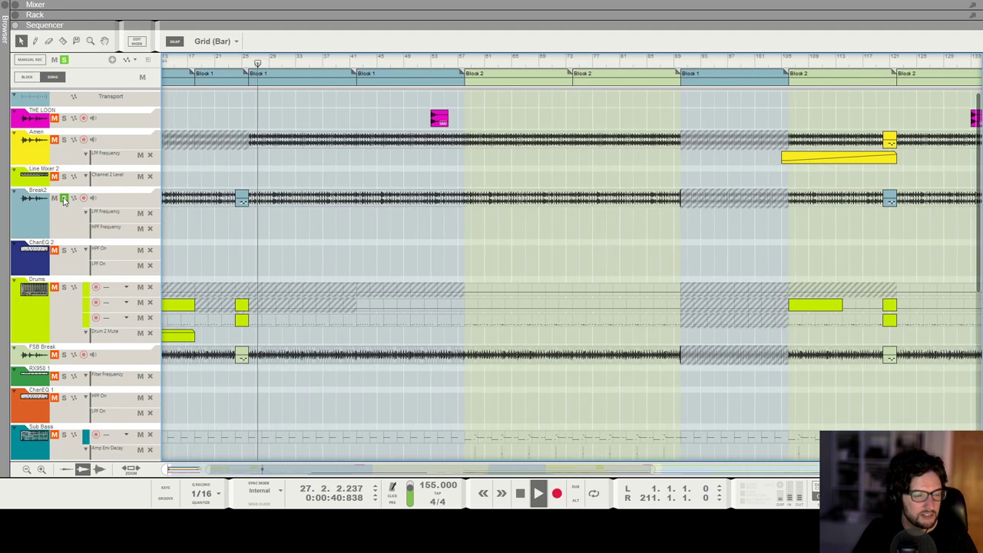
pyautogui.click(64, 198)
pyautogui.press('space')
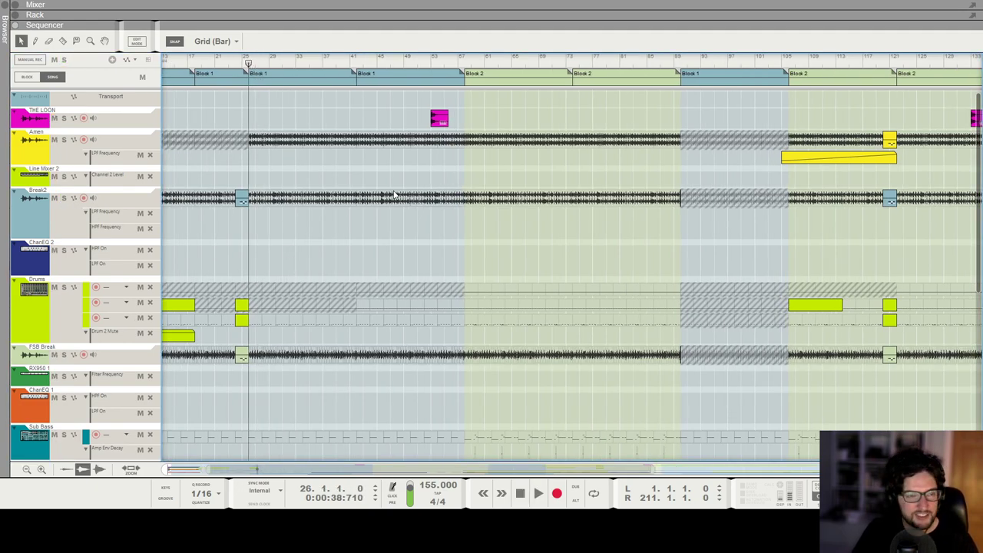
# Open the Block 1 section starting at bar 26 to inspect its clips, and return to the song arrangement
pyautogui.scroll(-4, 394, 195)
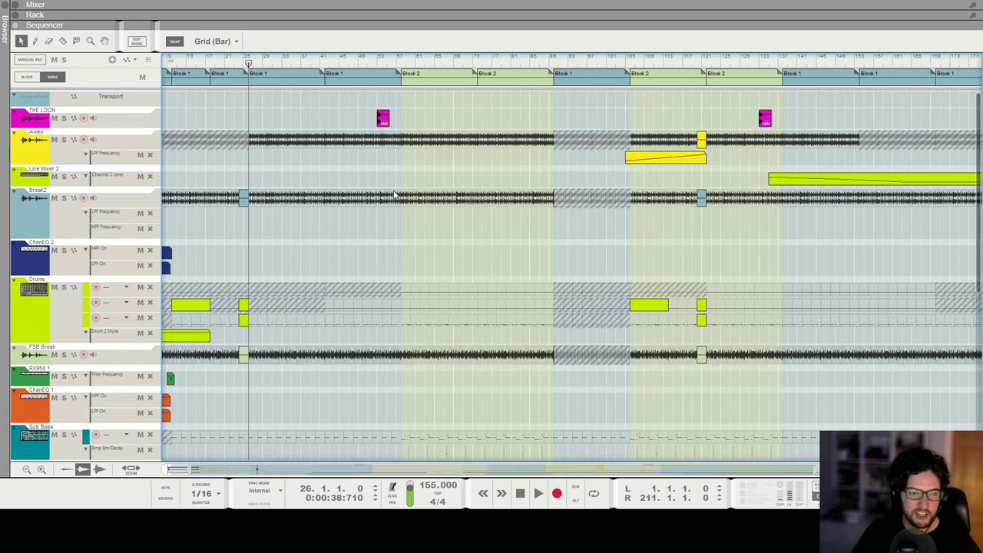
pyautogui.click(278, 83)
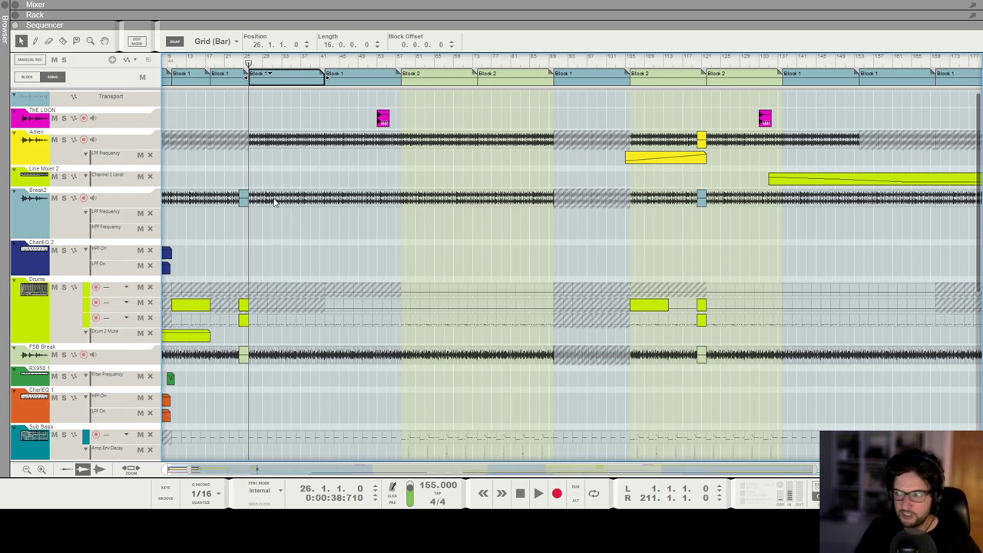
pyautogui.click(443, 186)
pyautogui.scroll(-1, 444, 185)
pyautogui.scroll(-2, 443, 184)
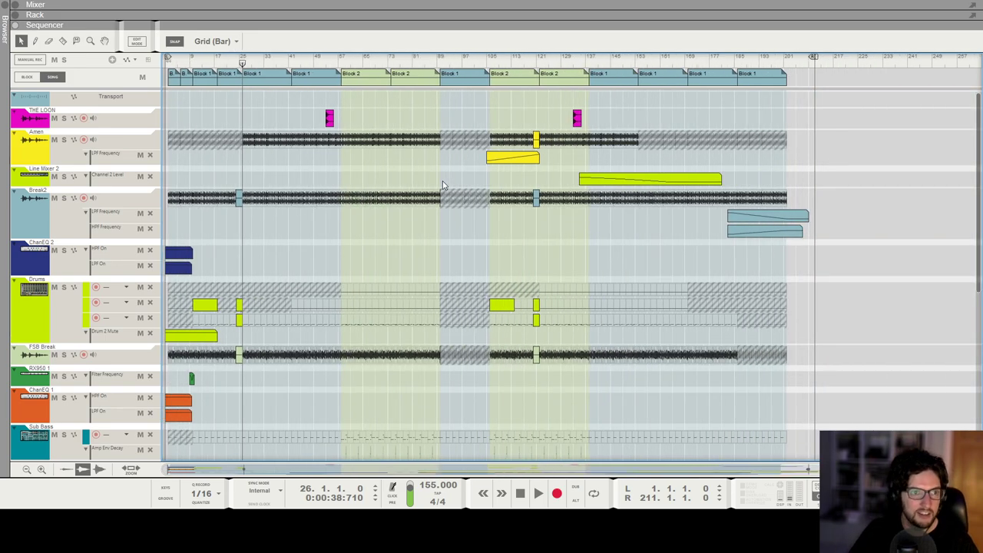
pyautogui.doubleClick(276, 83)
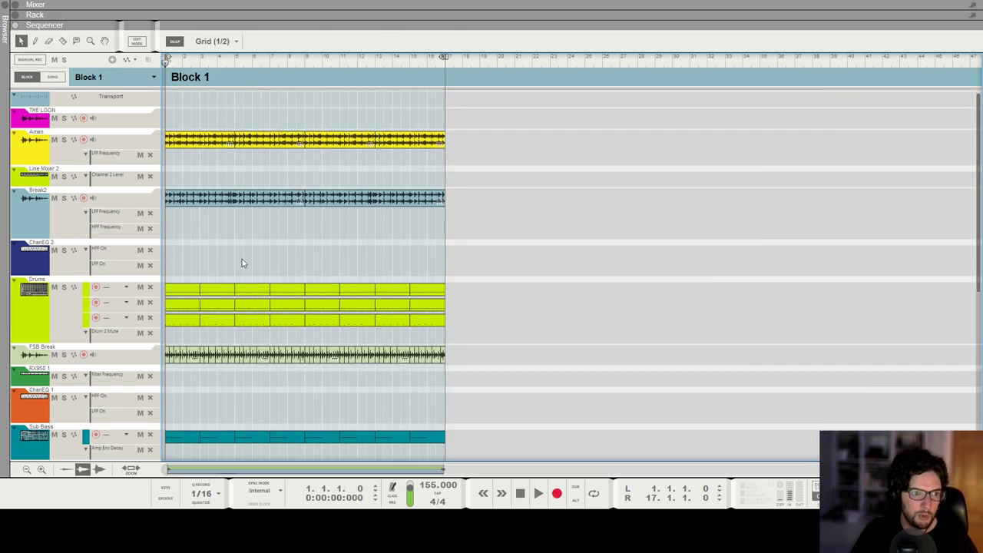
pyautogui.scroll(2, 215, 230)
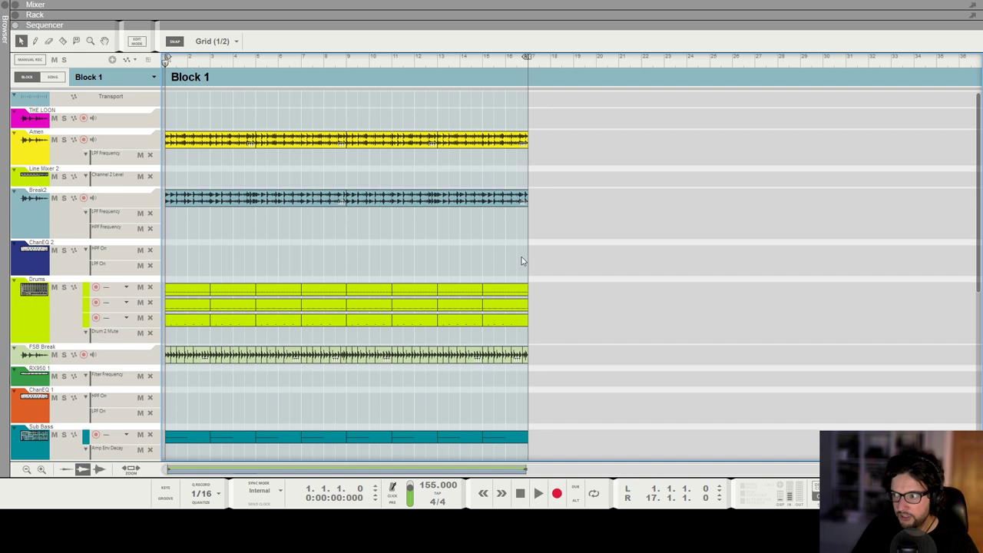
pyautogui.scroll(-1, 122, 153)
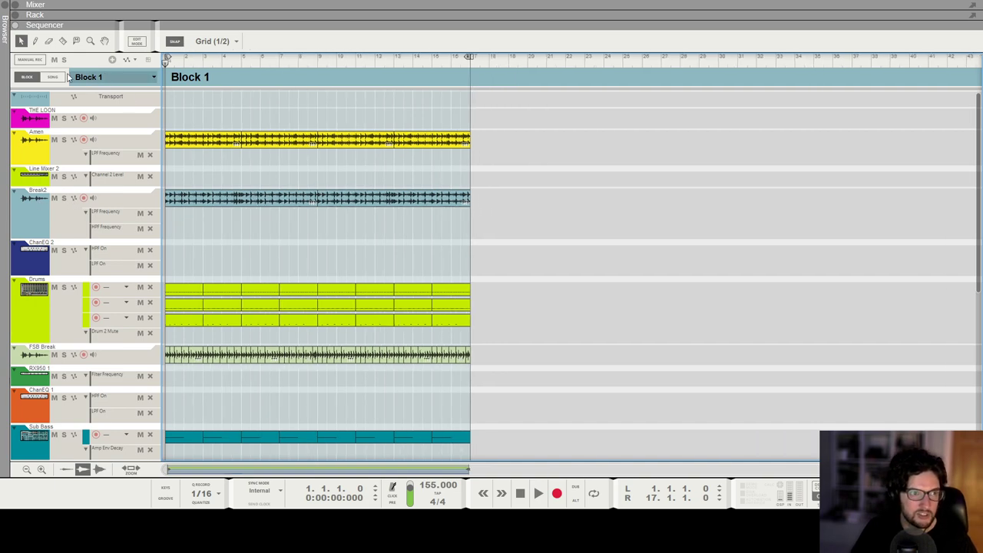
pyautogui.click(54, 77)
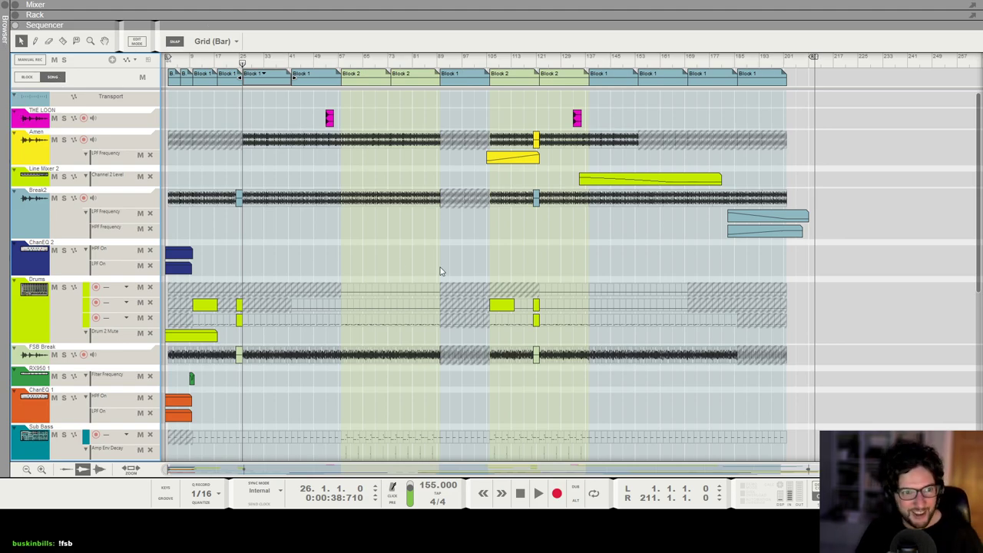
# Play THE LOON track soloed from bar 53 and turn its solo off again
pyautogui.click(326, 64)
pyautogui.click(258, 71)
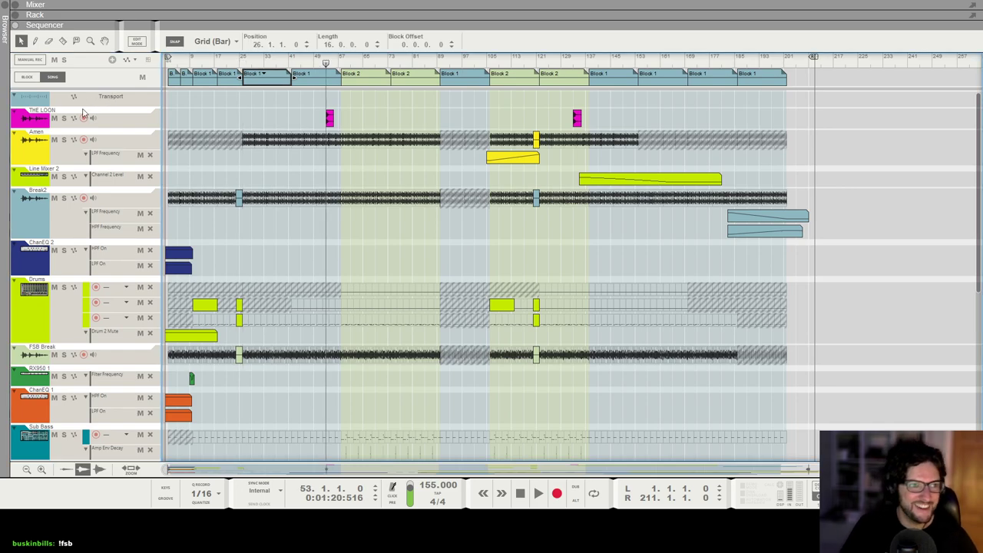
pyautogui.click(64, 118)
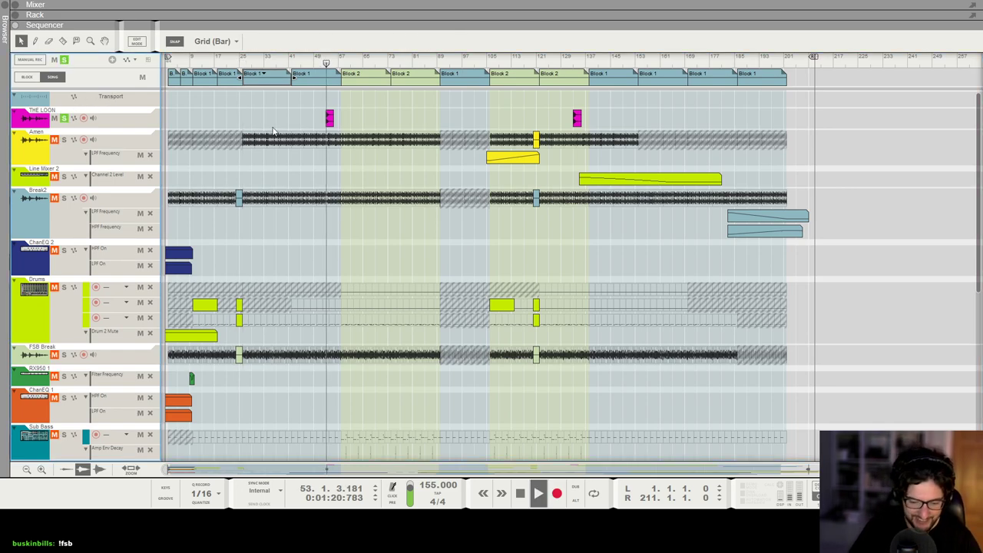
pyautogui.click(64, 118)
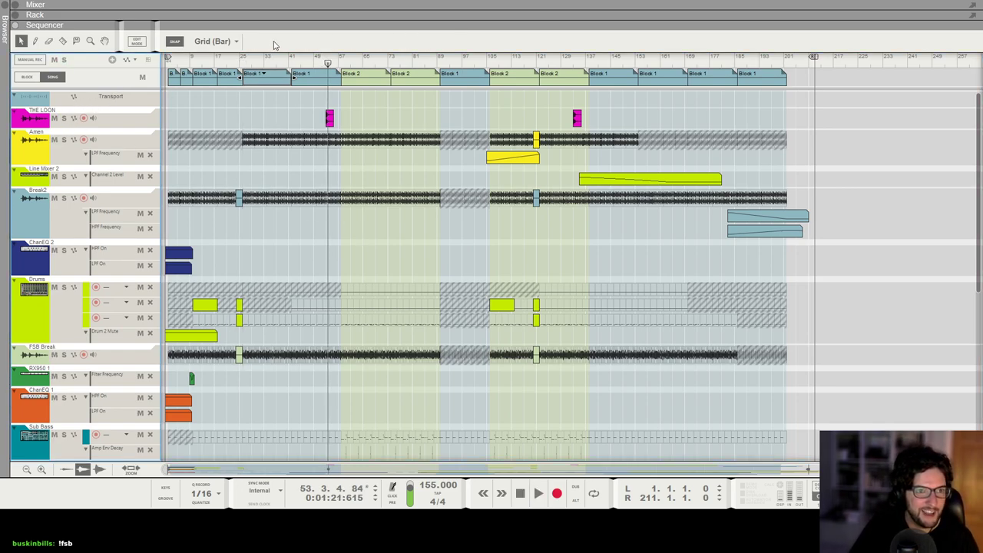
# Solo the Amen, Break2, Drums and FSB Break tracks and play them from bar 42 to about bar 47
pyautogui.click(292, 64)
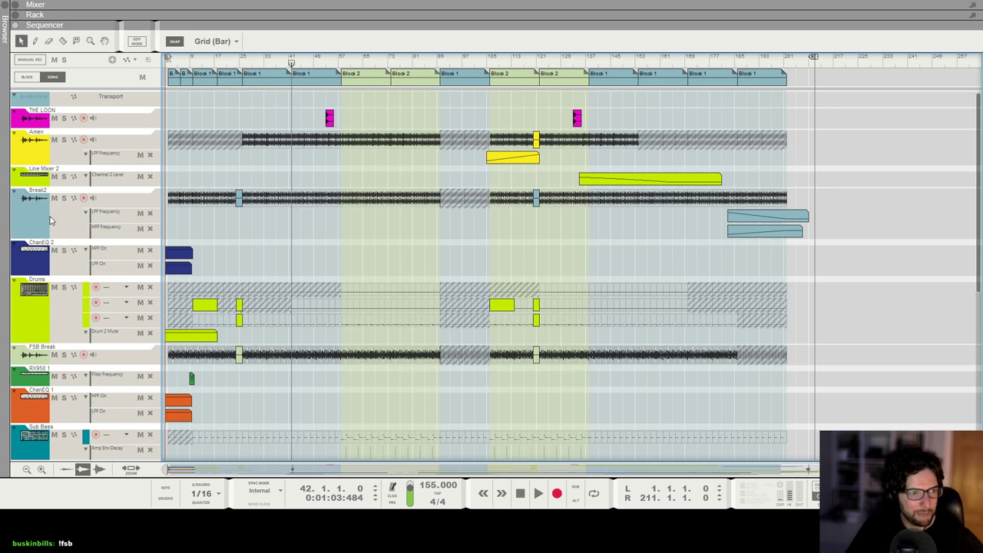
pyautogui.click(93, 201)
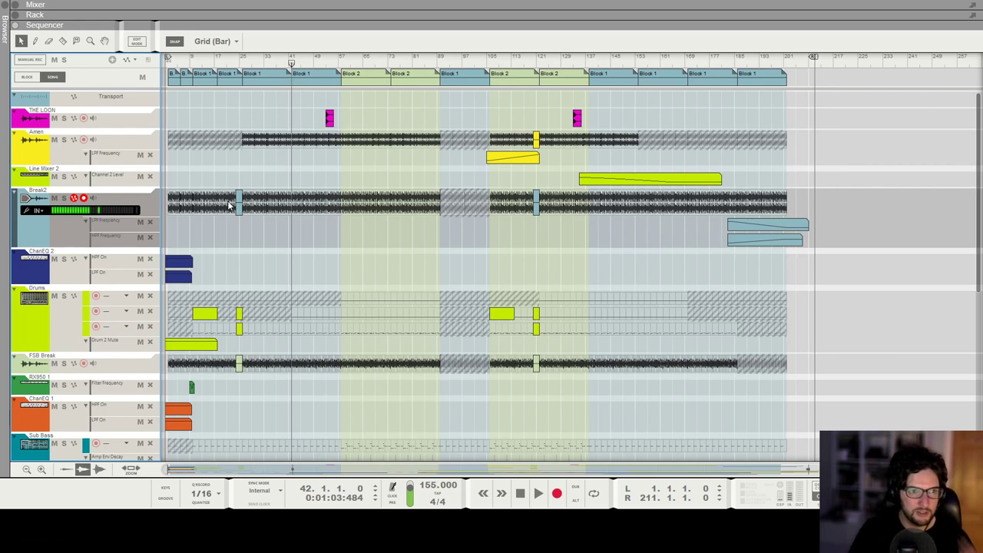
pyautogui.click(64, 198)
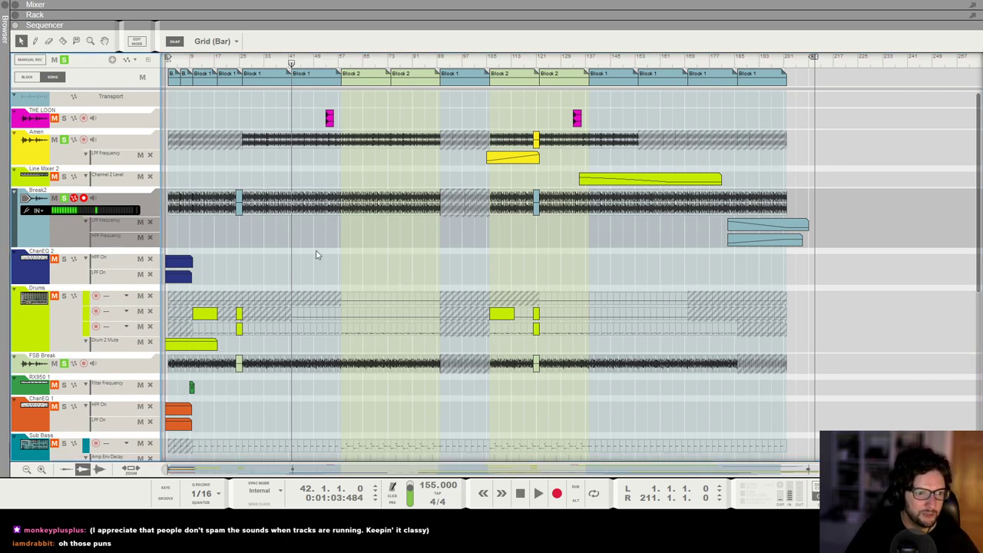
pyautogui.click(66, 296)
pyautogui.click(65, 296)
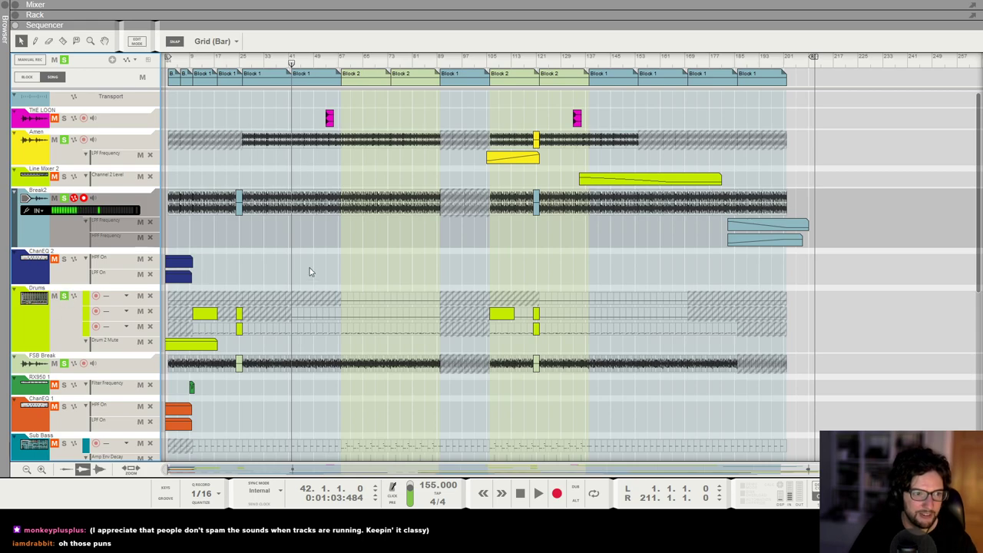
pyautogui.press('space')
pyautogui.scroll(2, 309, 261)
pyautogui.scroll(1, 354, 278)
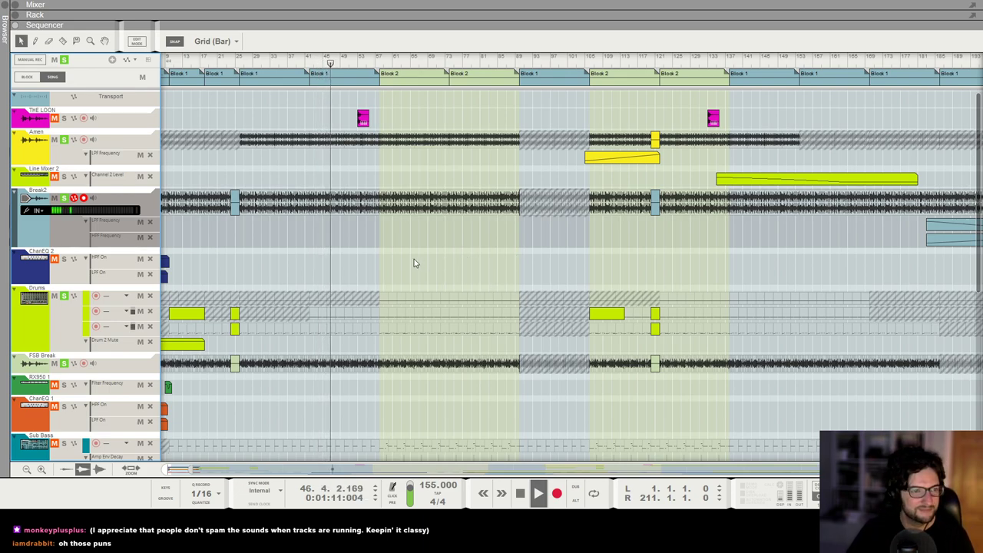
pyautogui.press('space')
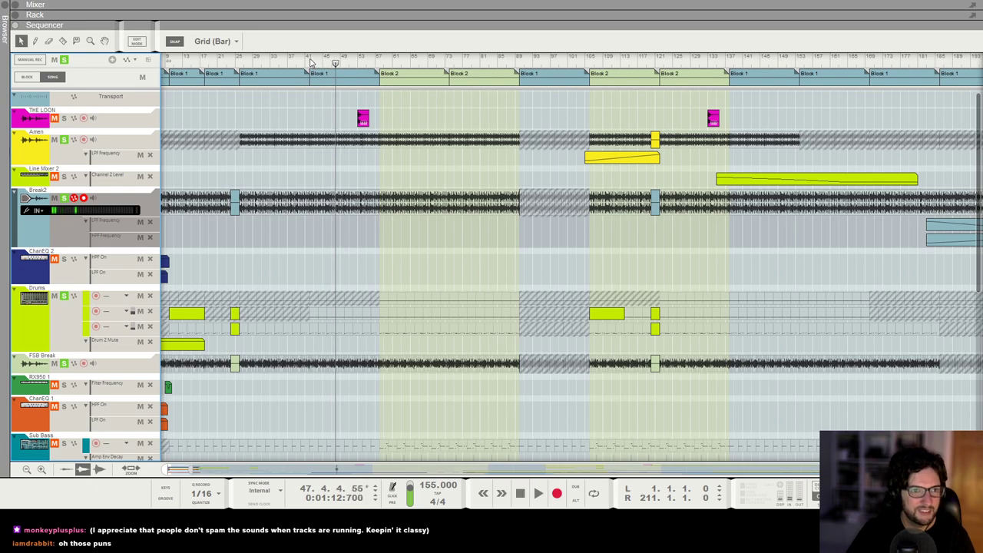
# Clear the track solos and view the Break2 channel's Beatformer and Channel EQ on the front of the rack, returning to the sequencer
pyautogui.scroll(-4, 64, 65)
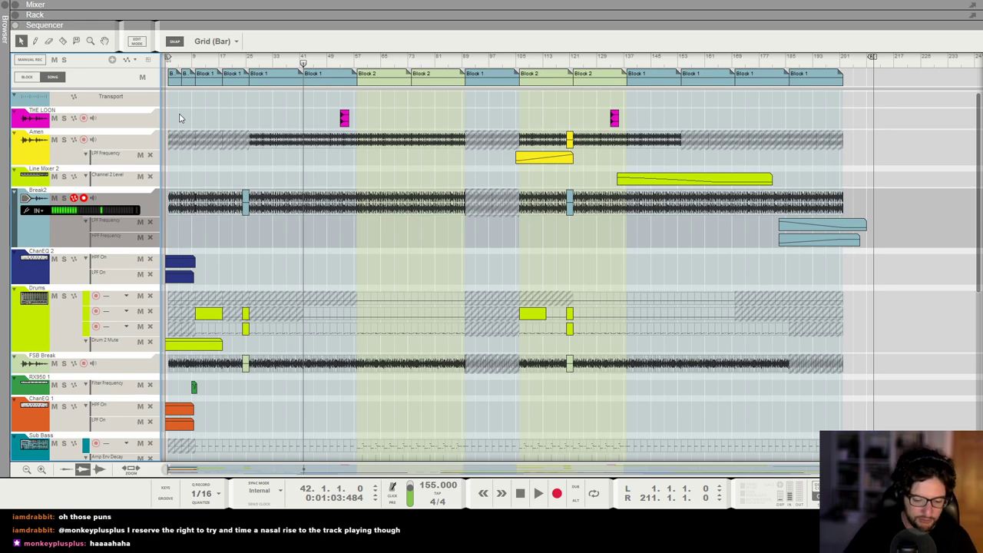
pyautogui.press('F6')
pyautogui.press('Tab')
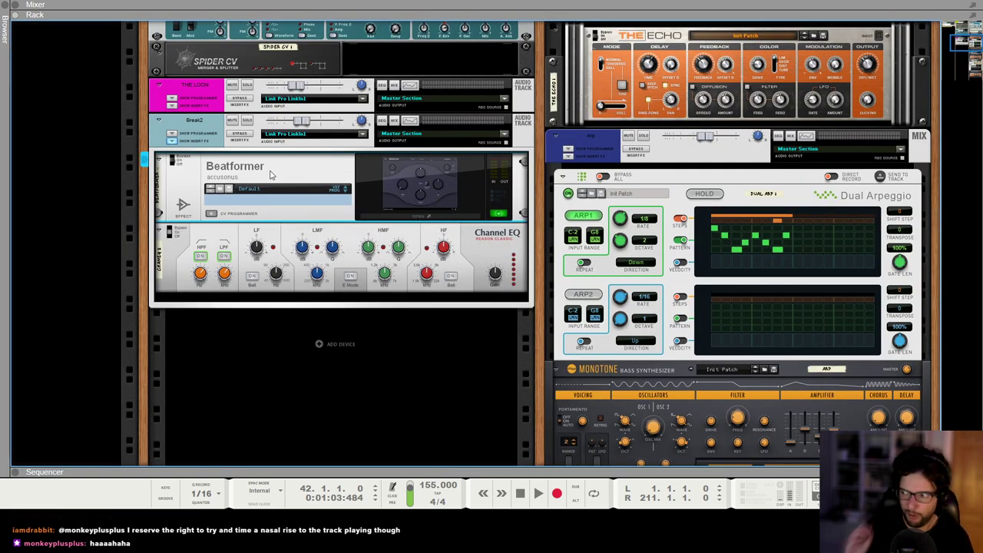
pyautogui.press('F7')
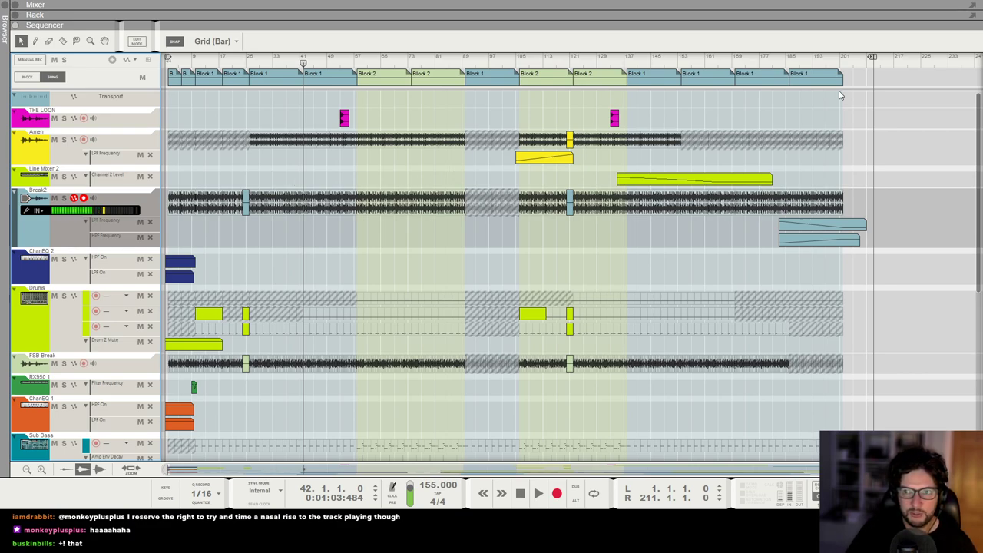
# Set the song position to bar 185 and view the FSB Break channel's insert effects in the rack, hiding them again
pyautogui.click(786, 61)
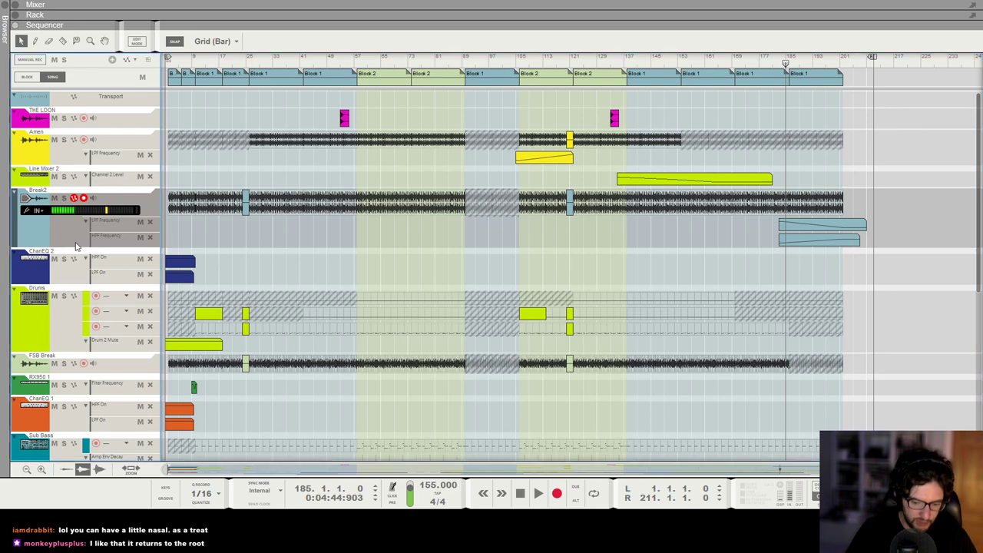
pyautogui.press('F6')
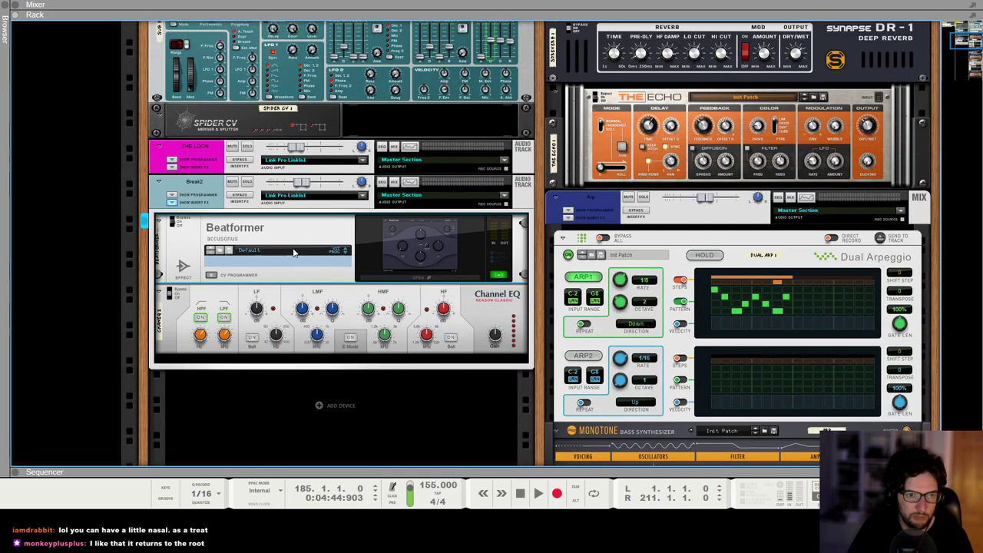
pyautogui.scroll(5, 251, 217)
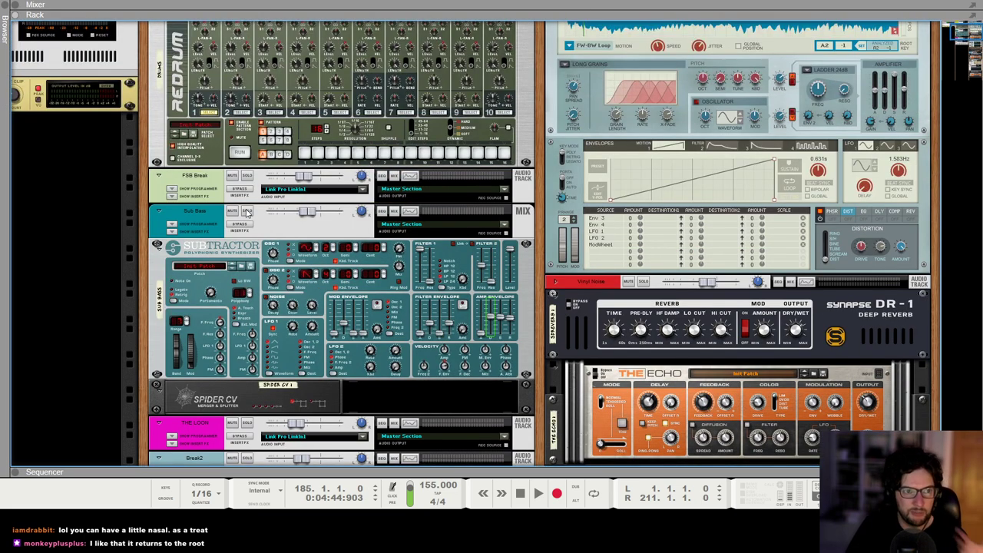
pyautogui.click(170, 196)
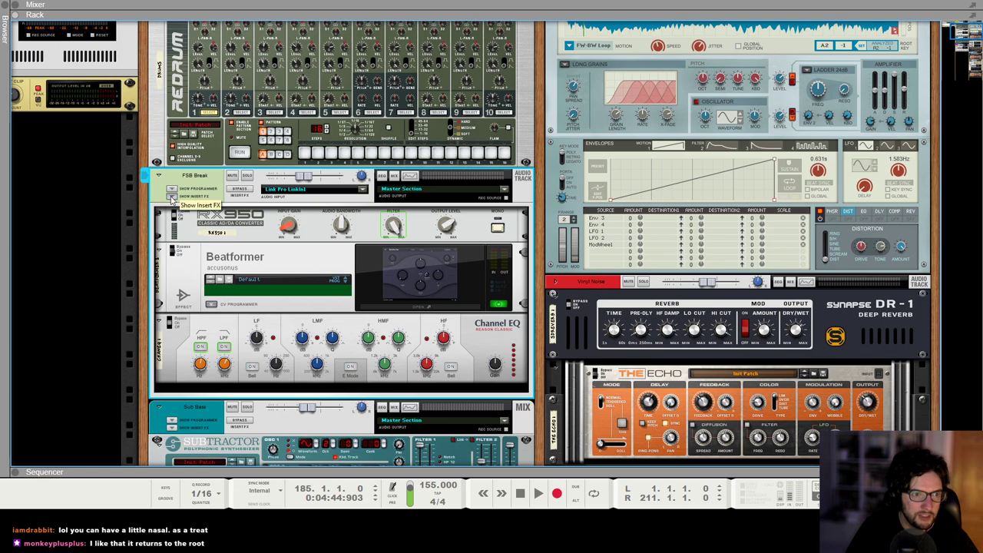
pyautogui.click(172, 196)
# Show the Amen channel's insert effects and inspect its EVE-MP5 and Beatformer devices
pyautogui.click(173, 49)
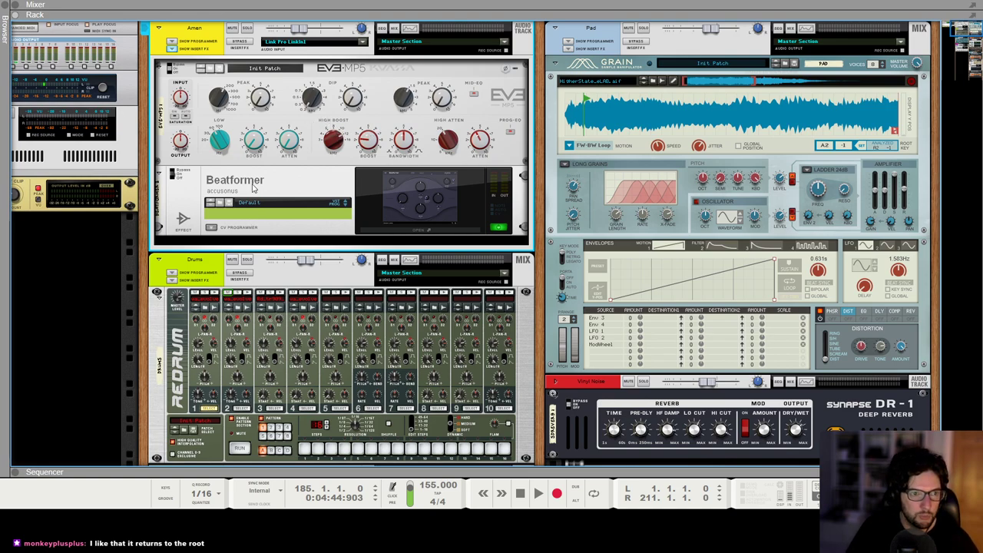
pyautogui.click(281, 198)
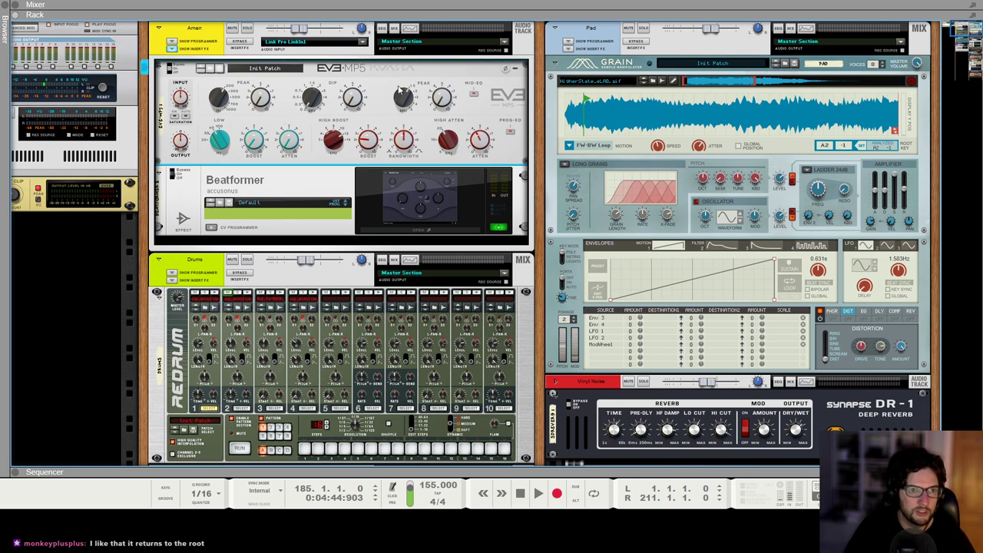
pyautogui.click(316, 176)
pyautogui.click(311, 162)
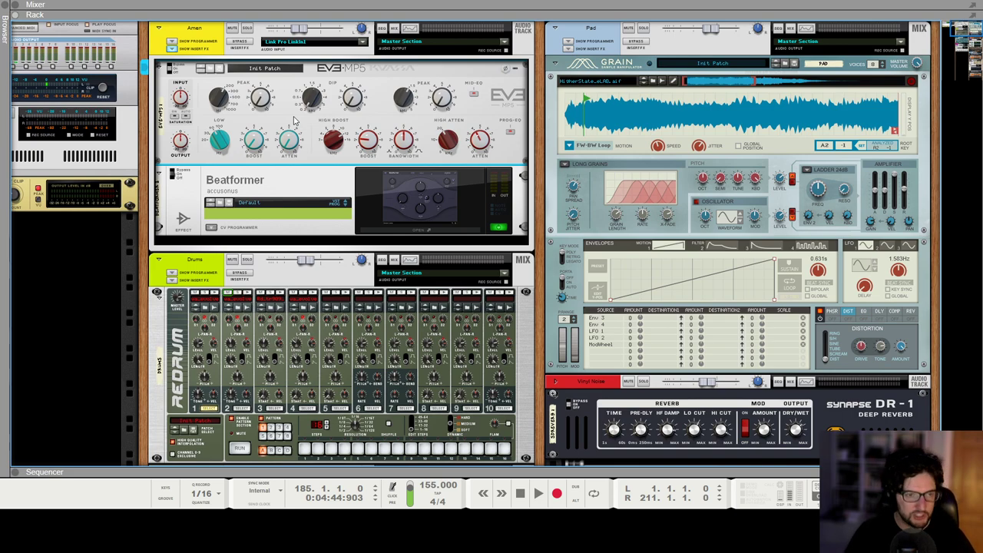
# Move the Amen channel's EVE-MP5 below the Beatformer, check the rear of the rack, and move it back above
pyautogui.moveTo(294, 122); pyautogui.dragTo(303, 237)
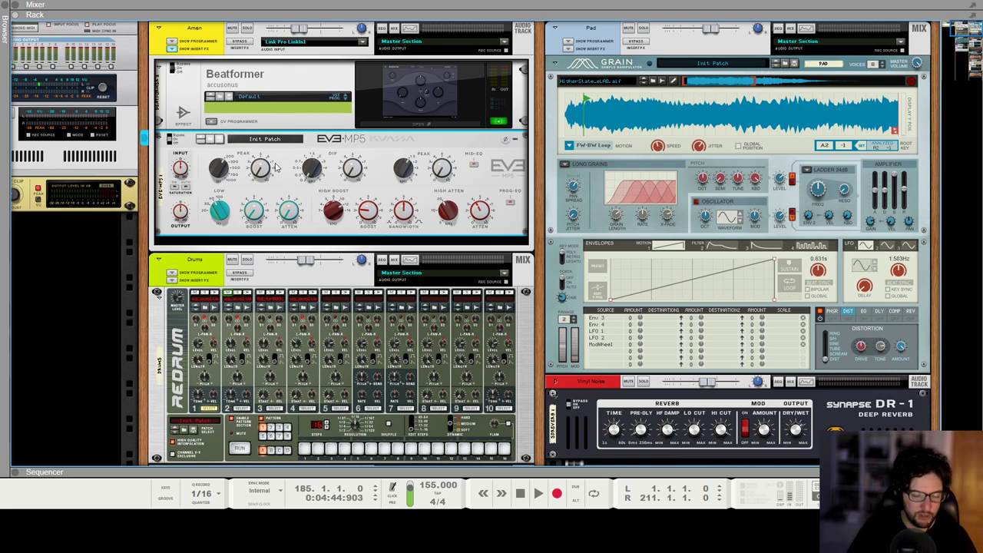
pyautogui.press('Tab')
pyautogui.press('Tab')
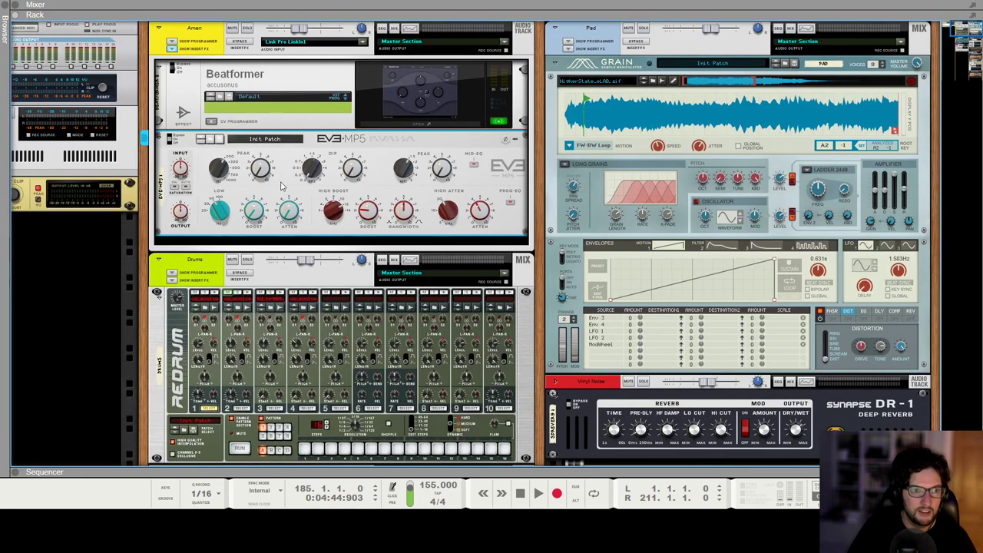
pyautogui.moveTo(282, 187); pyautogui.dragTo(347, 92)
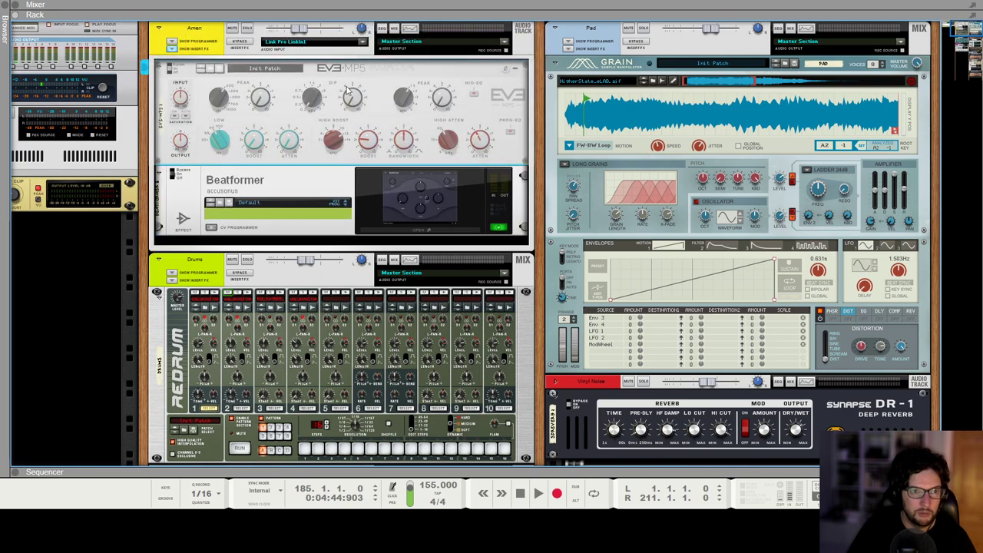
# Move the Amen channel's Beatformer above the EVE-MP5, inspect the rear cabling, and restore the EVE-MP5 to the top
pyautogui.click(268, 180)
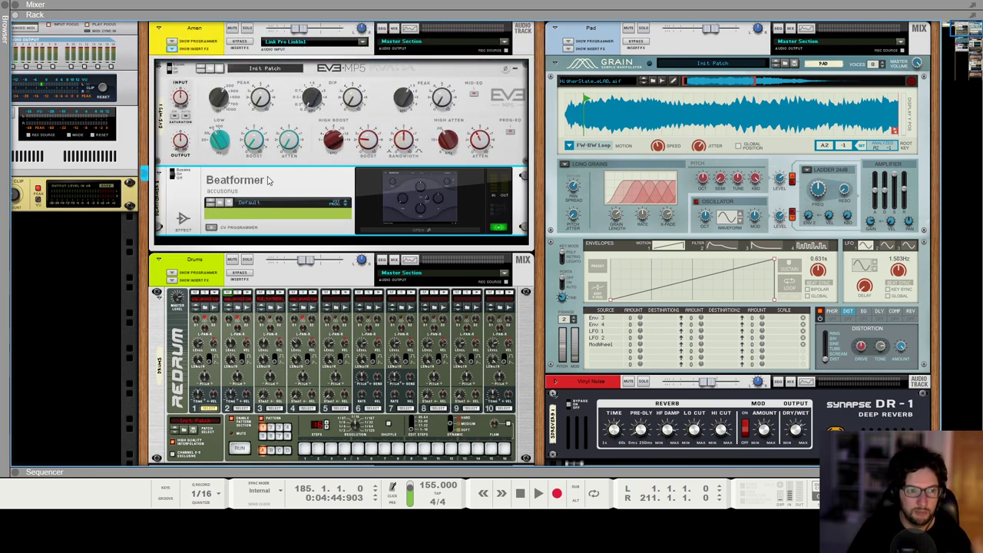
pyautogui.moveTo(270, 191); pyautogui.dragTo(345, 73)
pyautogui.press('Tab')
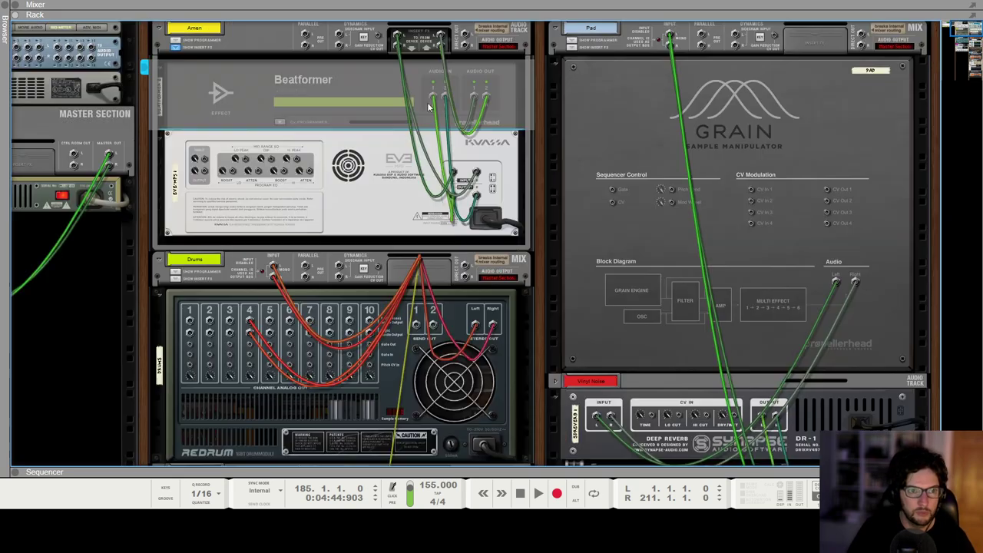
pyautogui.moveTo(440, 92); pyautogui.dragTo(436, 197)
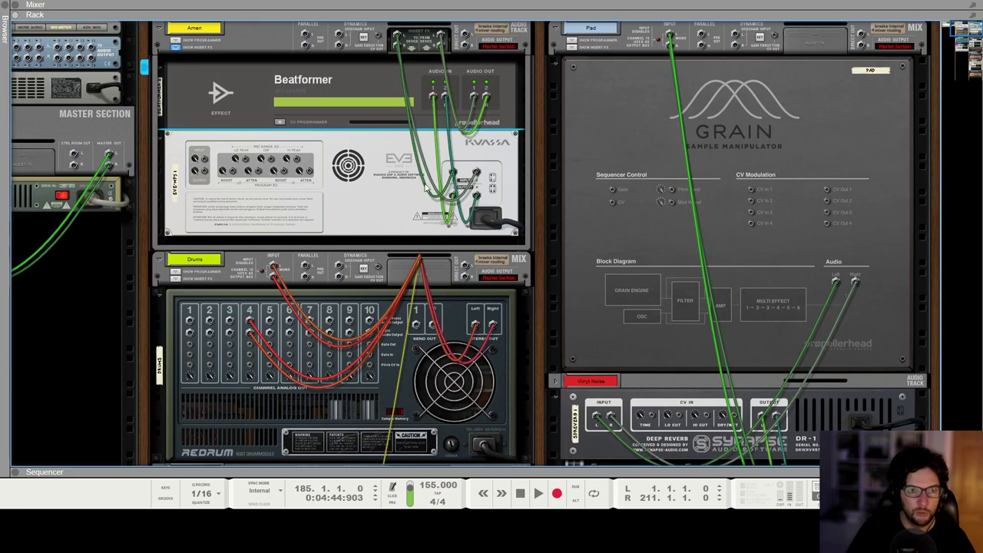
pyautogui.press('Tab')
pyautogui.moveTo(257, 86); pyautogui.dragTo(276, 229)
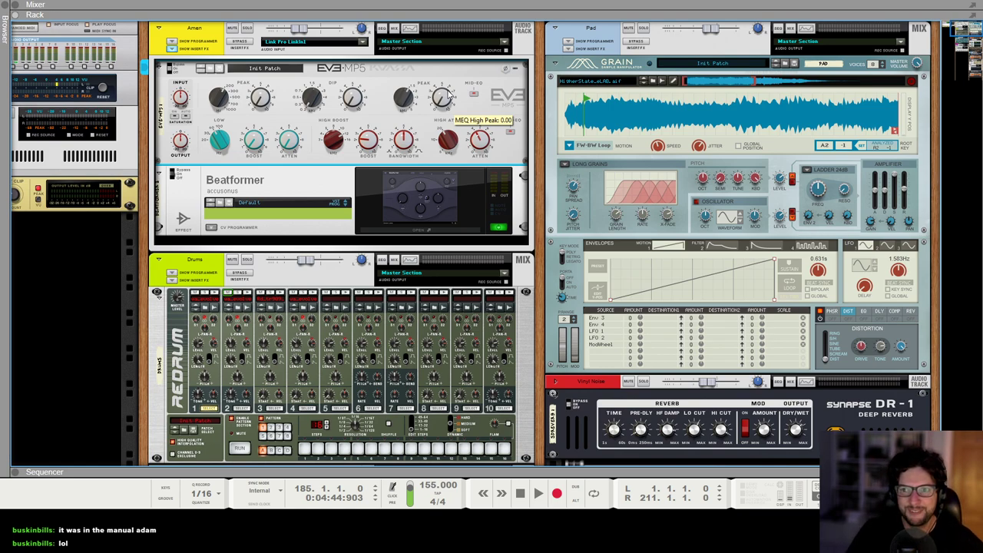
# View the Drums channel's Redrum, and select the Line Mixer 2 track in the sequencer with the song position at bar 137
pyautogui.scroll(-1, 432, 187)
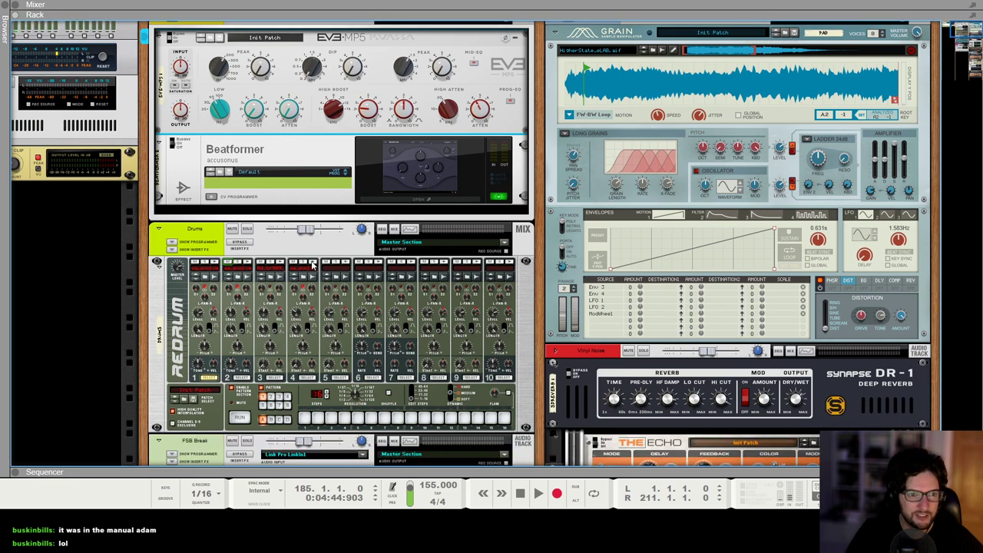
pyautogui.click(312, 264)
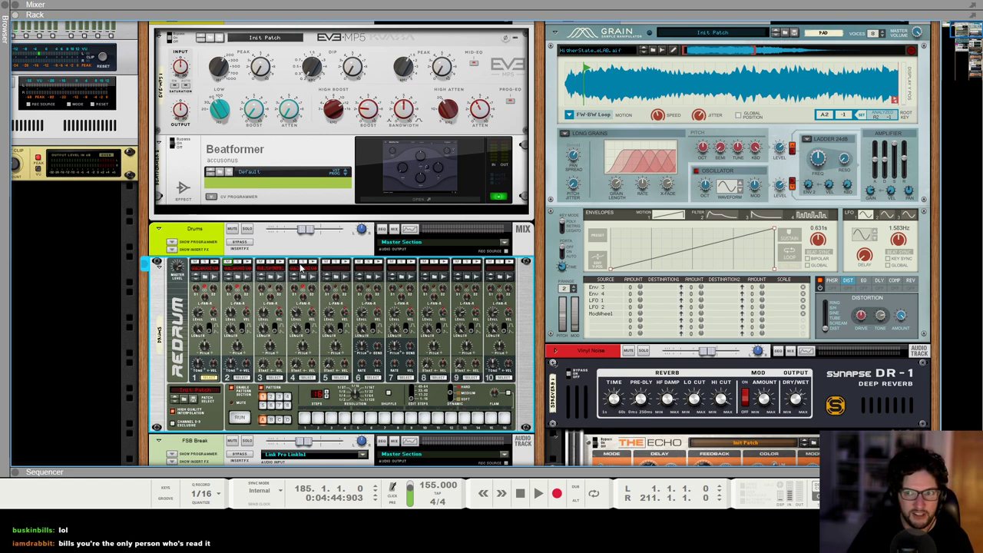
pyautogui.press('F7')
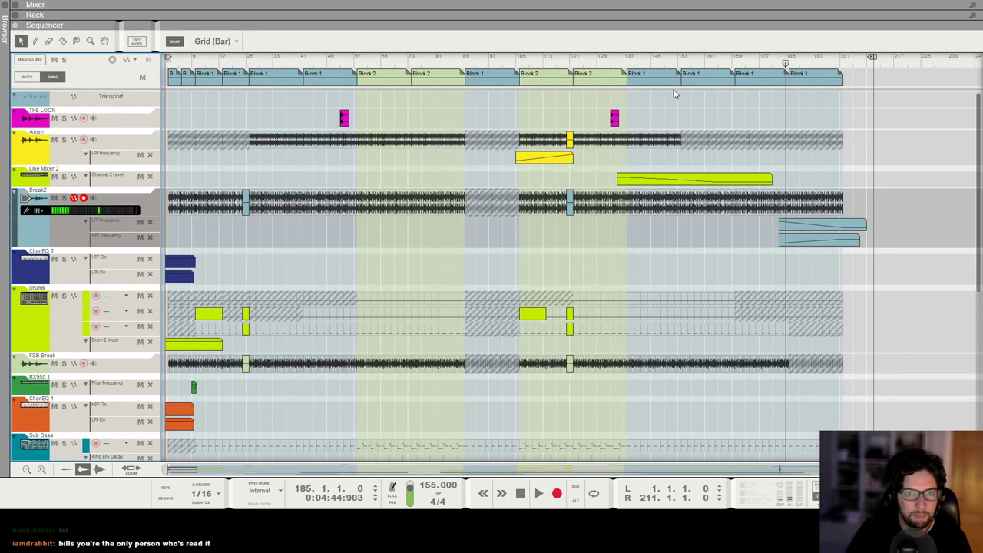
pyautogui.click(626, 63)
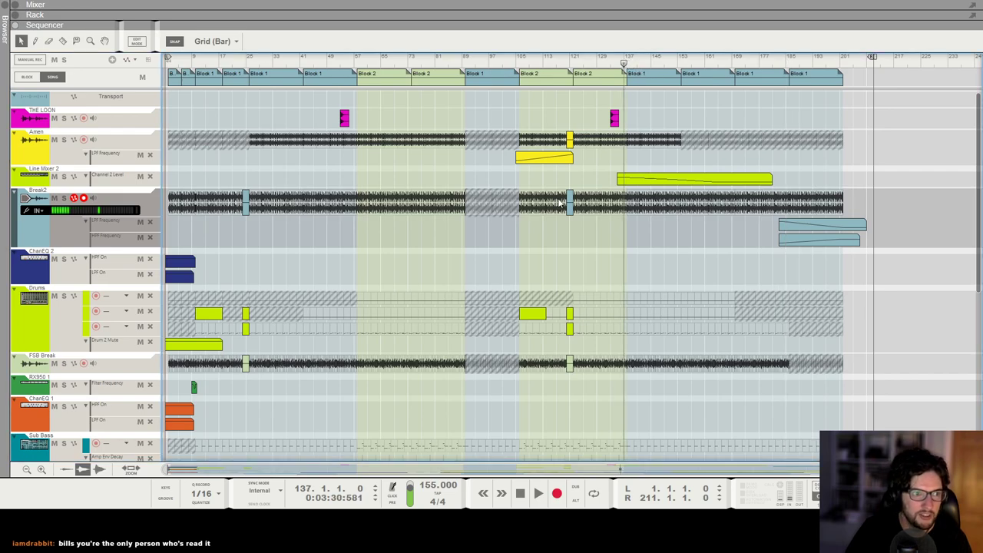
pyautogui.click(110, 175)
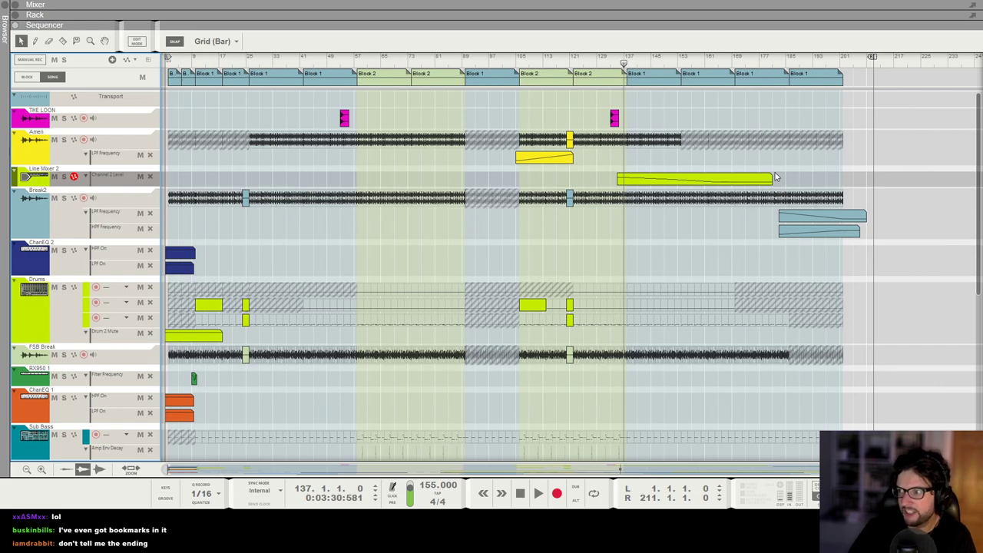
# Select the Pad Cassette noise automation clip at bar 202, play the ending to about bar 204 and clear the selection
pyautogui.scroll(-5, 870, 201)
pyautogui.click(863, 332)
pyautogui.click(842, 67)
pyautogui.press('space')
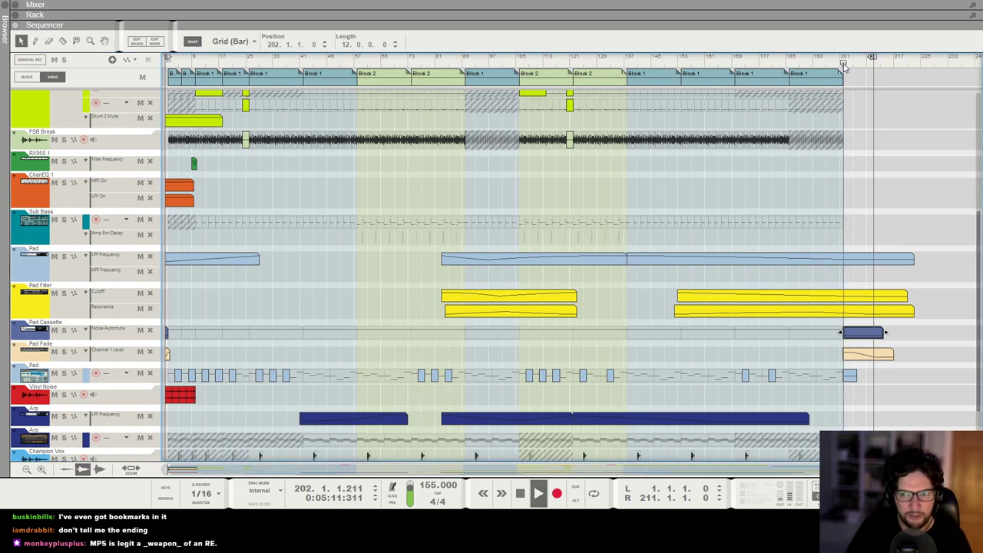
pyautogui.scroll(2, 924, 171)
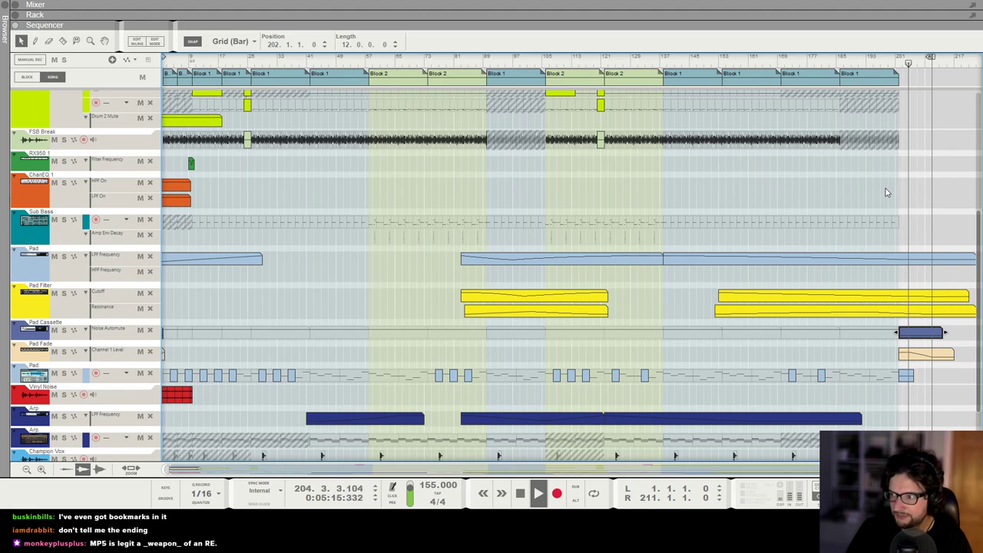
pyautogui.press('space')
pyautogui.click(864, 188)
# Play the song from bar 138 to about bar 142 and select the Drums track
pyautogui.click(664, 60)
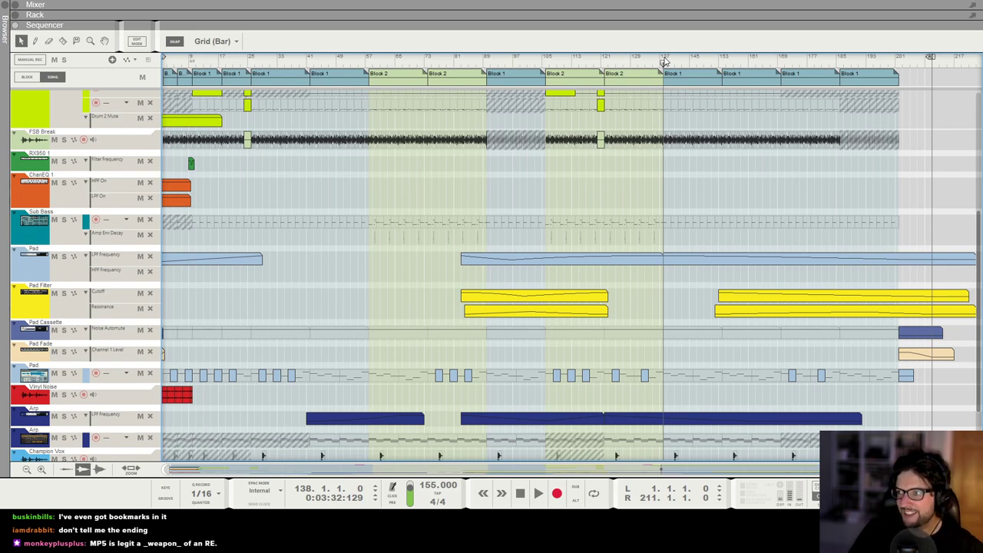
pyautogui.press('space')
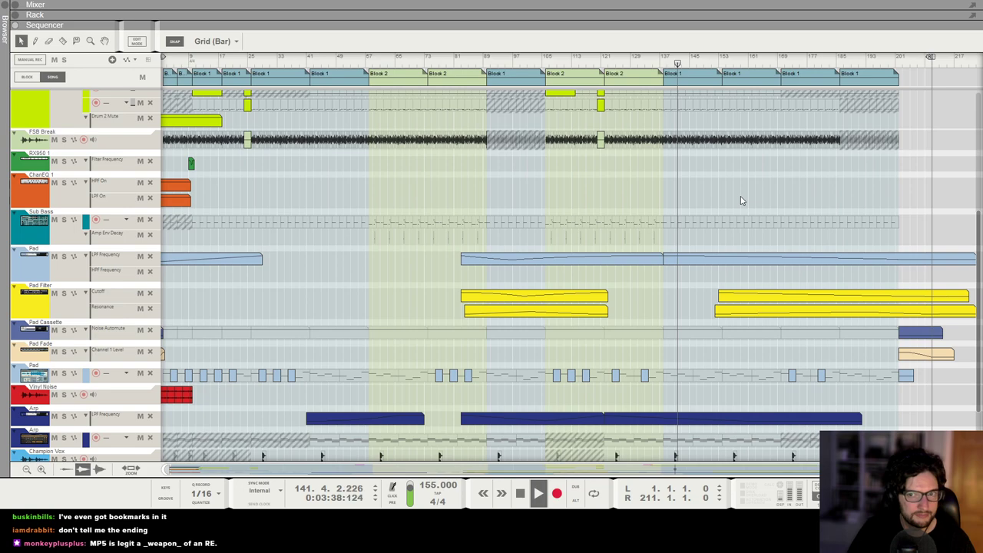
pyautogui.scroll(6, 714, 198)
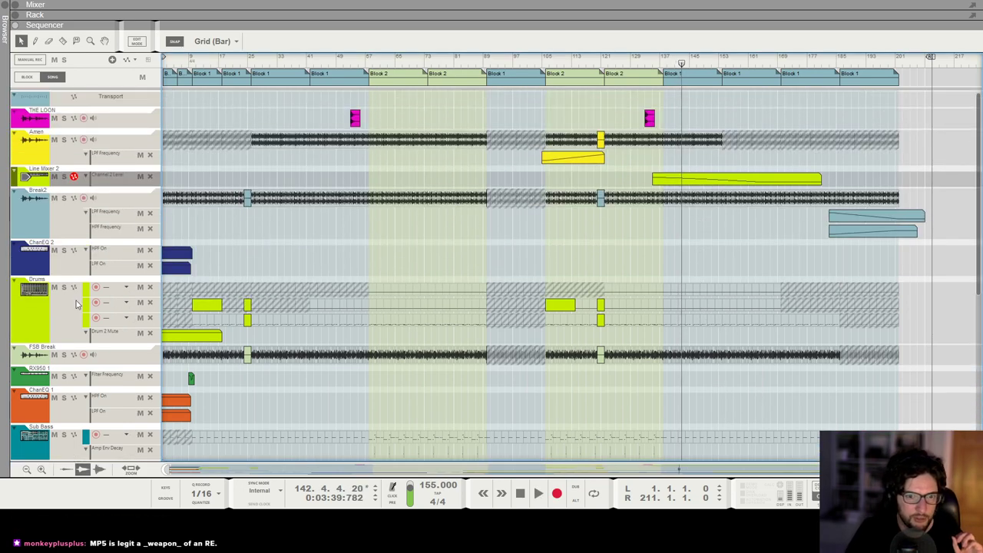
pyautogui.click(60, 337)
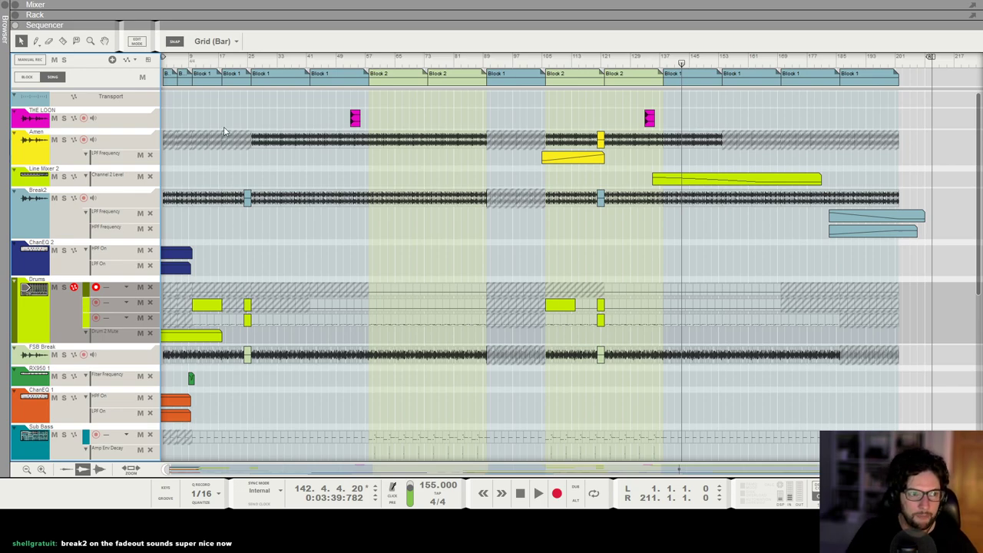
# Examine the arrangement's closing blocks across the bass, pad, arp and vocal tracks, setting the song position to bar 186, then 138
pyautogui.click(842, 63)
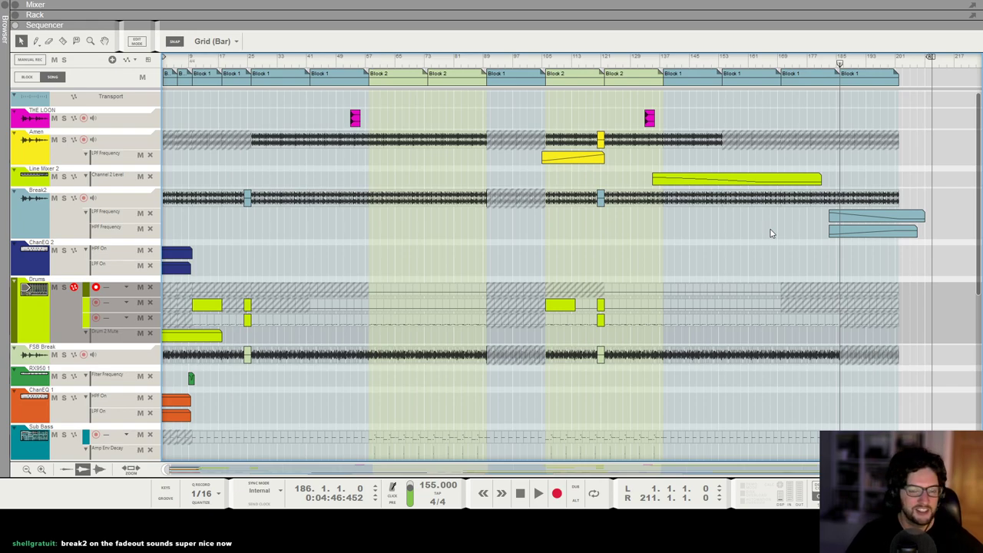
pyautogui.scroll(-5, 770, 231)
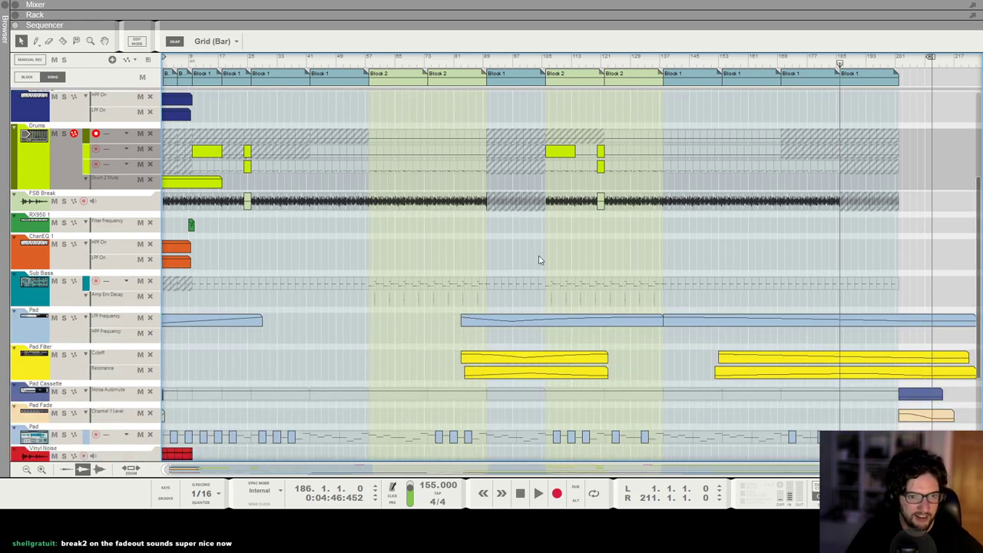
pyautogui.scroll(-1, 537, 262)
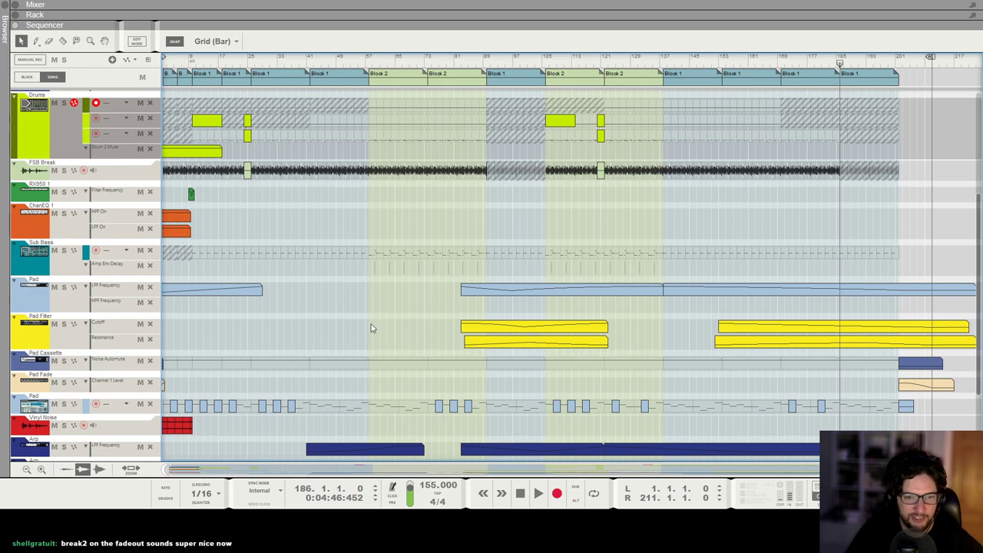
pyautogui.hscroll(-1, 371, 328)
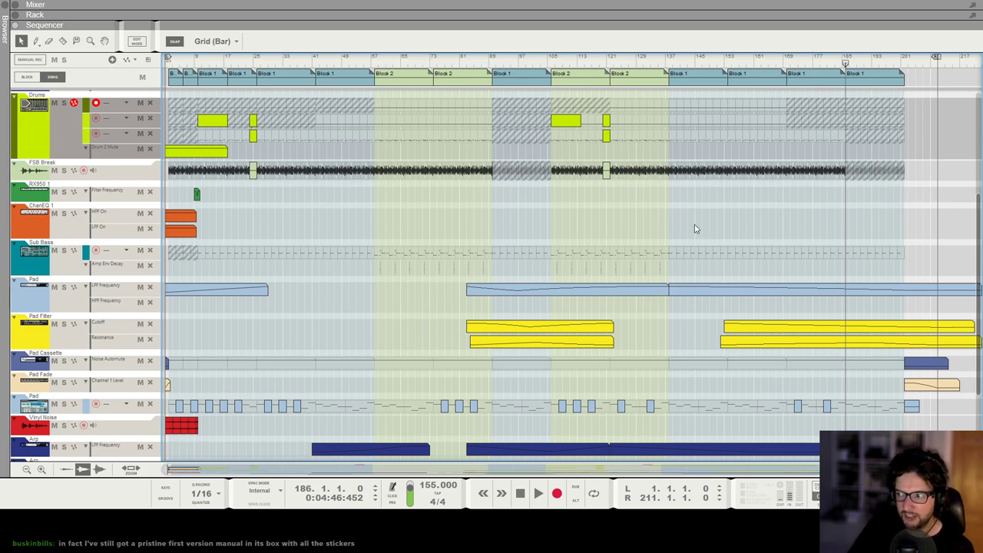
pyautogui.scroll(-1, 733, 201)
pyautogui.scroll(-1, 727, 191)
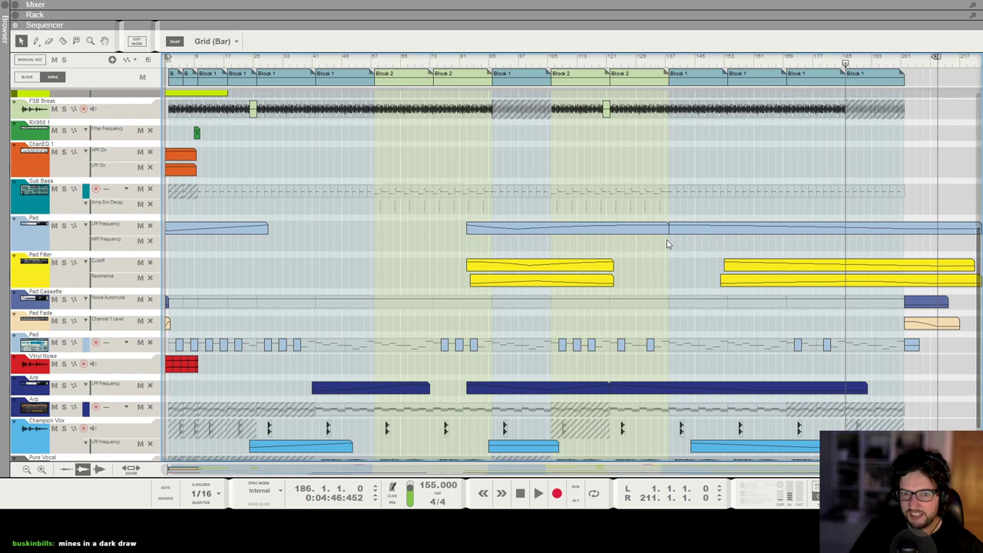
pyautogui.click(670, 63)
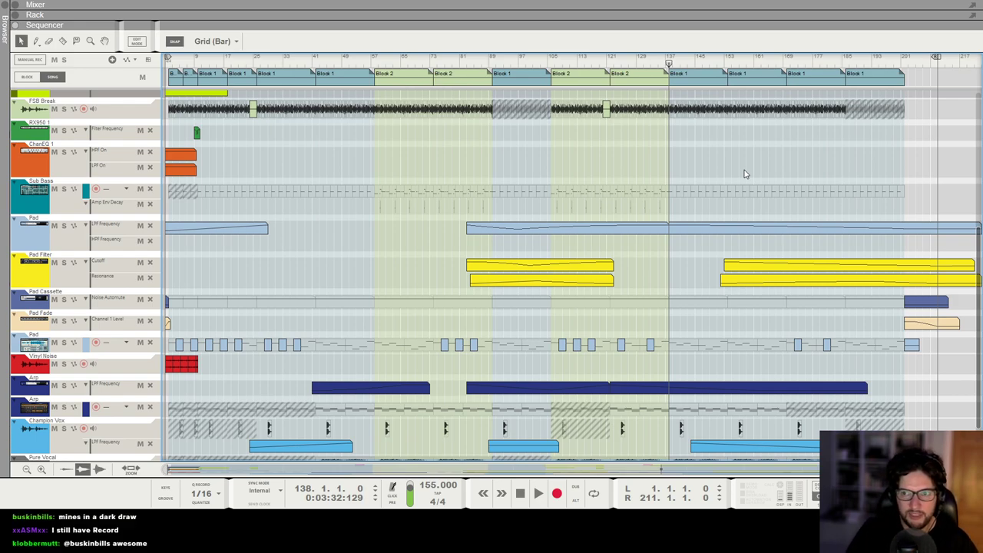
# Set the song position to bar 186, select the Mute tool and start playback at the closing block
pyautogui.scroll(3, 791, 154)
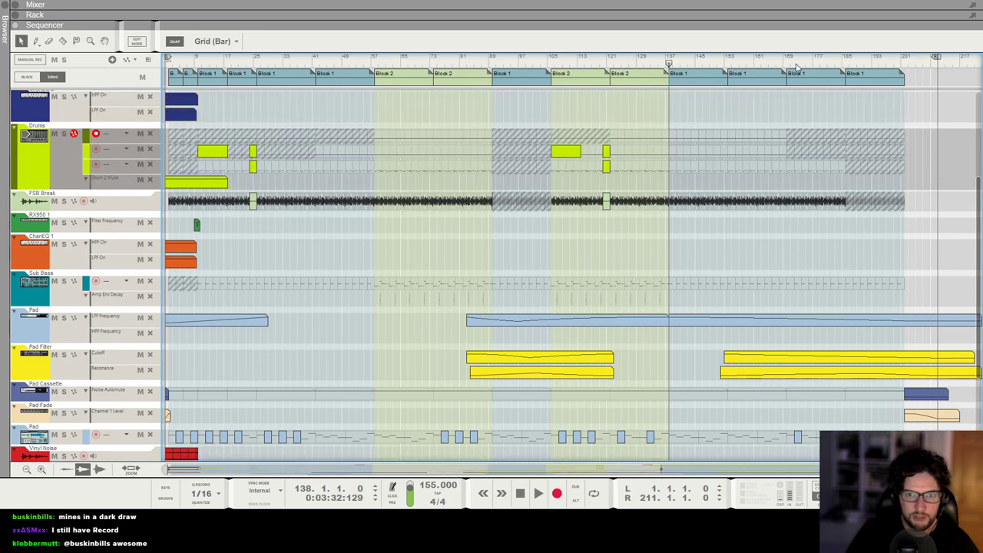
pyautogui.moveTo(784, 60); pyautogui.dragTo(843, 63)
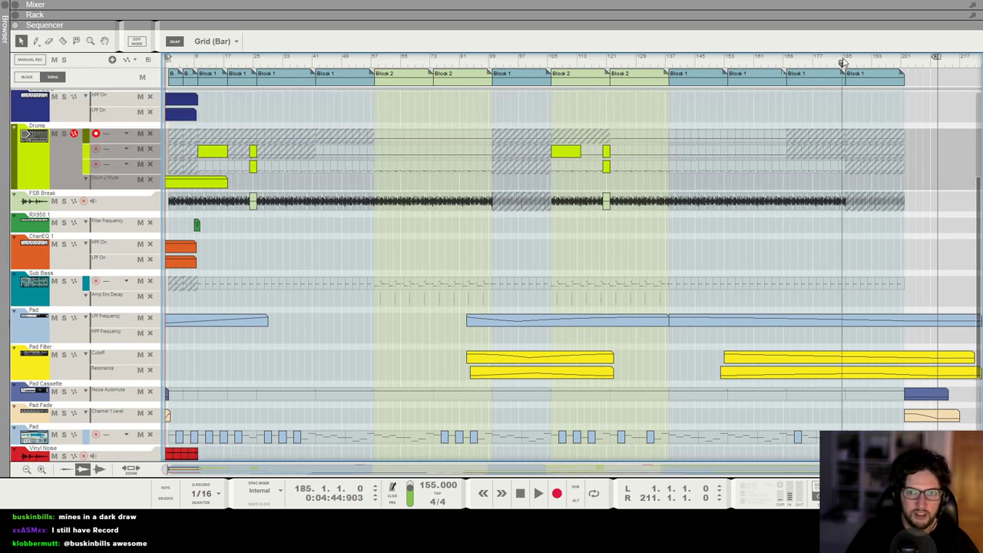
pyautogui.scroll(1, 870, 202)
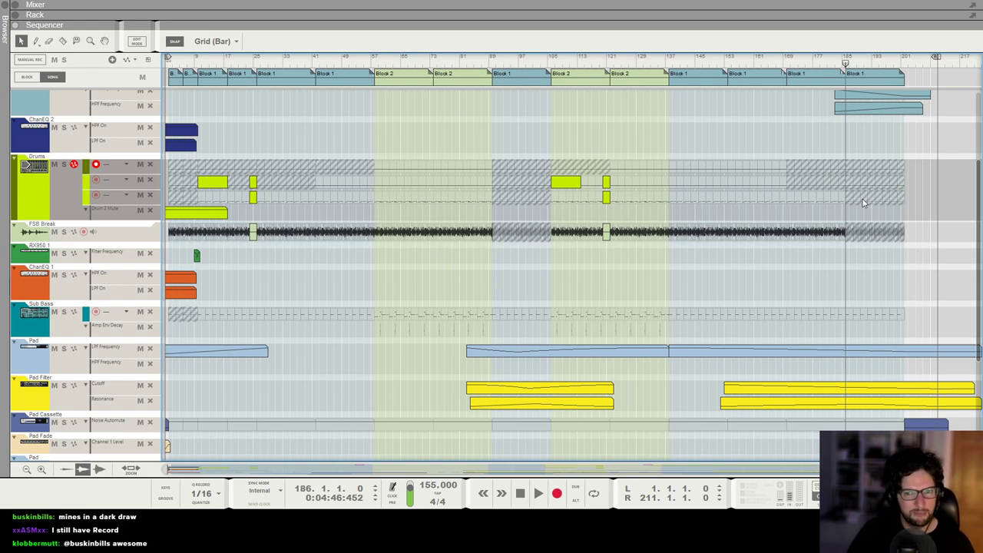
pyautogui.click(863, 202)
pyautogui.press('t')
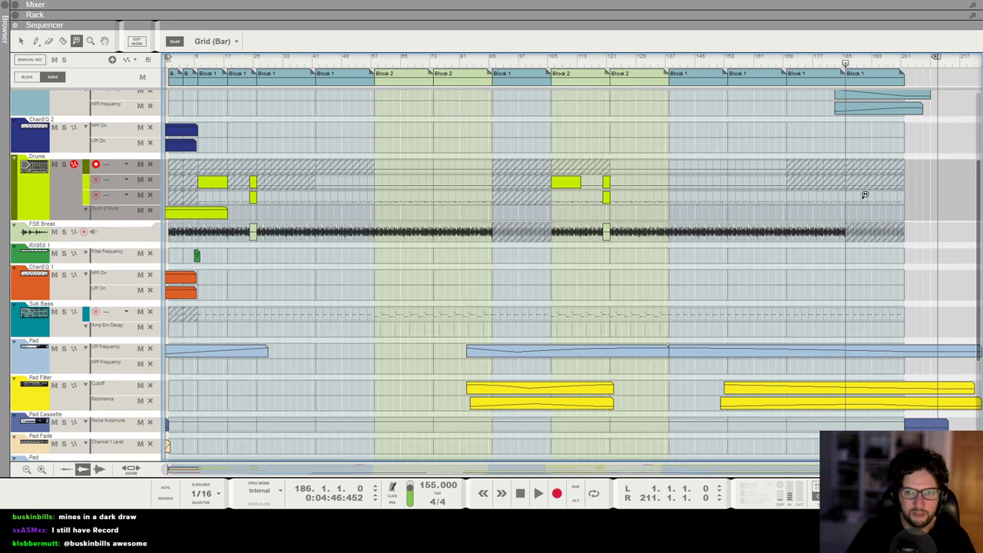
pyautogui.press('space')
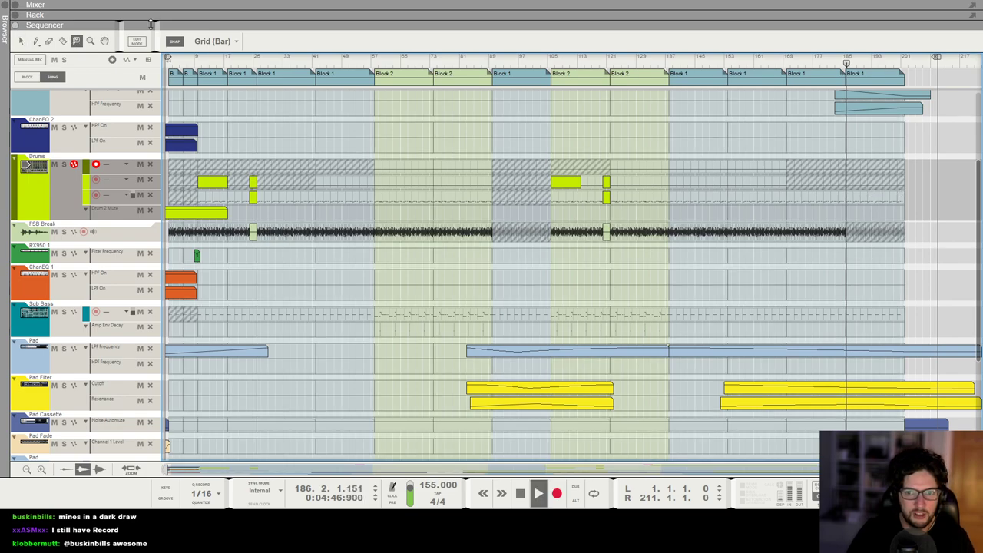
# Toggle the Break2 track's mute in the closing block during playback, restore the Selection tool and stop at about bar 192
pyautogui.scroll(3, 875, 212)
pyautogui.click(870, 196)
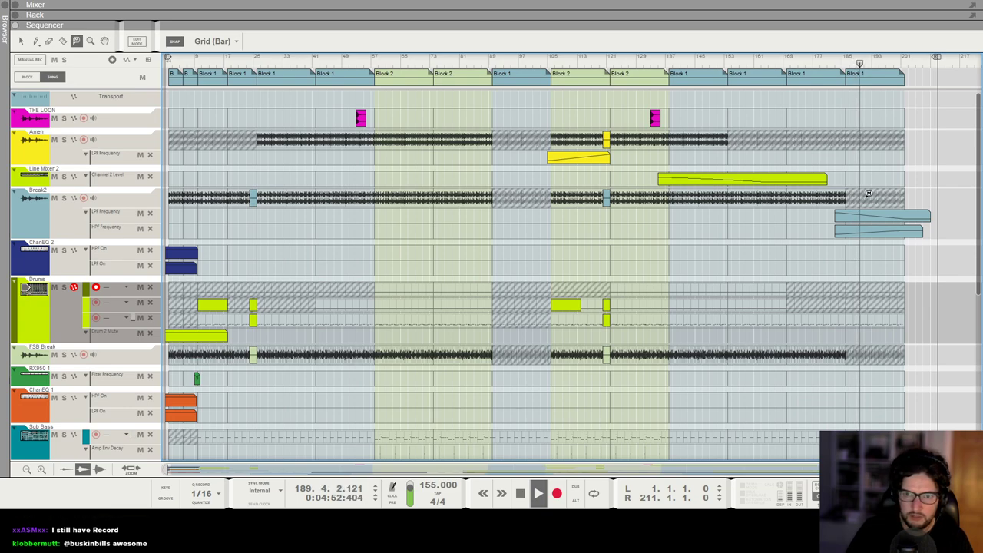
pyautogui.click(869, 195)
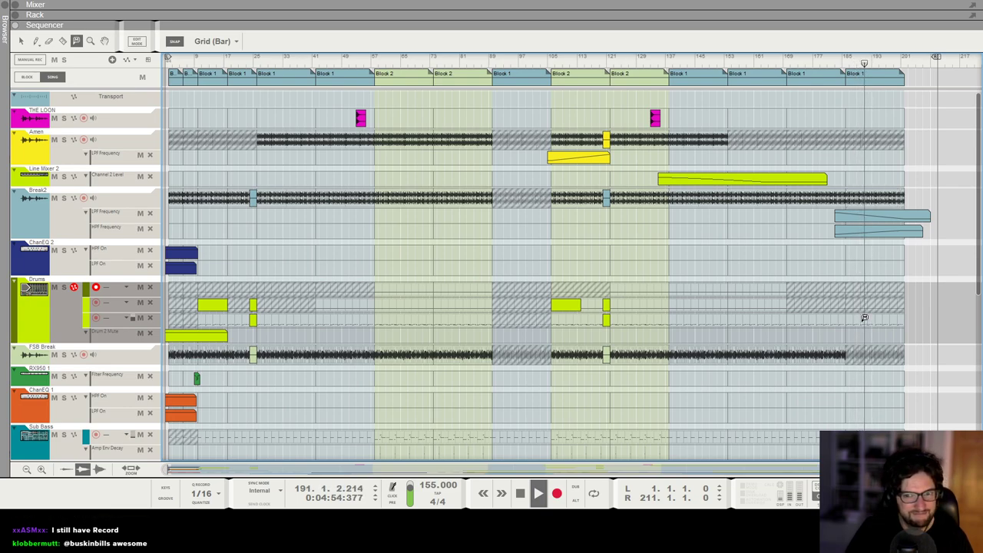
pyautogui.click(865, 318)
pyautogui.press('q')
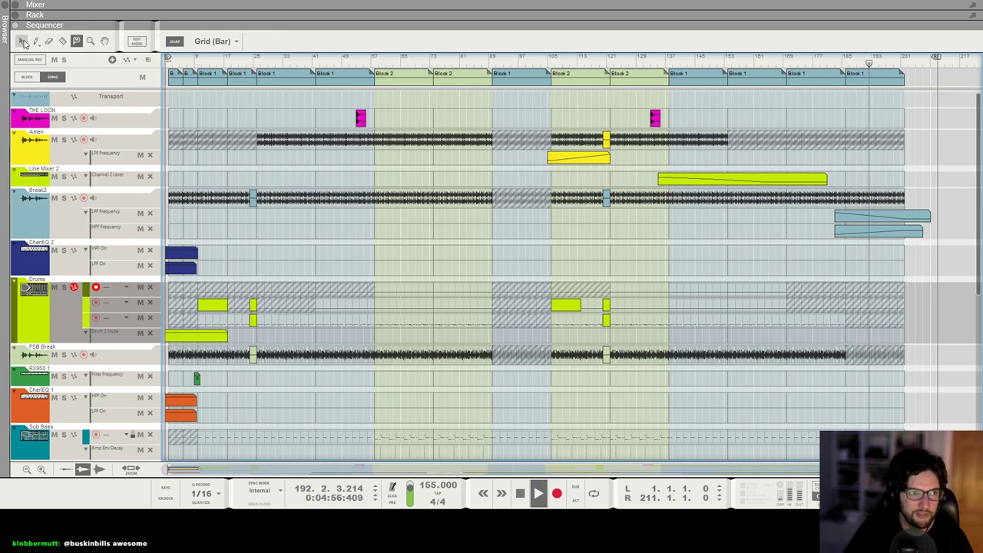
pyautogui.press('space')
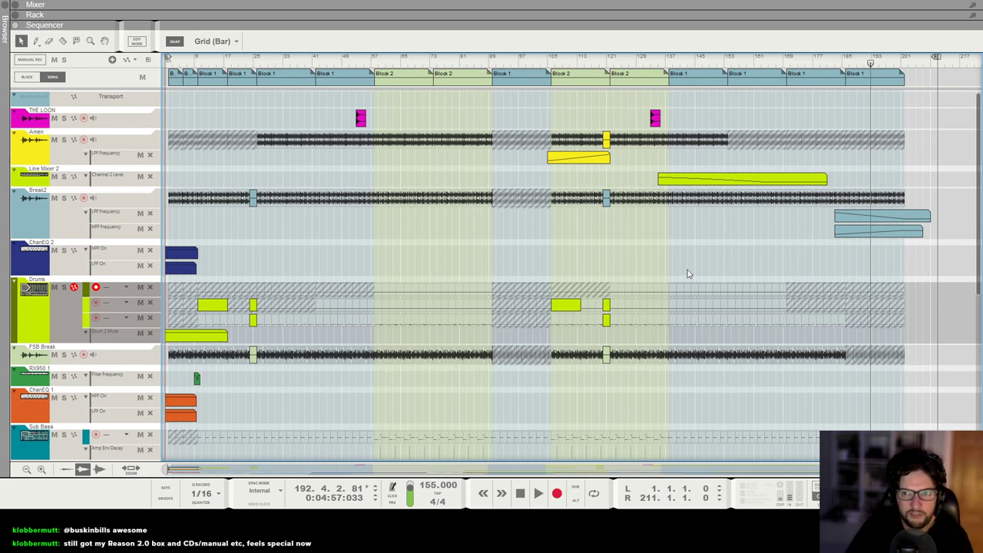
# Select the Pad instrument track and view its Grain sample manipulator in the rack
pyautogui.scroll(-7, 332, 273)
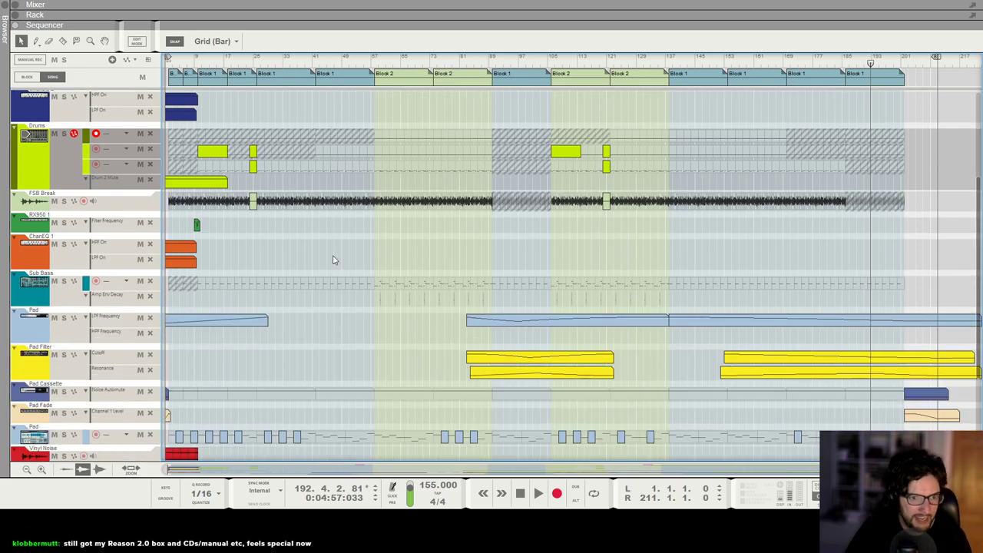
pyautogui.keyDown('ctrl'); pyautogui.scroll(-4, 215, 296); pyautogui.keyUp('ctrl')
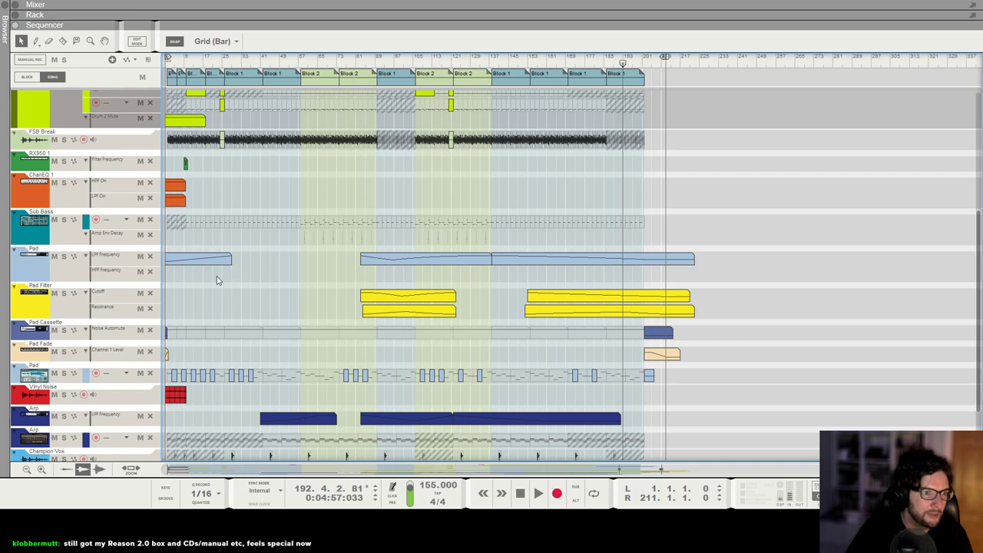
pyautogui.click(62, 275)
pyautogui.scroll(4, 61, 308)
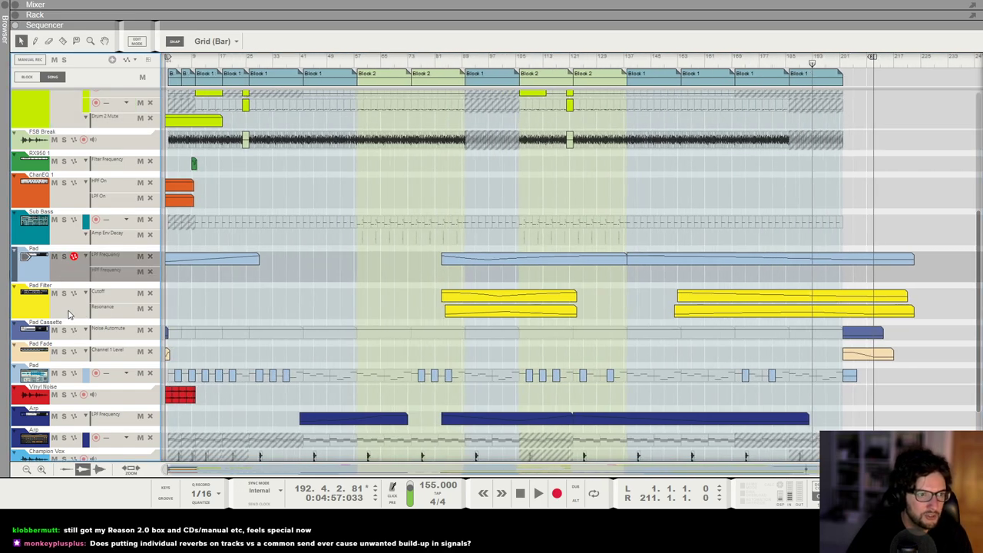
pyautogui.click(80, 372)
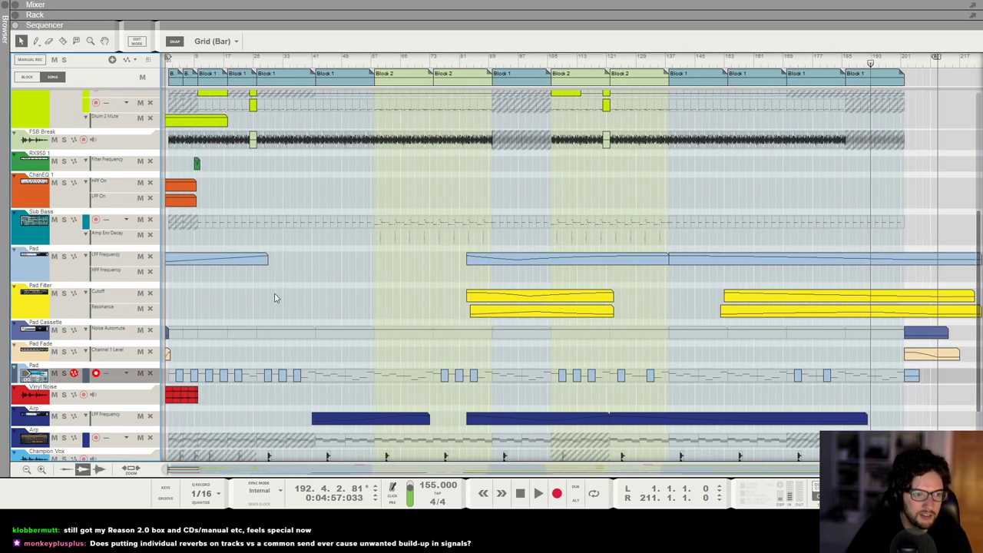
pyautogui.press('F6')
pyautogui.scroll(2, 498, 265)
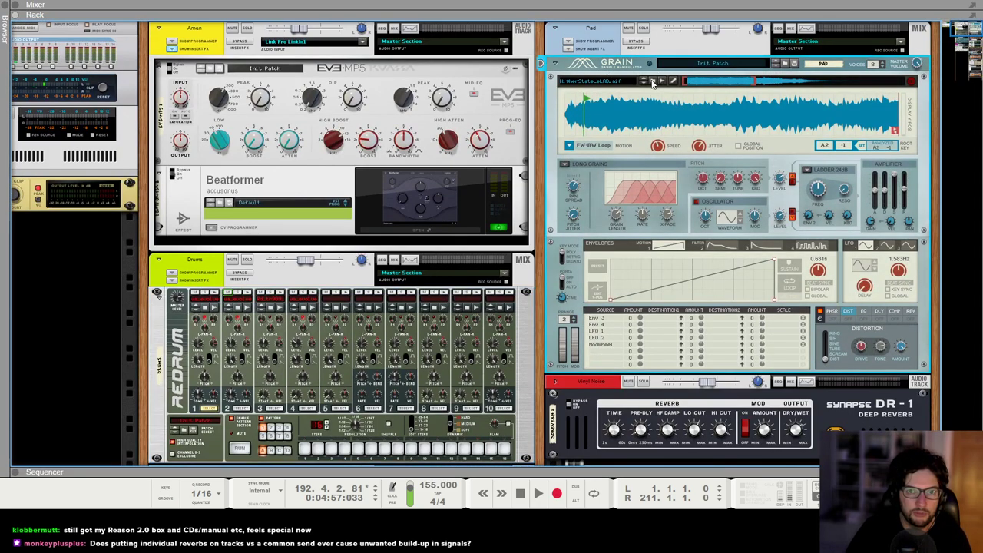
# Browse samples for the Pad's Grain device and audition HigherState_eLAB.aif
pyautogui.click(657, 81)
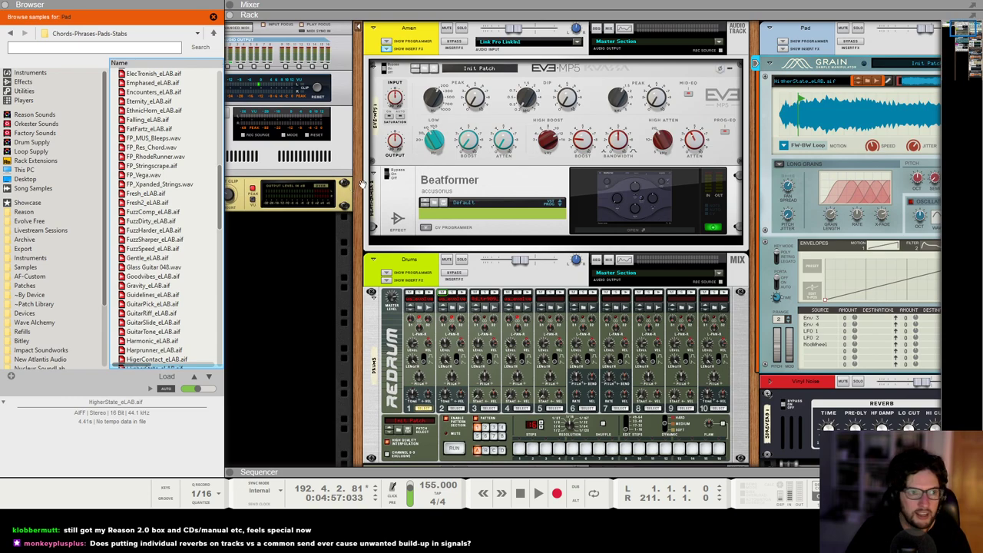
pyautogui.scroll(-2, 166, 223)
pyautogui.click(153, 315)
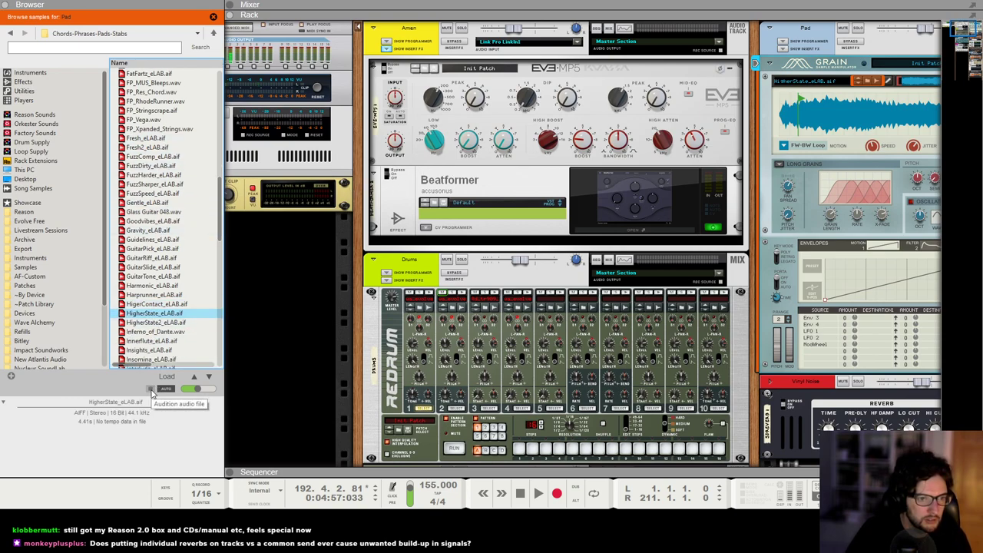
# Solo the Pad track, play it from bar 42 to about bar 48 and return the song position to bar 42
pyautogui.press('F7')
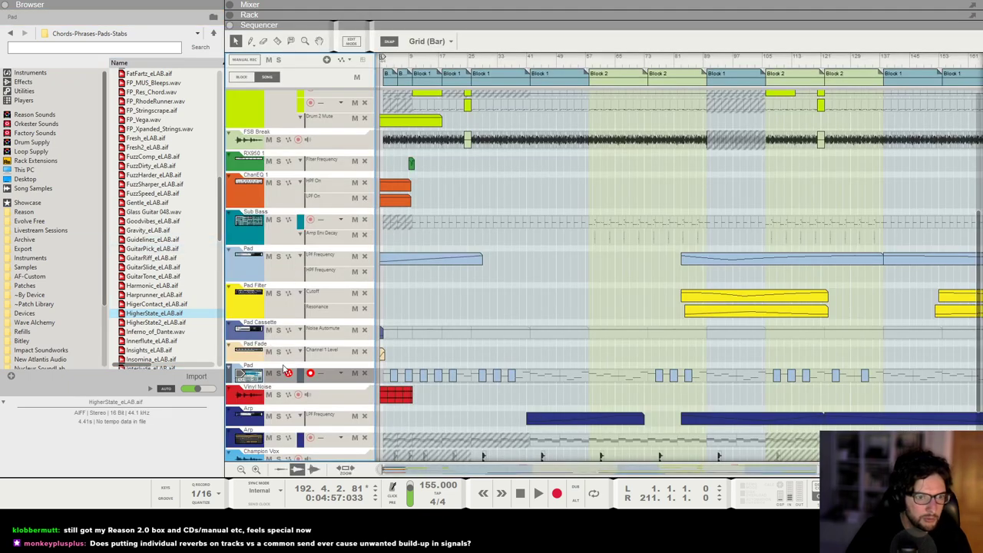
pyautogui.click(531, 62)
pyautogui.click(537, 492)
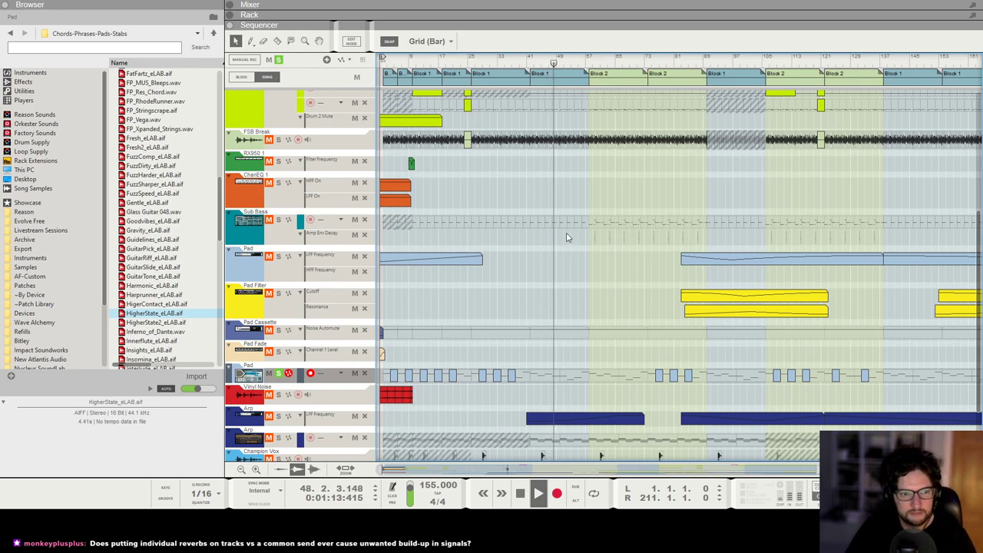
pyautogui.press('space')
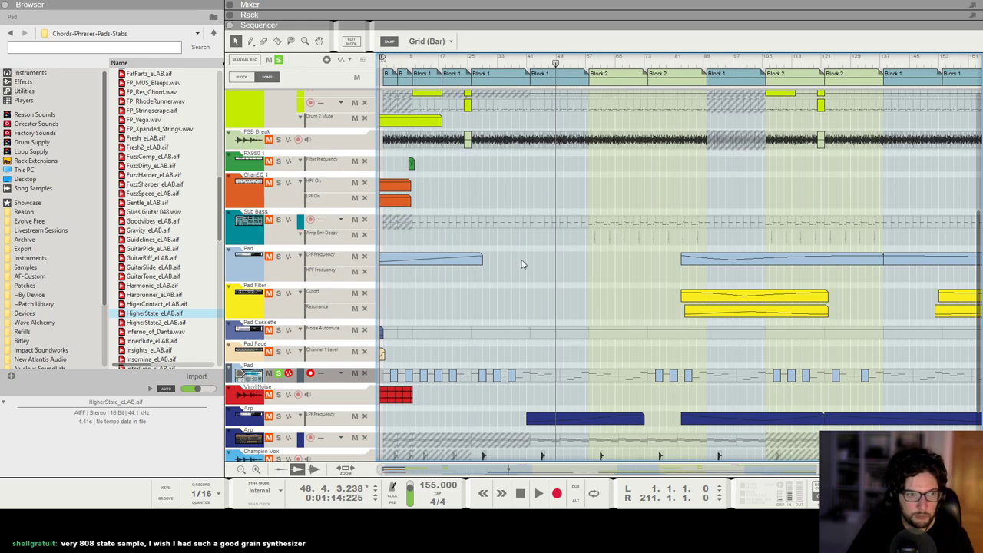
pyautogui.click(530, 62)
# View the Pad channel's Grain device in the rack and close the browser
pyautogui.press('F6')
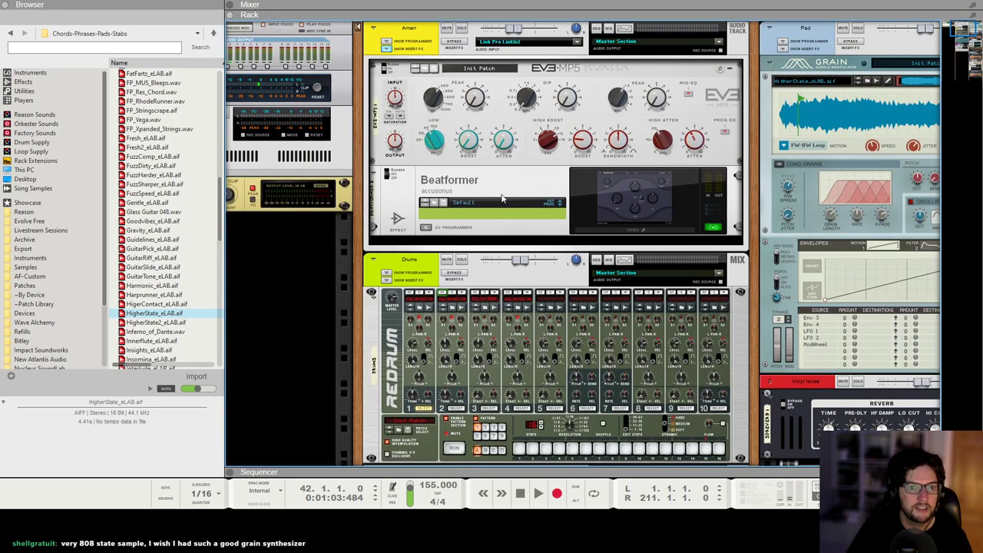
pyautogui.hscroll(5, 552, 207)
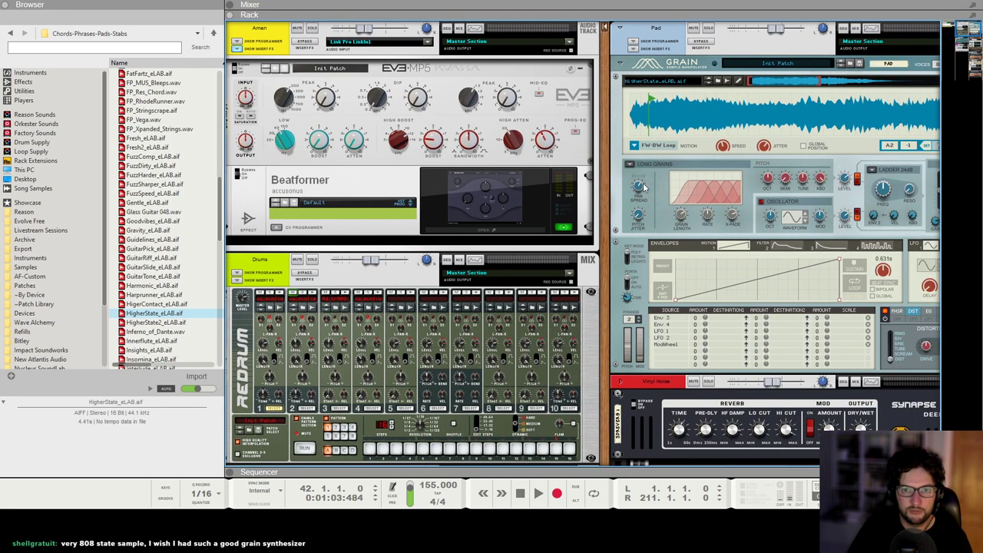
pyautogui.hscroll(3, 645, 188)
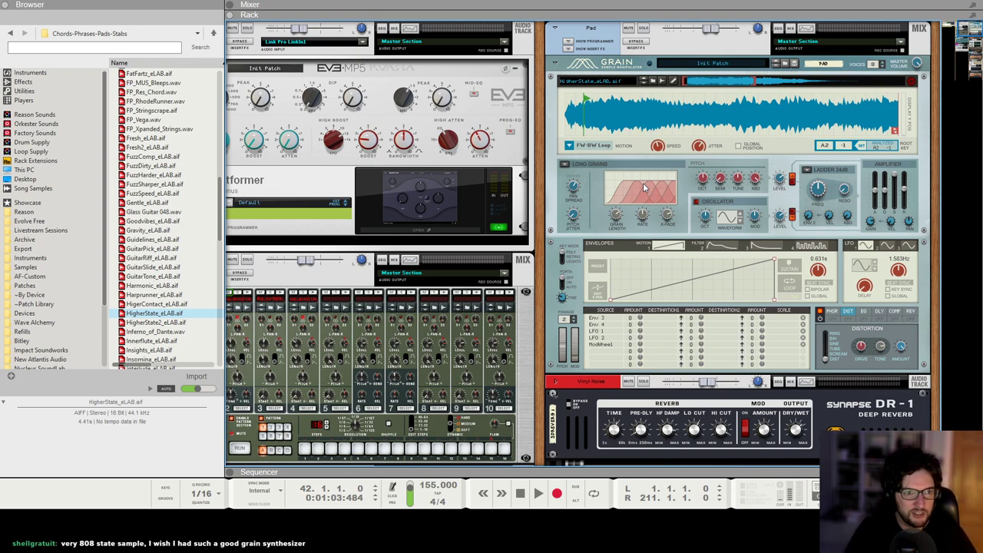
pyautogui.click(3, 8)
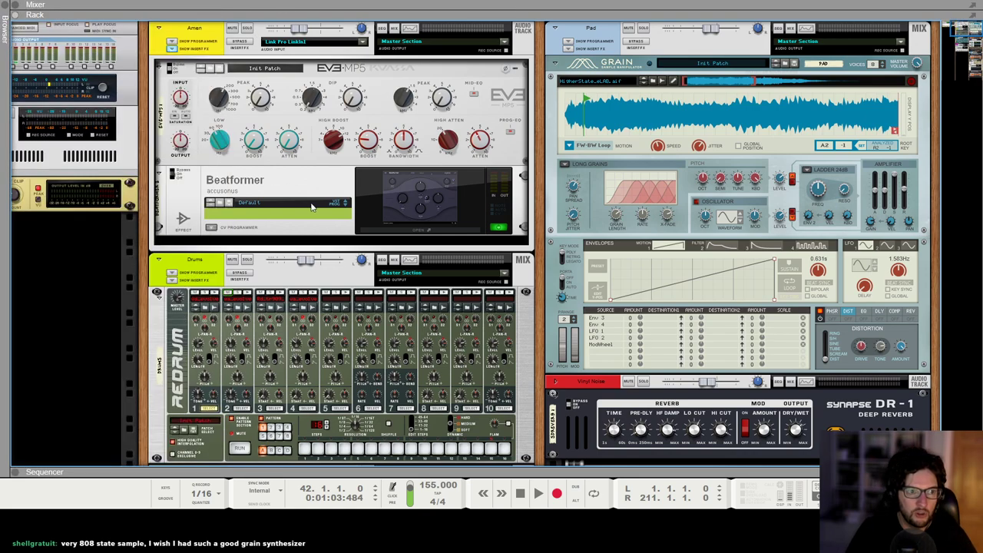
# Examine the Master Section with its MClass Maximizer and the Amen channel's Beatformer insert in the rack
pyautogui.hscroll(-5, 311, 206)
pyautogui.hscroll(-3, 180, 223)
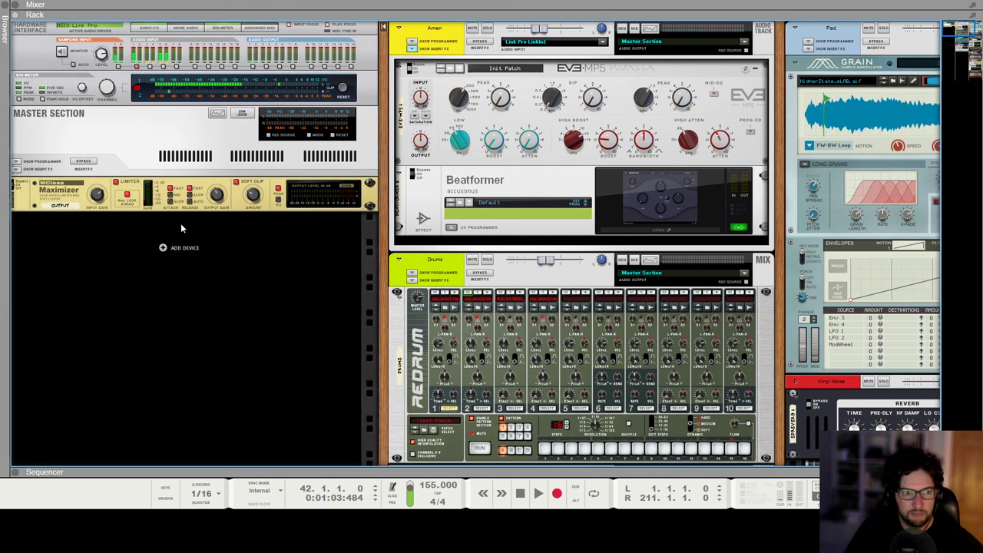
pyautogui.click(184, 129)
pyautogui.hscroll(4, 184, 129)
pyautogui.hscroll(2, 183, 129)
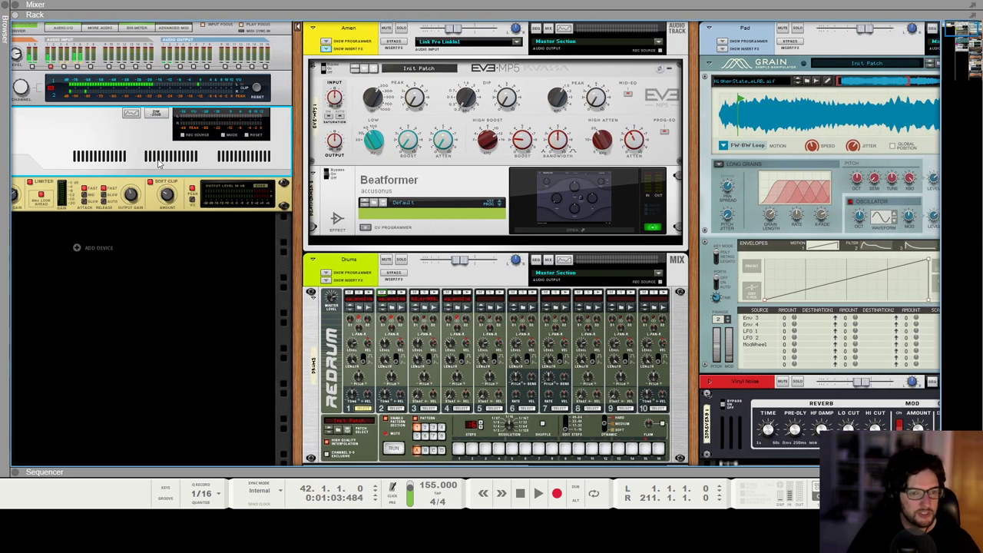
pyautogui.click(402, 195)
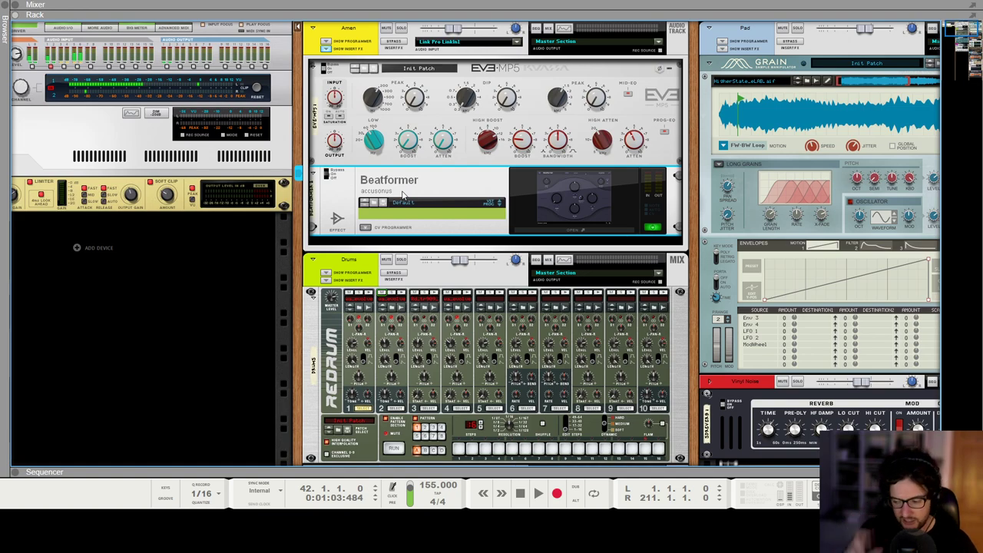
pyautogui.hscroll(-4, 332, 157)
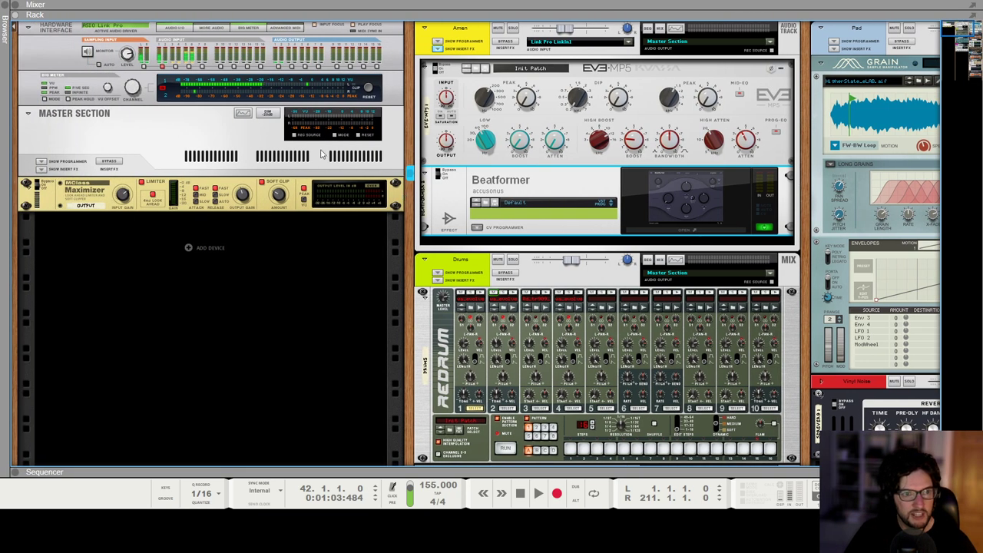
# Show the Pad channel's insert effects and select the Cassette device
pyautogui.hscroll(4, 270, 151)
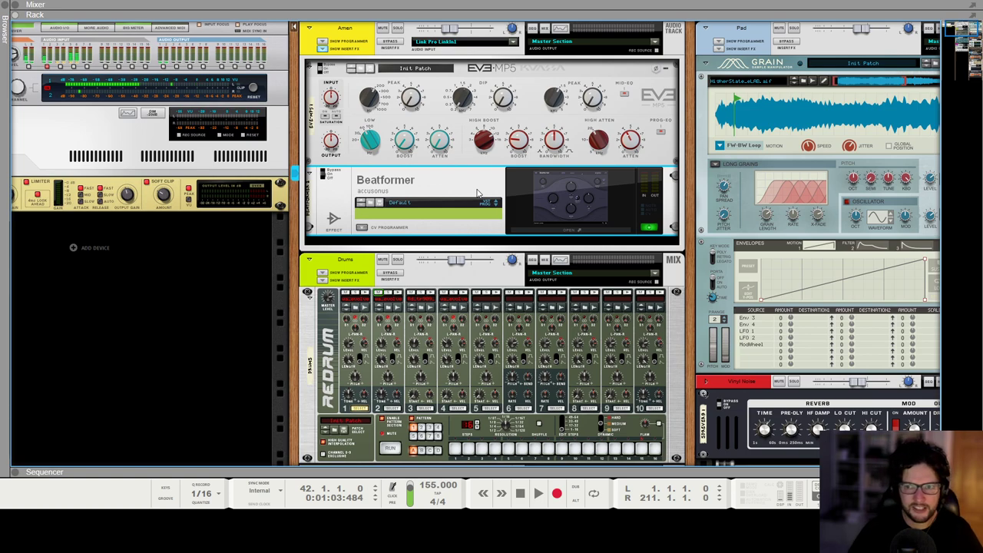
pyautogui.hscroll(2, 476, 198)
pyautogui.hscroll(5, 462, 234)
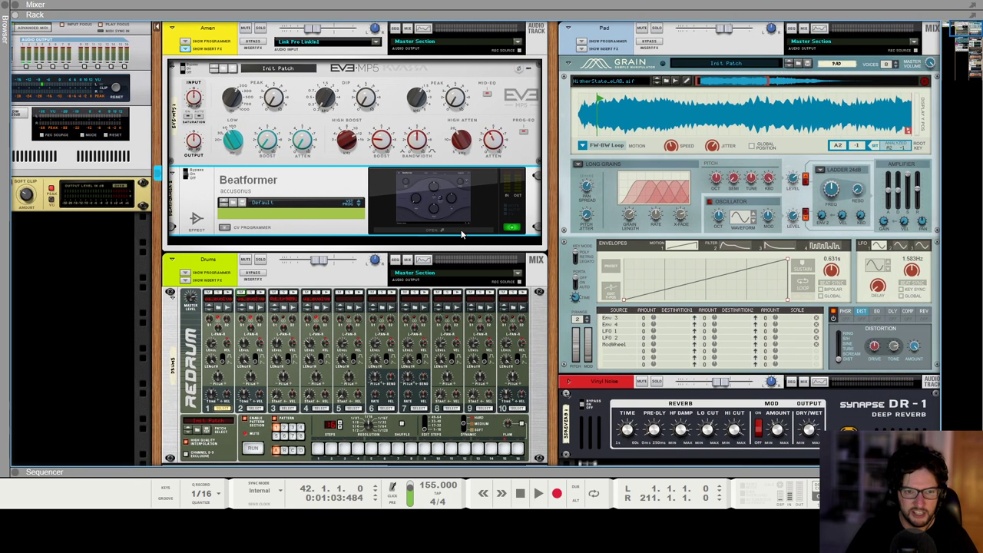
pyautogui.hscroll(1, 461, 234)
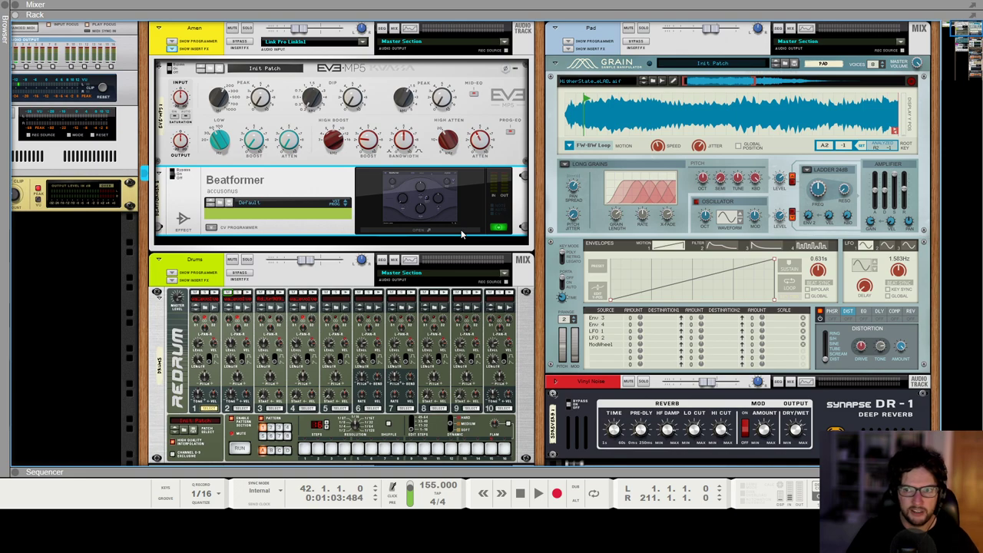
pyautogui.scroll(-1, 462, 235)
pyautogui.scroll(1, 602, 38)
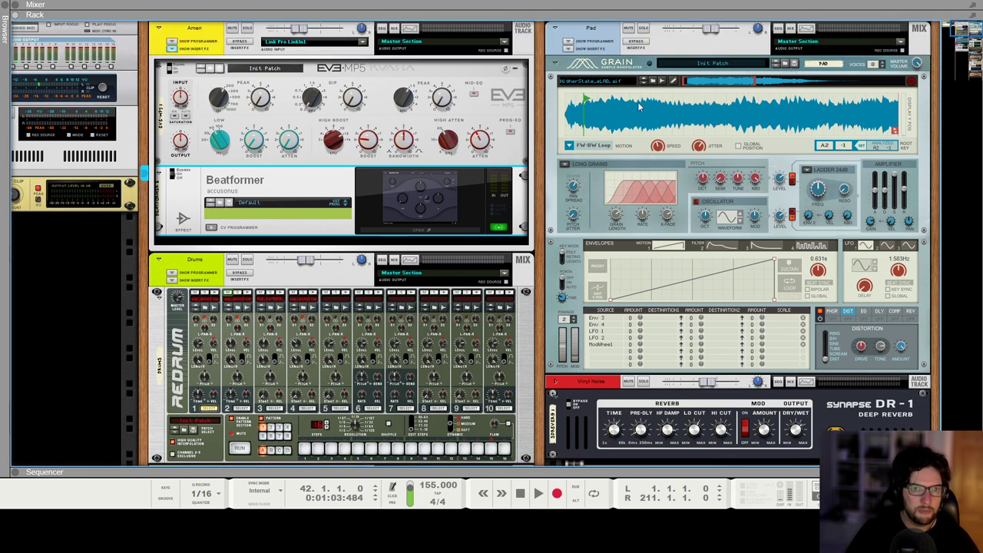
pyautogui.click(568, 49)
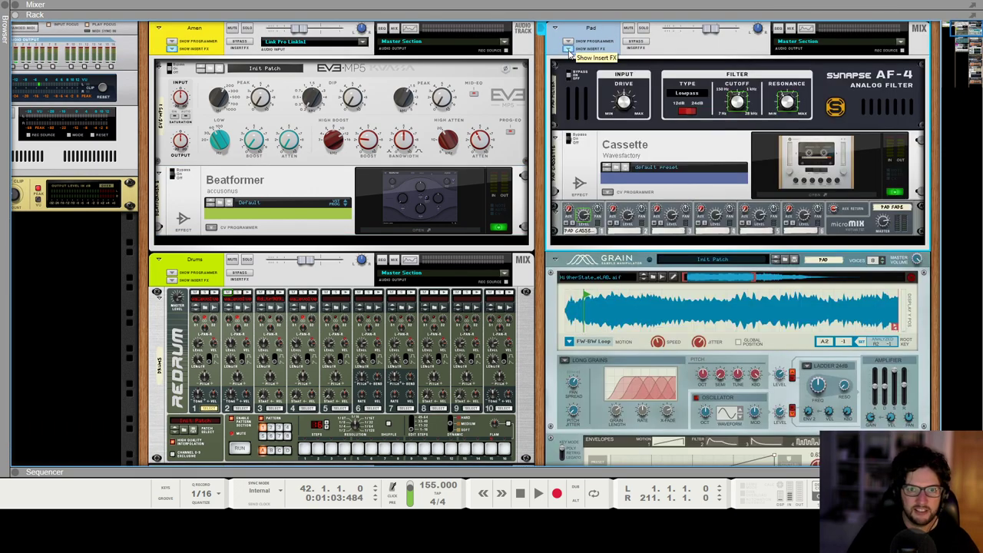
pyautogui.click(660, 148)
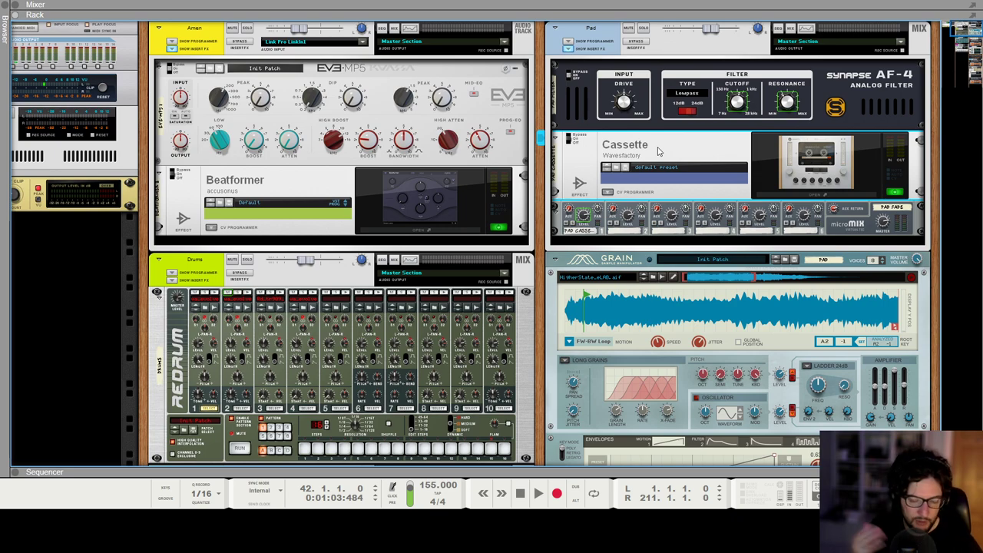
# Clear the Pad solo and play the full mix from bar 90 to about bar 93
pyautogui.press('F7')
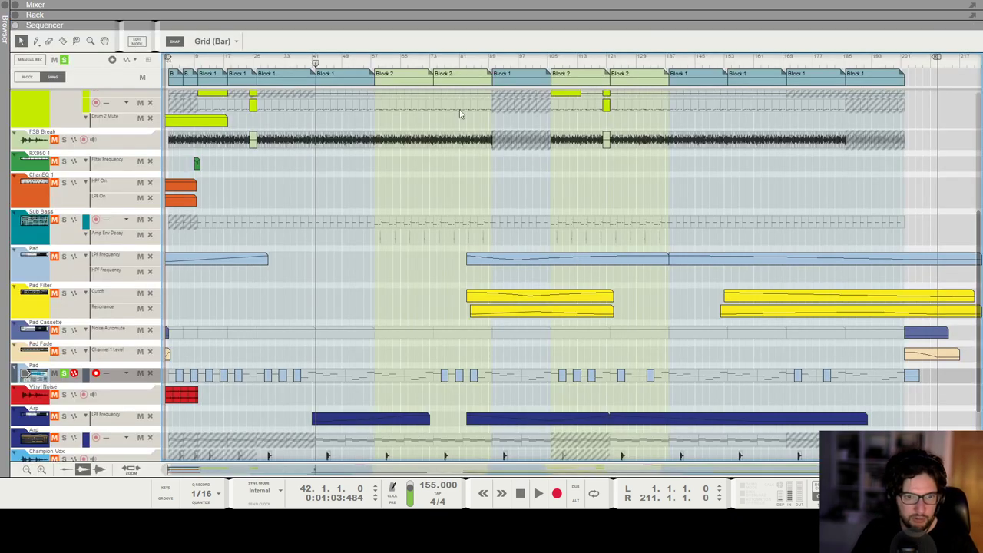
pyautogui.click(495, 63)
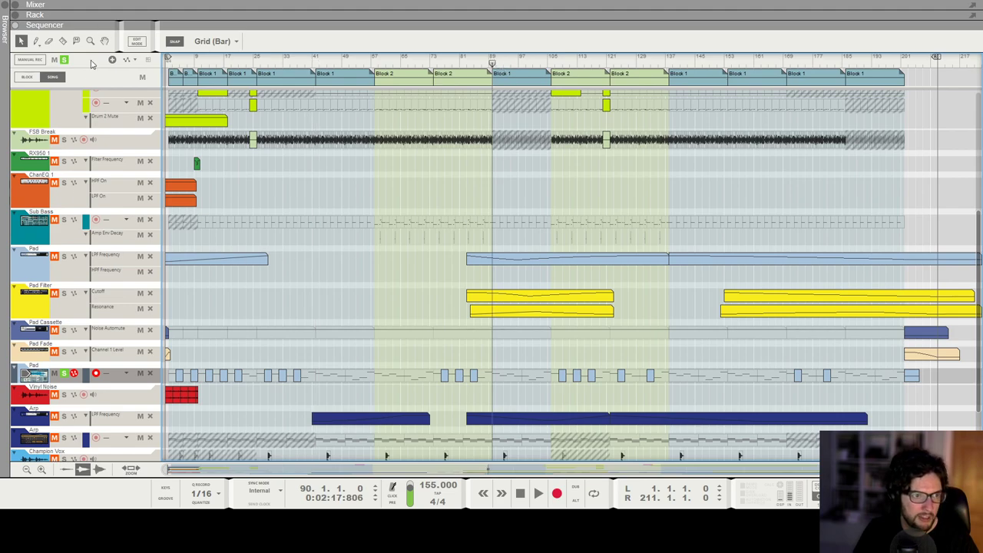
pyautogui.press('space')
pyautogui.scroll(1, 402, 345)
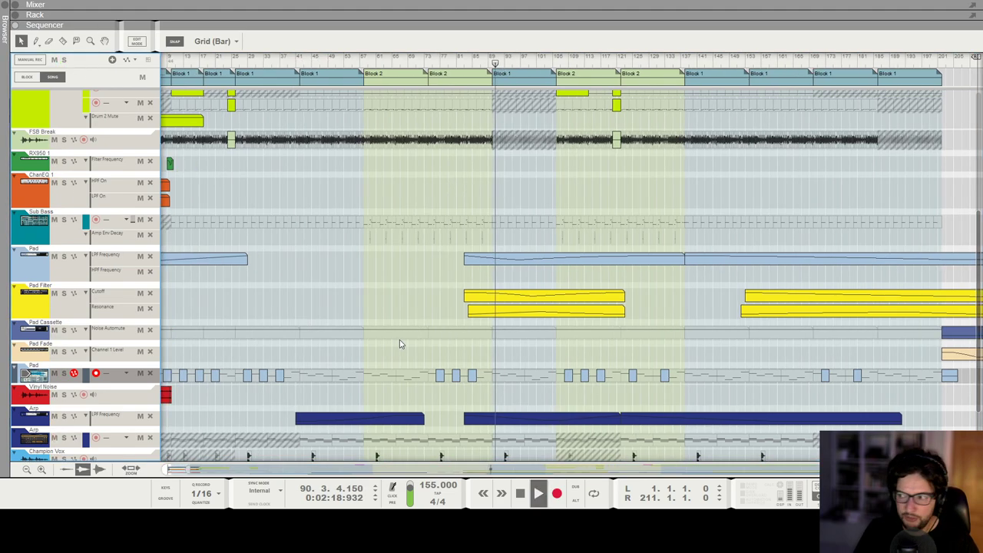
pyautogui.scroll(-1, 399, 344)
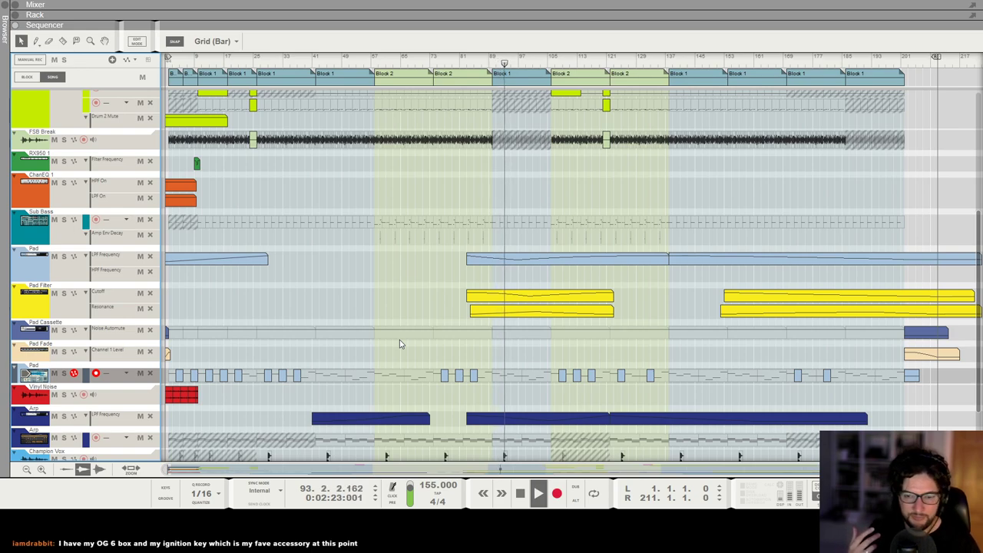
pyautogui.press('space')
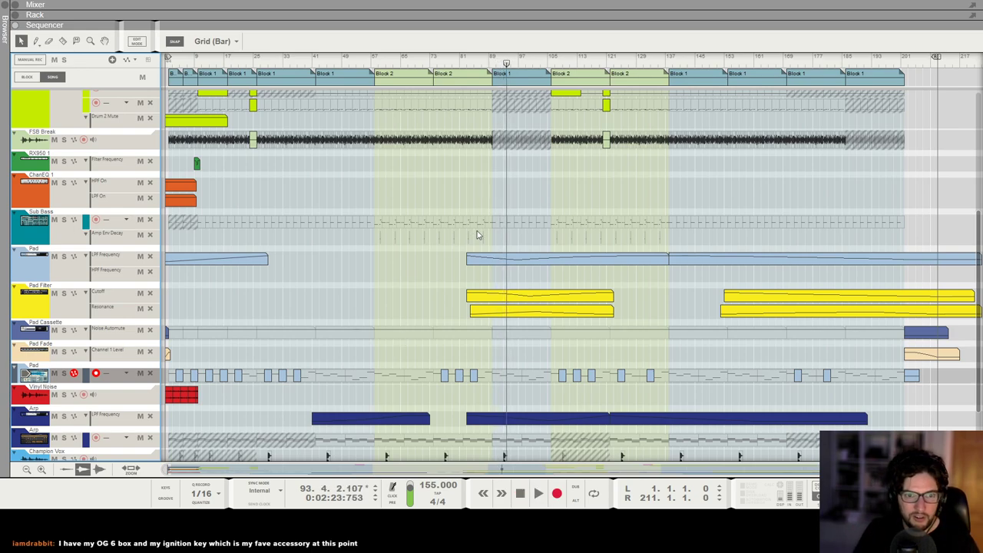
# Select the Pad Filter track and view its AF-4 Analog Filter device in the rack
pyautogui.click(68, 314)
pyautogui.press('F6')
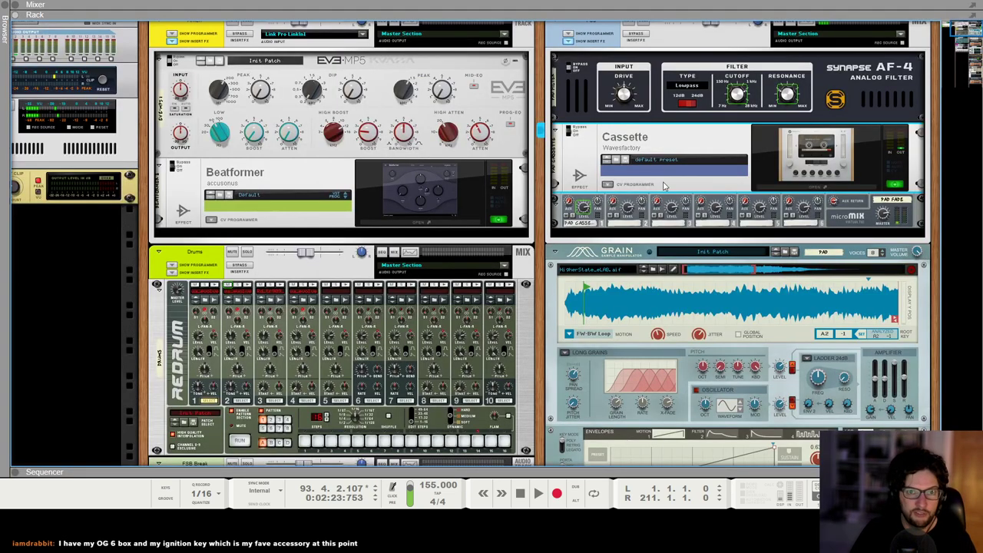
pyautogui.click(900, 99)
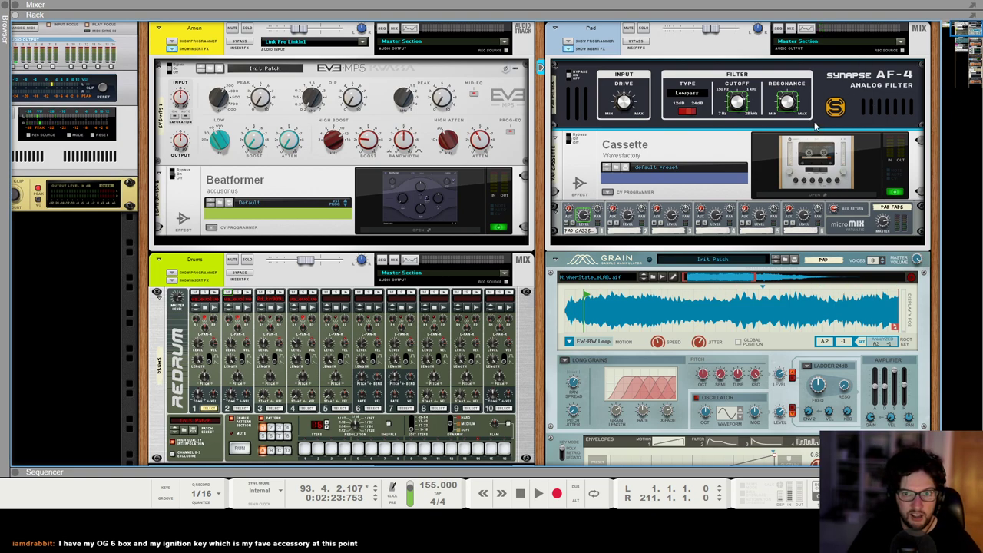
# Place the DR-1 reverb and The Echo directly below the Pad's Grain, above Vinyl Noise, and check the reverb's Dry/Wet amount
pyautogui.scroll(-10, 822, 127)
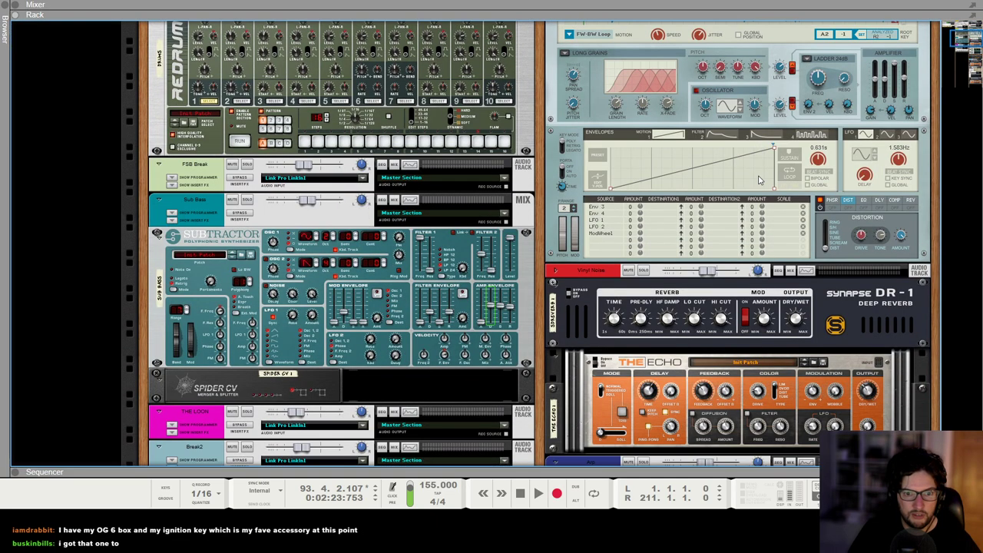
pyautogui.moveTo(581, 376); pyautogui.dragTo(582, 359)
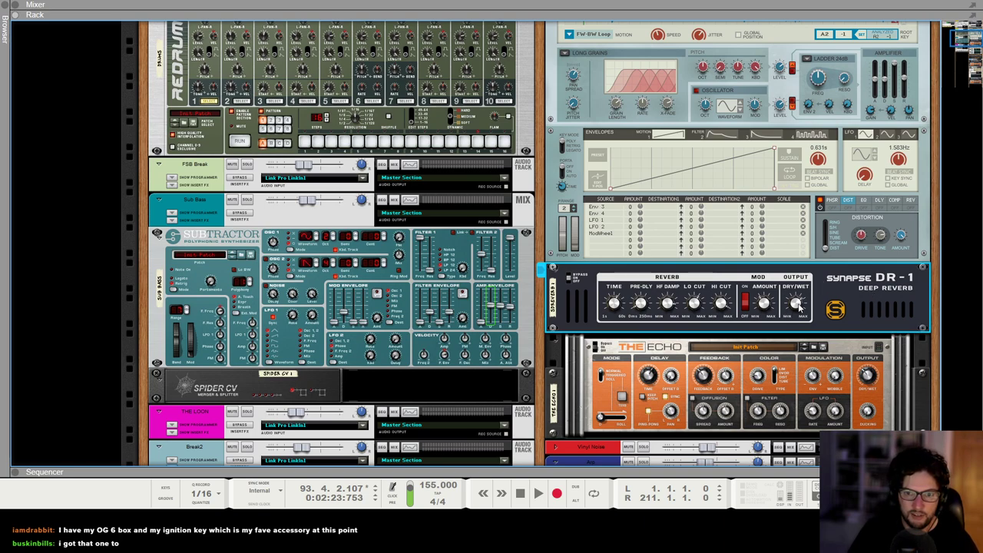
pyautogui.moveTo(799, 305)
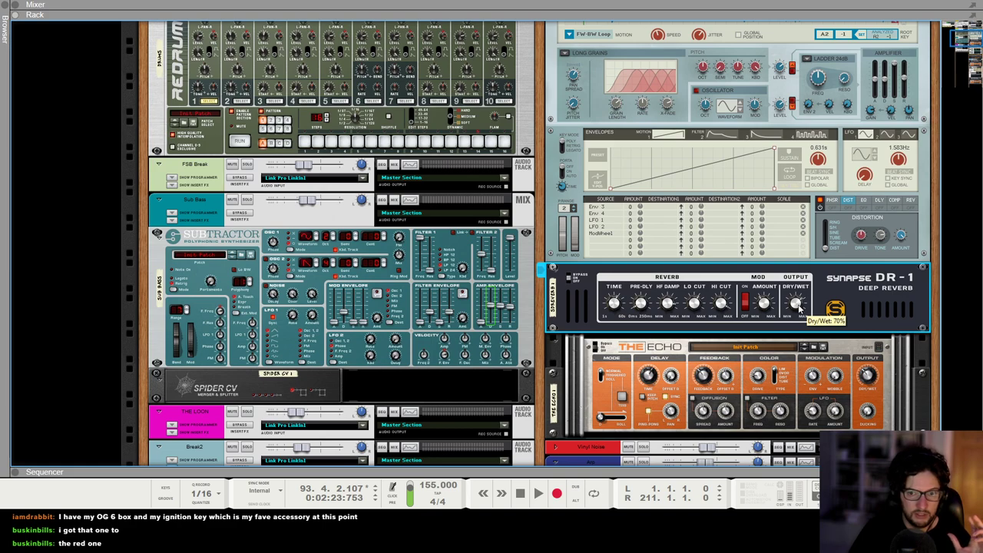
pyautogui.moveTo(799, 306)
pyautogui.mouseDown()
pyautogui.moveTo(791, 304)
pyautogui.moveTo(799, 307)
pyautogui.mouseUp()
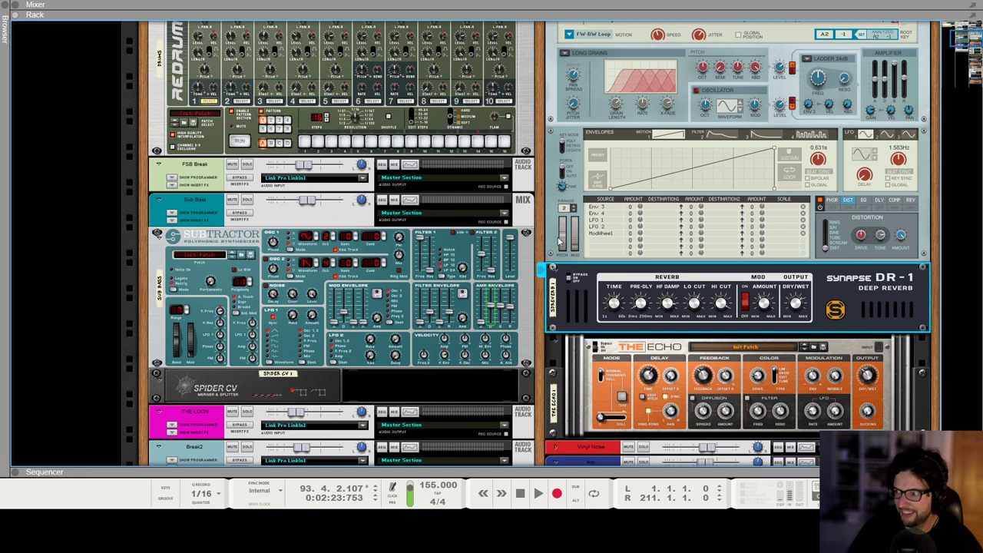
pyautogui.scroll(1, 646, 200)
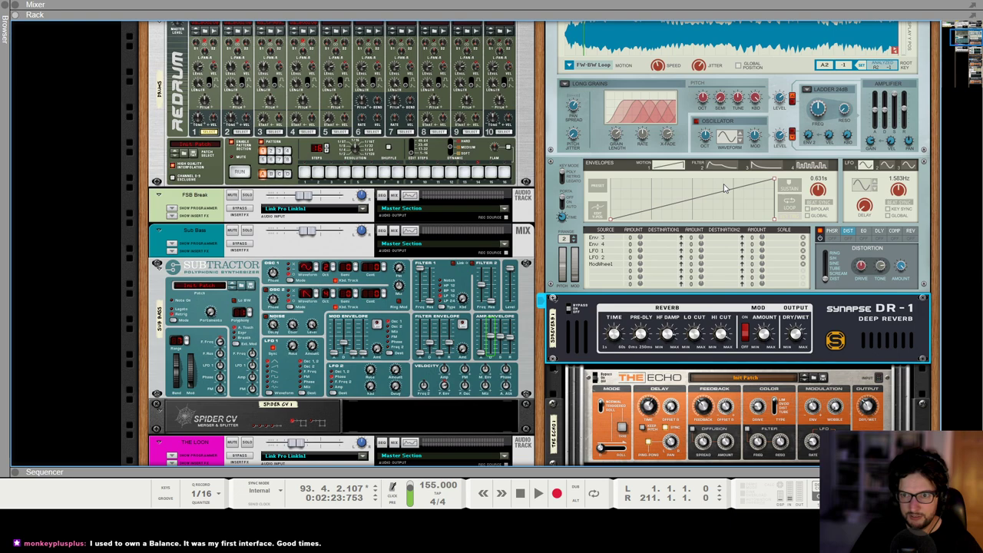
pyautogui.scroll(1, 700, 187)
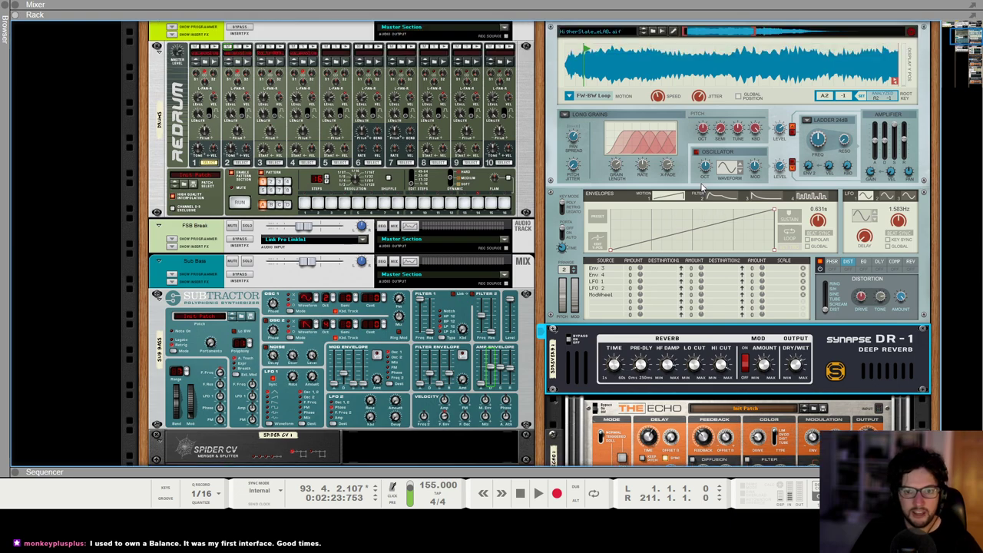
pyautogui.scroll(-2, 833, 300)
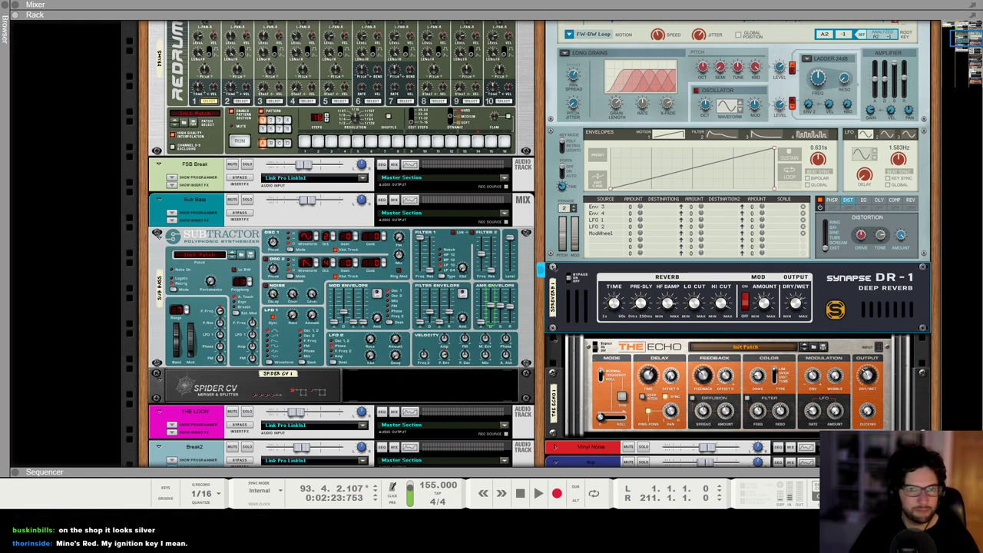
pyautogui.scroll(3, 645, 207)
# Play the song briefly from bar 93 in the sequencer and return the song position to bar 90
pyautogui.press('F5')
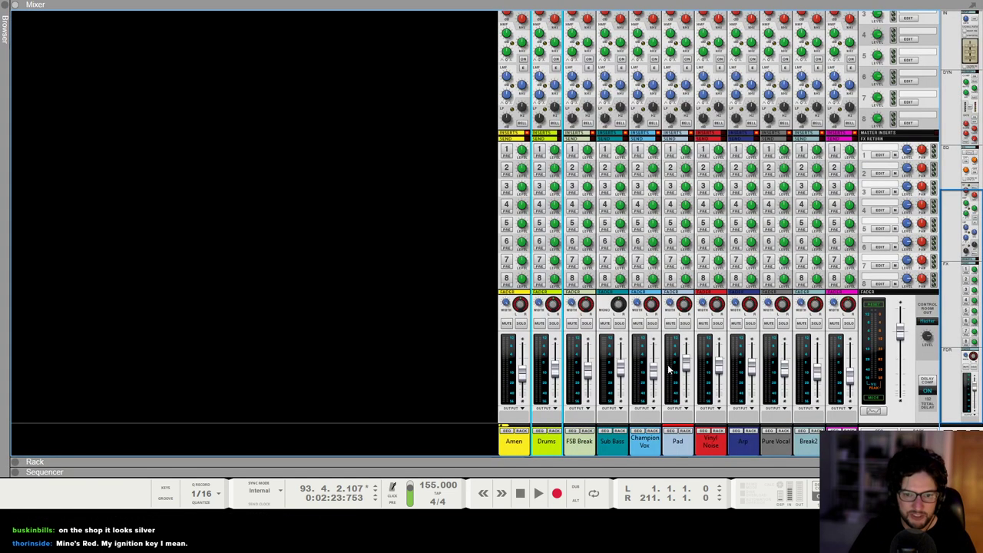
pyautogui.press('F7')
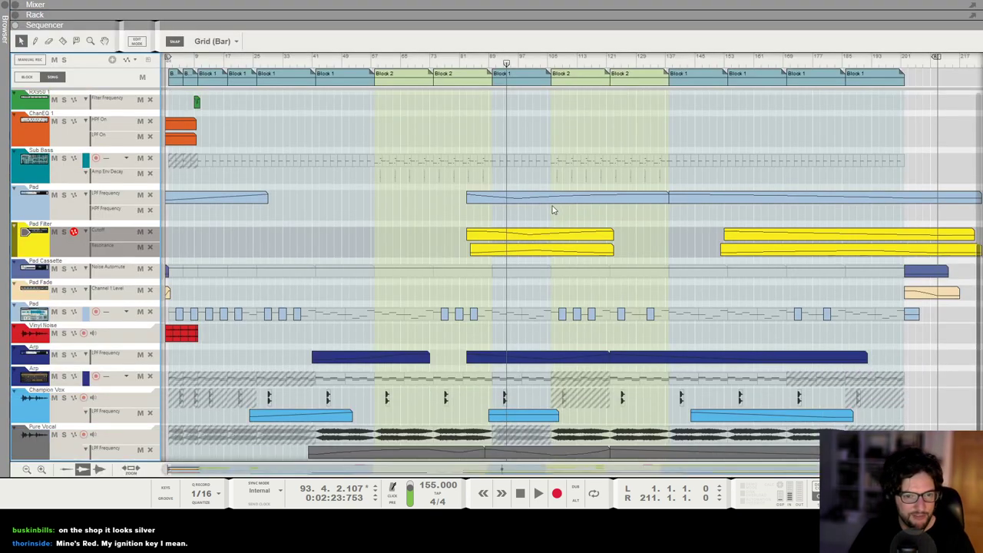
pyautogui.scroll(-1, 530, 142)
pyautogui.click(505, 63)
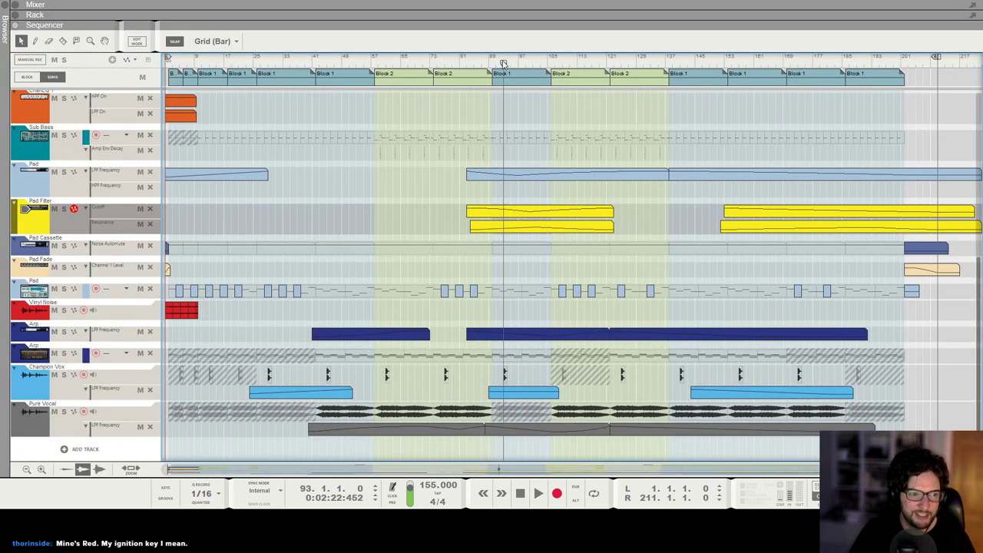
pyautogui.press('space')
pyautogui.press('space')
pyautogui.click(497, 61)
pyautogui.click(488, 62)
pyautogui.click(493, 61)
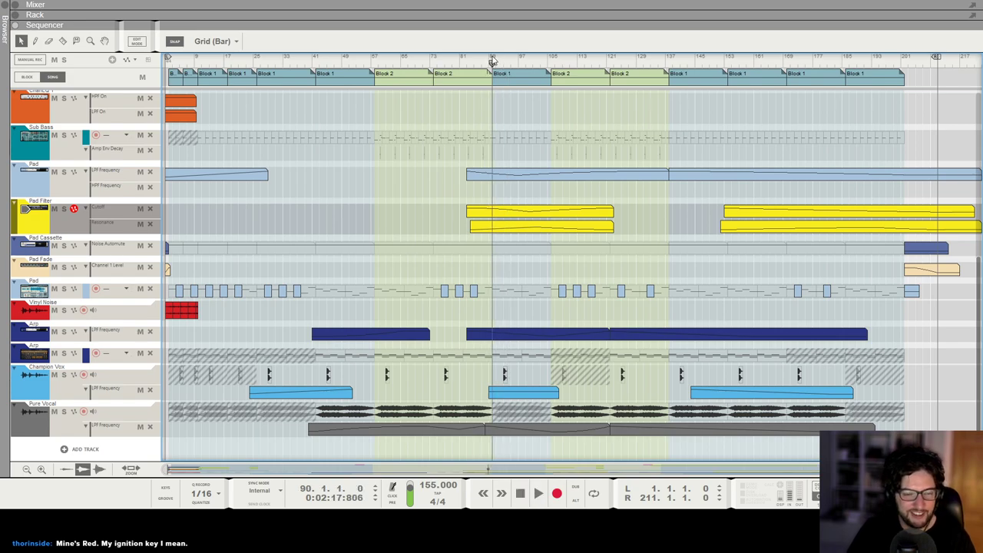
pyautogui.scroll(1, 555, 196)
pyautogui.scroll(3, 625, 277)
pyautogui.scroll(-3, 625, 276)
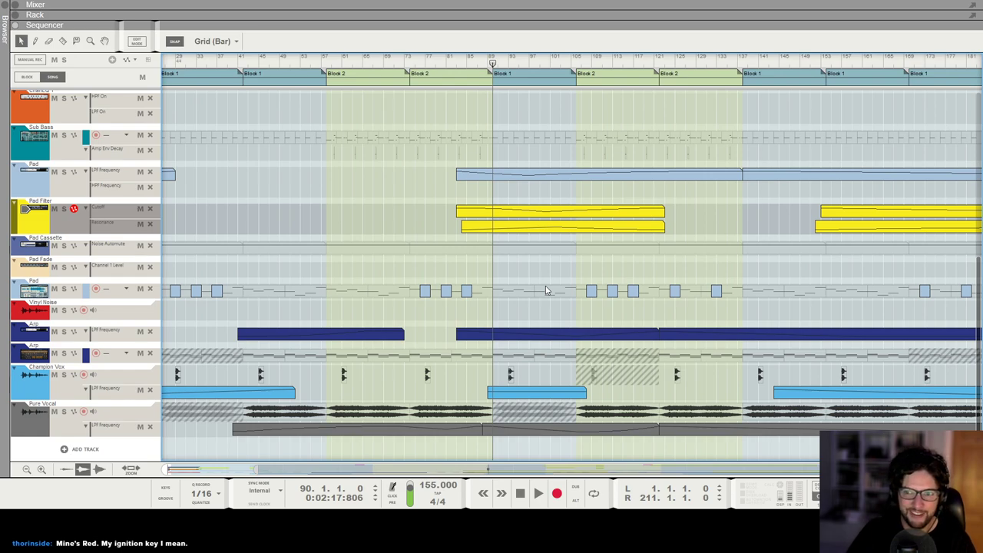
# Select the Champion Vox track and examine its DR-1 reverb and The Echo's delay time in the rack
pyautogui.click(56, 392)
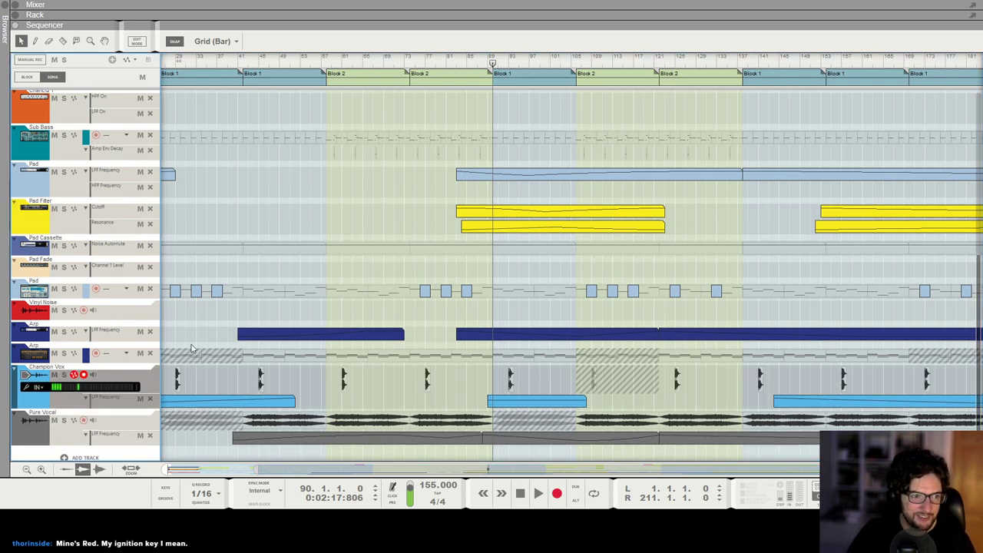
pyautogui.press('F6')
pyautogui.scroll(2, 658, 175)
pyautogui.click(816, 157)
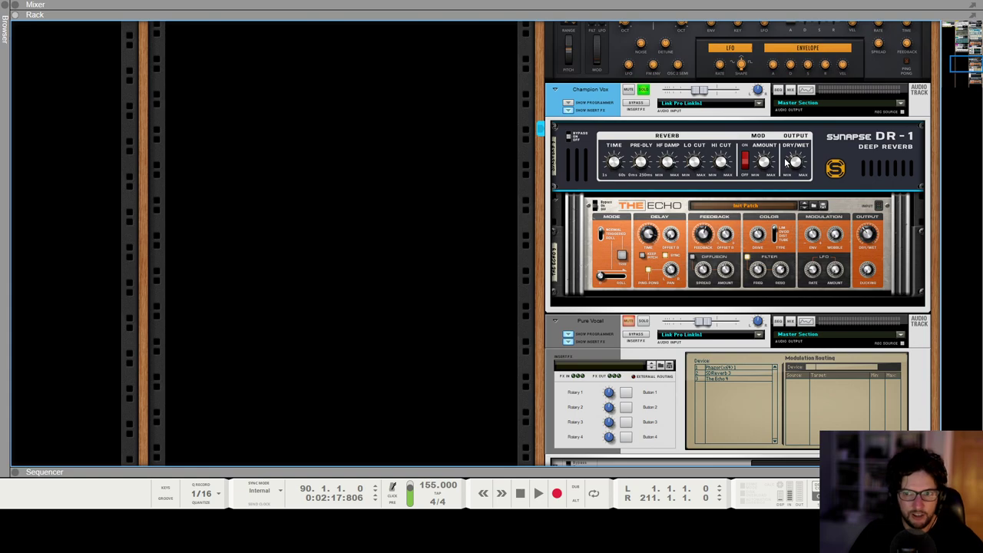
pyautogui.moveTo(646, 235)
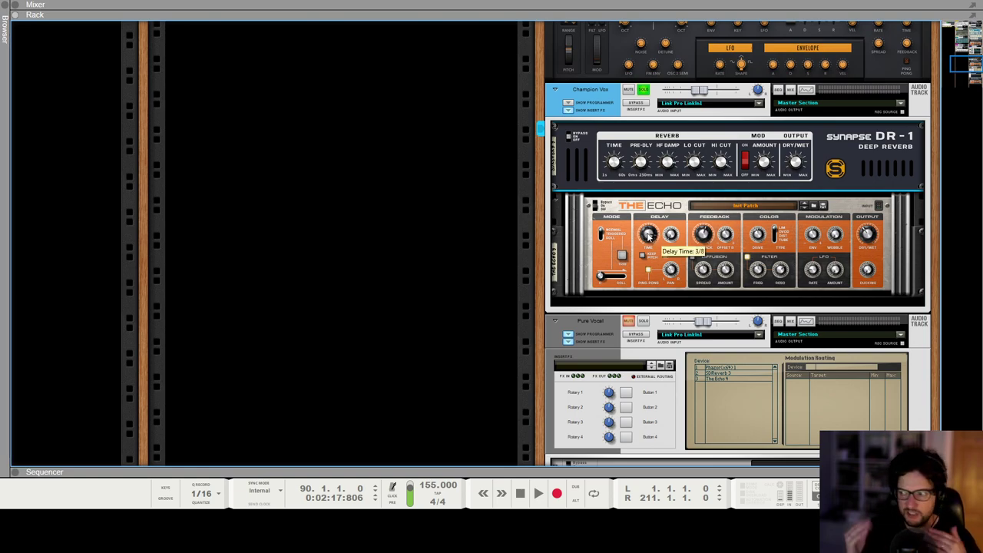
pyautogui.moveTo(648, 238); pyautogui.dragTo(654, 261)
# Play the Champion Vox passage from bar 93 to about bar 94 with The Echo in view
pyautogui.press('F5')
pyautogui.press('F7')
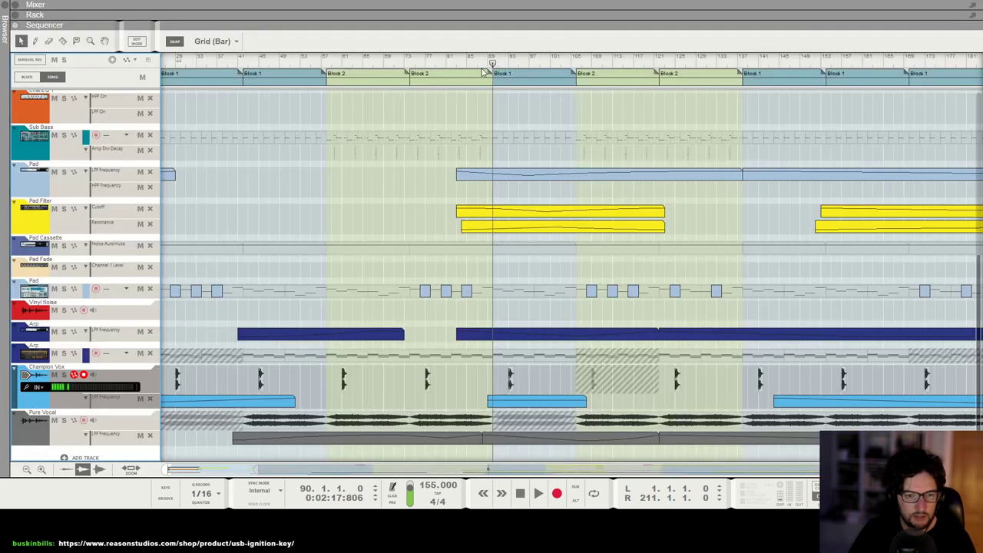
pyautogui.click(509, 60)
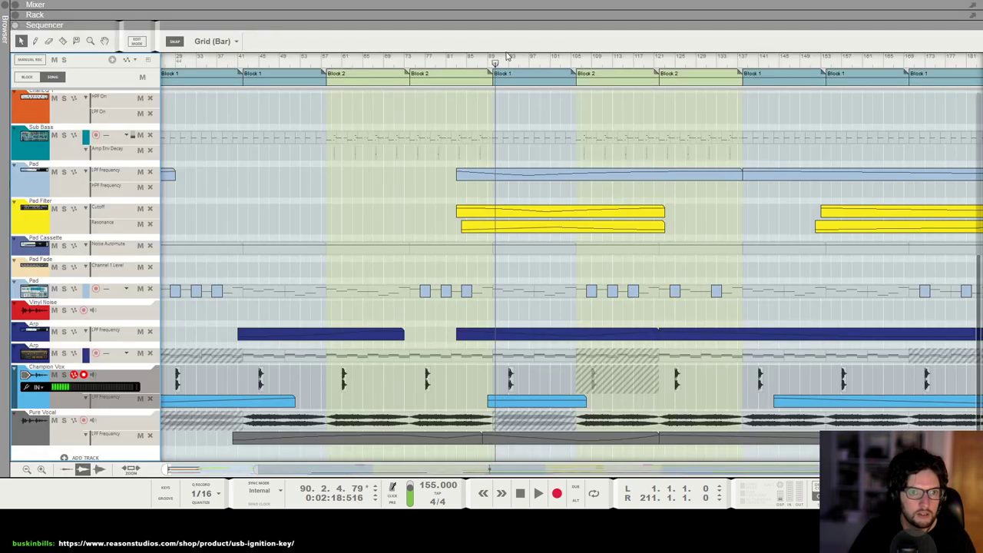
pyautogui.press('F6')
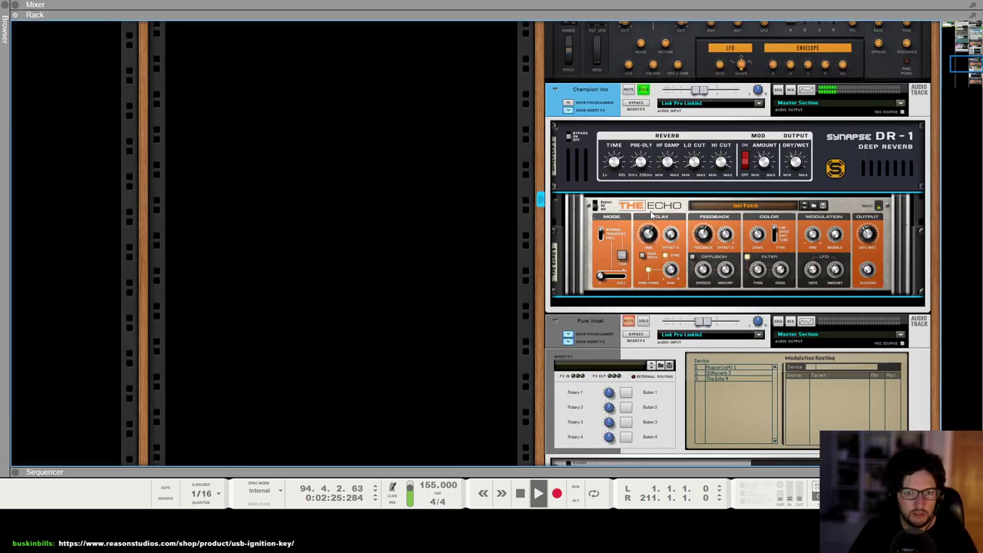
pyautogui.press('space')
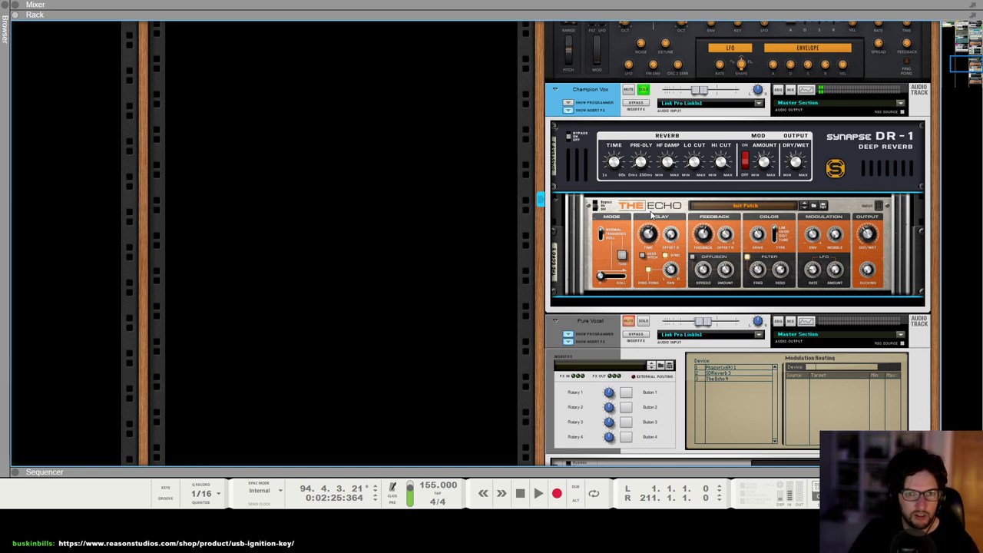
# Replay the Champion Vox passage up to about bar 96 and check the filter switch on The Echo
pyautogui.press('F7')
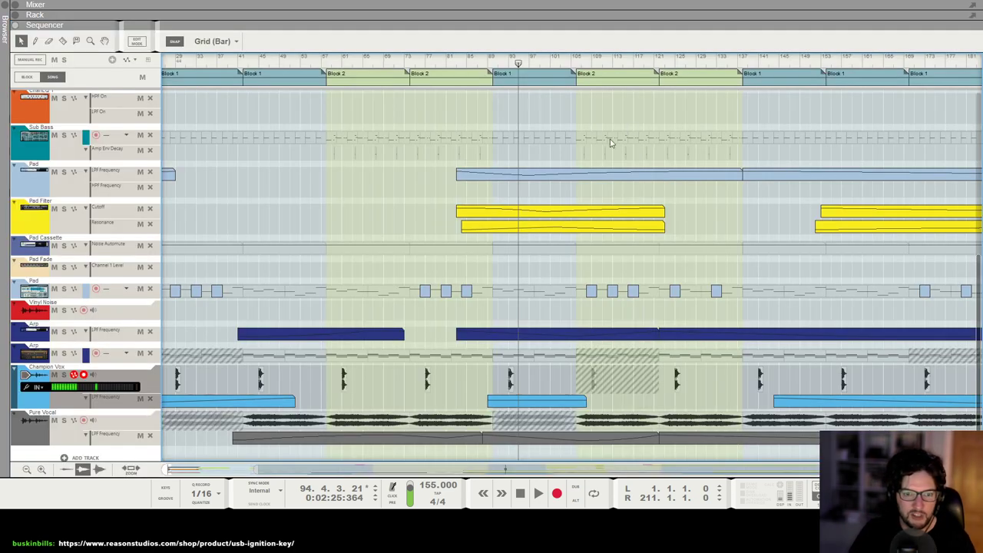
pyautogui.click(512, 63)
pyautogui.press('space')
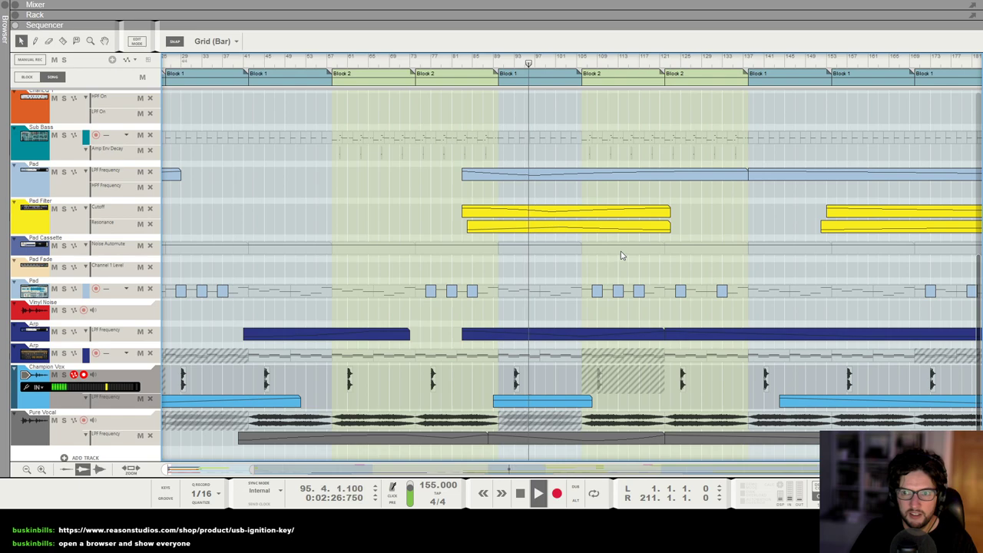
pyautogui.press('space')
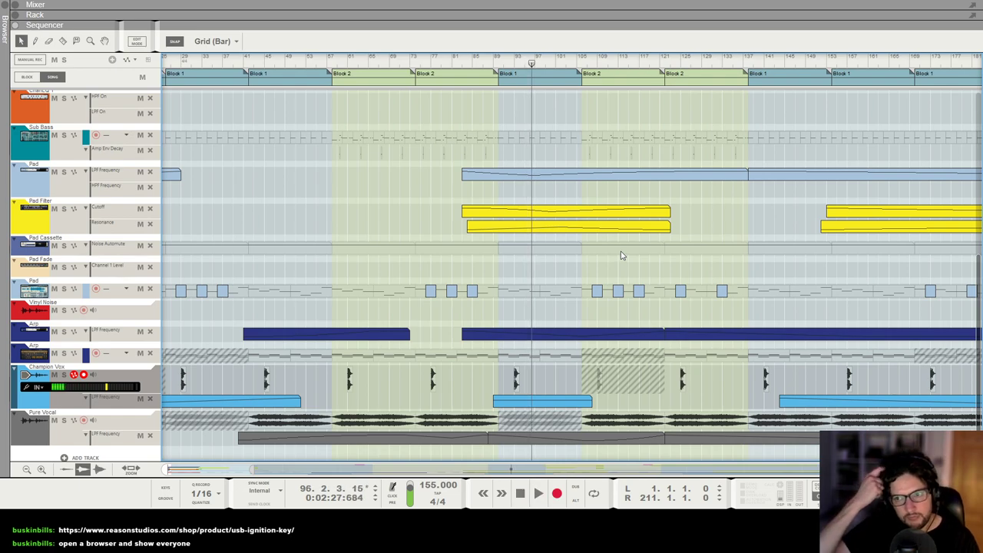
pyautogui.press('F6')
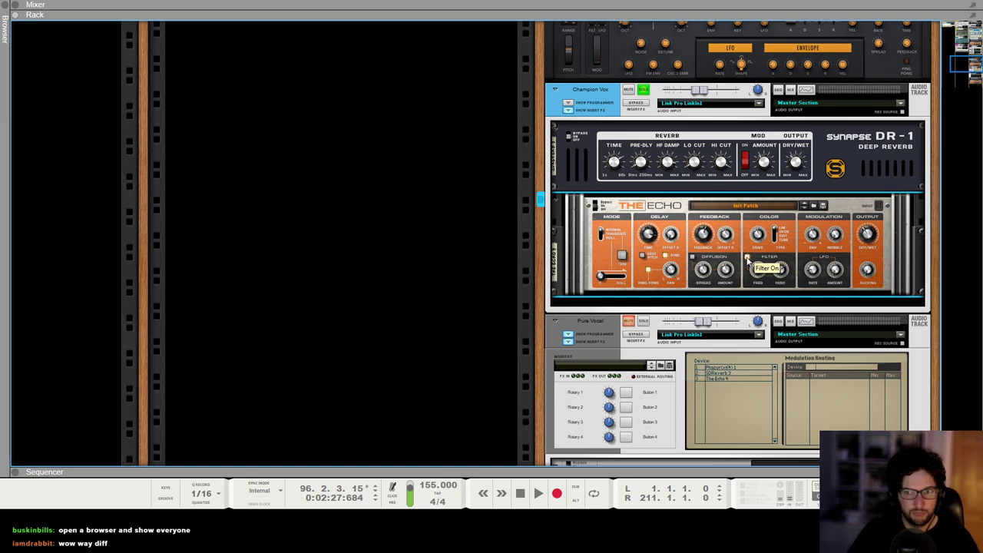
# Solo the Pure Vocal track and the Pad channel, play briefly from bar 74 and clear all solos
pyautogui.press('F7')
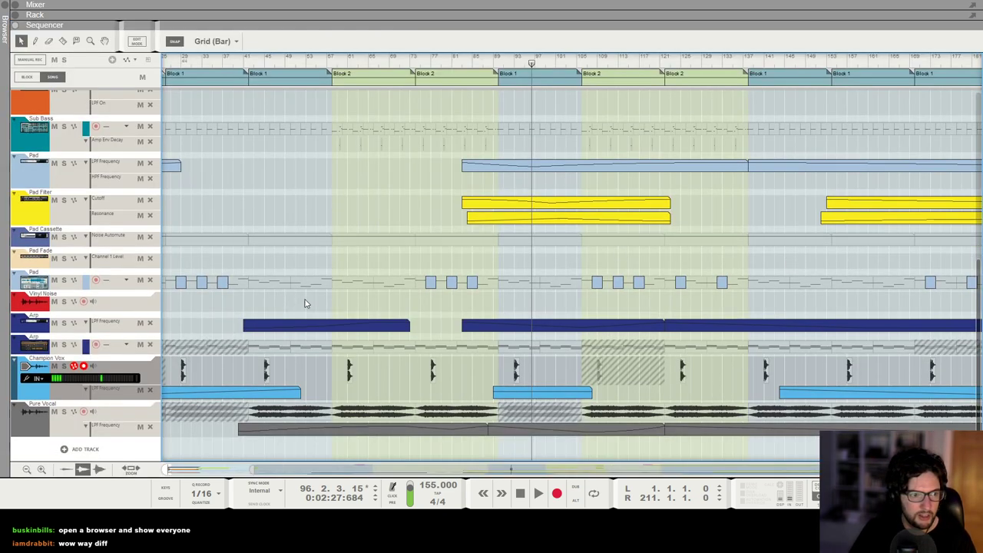
pyautogui.click(63, 411)
pyautogui.click(416, 63)
pyautogui.press('F5')
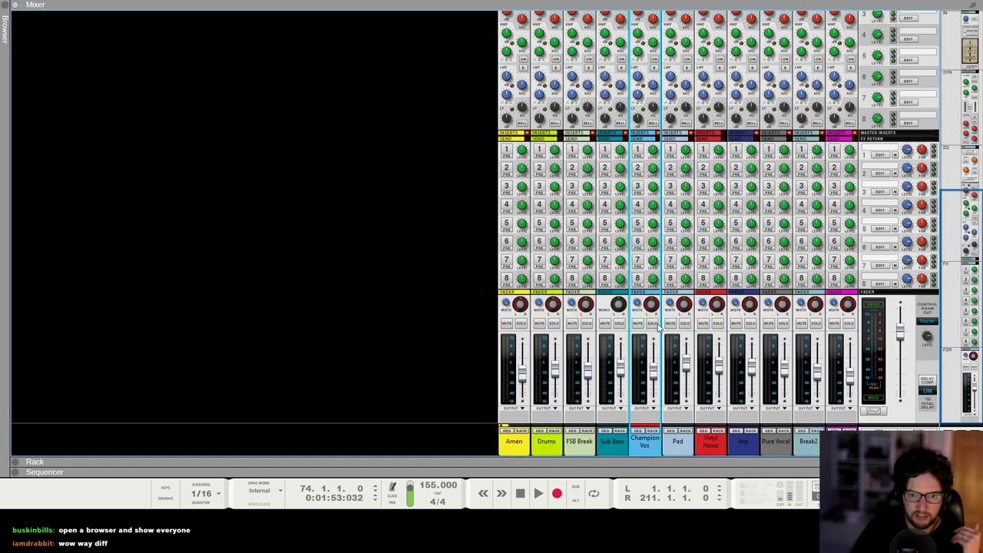
pyautogui.click(683, 323)
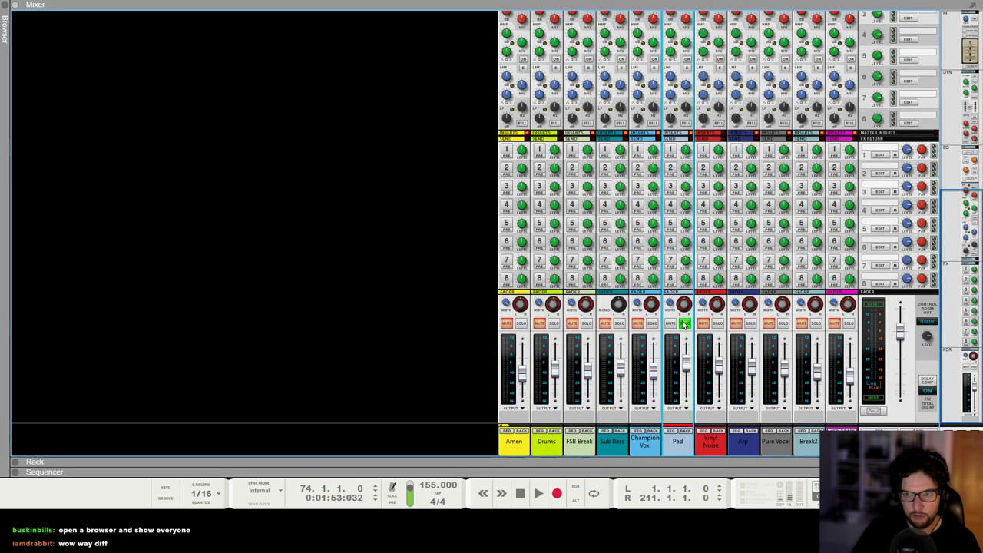
pyautogui.press('space')
pyautogui.press('F7')
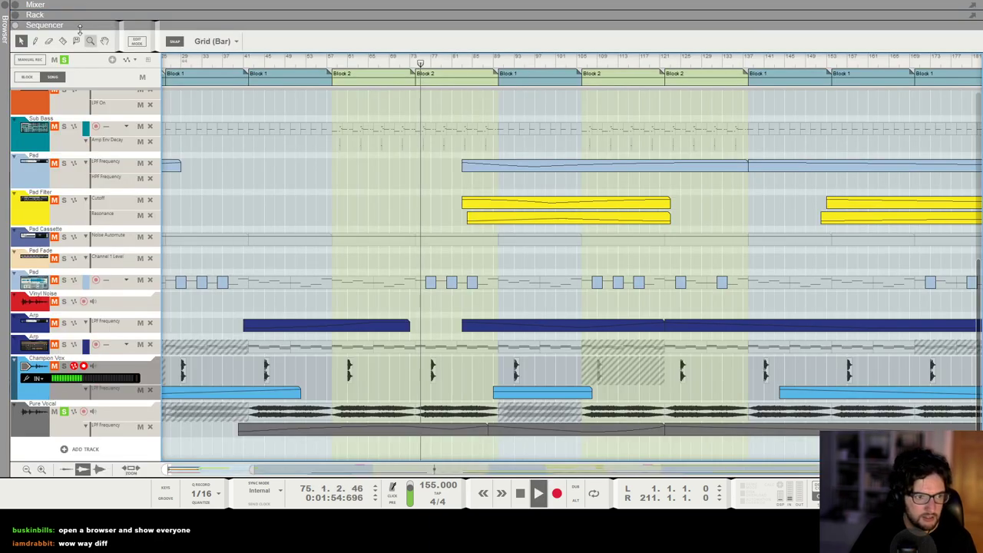
pyautogui.click(65, 60)
pyautogui.press('space')
# Play the full arrangement without solos from bar 106 to about bar 126 in the sequencer
pyautogui.click(582, 65)
pyautogui.press('F5')
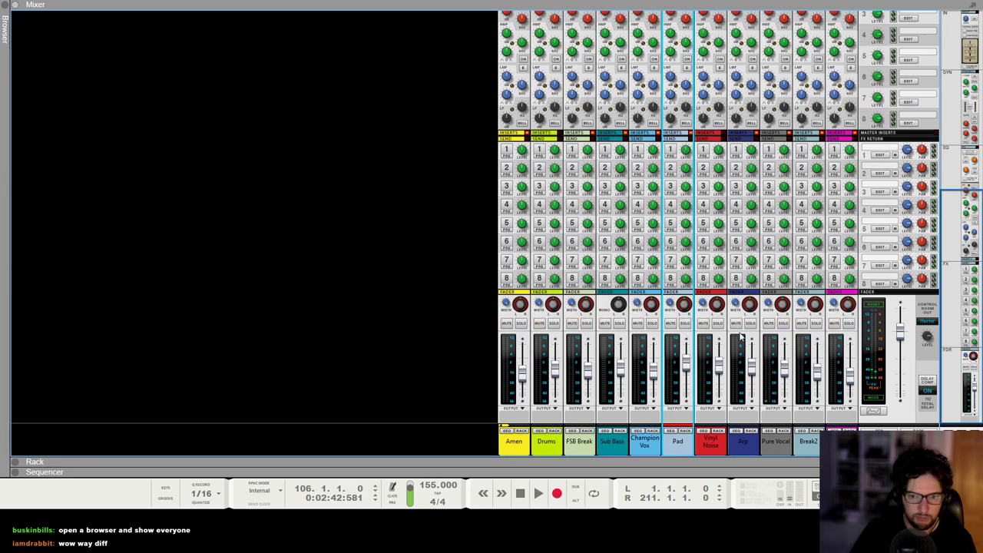
pyautogui.press('space')
pyautogui.press('F7')
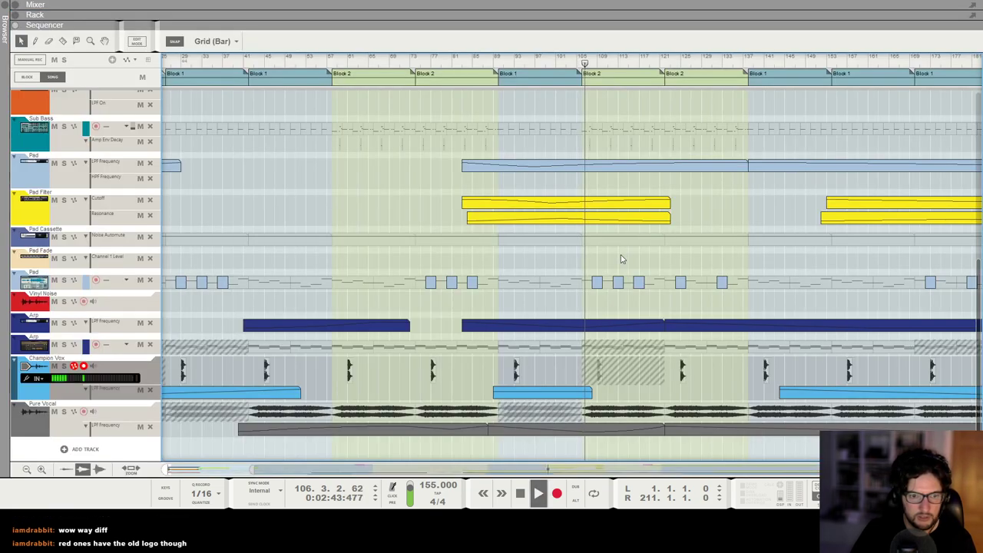
pyautogui.press('Right')
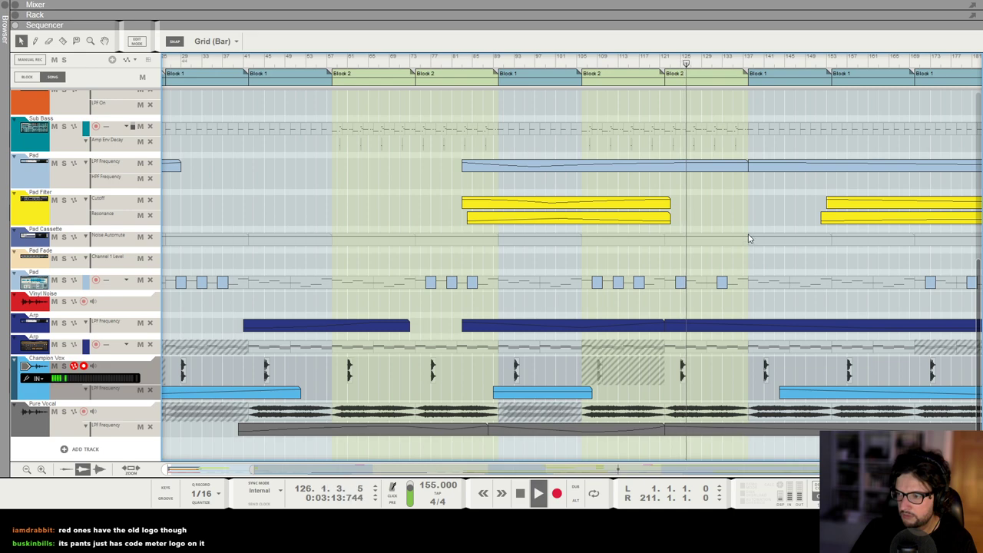
pyautogui.press('space')
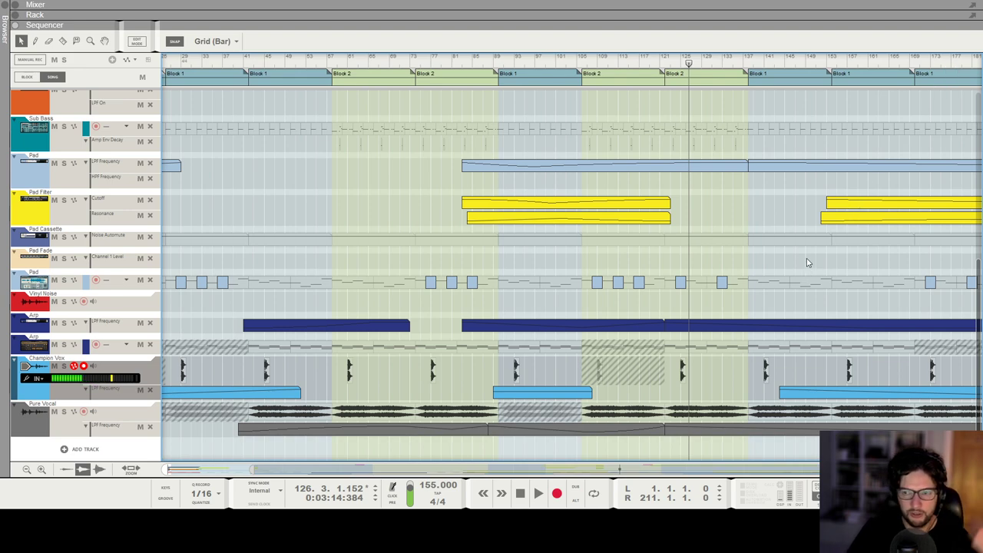
# Select the Pure Vocal track, collapse Phazor's CV programmer, and examine its Phazor, DR-1 and The Echo insert effects in the rack
pyautogui.click(48, 432)
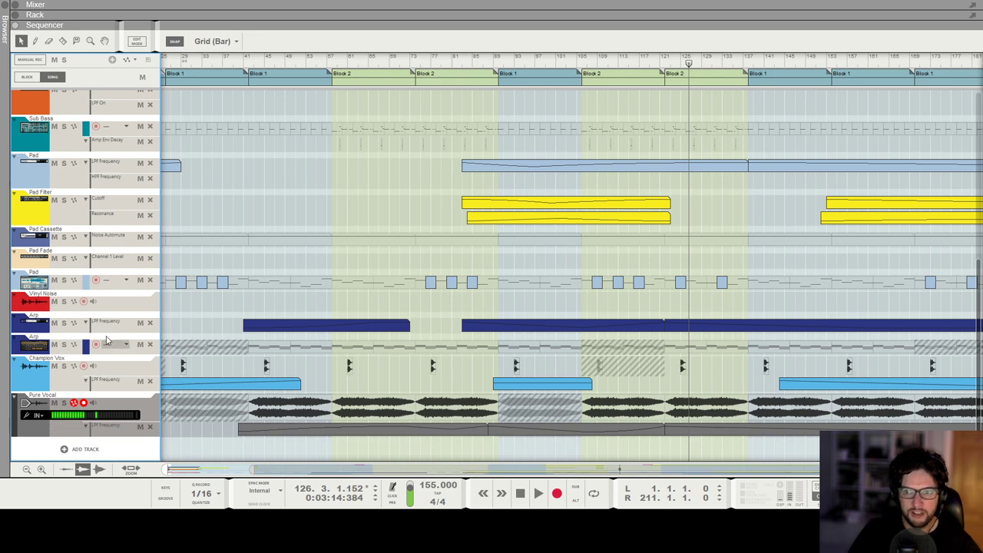
pyautogui.press('F6')
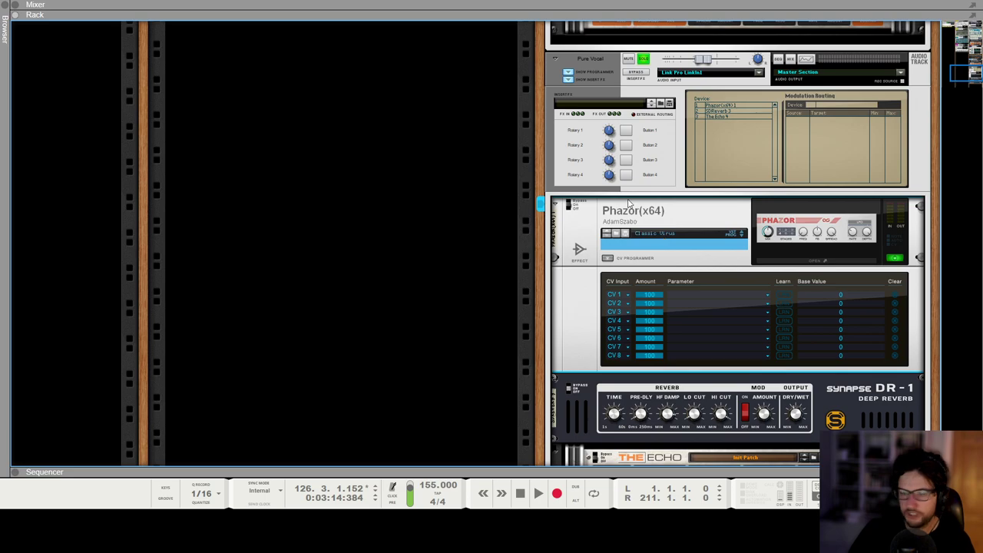
pyautogui.click(607, 258)
pyautogui.scroll(-1, 685, 203)
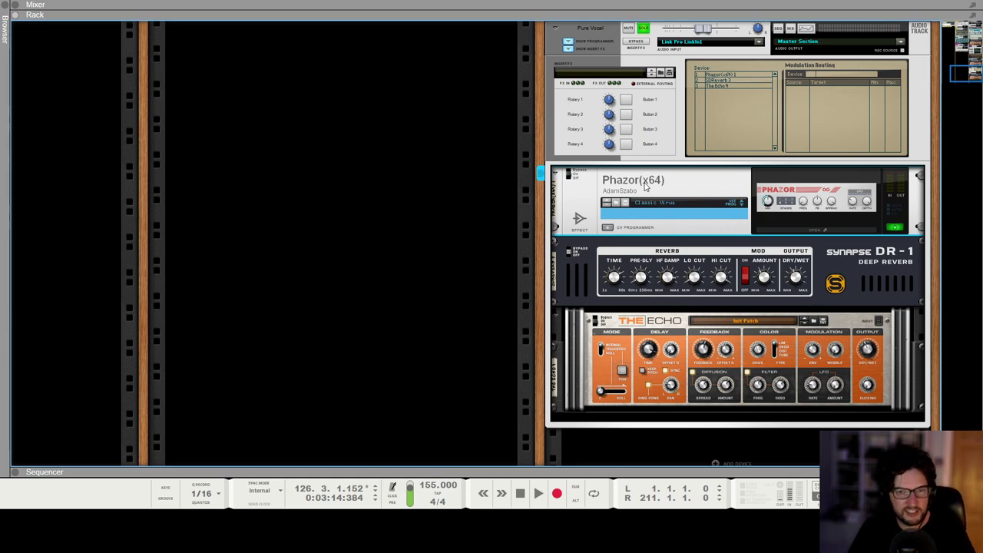
pyautogui.scroll(1, 668, 115)
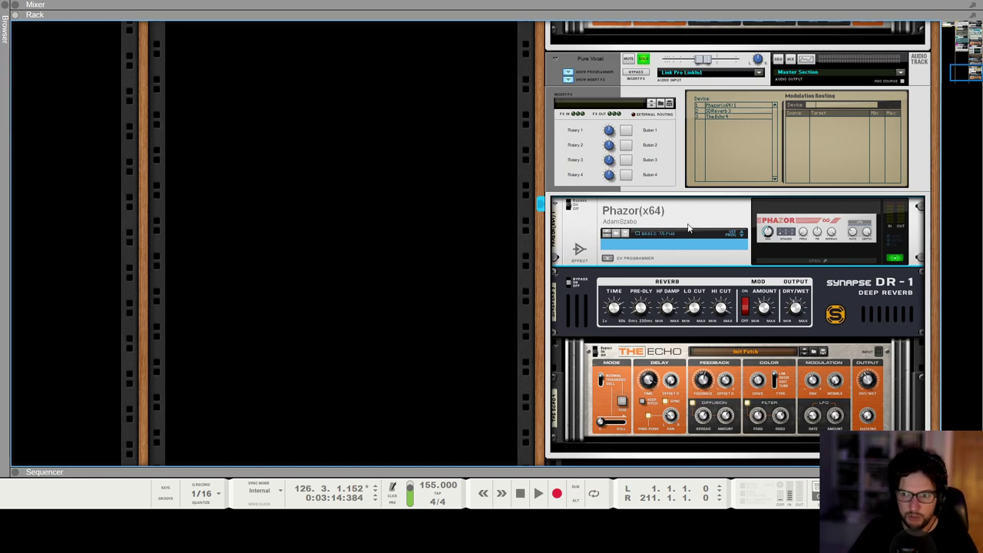
# Solo the Pure Vocal track and play its passage from bar 170 to about bar 174
pyautogui.press('F7')
pyautogui.hscroll(-1, 825, 191)
pyautogui.hscroll(5, 825, 191)
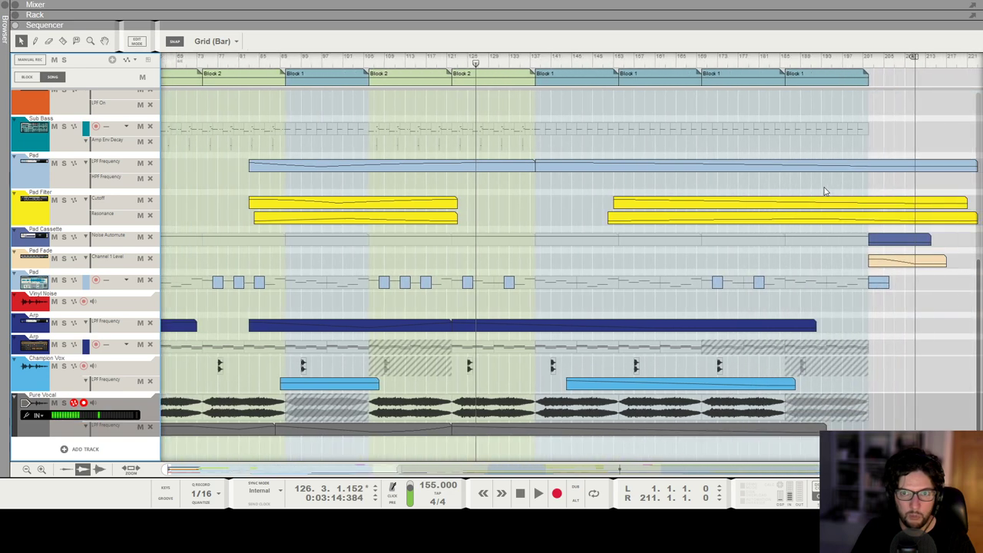
pyautogui.click(701, 60)
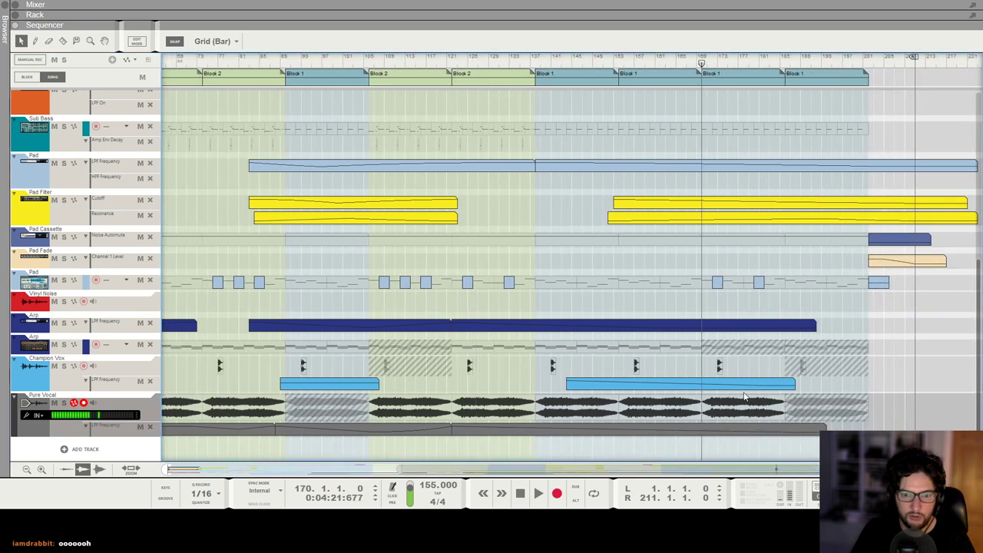
pyautogui.click(65, 402)
pyautogui.press('space')
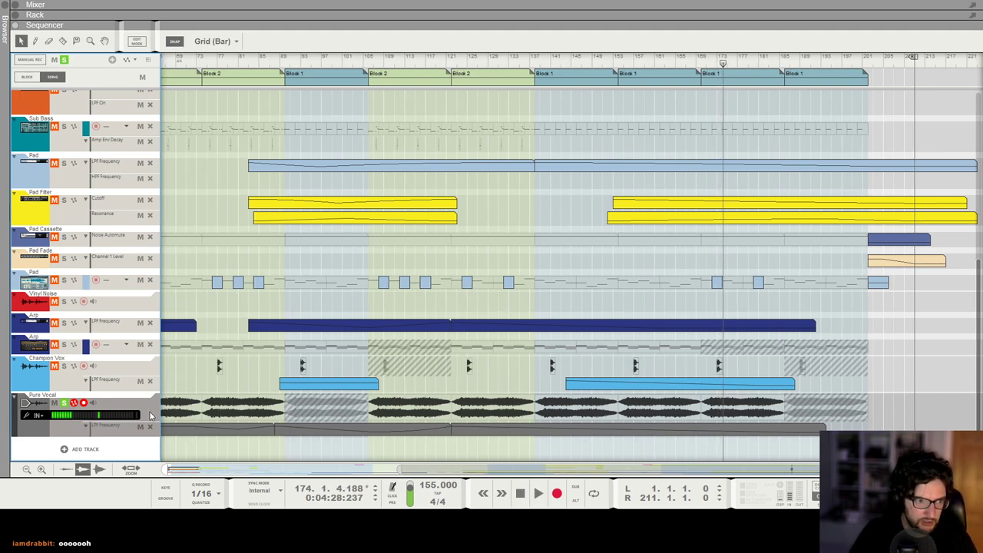
# Check Pure Vocal's insert effects in the rack again and return the song position to bar 170
pyautogui.press('F6')
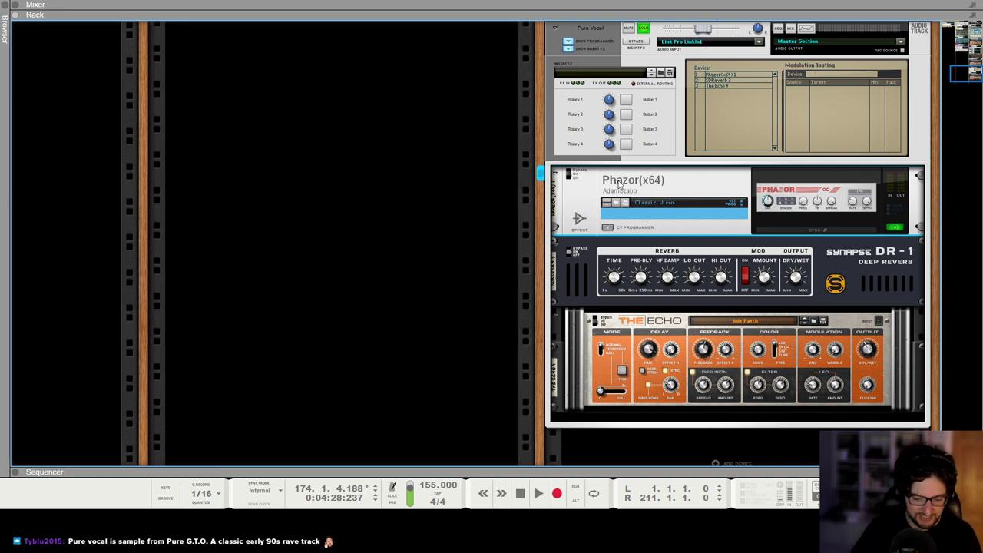
pyautogui.press('F7')
pyautogui.click(702, 61)
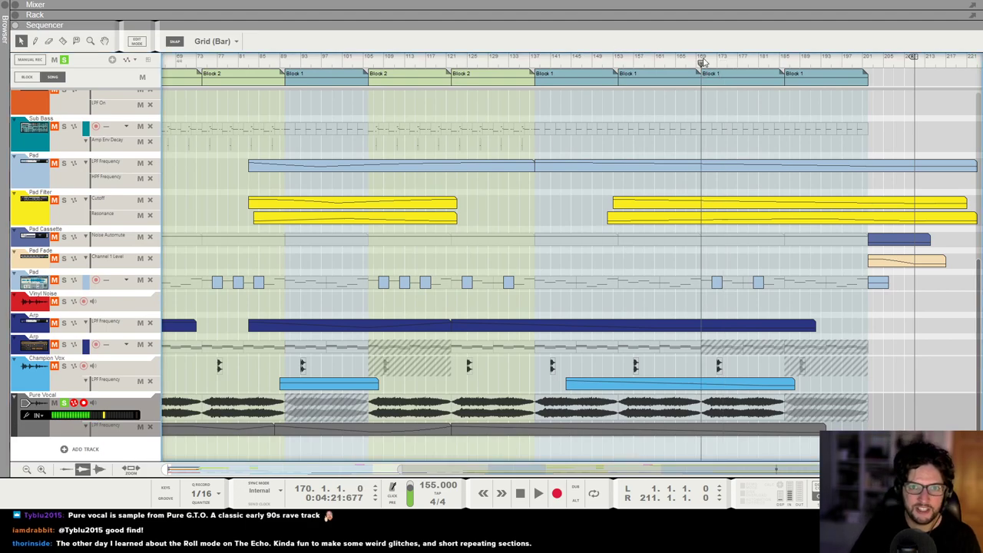
# Open the Pure Vocal clip inside Block 1 and examine the comp crossfade between its two takes
pyautogui.doubleClick(727, 80)
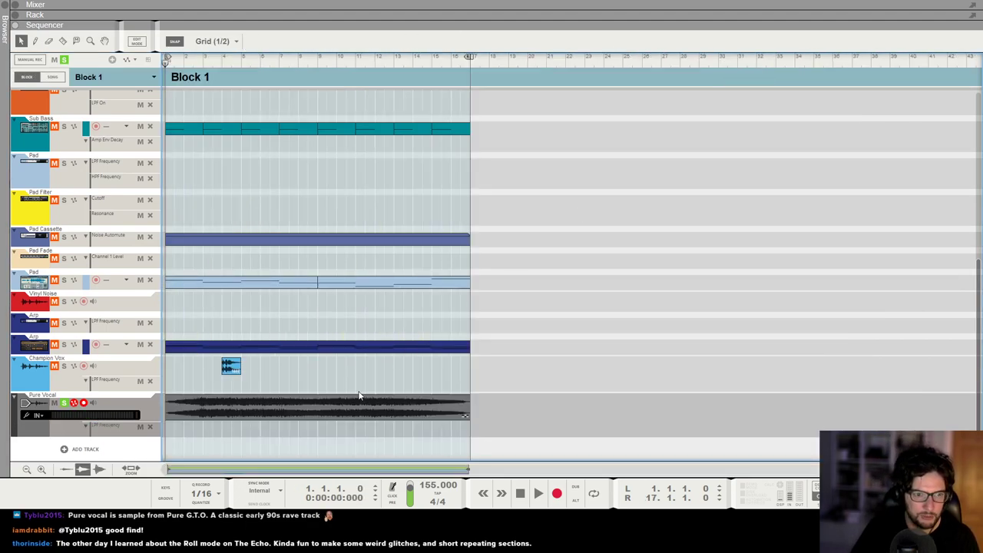
pyautogui.click(360, 407)
pyautogui.click(173, 40)
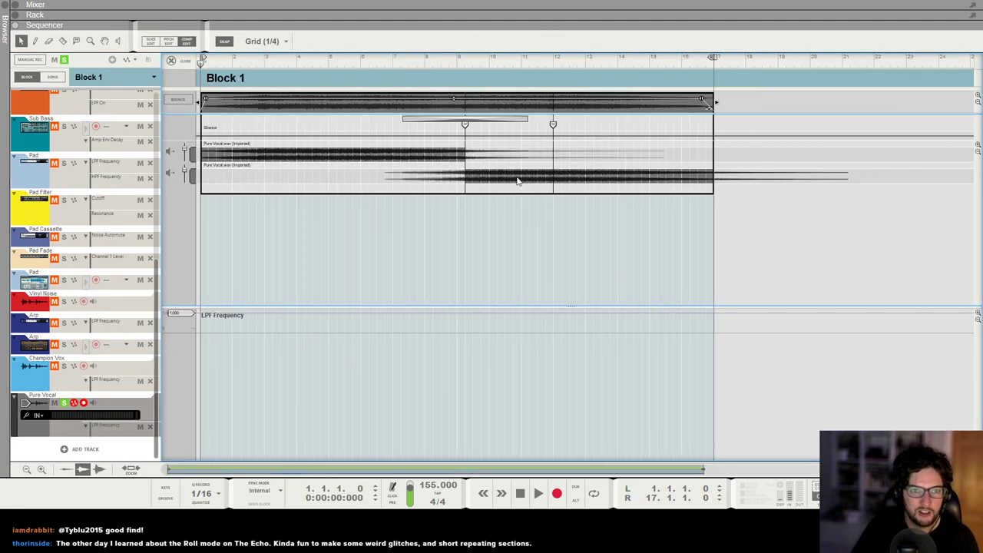
pyautogui.click(425, 127)
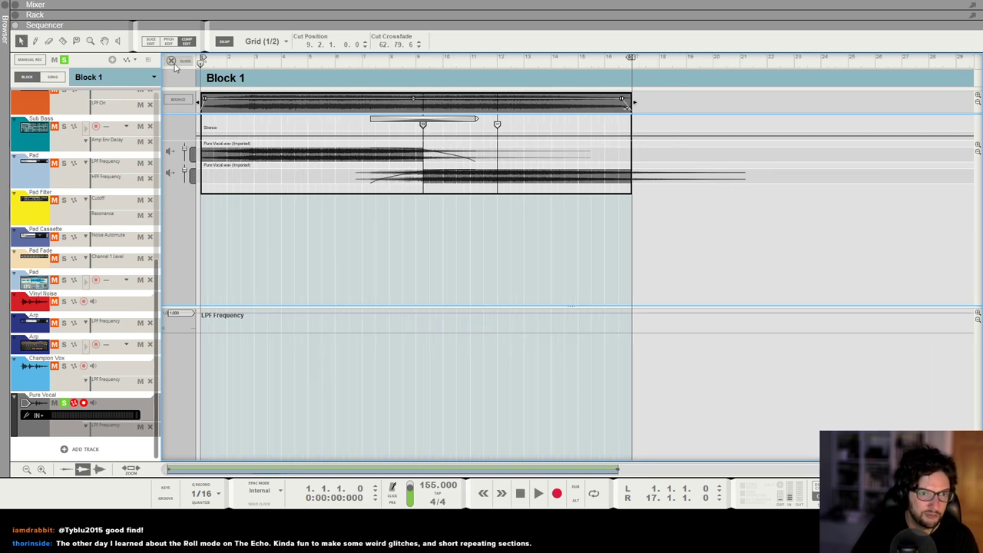
pyautogui.click(172, 62)
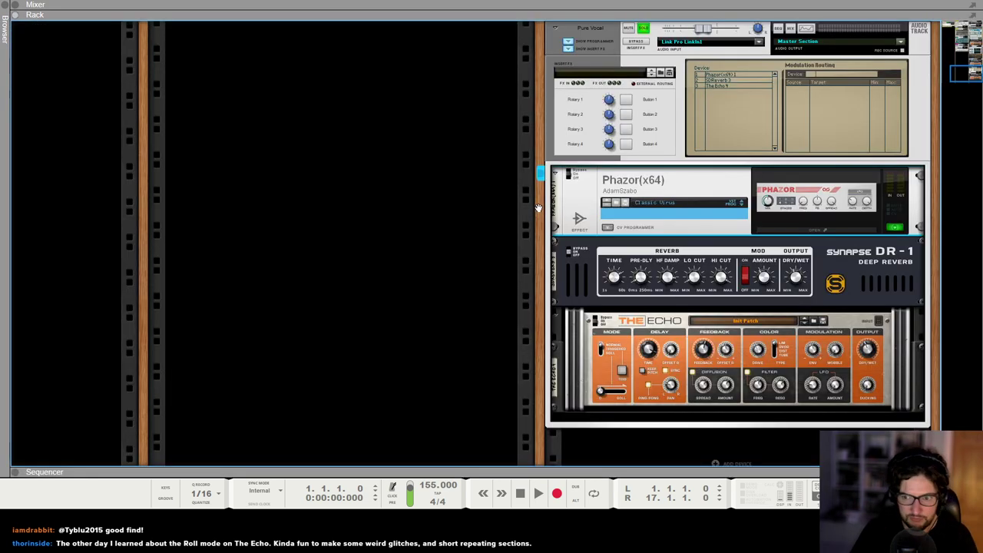
# Select the DR-1 reverb among Pure Vocal's insert effects and check its settings
pyautogui.press('F6')
pyautogui.click(835, 285)
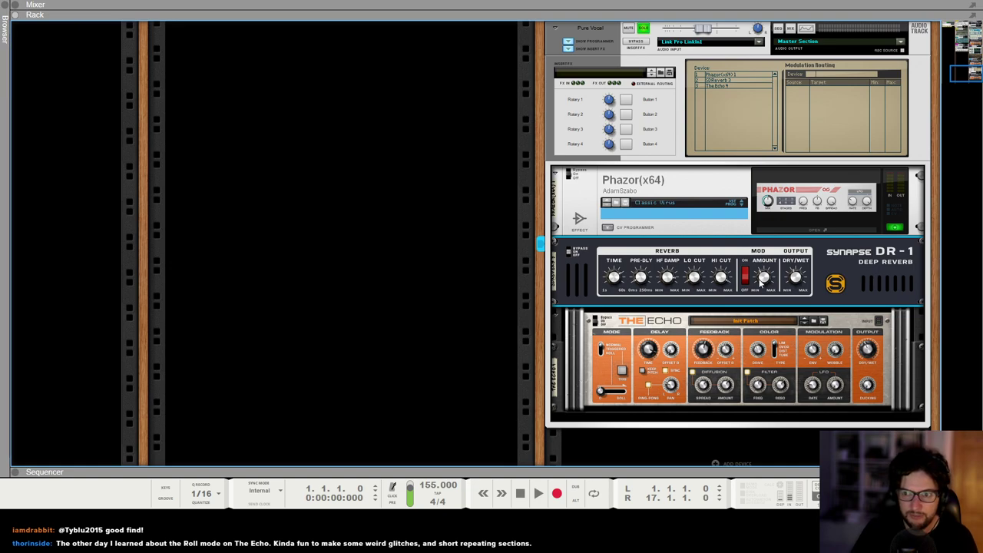
pyautogui.press('F7')
# Return to the song arrangement, solo the Amen track instead of Pure Vocal, and open Block 1 for editing
pyautogui.click(53, 77)
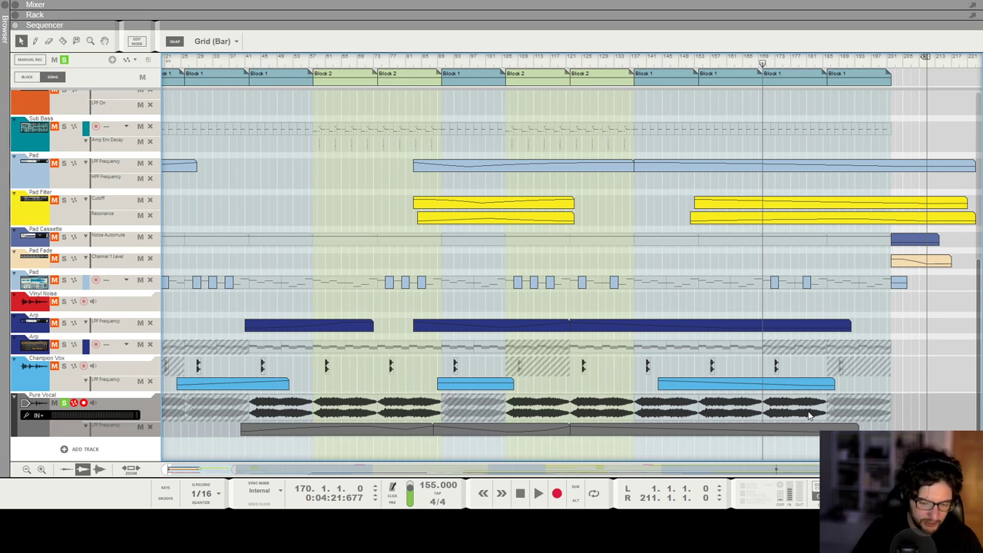
pyautogui.scroll(5, 400, 361)
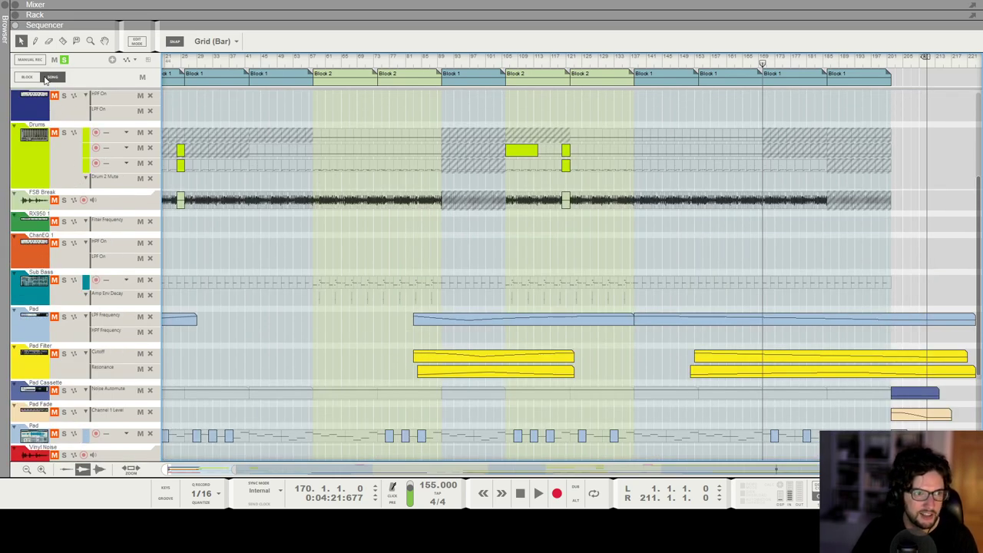
pyautogui.scroll(5, 80, 138)
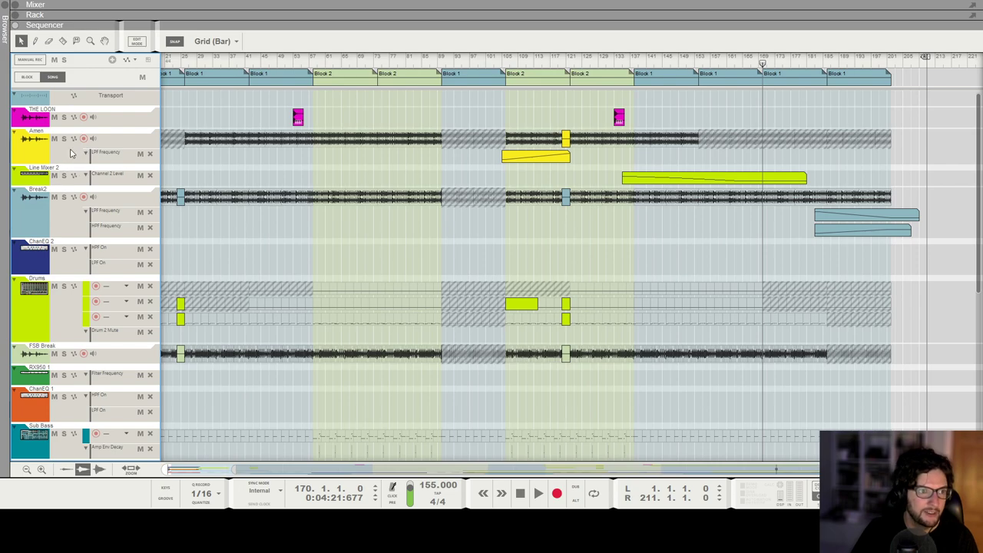
pyautogui.click(64, 138)
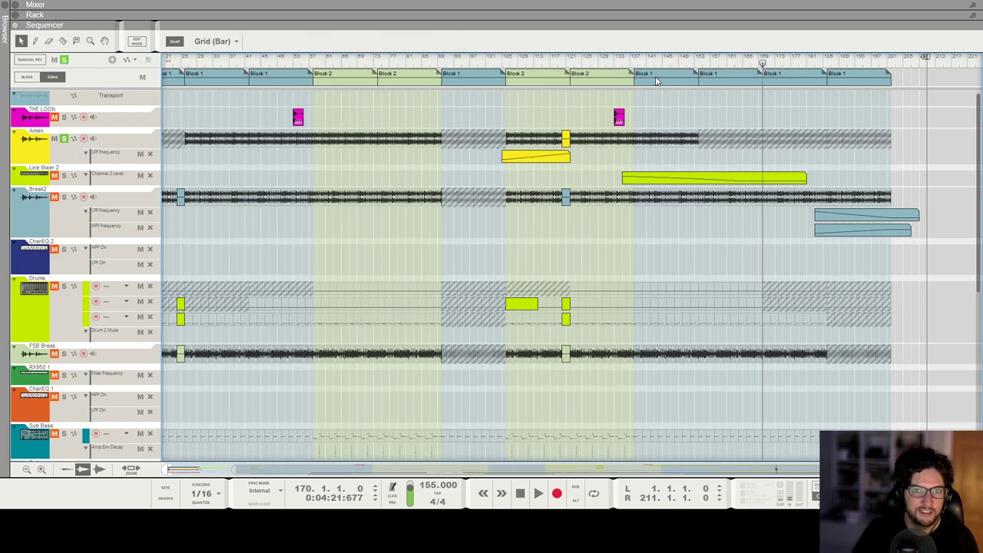
pyautogui.doubleClick(680, 89)
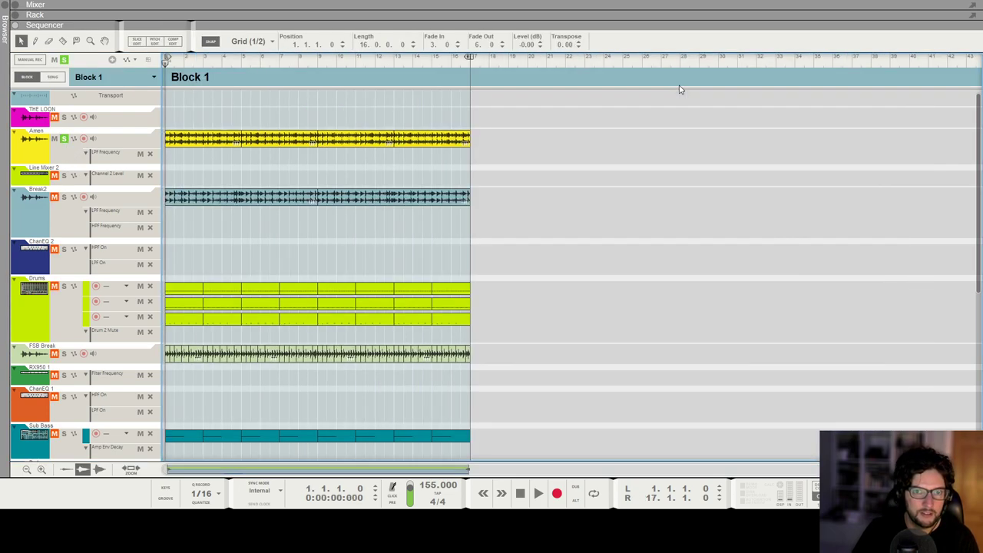
# Add The Echo after Beatformer in the Amen track's insert effects and set its Roll to 100% during playback
pyautogui.press('F6')
pyautogui.click(301, 185)
pyautogui.rightClick(301, 186)
pyautogui.moveTo(367, 307)
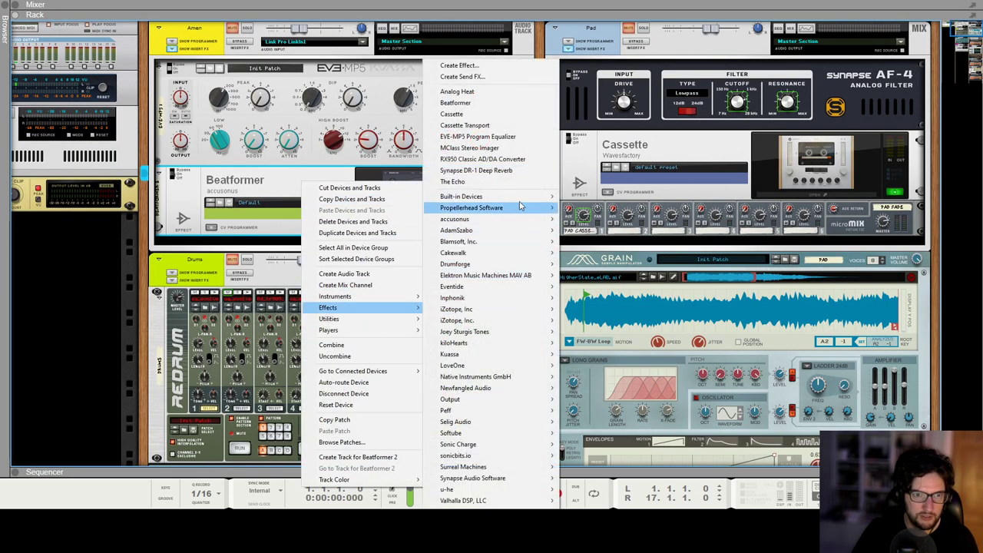
pyautogui.click(500, 186)
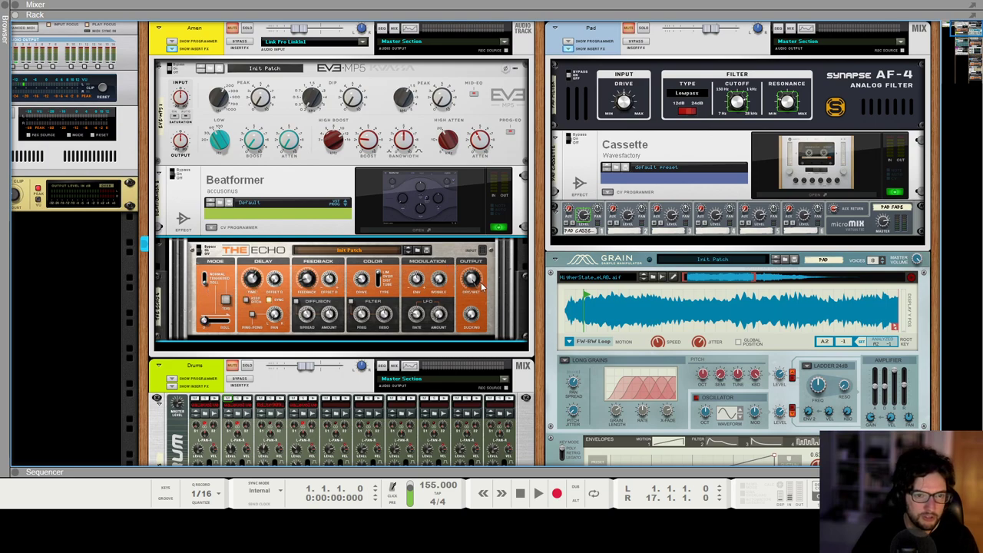
pyautogui.press('space')
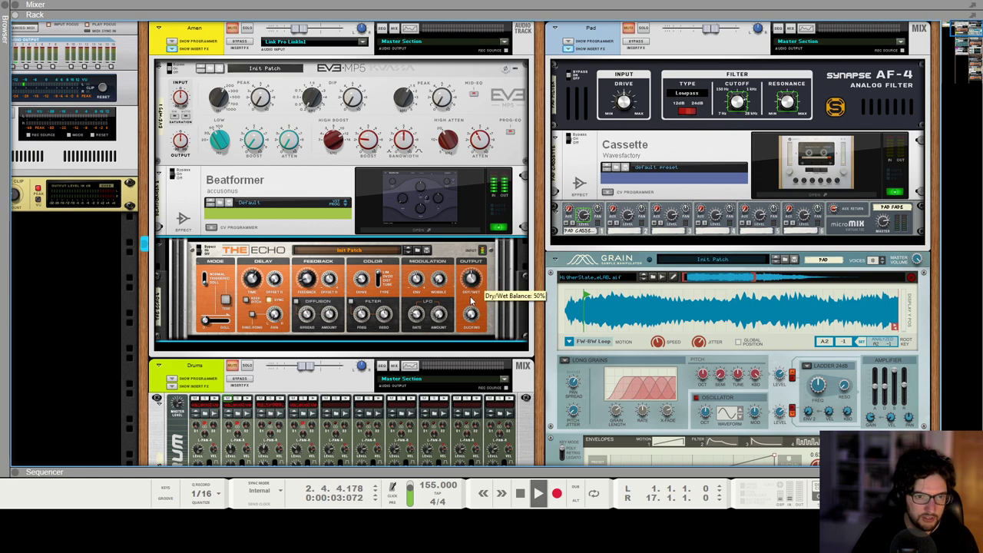
pyautogui.moveTo(206, 320); pyautogui.dragTo(240, 322)
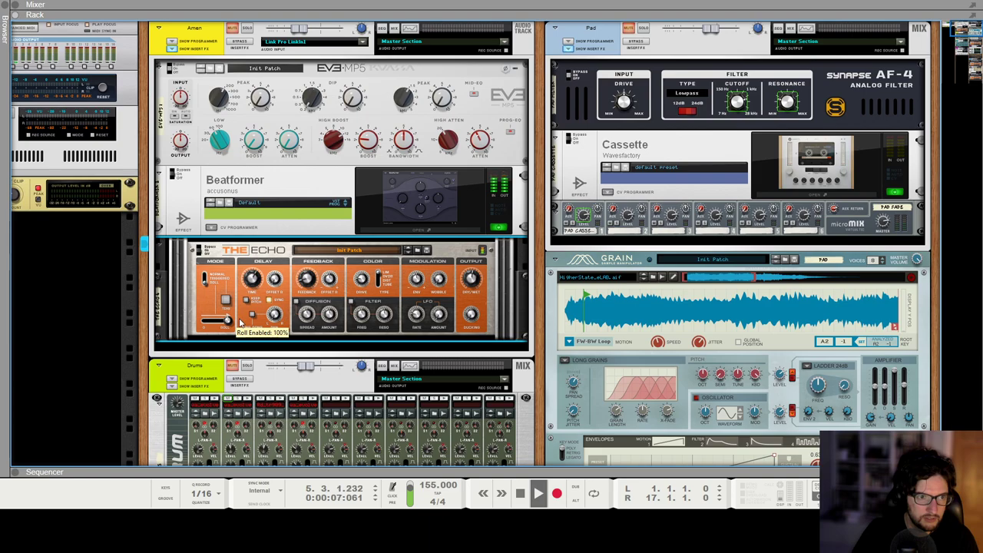
# Clear the Pure Vocal solo in the mixer and replay Block 1 from bar 1 with Amen's rack devices in view
pyautogui.press('F7')
pyautogui.press('F5')
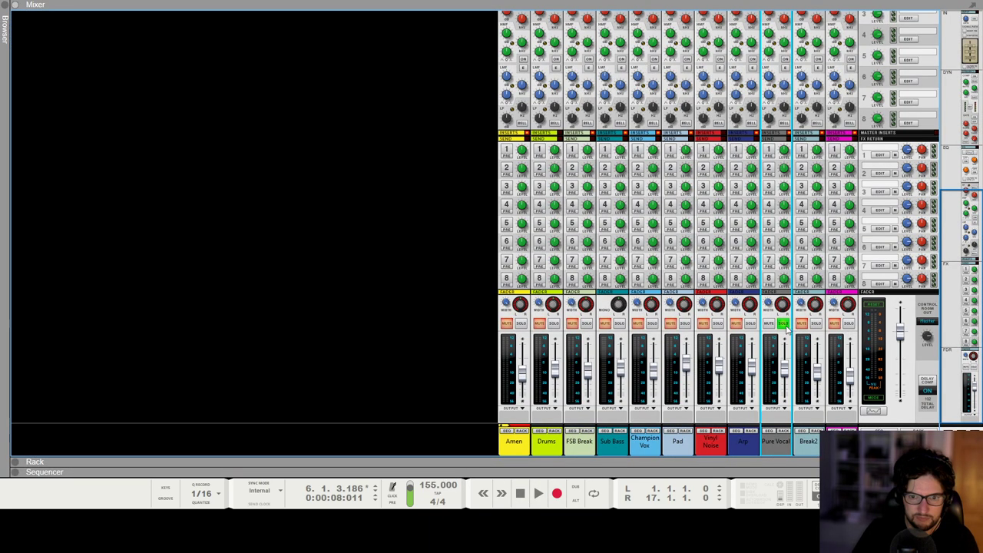
pyautogui.press('space')
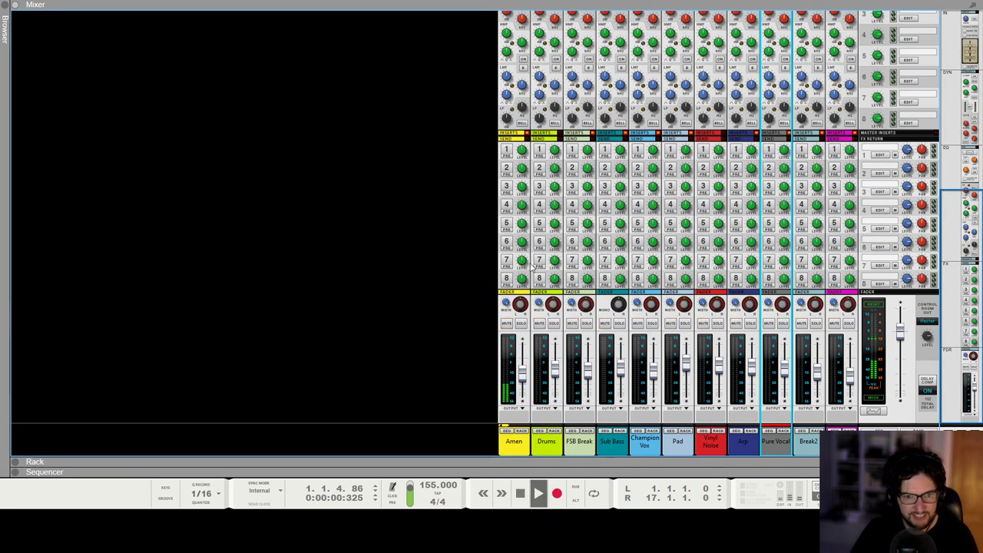
pyautogui.press('F6')
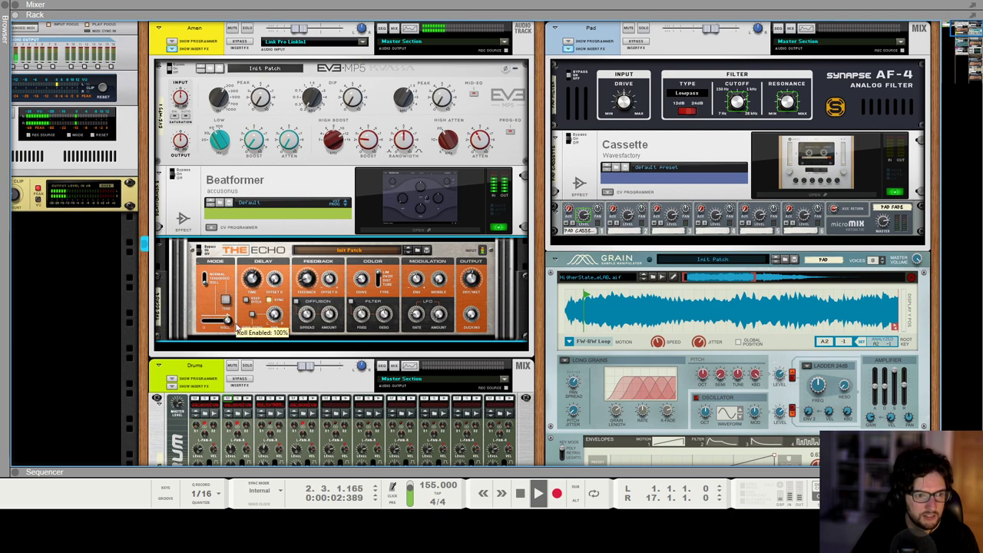
# Audition The Echo's Roll on the Amen break by switching between 0% and 100%, and set its delay time to 1/128
pyautogui.moveTo(205, 321)
pyautogui.mouseDown()
pyautogui.moveTo(227, 320)
pyautogui.moveTo(205, 320)
pyautogui.mouseUp()
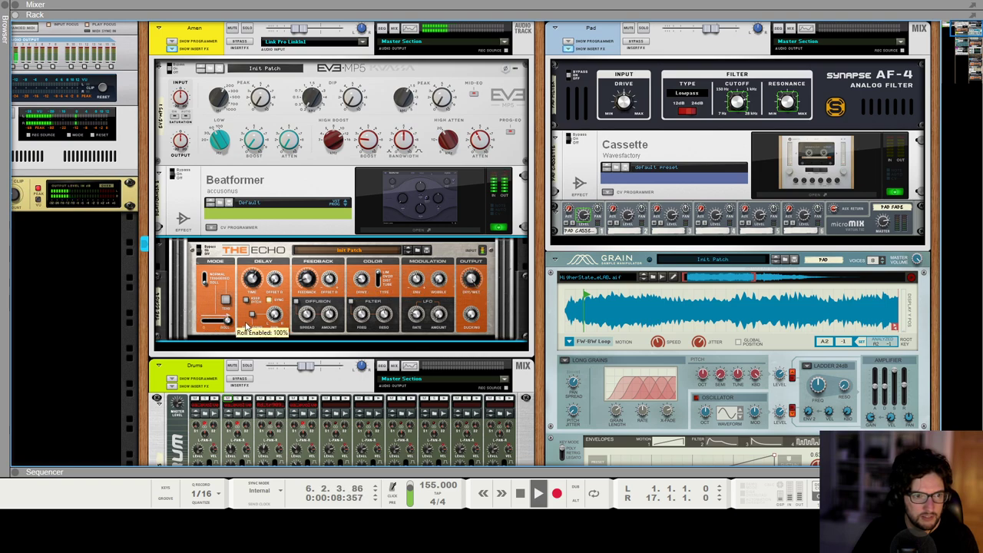
pyautogui.moveTo(206, 320)
pyautogui.mouseDown()
pyautogui.moveTo(240, 327)
pyautogui.moveTo(205, 320)
pyautogui.mouseUp()
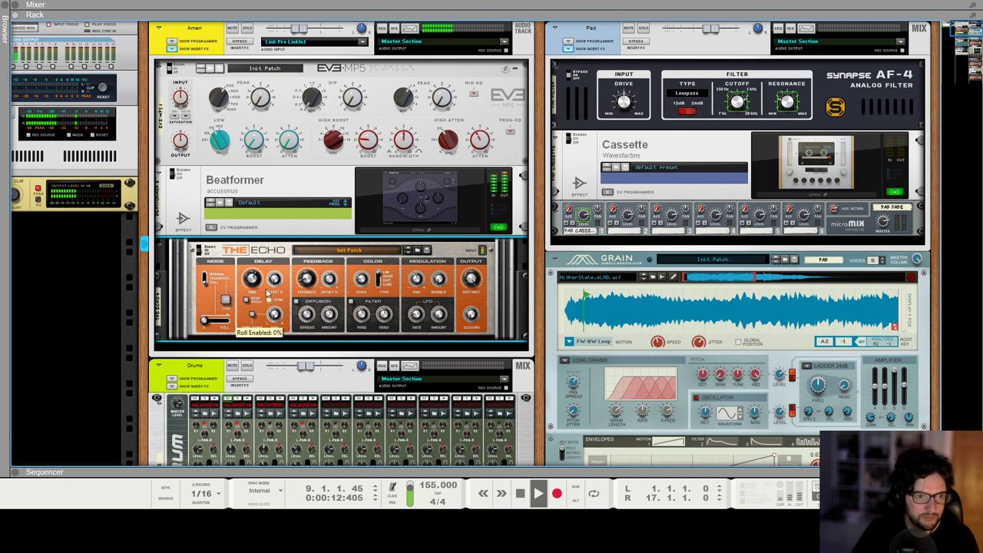
pyautogui.scroll(-1, 254, 284)
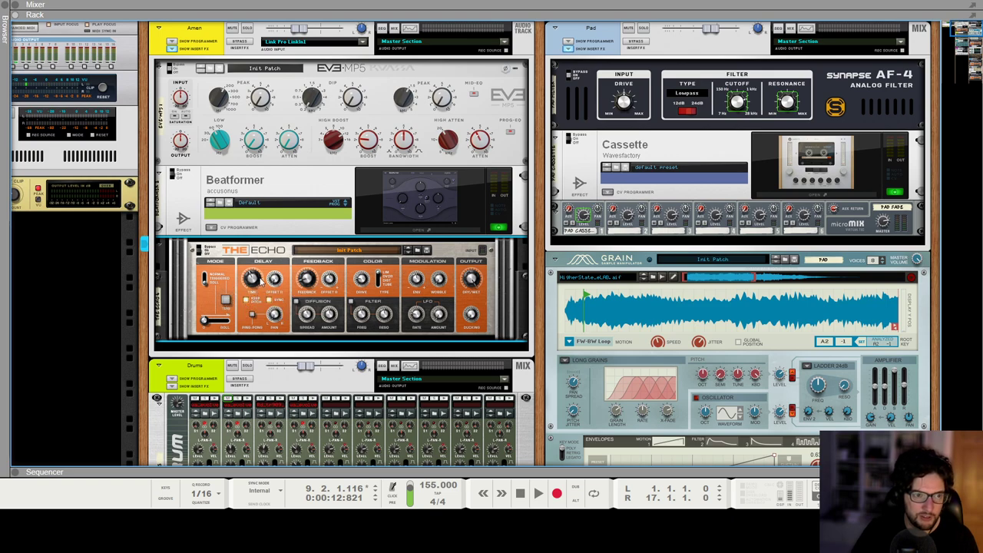
pyautogui.press('space')
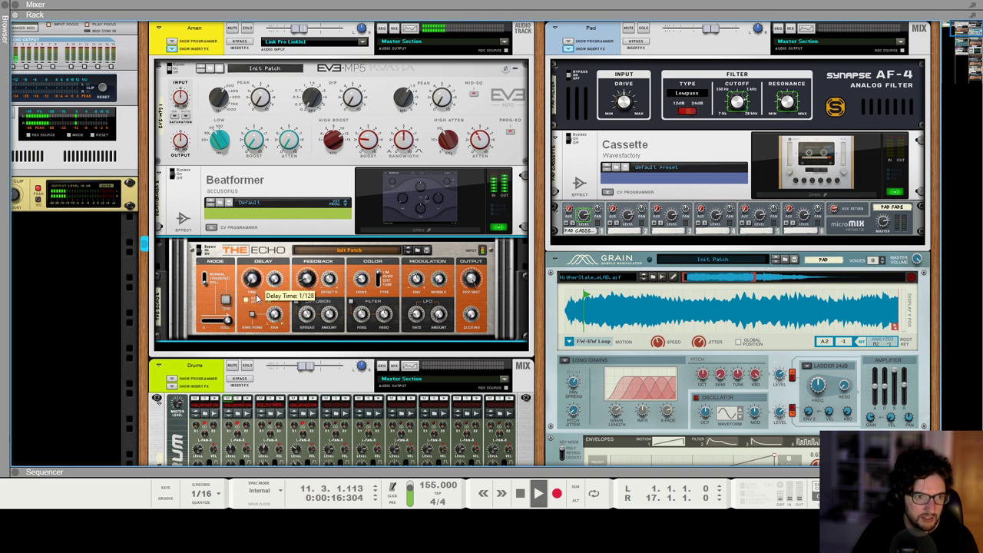
pyautogui.moveTo(228, 326); pyautogui.dragTo(205, 326)
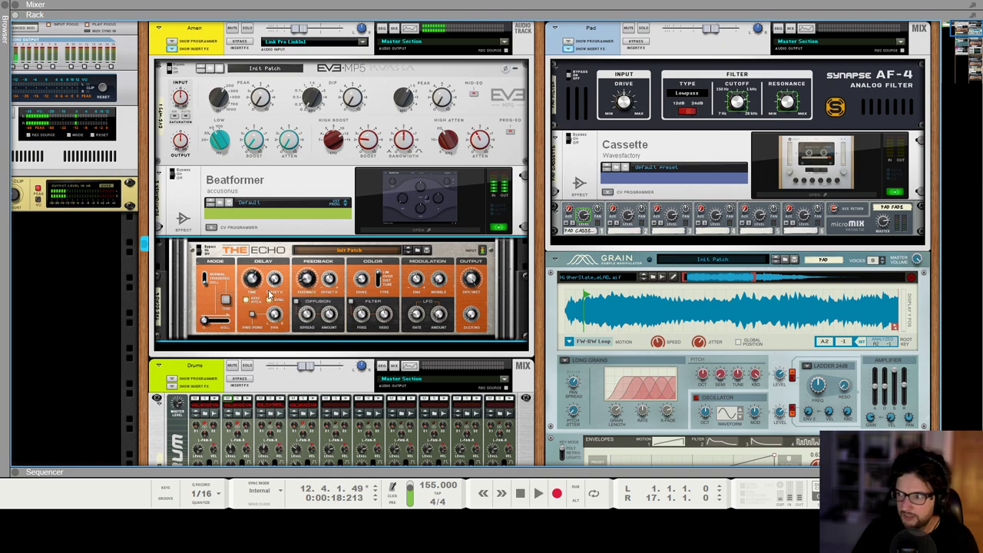
# Delete The Echo from the Amen track's insert effects
pyautogui.rightClick(221, 253)
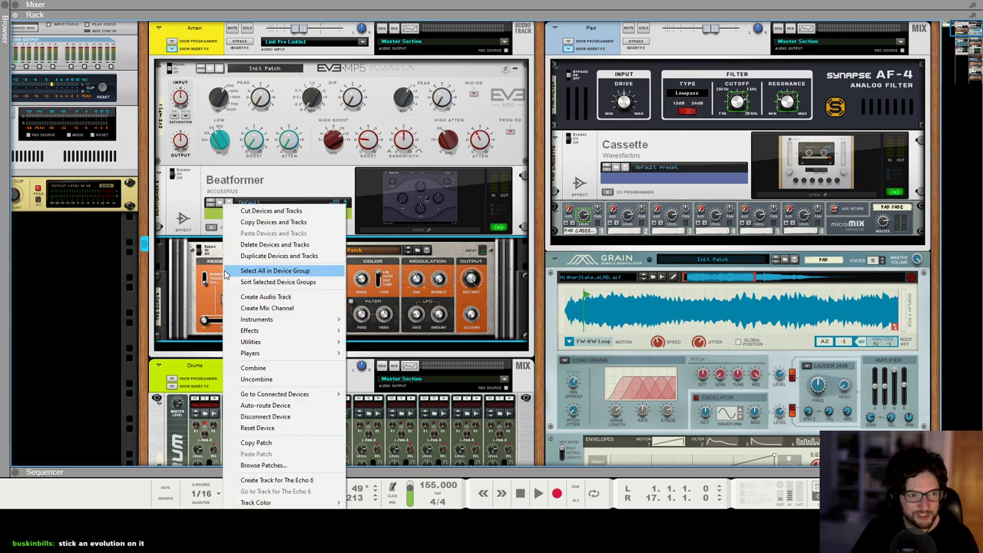
pyautogui.click(240, 246)
pyautogui.click(470, 269)
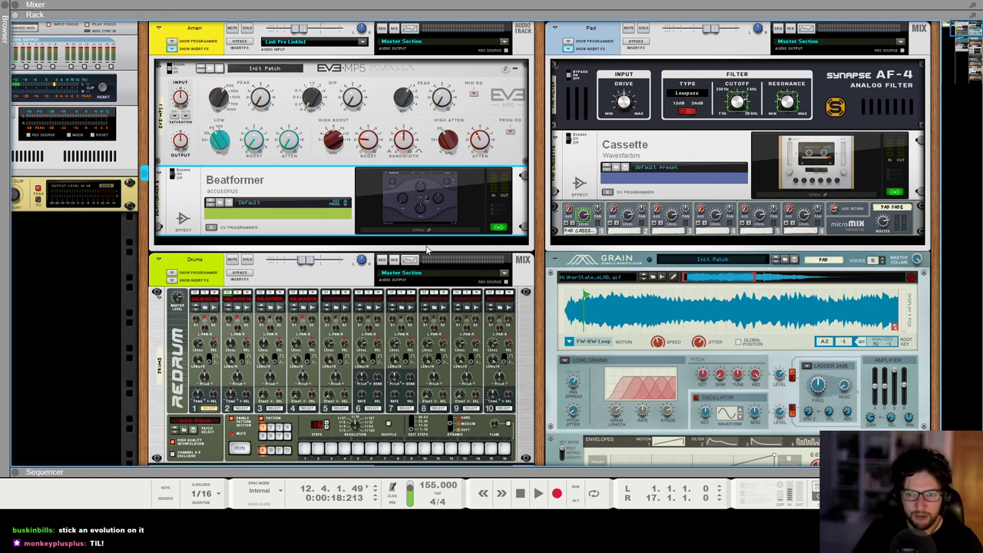
# Locate the Pure Vocal insert effects in the rack and select the DR-1 Deep Reverb
pyautogui.scroll(-3, 651, 288)
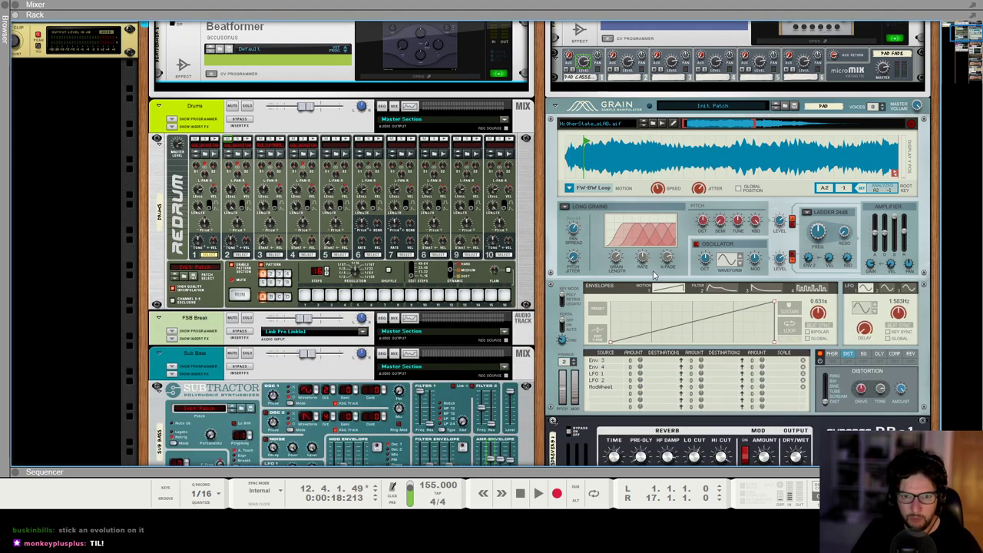
pyautogui.scroll(3, 651, 288)
pyautogui.scroll(-6, 657, 277)
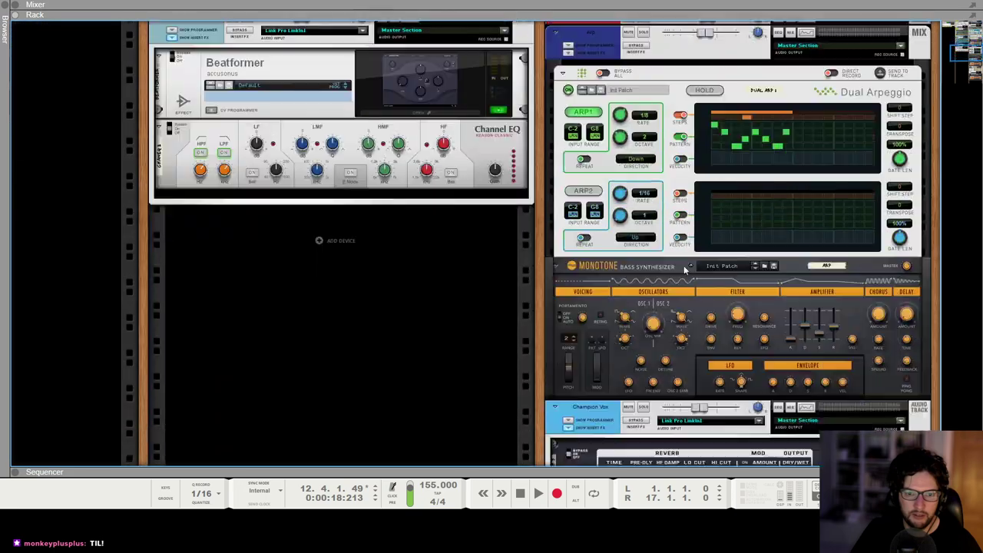
pyautogui.click(828, 205)
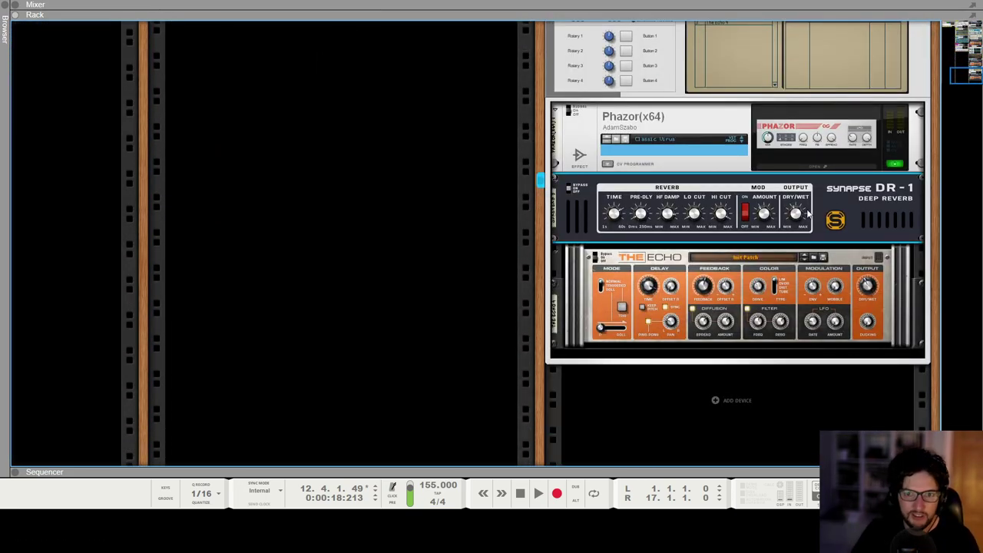
# Solo Pure Vocal instead of Amen, play it briefly with its rack effects in view, and check The Echo's delay time
pyautogui.press('F7')
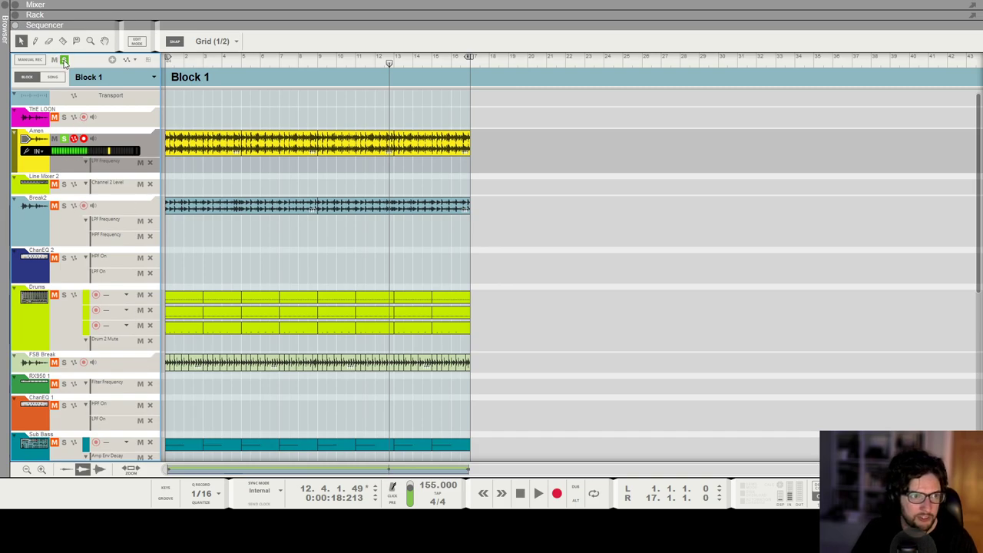
pyautogui.scroll(-5, 148, 357)
pyautogui.click(64, 411)
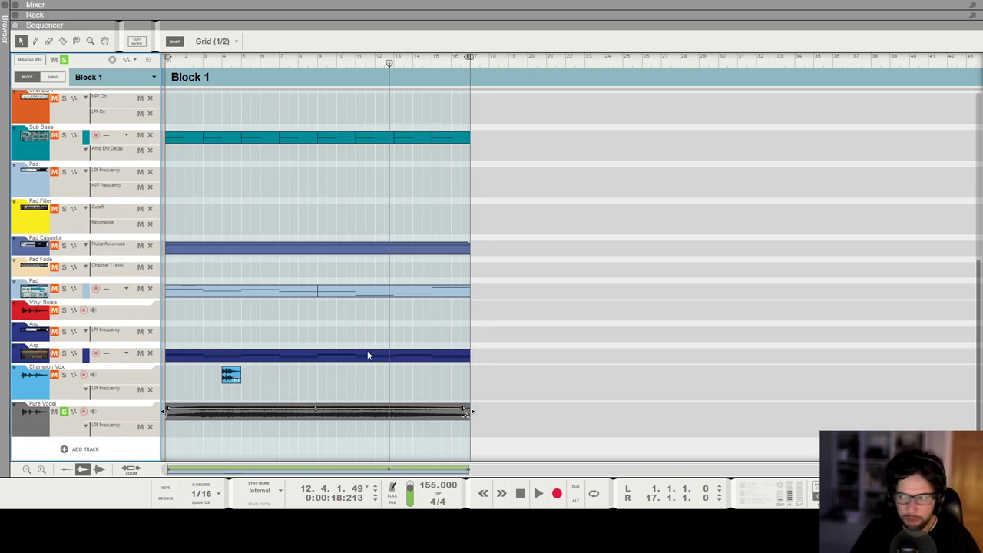
pyautogui.press('space')
pyautogui.press('F6')
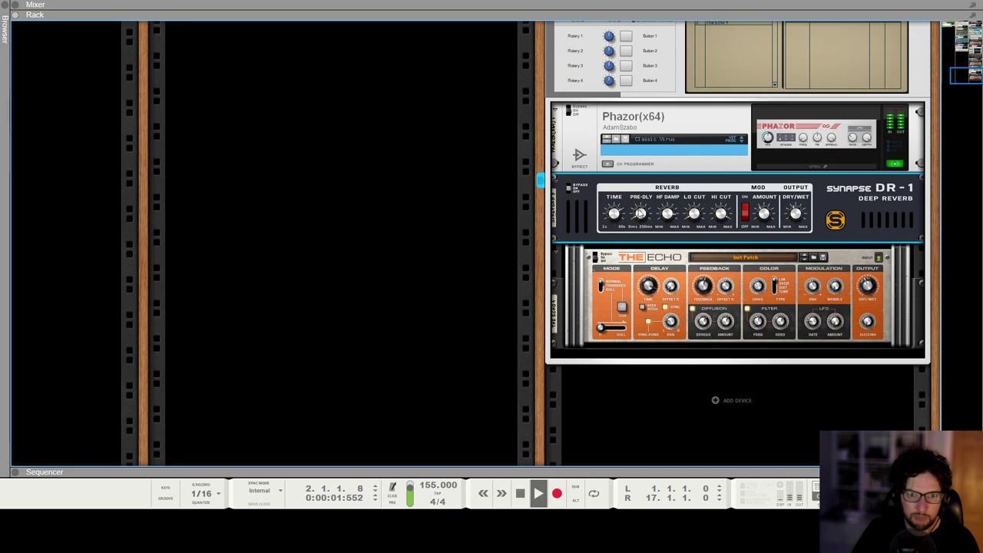
pyautogui.press('space')
pyautogui.click(348, 252)
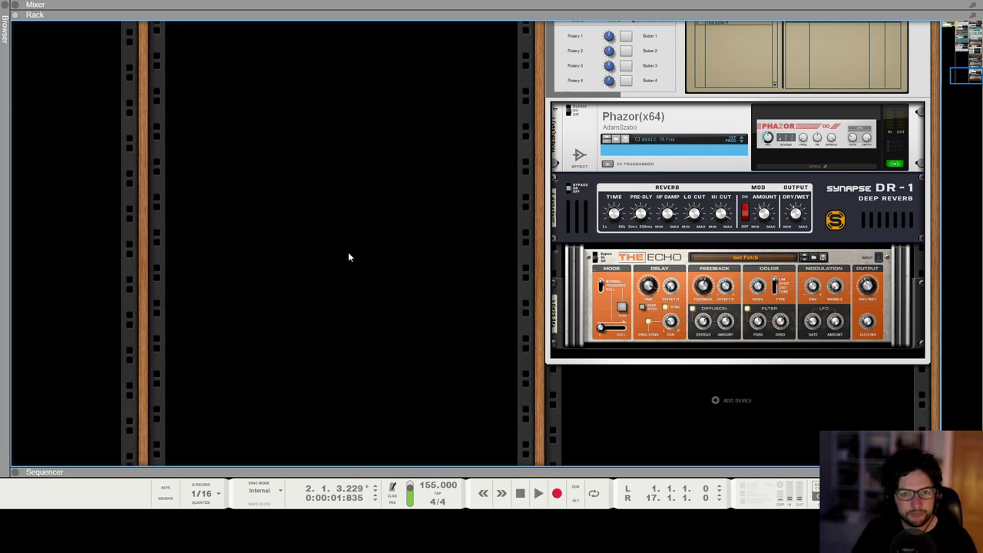
pyautogui.click(649, 287)
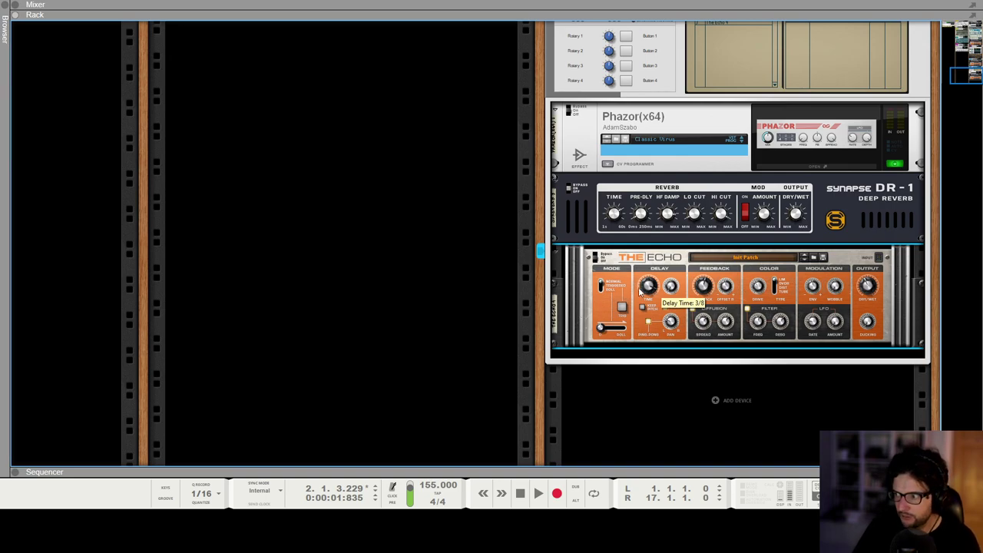
# Select the first four-bar Amen clip in Block 1, solo the Amen track and play it briefly
pyautogui.press('F7')
pyautogui.scroll(5, 323, 159)
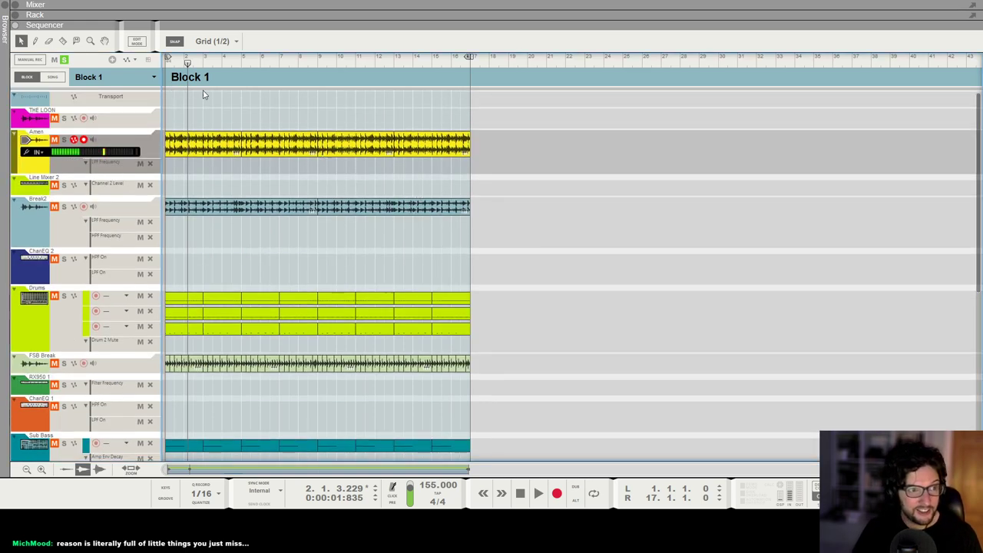
pyautogui.click(214, 149)
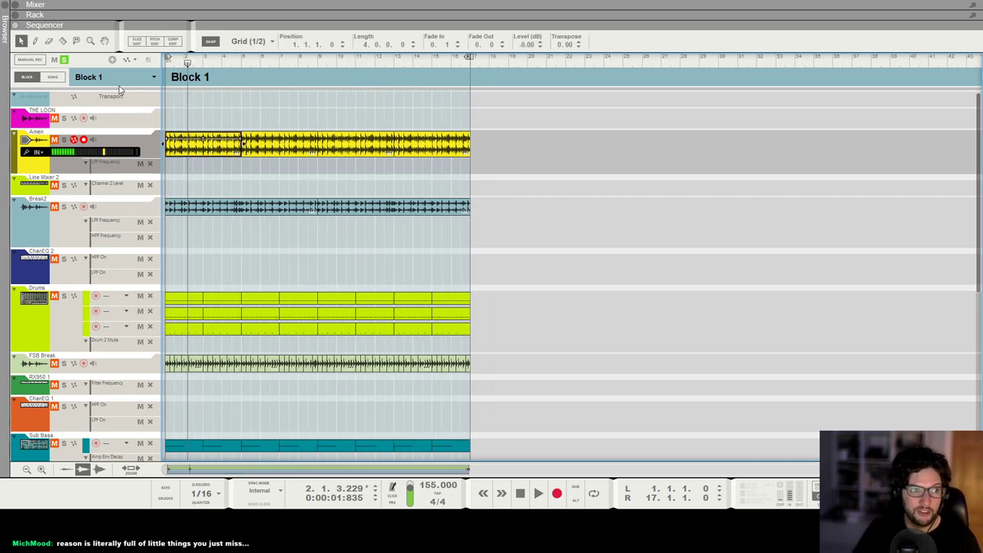
pyautogui.scroll(4, 292, 148)
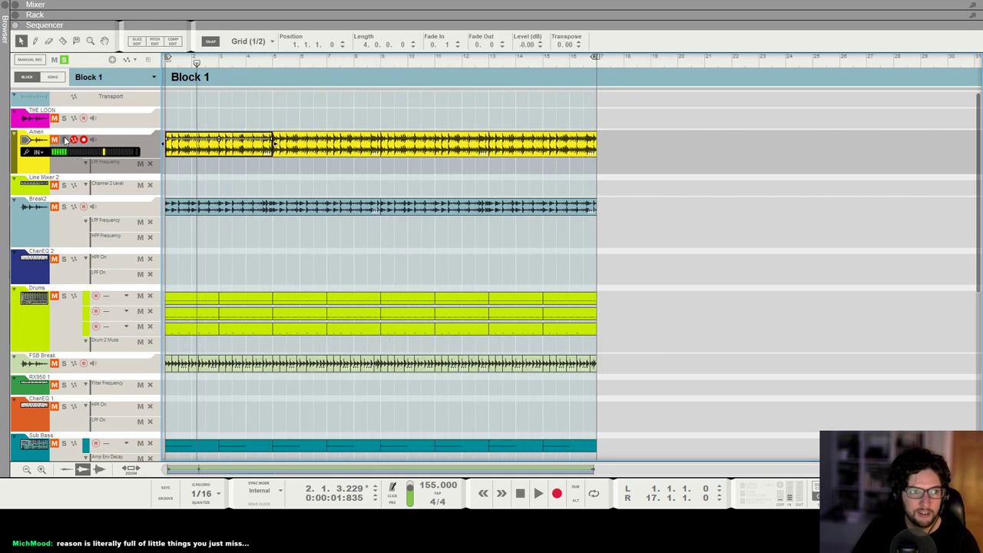
pyautogui.click(261, 142)
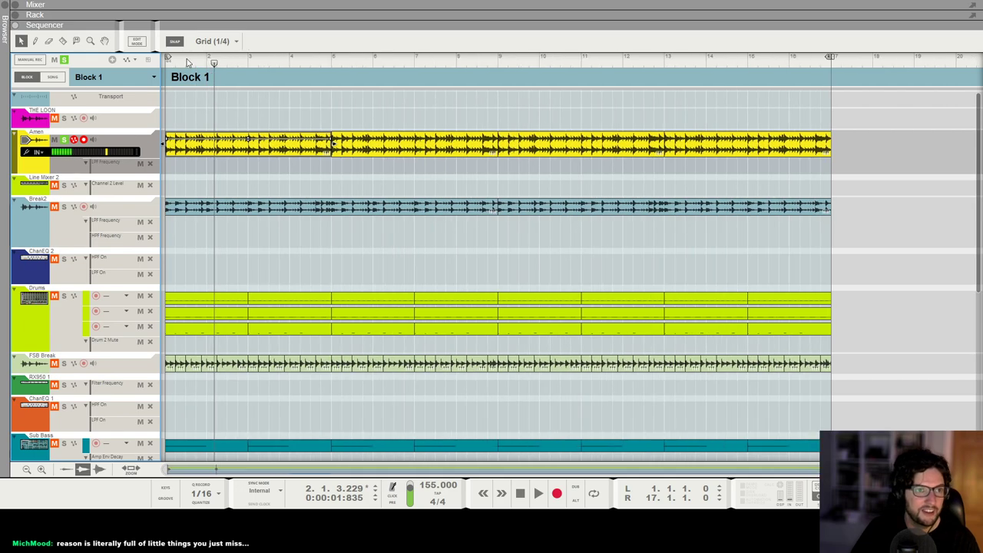
pyautogui.press('space')
pyautogui.scroll(-5, 186, 268)
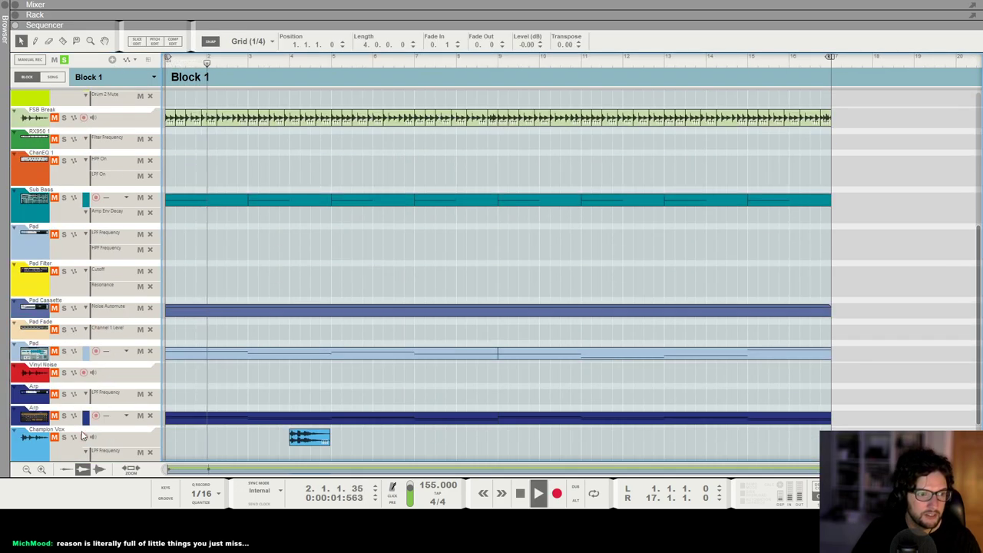
pyautogui.press('space')
pyautogui.scroll(5, 257, 142)
pyautogui.scroll(4, 257, 144)
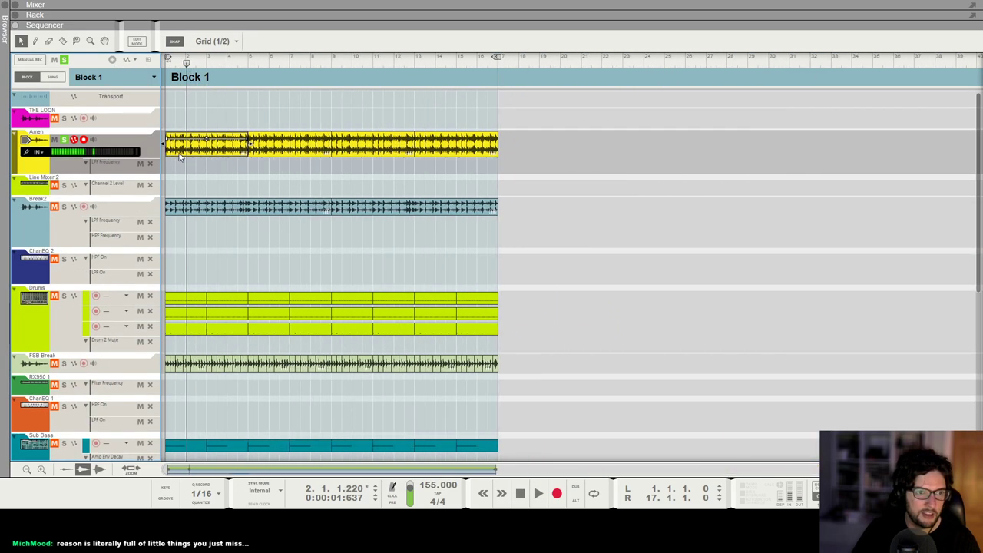
# Switch to Block 3, paste the four-bar Amen clip at bar 1 and start playback
pyautogui.click(108, 77)
pyautogui.click(105, 112)
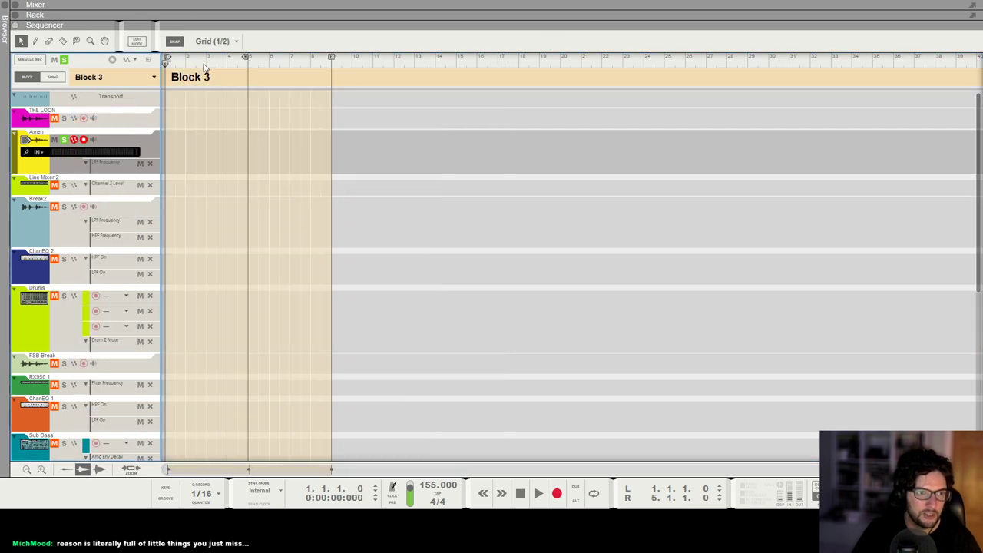
pyautogui.hotkey('ctrl', 'v')
pyautogui.press('space')
pyautogui.scroll(-3, 233, 146)
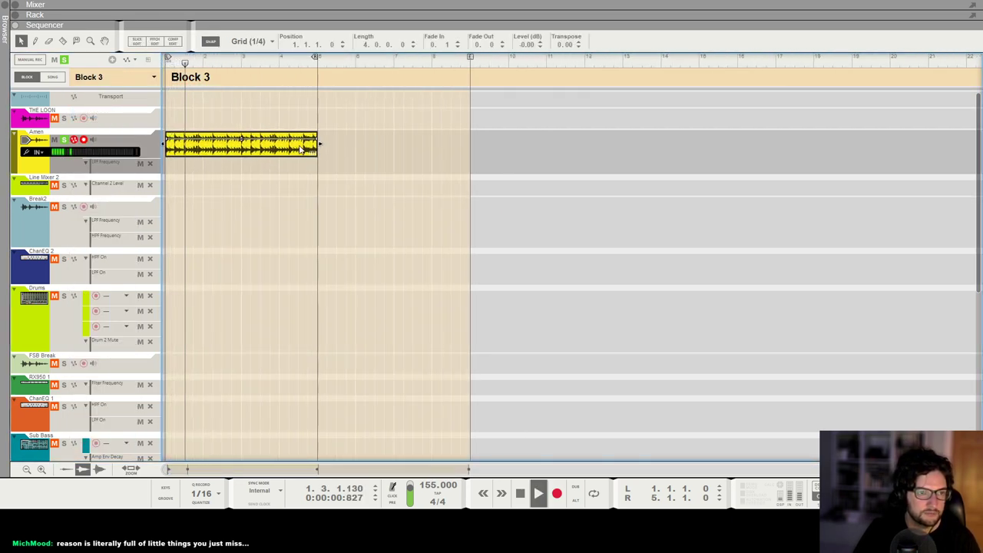
# Turn on looping for bars 1 to 5 in Block 3, audition the Amen clip and return to the start
pyautogui.moveTo(380, 154)
pyautogui.mouseDown()
pyautogui.moveTo(286, 159)
pyautogui.moveTo(379, 159)
pyautogui.mouseUp()
pyautogui.press('space')
pyautogui.press('l')
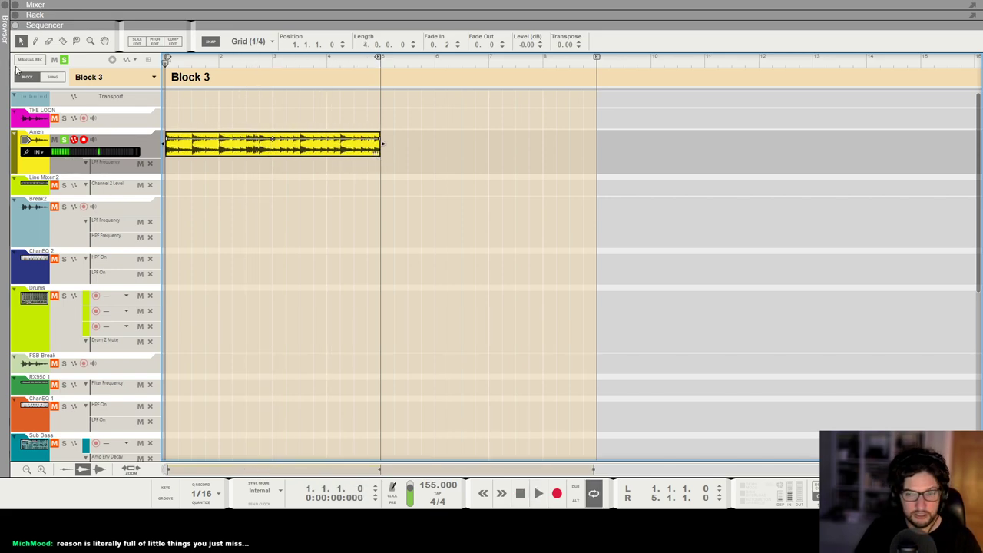
pyautogui.press('space')
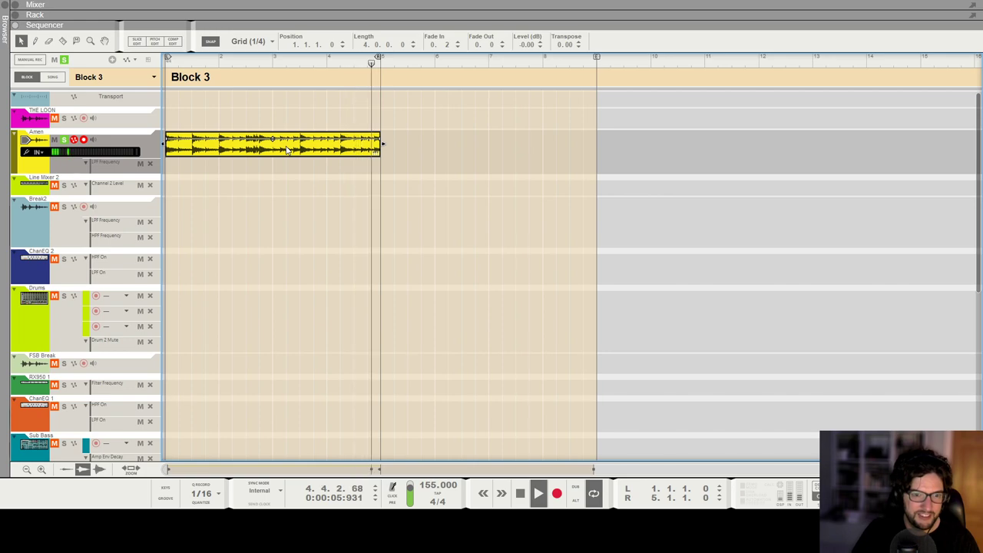
pyautogui.press('space')
pyautogui.press('KP_0')
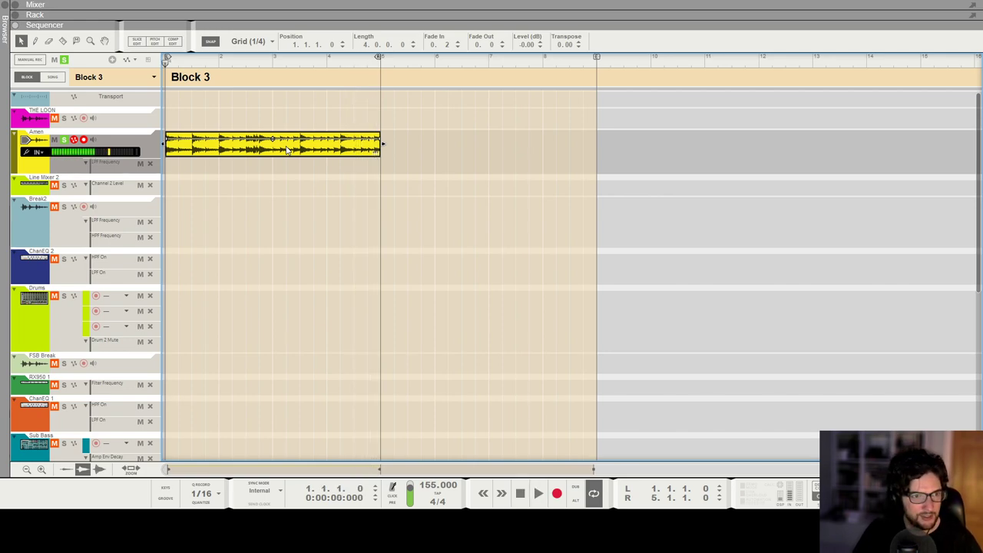
# Set the Amen clip's Stretch and Transpose Type to Melody and replay it in Block 3
pyautogui.rightClick(286, 150)
pyautogui.moveTo(373, 286)
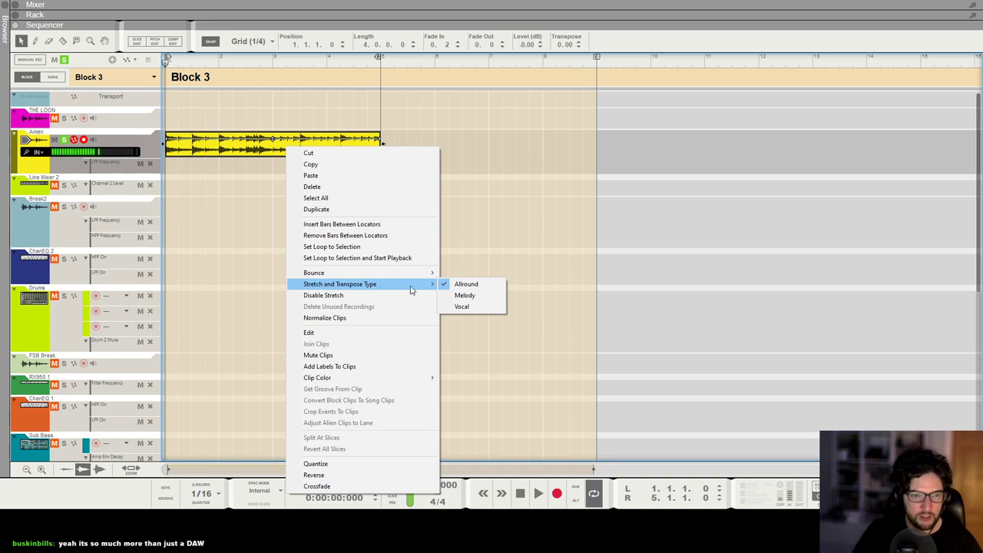
pyautogui.click(476, 298)
pyautogui.click(514, 174)
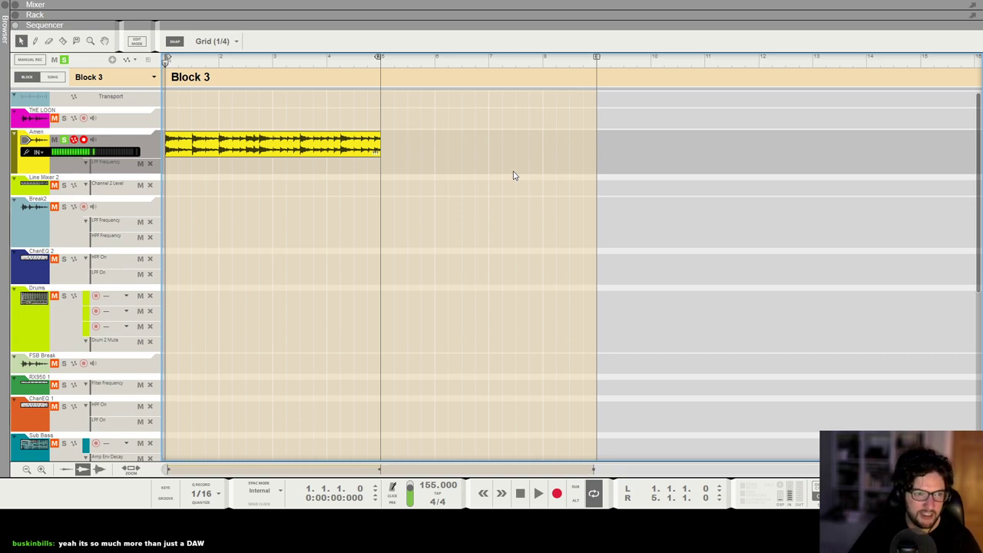
pyautogui.press('space')
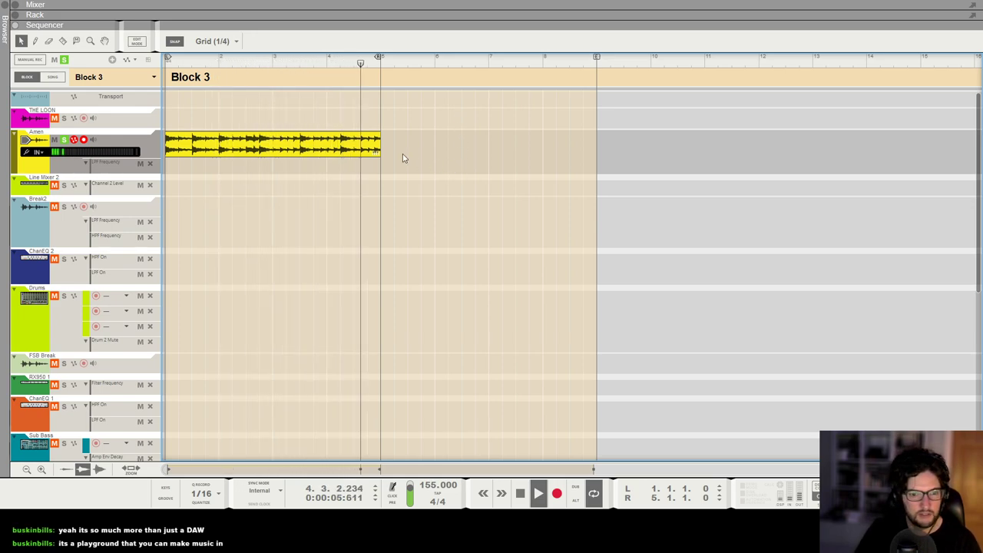
pyautogui.press('space')
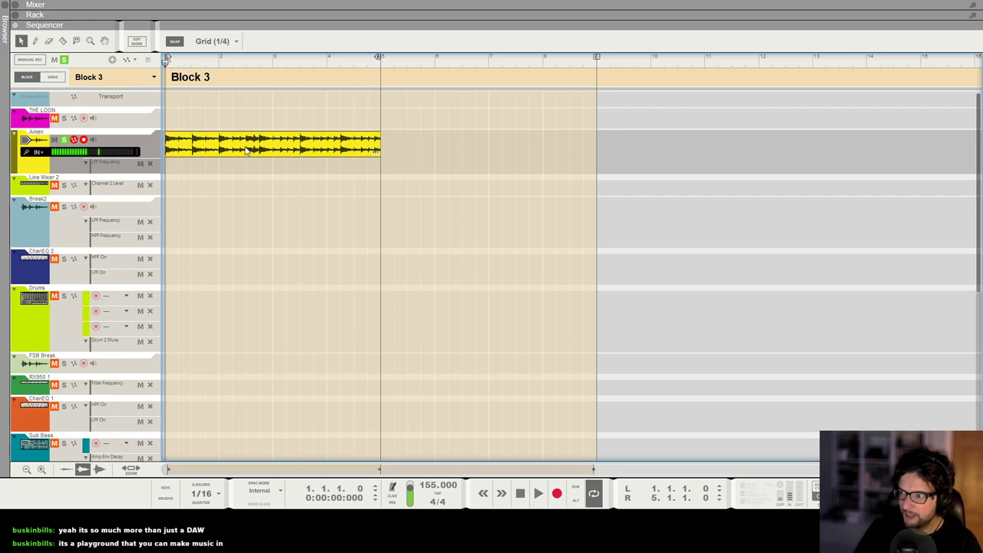
# Time-stretch the Amen clip in Block 3 to end at bar 9 and audition the slowed break
pyautogui.click(281, 148)
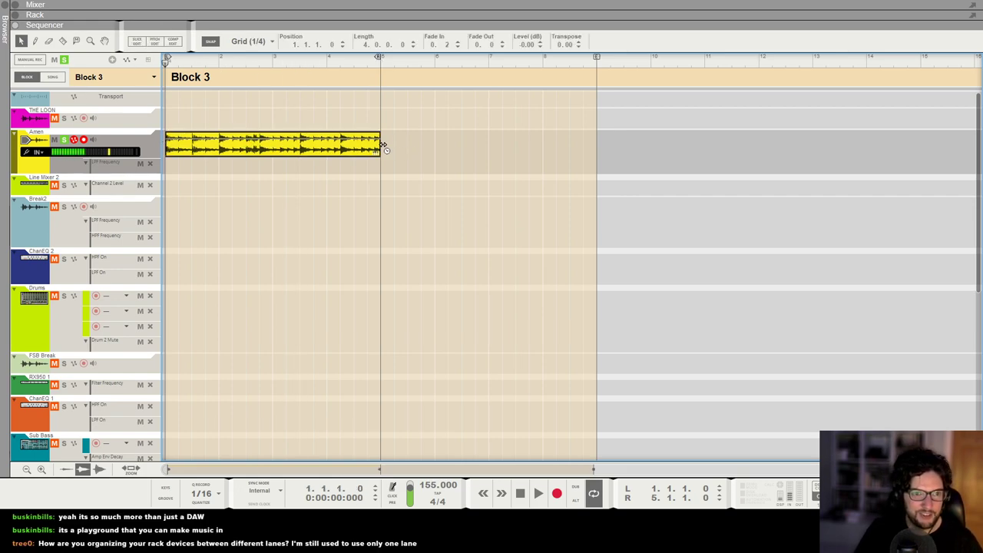
pyautogui.moveTo(382, 145); pyautogui.dragTo(596, 148)
pyautogui.click(332, 189)
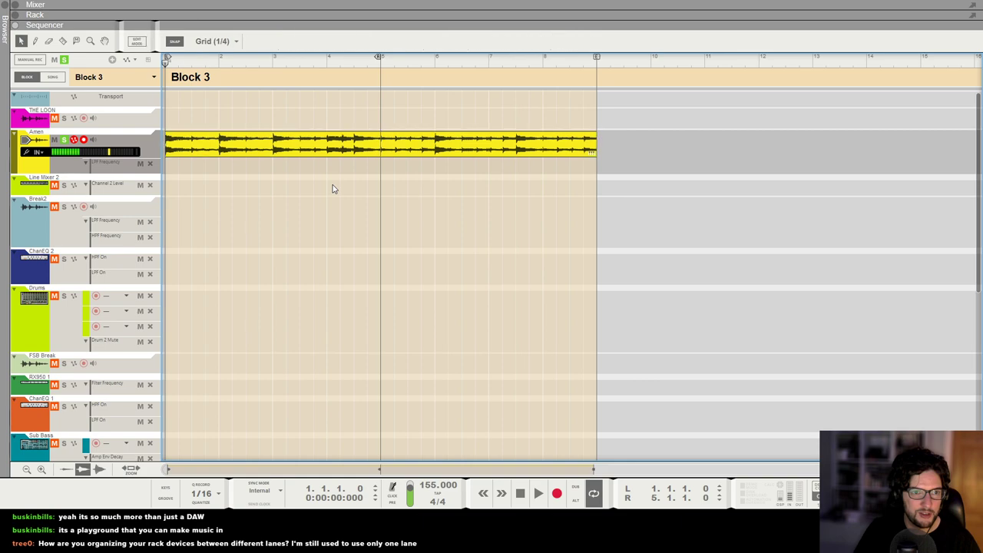
pyautogui.press('space')
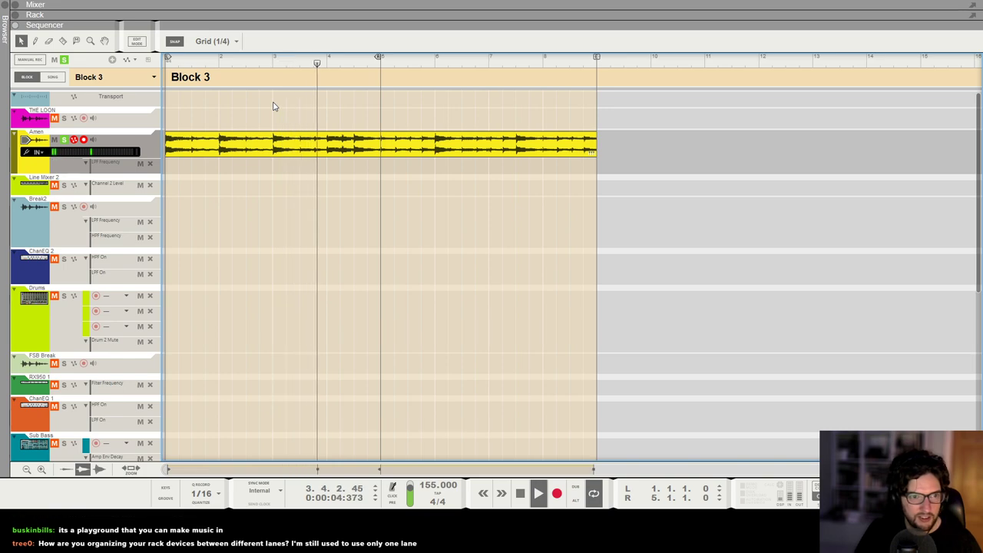
pyautogui.press('space')
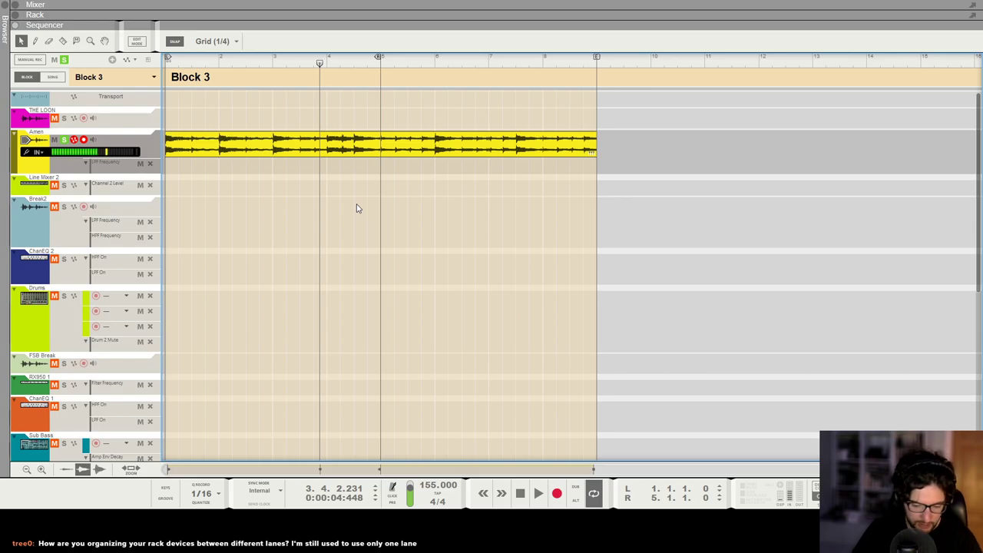
# Examine how the devices are arranged across the rack columns, from the Amen and Drums channels to the Pad and Champion Vox channels
pyautogui.press('F6')
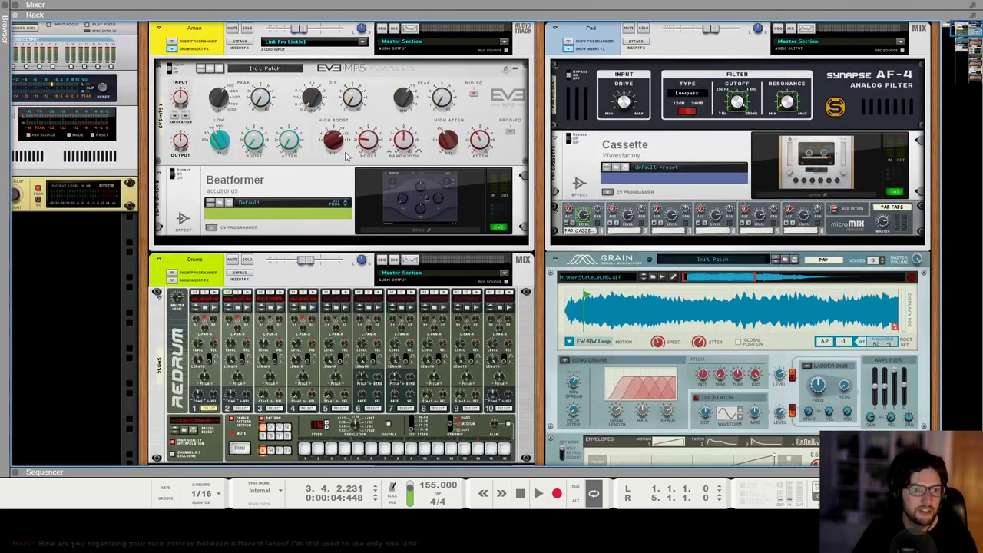
pyautogui.scroll(-10, 311, 322)
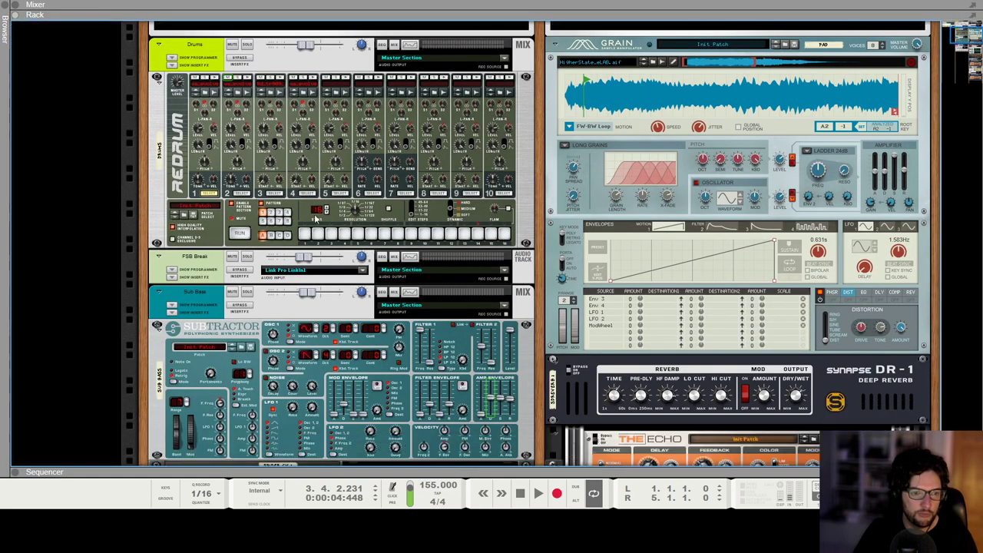
pyautogui.scroll(5, 310, 169)
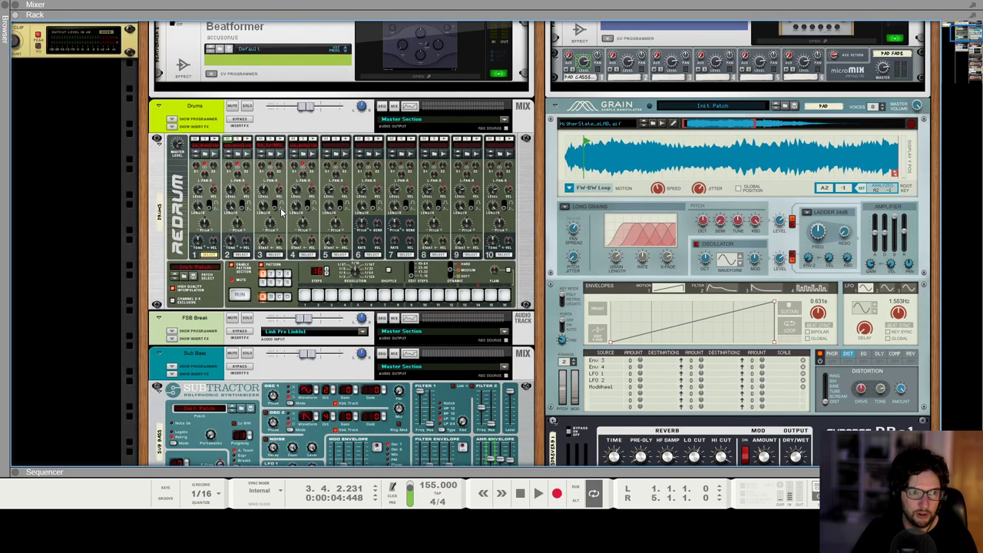
pyautogui.scroll(-8, 282, 213)
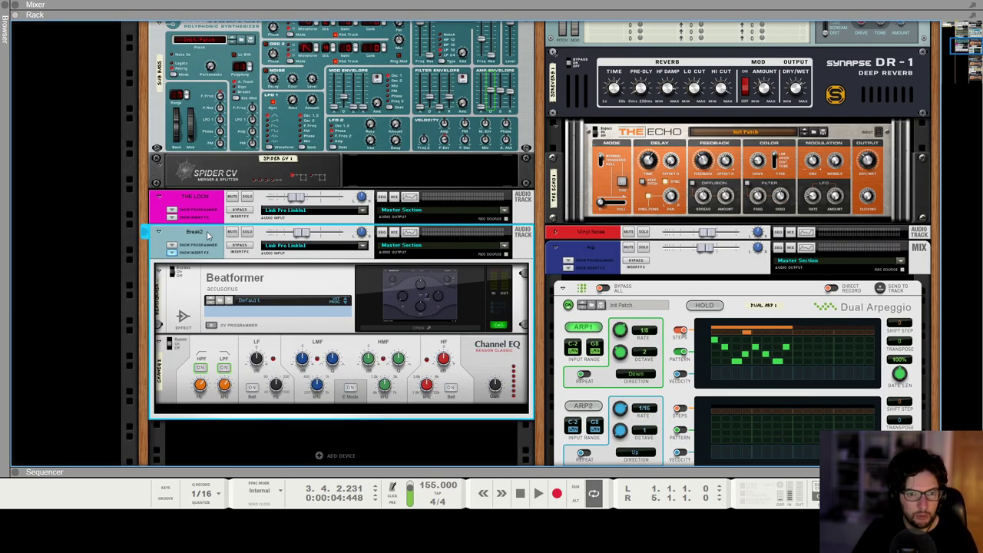
pyautogui.scroll(8, 204, 231)
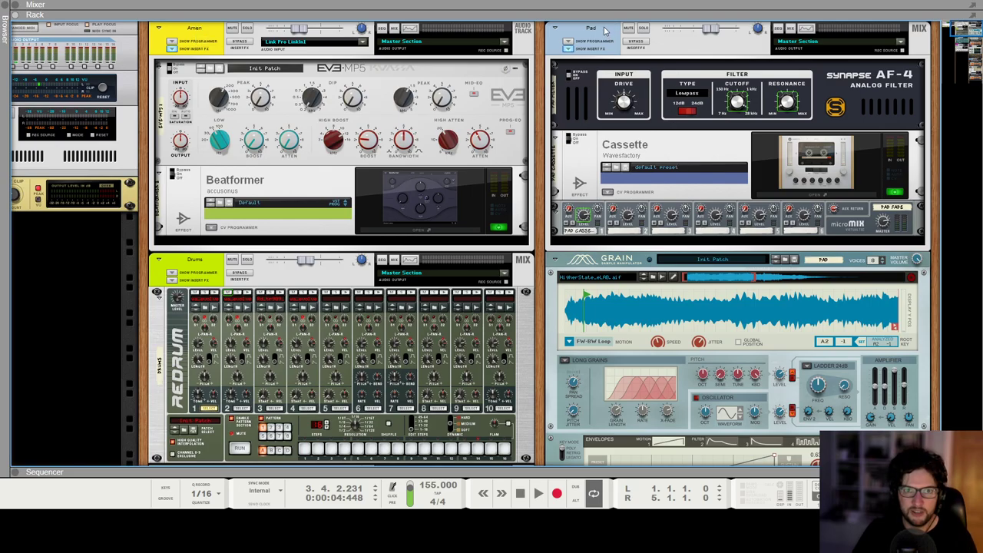
pyautogui.scroll(-8, 623, 221)
pyautogui.scroll(-10, 623, 220)
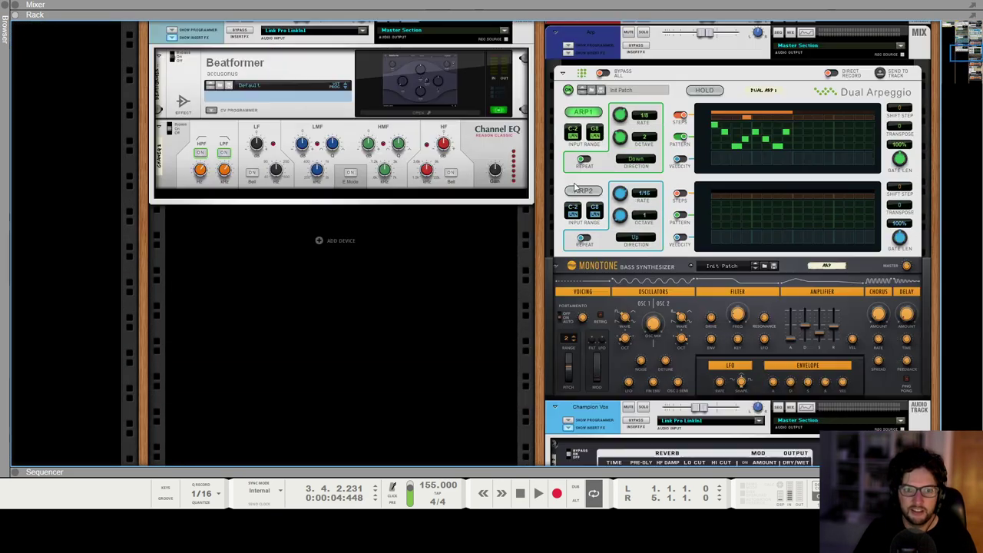
pyautogui.scroll(18, 638, 220)
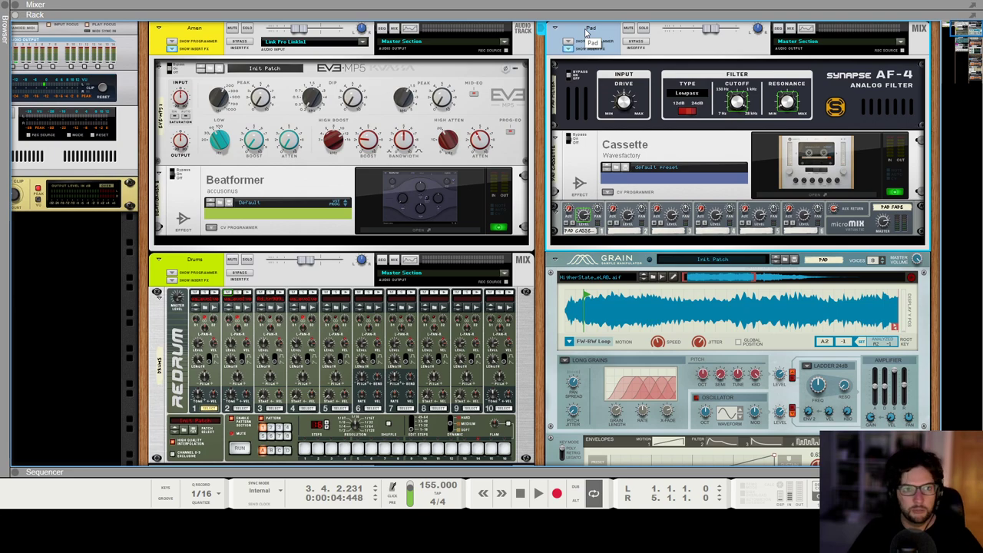
pyautogui.click(195, 31)
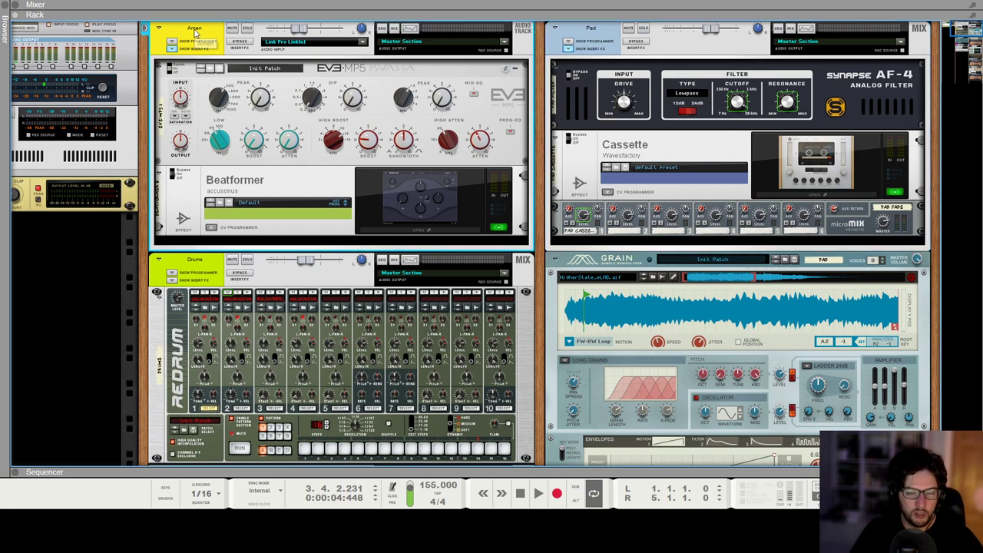
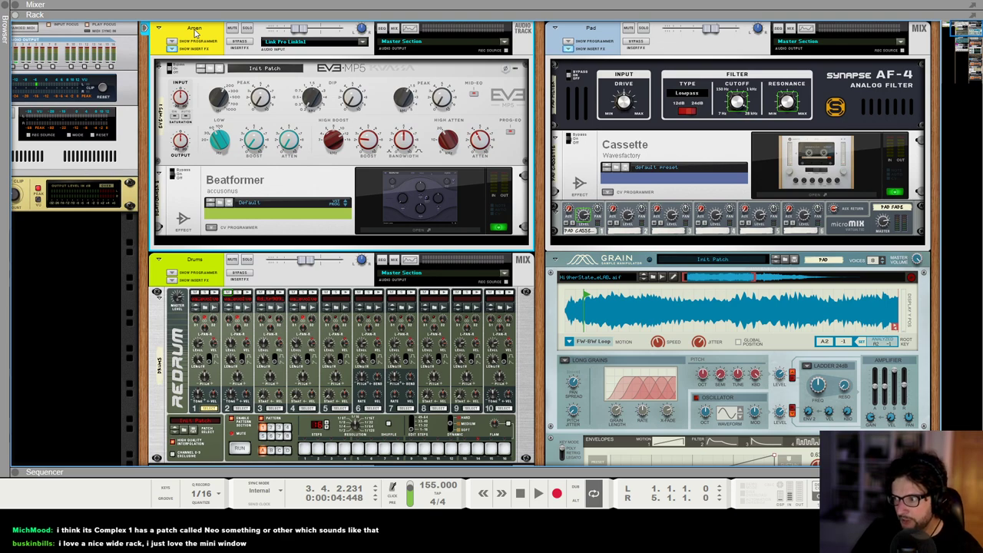
# Create a Complex-1 instrument in the empty rack space below the Break2 track's Channel EQ
pyautogui.press('F7')
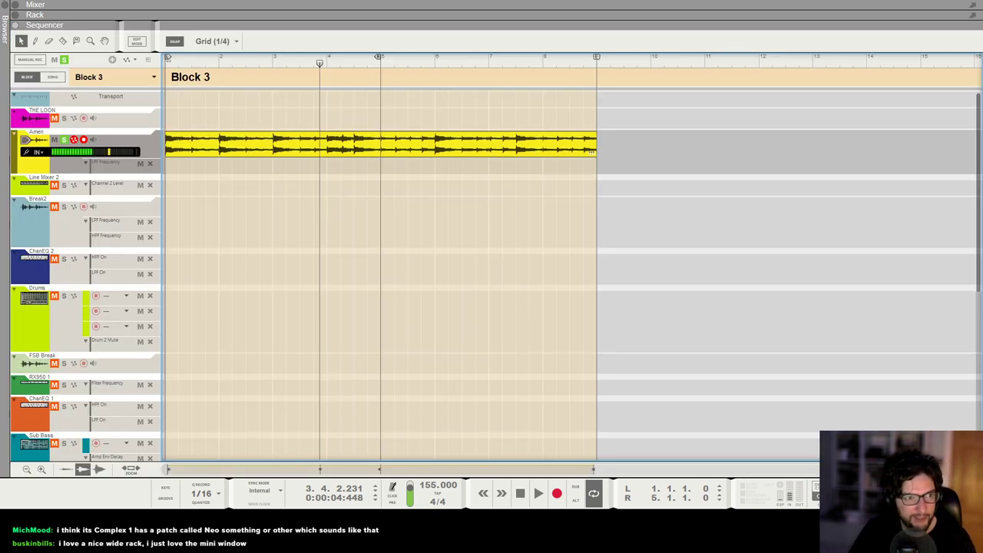
pyautogui.press('F6')
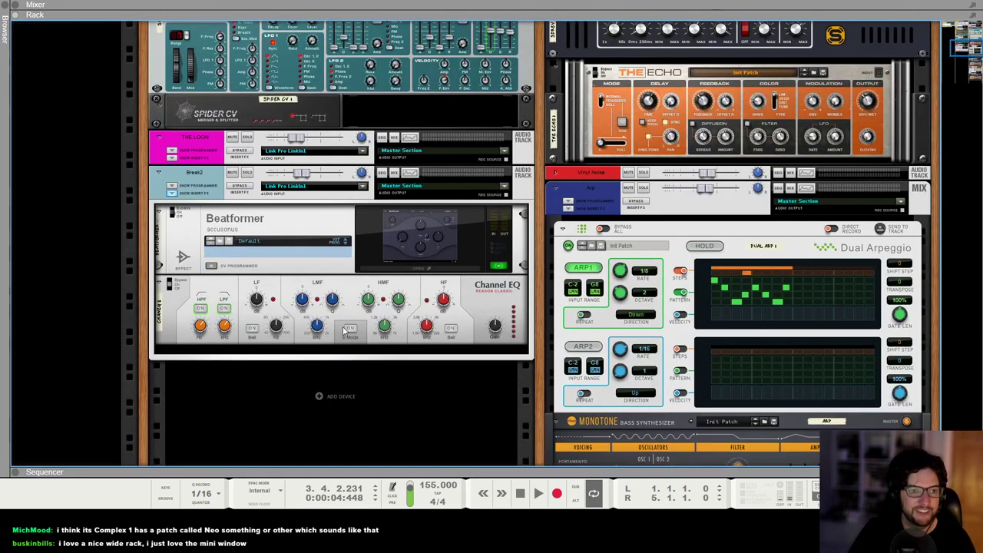
pyautogui.rightClick(335, 380)
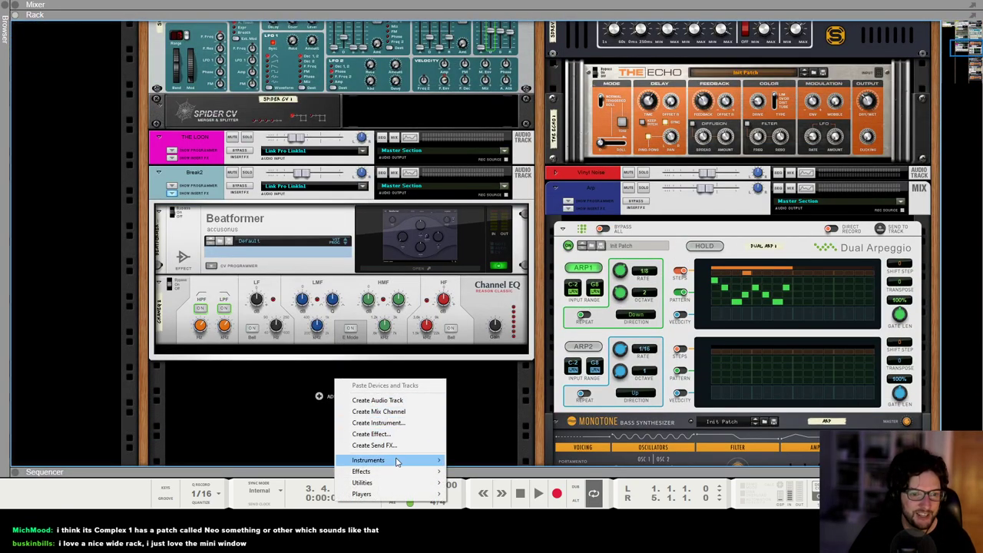
pyautogui.moveTo(376, 459)
pyautogui.moveTo(491, 257)
pyautogui.click(632, 258)
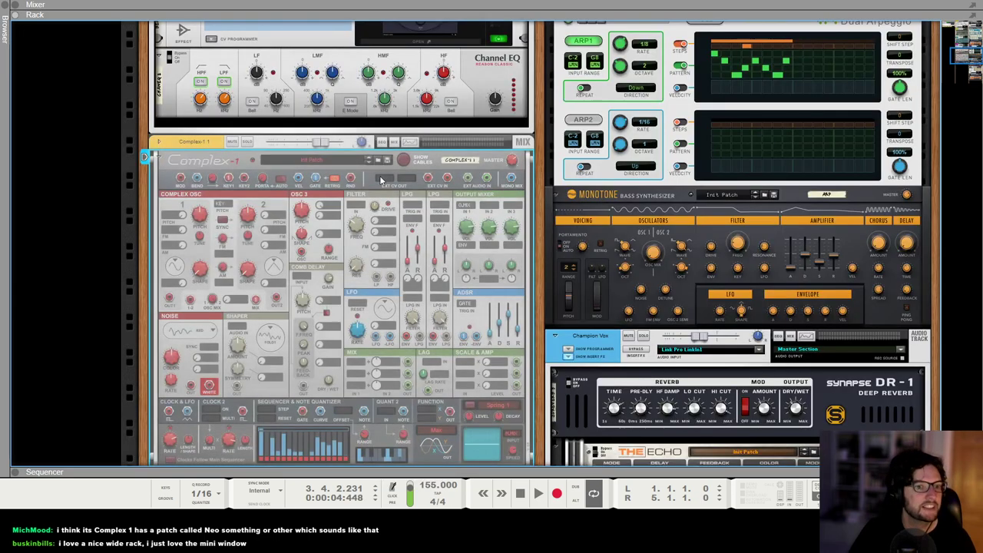
# Browse Complex-1's patches under Rack Extensions, checking the Abstract, Bass, and Templates and Examples folders of Complex-1 Modular Synthesizer
pyautogui.click(378, 160)
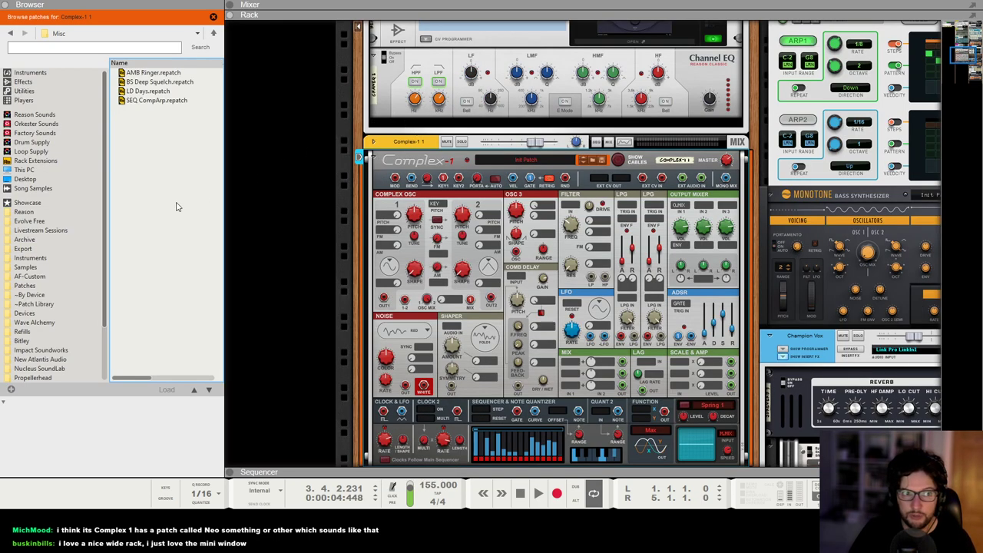
pyautogui.click(36, 161)
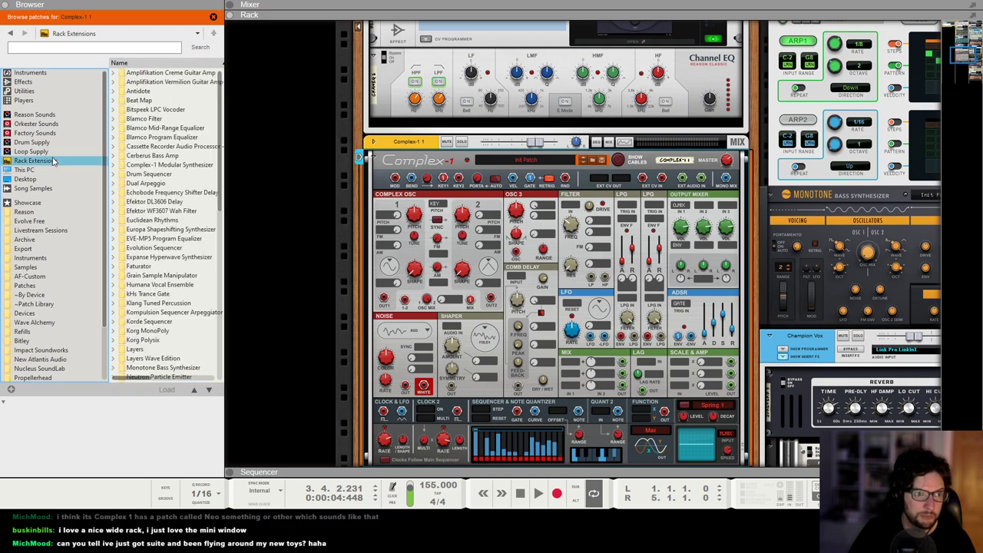
pyautogui.doubleClick(161, 165)
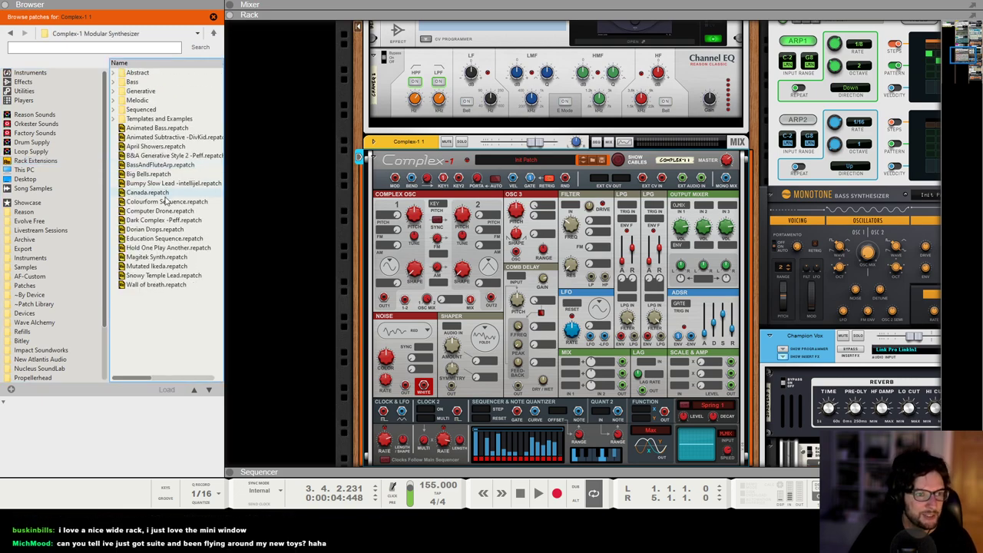
pyautogui.doubleClick(158, 72)
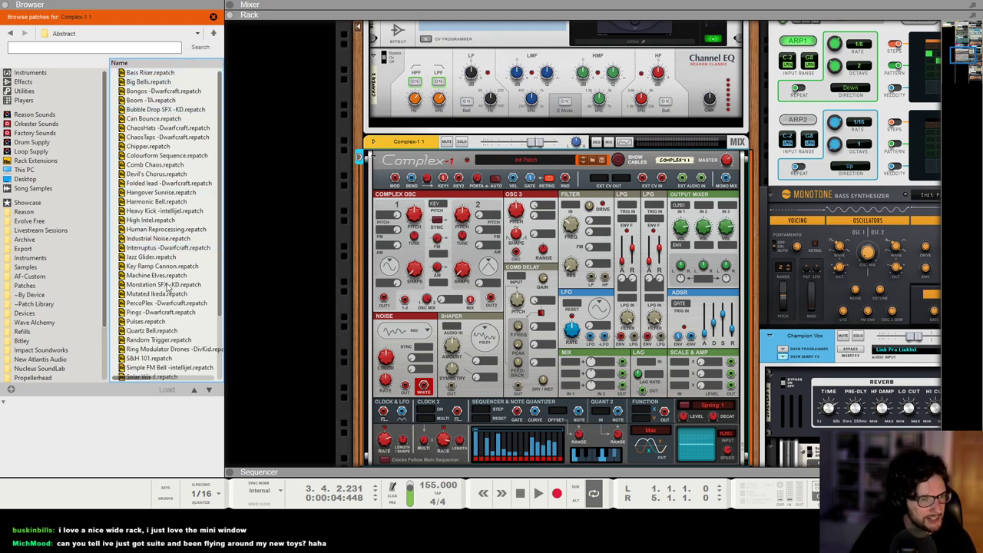
pyautogui.click(9, 33)
pyautogui.press('Down')
pyautogui.press('Return')
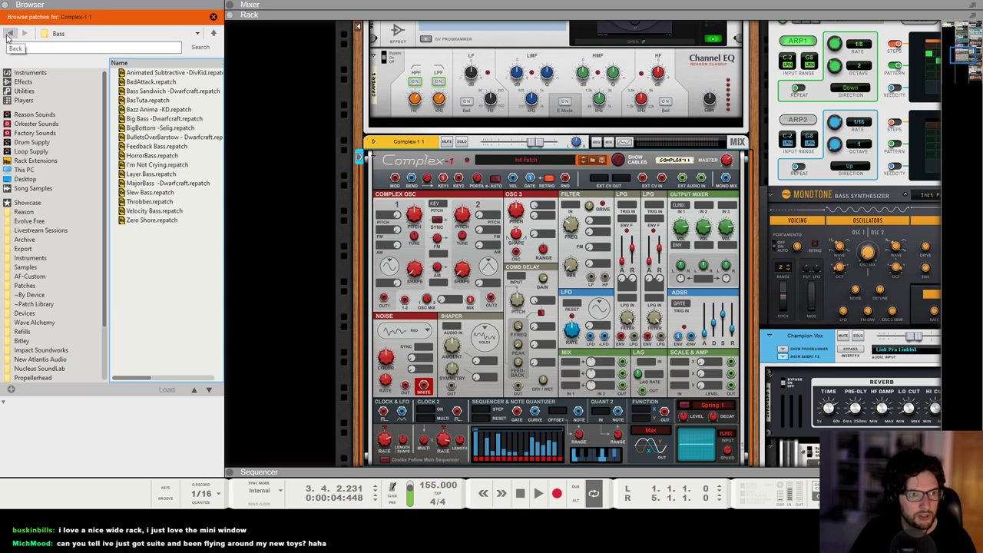
pyautogui.click(9, 34)
pyautogui.doubleClick(161, 119)
pyautogui.click(9, 33)
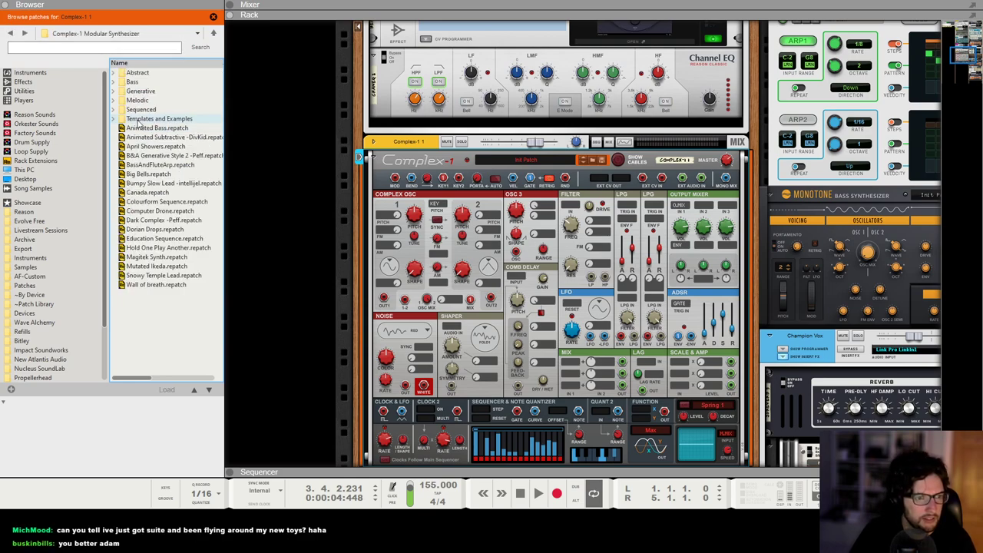
# Look through the Melodic and Generative patch folders of Complex-1 Modular Synthesizer
pyautogui.doubleClick(140, 100)
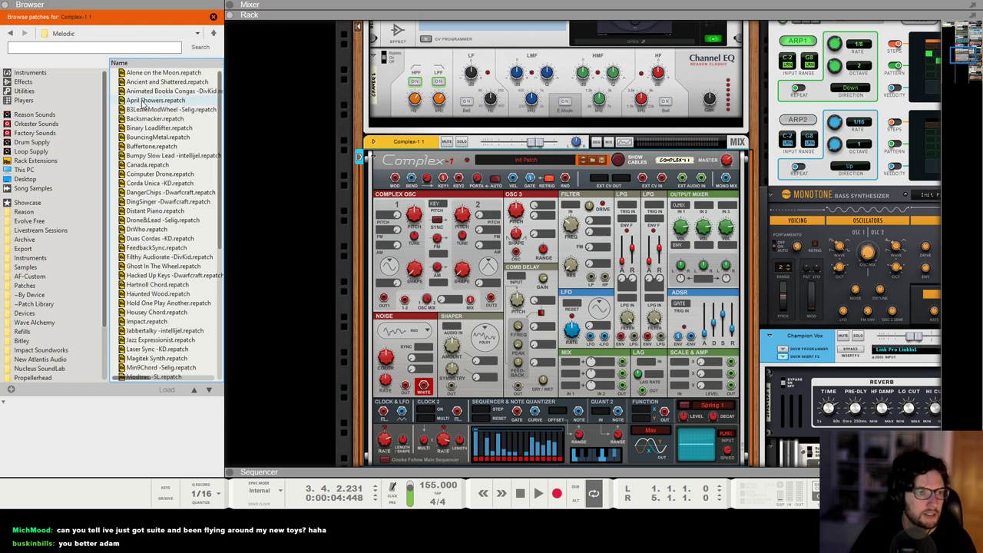
pyautogui.scroll(-3, 142, 123)
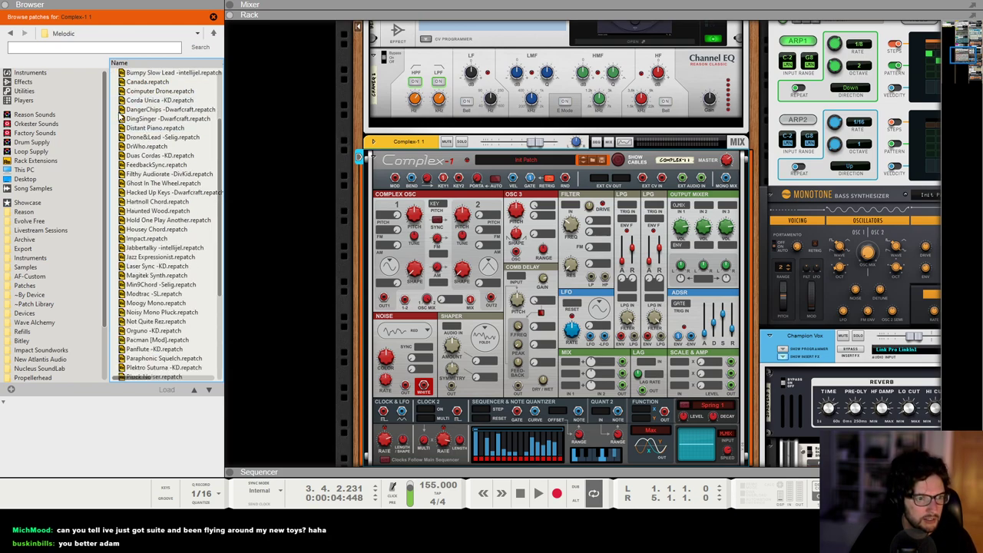
pyautogui.click(9, 33)
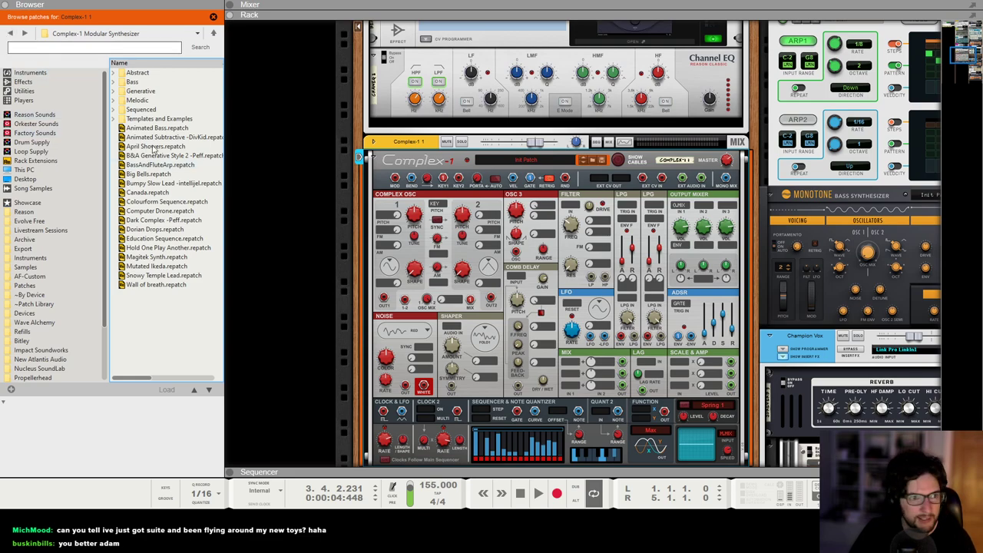
pyautogui.click(142, 93)
pyautogui.doubleClick(142, 93)
pyautogui.scroll(-2, 159, 220)
pyautogui.scroll(2, 138, 220)
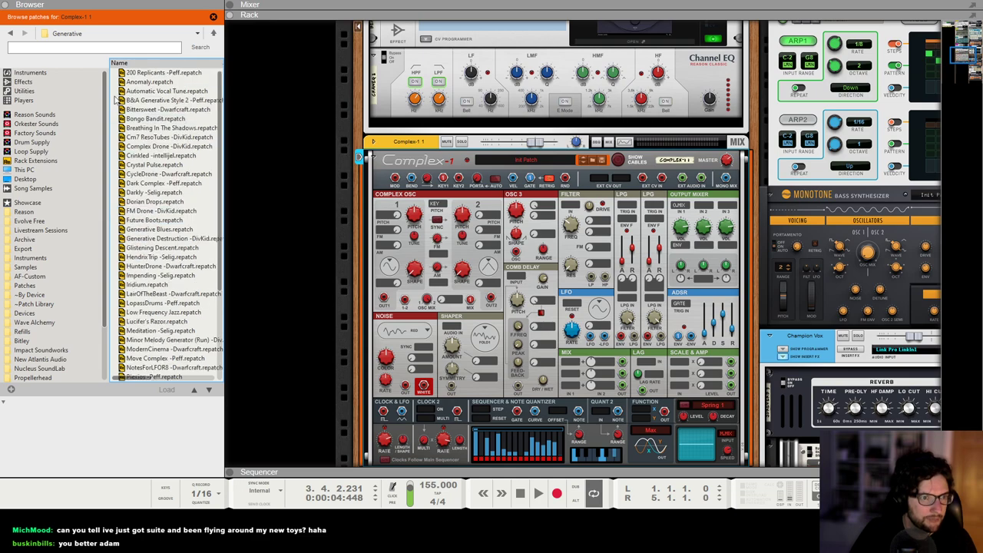
# Search the Complex-1 Modular Synthesizer folder for "neo", return to the patch folder and hide the browser
pyautogui.click(9, 34)
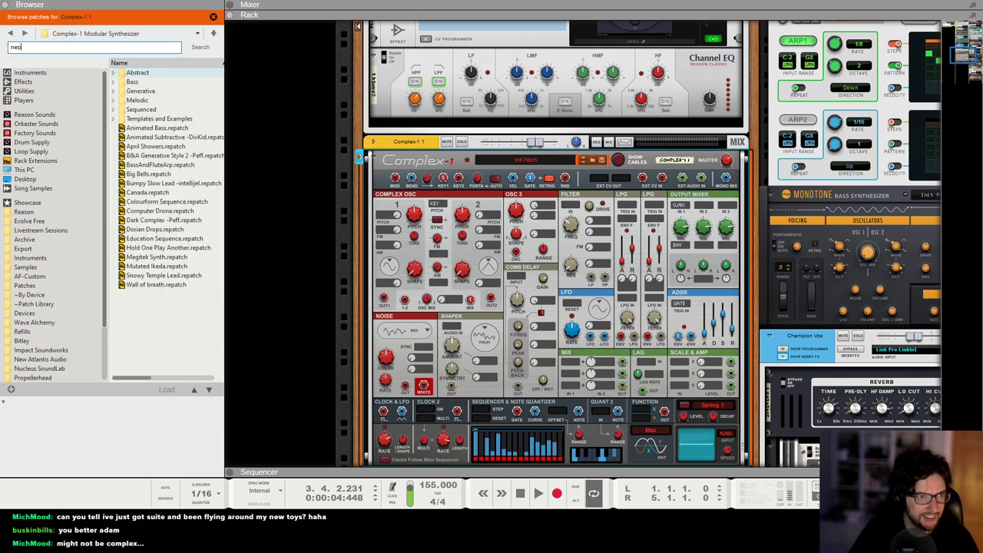
pyautogui.press('Return')
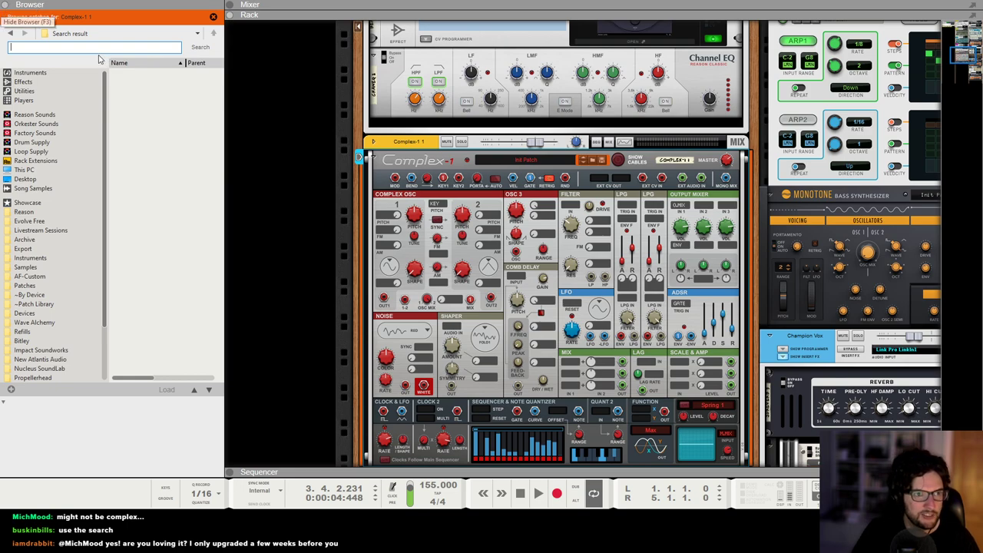
pyautogui.click(9, 33)
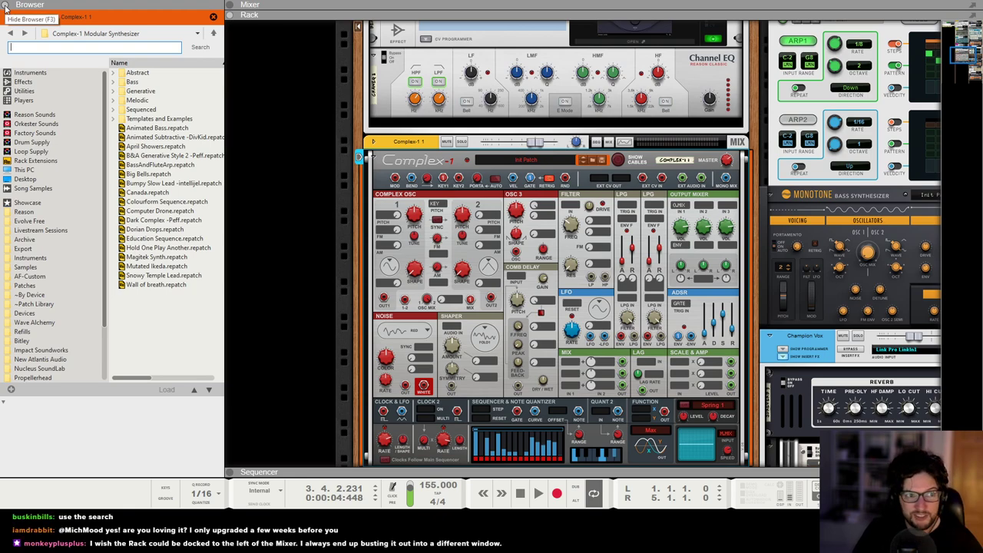
pyautogui.click(6, 7)
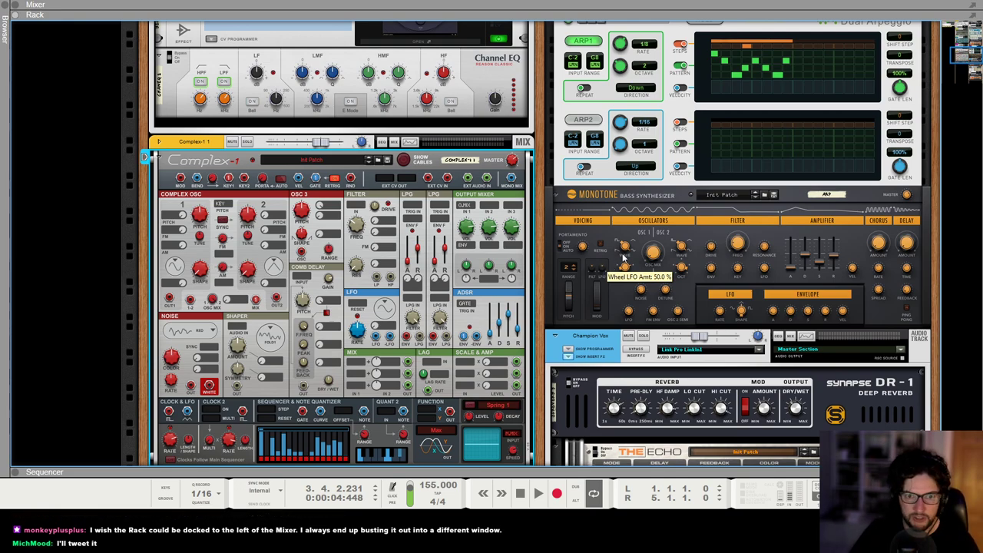
# Set the Amen clip's Stretch and Transpose Type to Vocal in Block 3 and audition it from bar 1
pyautogui.click(635, 209)
pyautogui.press('F7')
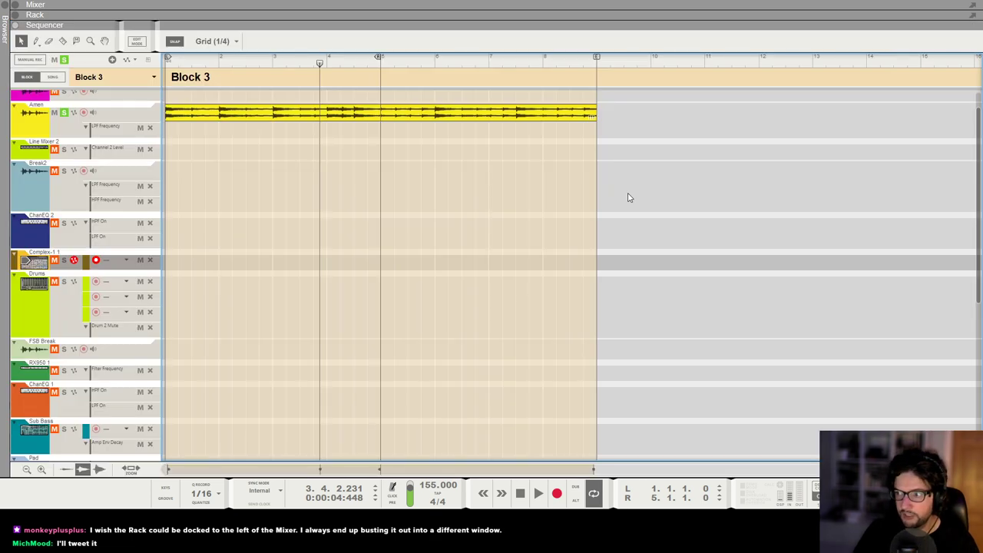
pyautogui.scroll(2, 538, 204)
pyautogui.click(166, 61)
pyautogui.rightClick(209, 149)
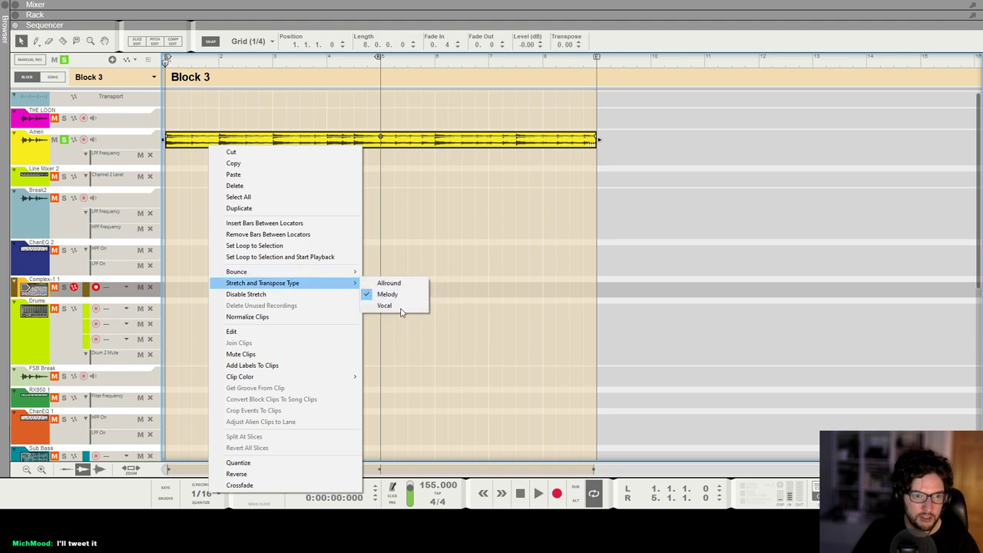
pyautogui.click(387, 307)
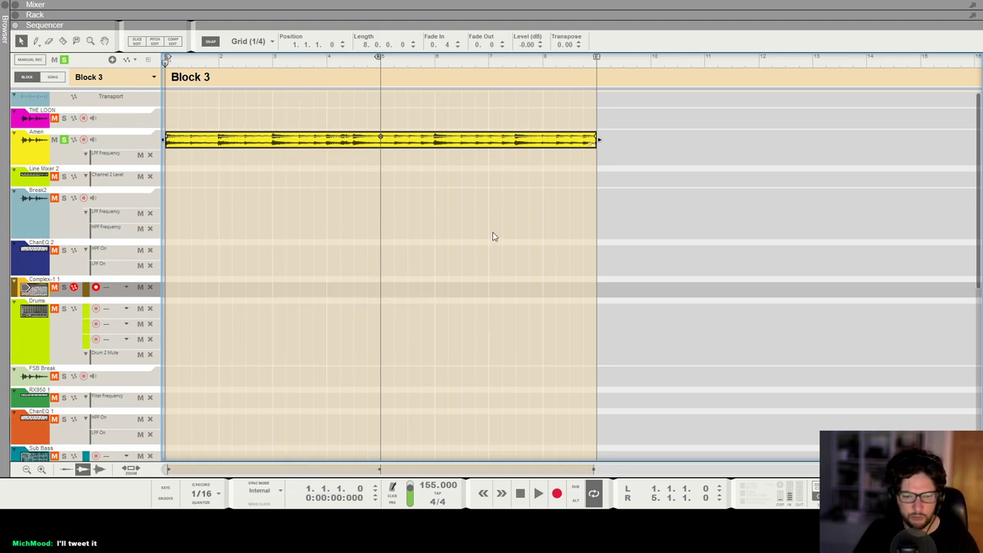
pyautogui.press('space')
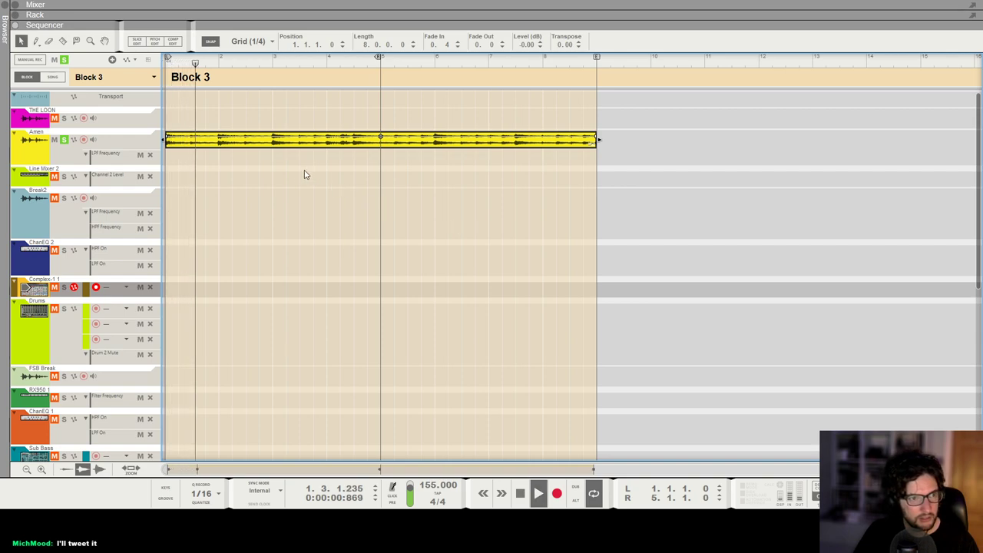
pyautogui.press('space')
# Time-stretch the Amen clip in Block 3 to end at bar 5 and audition it from the start
pyautogui.moveTo(597, 140); pyautogui.dragTo(379, 140)
pyautogui.click(413, 203)
pyautogui.press('KP_0')
pyautogui.press('space')
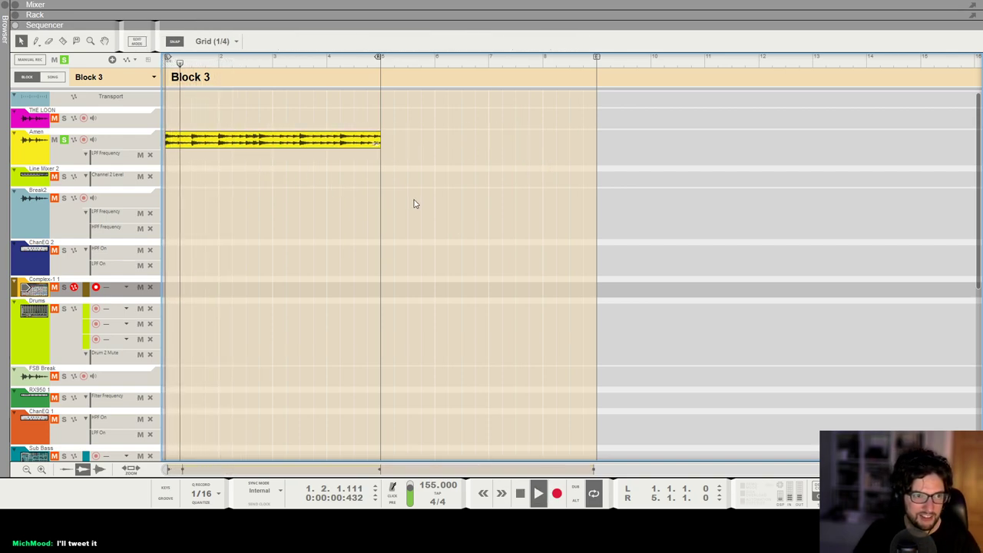
pyautogui.press('space')
# Try to set the Amen clip's Stretch and Transpose Type to Melody, cancelling the bounce to a new recording
pyautogui.rightClick(243, 144)
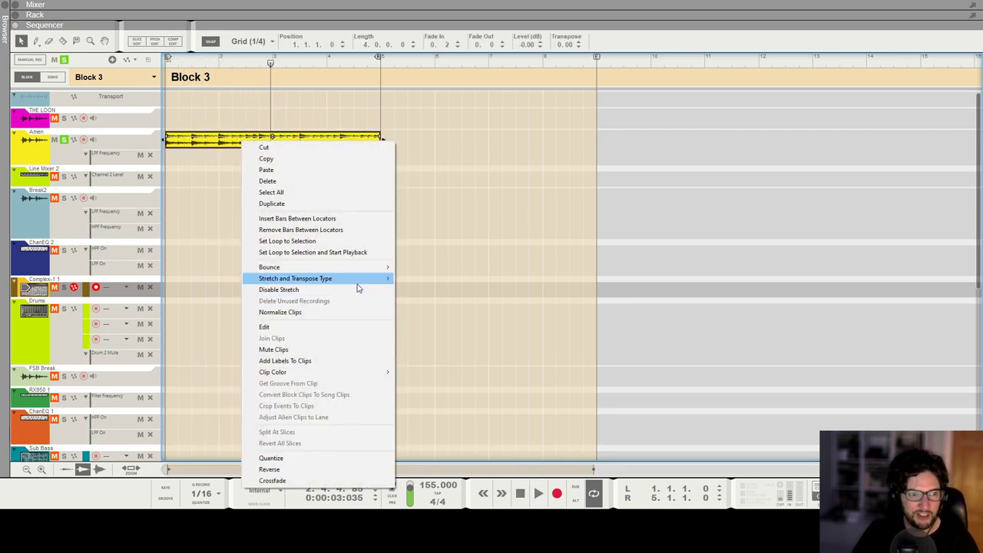
pyautogui.moveTo(355, 284)
pyautogui.click(420, 289)
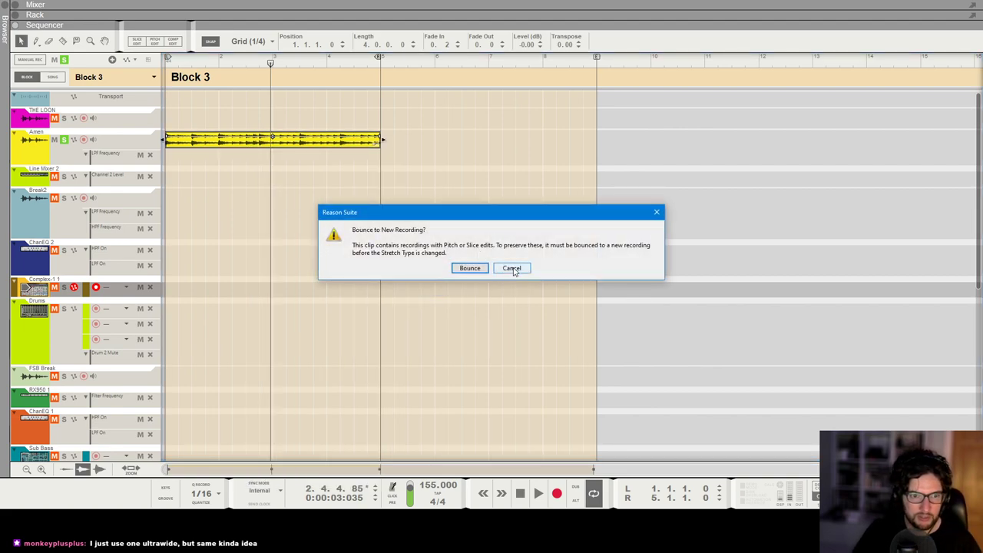
pyautogui.click(511, 268)
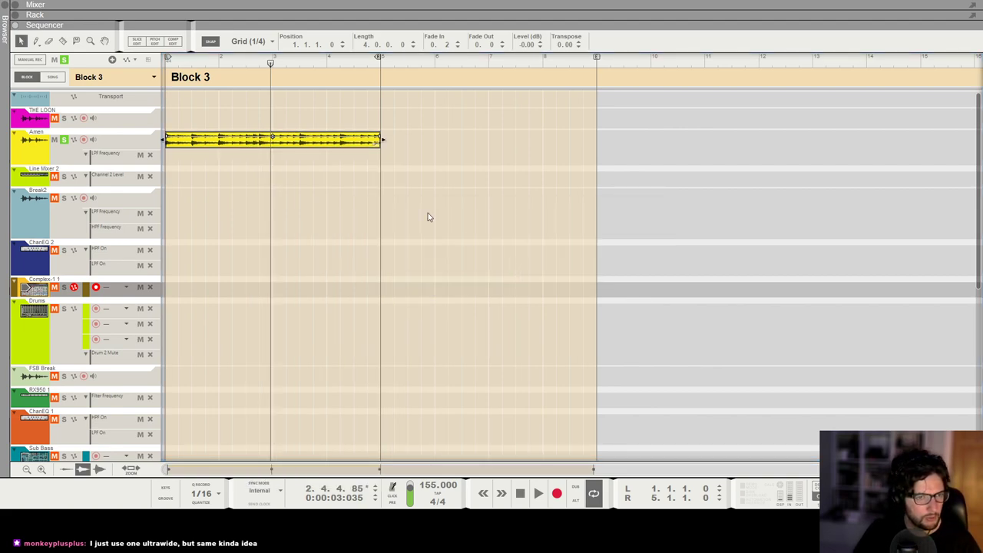
# Set the Amen clip in Block 3 to the Melody stretch type
pyautogui.rightClick(250, 145)
pyautogui.moveTo(333, 287)
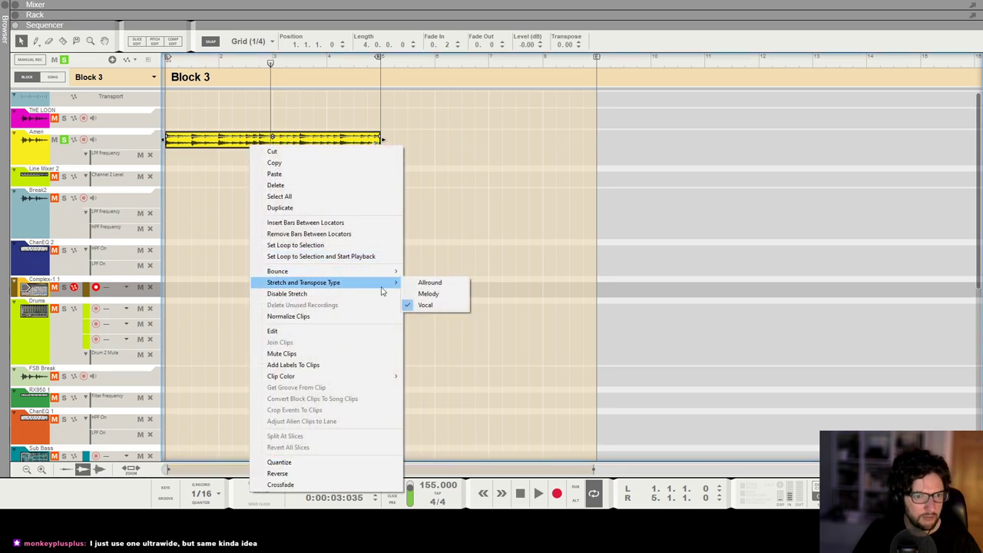
pyautogui.click(465, 296)
pyautogui.click(471, 272)
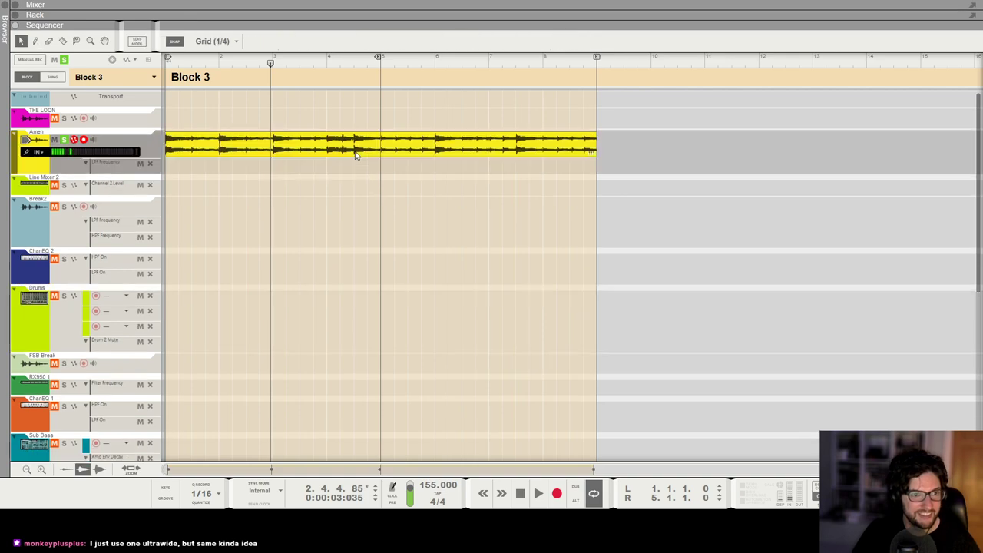
# Undo back to the Amen clip's stretch ending at bar 5 and audition it in Block 3
pyautogui.hotkey('ctrl', 'z')
pyautogui.click(377, 222)
pyautogui.press('space')
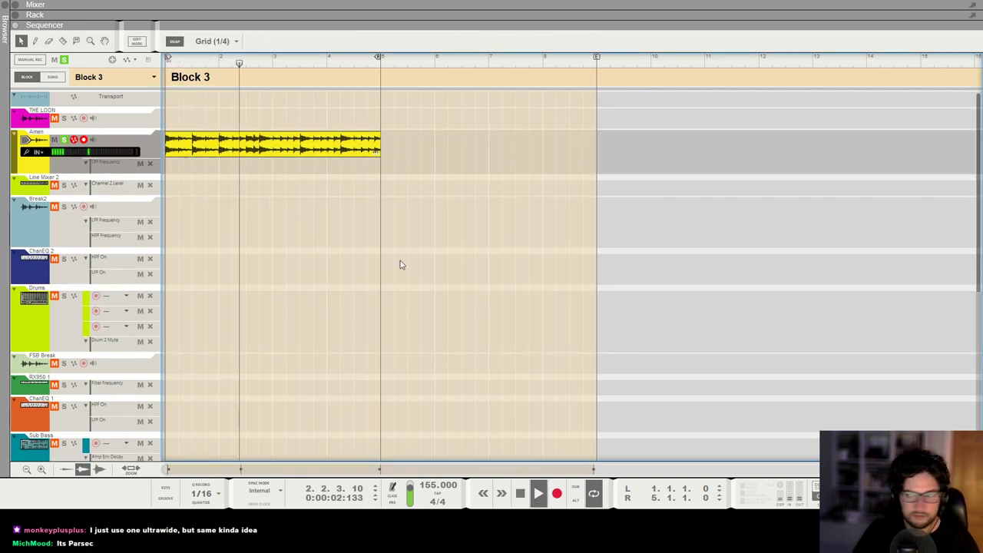
pyautogui.press('space')
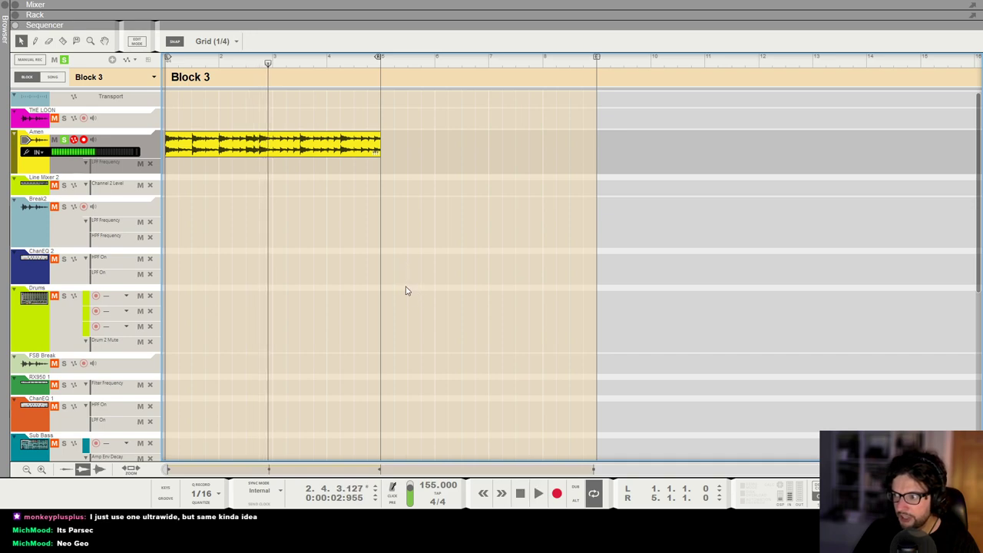
# Show the rack and add a Parsec Spectral Synthesizer below The Echo
pyautogui.click(4, 15)
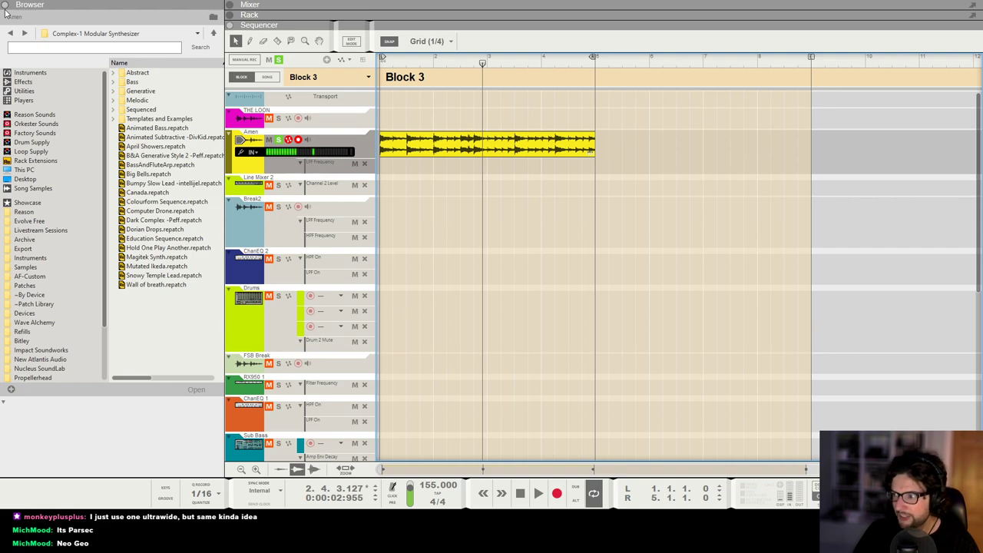
pyautogui.click(4, 10)
pyautogui.press('F6')
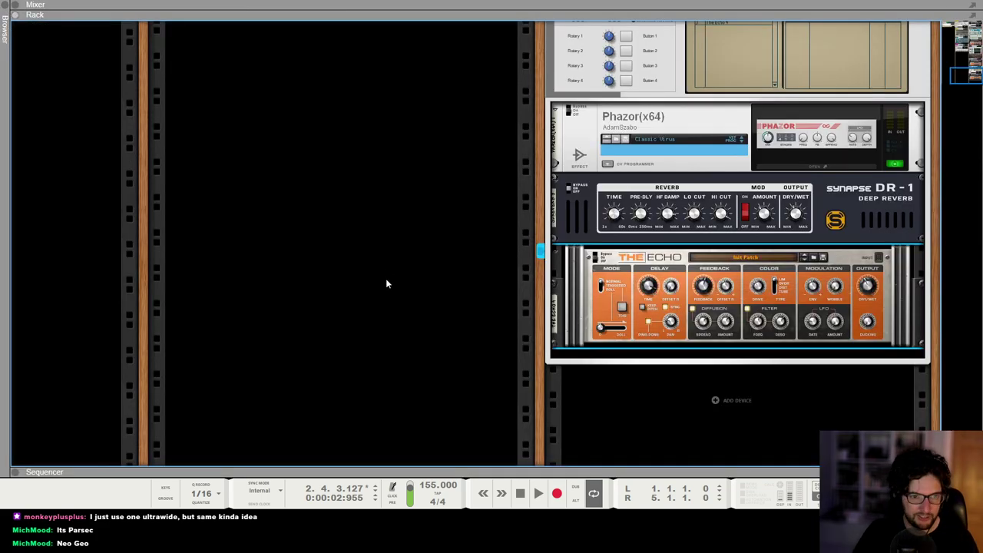
pyautogui.rightClick(750, 418)
pyautogui.moveTo(787, 374)
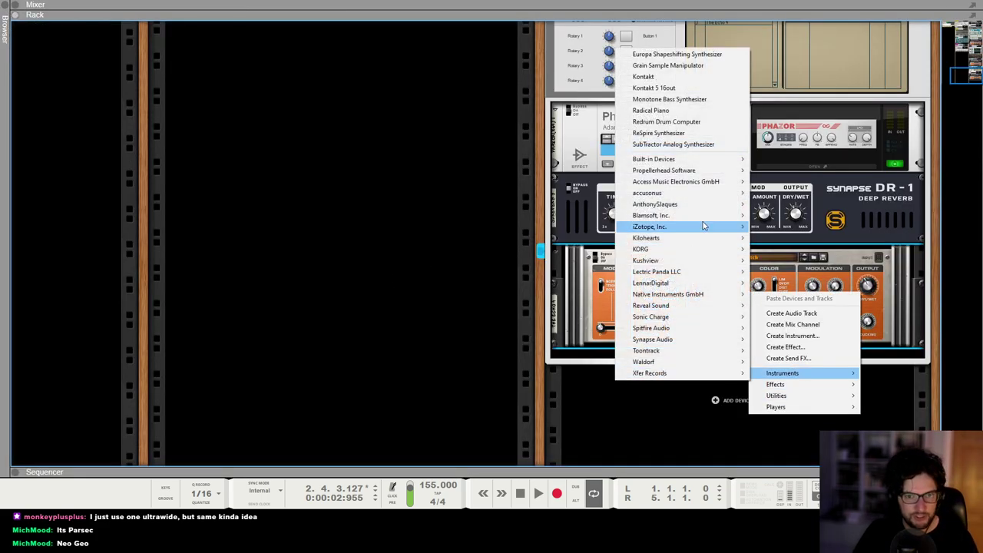
pyautogui.moveTo(707, 159)
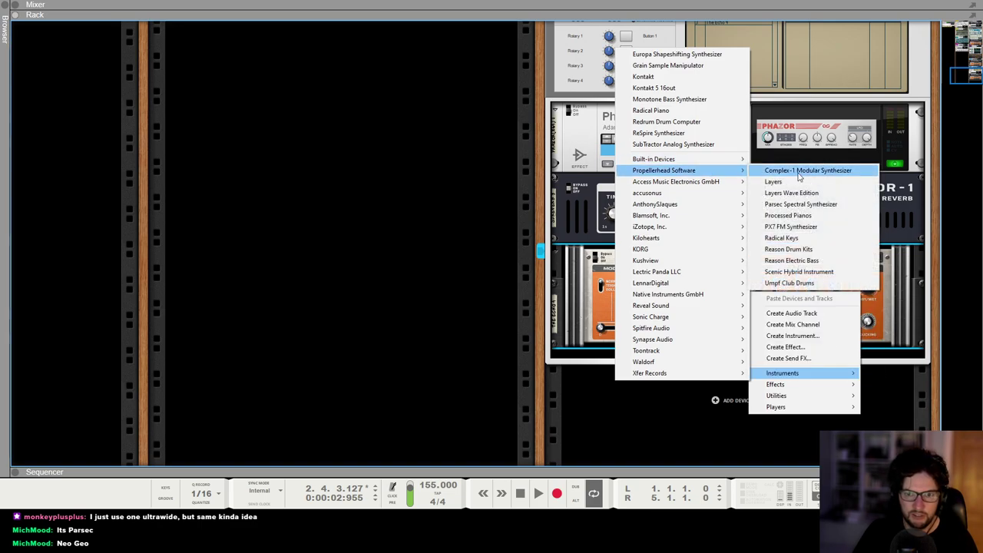
pyautogui.click(800, 203)
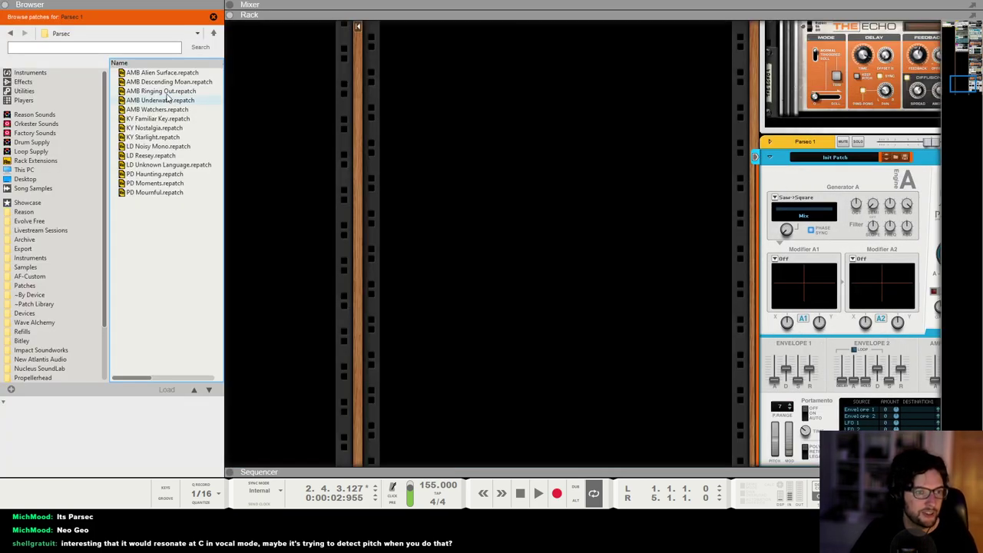
# Browse the Rack Extensions' Parsec Spectral Synthesizer patches and look through the 13 FX and Buildups folder
pyautogui.click(36, 160)
pyautogui.scroll(-1, 155, 275)
pyautogui.scroll(-3, 156, 275)
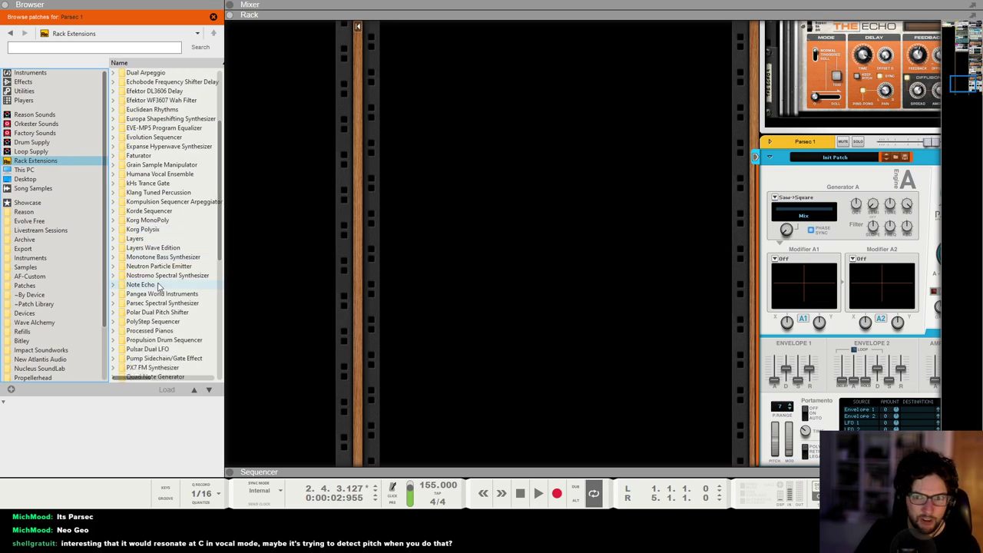
pyautogui.scroll(-2, 159, 286)
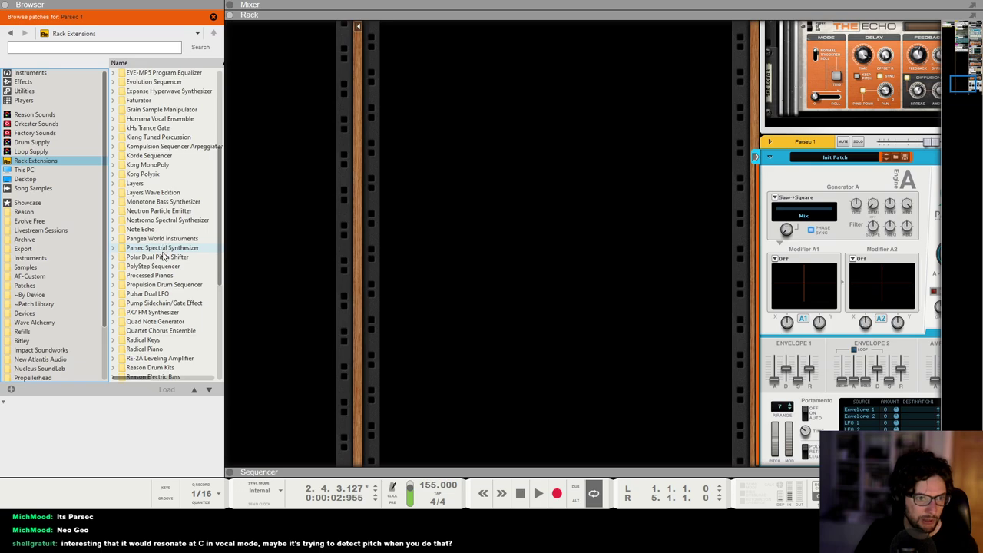
pyautogui.doubleClick(162, 248)
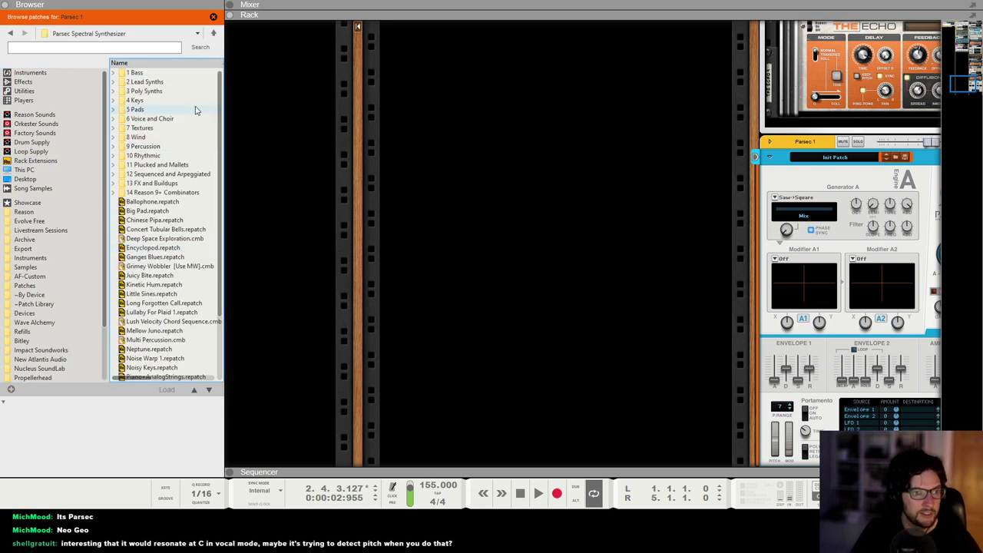
pyautogui.scroll(-1, 176, 234)
pyautogui.scroll(1, 176, 234)
pyautogui.doubleClick(157, 183)
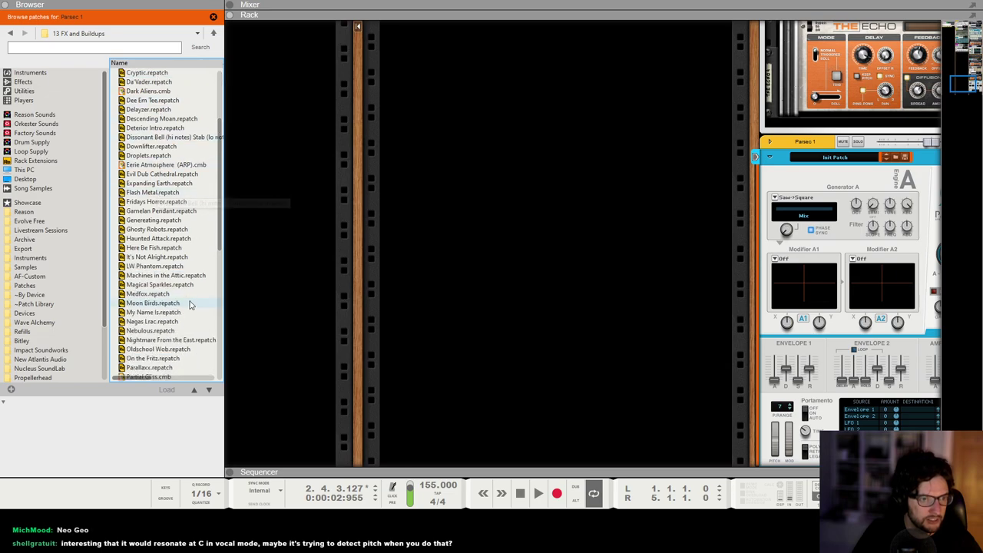
# Search the Parsec Spectral Synthesizer folder for "neo", load the Neo Geo patch and bring the whole device into view
pyautogui.click(10, 33)
pyautogui.click(31, 46)
pyautogui.write('n')
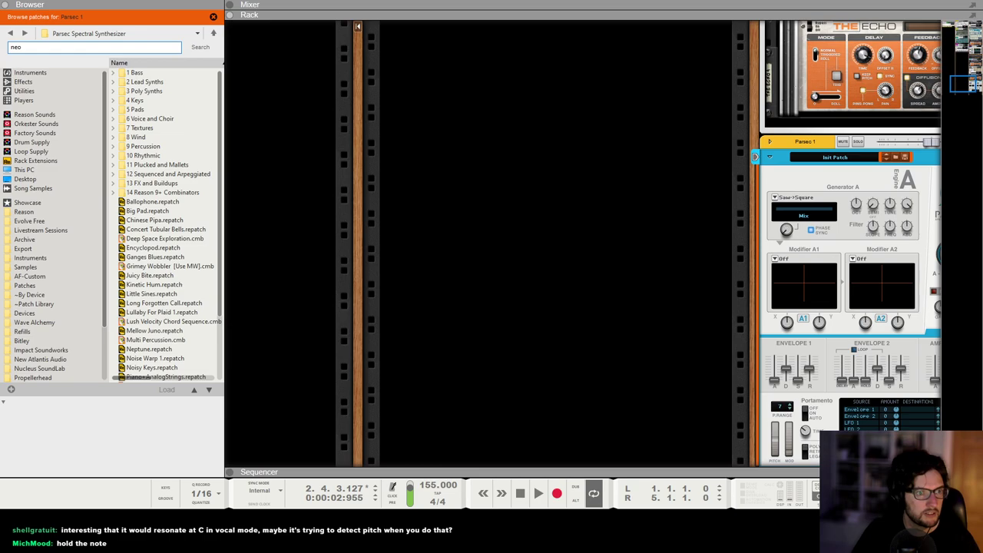
pyautogui.write('eo')
pyautogui.press('Return')
pyautogui.press('Down')
pyautogui.press('Down')
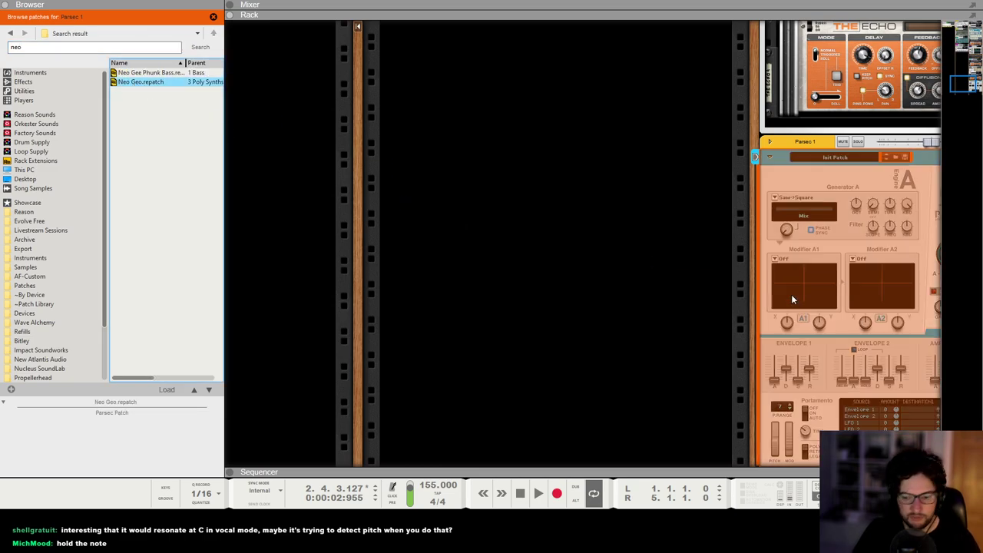
pyautogui.hscroll(3, 683, 254)
pyautogui.hscroll(4, 685, 256)
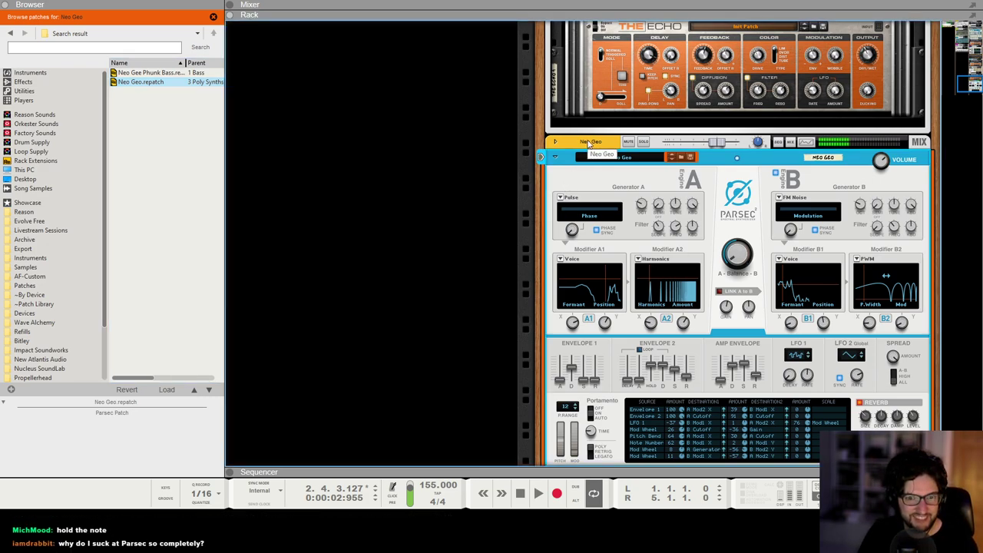
# Delete the Neo Geo Parsec device with its track and hide the browser
pyautogui.click(587, 162)
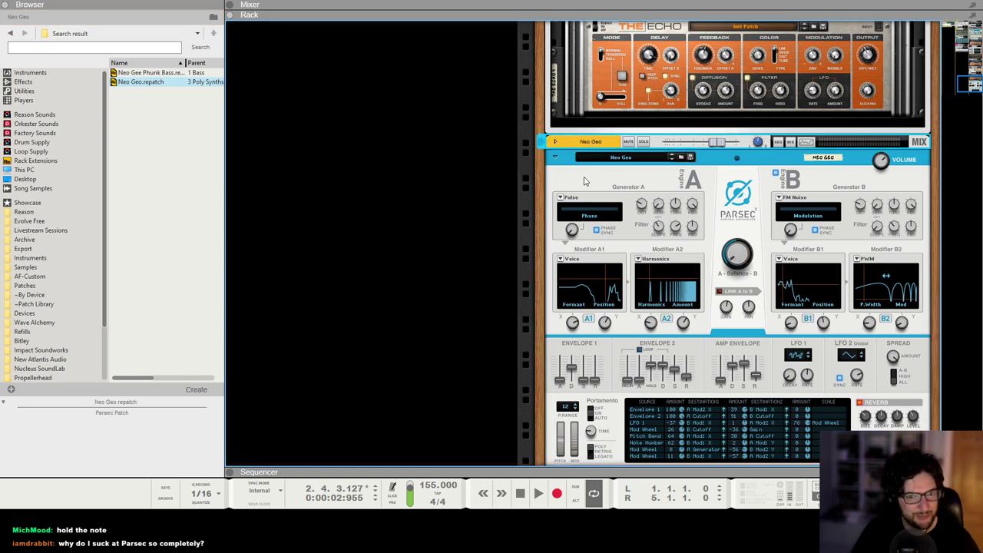
pyautogui.rightClick(573, 185)
pyautogui.click(607, 222)
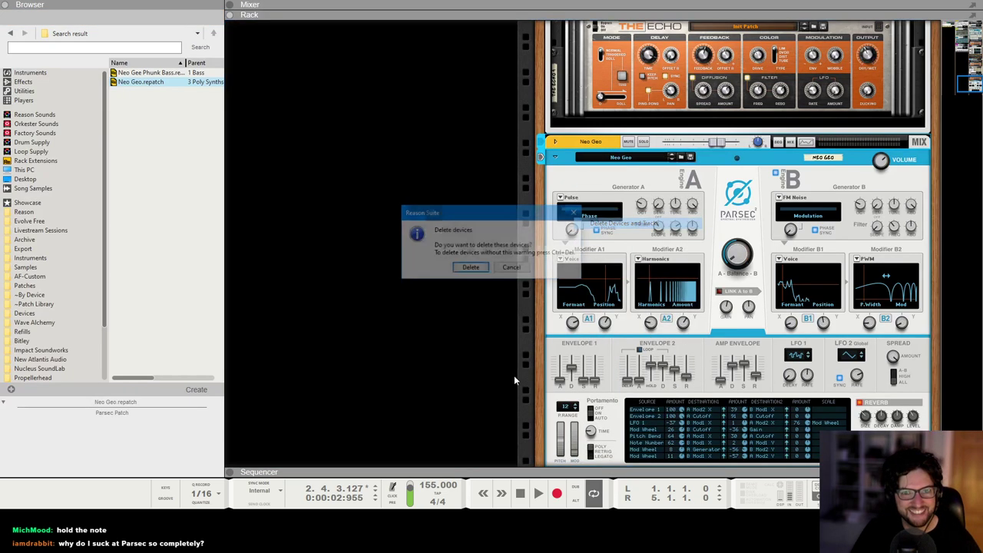
pyautogui.click(476, 268)
pyautogui.click(228, 123)
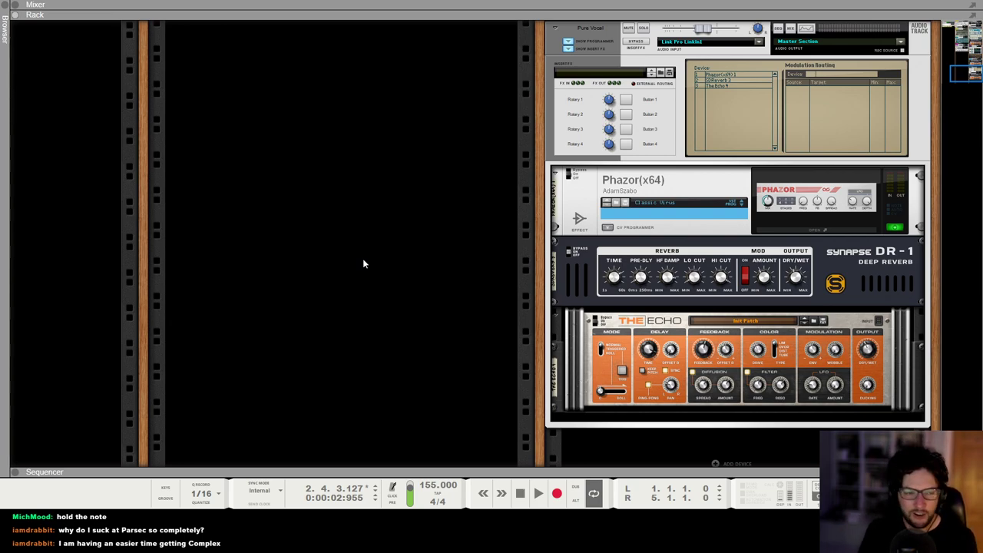
pyautogui.scroll(-2, 375, 244)
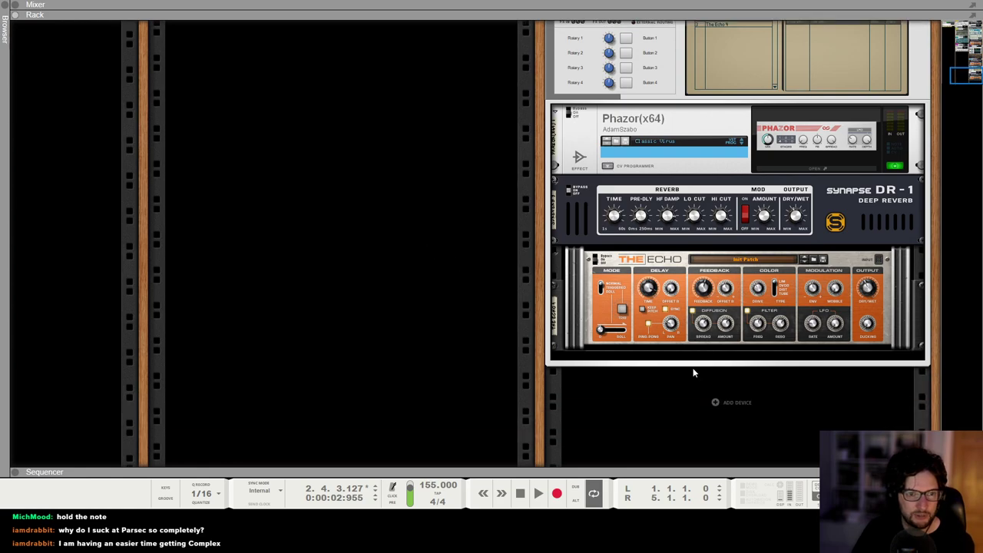
pyautogui.rightClick(728, 404)
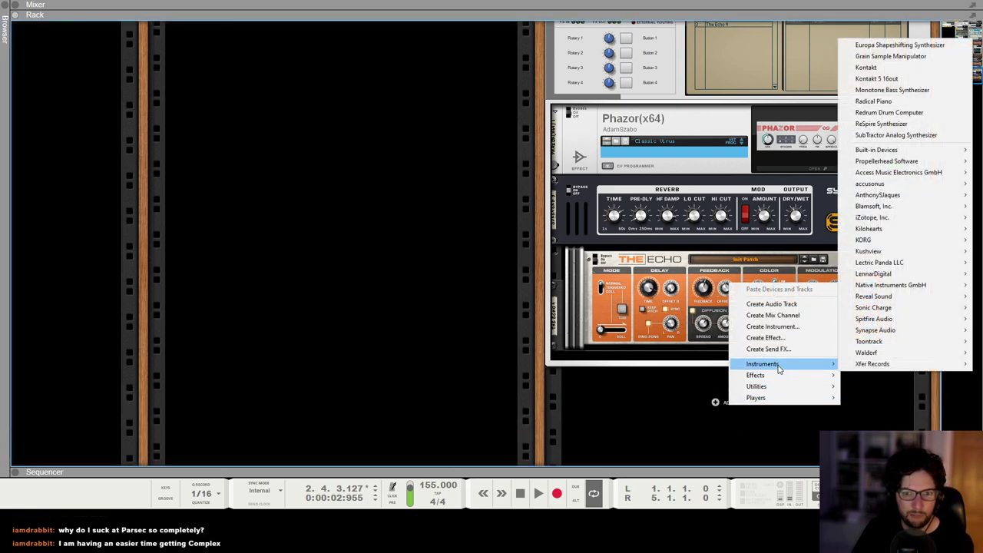
pyautogui.click(653, 379)
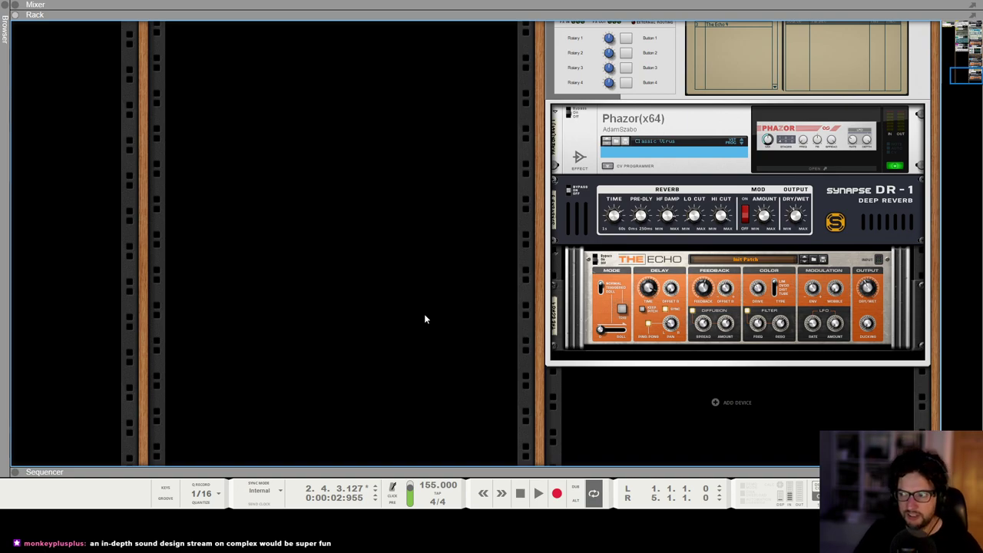
# Return to the sequencer, switch from Block 3 to Block 1 and look over its break, drum and bass tracks
pyautogui.press('F7')
pyautogui.scroll(5, 205, 149)
pyautogui.click(115, 77)
pyautogui.click(100, 93)
pyautogui.scroll(-5, 604, 289)
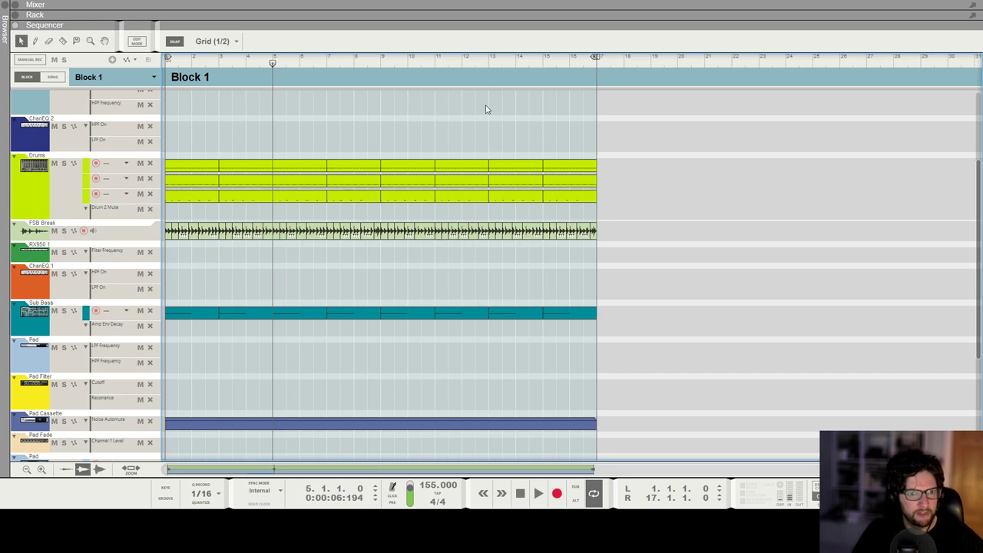
pyautogui.scroll(-1, 476, 136)
pyautogui.scroll(5, 461, 146)
pyautogui.click(435, 139)
pyautogui.click(568, 161)
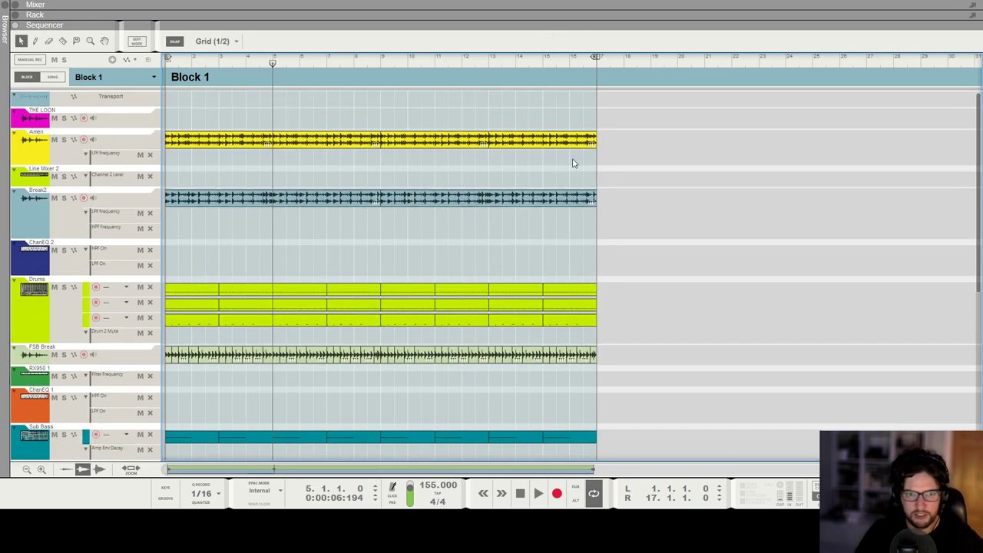